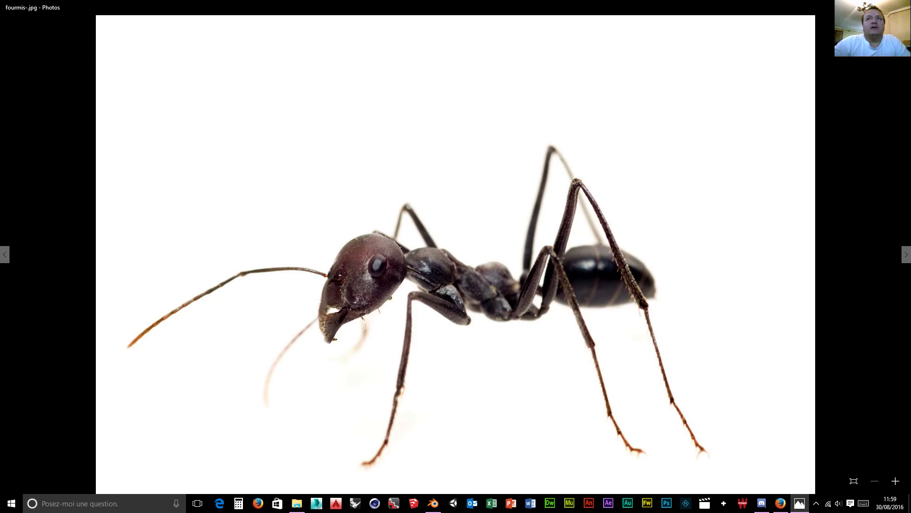
# Look through the ant reference photos and the ant anatomy diagram to study the body shape and parts
pyautogui.click(907, 258)
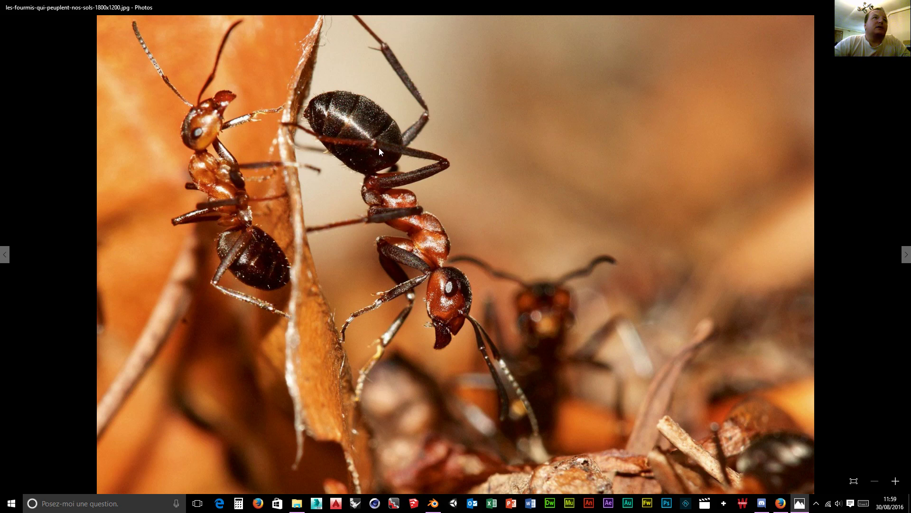
pyautogui.click(906, 255)
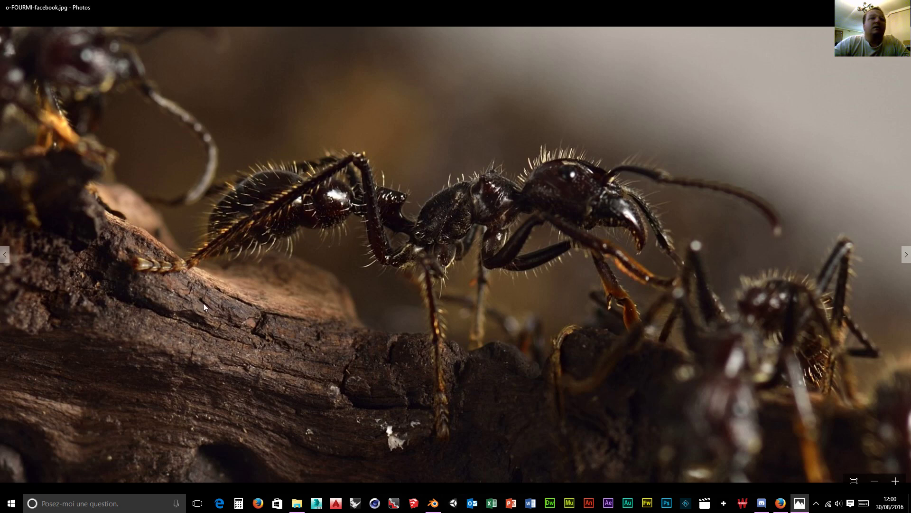
pyautogui.click(4, 255)
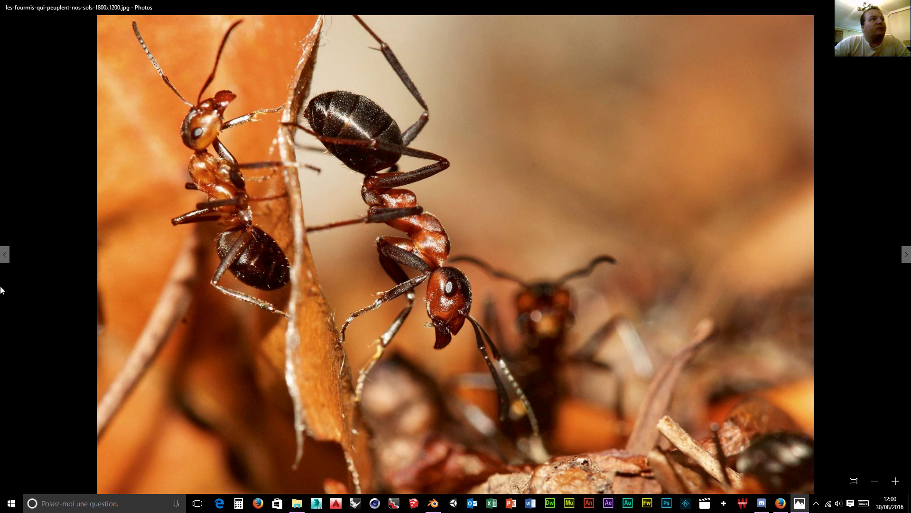
pyautogui.click(4, 255)
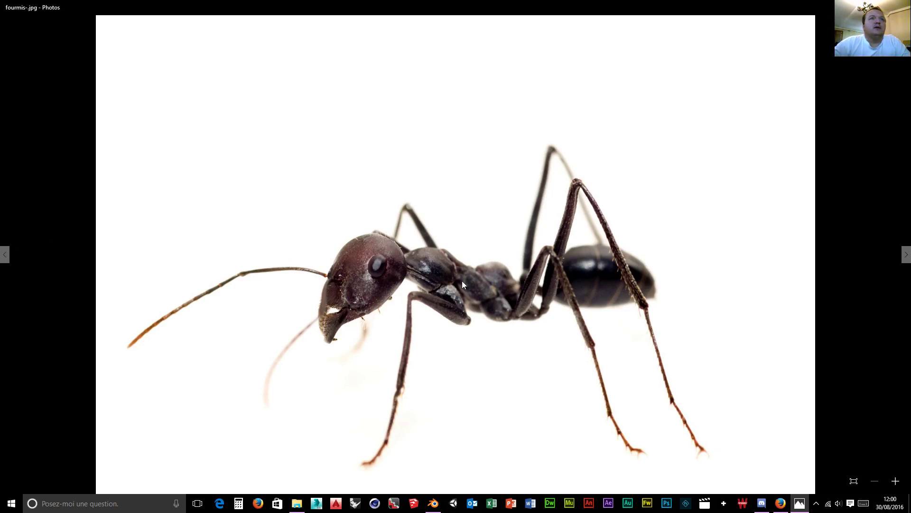
pyautogui.click(4, 255)
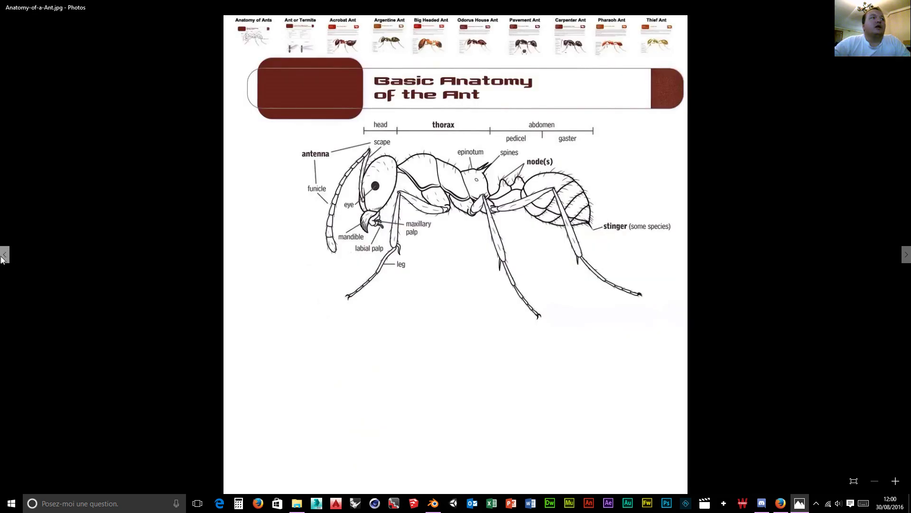
pyautogui.click(3, 258)
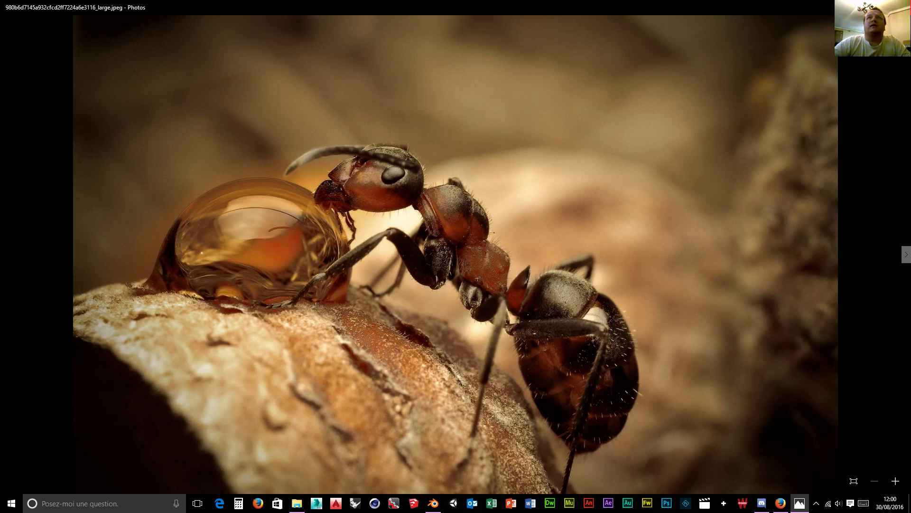
# Leave the photo viewer for Blender and start the Screencast Keys display
pyautogui.click(900, 7)
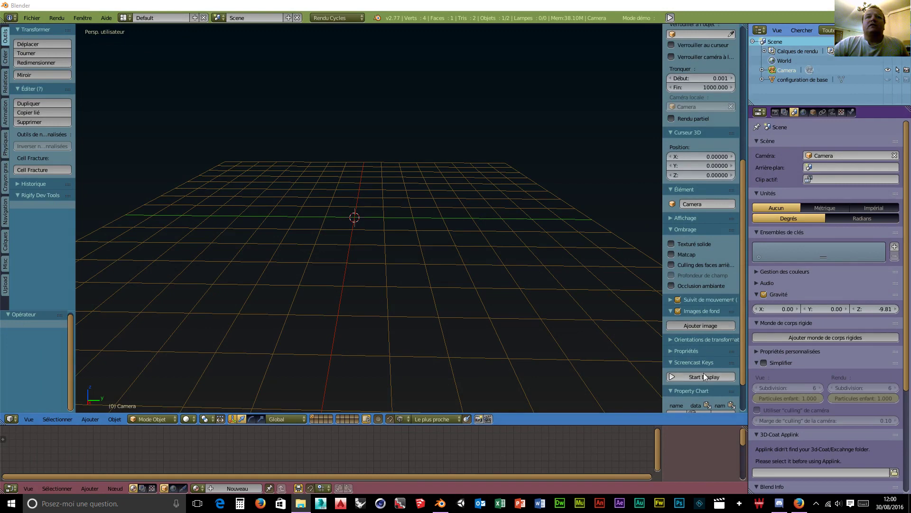
pyautogui.click(680, 376)
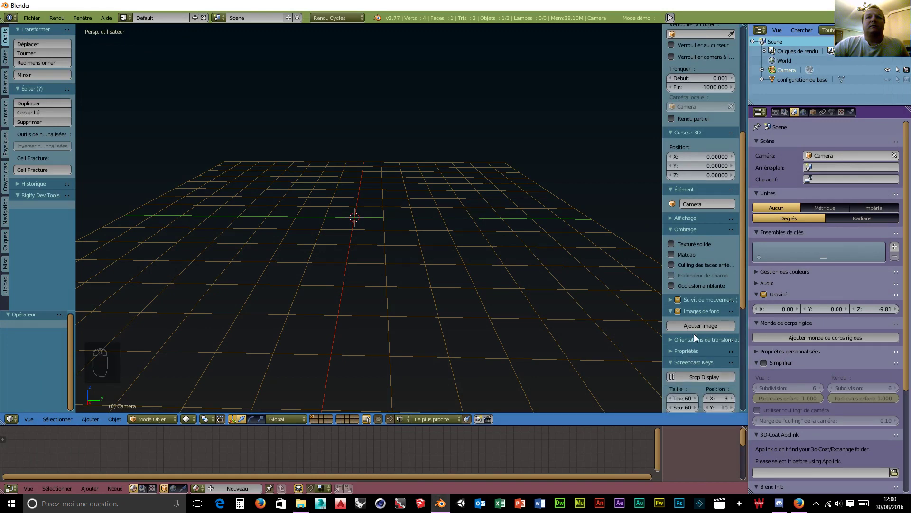
# Add a background image and browse for its file in D:\blender\objet pour intérieur de maison\neo retro orange\Fourmi
pyautogui.click(697, 327)
pyautogui.click(698, 380)
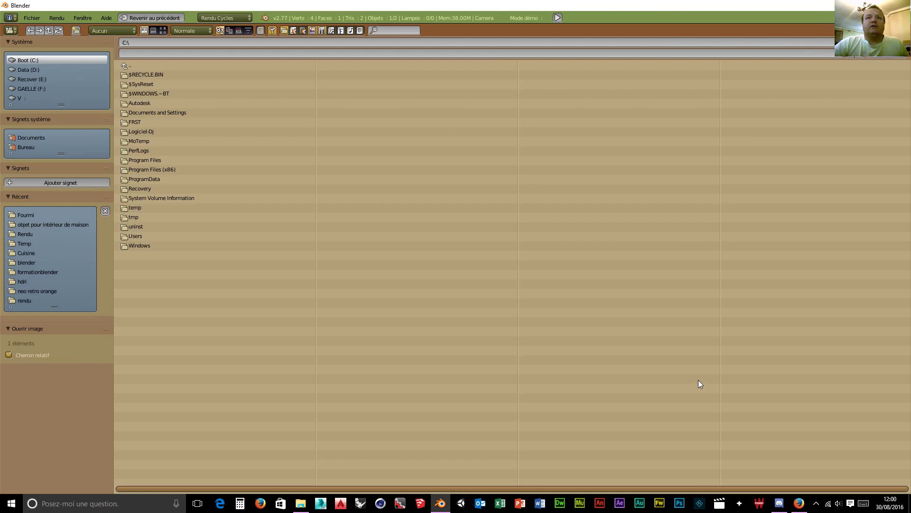
pyautogui.click(27, 70)
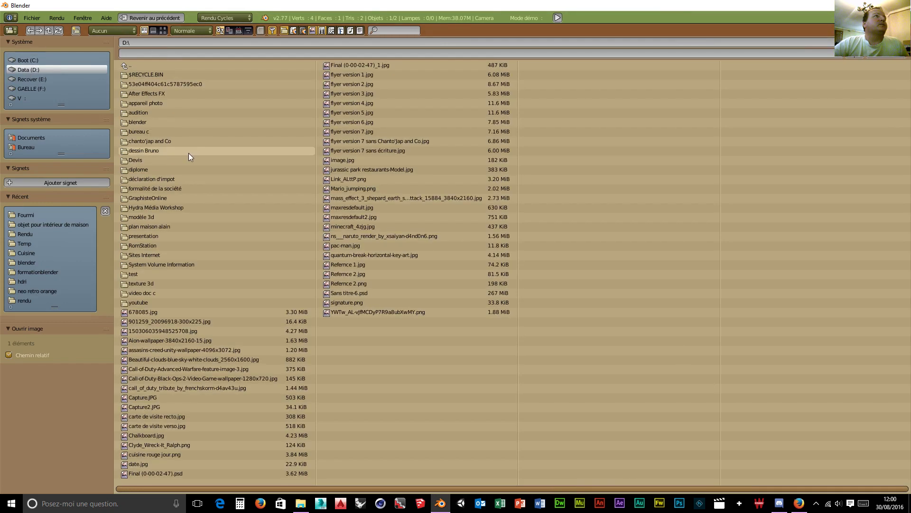
pyautogui.click(144, 122)
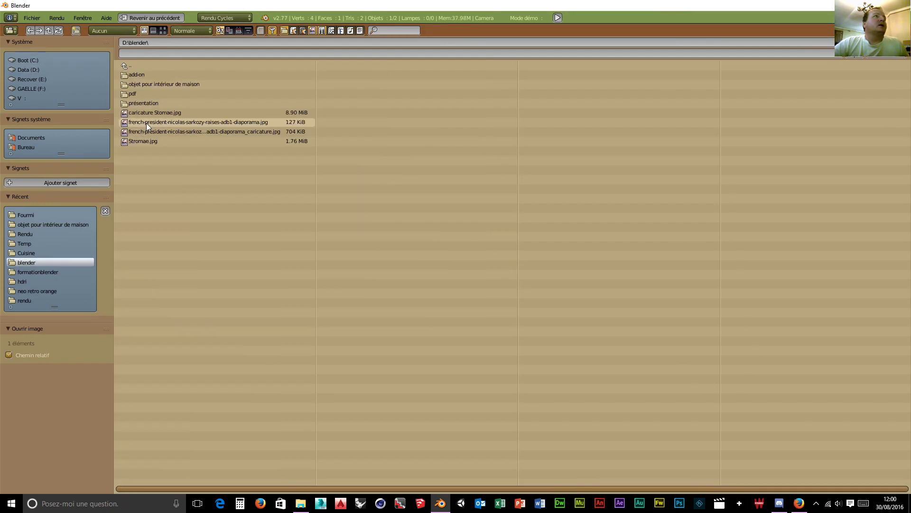
pyautogui.click(152, 84)
pyautogui.click(147, 84)
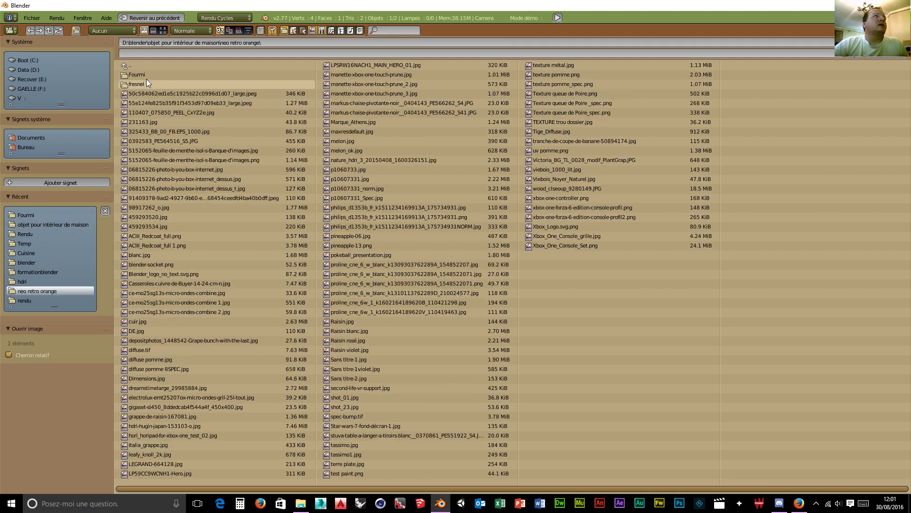
pyautogui.click(144, 73)
# Show the folder's files as thumbnails and open Anatomy-of-a-Ant.jpg as the background image
pyautogui.click(167, 30)
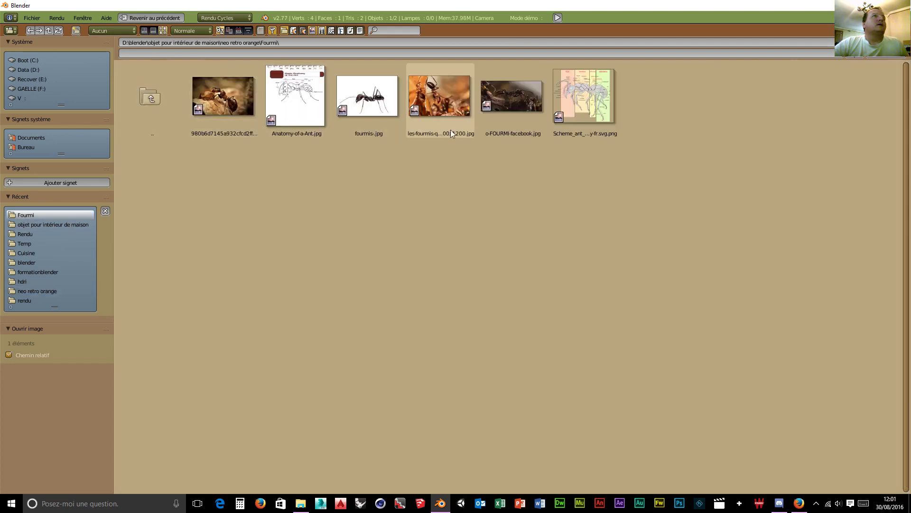
pyautogui.click(295, 112)
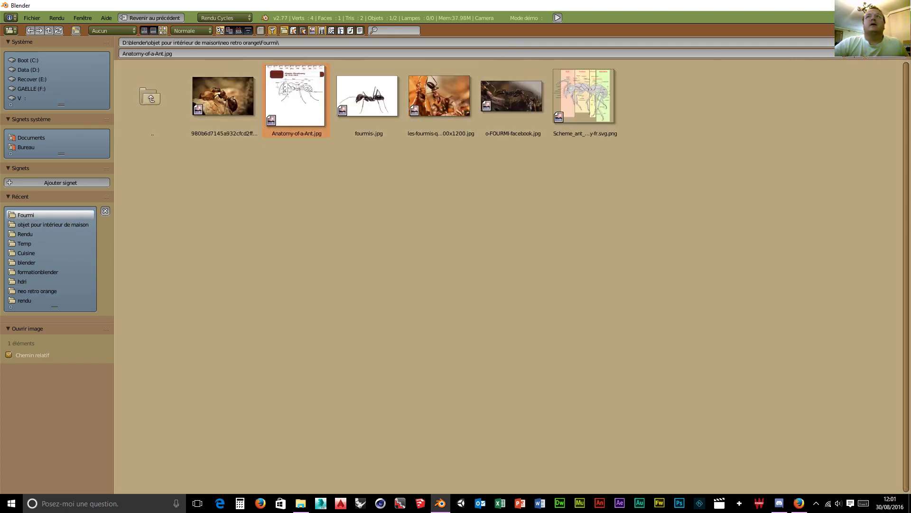
pyautogui.click(886, 42)
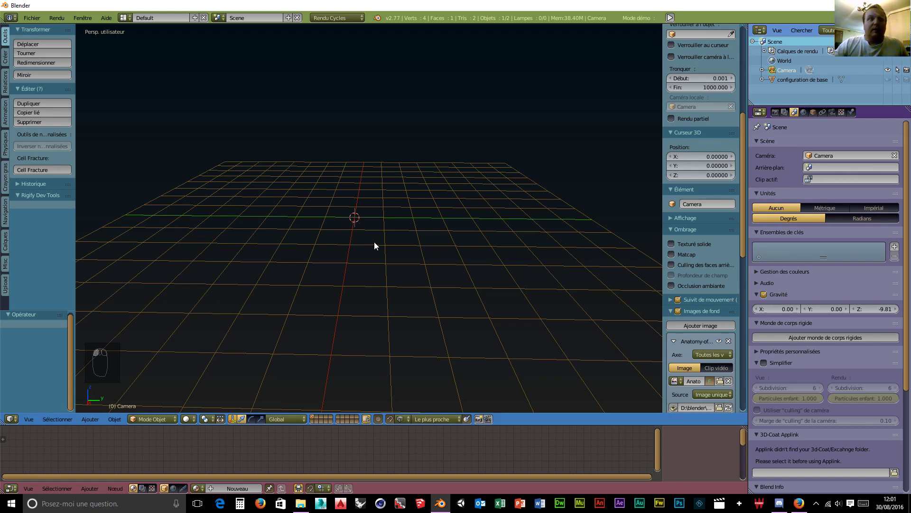
# Show the ant diagram in the front orthographic view and set the background image's opacity to 1.000
pyautogui.press('KP_1')
pyautogui.press('KP_5')
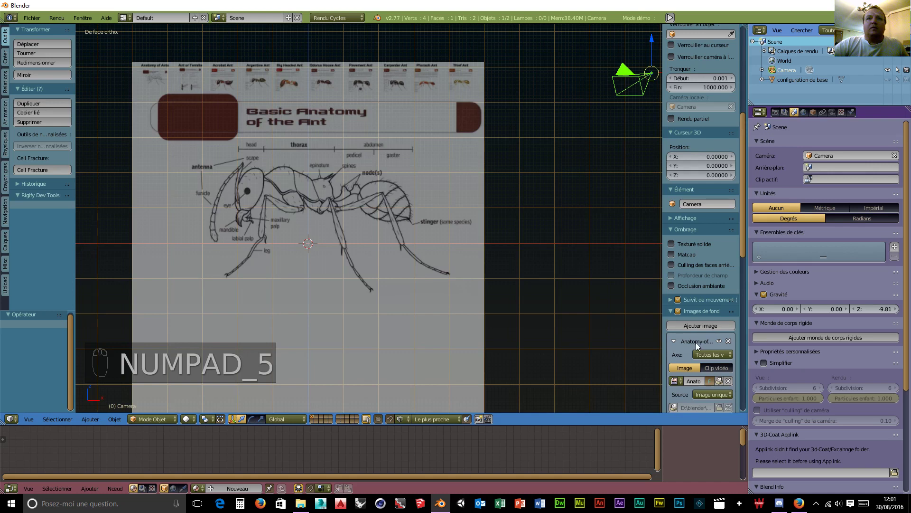
pyautogui.scroll(-4, 696, 346)
pyautogui.scroll(-2, 696, 352)
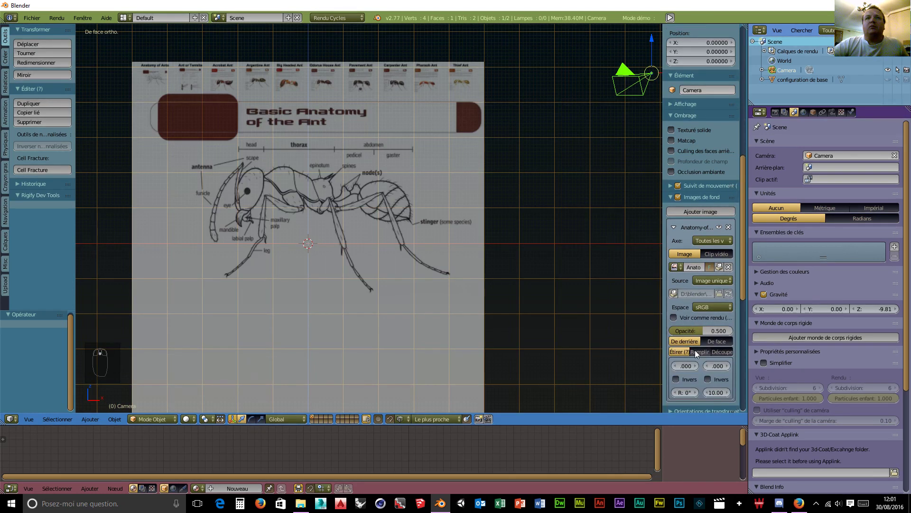
pyautogui.moveTo(705, 331); pyautogui.dragTo(736, 331)
pyautogui.scroll(3, 387, 255)
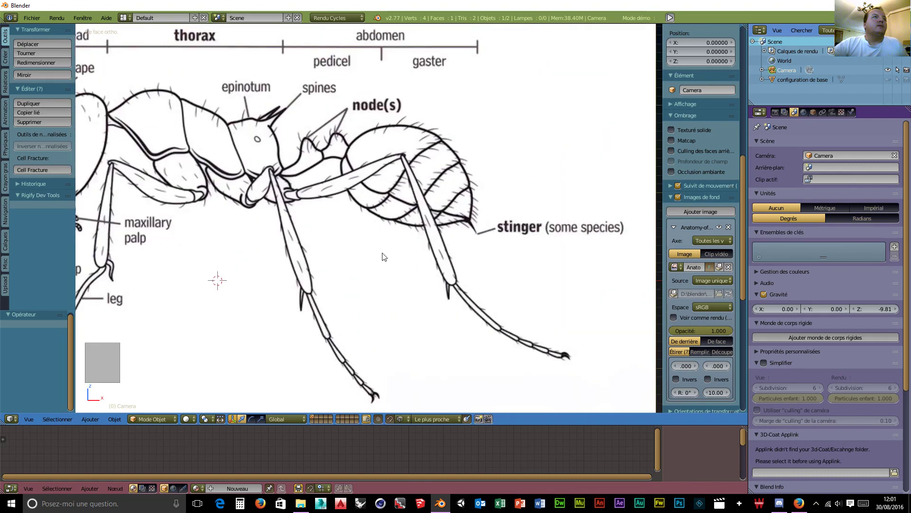
pyautogui.keyDown('shift'); pyautogui.moveTo(258, 254); pyautogui.dragTo(334, 252, button='middle'); pyautogui.keyUp('shift')
pyautogui.scroll(1, 338, 273)
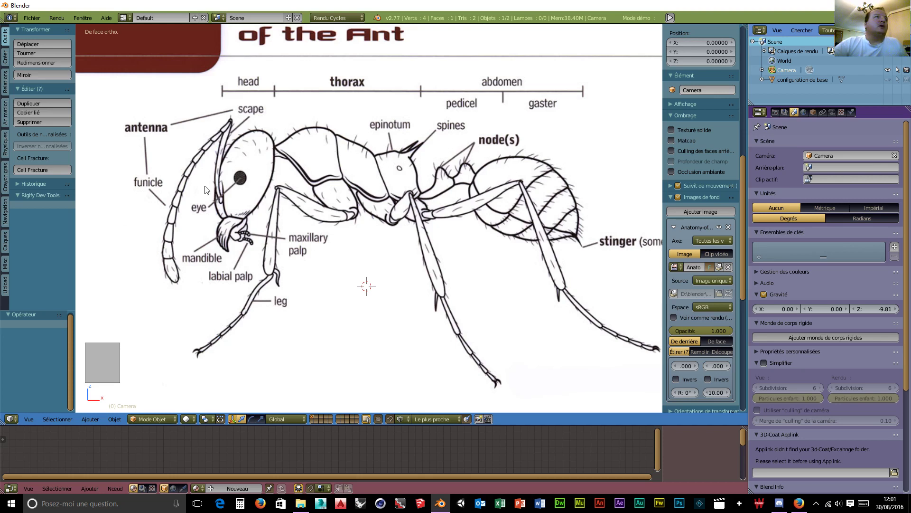
pyautogui.moveTo(287, 203); pyautogui.dragTo(342, 256, button='middle')
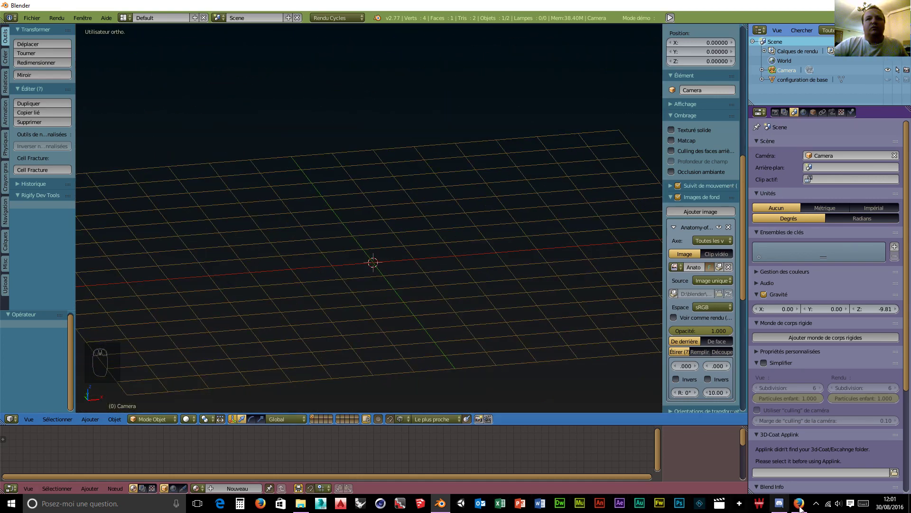
# Switch to Firefox and search Google Images for "tête de fourmi" in a new tab
pyautogui.moveTo(802, 496)
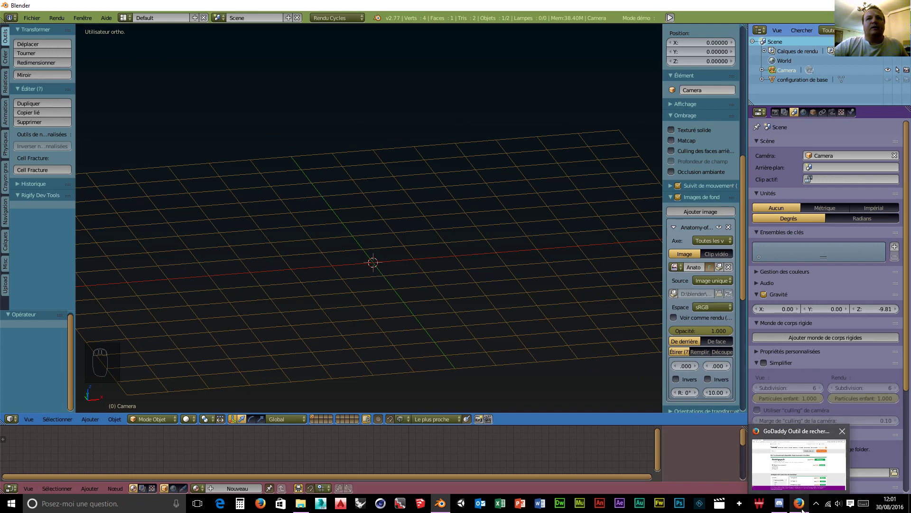
pyautogui.click(802, 489)
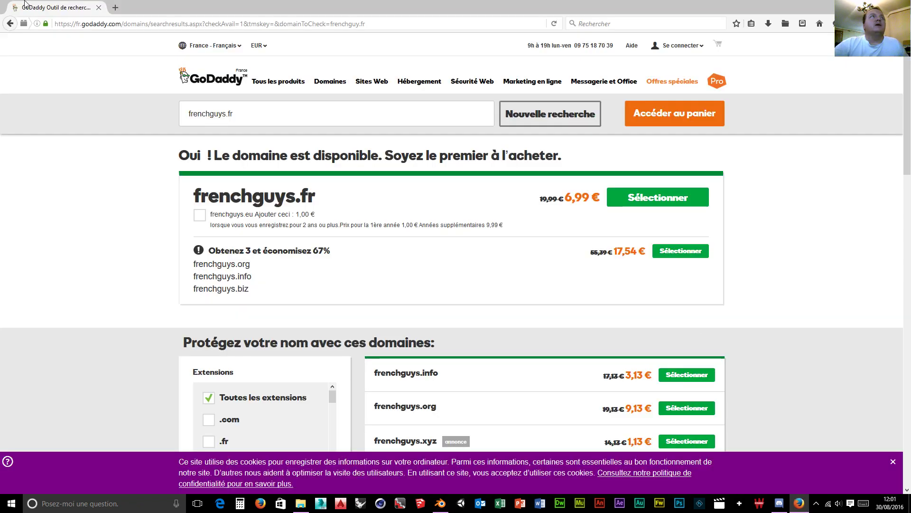
pyautogui.click(114, 8)
pyautogui.click(367, 73)
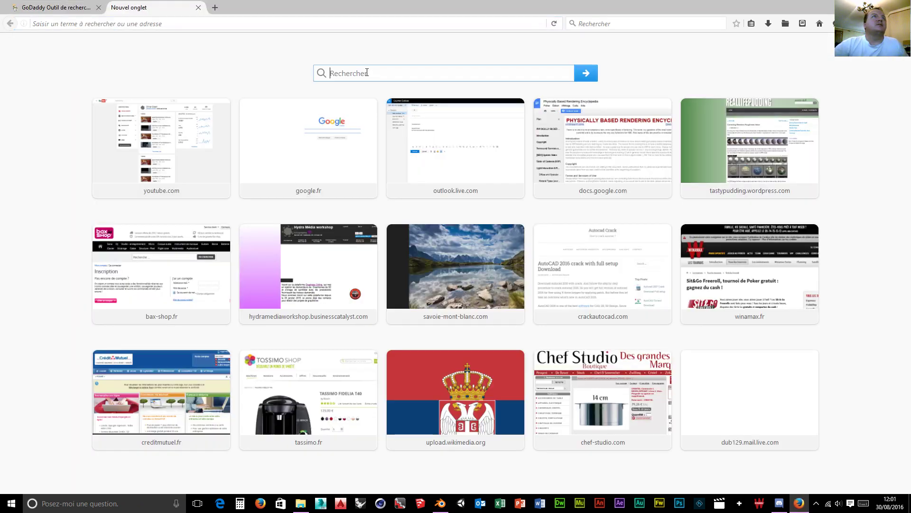
pyautogui.write('tête')
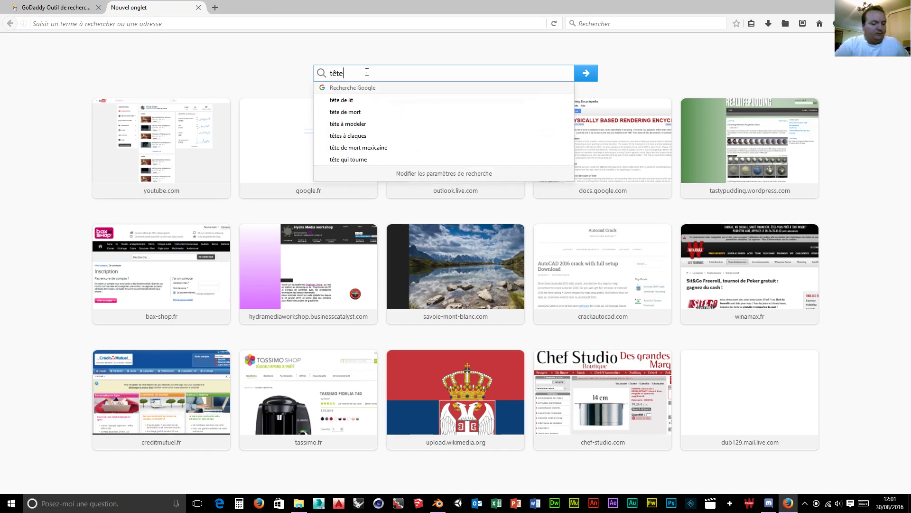
pyautogui.write(' de fourmi')
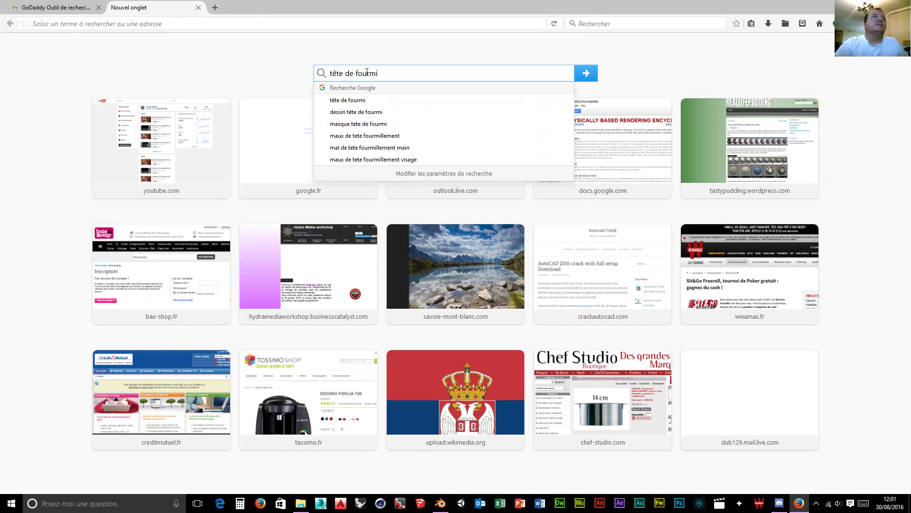
pyautogui.press('Return')
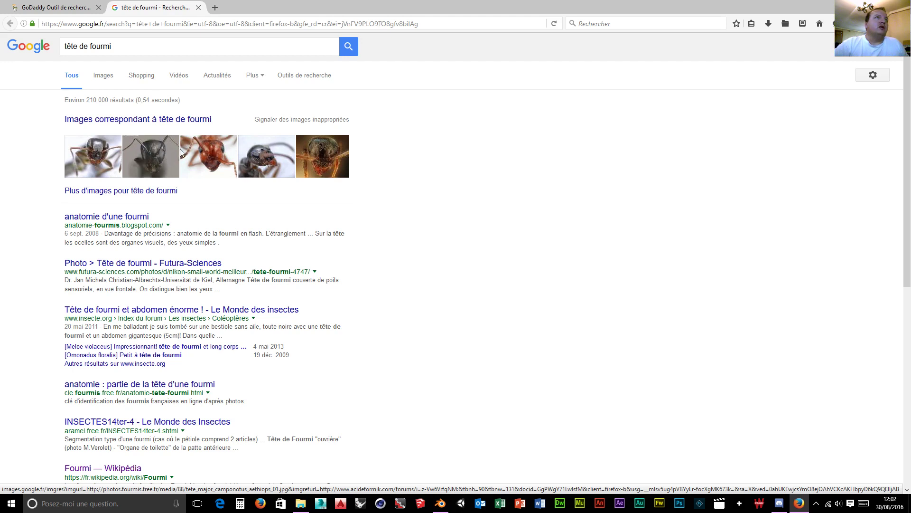
pyautogui.click(108, 81)
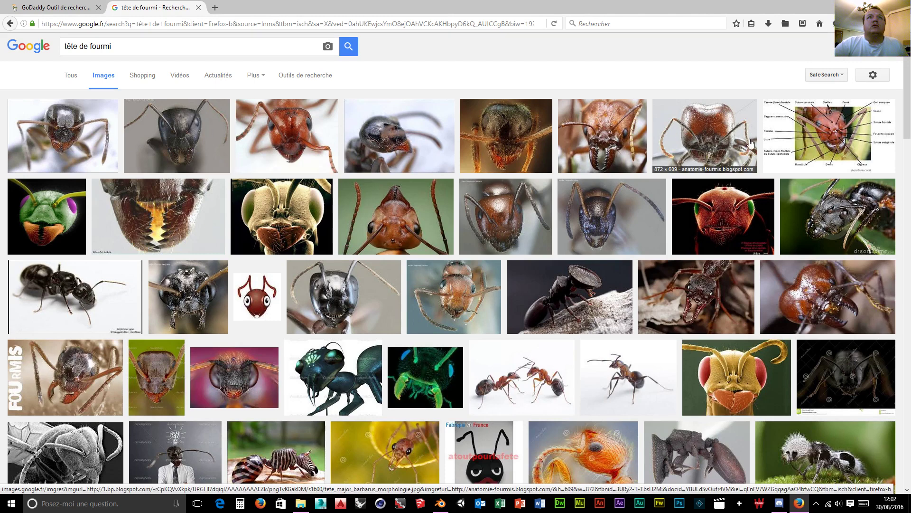
# Examine the image results for usable front views of an ant's head as modelling references
pyautogui.scroll(-2, 756, 143)
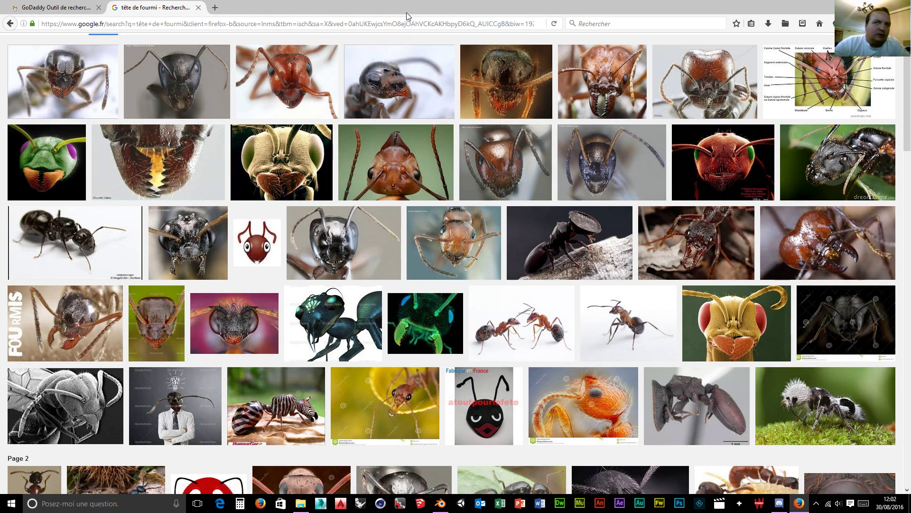
pyautogui.scroll(-3, 446, 262)
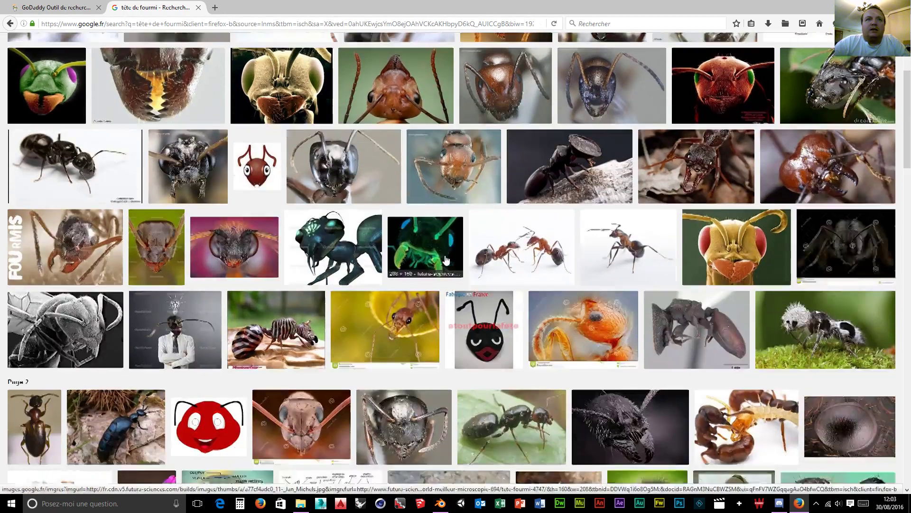
pyautogui.scroll(-3, 446, 262)
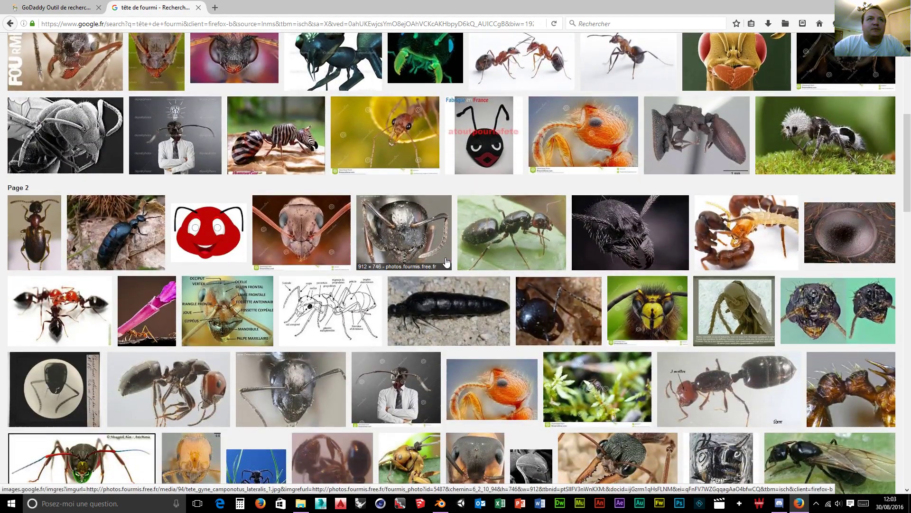
pyautogui.scroll(5, 446, 261)
pyautogui.scroll(-5, 446, 261)
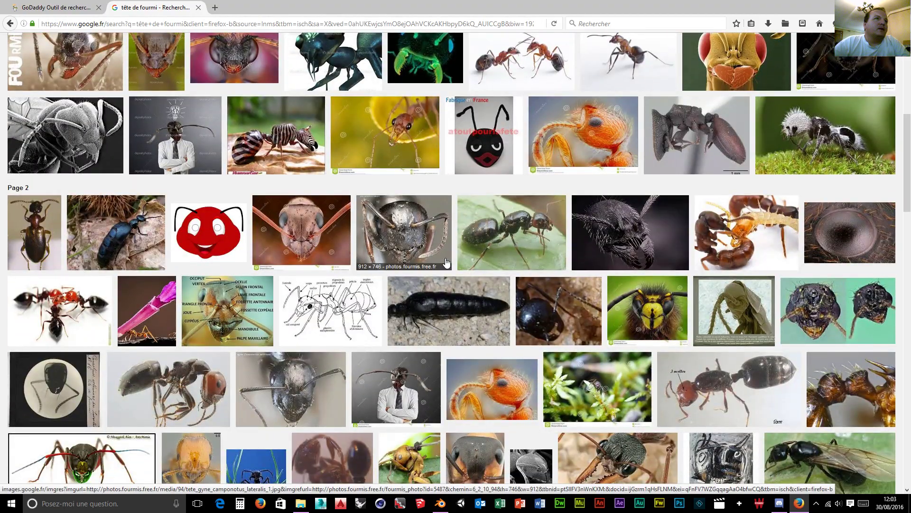
pyautogui.scroll(7, 446, 262)
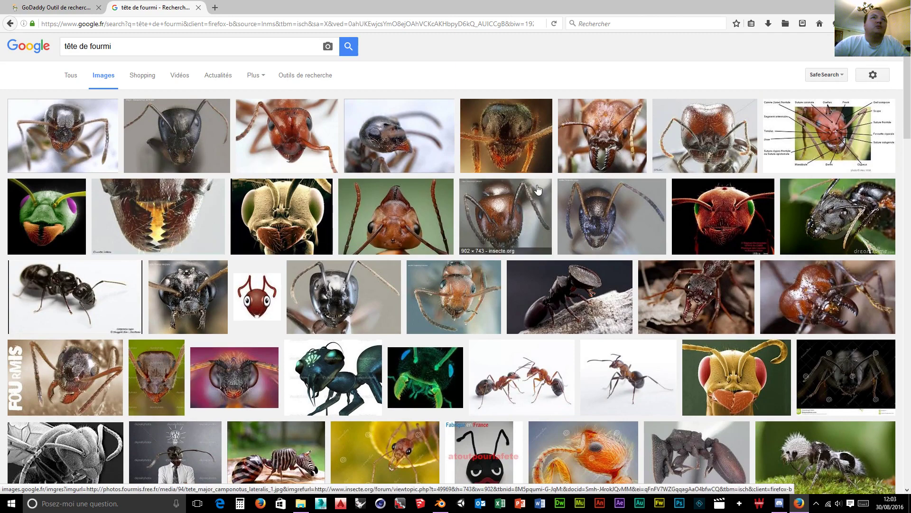
pyautogui.scroll(-4, 449, 307)
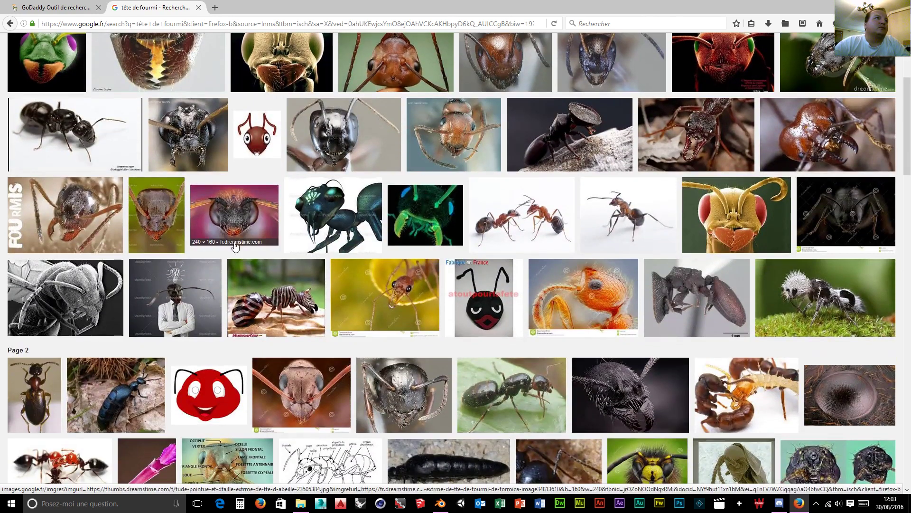
pyautogui.scroll(-3, 462, 252)
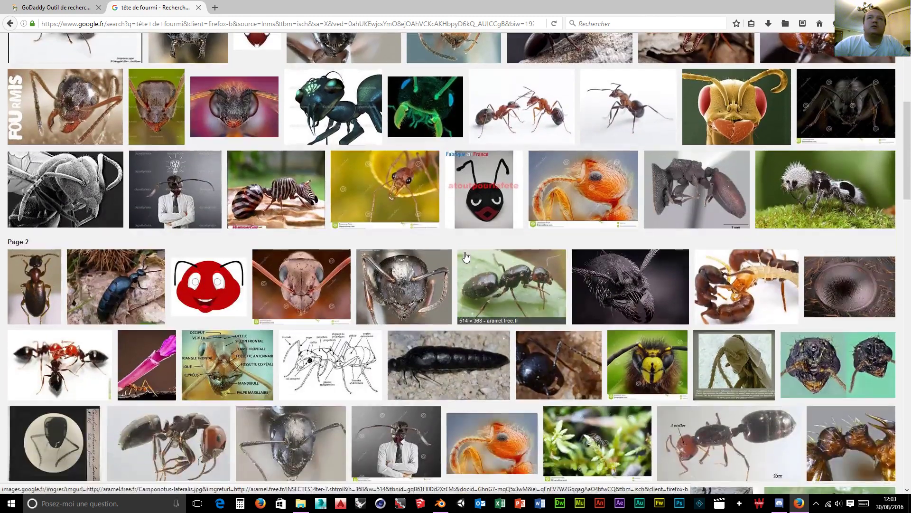
pyautogui.scroll(-3, 465, 256)
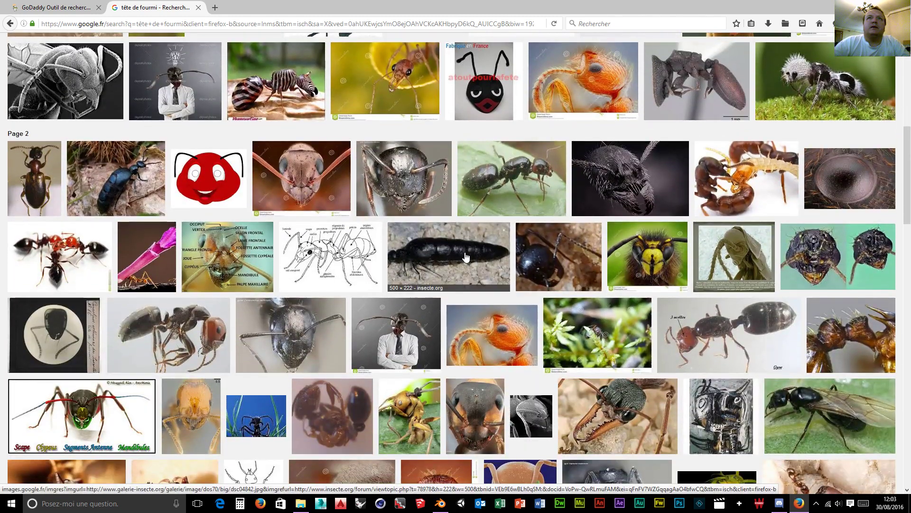
# Look further through pages 2 to 5 of the image results for a clear picture of an ant's head
pyautogui.scroll(-2, 466, 257)
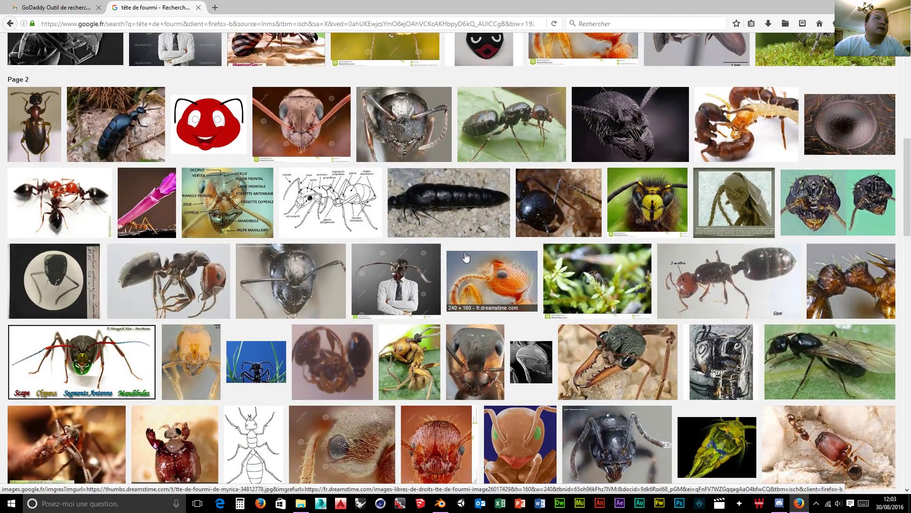
pyautogui.scroll(-4, 466, 257)
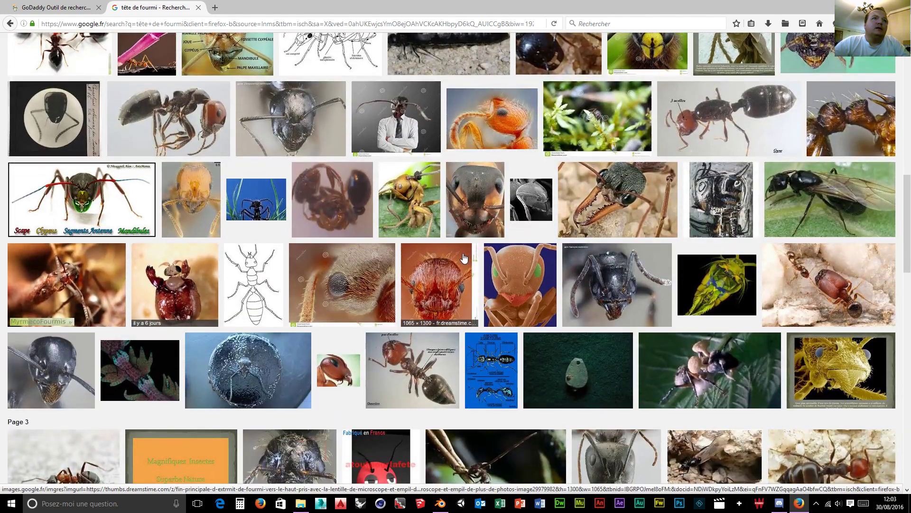
pyautogui.scroll(-6, 465, 256)
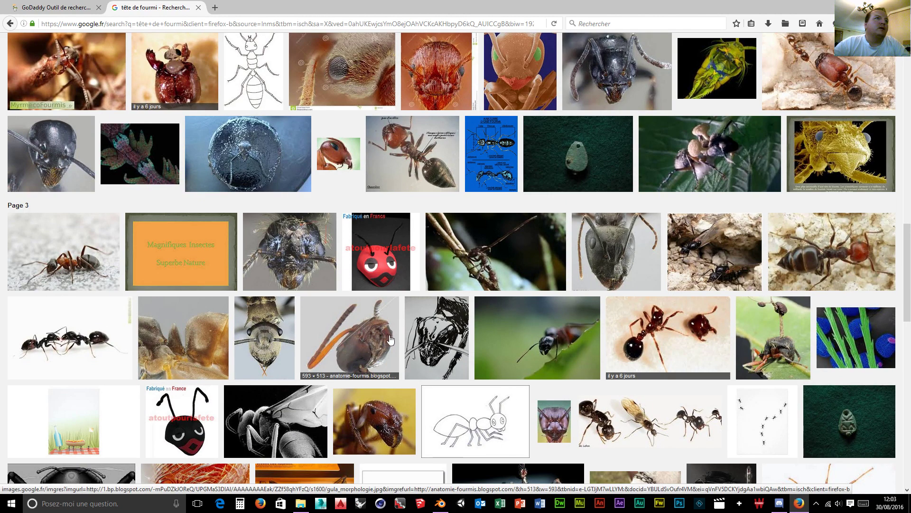
pyautogui.scroll(-3, 327, 336)
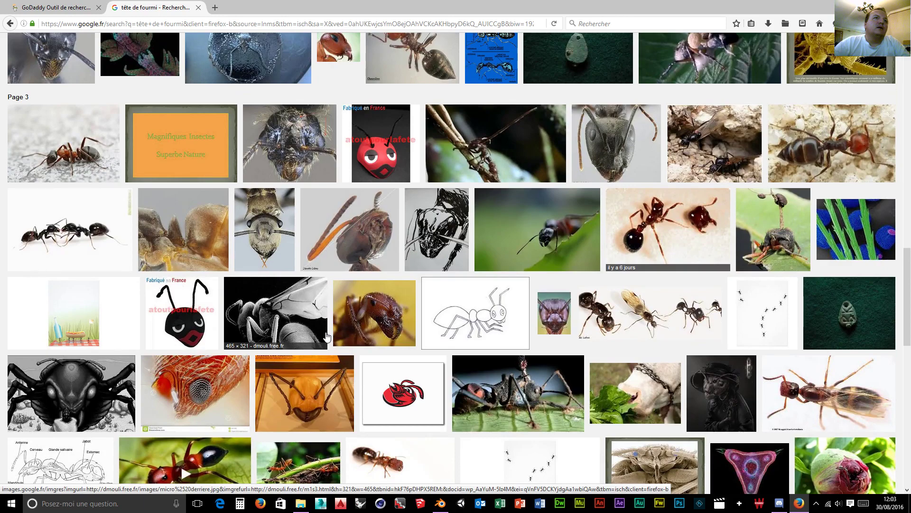
pyautogui.scroll(-3, 327, 336)
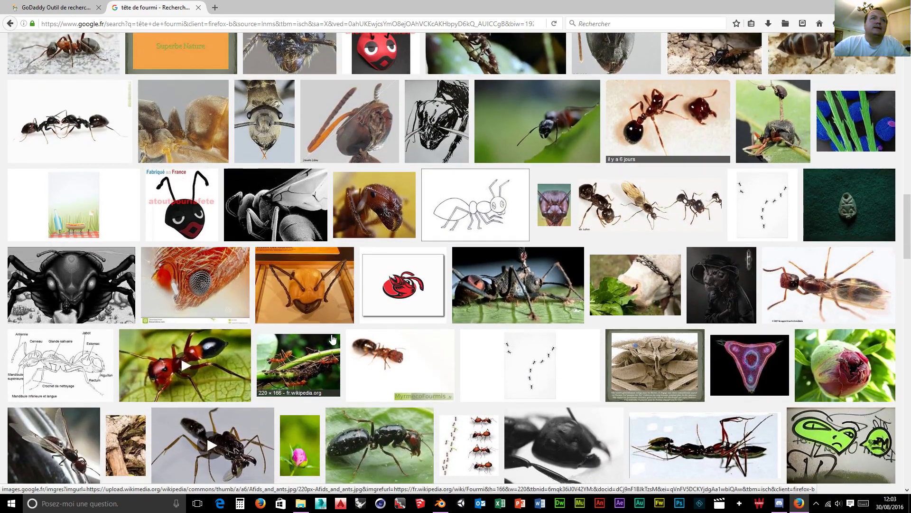
pyautogui.scroll(-7, 332, 338)
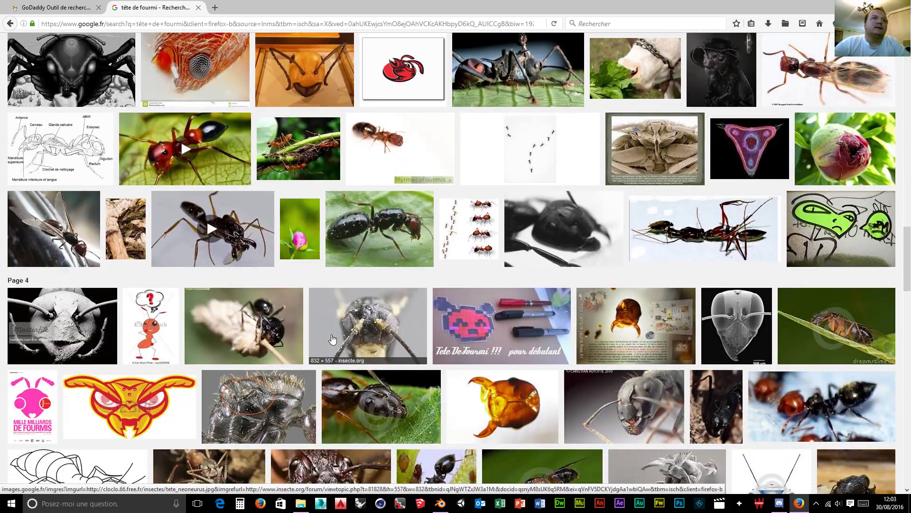
pyautogui.scroll(-7, 332, 339)
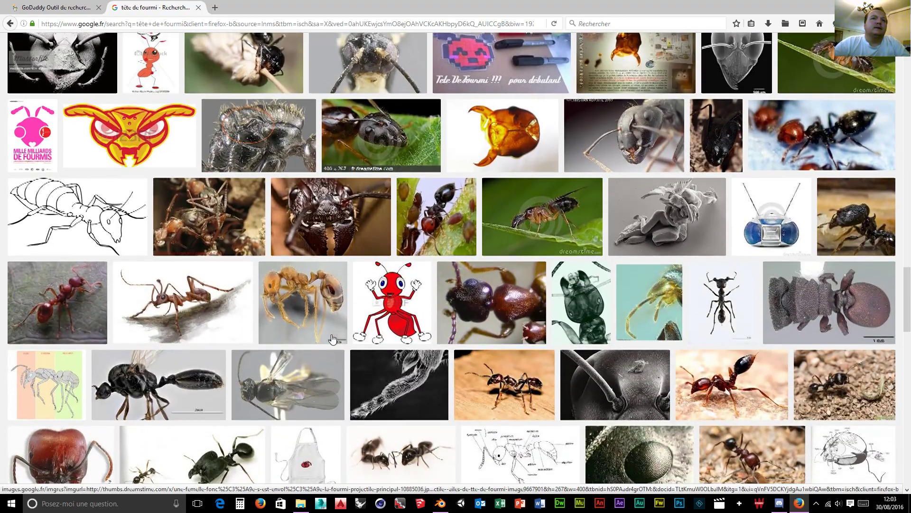
pyautogui.scroll(-4, 332, 338)
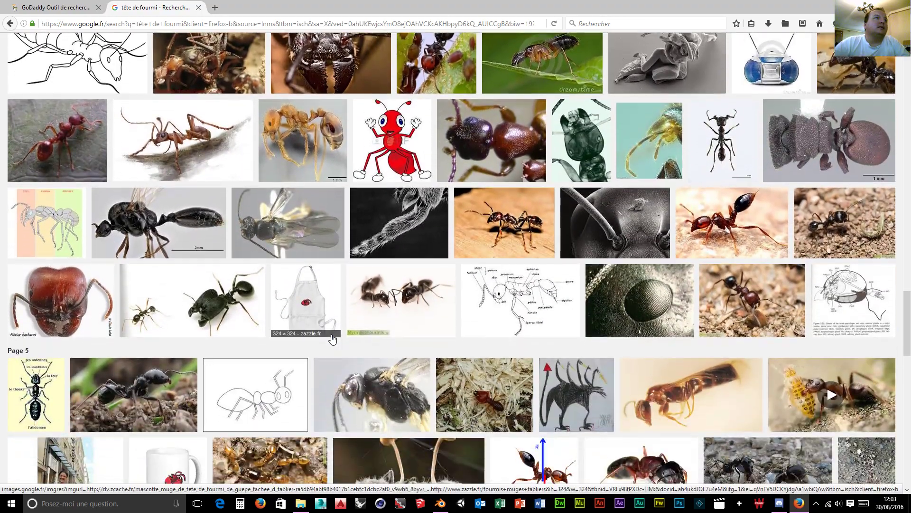
pyautogui.scroll(-1, 332, 338)
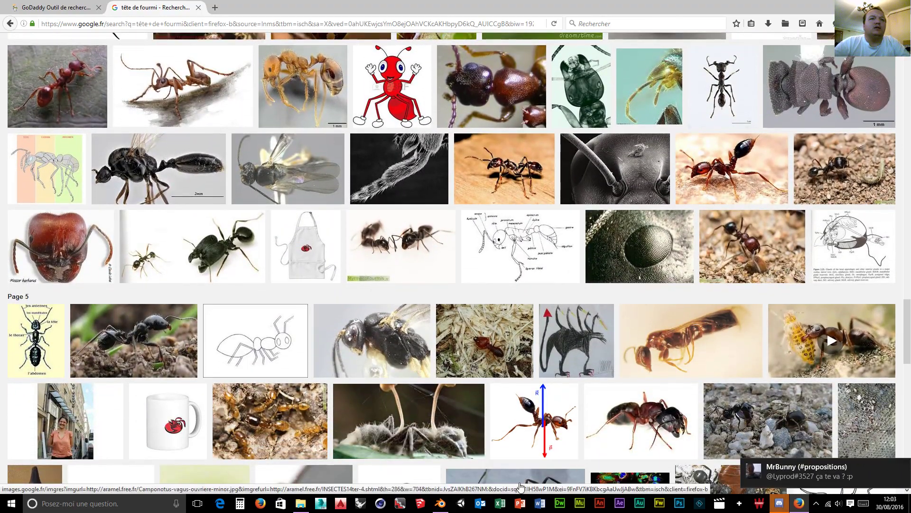
# Switch to Blender and add a UV sphere mesh at the scene origin
pyautogui.moveTo(441, 509)
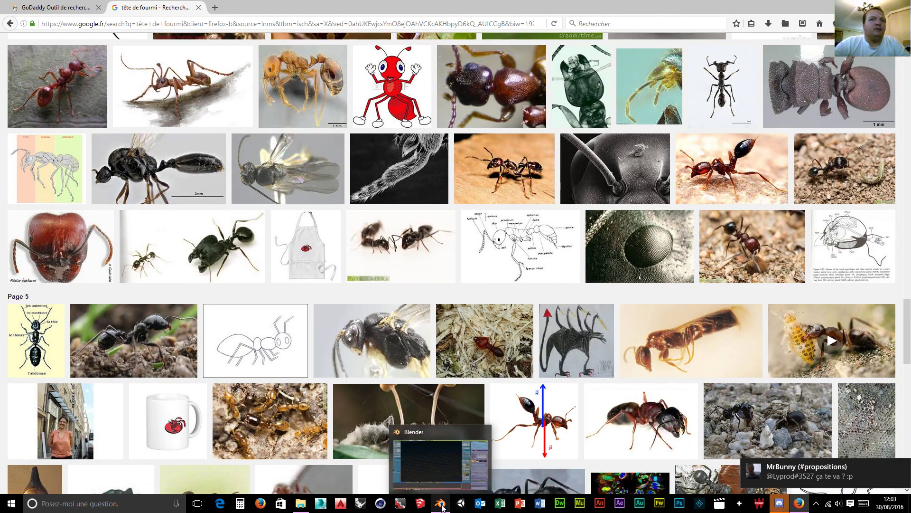
pyautogui.click(440, 480)
pyautogui.moveTo(492, 260); pyautogui.dragTo(475, 253, button='middle')
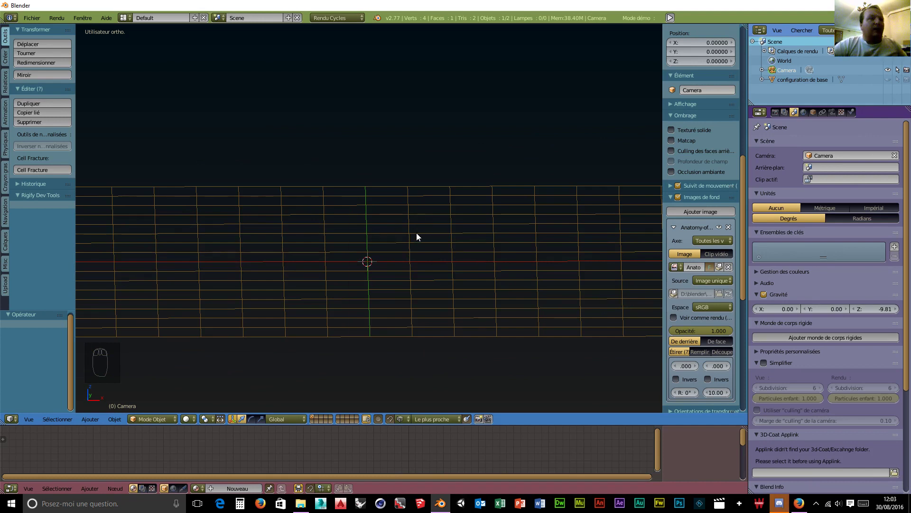
pyautogui.hotkey('shift', 'a')
pyautogui.moveTo(417, 232)
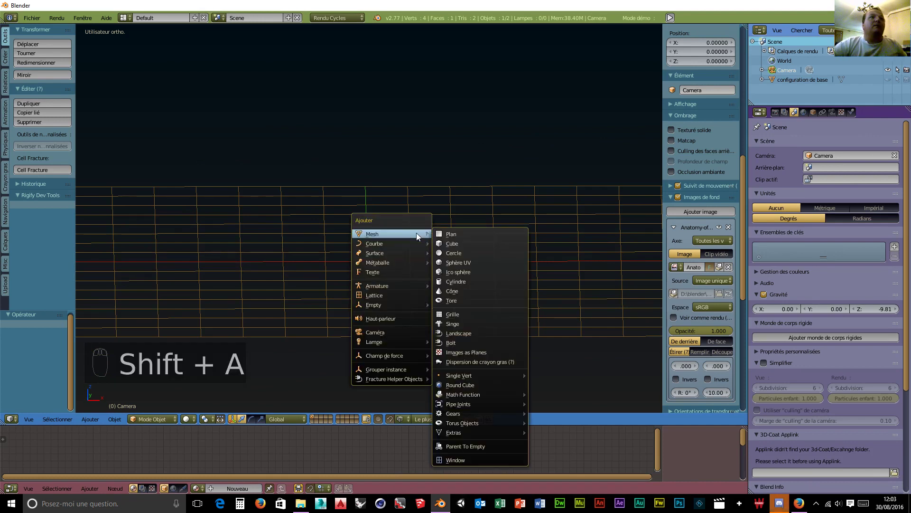
pyautogui.click(463, 261)
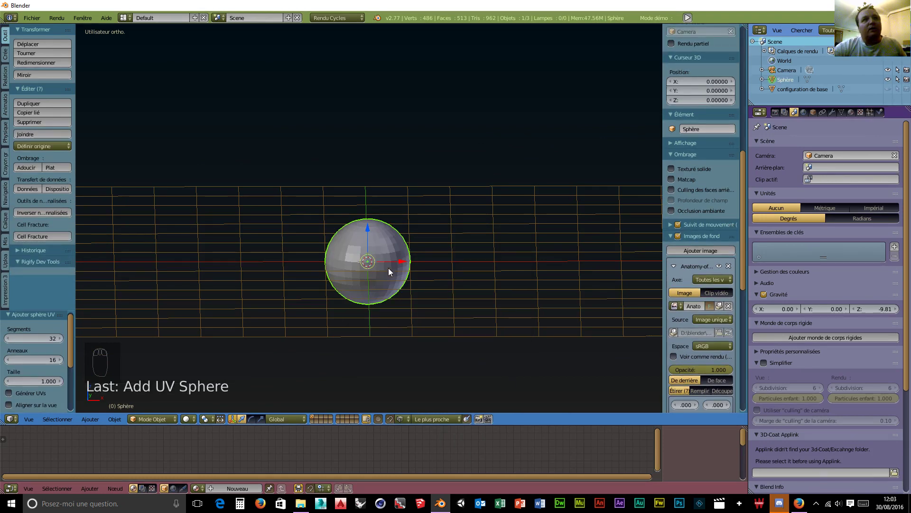
# Flatten the sphere by scaling it to about 0.466 along the Z axis
pyautogui.moveTo(437, 261); pyautogui.dragTo(418, 287, button='middle')
pyautogui.scroll(4, 374, 311)
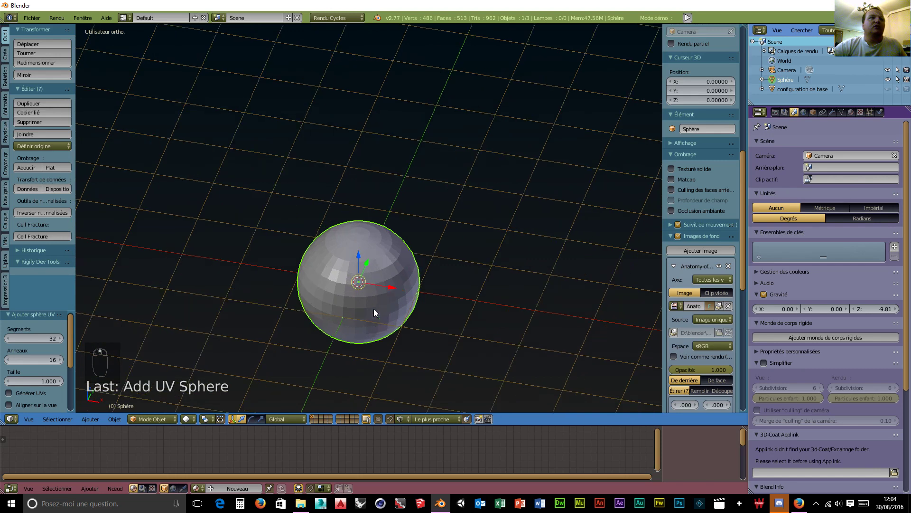
pyautogui.moveTo(417, 334); pyautogui.dragTo(483, 286, button='middle')
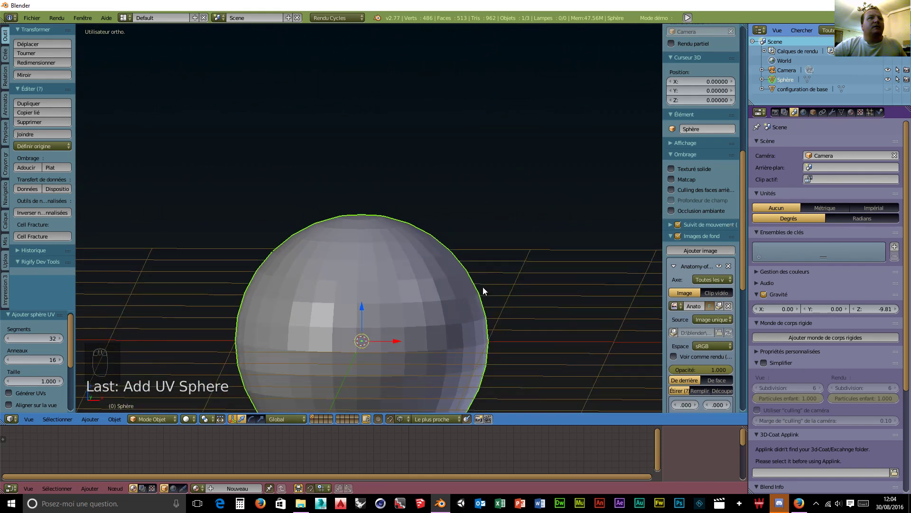
pyautogui.scroll(-3, 483, 286)
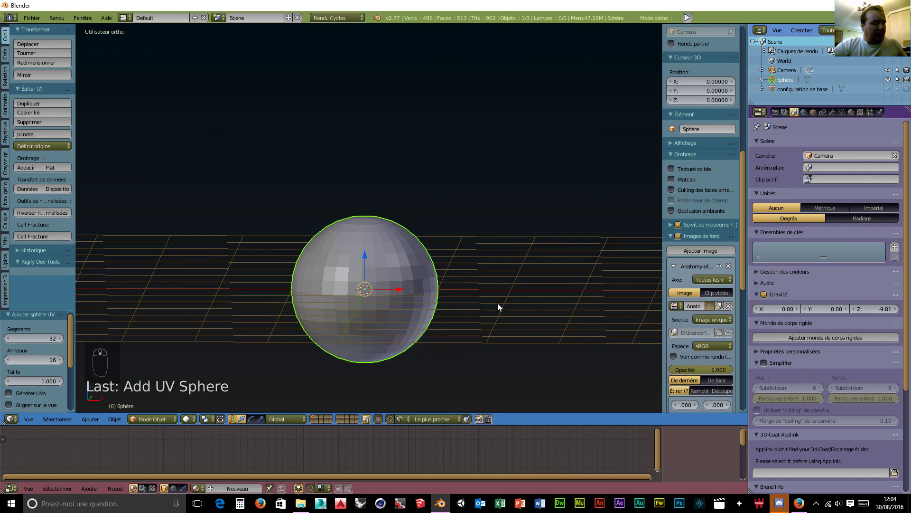
pyautogui.press('s')
pyautogui.press('z')
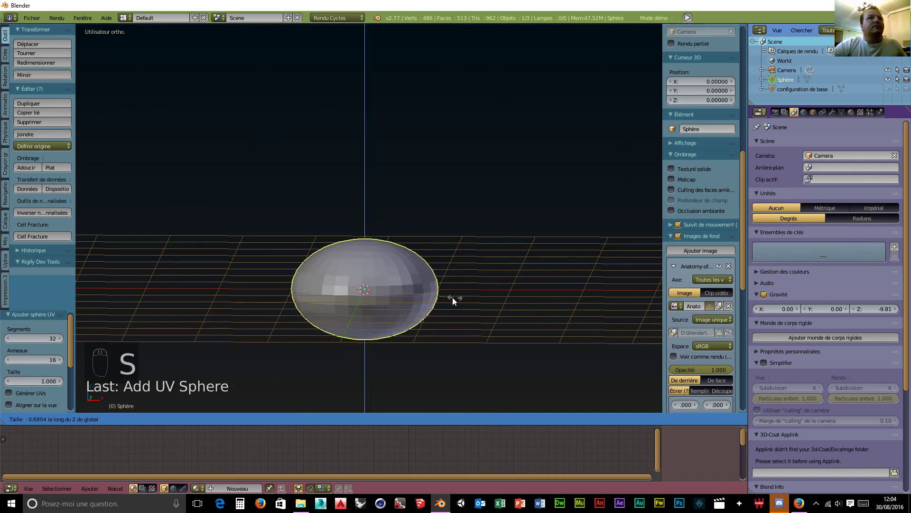
pyautogui.click(430, 299)
# Narrow the flattened sphere by scaling it to about 0.776 along the Y axis
pyautogui.moveTo(299, 337); pyautogui.dragTo(374, 396, button='middle')
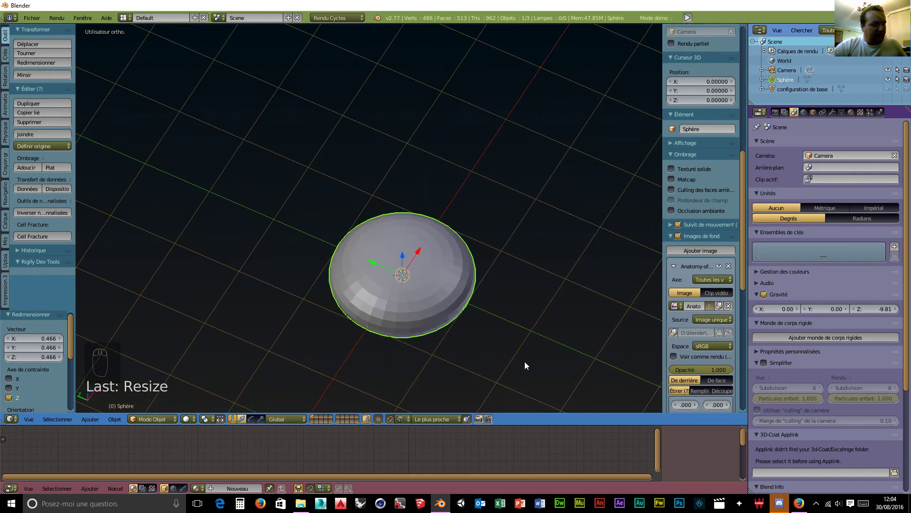
pyautogui.press('s')
pyautogui.press('y')
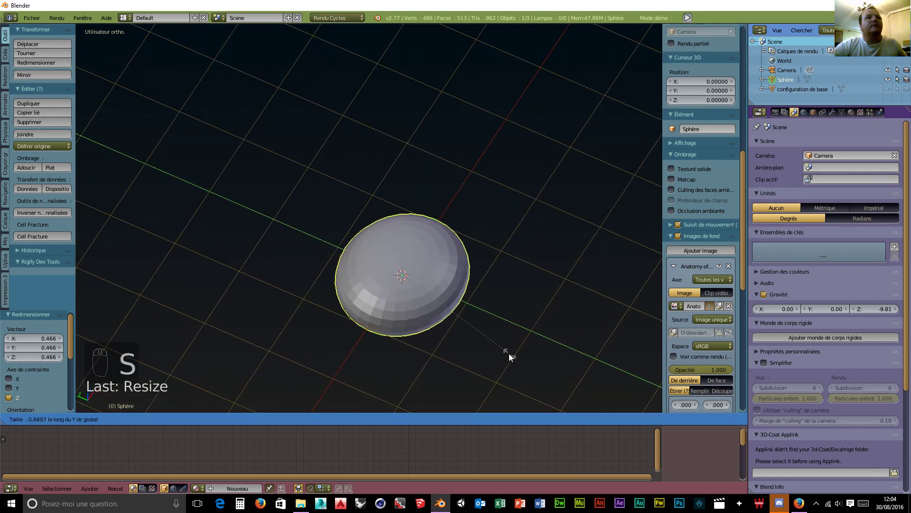
pyautogui.click(498, 340)
# Enter Edit Mode on the sphere with vertex selection and select a single vertex at its positive X end
pyautogui.moveTo(511, 335); pyautogui.dragTo(218, 381, button='middle')
pyautogui.click(151, 419)
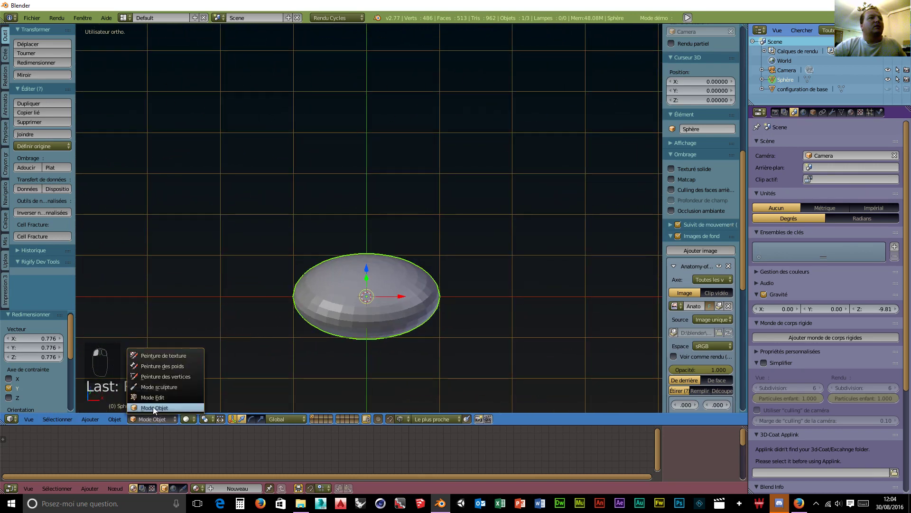
pyautogui.click(153, 397)
pyautogui.click(302, 418)
pyautogui.moveTo(464, 358); pyautogui.dragTo(366, 302, button='middle')
pyautogui.rightClick(368, 302)
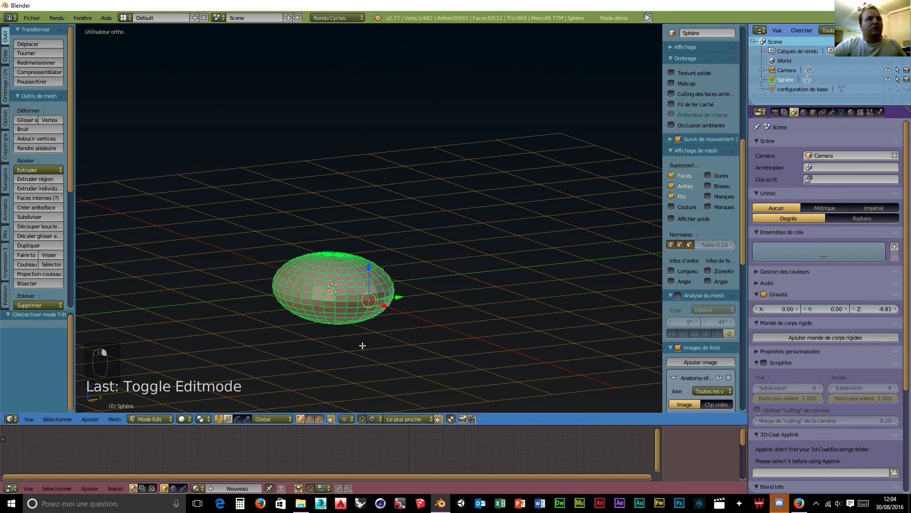
# Enable proportional editing, adjust its influence size and move the selected vertex about -0.159 along the X axis
pyautogui.moveTo(362, 346); pyautogui.dragTo(450, 391, button='middle')
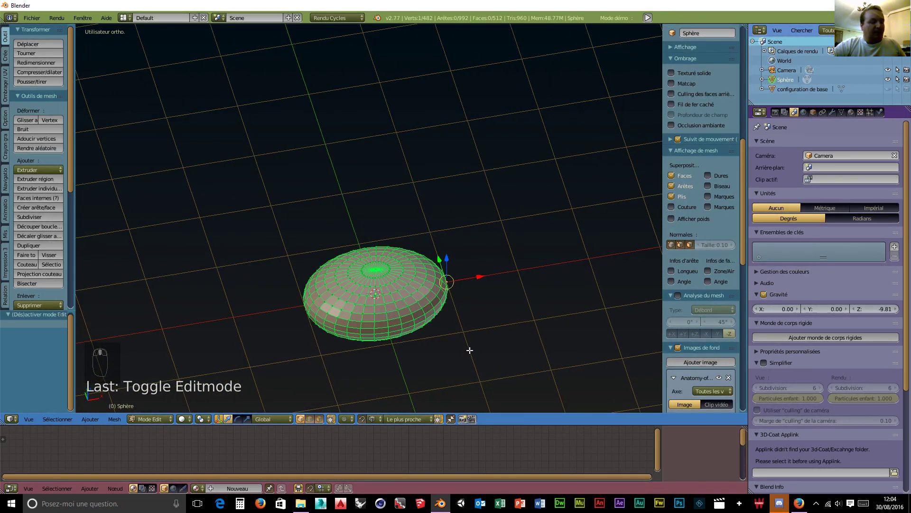
pyautogui.press('o')
pyautogui.moveTo(482, 279); pyautogui.dragTo(478, 280)
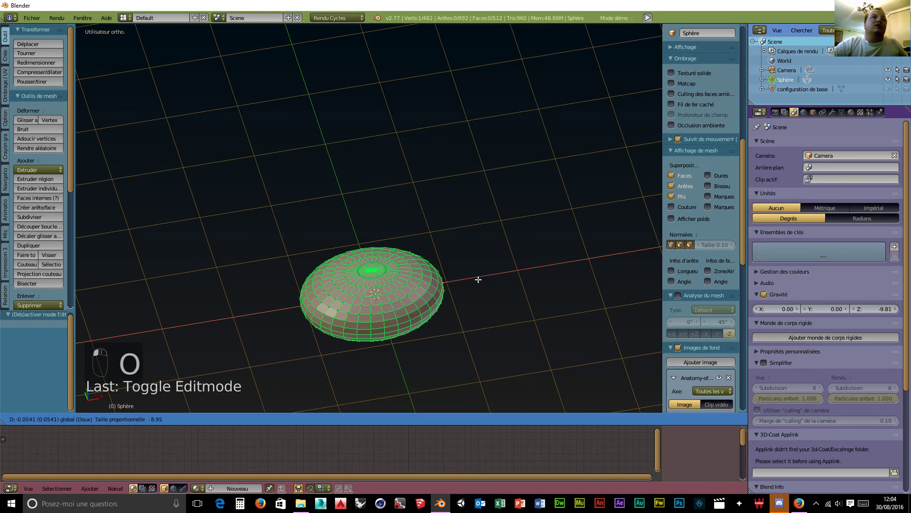
pyautogui.scroll(12, 479, 279)
pyautogui.scroll(2, 479, 280)
pyautogui.moveTo(480, 280); pyautogui.dragTo(471, 280)
pyautogui.click(470, 280)
# Switch to face selection and select four adjacent faces at the sphere's negative X end
pyautogui.moveTo(458, 342); pyautogui.dragTo(537, 346, button='middle')
pyautogui.click(320, 419)
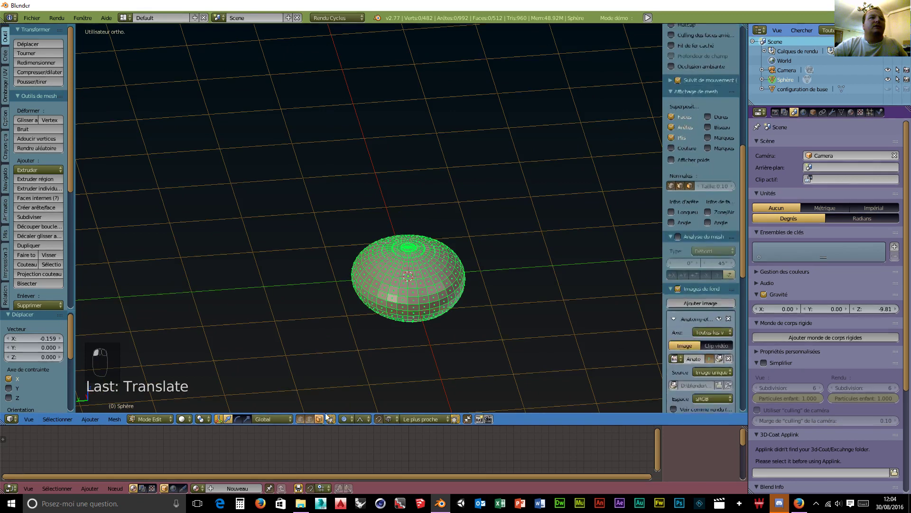
pyautogui.moveTo(438, 323)
pyautogui.mouseDown(button='middle')
pyautogui.moveTo(430, 327)
pyautogui.moveTo(431, 314)
pyautogui.mouseUp(button='middle')
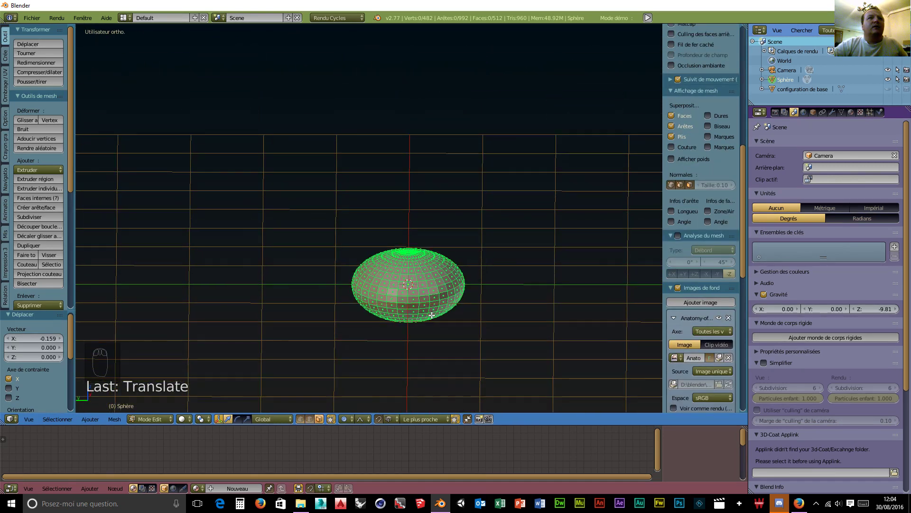
pyautogui.rightClick(403, 300)
pyautogui.keyDown('shift'); pyautogui.rightClick(410, 308); pyautogui.keyUp('shift')
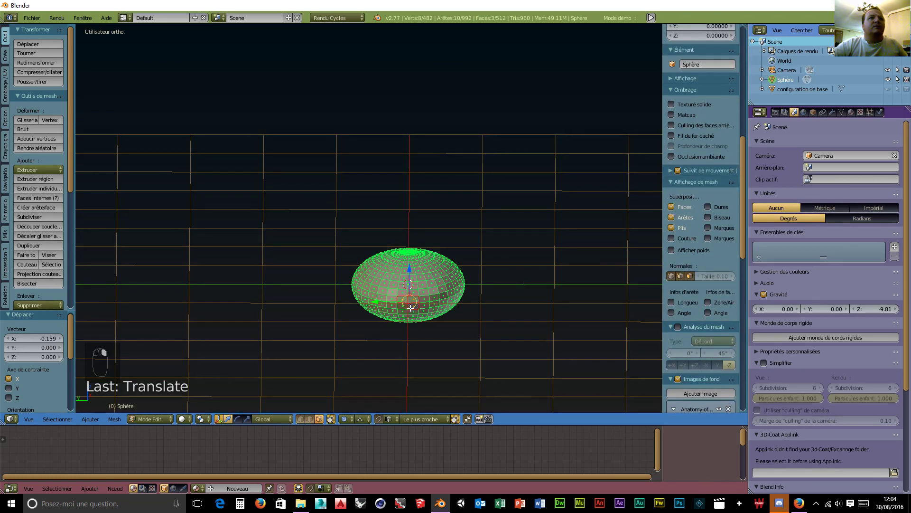
pyautogui.moveTo(456, 337); pyautogui.dragTo(400, 393, button='middle')
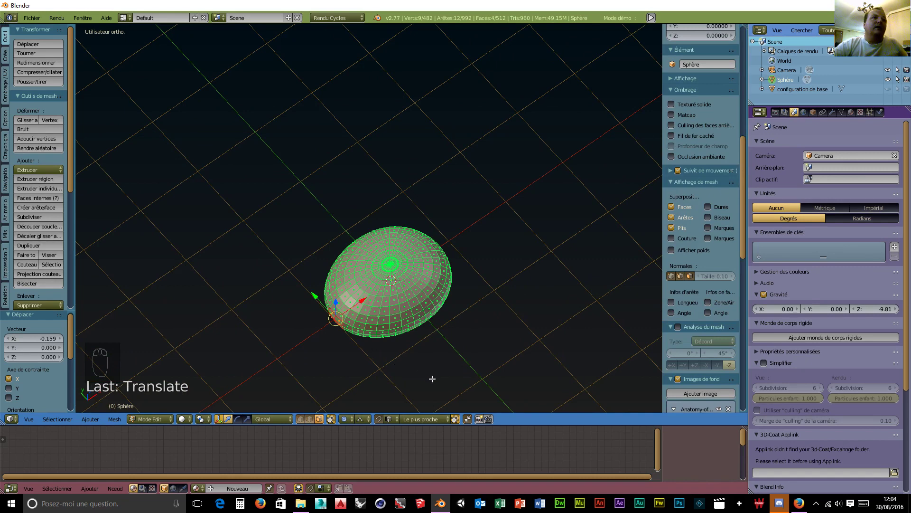
# Taper the negative X end by scaling its selected faces to about 0.7 with proportional editing, size 1.46
pyautogui.press('s')
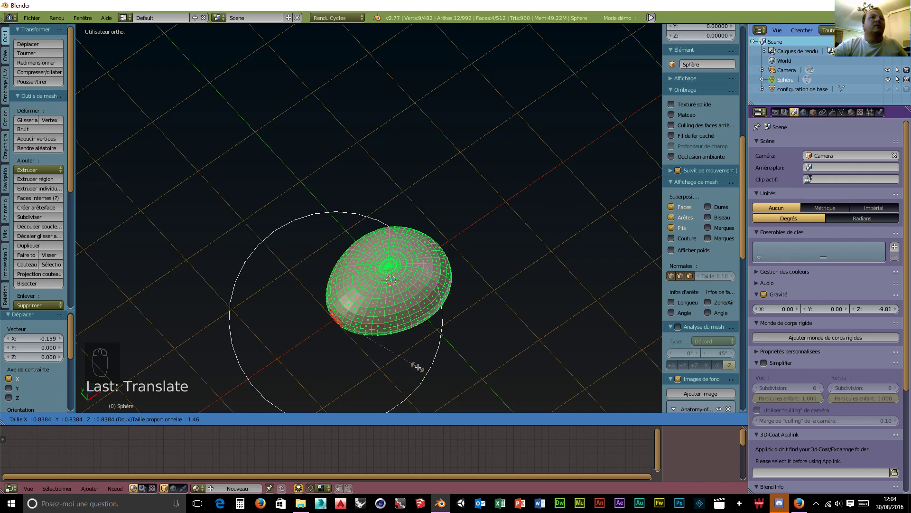
pyautogui.scroll(2, 418, 366)
pyautogui.scroll(-2, 417, 366)
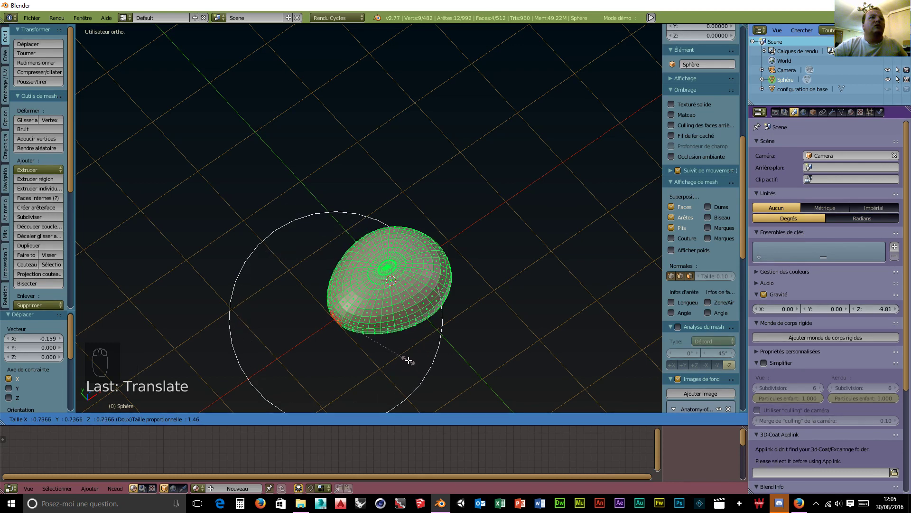
pyautogui.click(404, 357)
# Lower the tapered end's faces by about 0.065 along Z and show the mesh over the ant diagram in front view
pyautogui.moveTo(404, 357); pyautogui.dragTo(166, 304, button='middle')
pyautogui.moveTo(457, 252); pyautogui.dragTo(449, 255)
pyautogui.moveTo(486, 307); pyautogui.dragTo(336, 361, button='middle')
pyautogui.press('KP_1')
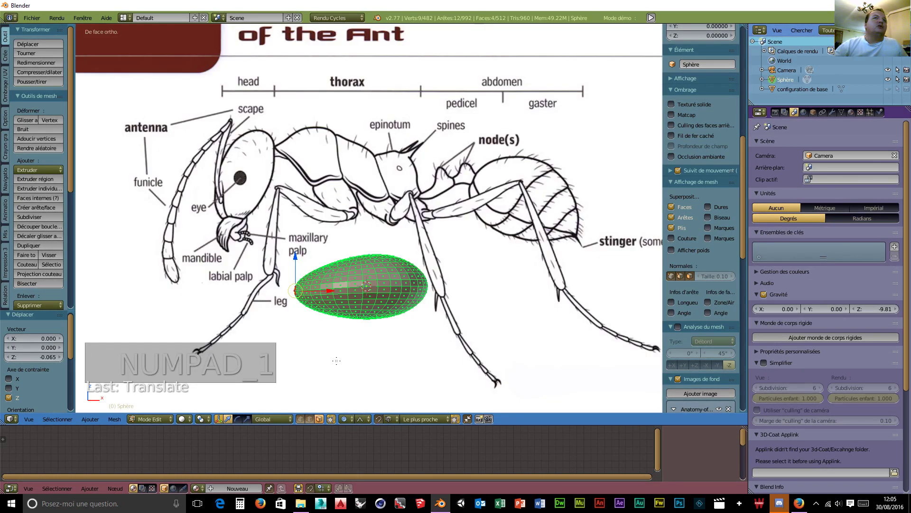
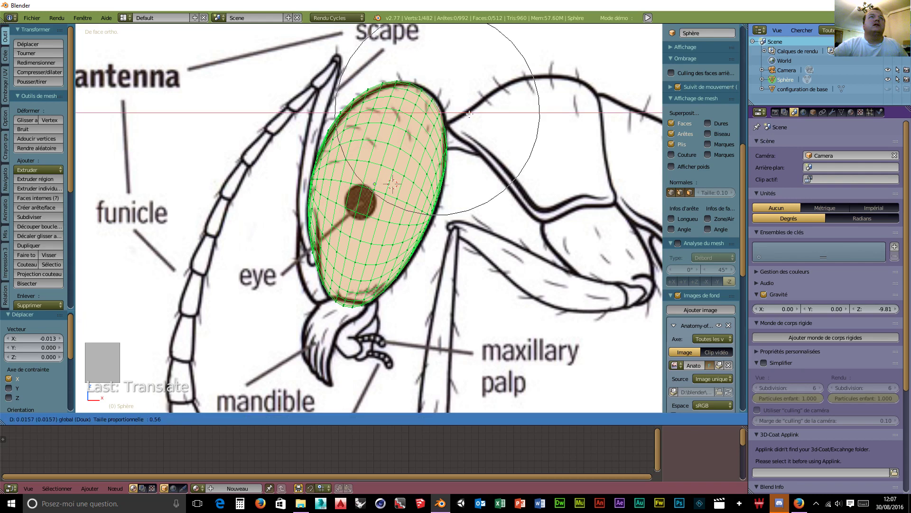
# Raise the vertex at the upper back of the head about 0.016 along Z and return to Object Mode
pyautogui.moveTo(443, 82); pyautogui.dragTo(443, 78)
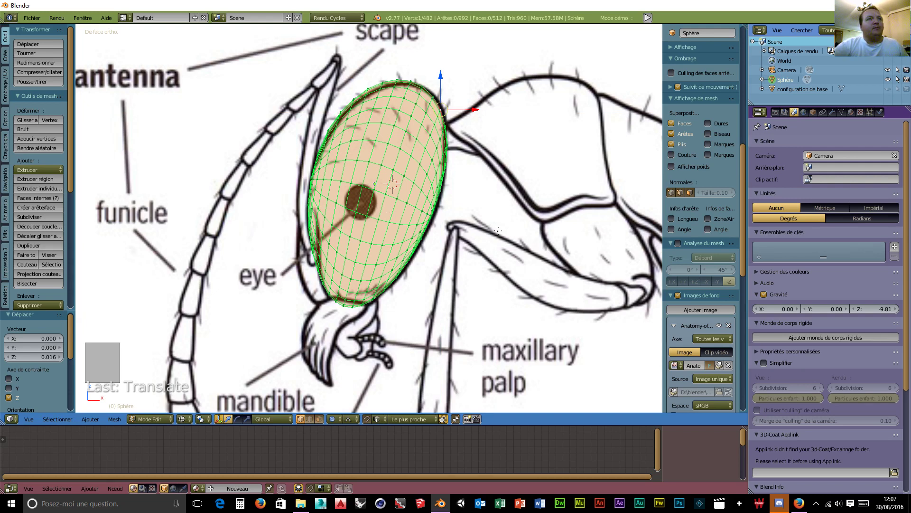
pyautogui.click(149, 417)
pyautogui.click(148, 406)
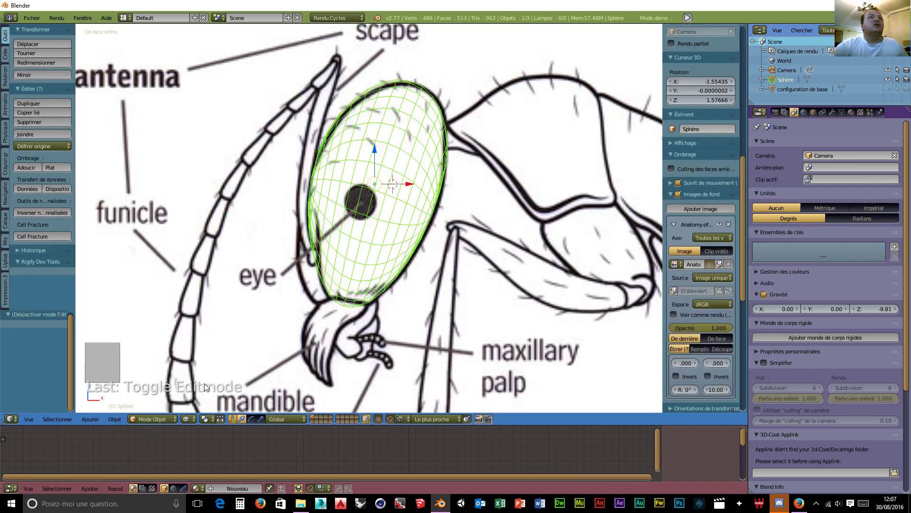
# Snap the 3D cursor to the scene centre
pyautogui.keyDown('shift'); pyautogui.moveTo(535, 284); pyautogui.dragTo(364, 288, button='middle'); pyautogui.keyUp('shift')
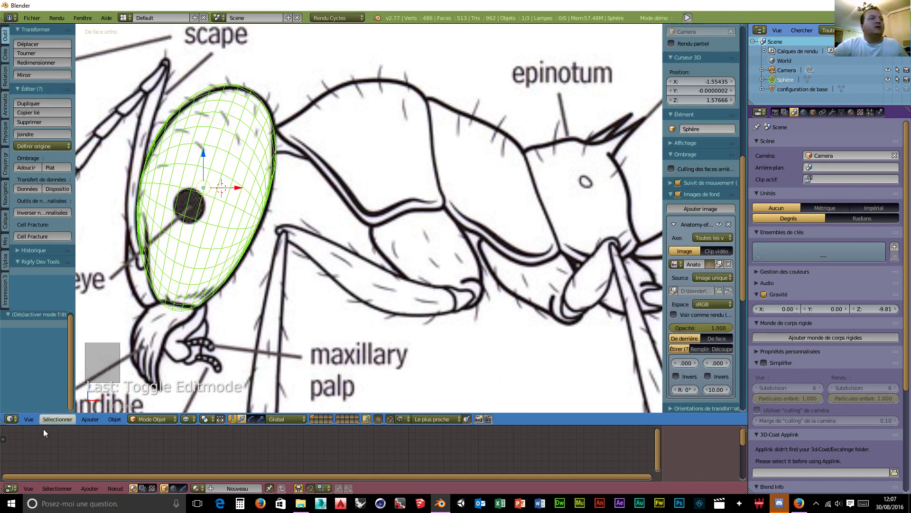
pyautogui.click(113, 420)
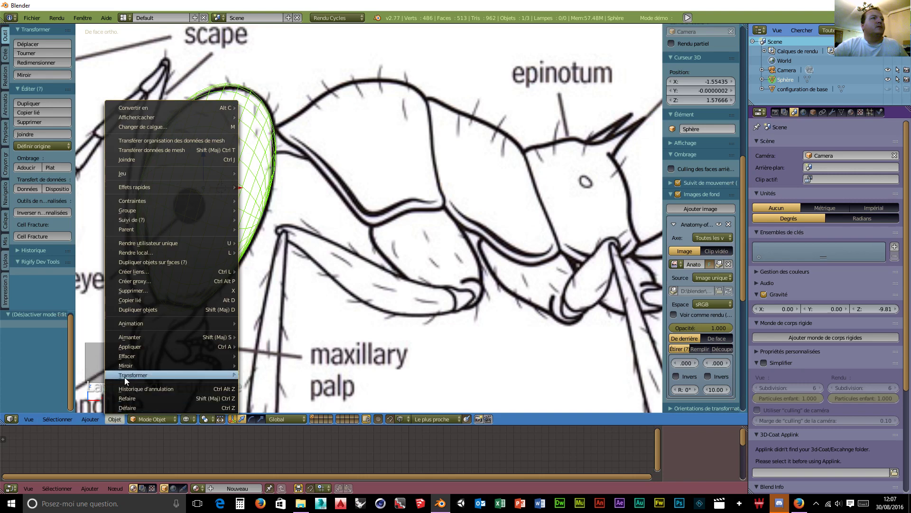
pyautogui.moveTo(125, 377)
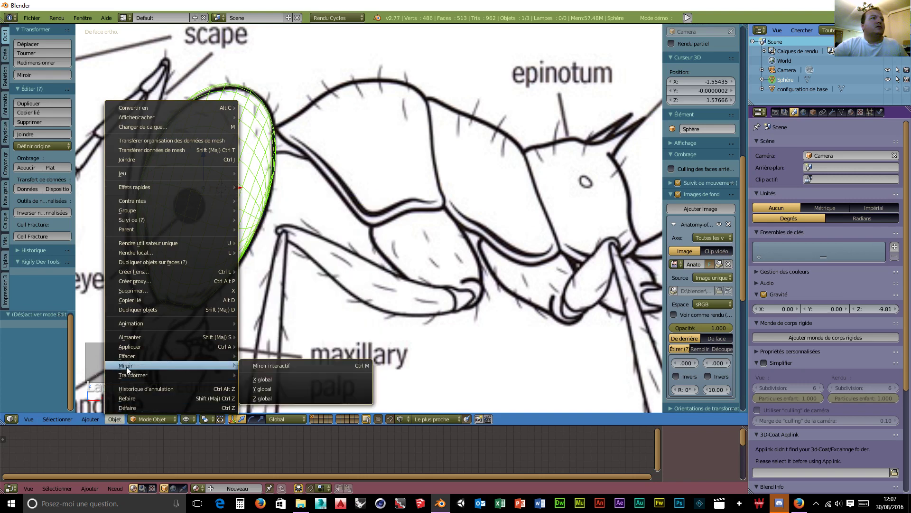
pyautogui.moveTo(133, 338)
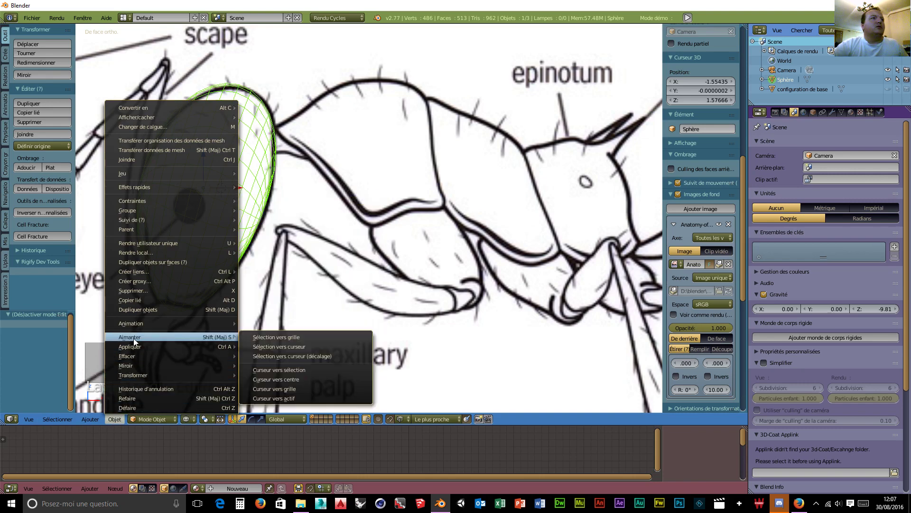
pyautogui.click(287, 380)
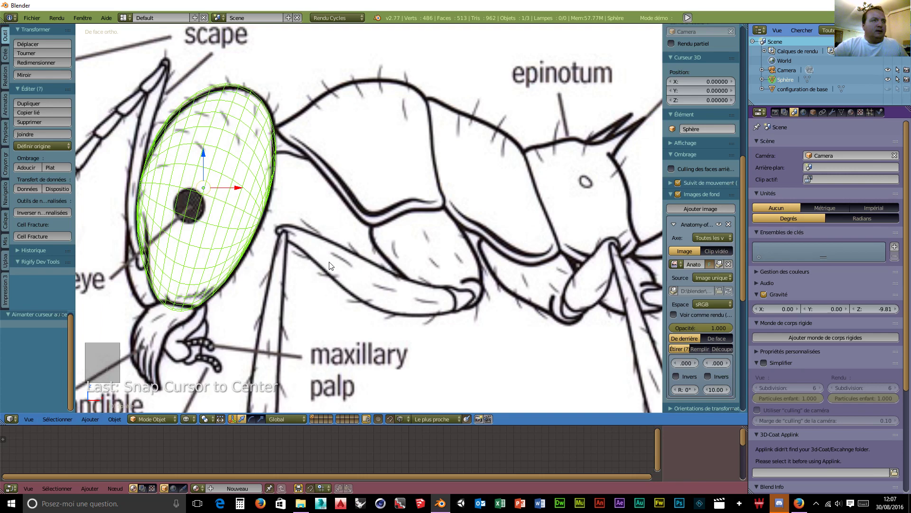
# Add a UV sphere at the scene centre with 32 segments, 16 rings and size 1
pyautogui.scroll(-8, 329, 263)
pyautogui.scroll(-2, 329, 263)
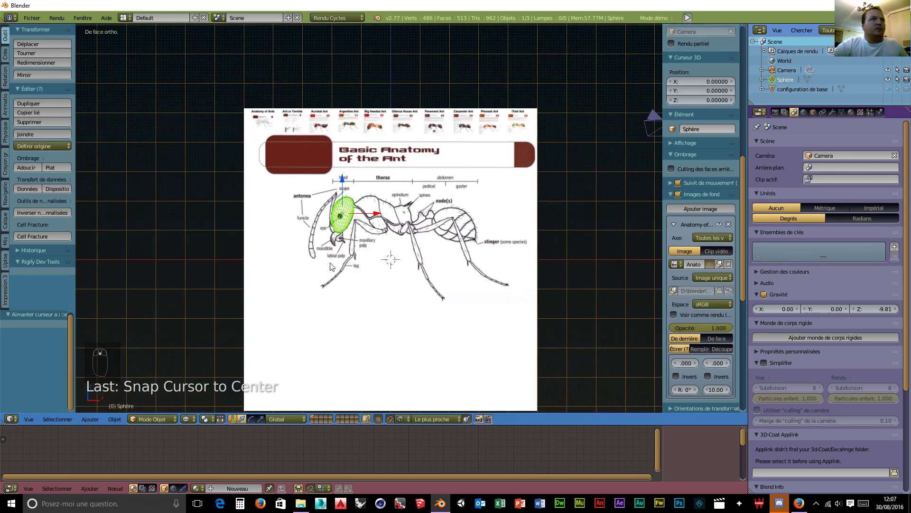
pyautogui.scroll(5, 330, 263)
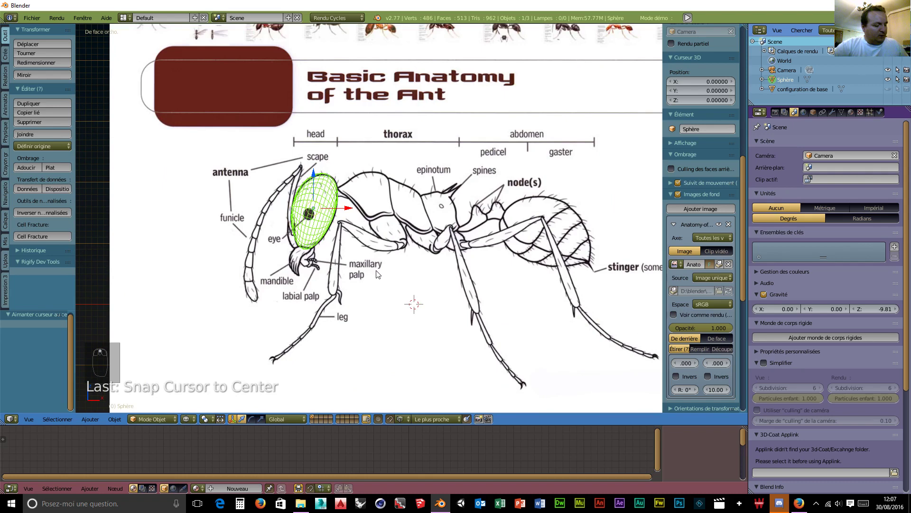
pyautogui.hotkey('shift', 'a')
pyautogui.moveTo(375, 269)
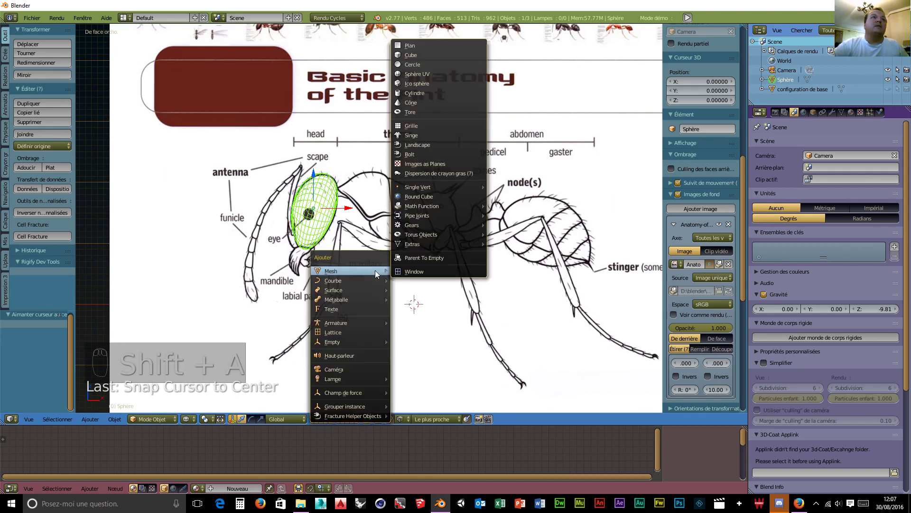
pyautogui.click(428, 76)
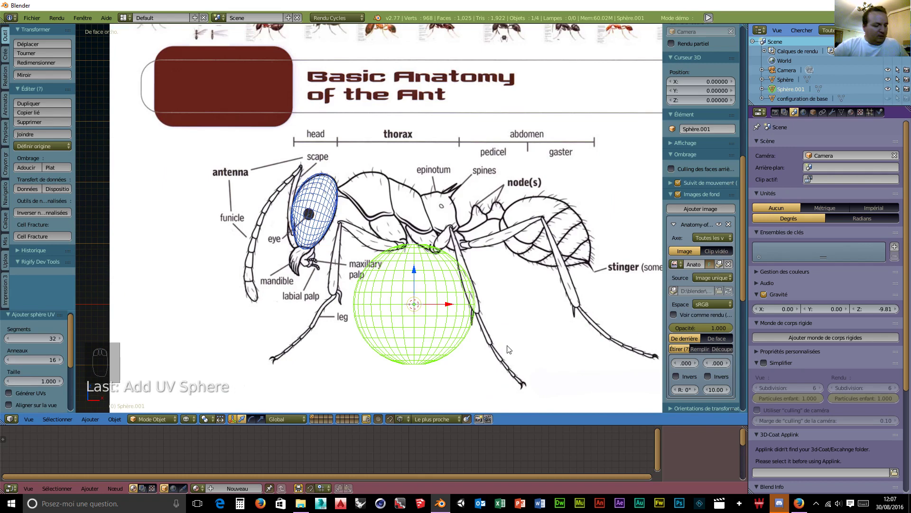
# Rotate the new sphere about -82.5° around Y and raise it about 1.614 along Z onto the thorax drawing
pyautogui.press('r')
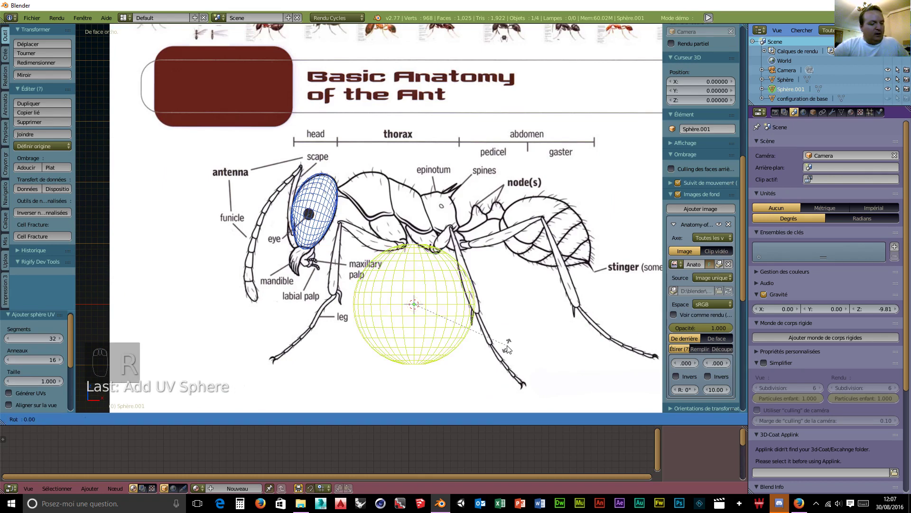
pyautogui.click(466, 220)
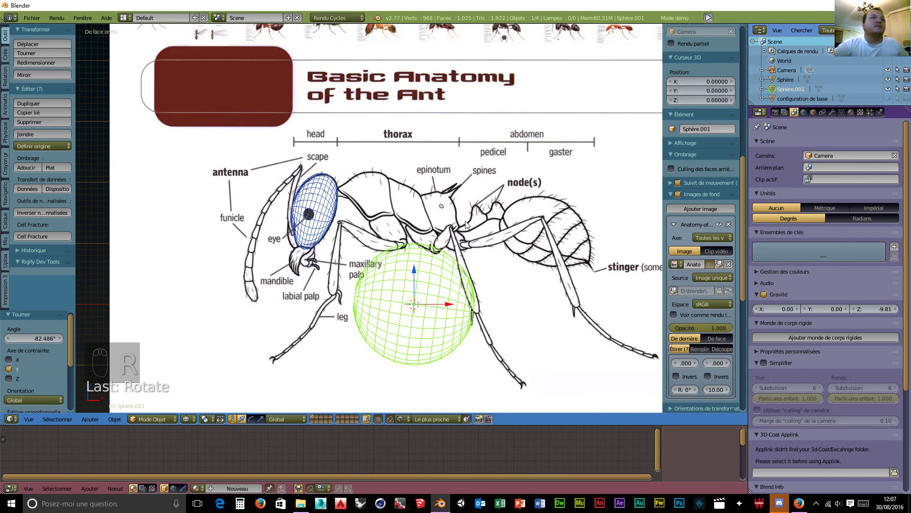
pyautogui.press('g')
pyautogui.press('z')
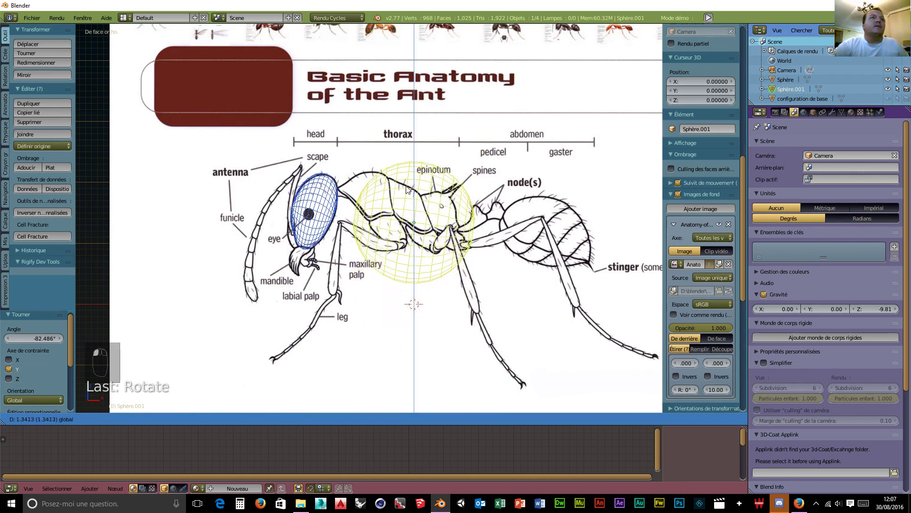
pyautogui.click(453, 209)
# Scale the sphere down and position it over the front thorax segment, just behind the head
pyautogui.scroll(5, 479, 243)
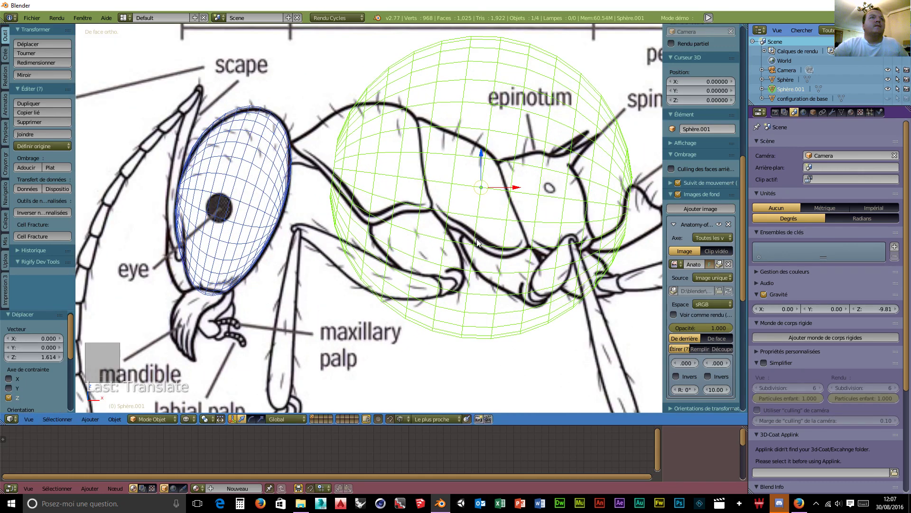
pyautogui.scroll(-1, 479, 243)
pyautogui.moveTo(498, 194); pyautogui.dragTo(457, 195)
pyautogui.press('s')
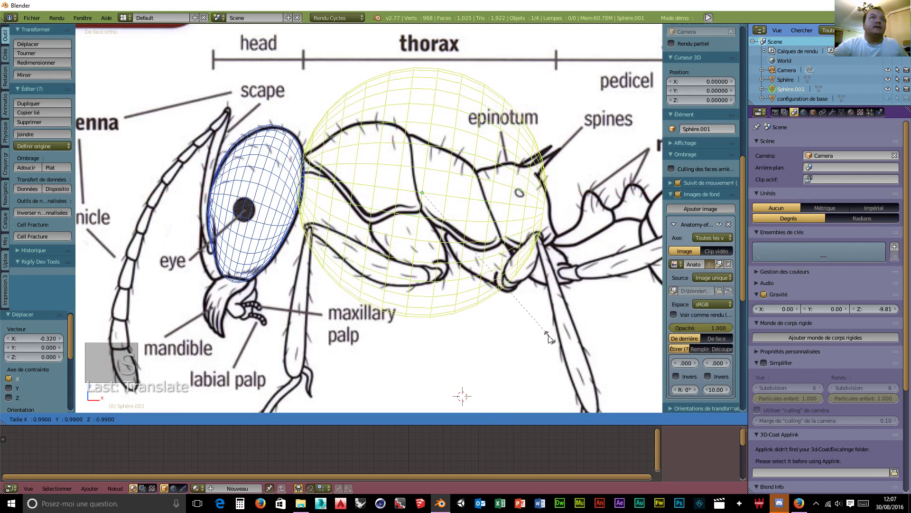
pyautogui.click(478, 259)
pyautogui.moveTo(455, 191); pyautogui.dragTo(362, 145)
pyautogui.scroll(4, 413, 209)
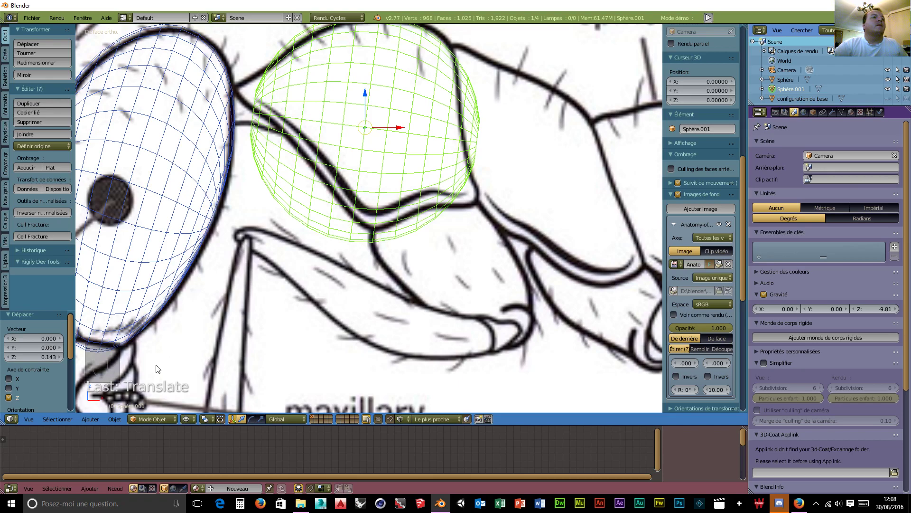
# Enter Edit Mode on the thorax sphere and select its pole vertex facing the head, then return to front view
pyautogui.click(164, 419)
pyautogui.click(158, 405)
pyautogui.moveTo(304, 295); pyautogui.dragTo(334, 276, button='middle')
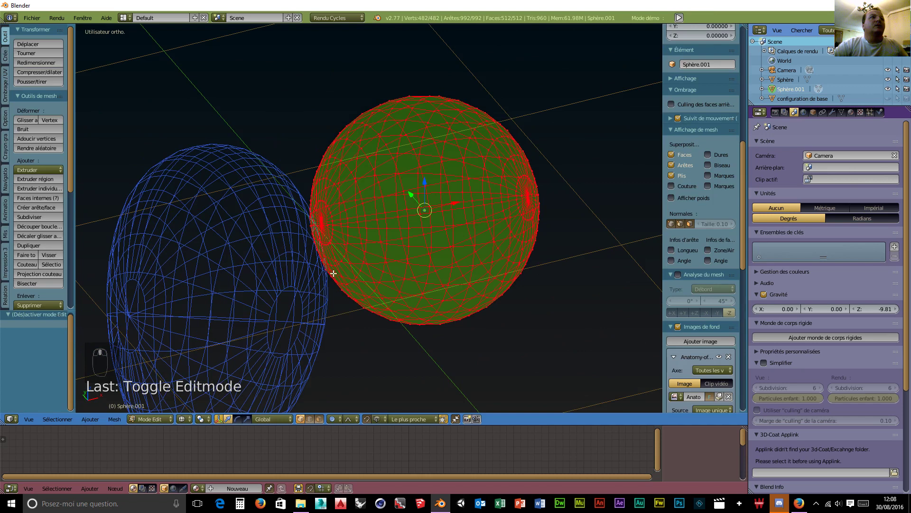
pyautogui.rightClick(321, 227)
pyautogui.scroll(5, 349, 250)
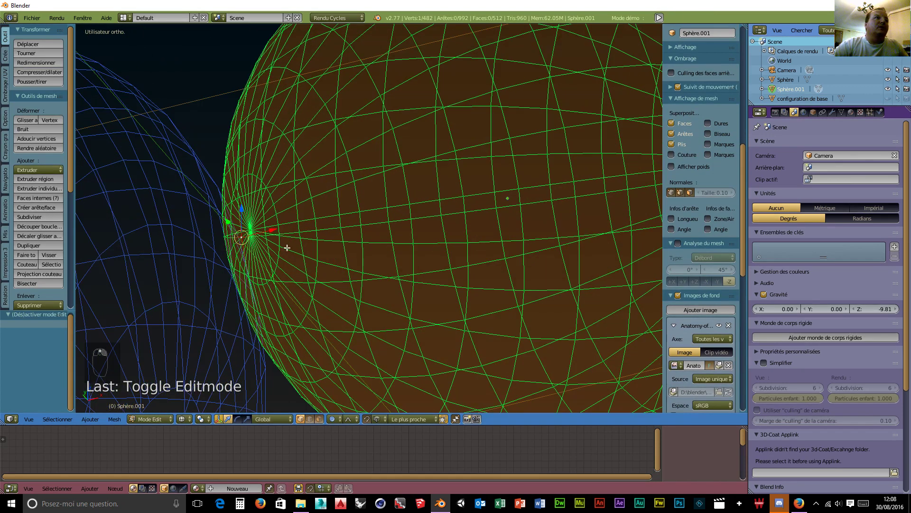
pyautogui.moveTo(250, 232); pyautogui.dragTo(457, 274, button='middle')
pyautogui.press('KP_3')
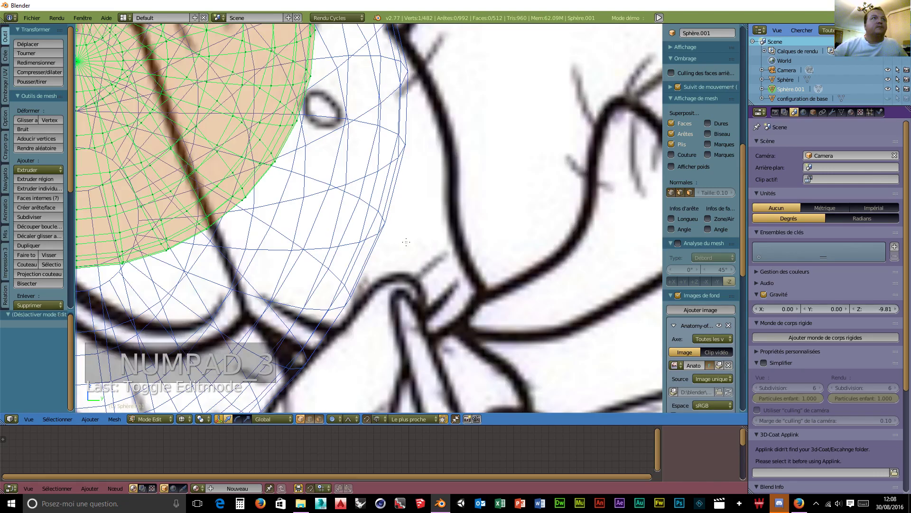
pyautogui.press('KP_1')
pyautogui.scroll(-5, 406, 241)
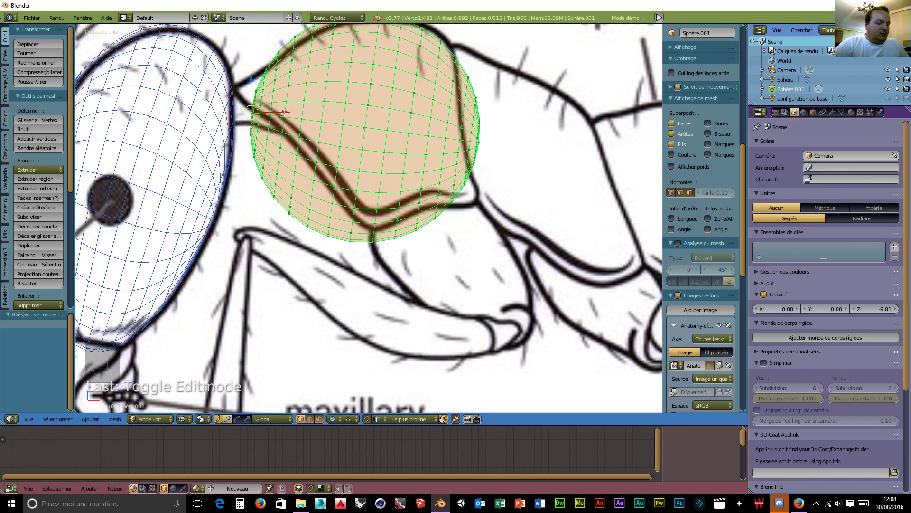
# Extrude the pole vertex in place and pull it about 0.17 along negative X with proportional editing
pyautogui.press('e')
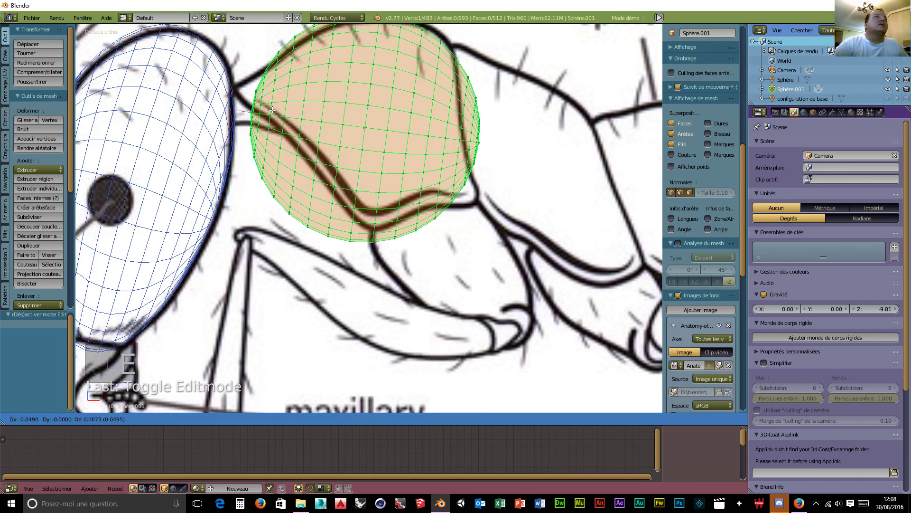
pyautogui.rightClick(287, 125)
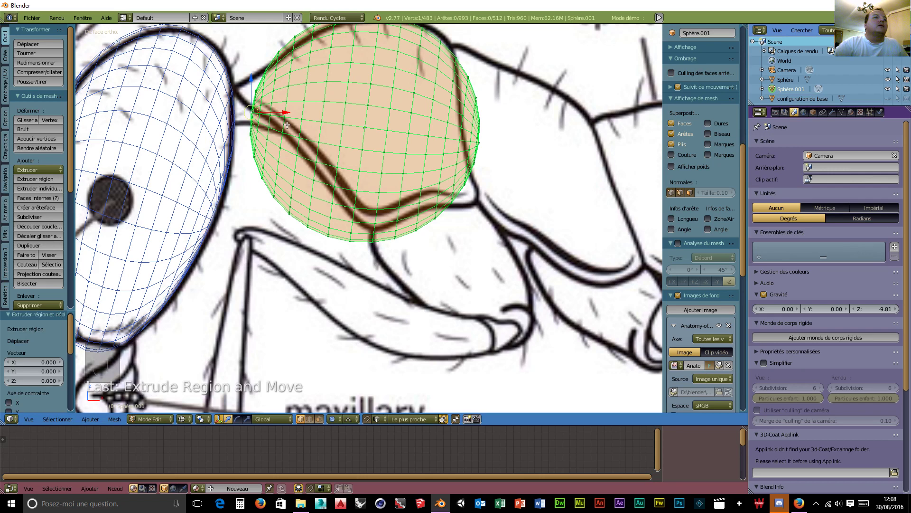
pyautogui.moveTo(285, 113); pyautogui.dragTo(241, 105)
pyautogui.scroll(14, 276, 112)
pyautogui.scroll(-3, 257, 105)
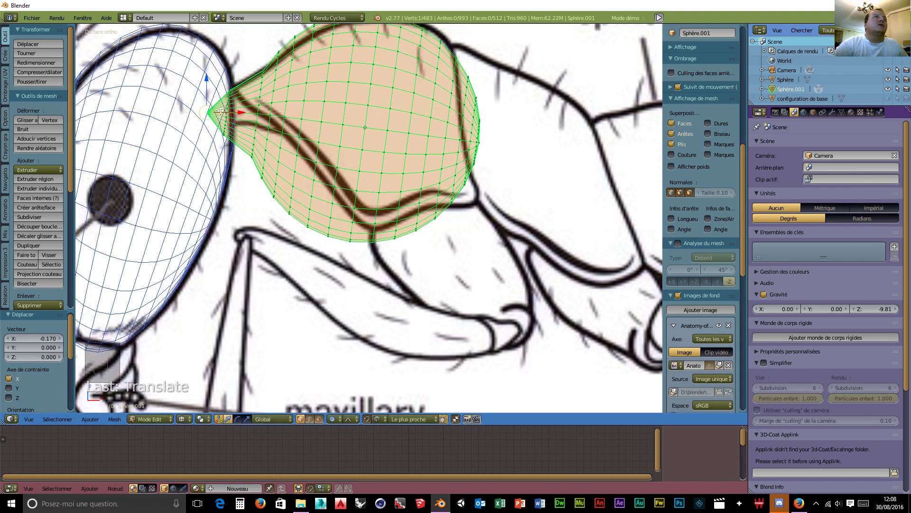
# Extend the thorax tip another 0.092 along negative X into the head, with proportional size 0.42
pyautogui.press('g')
pyautogui.press('x')
pyautogui.scroll(-5, 240, 113)
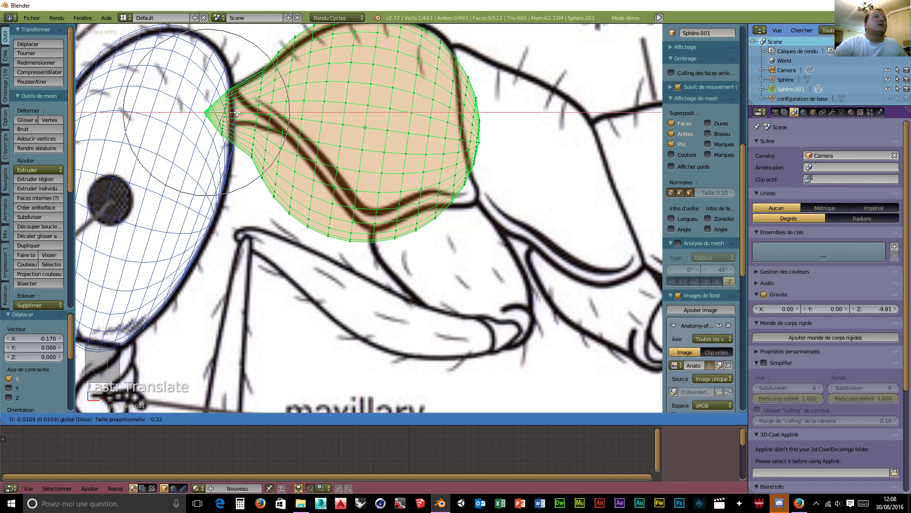
pyautogui.scroll(-3, 233, 111)
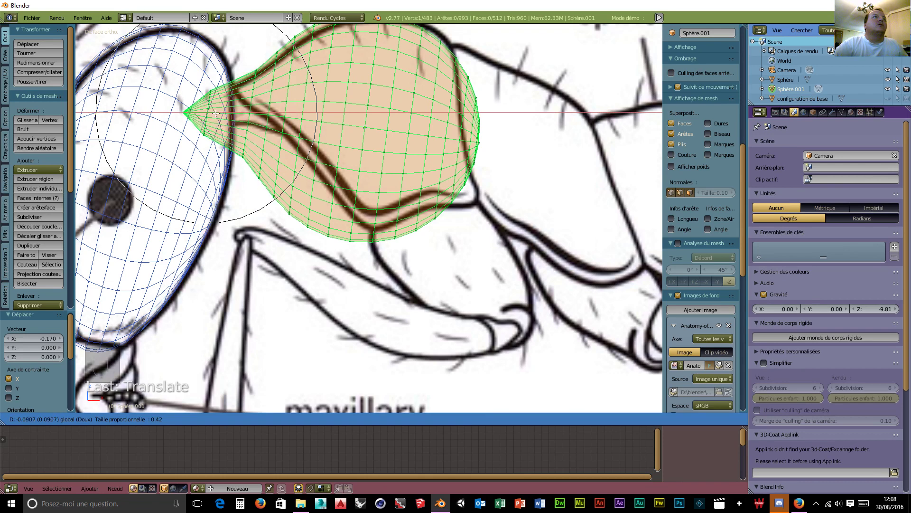
pyautogui.click(216, 112)
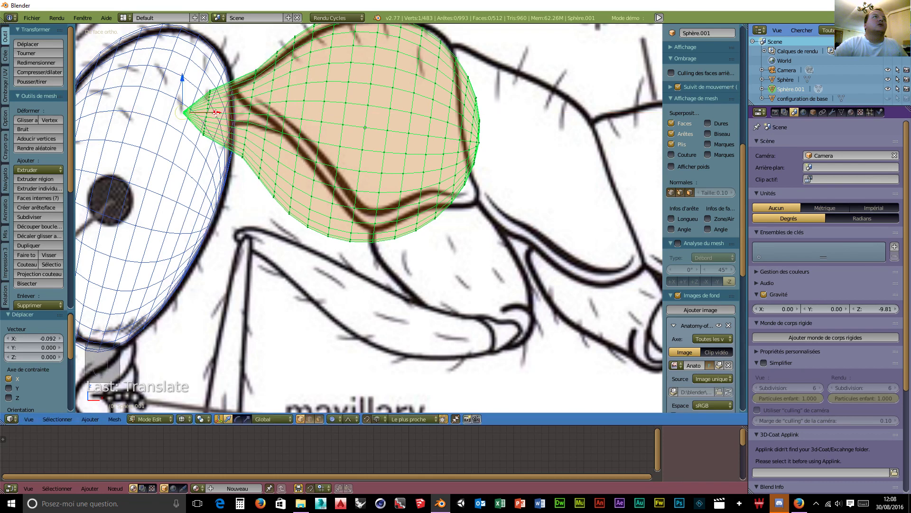
# Raise the vertex on the neck's underside about 0.129 along Z with proportional size 0.26
pyautogui.rightClick(241, 158)
pyautogui.press('g')
pyautogui.press('z')
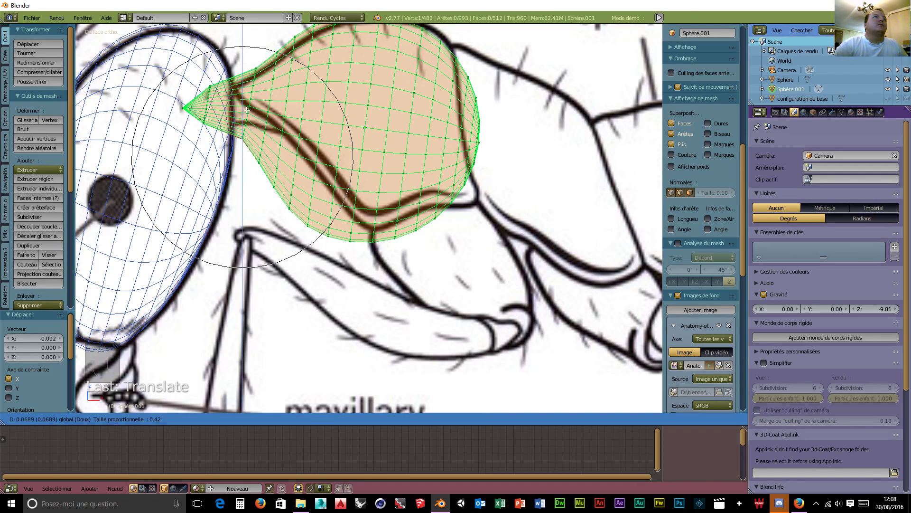
pyautogui.scroll(5, 247, 110)
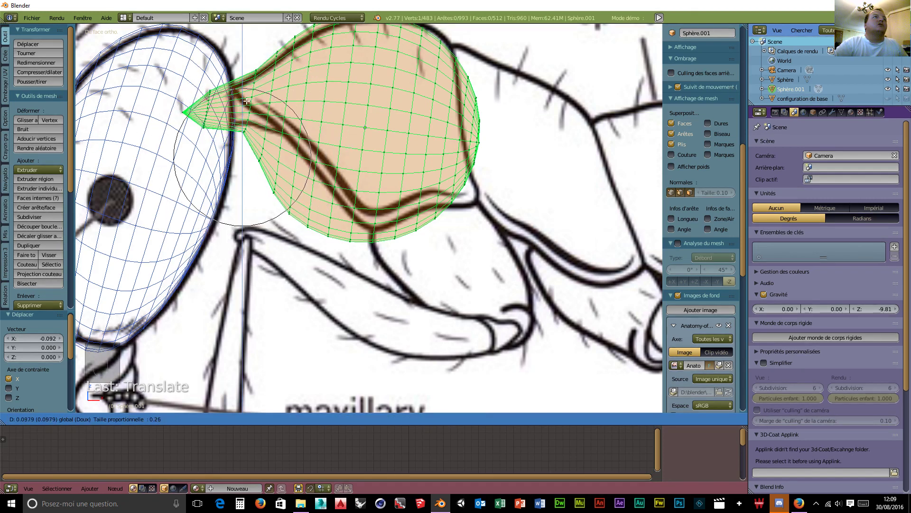
pyautogui.click(249, 94)
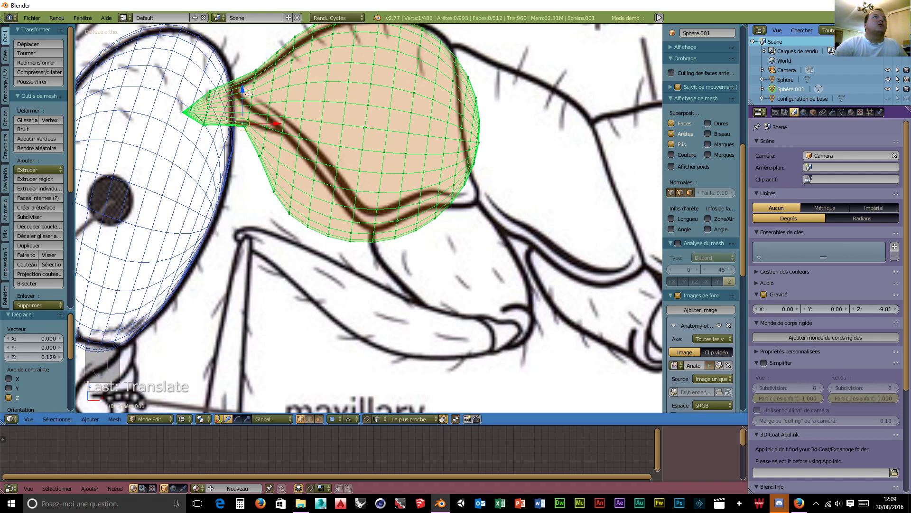
# Move the vertex at the thorax's lower front about 0.219 along X with proportional size 0.68, following the drawn outline
pyautogui.rightClick(260, 158)
pyautogui.rightClick(272, 192)
pyautogui.moveTo(308, 194); pyautogui.dragTo(366, 171)
pyautogui.scroll(-6, 312, 184)
pyautogui.scroll(-4, 343, 173)
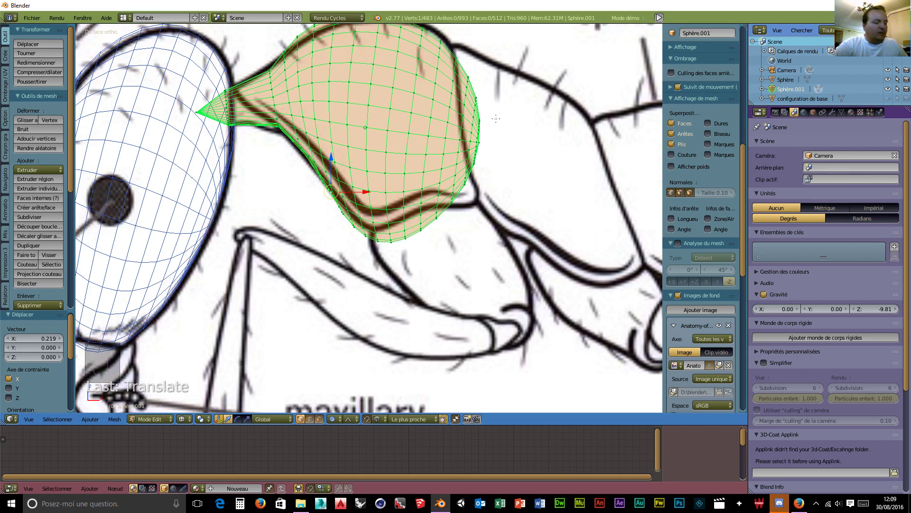
# Lower the vertex at the top of the thorax about 0.016 along Z with proportional size 0.68
pyautogui.keyDown('shift'); pyautogui.moveTo(408, 80); pyautogui.dragTo(377, 178, button='middle'); pyautogui.keyUp('shift')
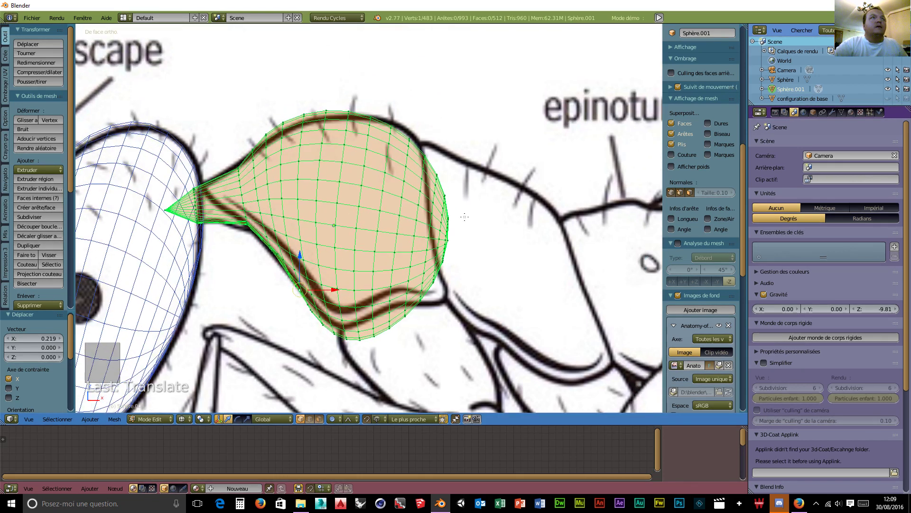
pyautogui.rightClick(325, 110)
pyautogui.press('g')
pyautogui.press('z')
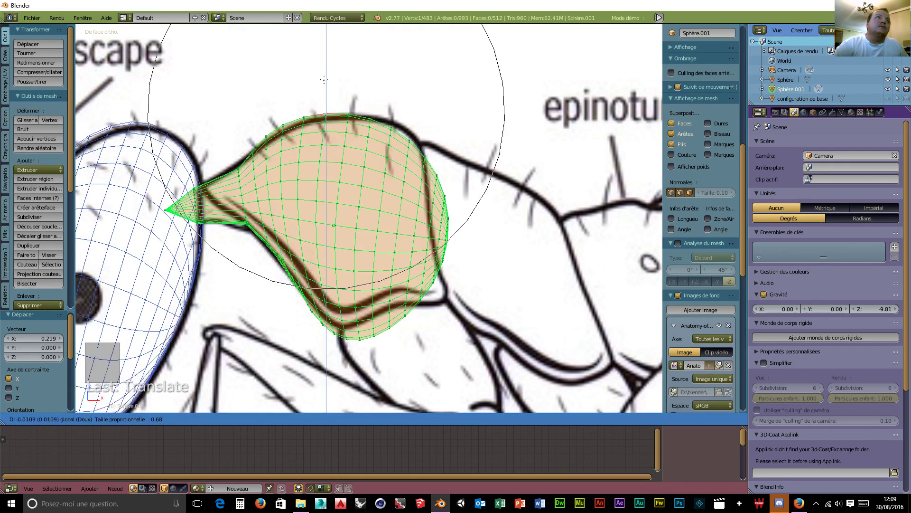
pyautogui.click(325, 81)
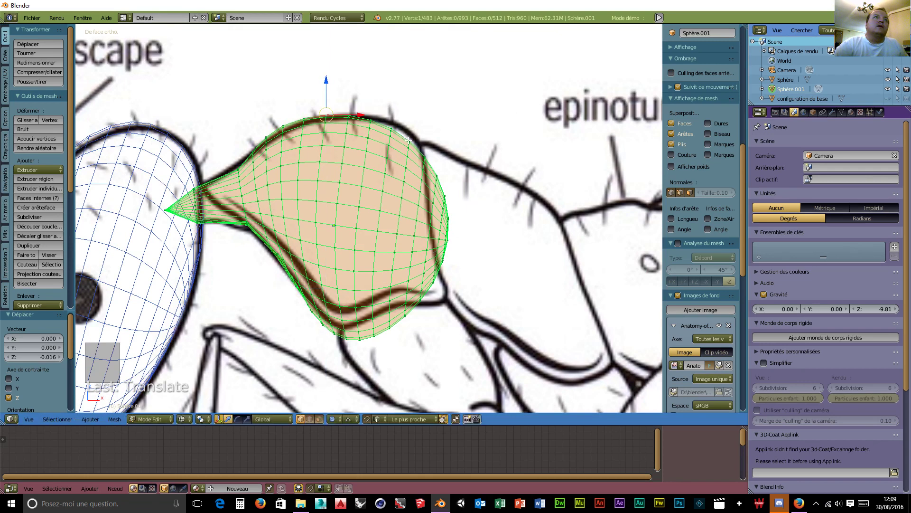
# Raise the thorax's upper rear vertex about 0.029 along Z and lower its top vertex by another 0.015
pyautogui.rightClick(409, 140)
pyautogui.press('g')
pyautogui.press('z')
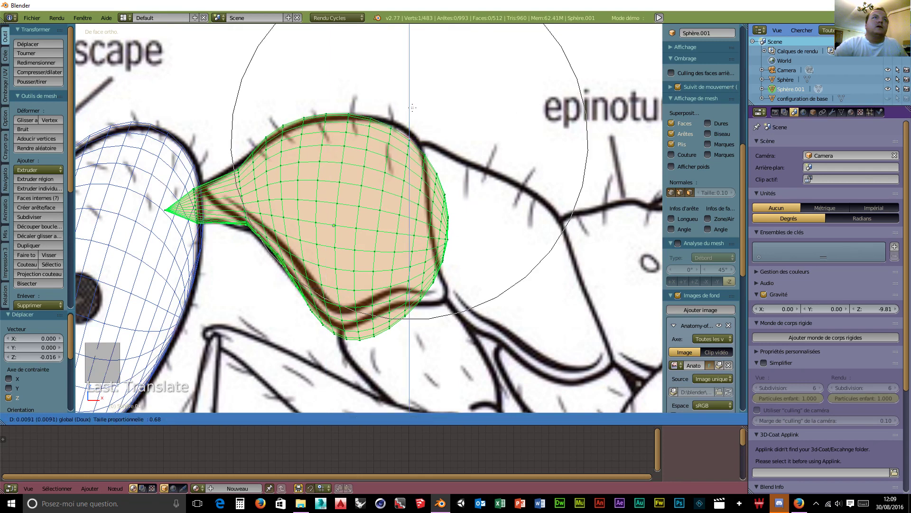
pyautogui.click(414, 103)
pyautogui.rightClick(325, 110)
pyautogui.press('g')
pyautogui.press('z')
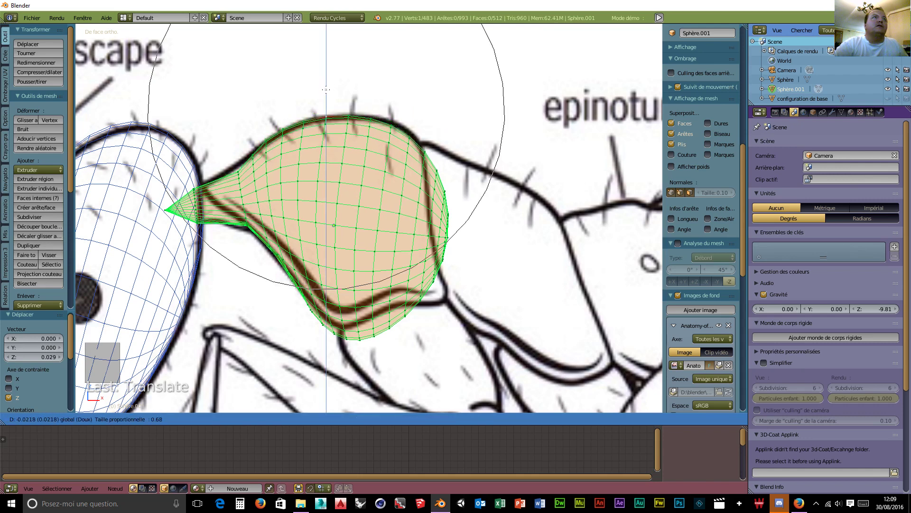
pyautogui.click(326, 87)
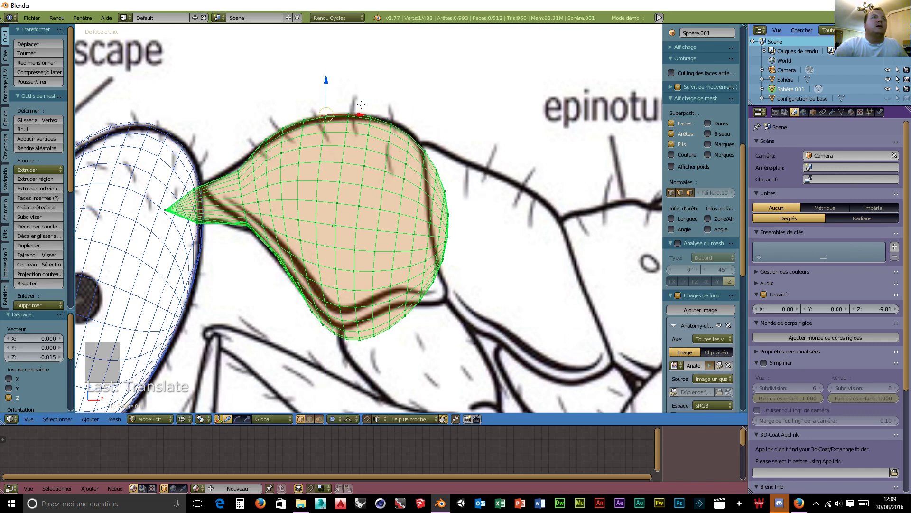
# Raise the vertex where the thorax's top outline curves down at the rear about 0.007 along Z with proportional size 0.68
pyautogui.rightClick(412, 133)
pyautogui.press('g')
pyautogui.press('z')
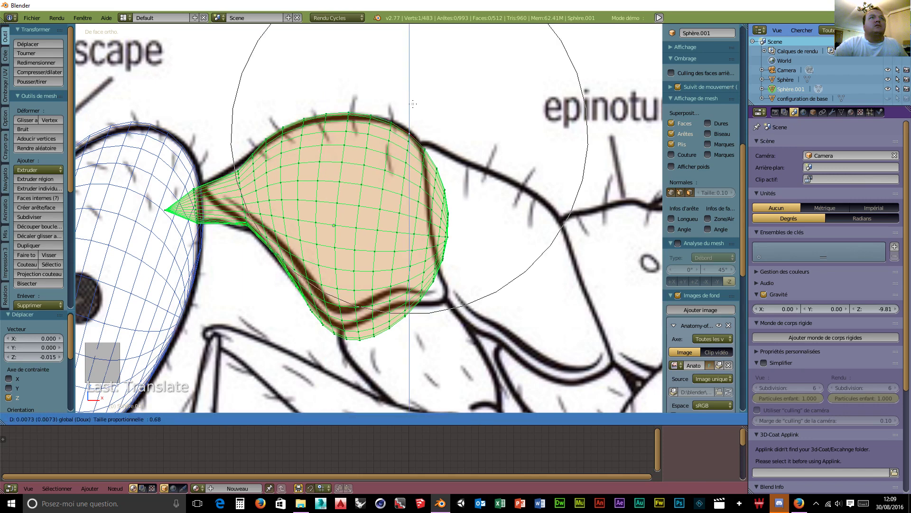
pyautogui.click(446, 178)
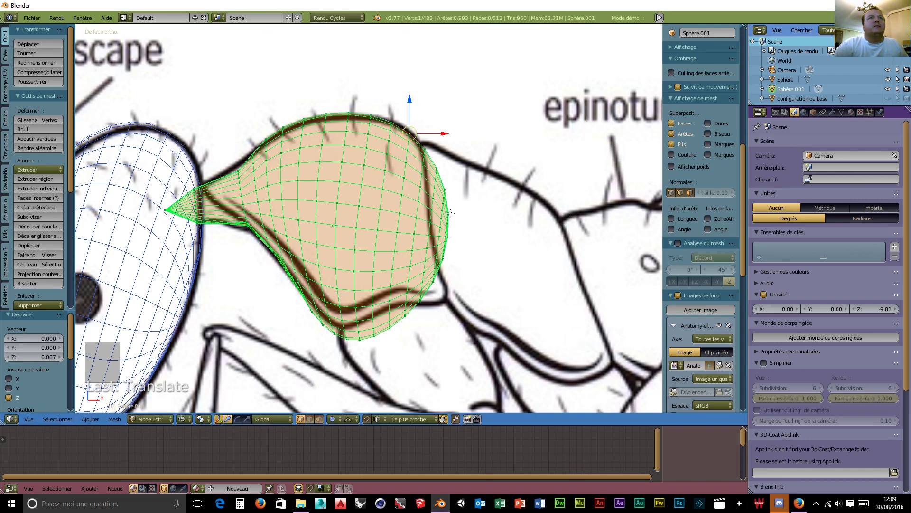
pyautogui.rightClick(437, 168)
pyautogui.press('g')
pyautogui.press('x')
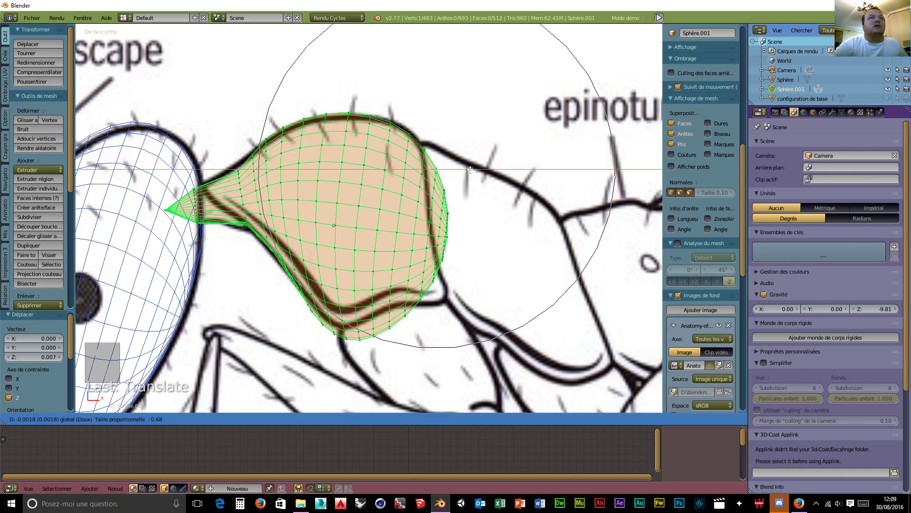
pyautogui.click(469, 177)
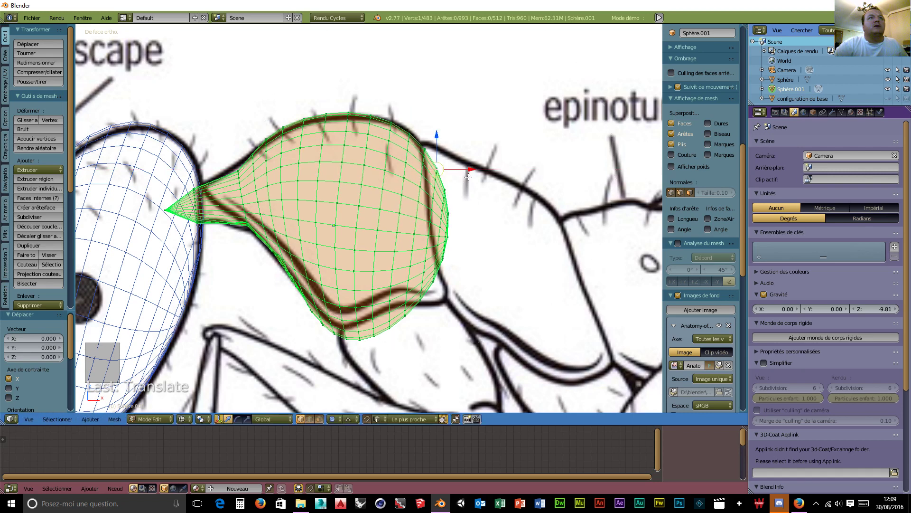
# Move two vertices on the thorax's rear edge about -0.058 and -0.038 along X with proportional size 0.29, following the drawn outline
pyautogui.rightClick(446, 190)
pyautogui.press('g')
pyautogui.press('x')
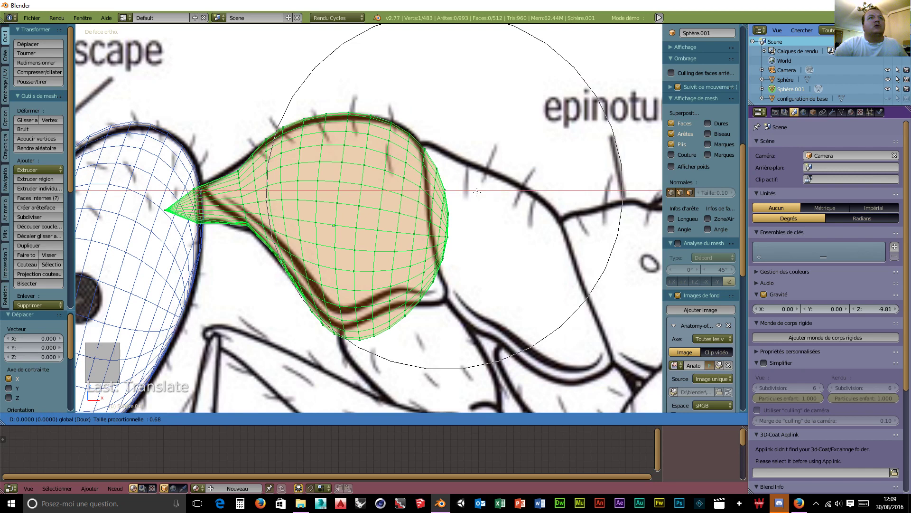
pyautogui.scroll(3, 477, 192)
pyautogui.scroll(6, 477, 192)
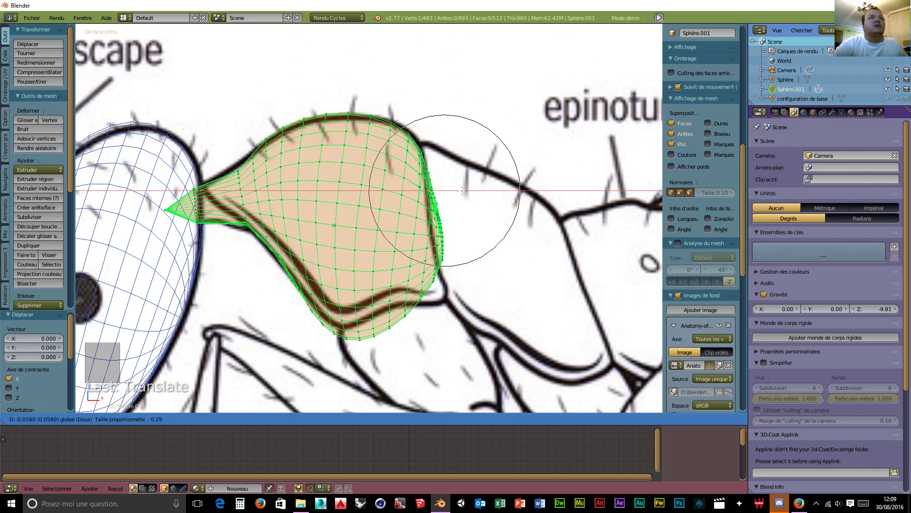
pyautogui.click(462, 191)
pyautogui.rightClick(444, 235)
pyautogui.press('g')
pyautogui.press('x')
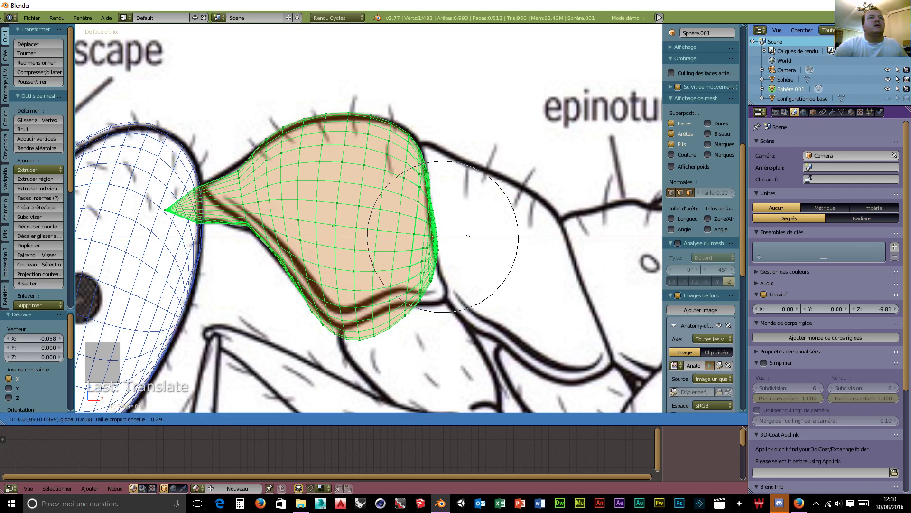
pyautogui.click(463, 235)
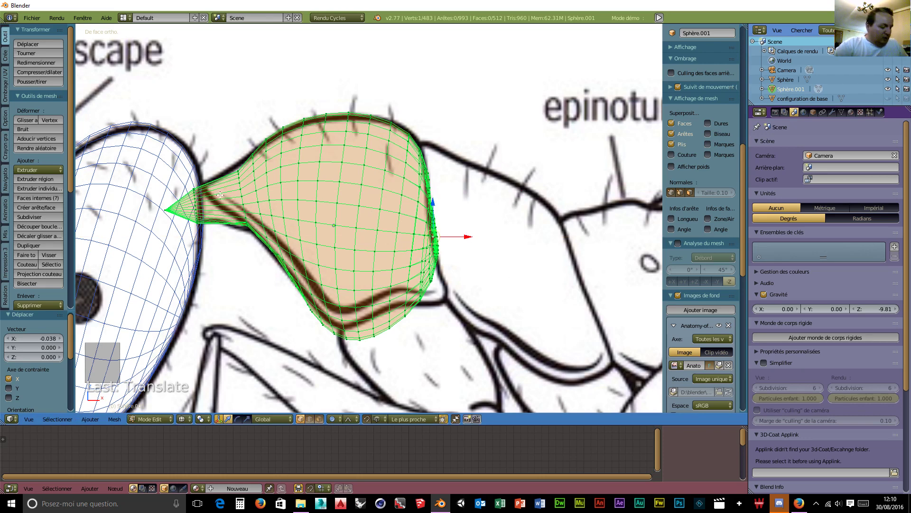
# Add a loop cut around the thorax's neck and scale it to about 1.104 with proportional size 0.14
pyautogui.hotkey('ctrl', 'r')
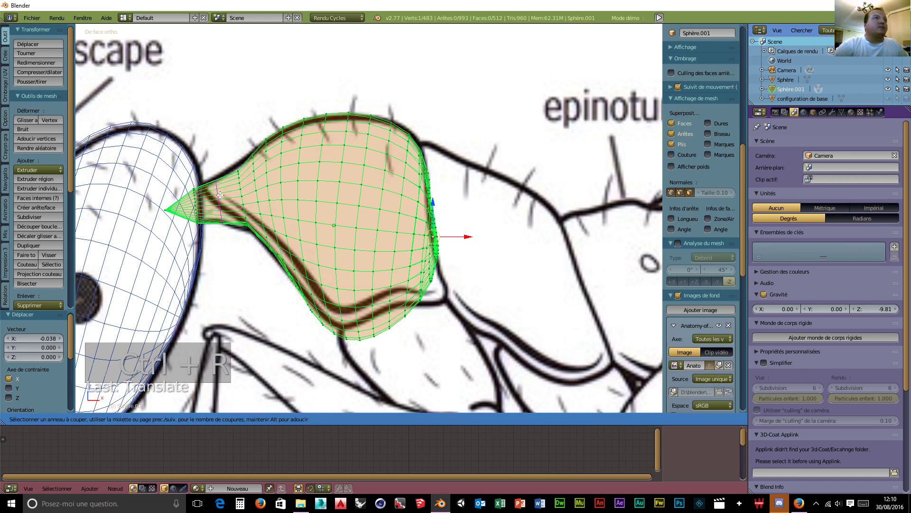
pyautogui.click(221, 195)
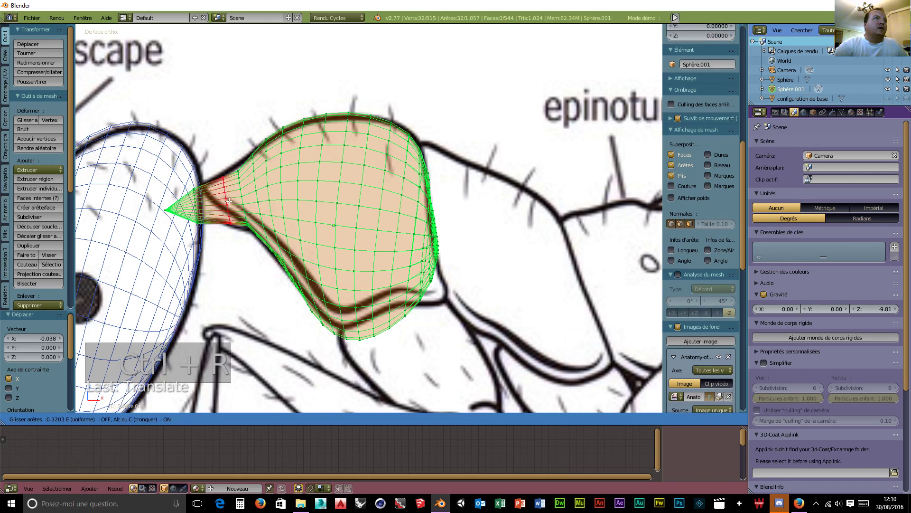
pyautogui.click(228, 201)
pyautogui.press('s')
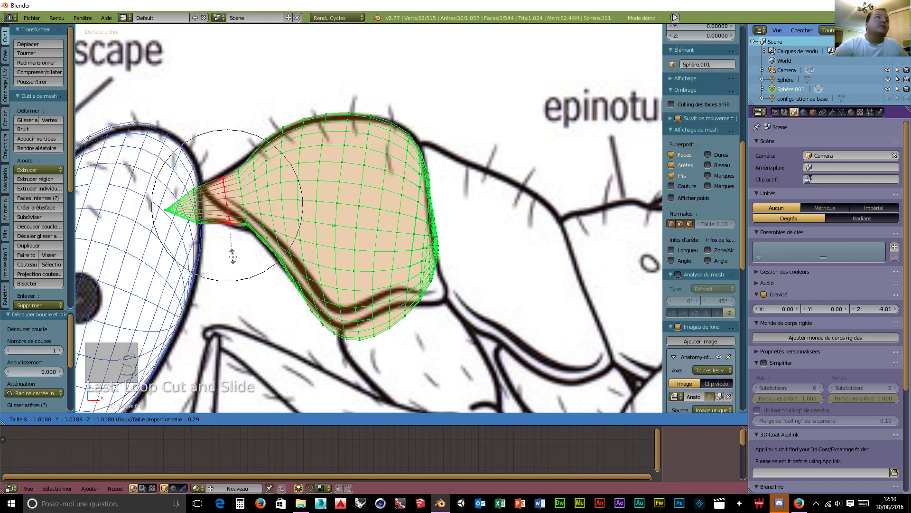
pyautogui.scroll(8, 233, 257)
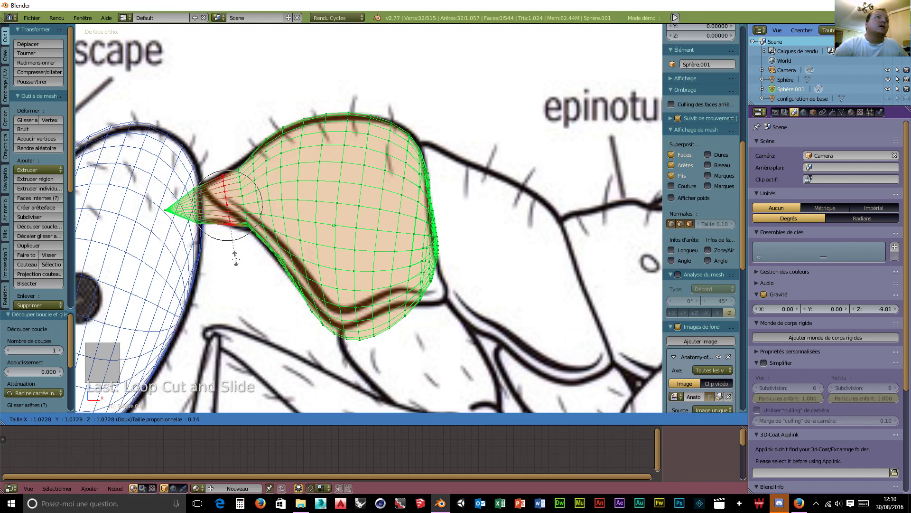
pyautogui.click(236, 259)
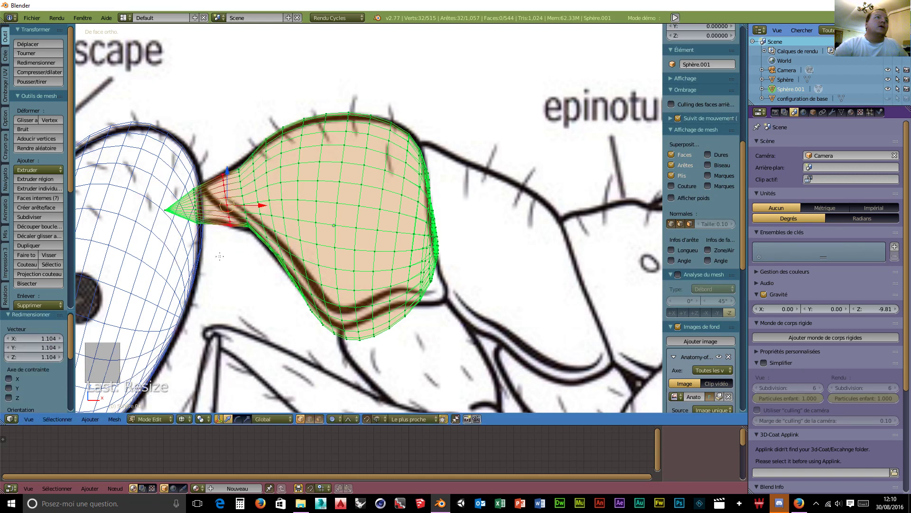
# Add a second loop cut on the neck closer to the head and scale it to about 0.938 with proportional size 0.14
pyautogui.hotkey('ctrl', 'r')
pyautogui.click(214, 219)
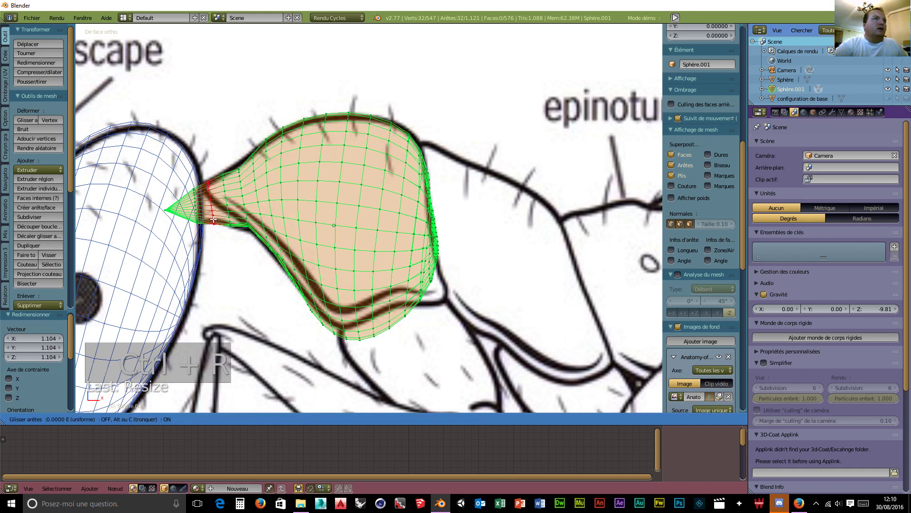
pyautogui.click(213, 219)
pyautogui.press('s')
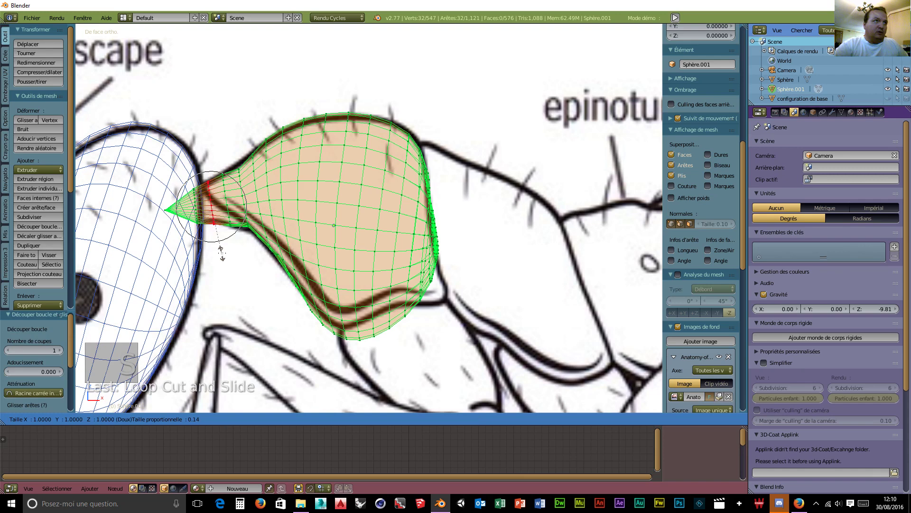
pyautogui.click(220, 247)
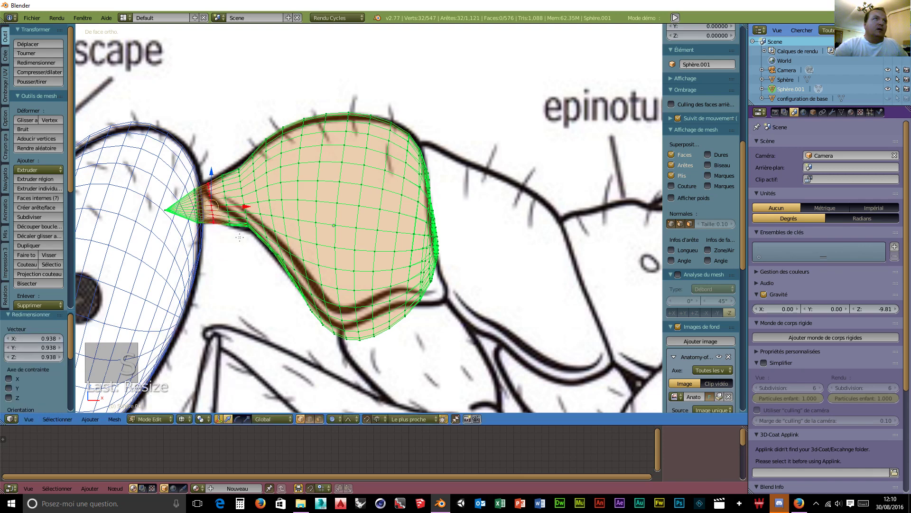
# Scale the edge loop where the neck widens into the thorax to about 1.148 with proportional size 0.14
pyautogui.keyDown('alt'); pyautogui.rightClick(242, 198); pyautogui.keyUp('alt')
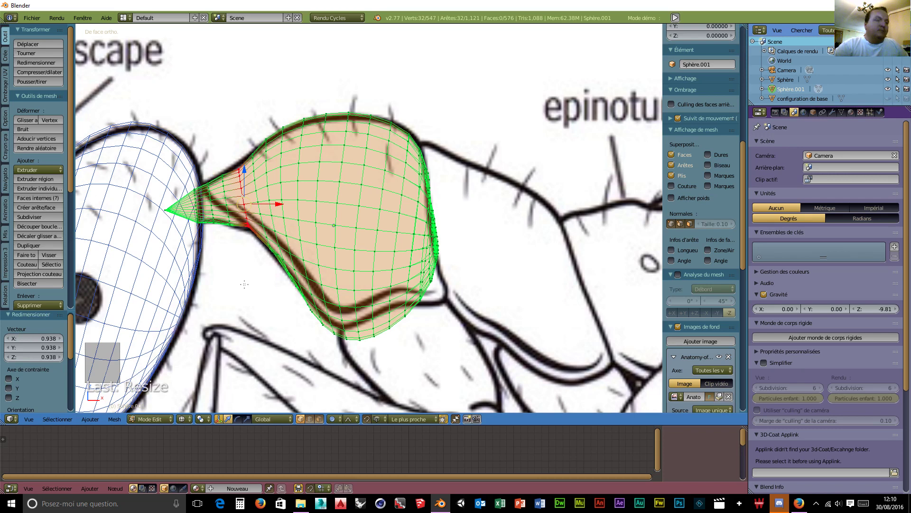
pyautogui.press('s')
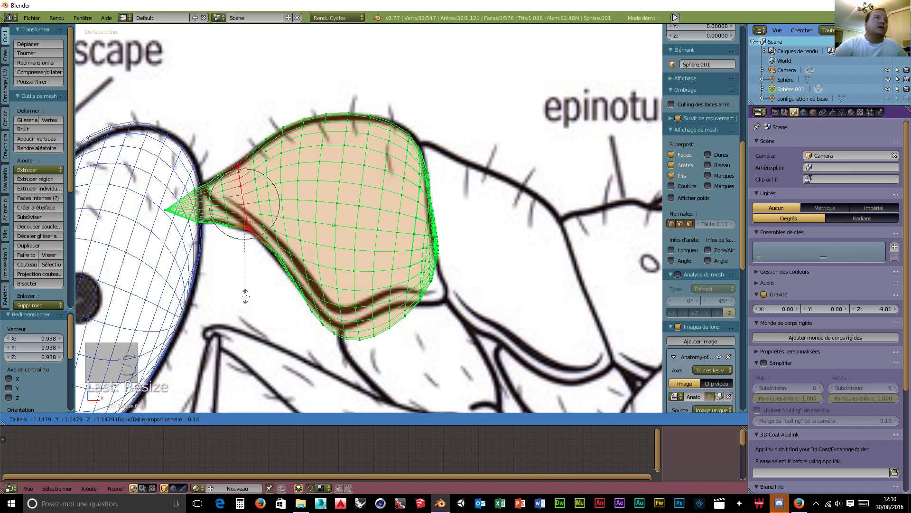
pyautogui.click(245, 295)
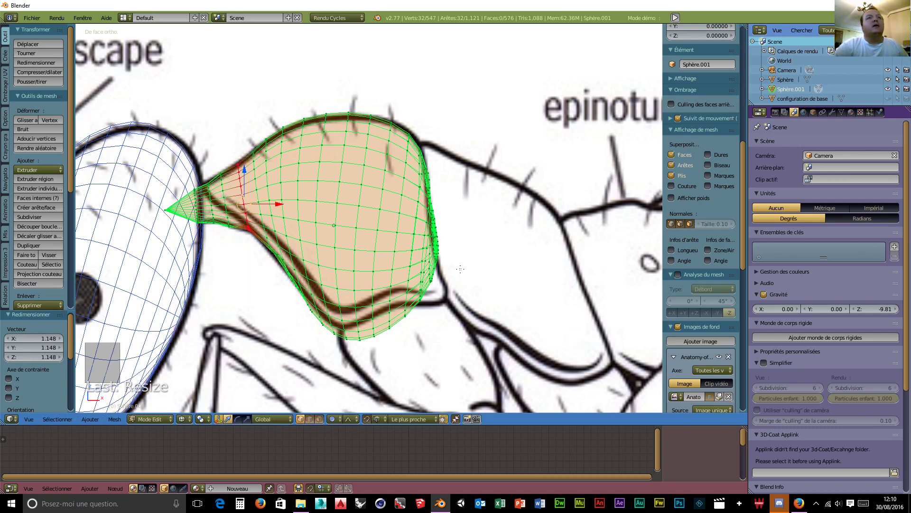
# Move the vertex at the thorax's lower rear corner about 0.089 along X to the drawn corner
pyautogui.rightClick(421, 300)
pyautogui.moveTo(453, 300); pyautogui.dragTo(476, 299)
pyautogui.scroll(-5, 471, 301)
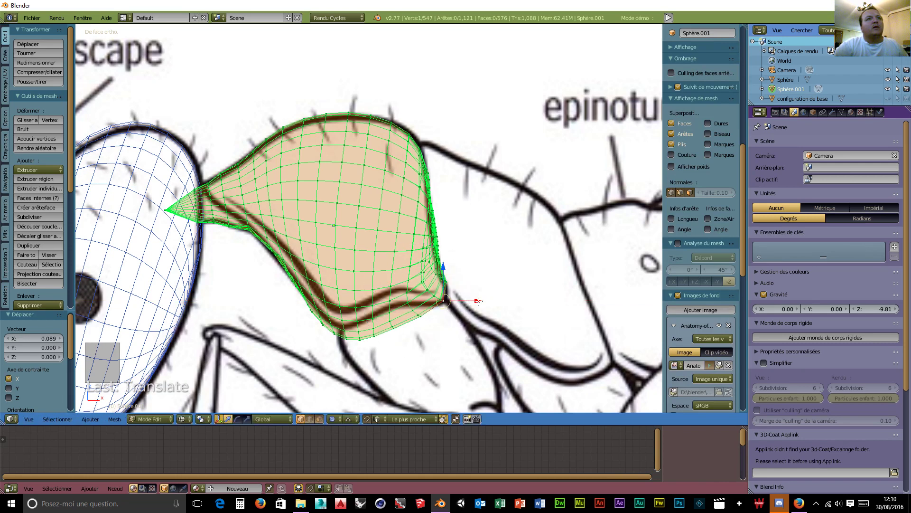
# Raise the thorax's underside vertex about 0.076 along Z with proportional size 0.35, and lower the rear corner vertex about 0.029
pyautogui.rightClick(393, 328)
pyautogui.press('g')
pyautogui.press('z')
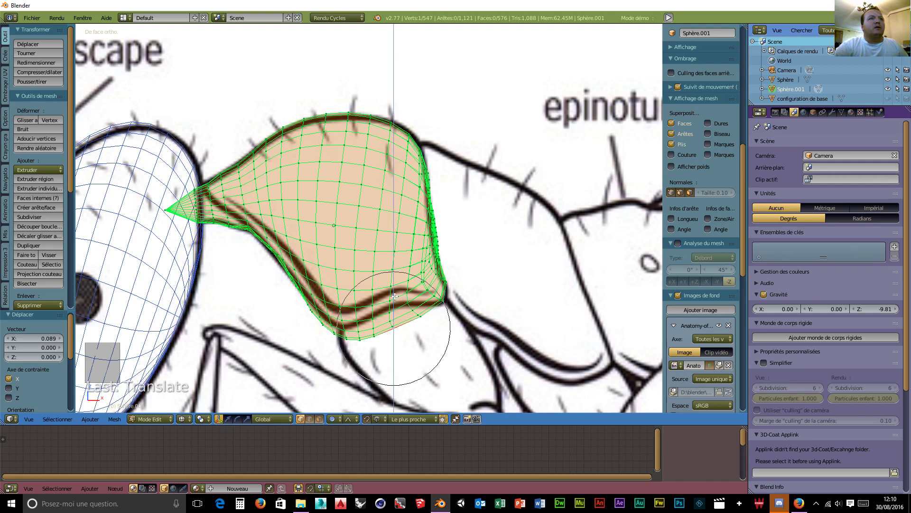
pyautogui.scroll(-4, 391, 280)
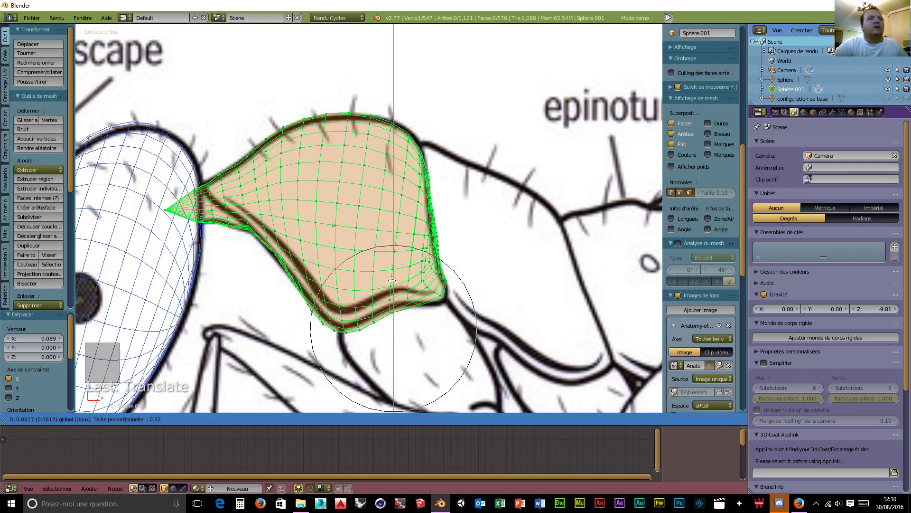
pyautogui.scroll(-1, 391, 280)
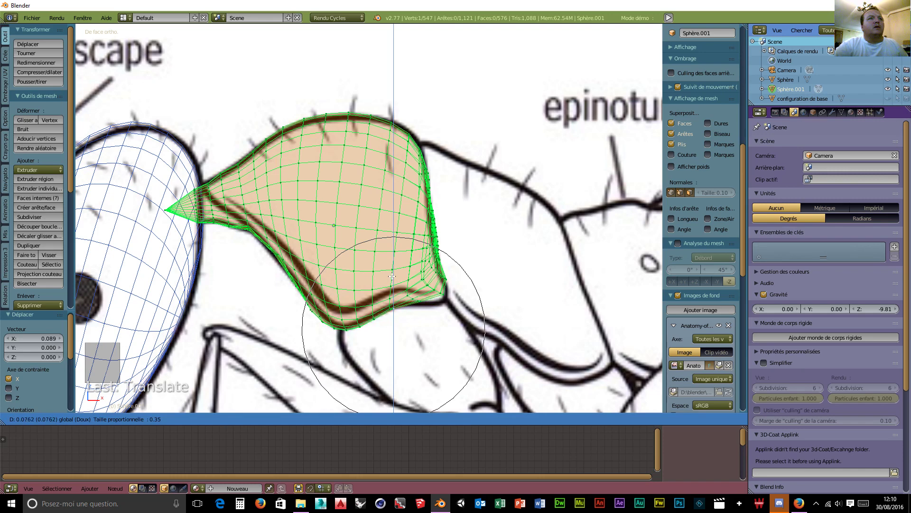
pyautogui.click(423, 281)
pyautogui.rightClick(445, 296)
pyautogui.moveTo(450, 264); pyautogui.dragTo(444, 272)
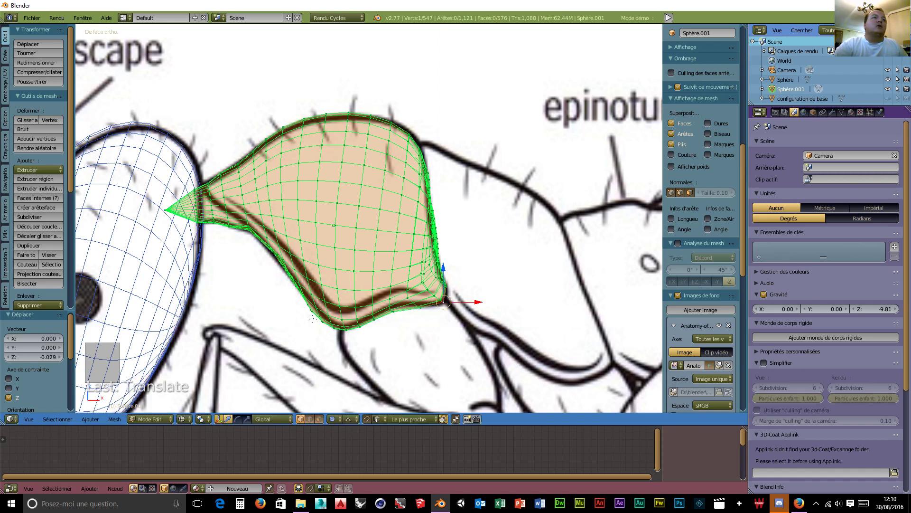
# Show the thorax from directly below and set the viewport display to solid shading
pyautogui.moveTo(270, 259); pyautogui.dragTo(336, 317, button='middle')
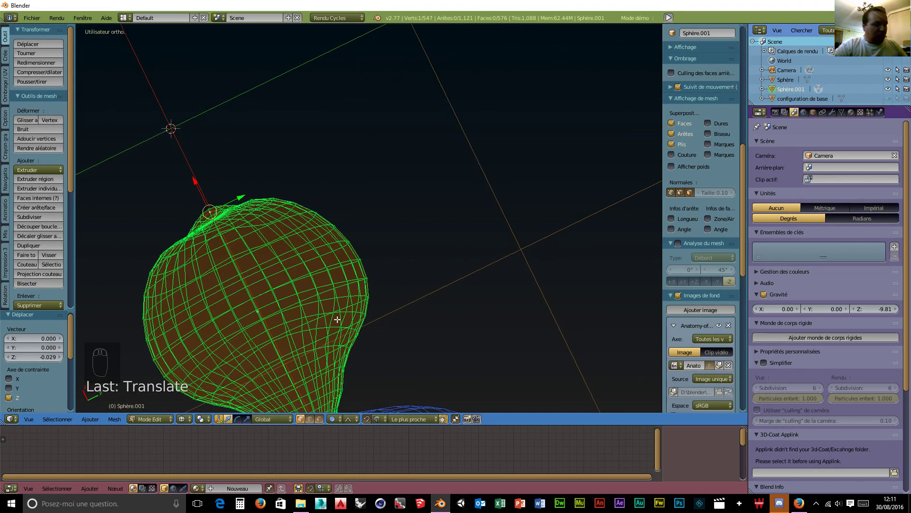
pyautogui.press('ctrl+KP_7')
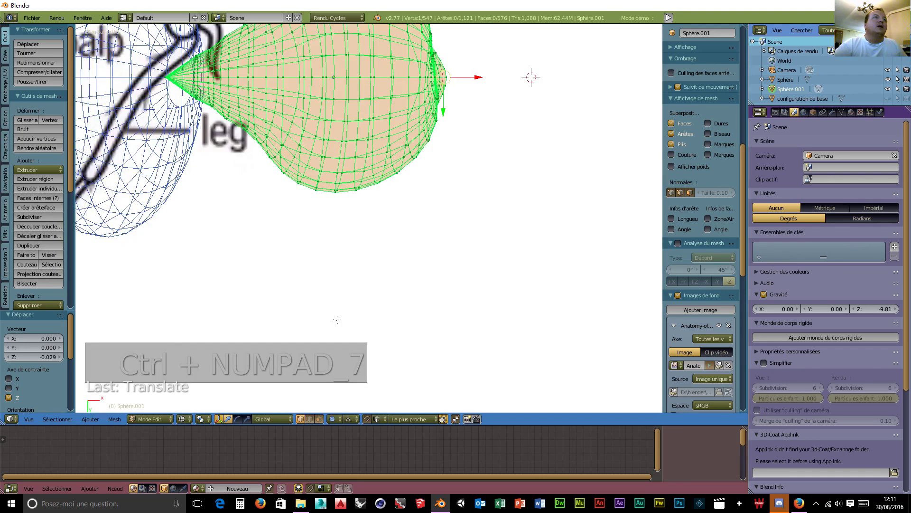
pyautogui.keyDown('shift'); pyautogui.moveTo(491, 153); pyautogui.dragTo(482, 319, button='middle'); pyautogui.keyUp('shift')
pyautogui.click(182, 418)
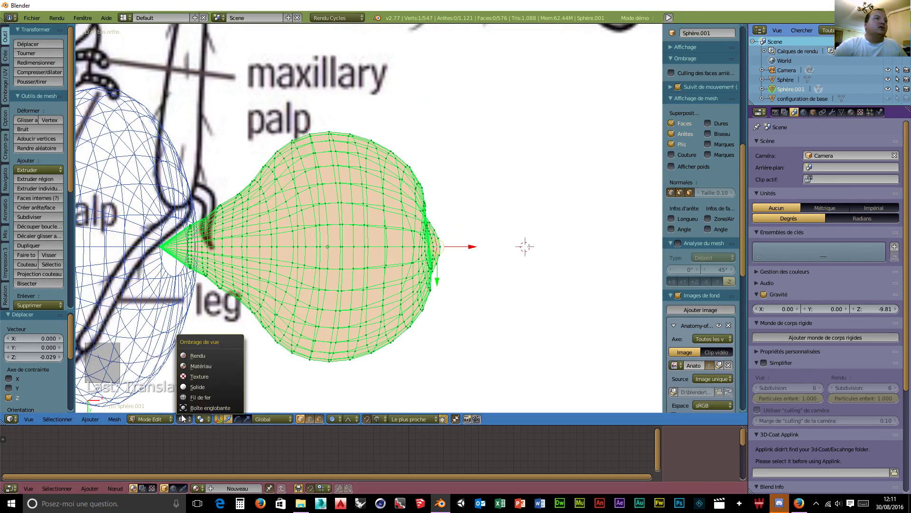
pyautogui.click(209, 386)
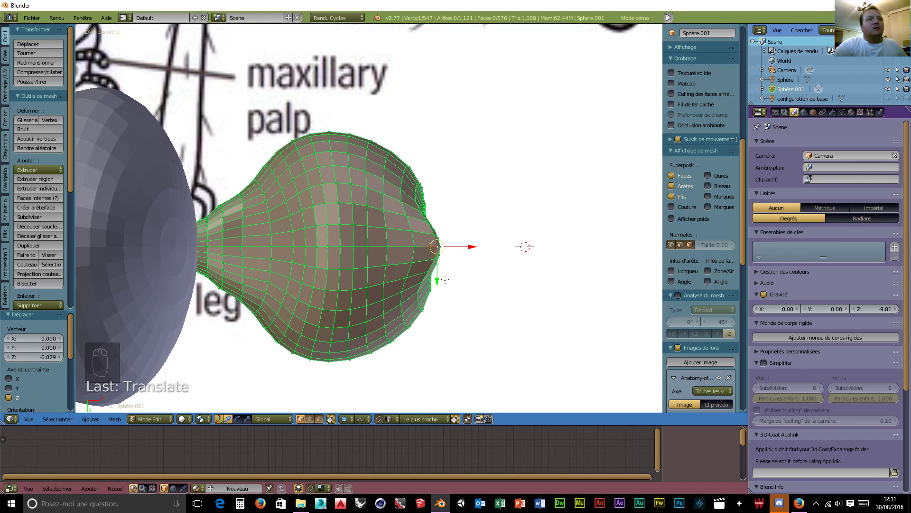
# Add the vertices along the thorax's underside centreline to the selection, from the rear tip forward to the neck
pyautogui.keyDown('shift'); pyautogui.click(414, 247); pyautogui.keyUp('shift')
pyautogui.keyDown('shift'); pyautogui.click(387, 247); pyautogui.keyUp('shift')
pyautogui.keyDown('shift'); pyautogui.click(369, 246); pyautogui.keyUp('shift')
pyautogui.keyDown('shift'); pyautogui.click(351, 246); pyautogui.keyUp('shift')
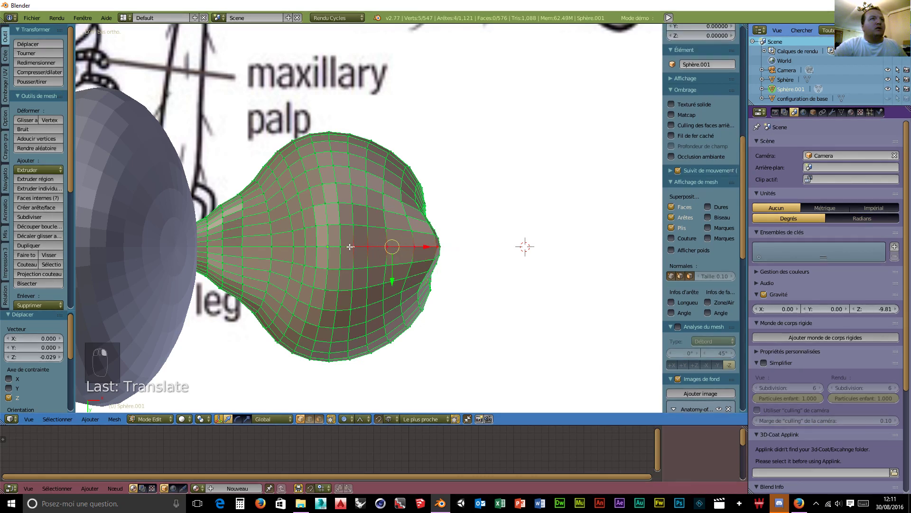
pyautogui.keyDown('shift'); pyautogui.click(341, 246); pyautogui.keyUp('shift')
pyautogui.keyDown('shift'); pyautogui.click(328, 246); pyautogui.keyUp('shift')
pyautogui.keyDown('shift'); pyautogui.click(317, 246); pyautogui.keyUp('shift')
pyautogui.keyDown('shift'); pyautogui.click(305, 247); pyautogui.keyUp('shift')
pyautogui.keyDown('shift'); pyautogui.click(295, 246); pyautogui.keyUp('shift')
pyautogui.keyDown('shift'); pyautogui.click(272, 246); pyautogui.keyUp('shift')
pyautogui.keyDown('shift'); pyautogui.click(231, 244); pyautogui.keyUp('shift')
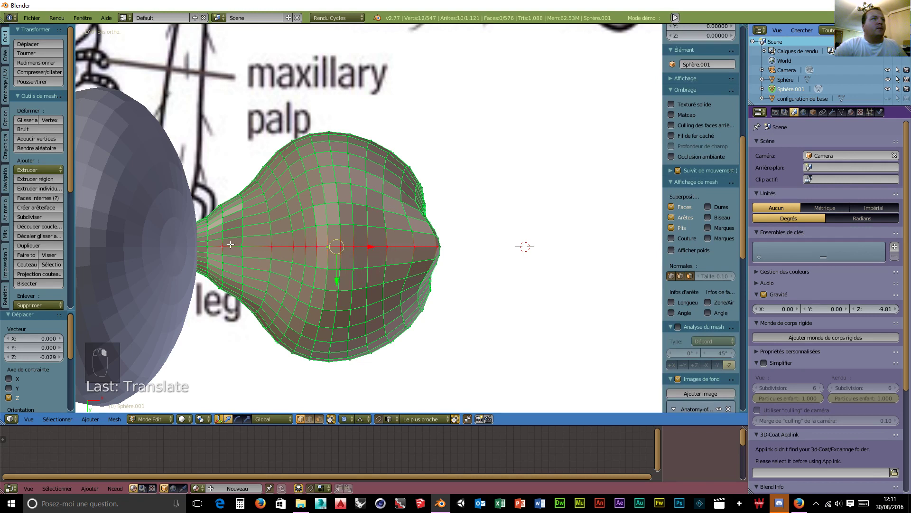
pyautogui.keyDown('shift'); pyautogui.click(242, 246); pyautogui.keyUp('shift')
pyautogui.keyDown('shift'); pyautogui.click(207, 246); pyautogui.keyUp('shift')
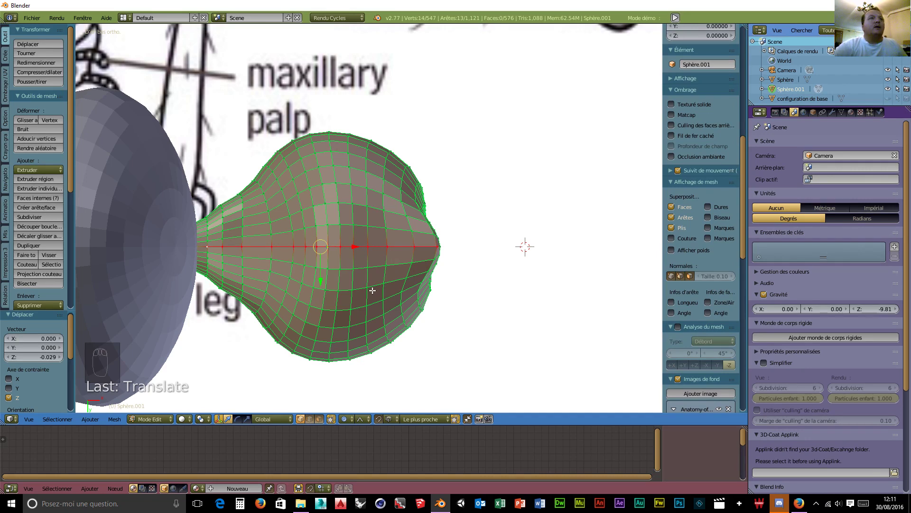
# Raise the thorax's selected underside centreline vertices about 0.096 along Z with proportional size about 0.20
pyautogui.press('KP_3')
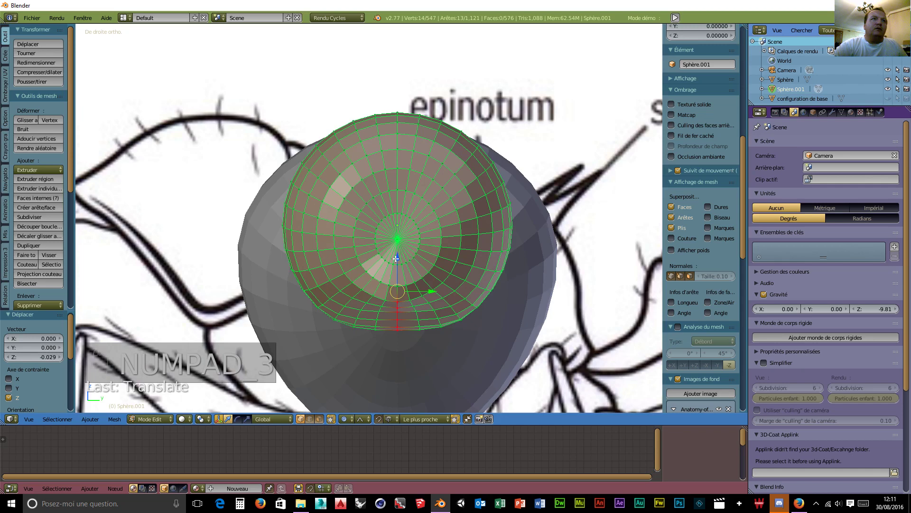
pyautogui.press('g')
pyautogui.press('z')
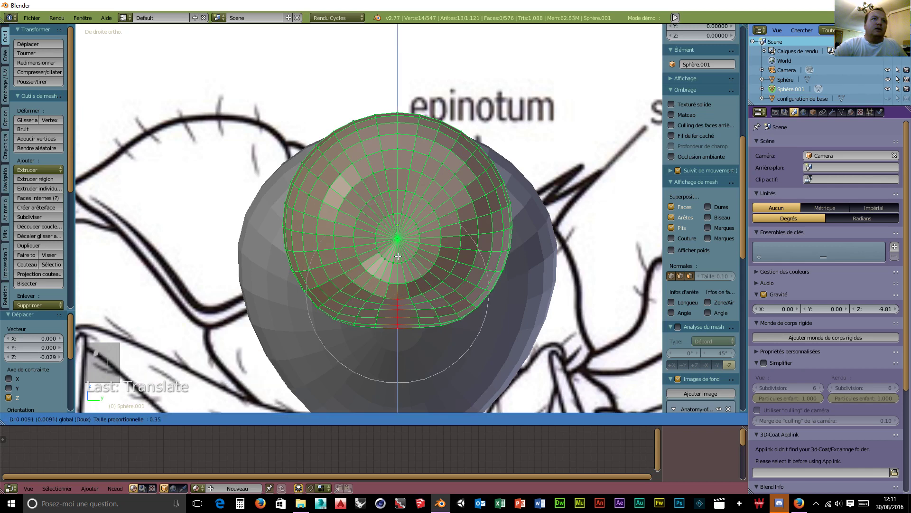
pyautogui.scroll(10, 398, 256)
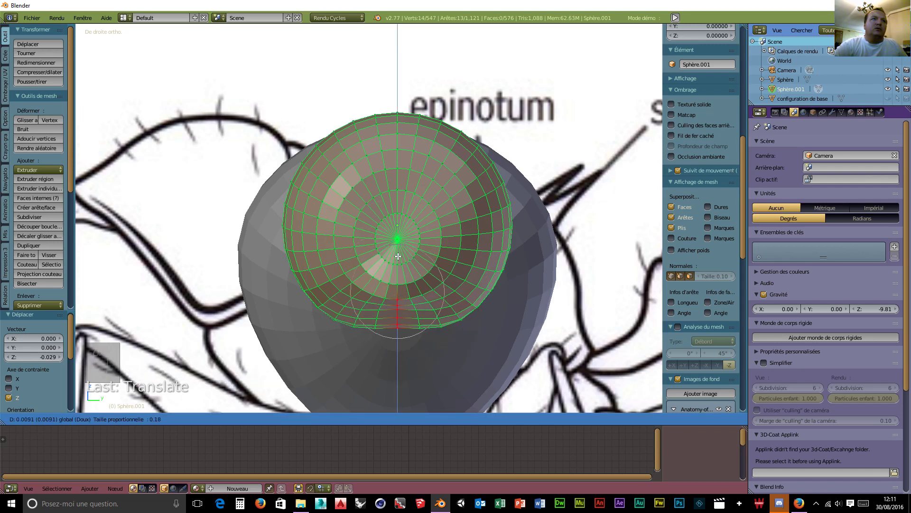
pyautogui.scroll(2, 401, 253)
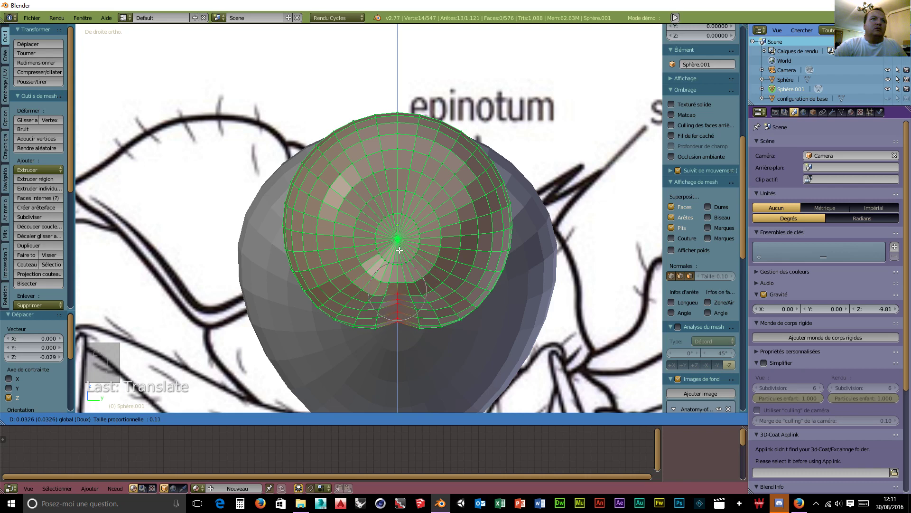
pyautogui.scroll(2, 400, 249)
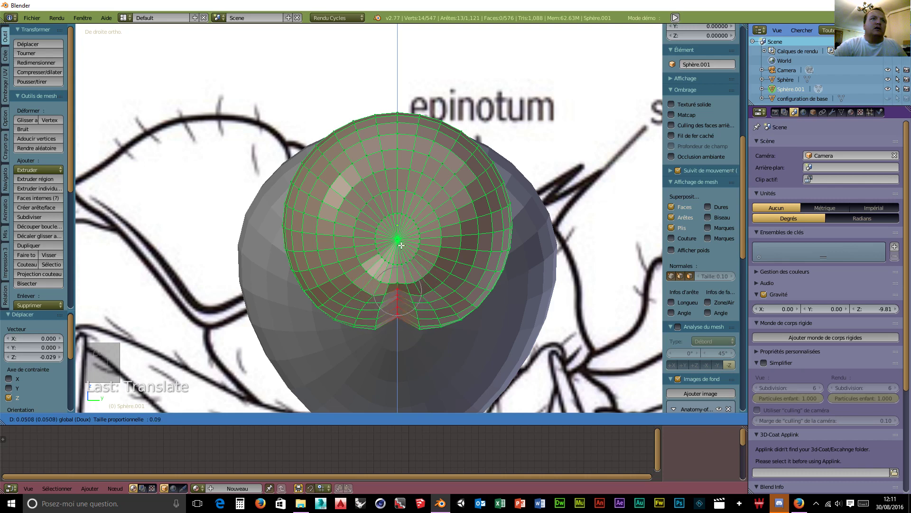
pyautogui.scroll(-5, 402, 243)
pyautogui.scroll(-3, 402, 237)
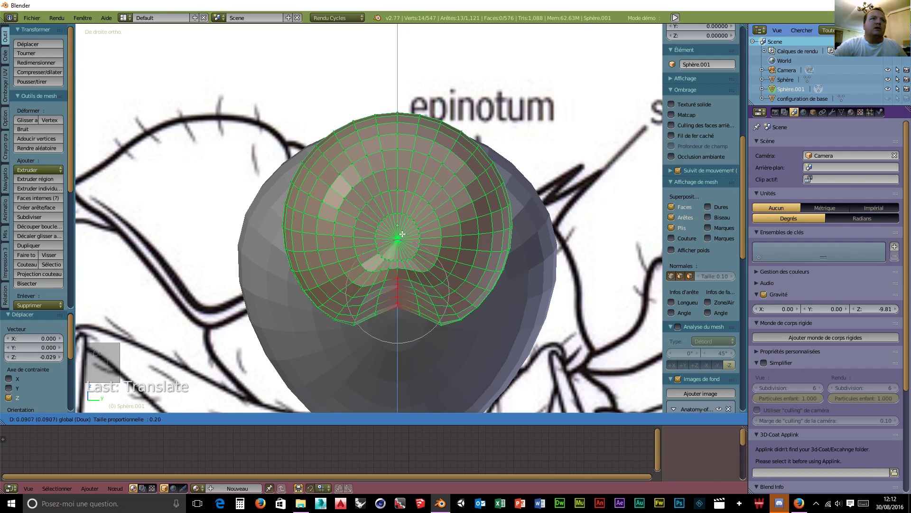
pyautogui.click(402, 233)
pyautogui.moveTo(399, 237); pyautogui.dragTo(502, 305, button='middle')
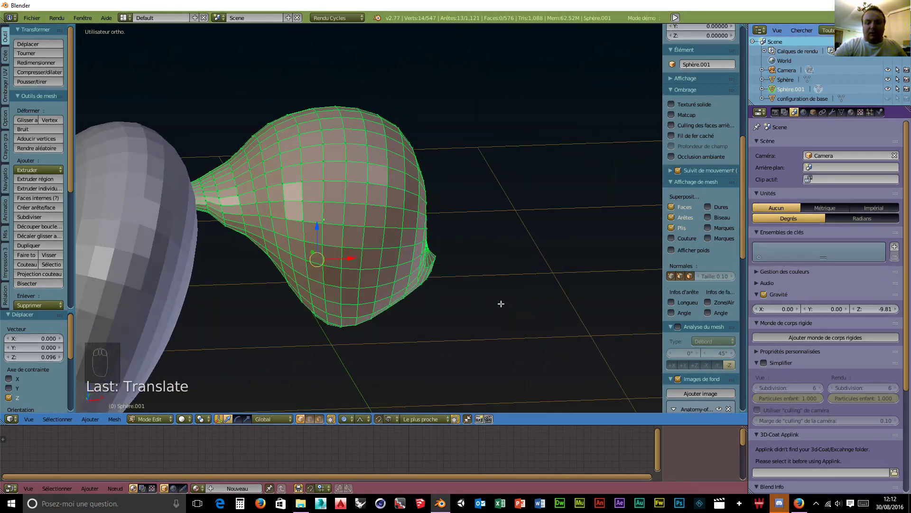
# Lower the vertex at the thorax's lower rear corner along Z to the drawn corner in front view
pyautogui.press('KP_3')
pyautogui.press('KP_1')
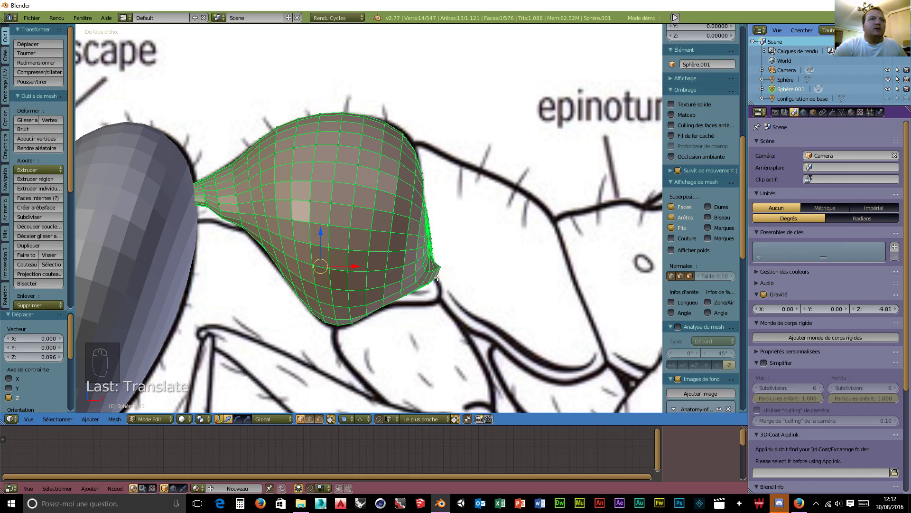
pyautogui.rightClick(438, 276)
pyautogui.moveTo(441, 275); pyautogui.dragTo(450, 315, button='middle')
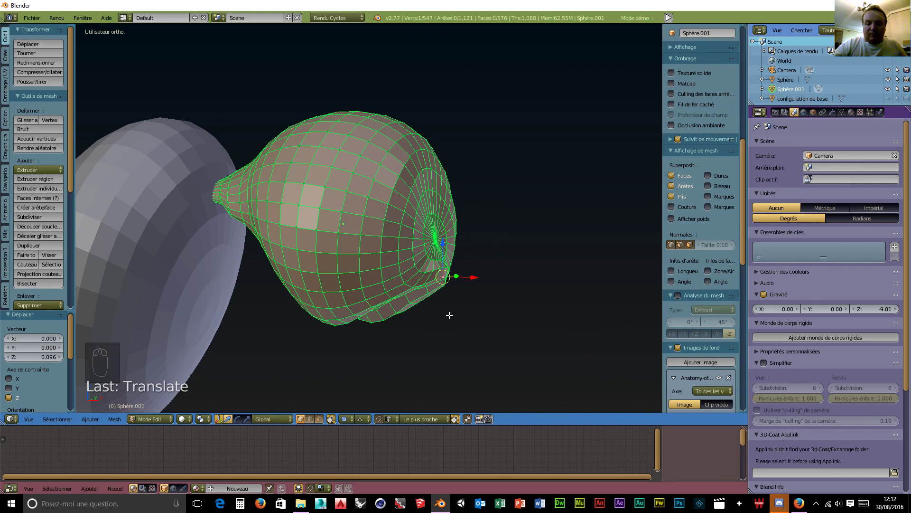
pyautogui.press('KP_3')
pyautogui.press('KP_1')
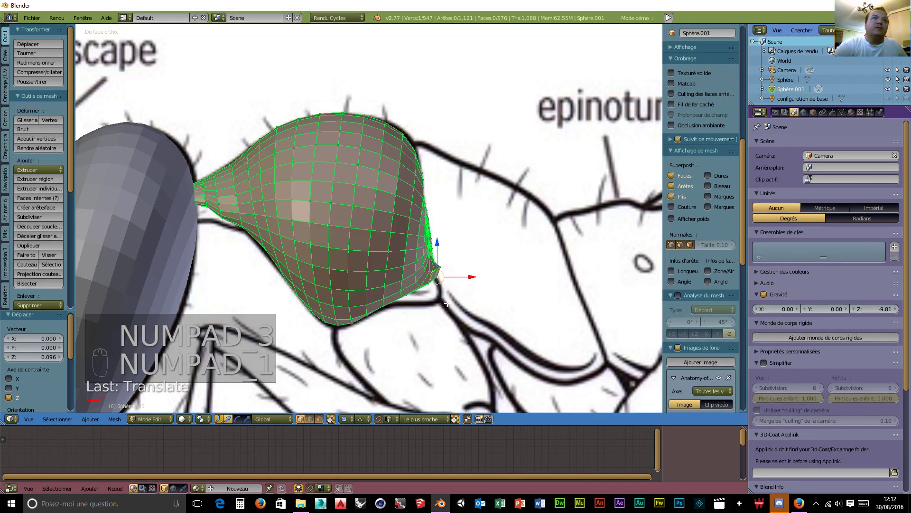
pyautogui.moveTo(437, 242); pyautogui.dragTo(445, 267)
# Adjust the underside vertices just ahead of the rear corner to the drawn outline, lowering the rearmost about 0.013 along Z
pyautogui.click(403, 297)
pyautogui.moveTo(403, 269); pyautogui.dragTo(421, 276)
pyautogui.click(420, 294)
pyautogui.moveTo(421, 275); pyautogui.dragTo(489, 319, button='middle')
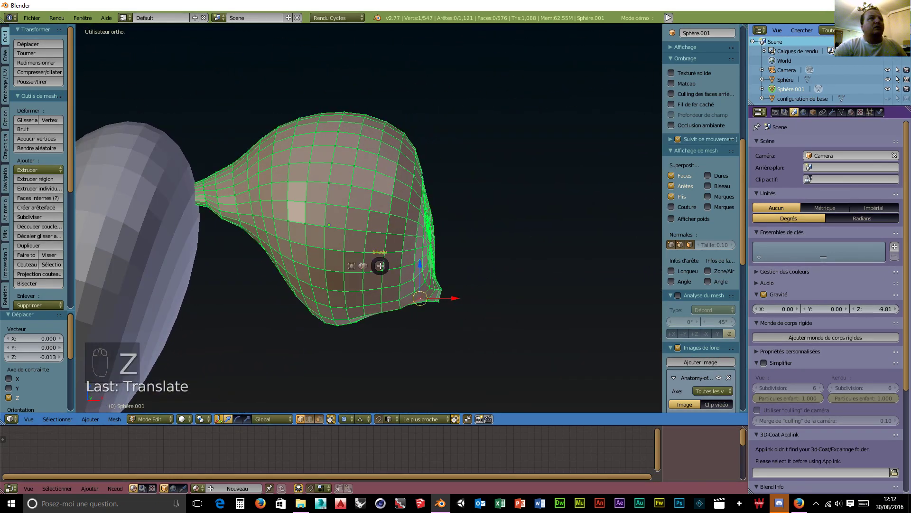
# Set the viewport display to wireframe, return to Object Mode and show the model from the front
pyautogui.press('z')
pyautogui.click(444, 266)
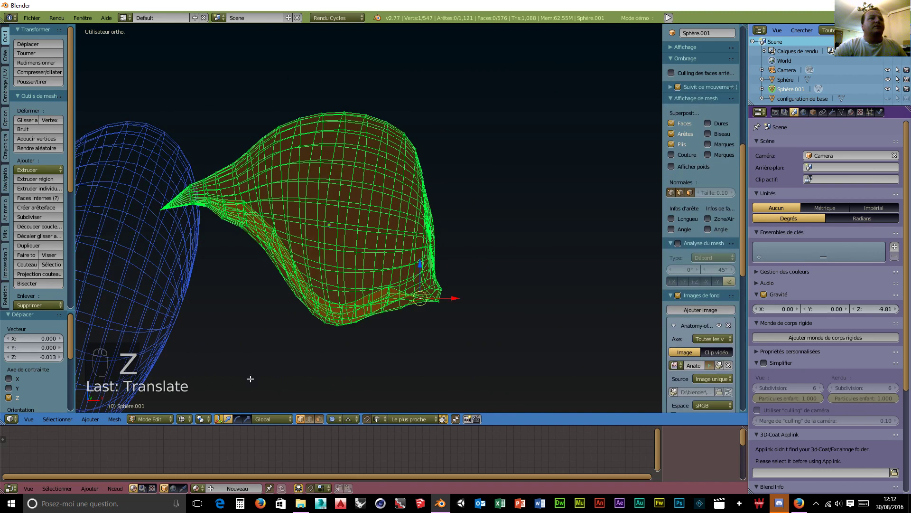
pyautogui.click(149, 419)
pyautogui.click(152, 405)
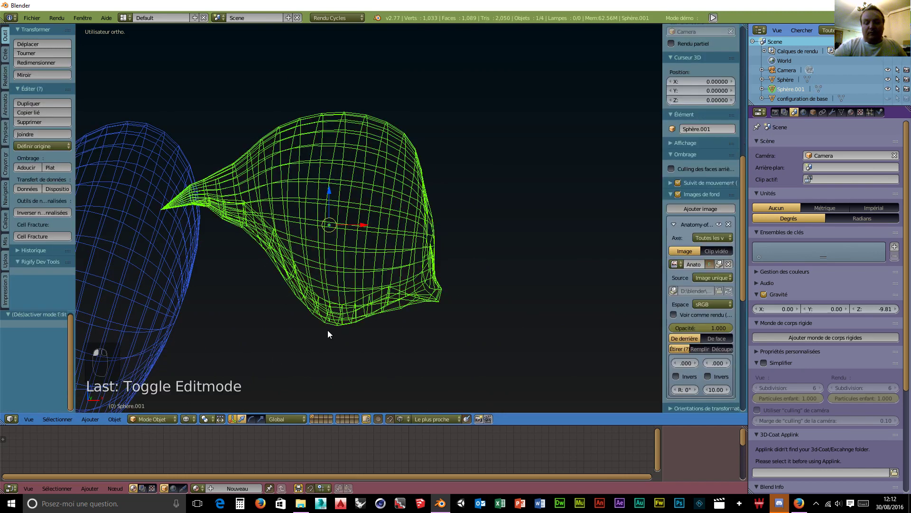
pyautogui.press('KP_3')
pyautogui.press('KP_1')
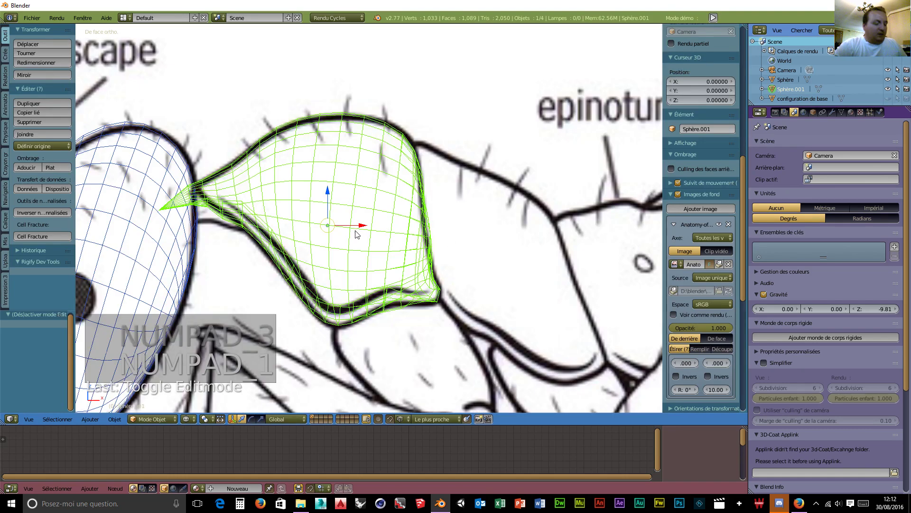
# Duplicate the front thorax segment about 0.693 along X and lower the copy about 0.105 along Z
pyautogui.hotkey('shift', 'd')
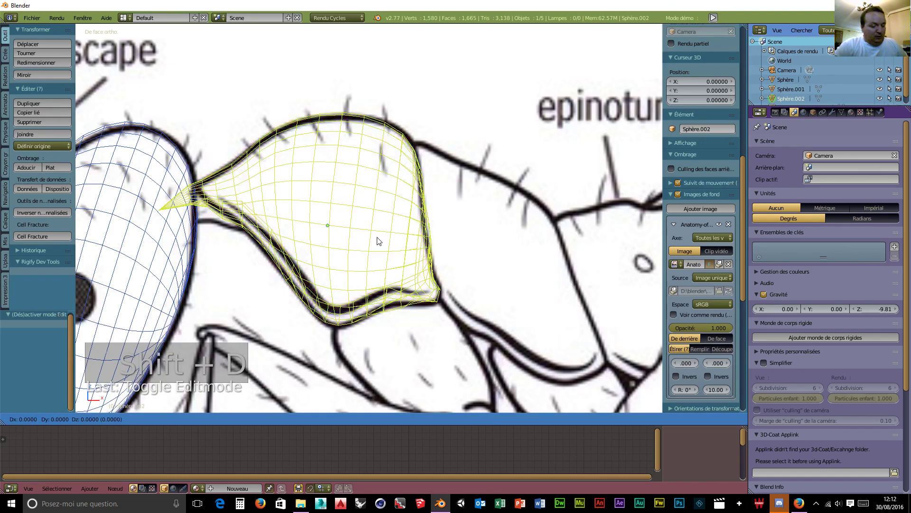
pyautogui.press('x')
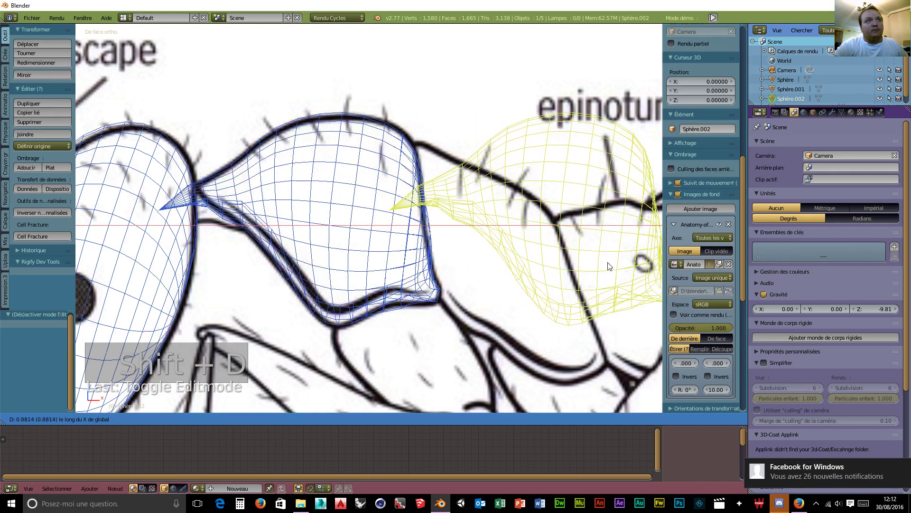
pyautogui.click(561, 270)
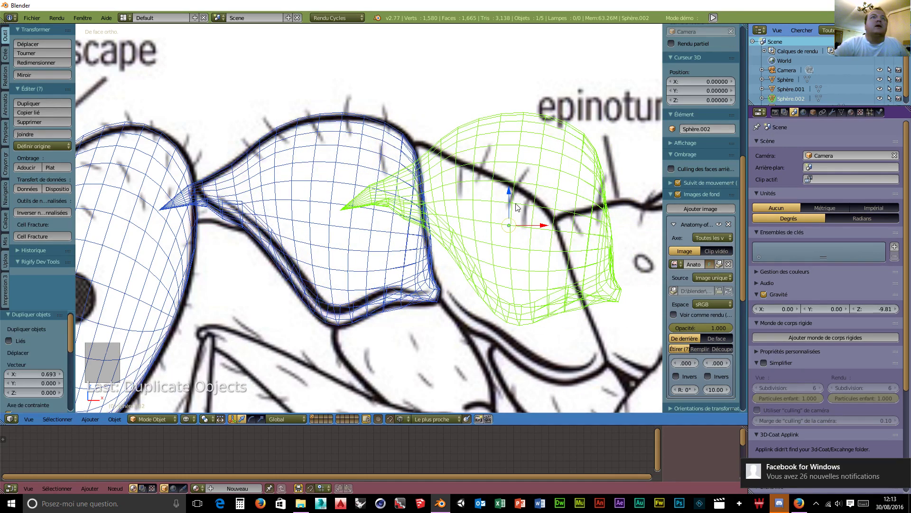
pyautogui.press('g')
pyautogui.press('z')
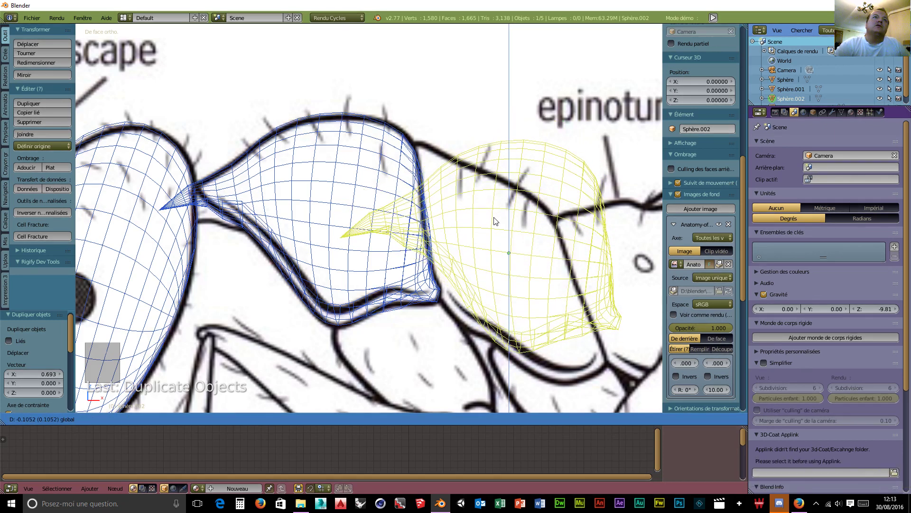
pyautogui.click(495, 221)
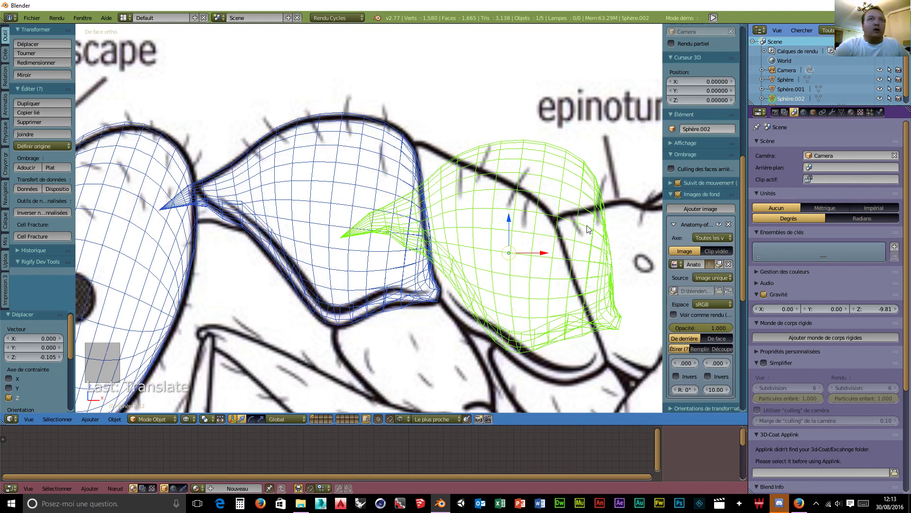
# Delete the duplicated thorax segment
pyautogui.press('x')
pyautogui.click(570, 226)
pyautogui.scroll(-5, 458, 241)
pyautogui.moveTo(459, 241)
pyautogui.mouseDown(button='middle')
pyautogui.moveTo(459, 232)
pyautogui.moveTo(465, 238)
pyautogui.mouseUp(button='middle')
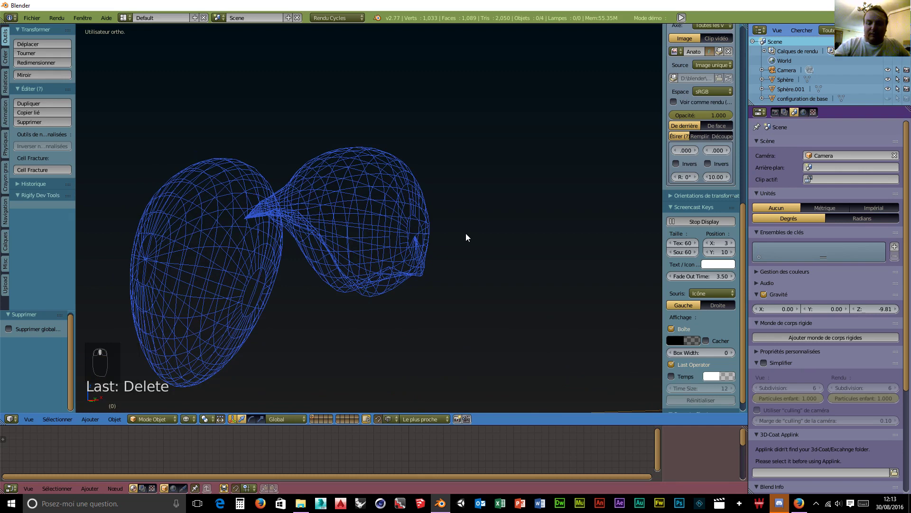
pyautogui.press('KP_3')
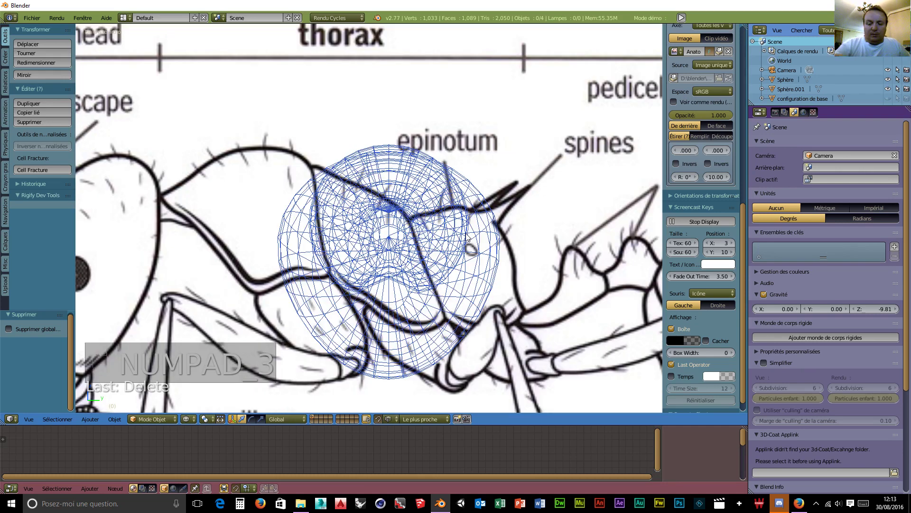
pyautogui.press('KP_1')
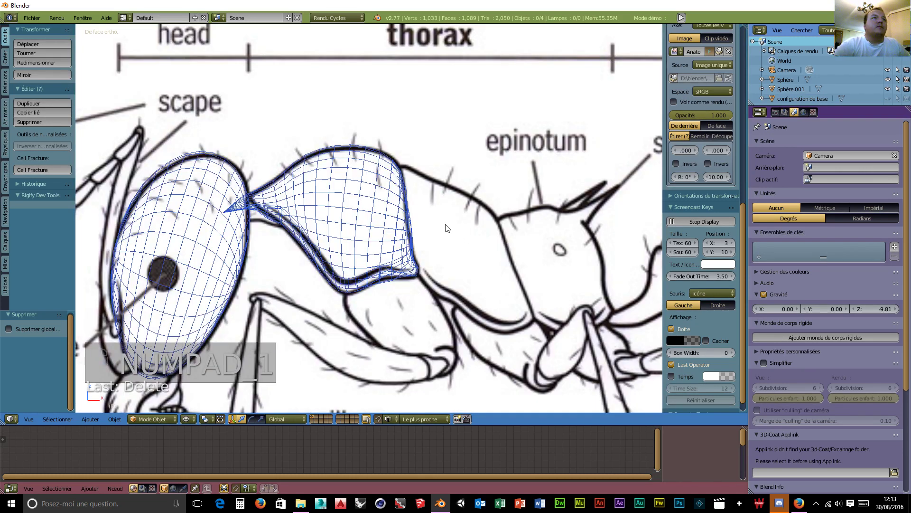
pyautogui.scroll(4, 296, 249)
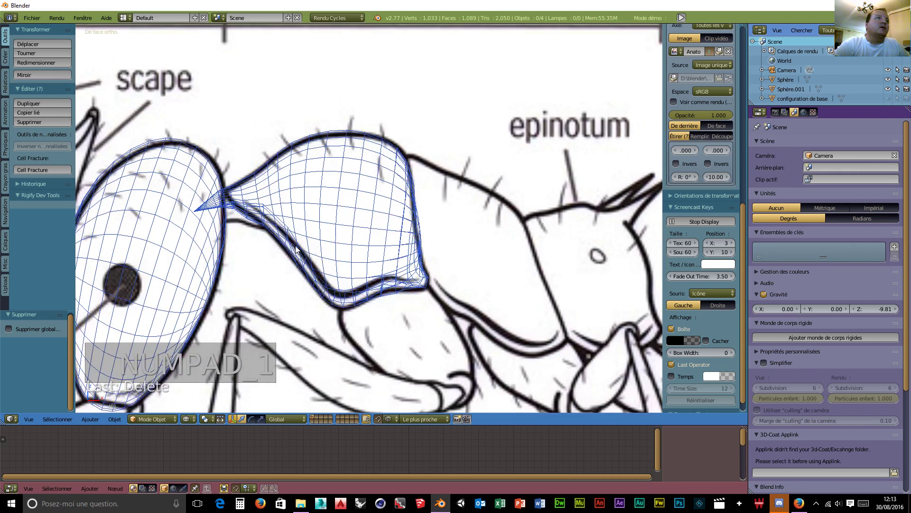
pyautogui.scroll(-3, 201, 262)
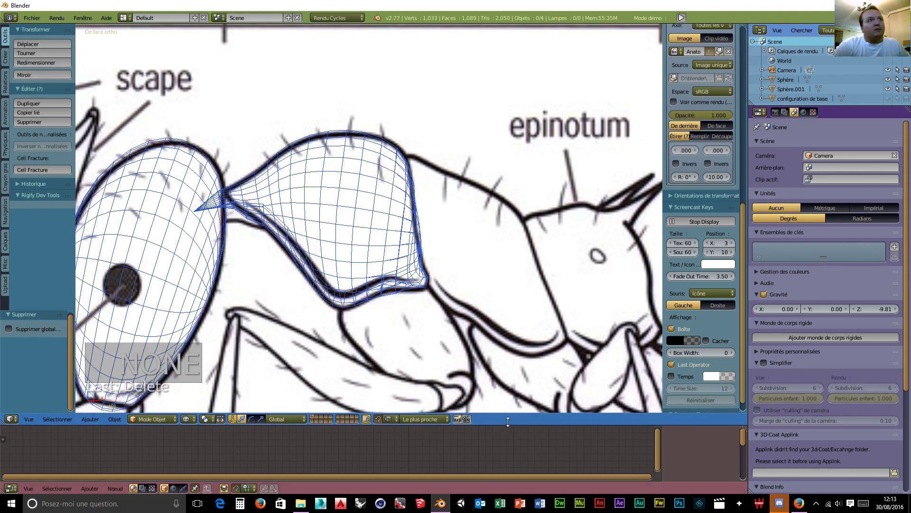
pyautogui.press('KP_1')
pyautogui.press('KP_1')
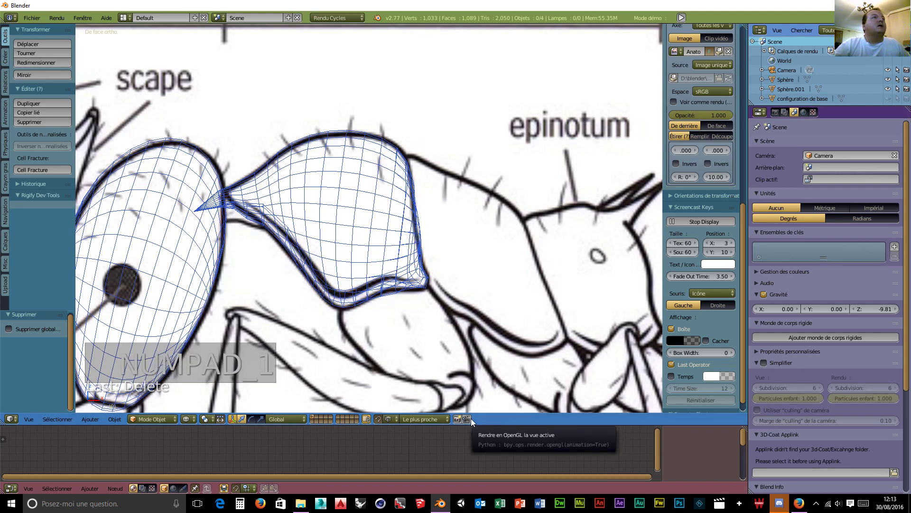
pyautogui.press('KP_3')
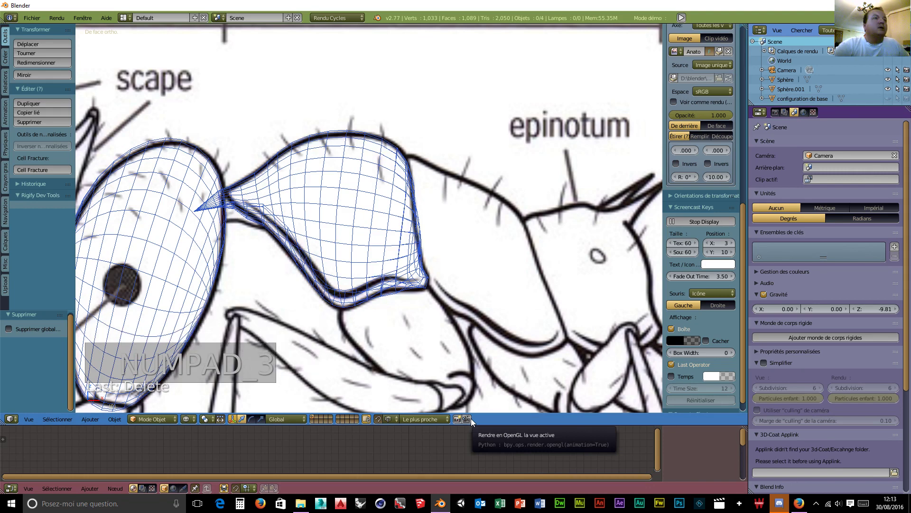
pyautogui.press('z')
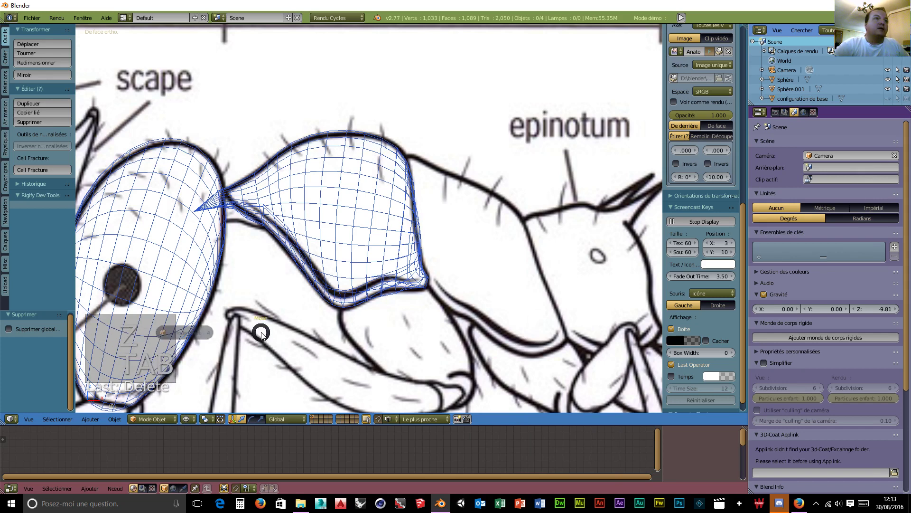
pyautogui.press('Tab')
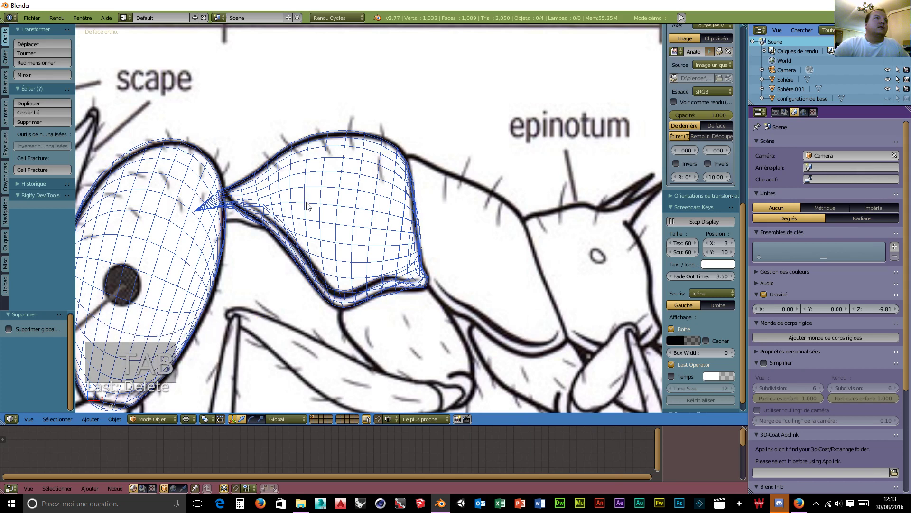
# Select the front thorax segment and open it in Edit Mode
pyautogui.rightClick(308, 207)
pyautogui.press('Tab')
pyautogui.press('Tab')
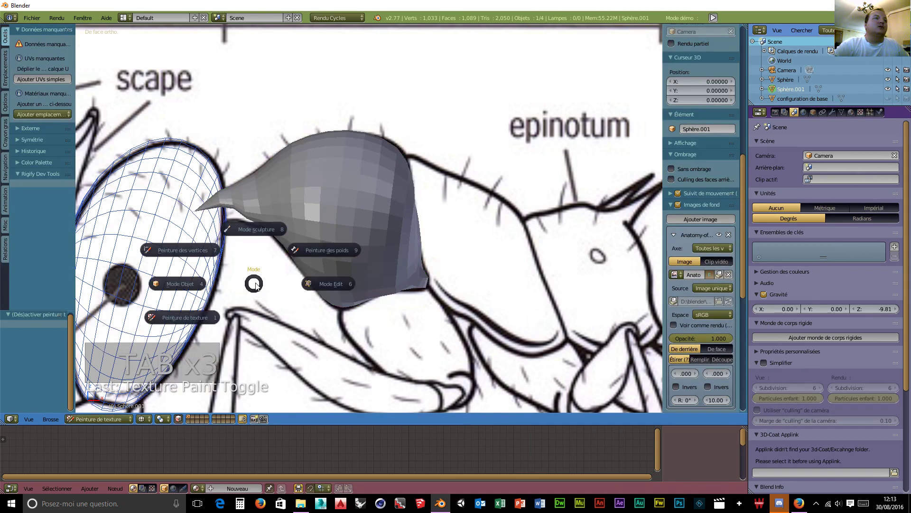
pyautogui.click(331, 284)
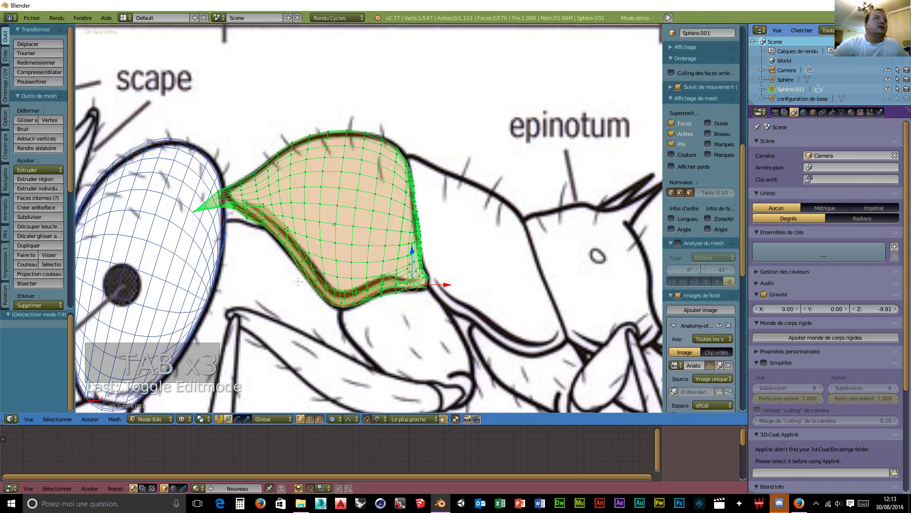
# Circle-select the vertices on the neck's underside behind the head and lower them about 0.055 along Z with proportional size 0.15
pyautogui.scroll(2, 280, 275)
pyautogui.keyDown('shift'); pyautogui.moveTo(262, 283); pyautogui.dragTo(493, 301, button='middle'); pyautogui.keyUp('shift')
pyautogui.scroll(4, 412, 295)
pyautogui.scroll(1, 412, 294)
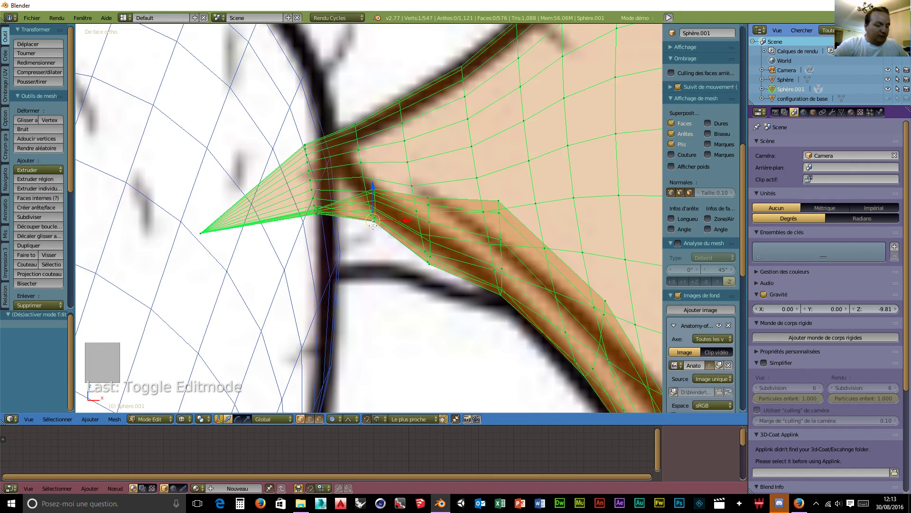
pyautogui.press('c')
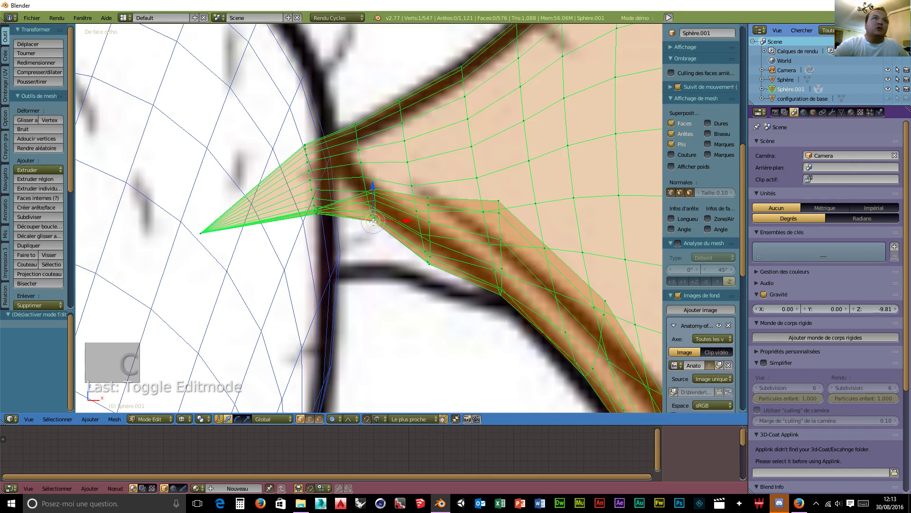
pyautogui.click(373, 219)
pyautogui.moveTo(375, 217); pyautogui.dragTo(374, 214)
pyautogui.rightClick(376, 216)
pyautogui.moveTo(373, 180); pyautogui.dragTo(374, 185)
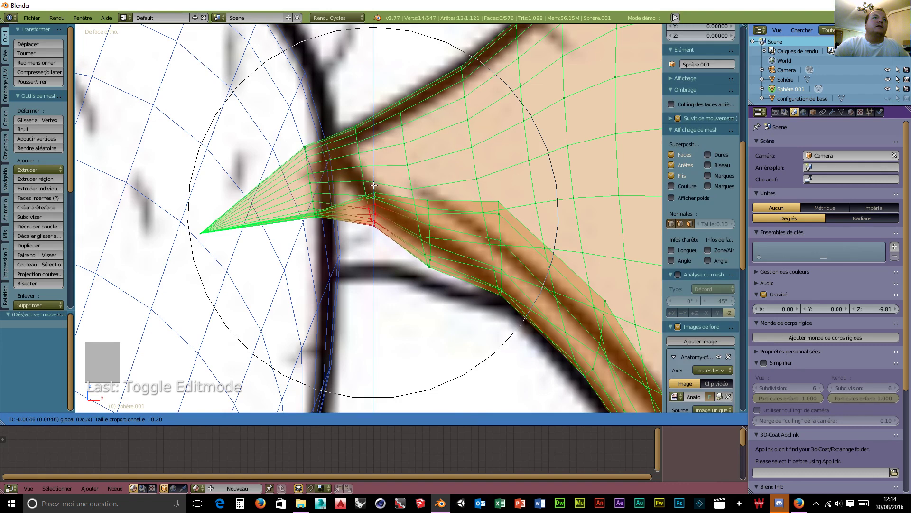
pyautogui.scroll(3, 374, 185)
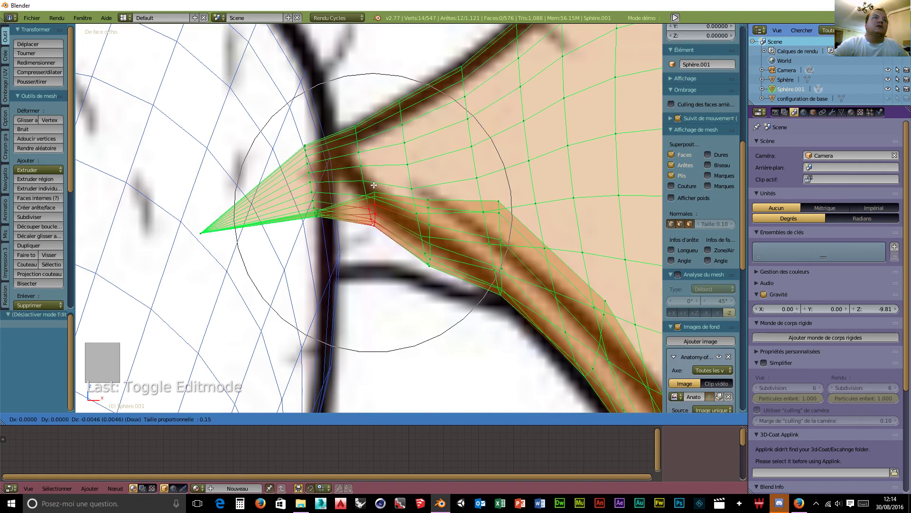
pyautogui.scroll(10, 374, 185)
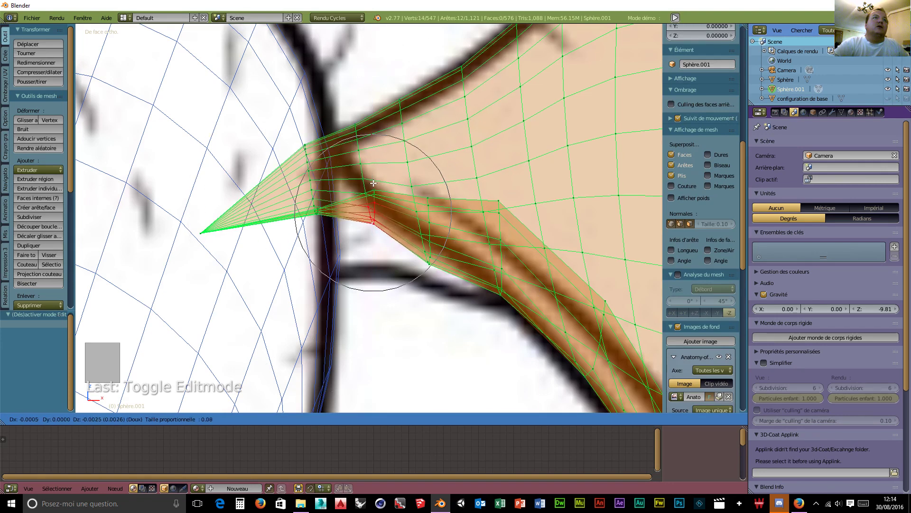
pyautogui.moveTo(374, 182); pyautogui.dragTo(370, 227)
pyautogui.scroll(-3, 371, 211)
pyautogui.scroll(-1, 373, 216)
pyautogui.scroll(-2, 371, 222)
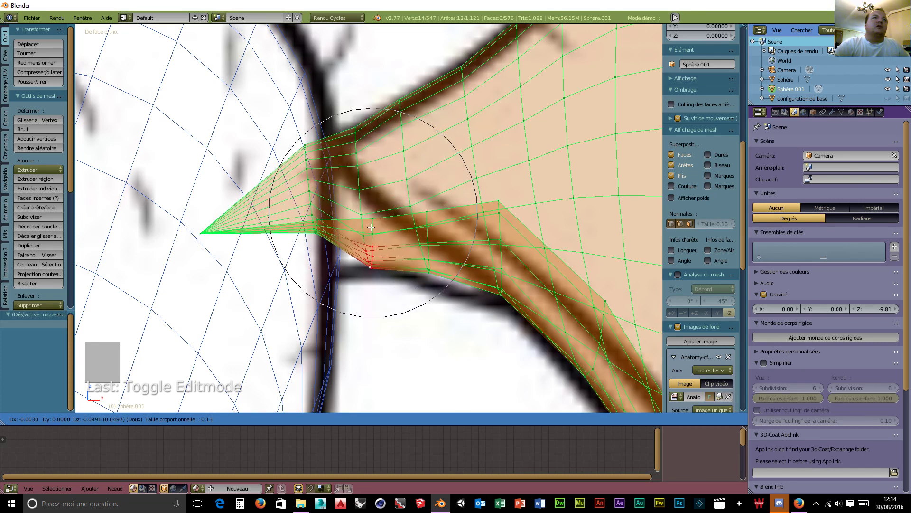
pyautogui.scroll(-3, 371, 227)
pyautogui.scroll(-1, 371, 227)
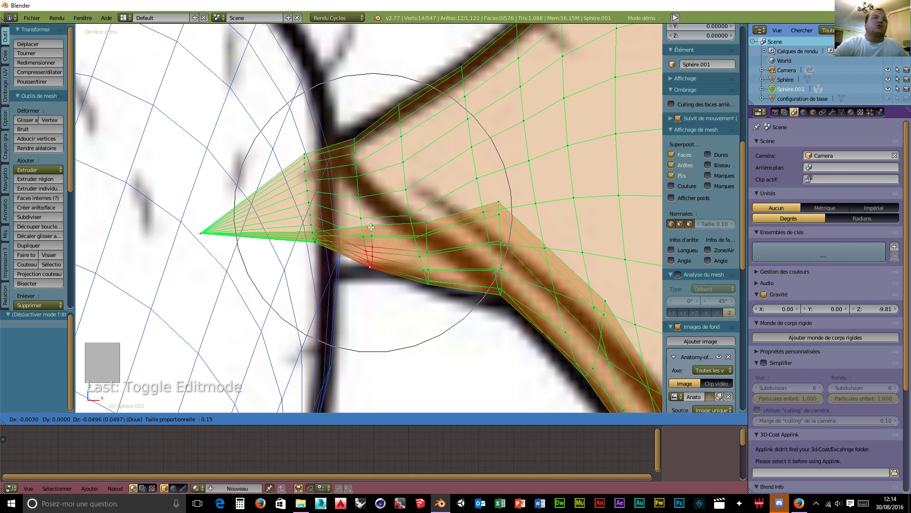
pyautogui.click(372, 228)
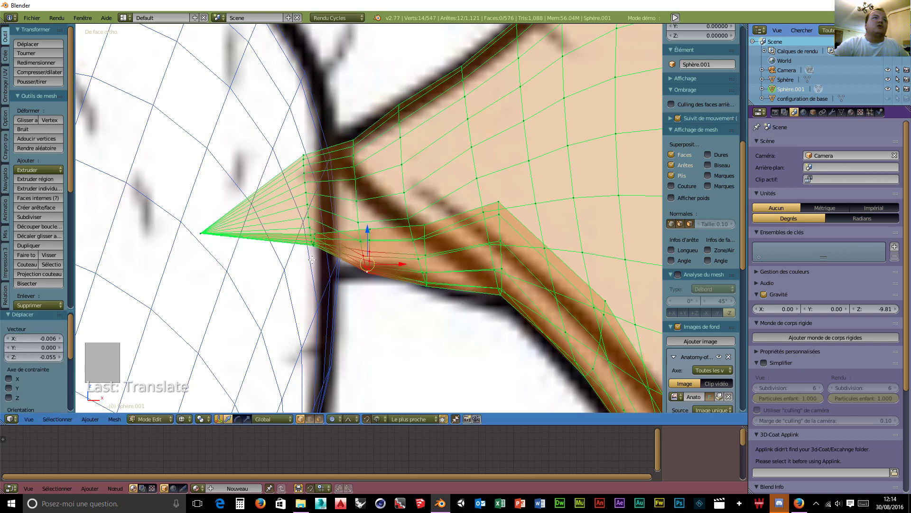
# Raise the vertex on the neck's upper edge, just behind the head outline, about 0.012 along Z with proportional editing
pyautogui.rightClick(355, 139)
pyautogui.press('g')
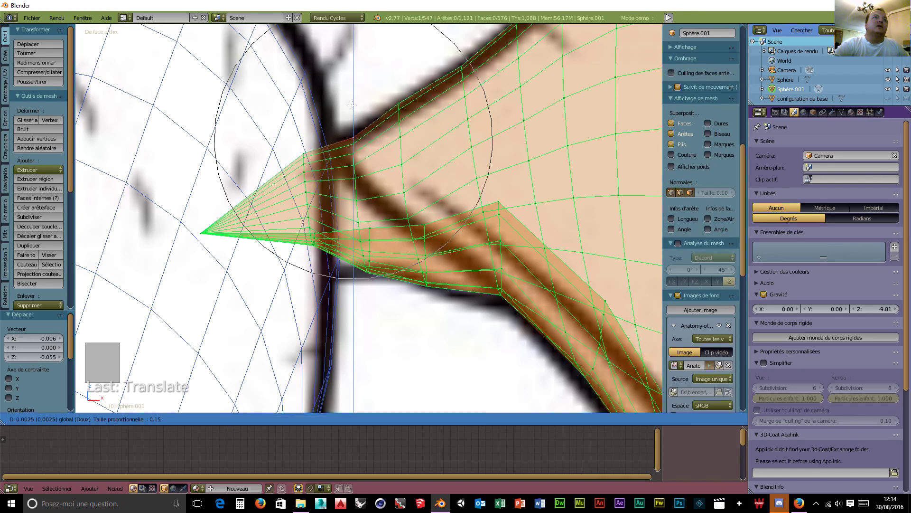
pyautogui.scroll(8, 346, 101)
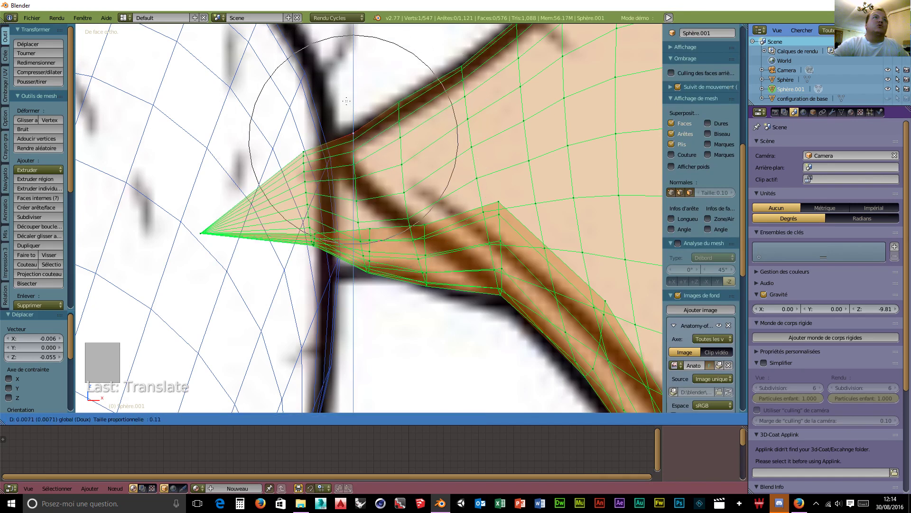
pyautogui.click(347, 96)
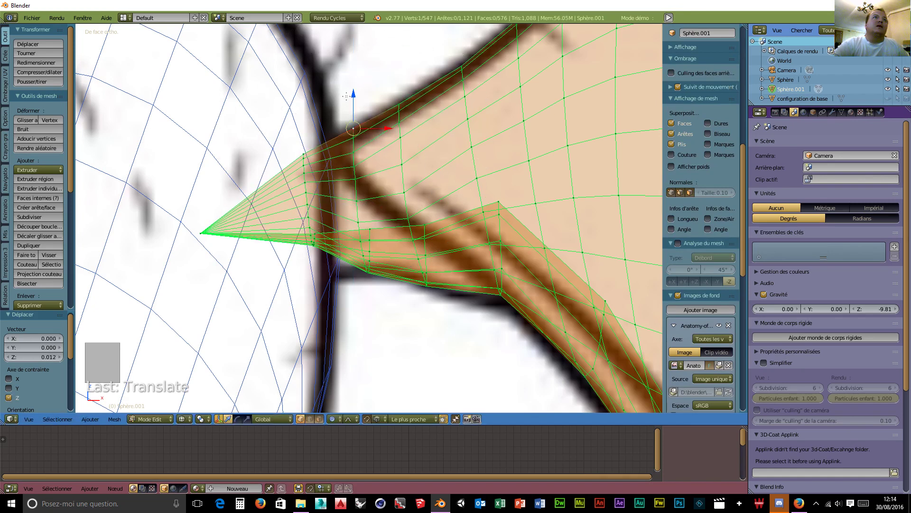
# Try to lower a single vertex at the bottom of the neck's front ring, and undo the move
pyautogui.rightClick(314, 245)
pyautogui.press('g')
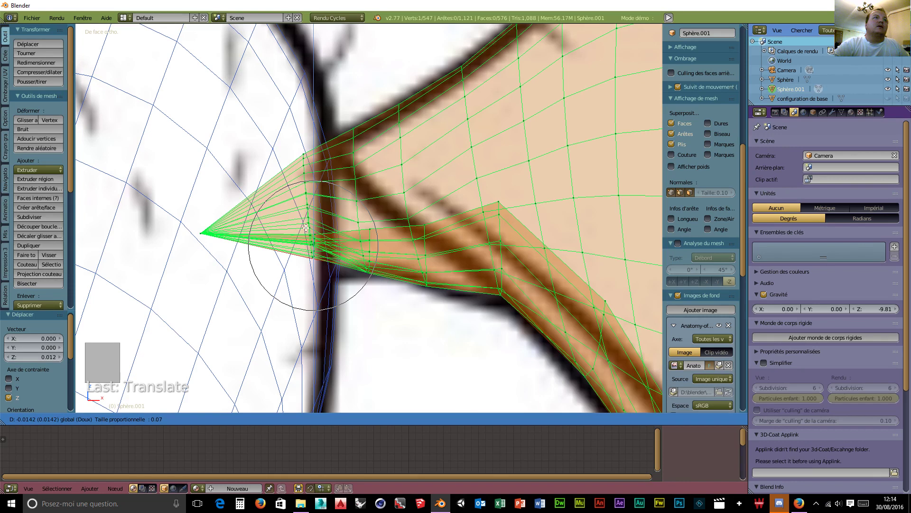
pyautogui.click(308, 216)
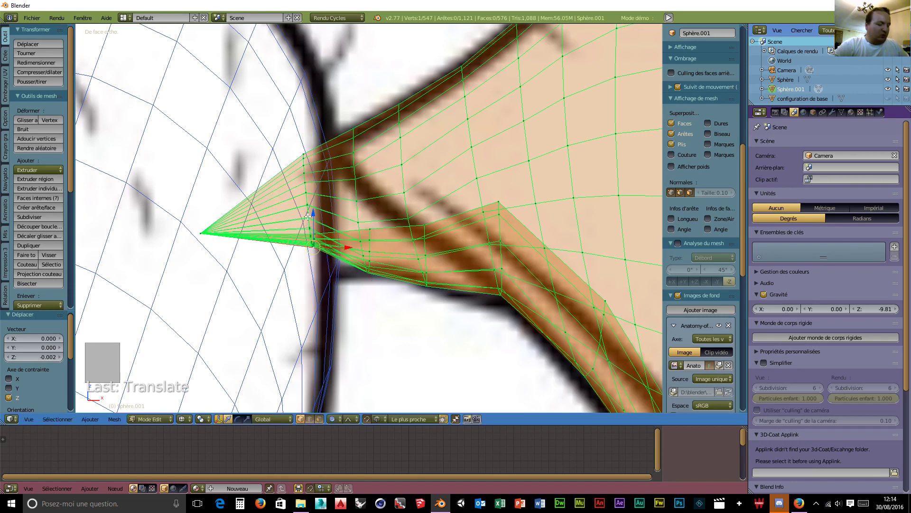
pyautogui.hotkey('ctrl', 'z')
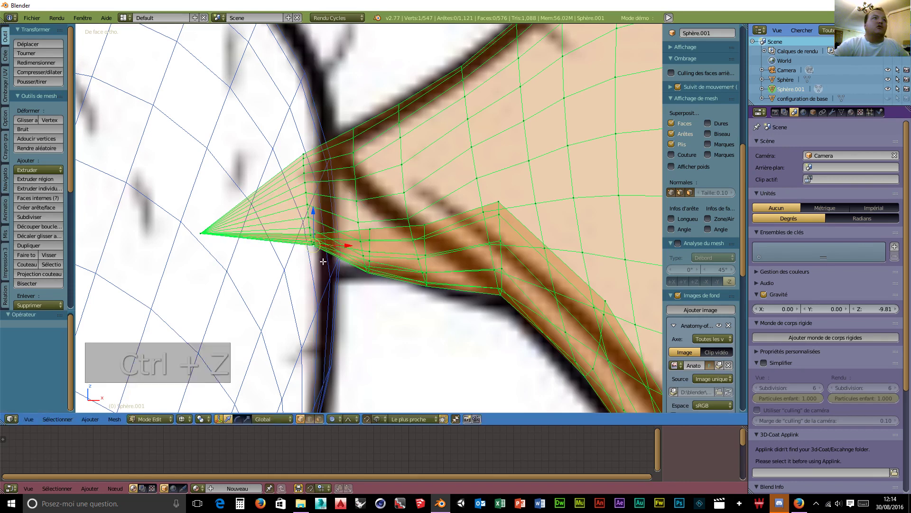
# Circle-select the lower vertices of the neck's front ring and lower them about 0.035 along Z with proportional editing
pyautogui.press('c')
pyautogui.click(315, 242)
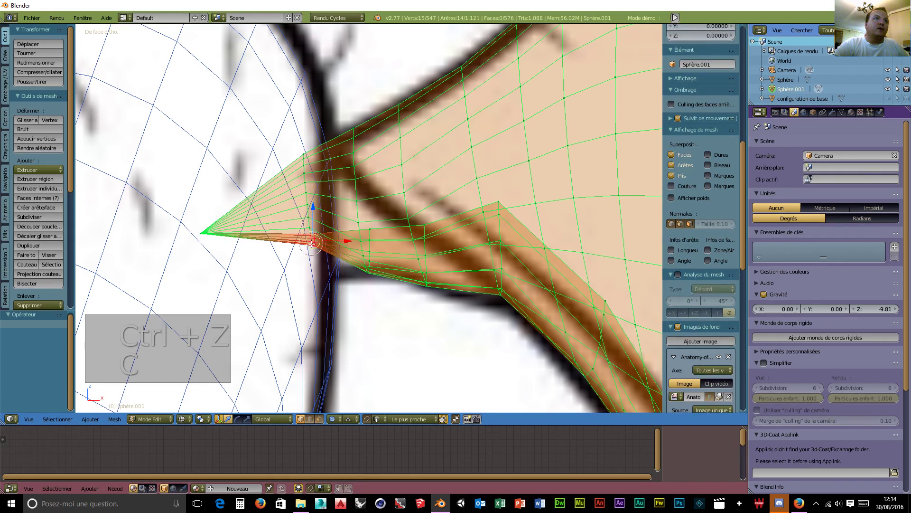
pyautogui.press('g')
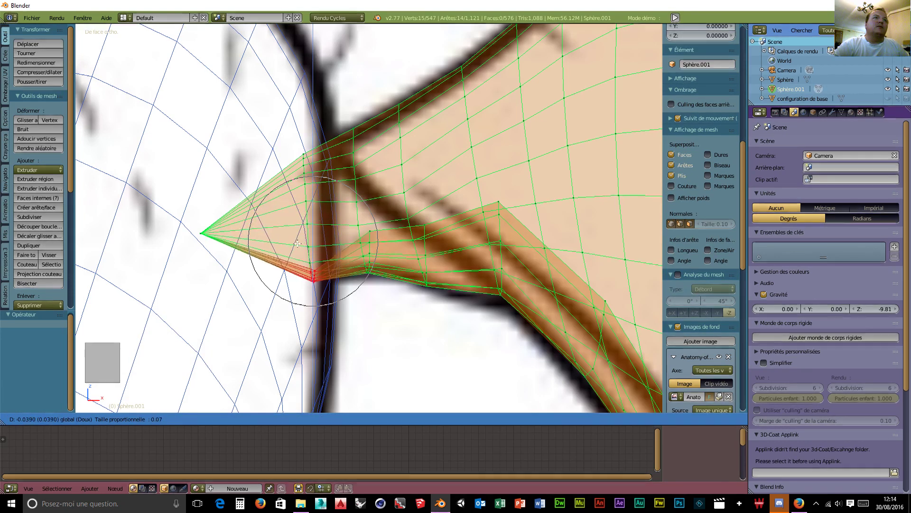
pyautogui.scroll(-1, 296, 241)
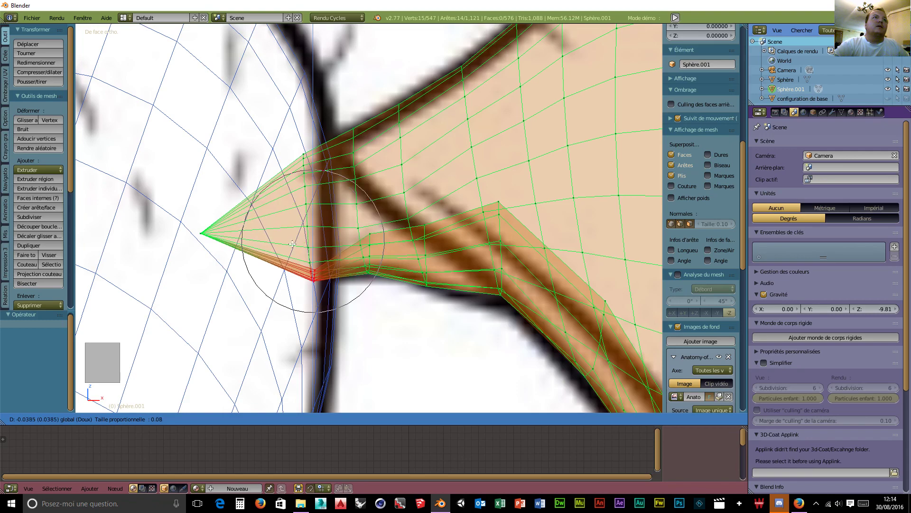
pyautogui.click(292, 244)
# Return to Object Mode and add a UV sphere for the next thorax segment
pyautogui.scroll(-10, 292, 243)
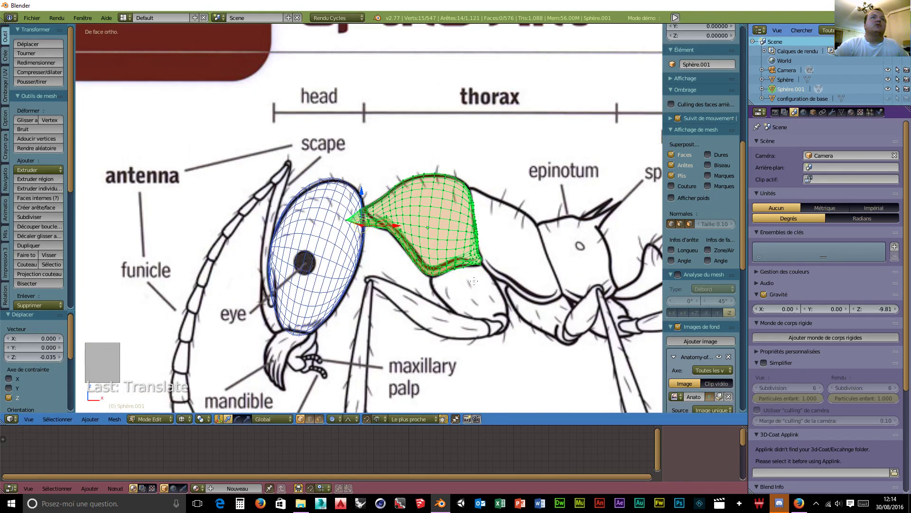
pyautogui.click(150, 419)
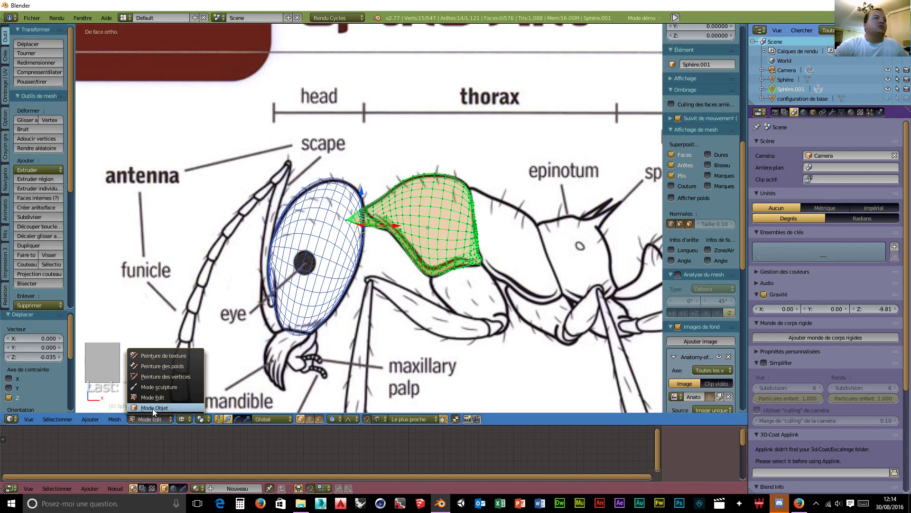
pyautogui.click(157, 408)
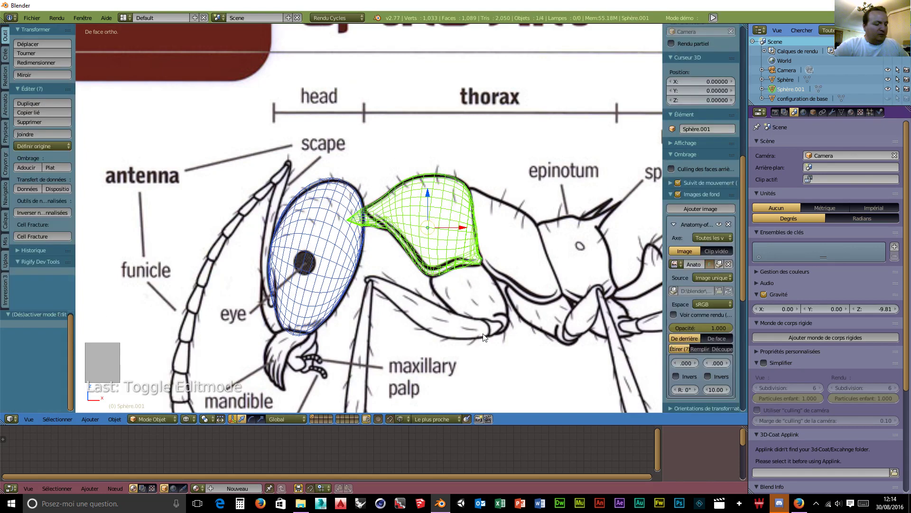
pyautogui.hotkey('shift', 'a')
pyautogui.moveTo(482, 333)
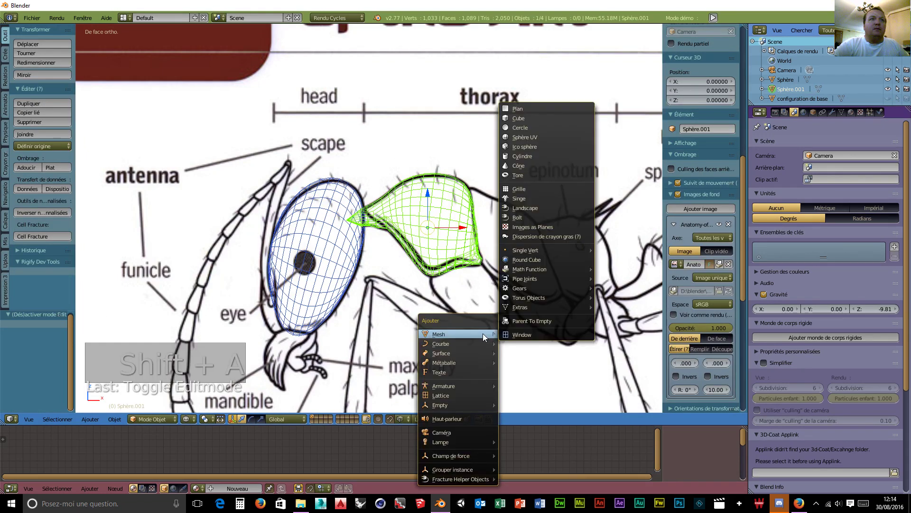
pyautogui.click(531, 137)
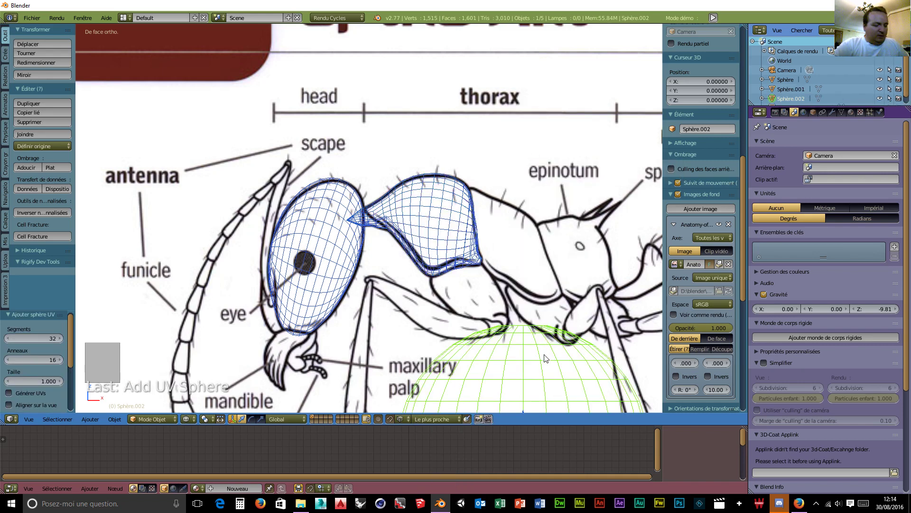
# Scale the new sphere to about 0.578 and raise it about 1.538 along Z onto the thorax drawing
pyautogui.press('s')
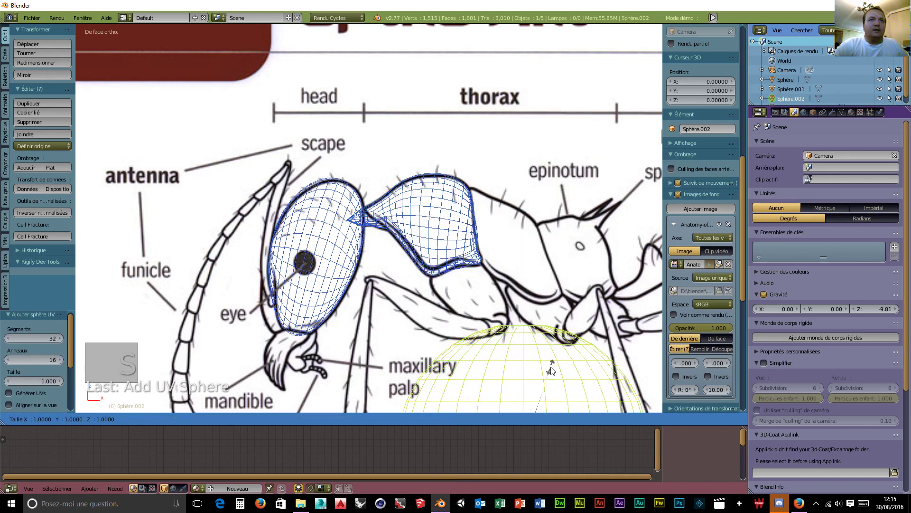
pyautogui.click(532, 403)
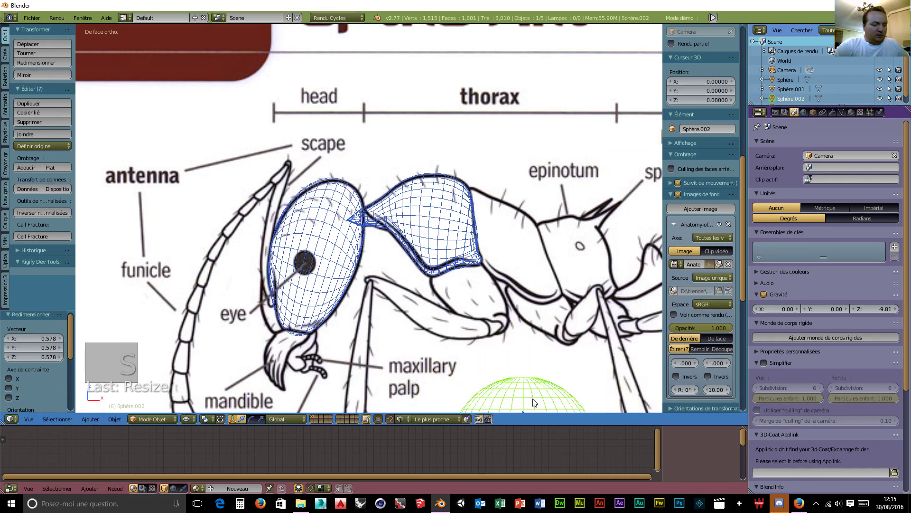
pyautogui.press('g')
pyautogui.press('z')
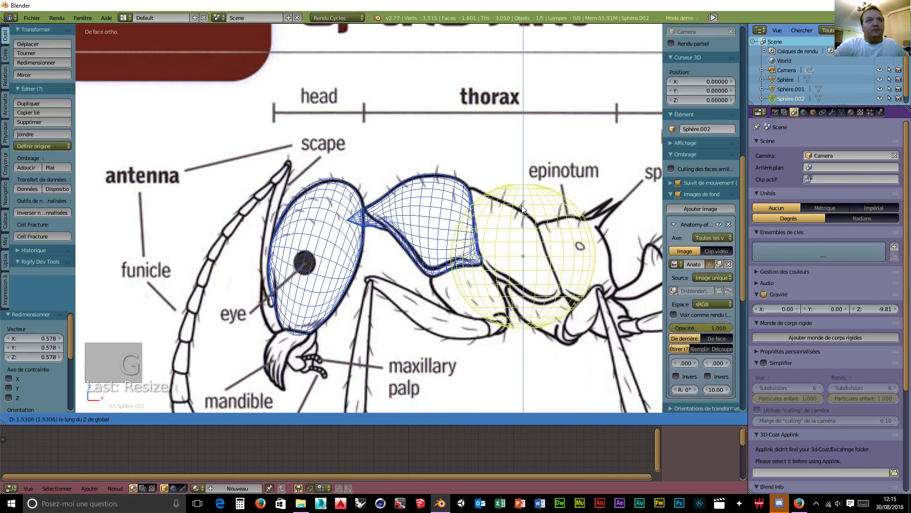
pyautogui.click(573, 308)
# Rotate the new sphere about -55.5° around the Y axis to follow the slope of the thorax's middle segment
pyautogui.keyDown('shift'); pyautogui.moveTo(589, 320); pyautogui.dragTo(403, 287, button='middle'); pyautogui.keyUp('shift')
pyautogui.scroll(6, 405, 288)
pyautogui.keyDown('shift'); pyautogui.scroll(-2, 352, 263); pyautogui.keyUp('shift')
pyautogui.keyDown('shift'); pyautogui.scroll(4, 352, 262); pyautogui.keyUp('shift')
pyautogui.scroll(-3, 343, 257)
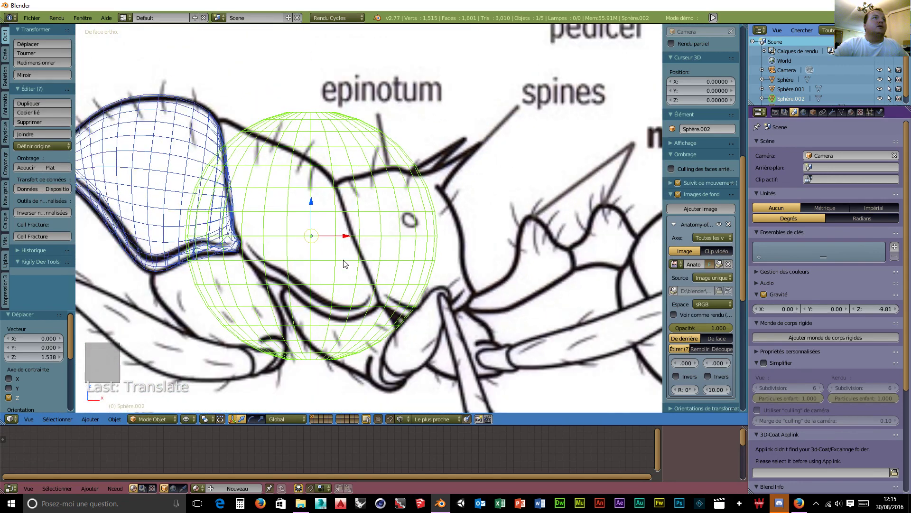
pyautogui.press('r')
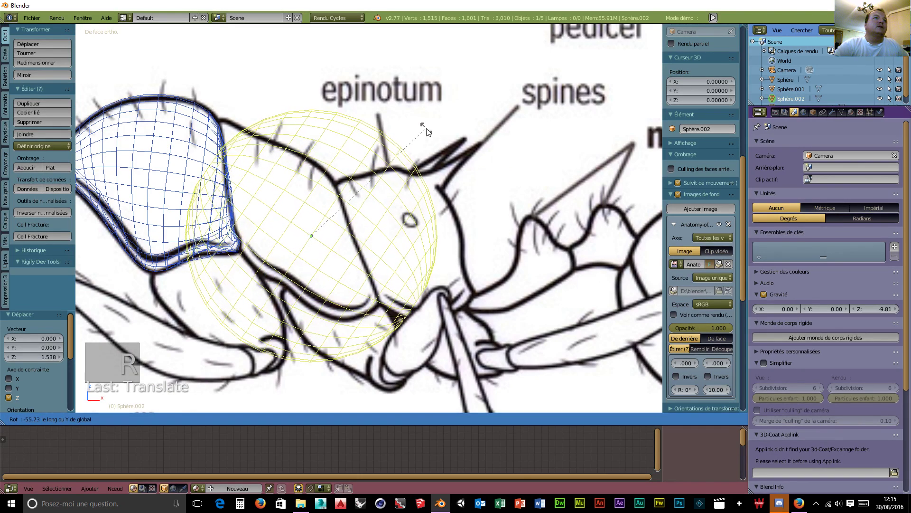
pyautogui.click(426, 132)
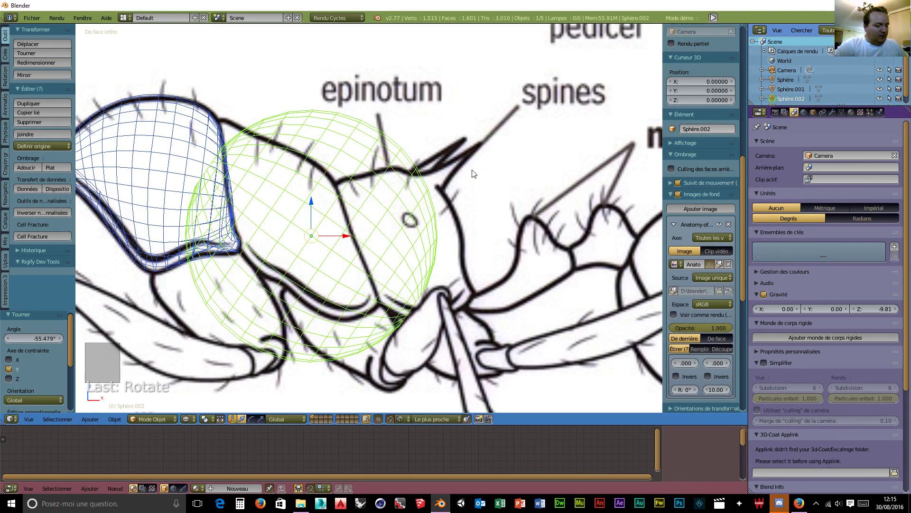
# Scale the sphere along Z by about 0.517, and move it up and about -0.163 along X over the middle thorax segment
pyautogui.press('s')
pyautogui.press('z')
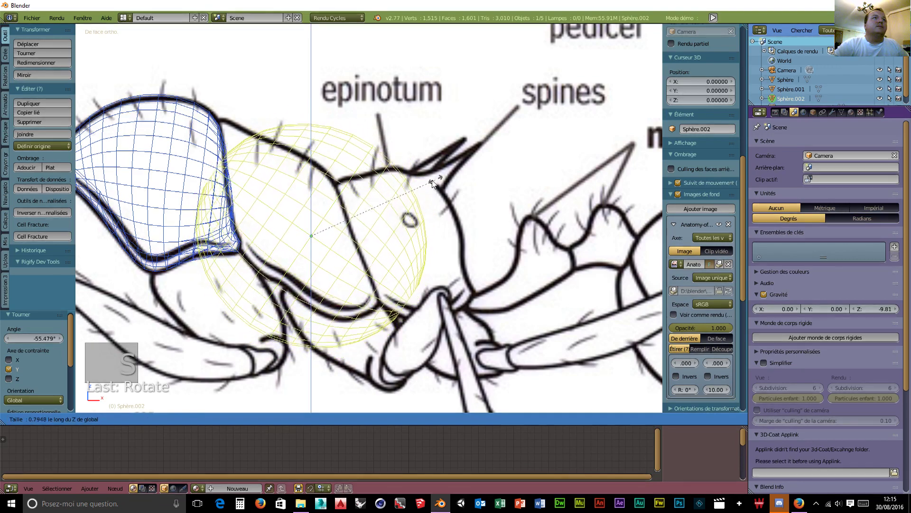
pyautogui.click(392, 197)
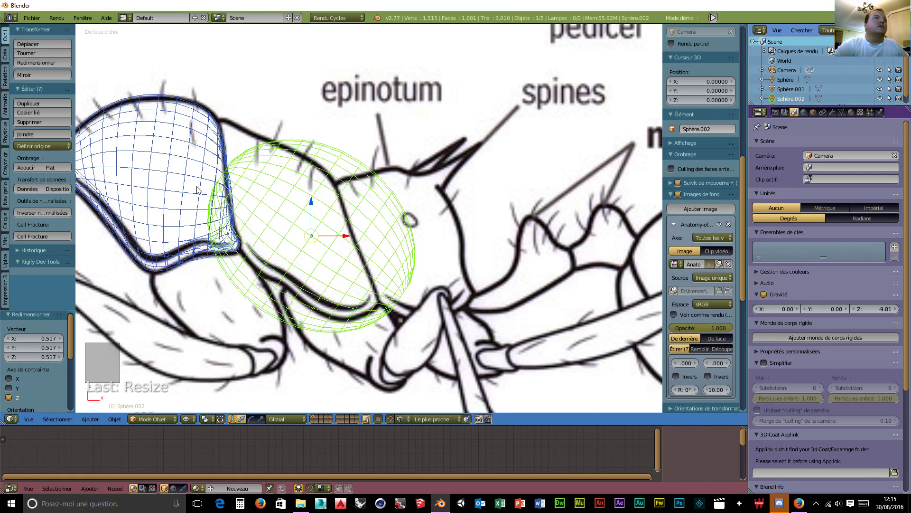
pyautogui.moveTo(313, 206); pyautogui.dragTo(309, 180)
pyautogui.moveTo(351, 215); pyautogui.dragTo(316, 212)
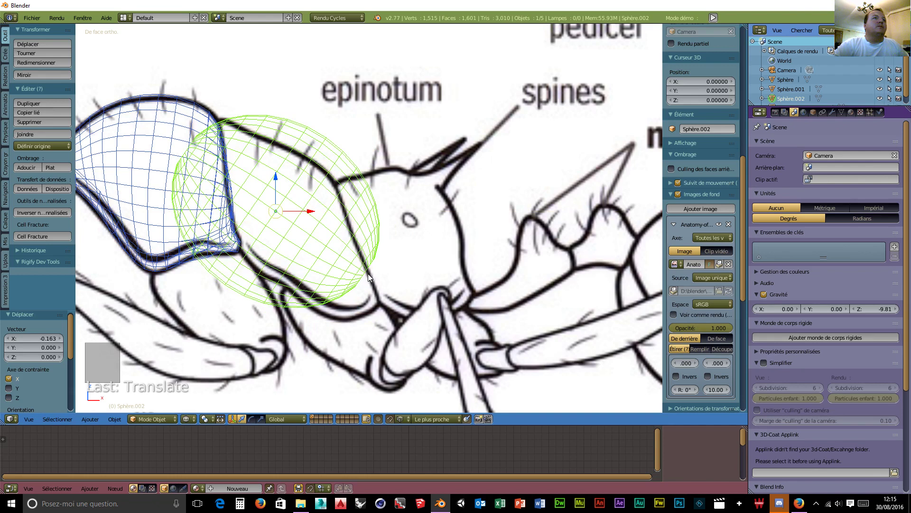
# Open the sphere in Edit Mode and move its lower rear vertex about 0.063 along X with proportional editing
pyautogui.click(162, 418)
pyautogui.click(157, 397)
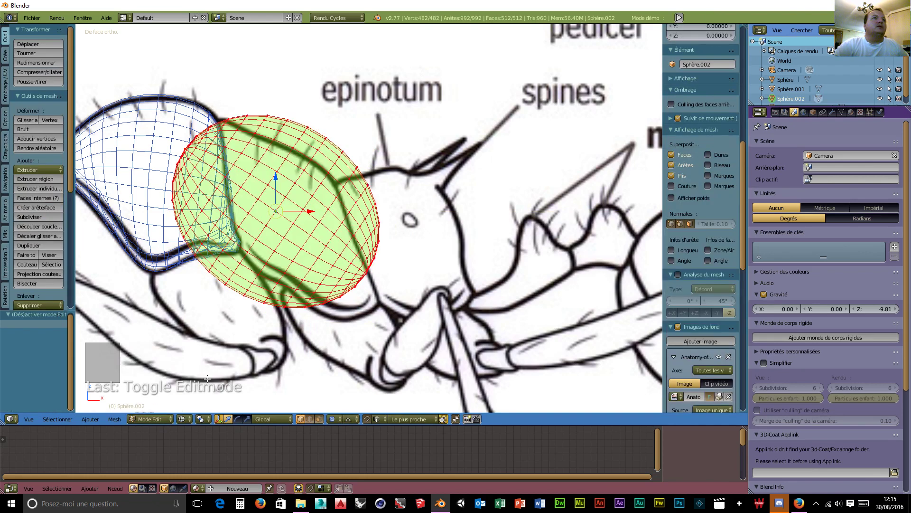
pyautogui.rightClick(368, 274)
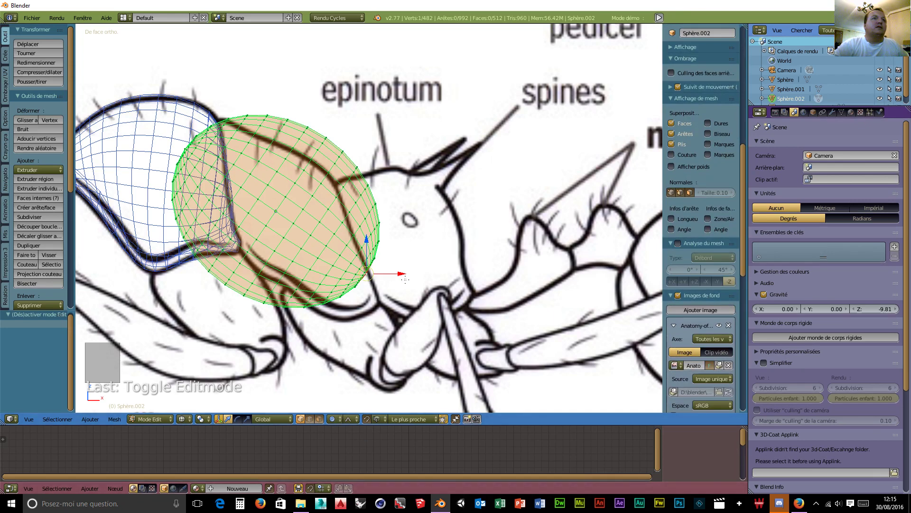
pyautogui.moveTo(404, 277); pyautogui.dragTo(409, 274)
pyautogui.scroll(-3, 410, 274)
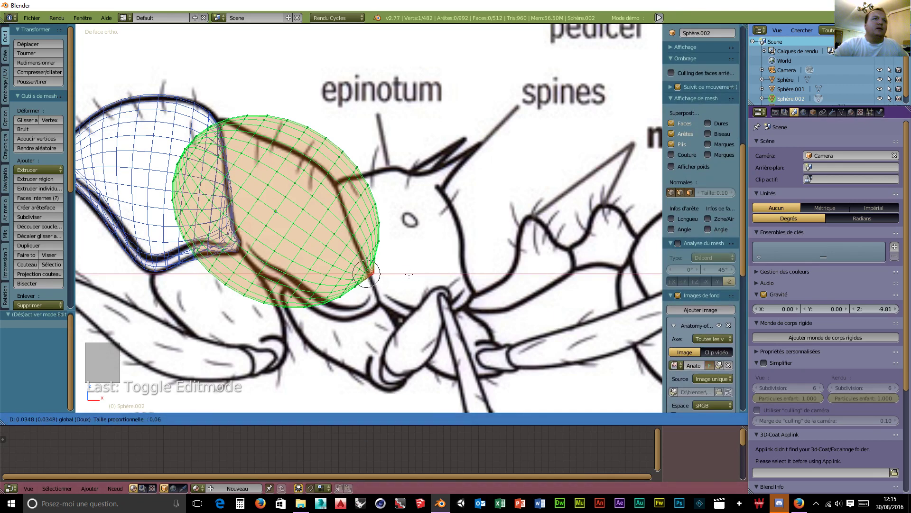
pyautogui.scroll(-4, 410, 279)
pyautogui.scroll(-1, 409, 279)
pyautogui.moveTo(409, 280); pyautogui.dragTo(415, 279)
pyautogui.scroll(-1, 416, 279)
# Lower the sphere's lower rear vertex about -0.155 along Z, using a larger proportional editing radius
pyautogui.press('g')
pyautogui.press('z')
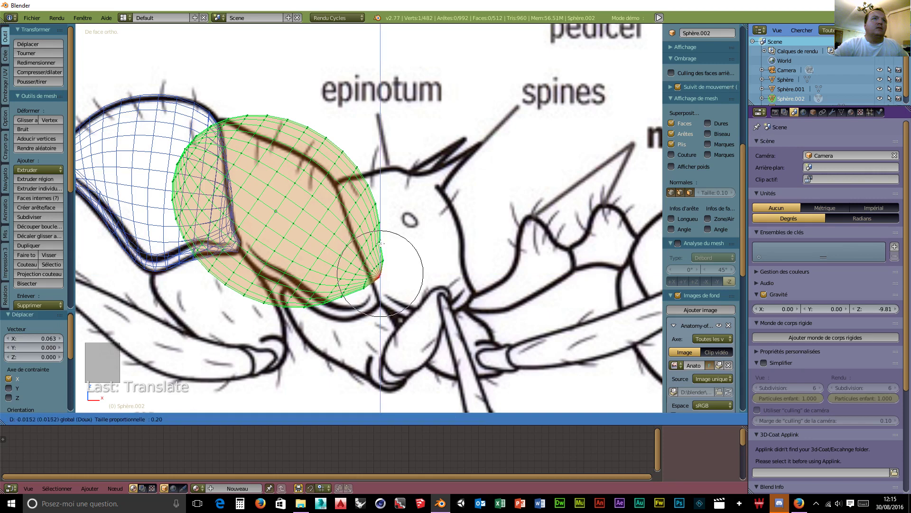
pyautogui.scroll(-5, 380, 269)
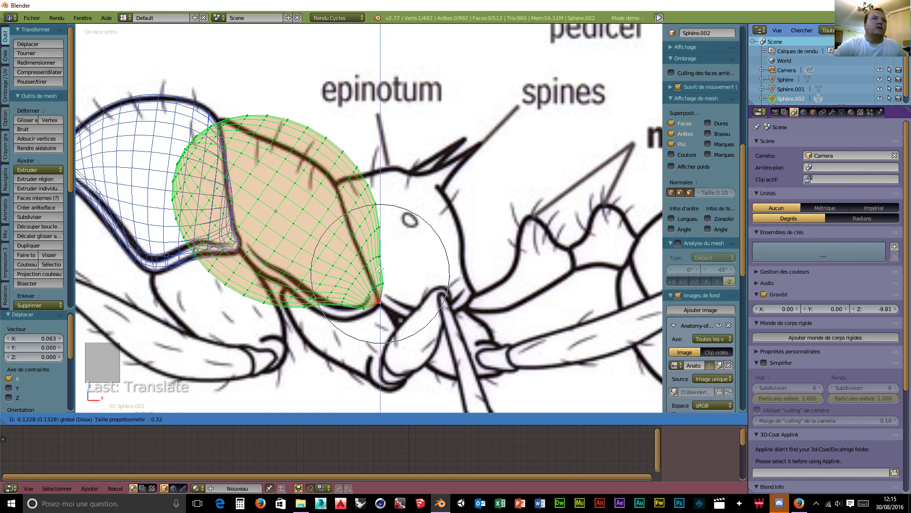
pyautogui.scroll(-3, 376, 275)
pyautogui.scroll(-1, 377, 275)
pyautogui.scroll(-2, 375, 274)
pyautogui.click(374, 273)
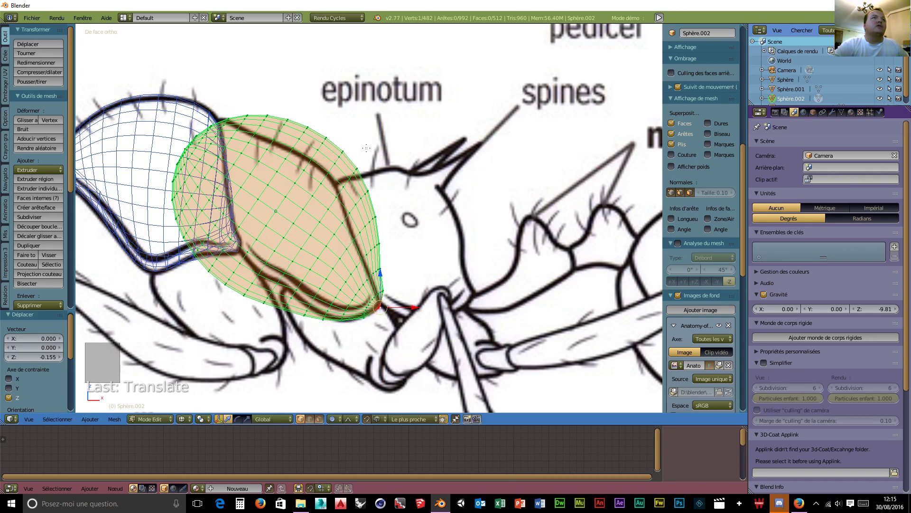
# Lower the upper rear vertex and shift it about -0.061 along X, and move the rear vertex below it about -0.013 along X
pyautogui.rightClick(343, 151)
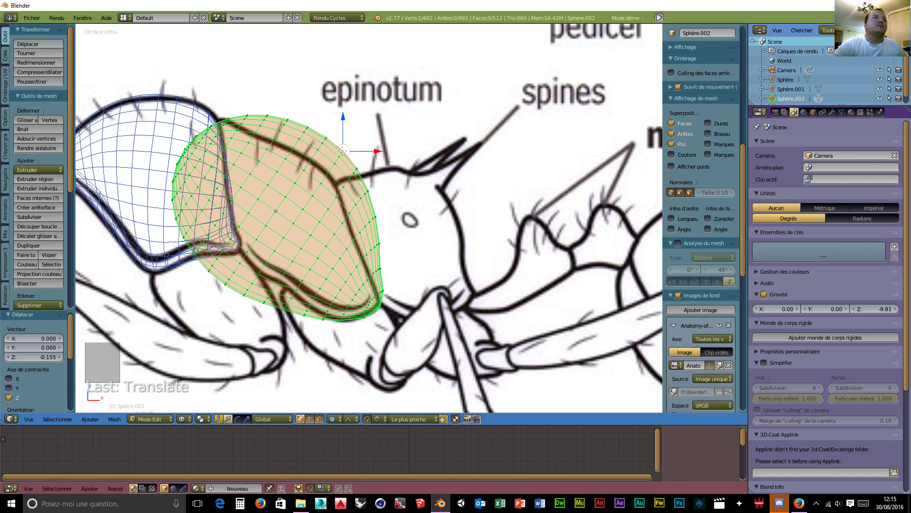
pyautogui.moveTo(343, 119); pyautogui.dragTo(340, 146)
pyautogui.moveTo(375, 176); pyautogui.dragTo(363, 177)
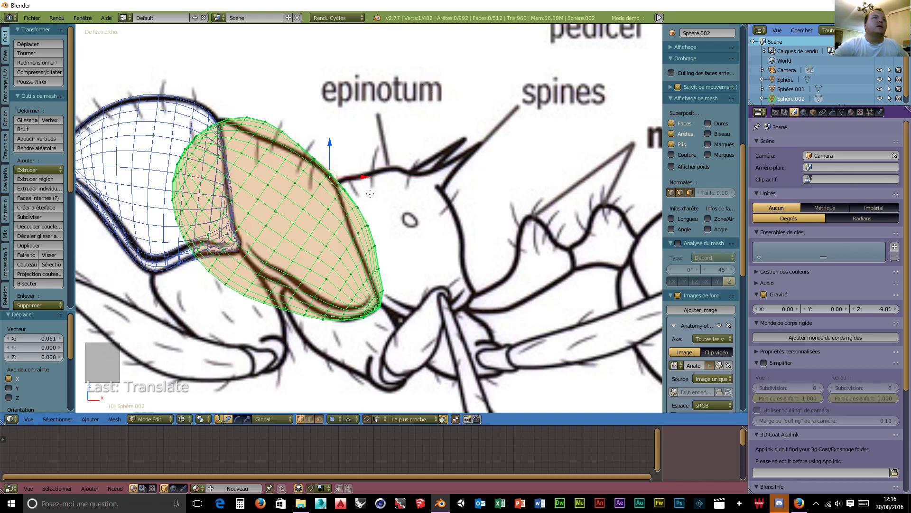
pyautogui.rightClick(358, 207)
pyautogui.moveTo(392, 208); pyautogui.dragTo(383, 222)
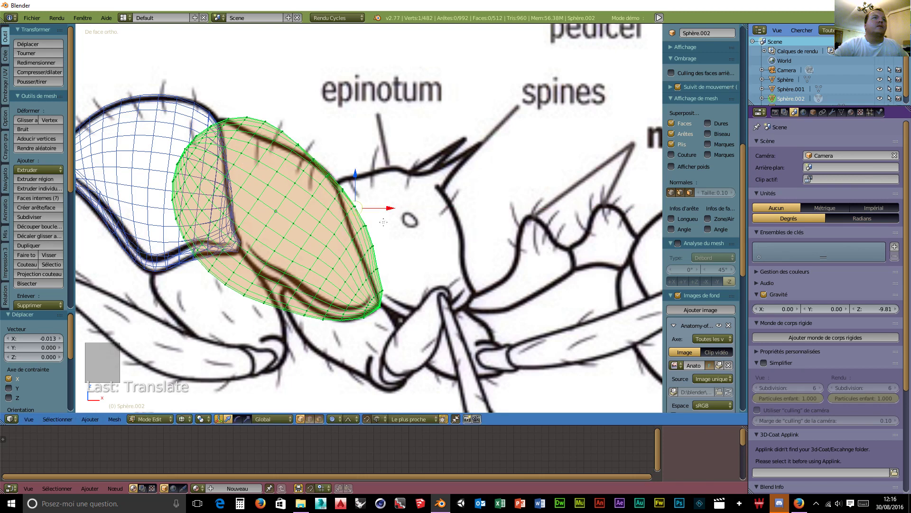
# Move the vertex on the lower half of the rear edge about -0.059 along X toward the drawn outline
pyautogui.rightClick(375, 245)
pyautogui.moveTo(407, 245); pyautogui.dragTo(391, 245)
pyautogui.scroll(3, 408, 245)
pyautogui.scroll(2, 405, 245)
pyautogui.scroll(-4, 400, 246)
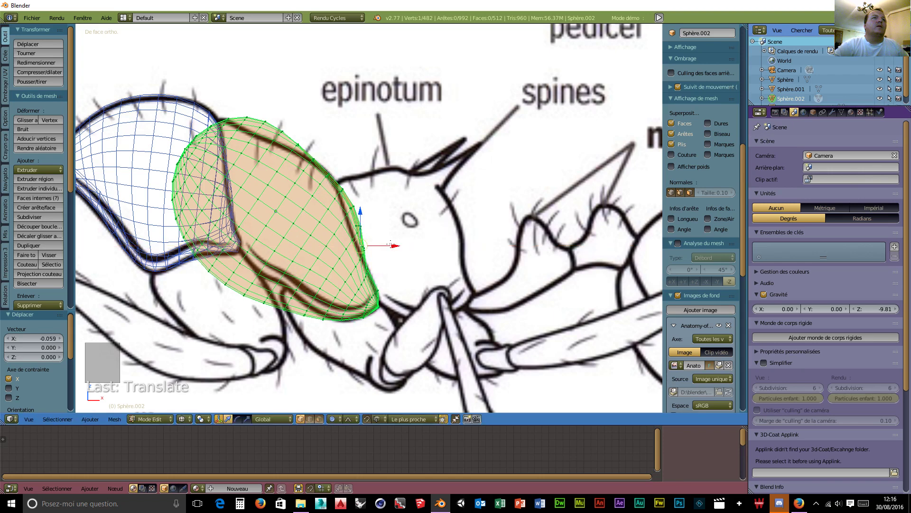
# Try shifting the vertex midway down the rear edge about -0.009 along X, and undo that move
pyautogui.rightClick(362, 225)
pyautogui.moveTo(394, 226)
pyautogui.mouseDown()
pyautogui.moveTo(381, 227)
pyautogui.moveTo(394, 229)
pyautogui.mouseUp()
pyautogui.scroll(-3, 393, 230)
pyautogui.scroll(-2, 394, 230)
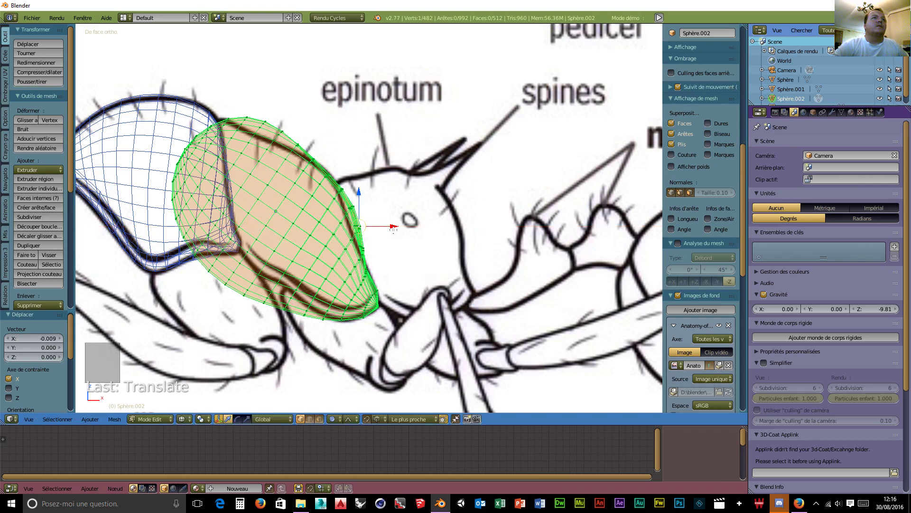
pyautogui.hotkey('ctrl', 'z')
# Examine the middle thorax mesh from other angles with solid shading
pyautogui.scroll(6, 370, 255)
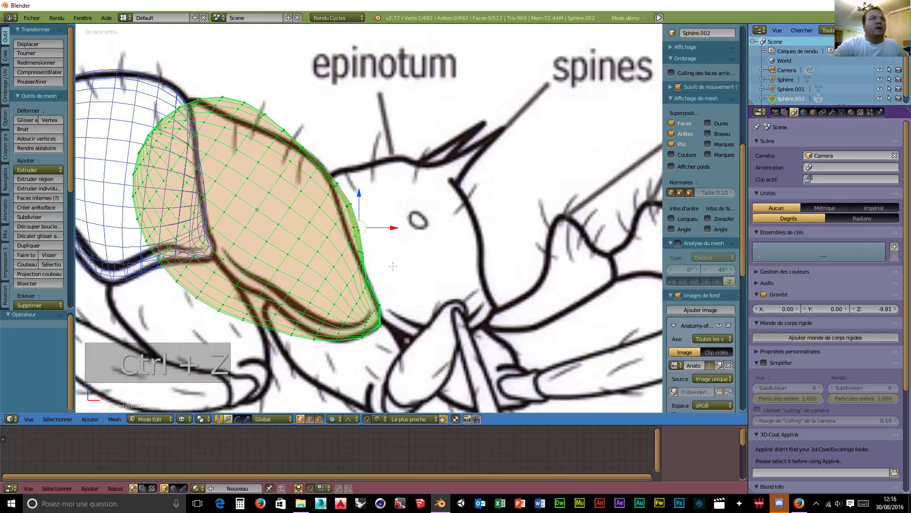
pyautogui.moveTo(370, 254); pyautogui.dragTo(297, 267, button='middle')
pyautogui.scroll(-6, 396, 272)
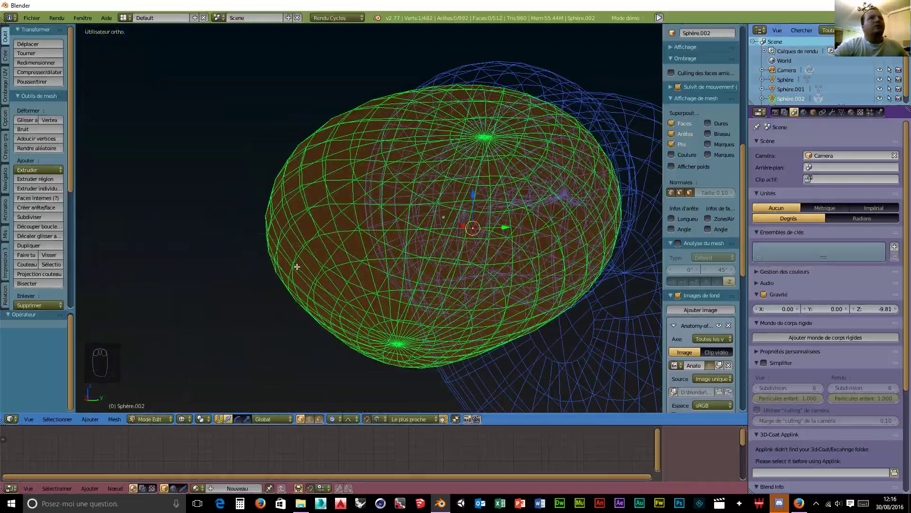
pyautogui.moveTo(371, 208); pyautogui.dragTo(545, 215, button='middle')
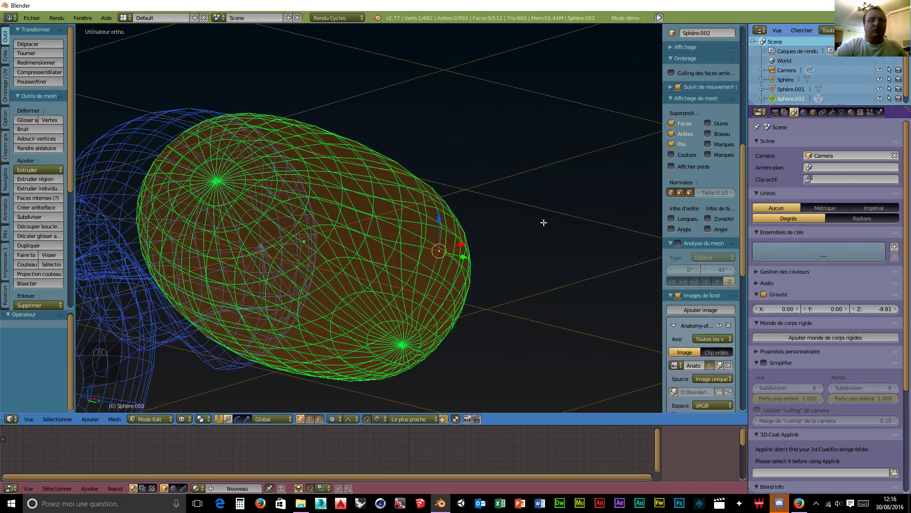
pyautogui.click(186, 419)
pyautogui.click(204, 385)
# Select a rear surface vertex, return to the front wireframe view, and move it about -0.048 along X
pyautogui.click(376, 218)
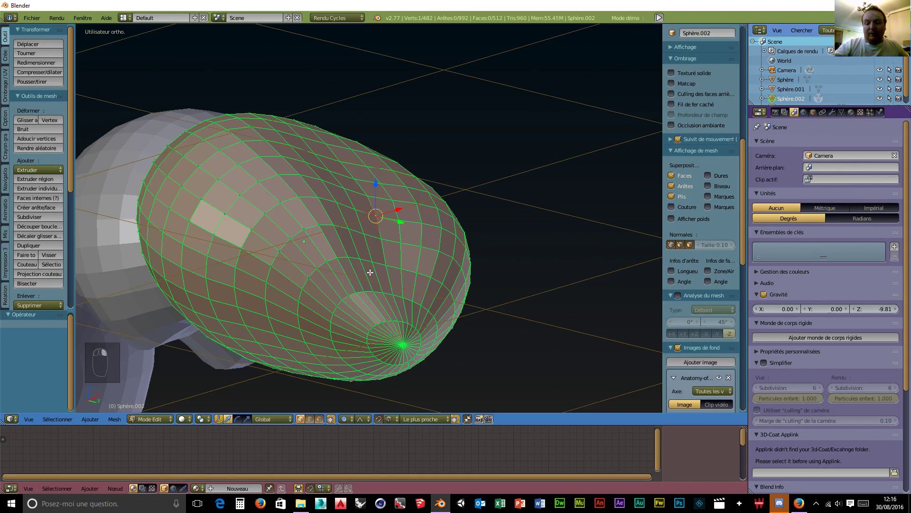
pyautogui.press('KP_1')
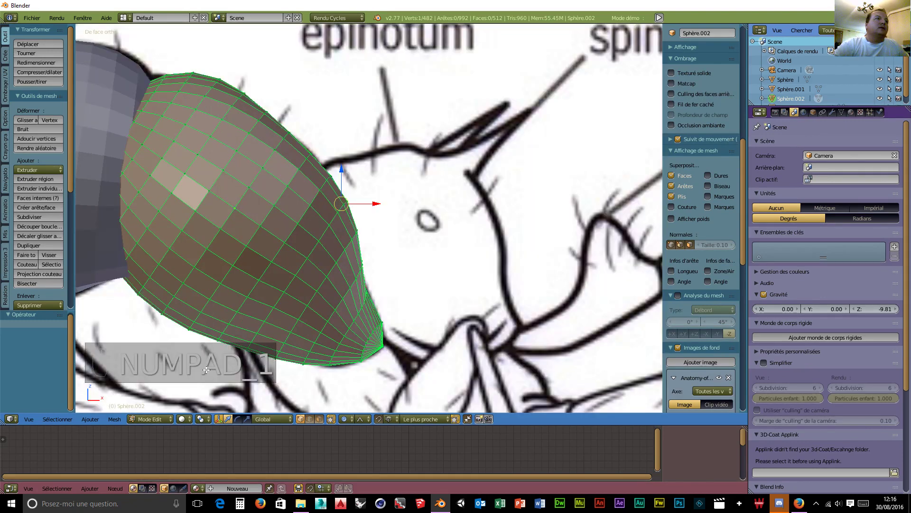
pyautogui.click(153, 419)
pyautogui.click(182, 419)
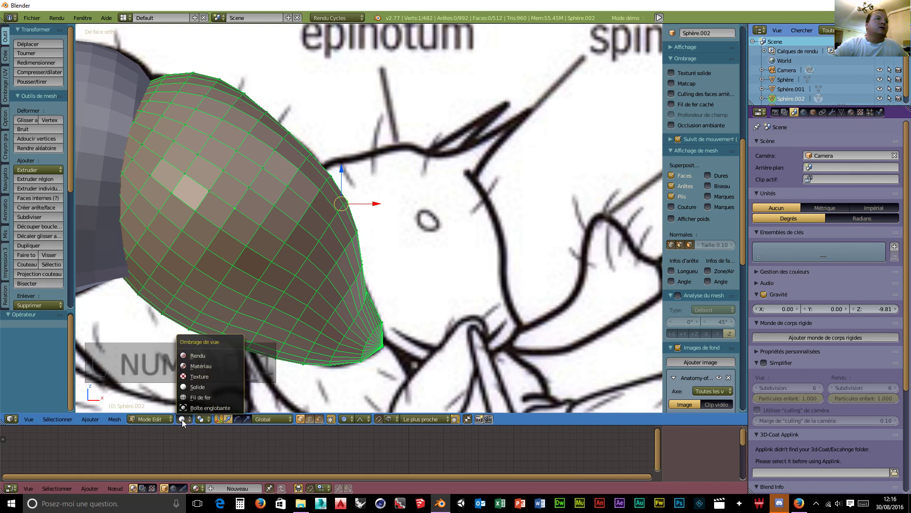
pyautogui.click(201, 396)
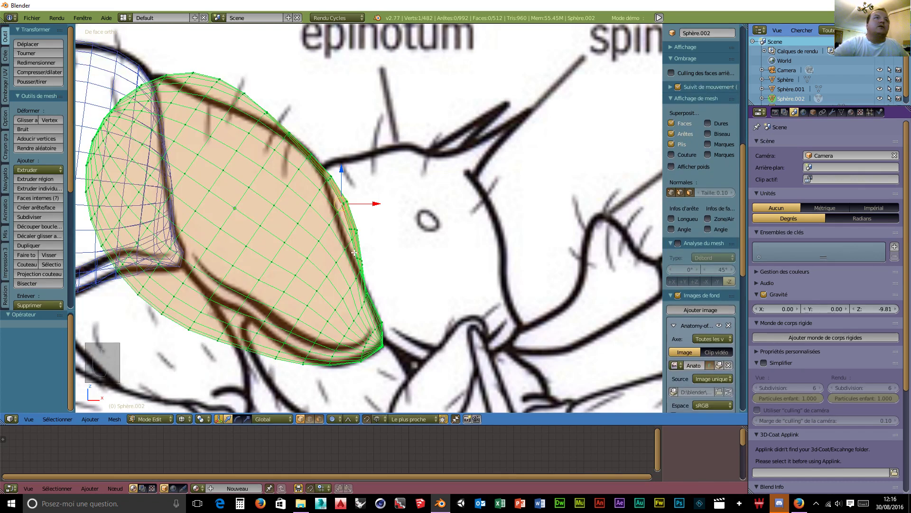
pyautogui.moveTo(375, 203); pyautogui.dragTo(361, 206)
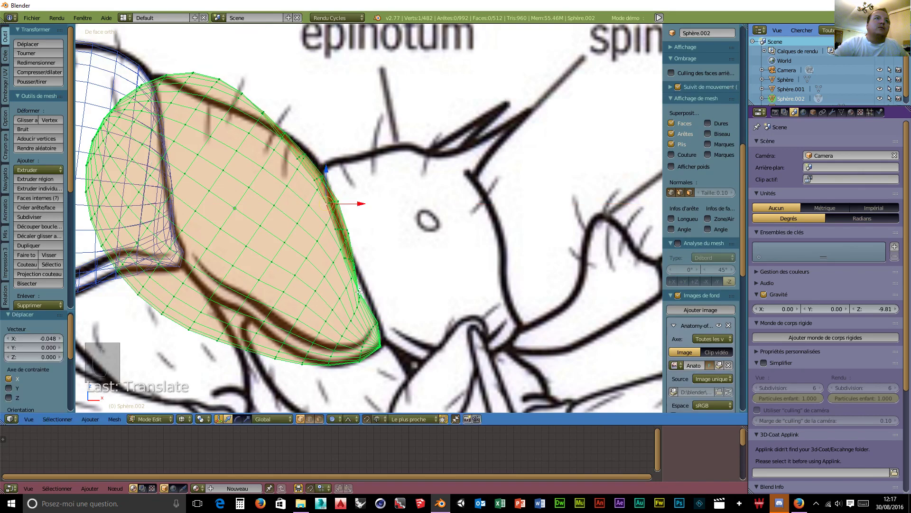
# Move the rear edge vertex just above the lower tip about 0.021 along X in front view
pyautogui.rightClick(359, 292)
pyautogui.moveTo(382, 295); pyautogui.dragTo(440, 256, button='middle')
pyautogui.click(389, 273)
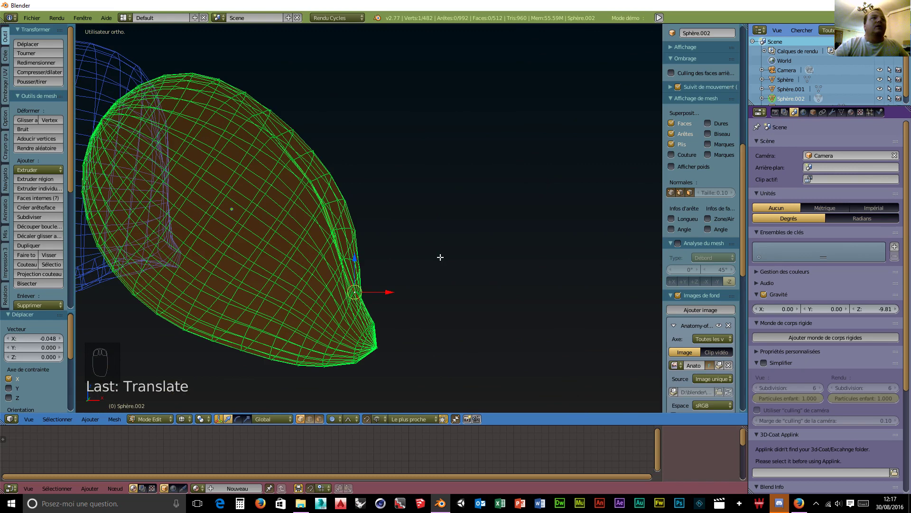
pyautogui.press('KP_1')
pyautogui.moveTo(397, 290); pyautogui.dragTo(402, 288)
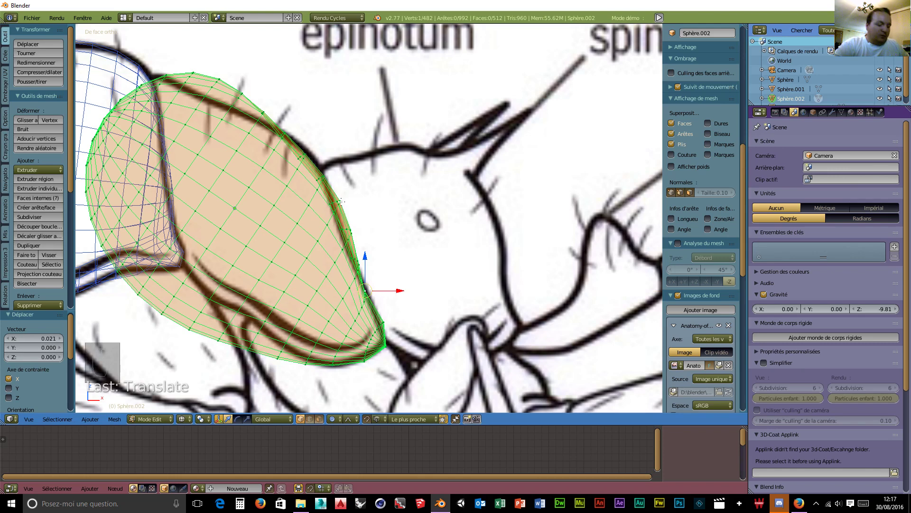
# Circle-select the vertices along the middle of the rear edge and move them about -0.017 along X
pyautogui.press('c')
pyautogui.click(348, 196)
pyautogui.moveTo(348, 196); pyautogui.dragTo(360, 227)
pyautogui.press('g')
pyautogui.press('x')
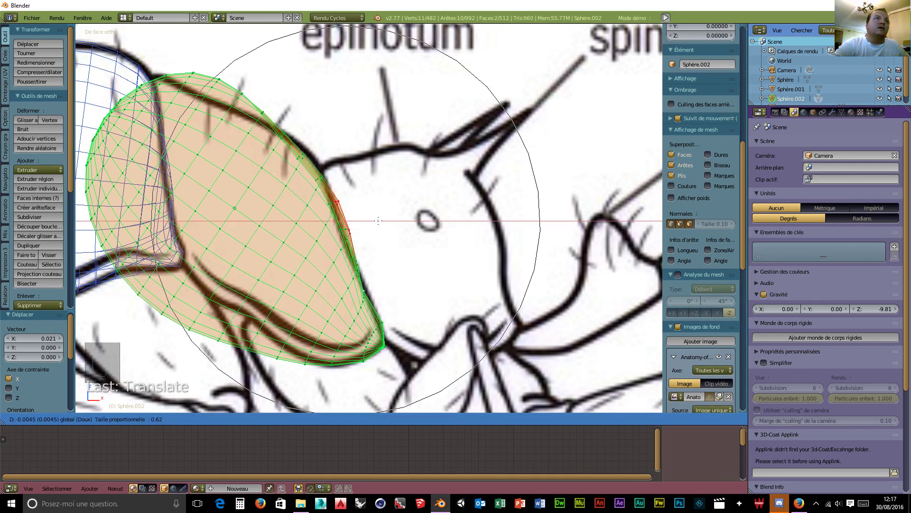
pyautogui.click(375, 221)
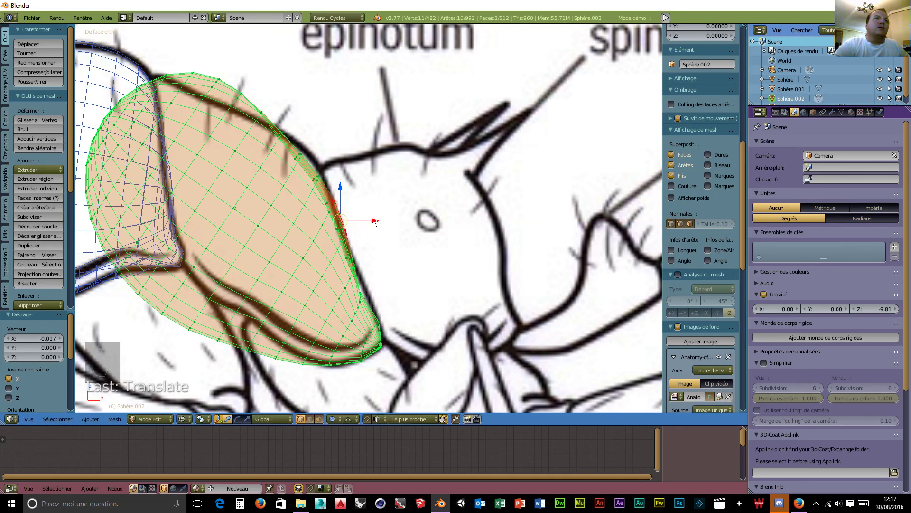
# Nudge the selected rear edge vertices about 0.002 along X with the proportional editing radius reduced to about 0.20
pyautogui.press('g')
pyautogui.press('x')
pyautogui.scroll(8, 374, 222)
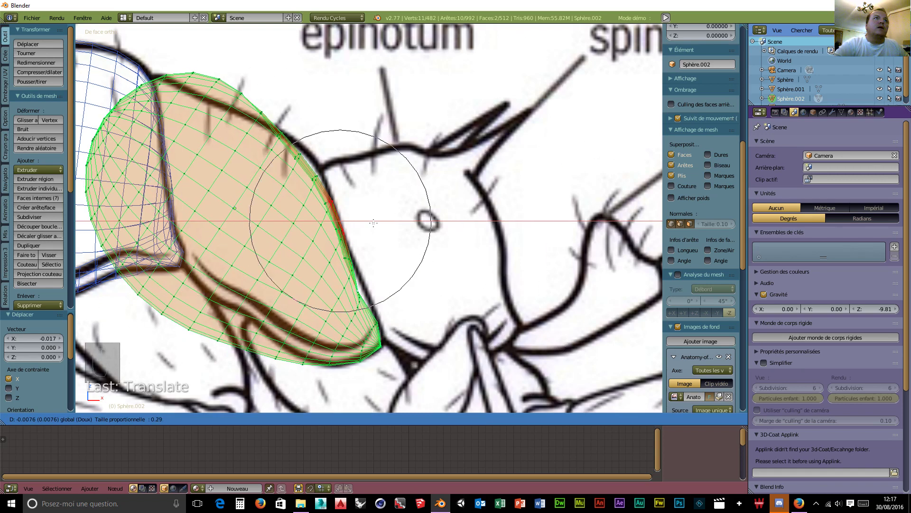
pyautogui.scroll(4, 374, 222)
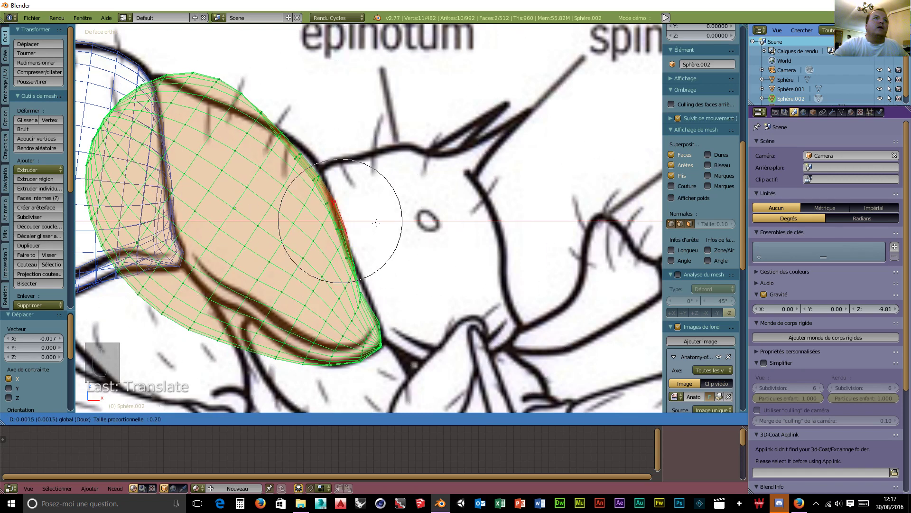
pyautogui.click(386, 279)
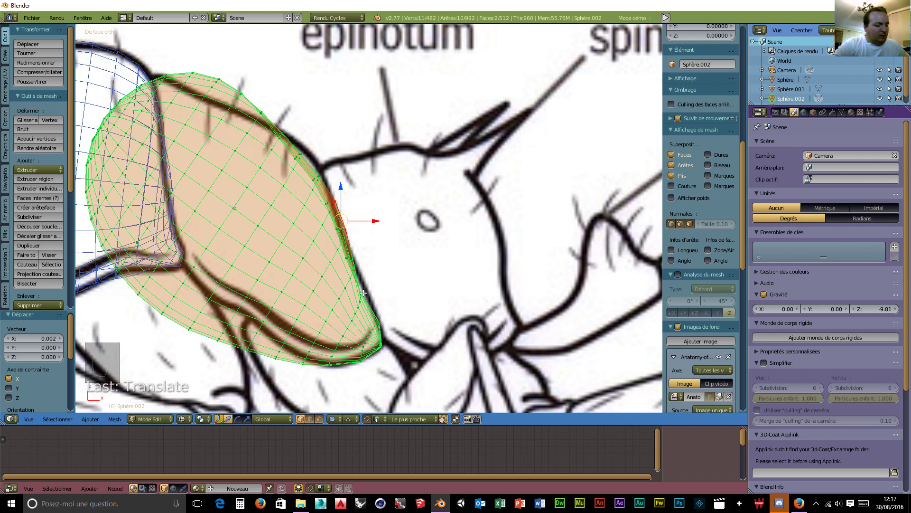
# Replace the selection with the rear edge vertices just above the lower tip and move them about 0.015 along X
pyautogui.press('a')
pyautogui.press('c')
pyautogui.click(366, 289)
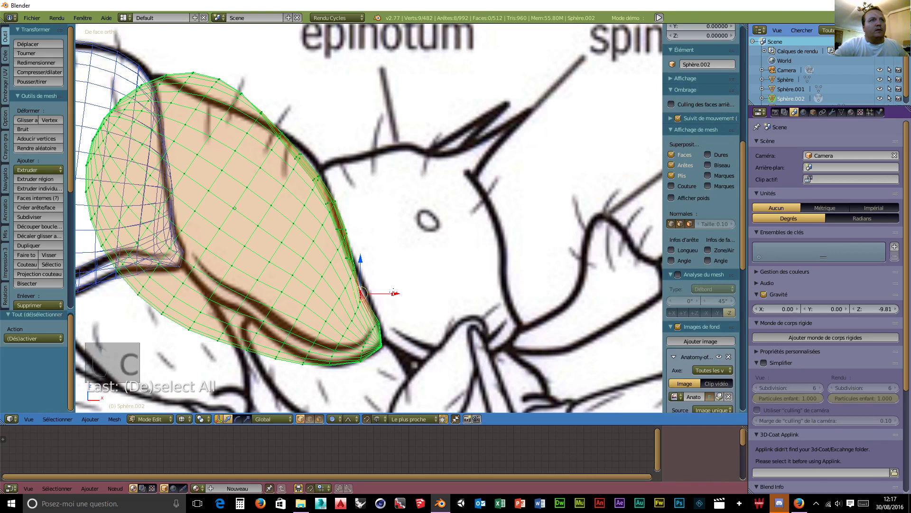
pyautogui.press('g')
pyautogui.press('x')
pyautogui.click(399, 292)
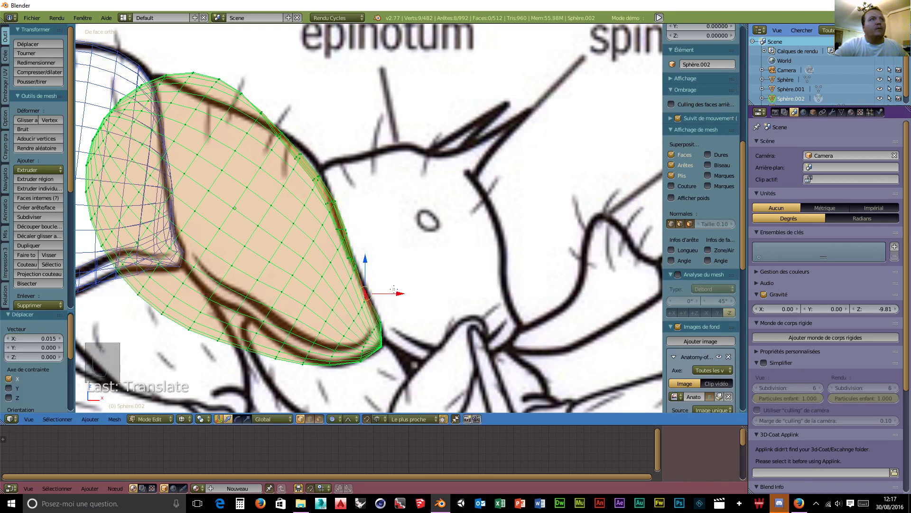
# Lower the vertex on the segment's upper front curve about -0.073 along Z with a larger proportional editing radius
pyautogui.rightClick(219, 77)
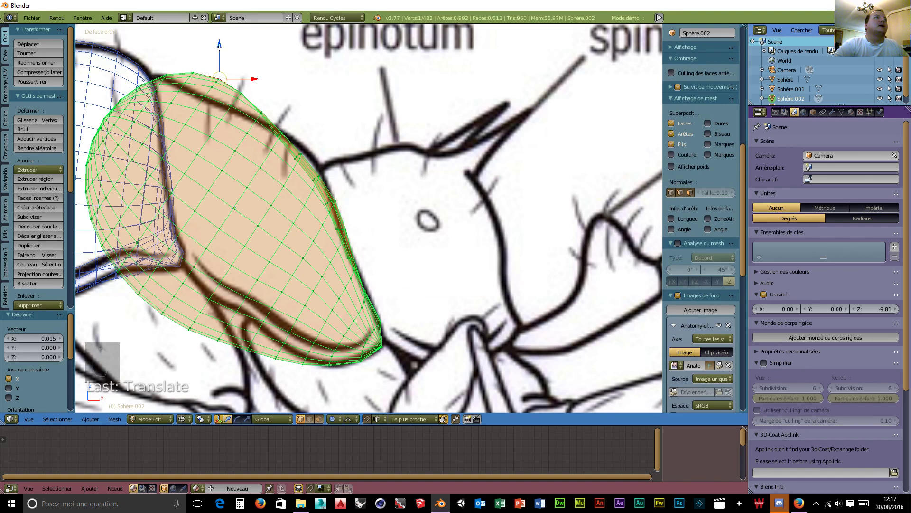
pyautogui.press('g')
pyautogui.press('z')
pyautogui.scroll(-6, 212, 55)
pyautogui.scroll(-6, 211, 59)
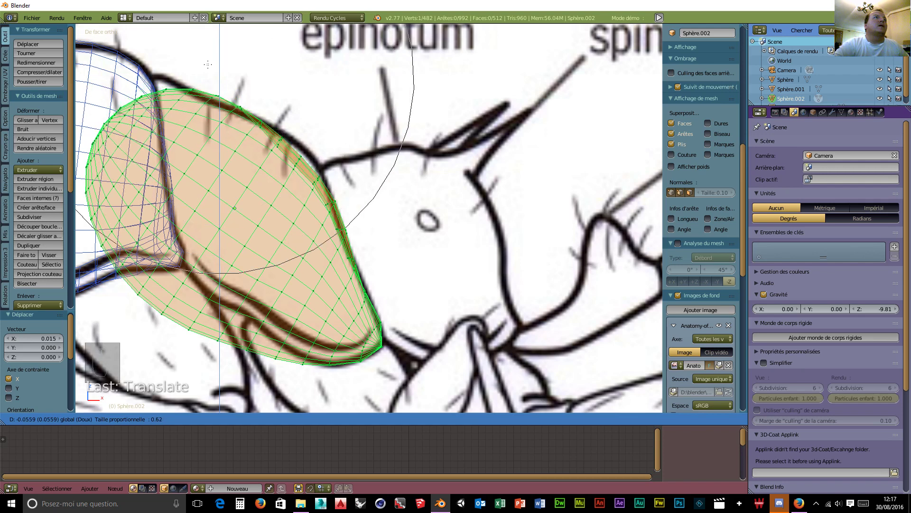
pyautogui.click(227, 108)
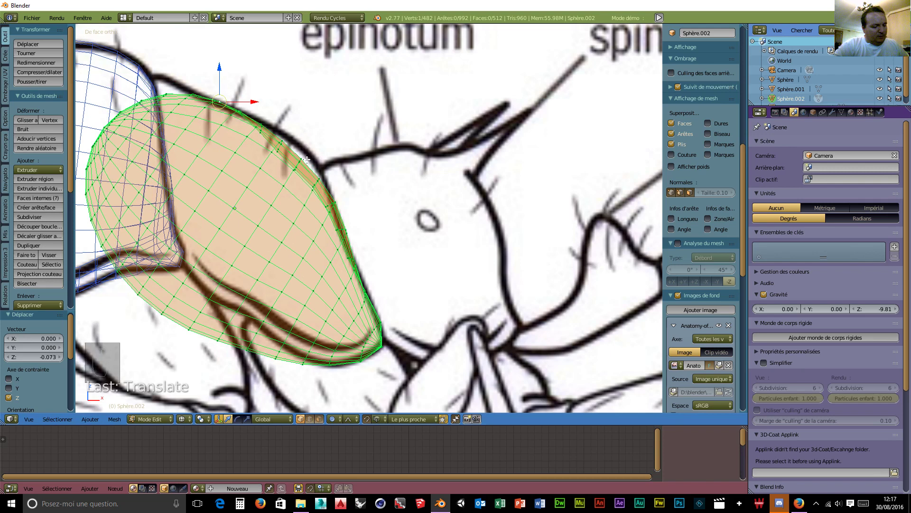
# Try raising the circle-selected upper rear vertices about 0.006 along Z with a smaller proportional radius, and undo the move
pyautogui.press('c')
pyautogui.moveTo(283, 143)
pyautogui.mouseDown()
pyautogui.moveTo(319, 189)
pyautogui.moveTo(329, 171)
pyautogui.mouseUp()
pyautogui.press('g')
pyautogui.press('z')
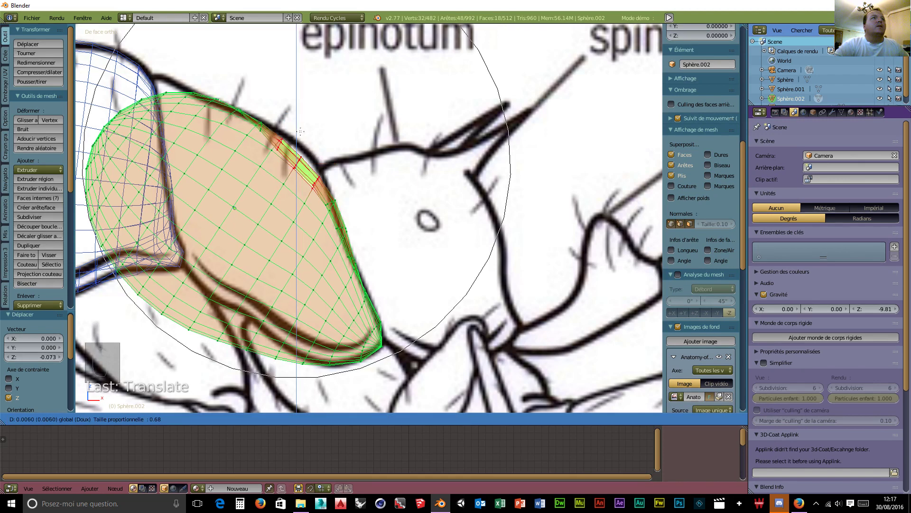
pyautogui.scroll(4, 305, 132)
pyautogui.scroll(10, 304, 132)
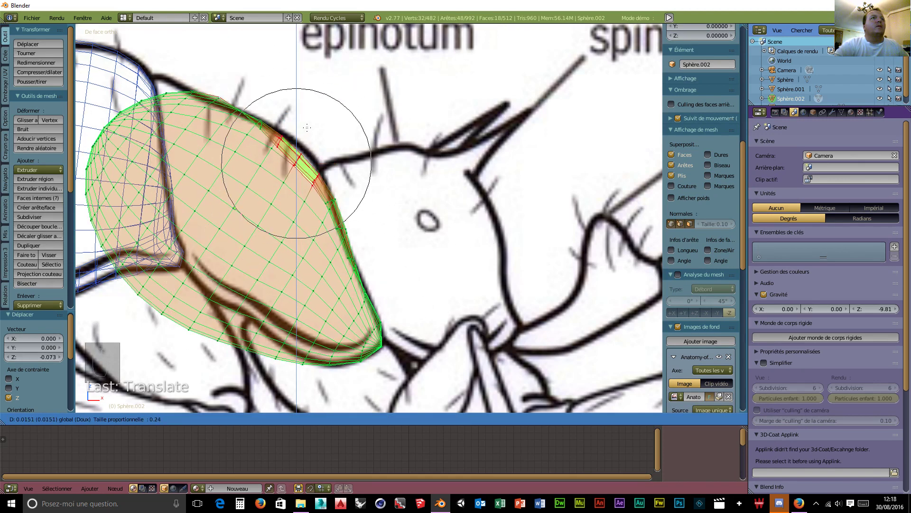
pyautogui.scroll(6, 308, 127)
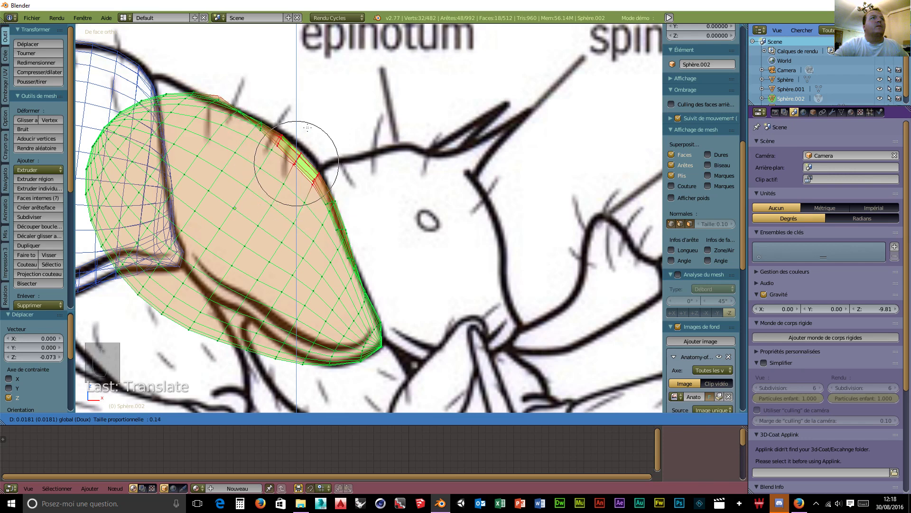
pyautogui.click(307, 118)
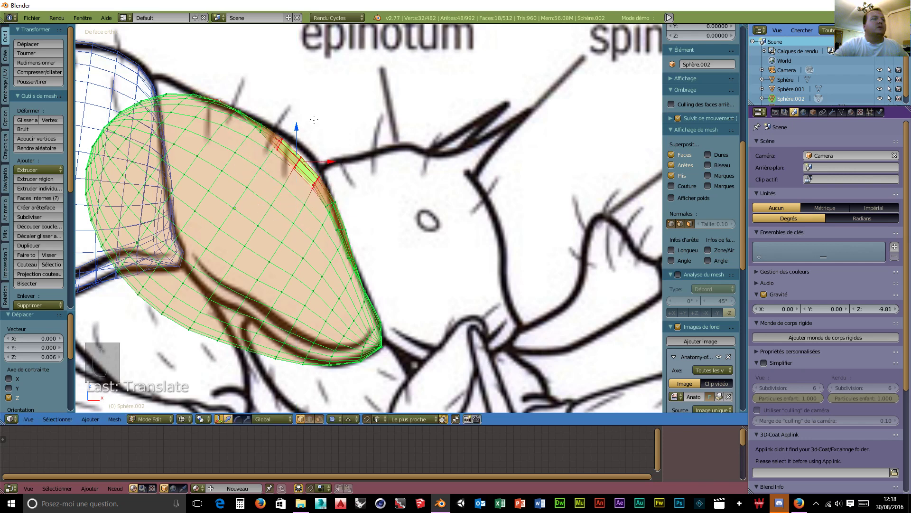
pyautogui.hotkey('ctrl', 'z')
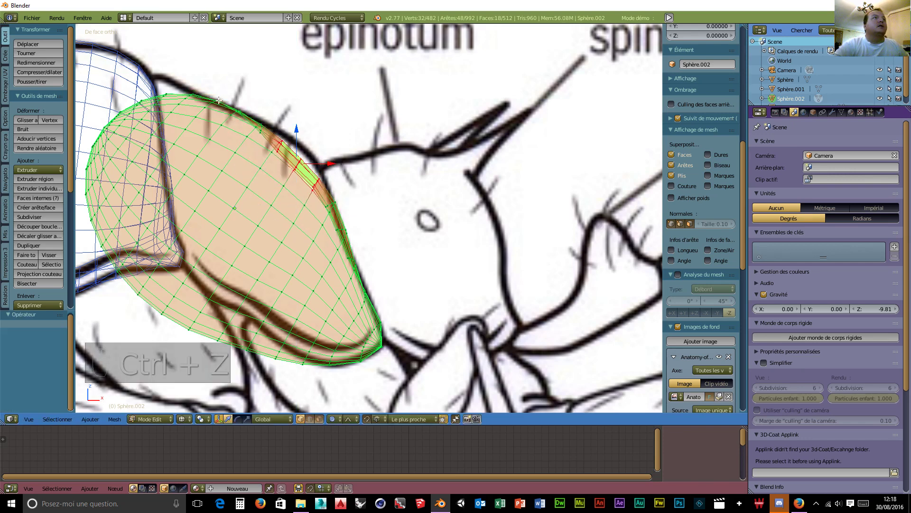
# Replace the selection with the vertices along the segment's upper rear curve and move them about 0.035 along X with proportional editing
pyautogui.press('a')
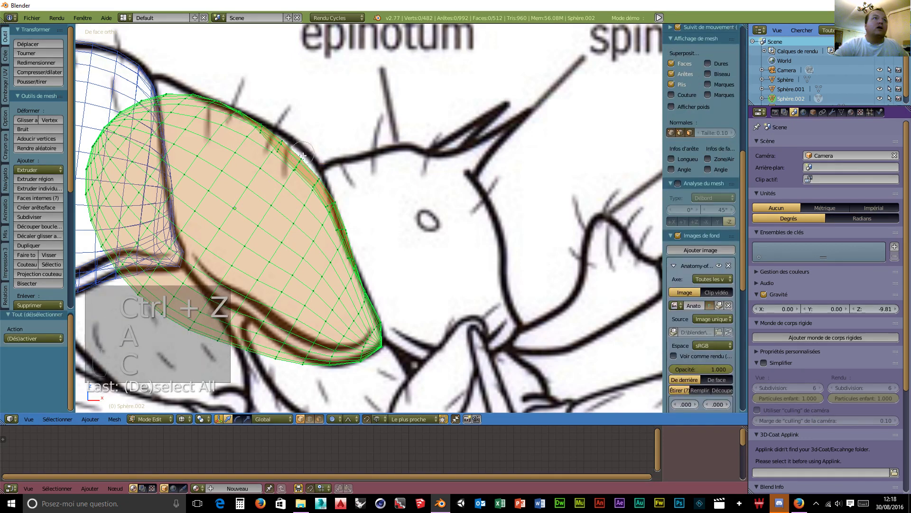
pyautogui.press('c')
pyautogui.moveTo(267, 122); pyautogui.dragTo(326, 176)
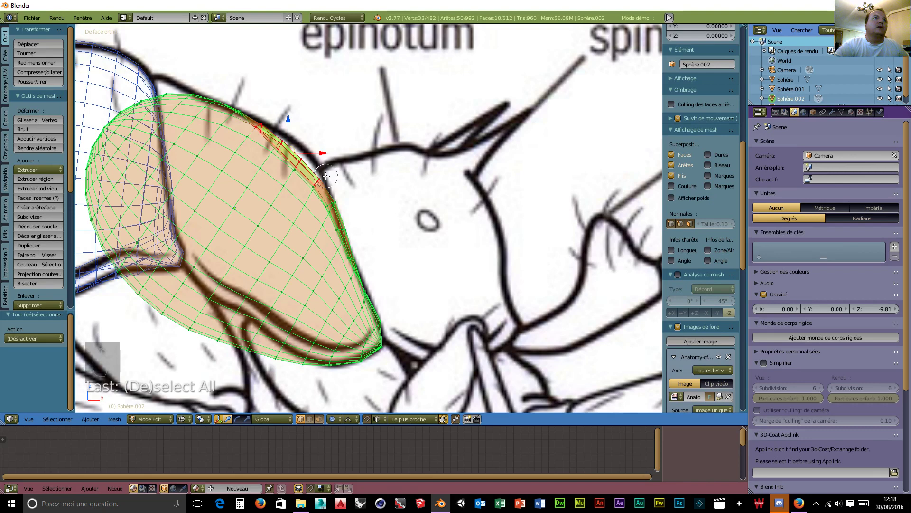
pyautogui.rightClick(341, 161)
pyautogui.moveTo(322, 153); pyautogui.dragTo(329, 153)
pyautogui.scroll(1, 330, 152)
pyautogui.moveTo(330, 153); pyautogui.dragTo(333, 151)
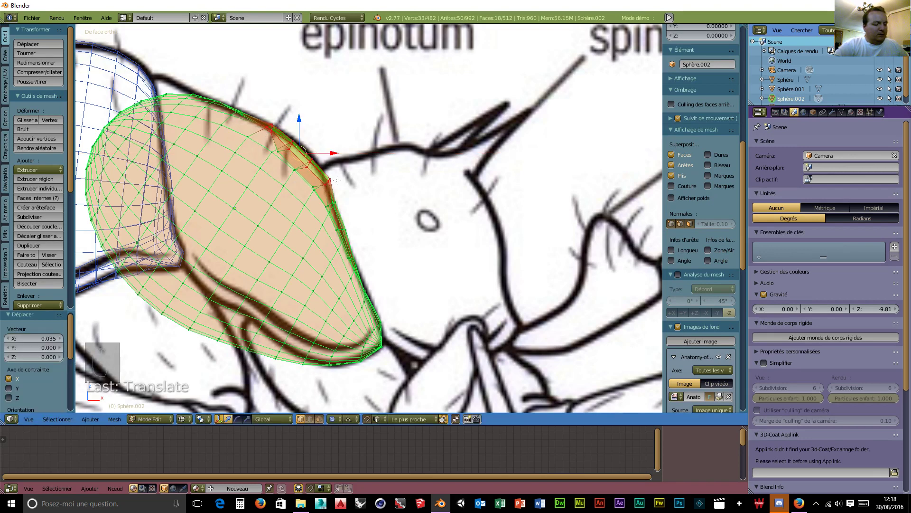
pyautogui.press('c')
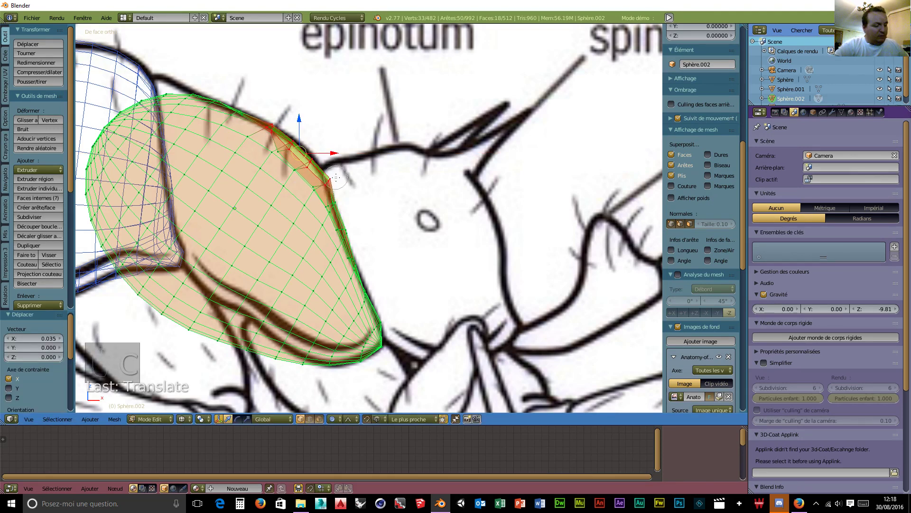
pyautogui.middleClick(334, 180)
pyautogui.rightClick(334, 180)
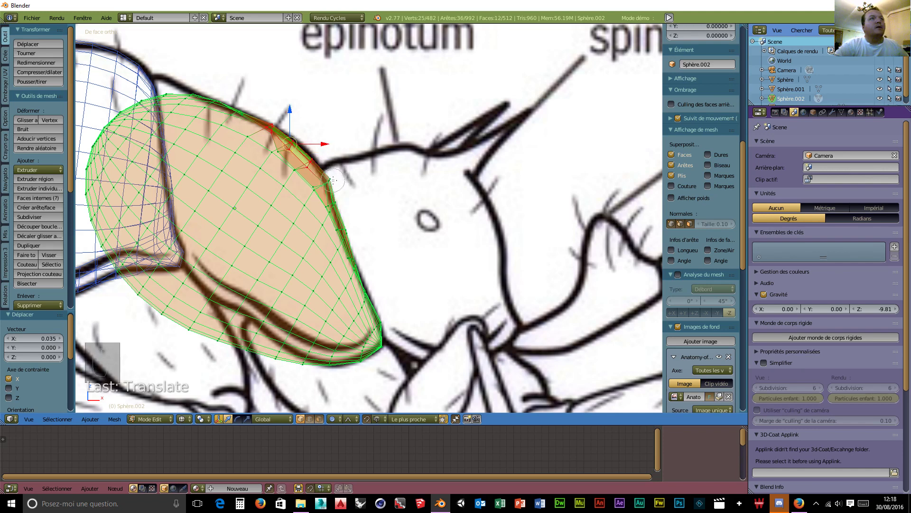
pyautogui.click(323, 144)
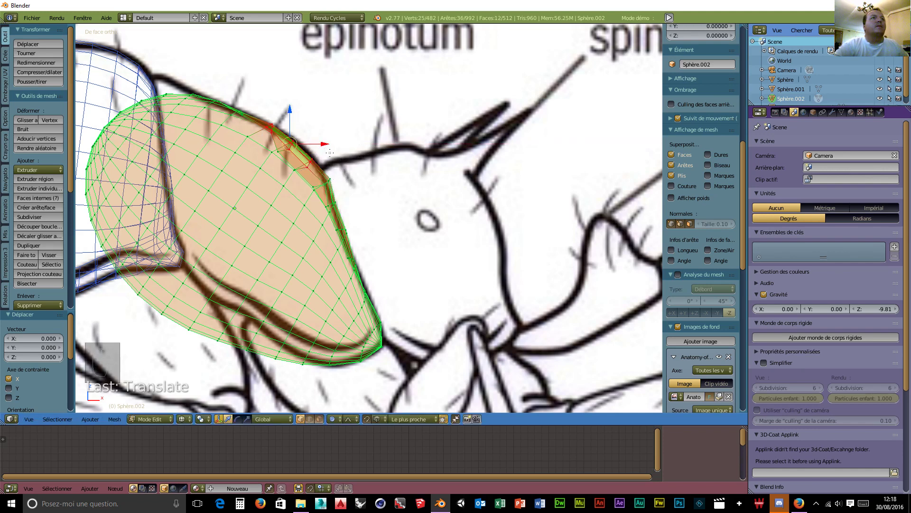
# Replace the selection with the vertices at the segment's upper rear corner and move them about -0.017 along X
pyautogui.press('a')
pyautogui.press('c')
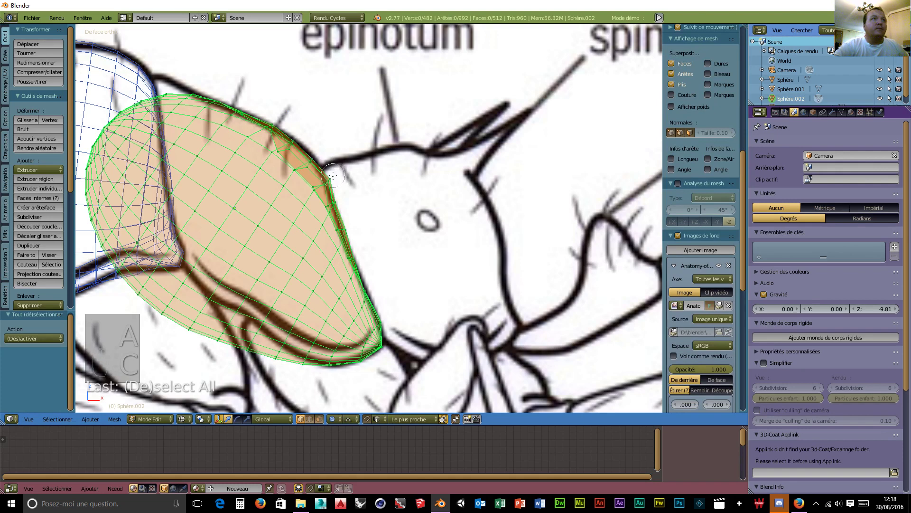
pyautogui.click(332, 173)
pyautogui.rightClick(332, 173)
pyautogui.moveTo(364, 181); pyautogui.dragTo(358, 181)
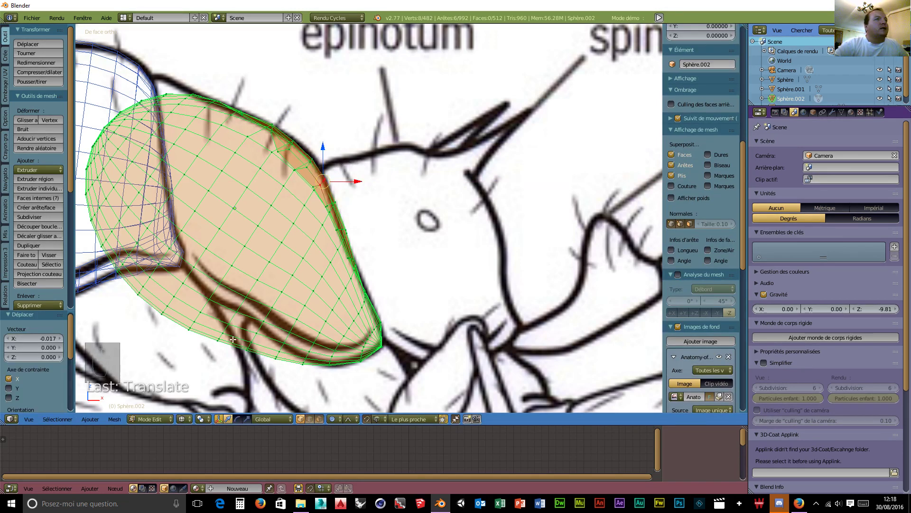
# Raise the vertex on the segment's lower front outline about 0.163 along Z with an adjusted proportional editing radius
pyautogui.rightClick(161, 313)
pyautogui.moveTo(162, 283); pyautogui.dragTo(183, 232)
pyautogui.scroll(6, 163, 274)
pyautogui.scroll(-20, 163, 274)
pyautogui.scroll(-4, 168, 266)
pyautogui.scroll(-1, 180, 238)
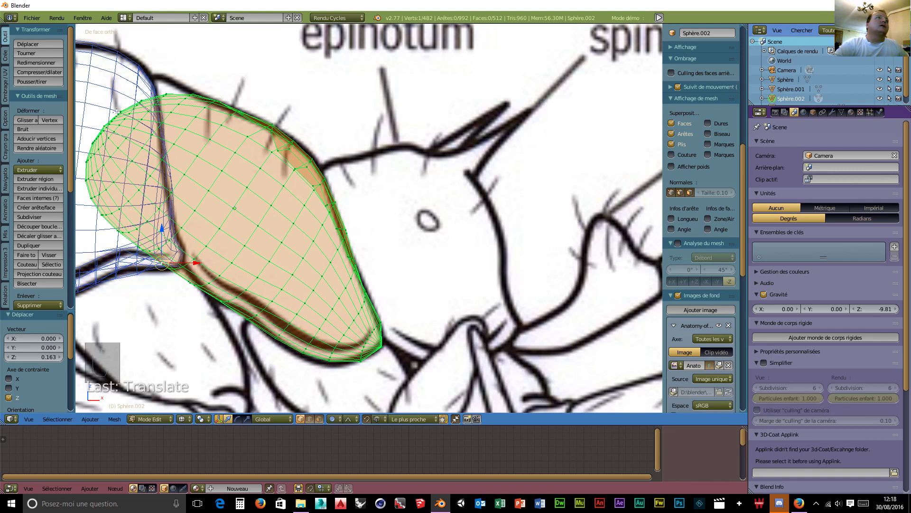
# Raise the vertex on the segment's upper front curve about 0.130 along Z with the proportional editing radius at about 0.35
pyautogui.rightClick(102, 125)
pyautogui.press('g')
pyautogui.press('z')
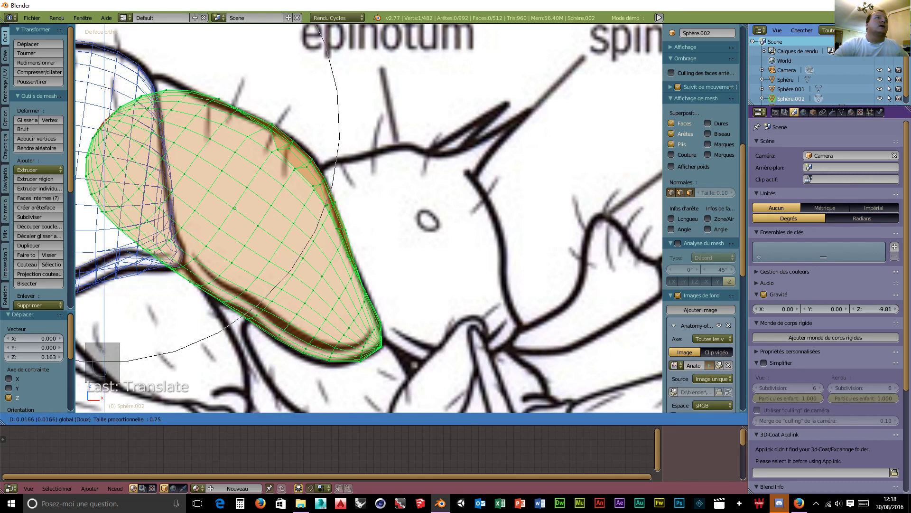
pyautogui.scroll(9, 105, 84)
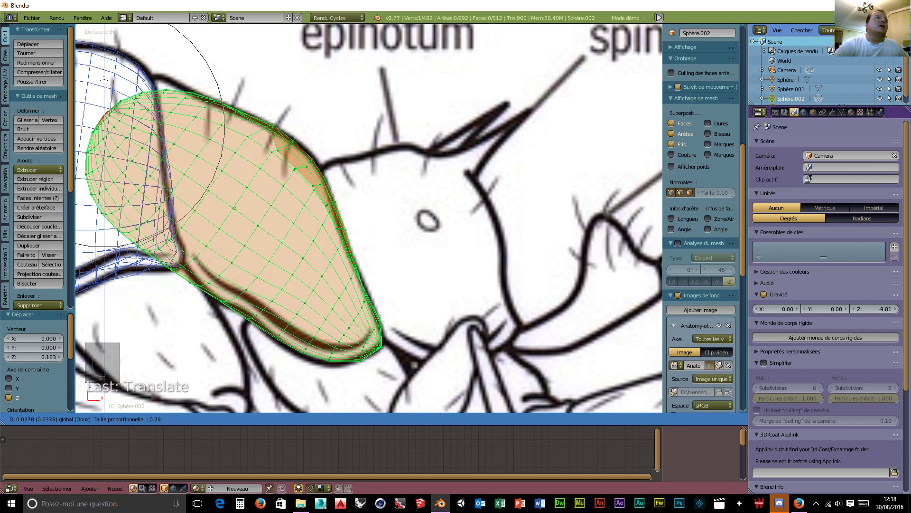
pyautogui.scroll(-1, 104, 67)
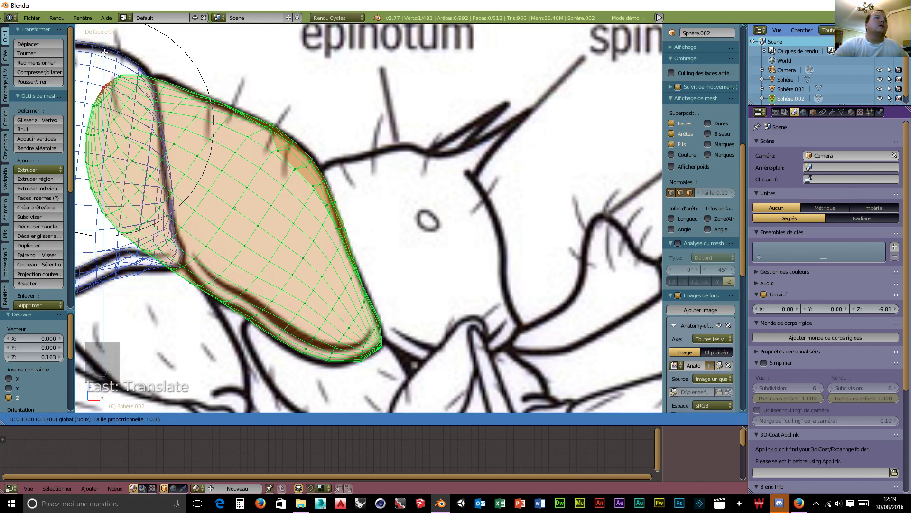
pyautogui.click(105, 51)
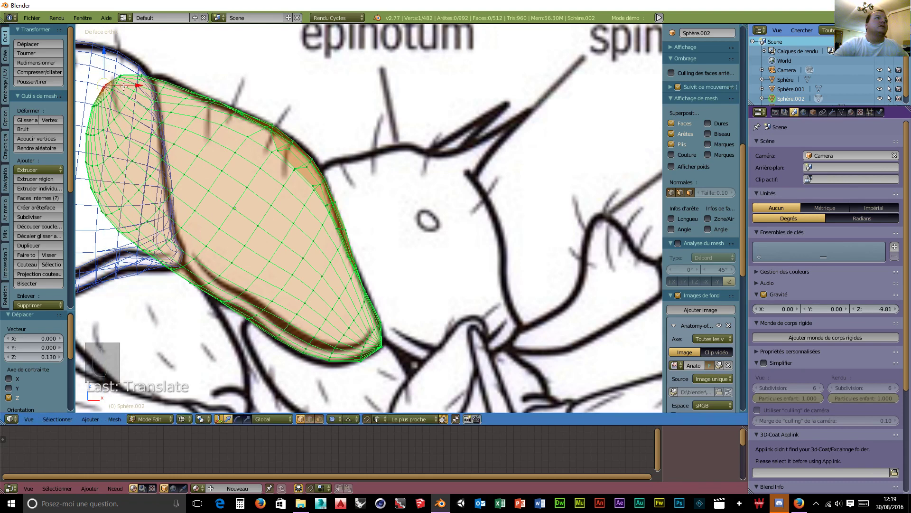
# Move the vertex on the segment's lower front edge about 0.054 along X with the proportional editing radius enlarged to about 0.91
pyautogui.rightClick(143, 250)
pyautogui.press('g')
pyautogui.scroll(-3, 176, 246)
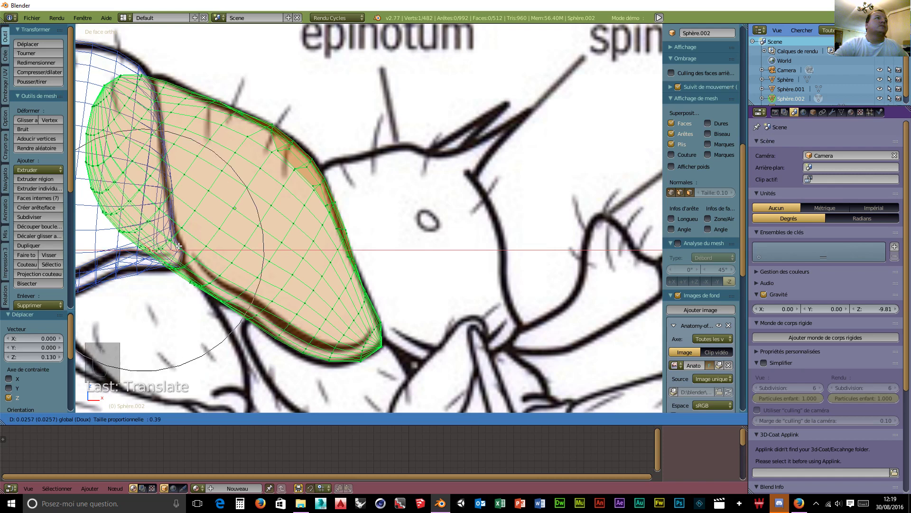
pyautogui.scroll(-5, 185, 238)
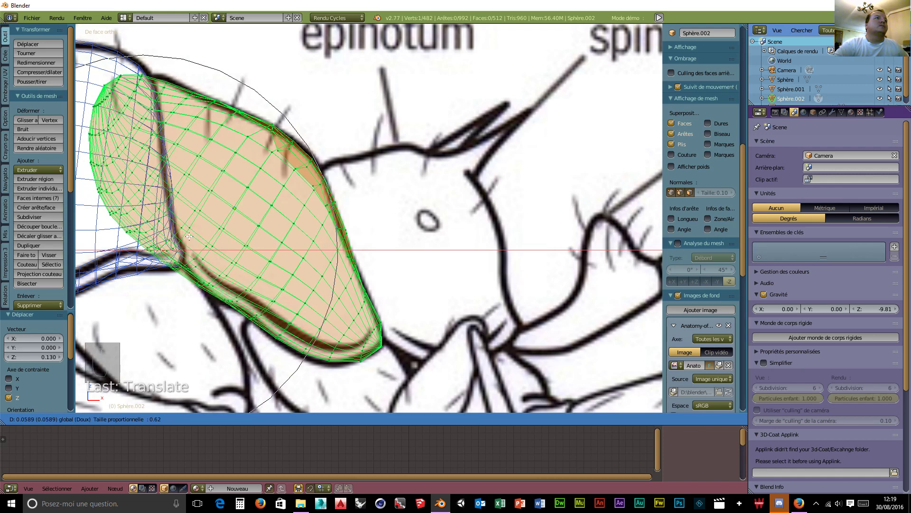
pyautogui.scroll(-1, 189, 236)
pyautogui.scroll(-1, 188, 236)
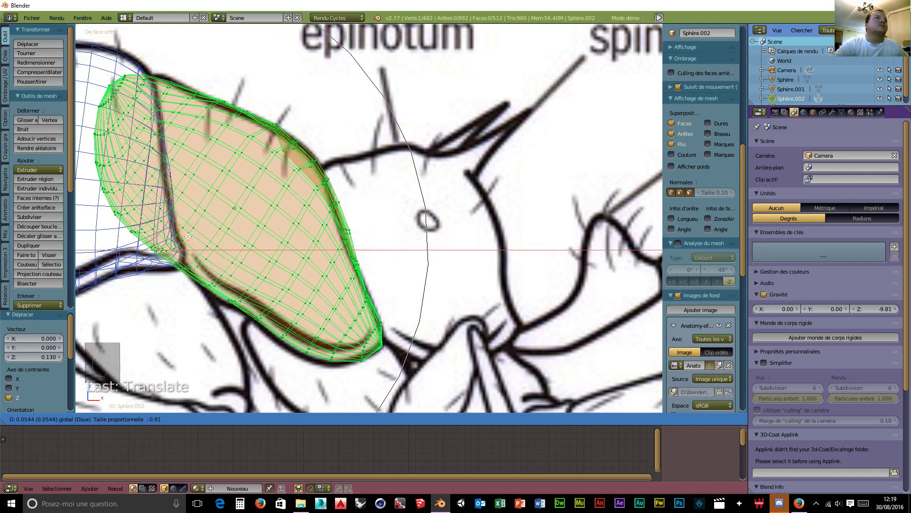
pyautogui.click(188, 237)
# Return to the front view of the whole ant and switch the middle thorax segment to Object Mode
pyautogui.scroll(-3, 188, 236)
pyautogui.moveTo(190, 237); pyautogui.dragTo(330, 306, button='middle')
pyautogui.scroll(-5, 356, 290)
pyautogui.press('KP_1')
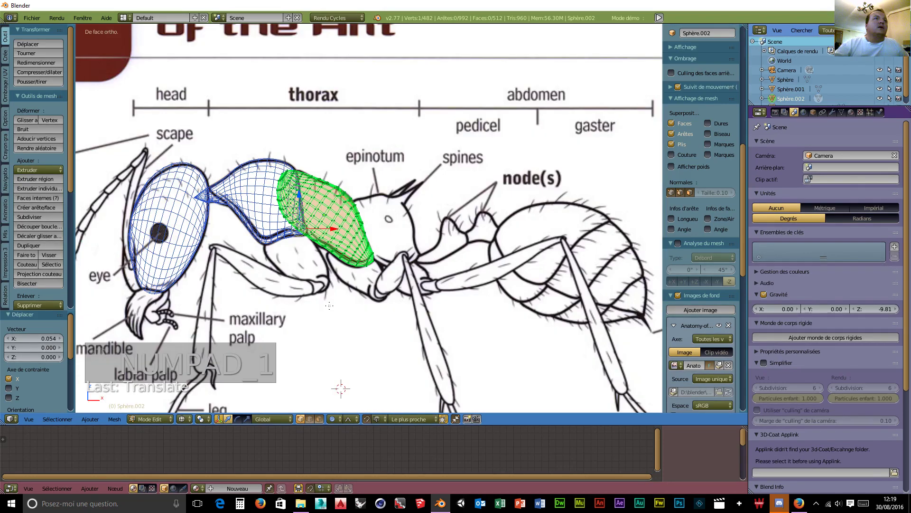
pyautogui.click(155, 421)
pyautogui.click(155, 411)
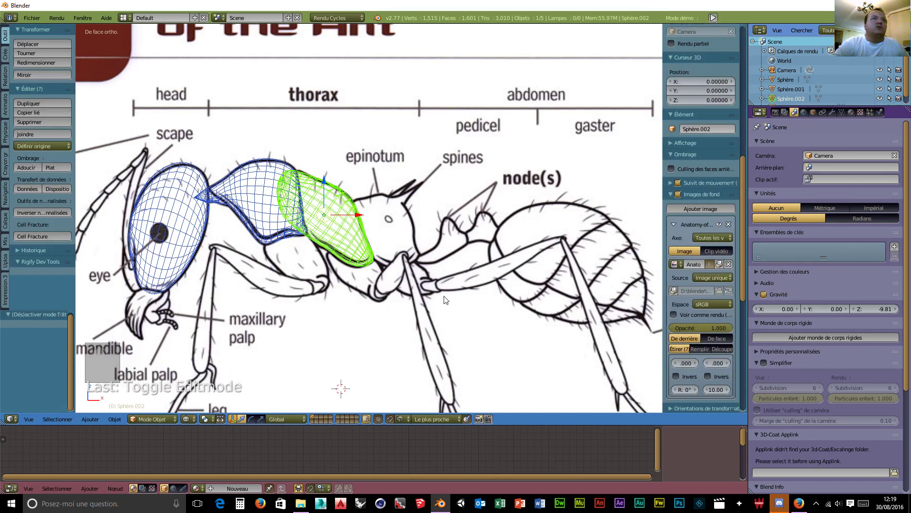
# Add a UV sphere for the epinotum and raise it about 1.185 along Z
pyautogui.scroll(2, 446, 299)
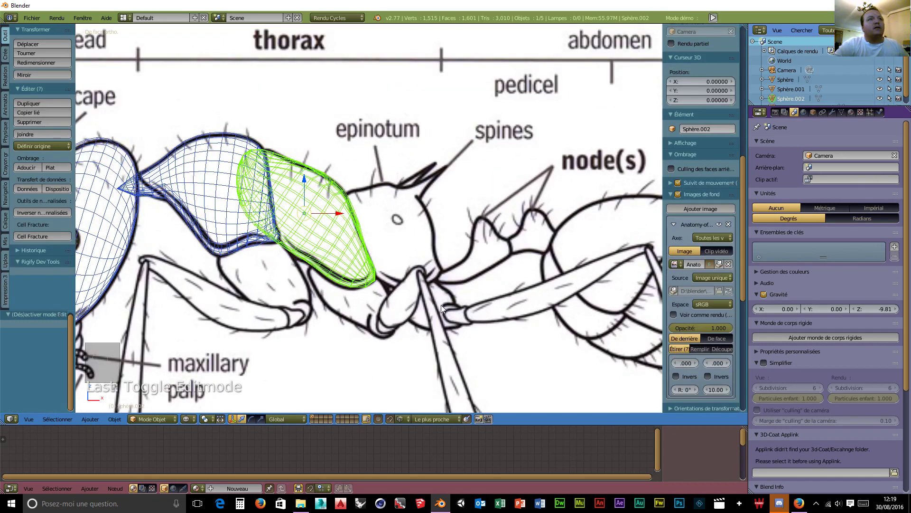
pyautogui.hotkey('shift', 'a')
pyautogui.moveTo(440, 304)
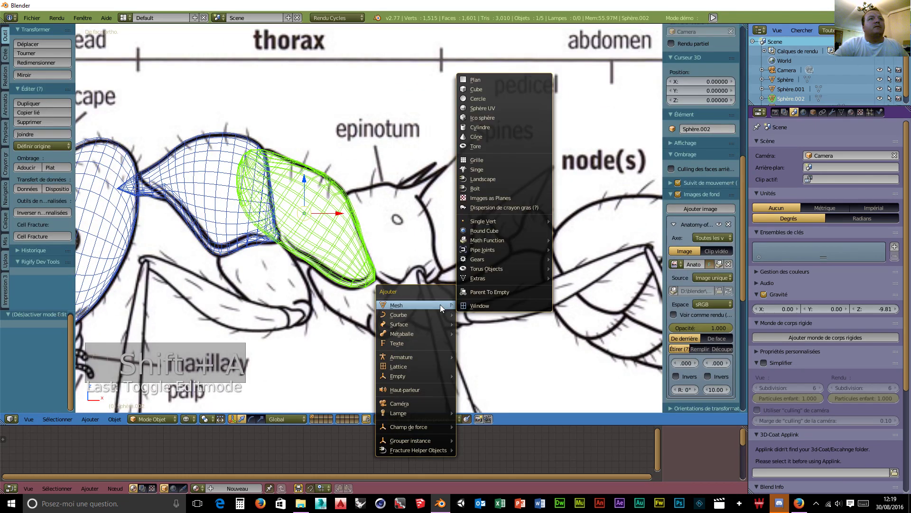
pyautogui.click(491, 108)
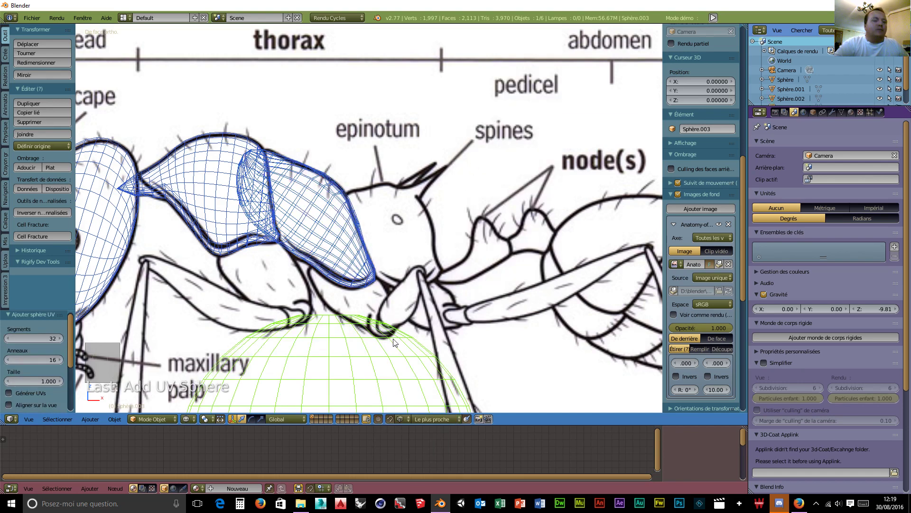
pyautogui.press('g')
pyautogui.press('z')
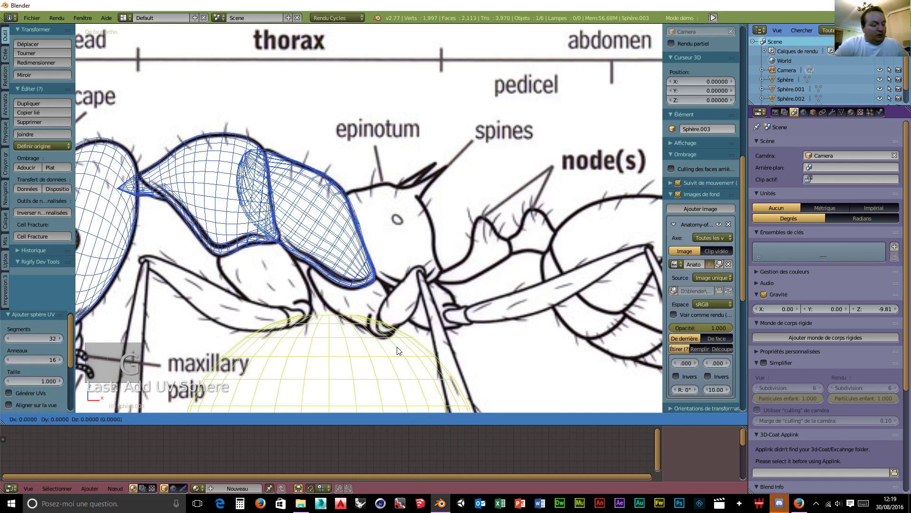
pyautogui.click(422, 172)
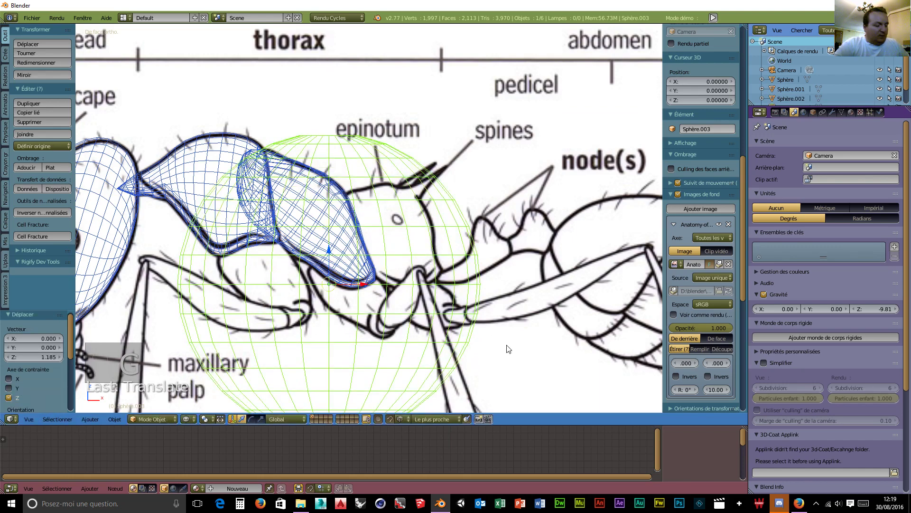
# Scale the new sphere to about 0.381 and rotate it around the Y axis
pyautogui.press('s')
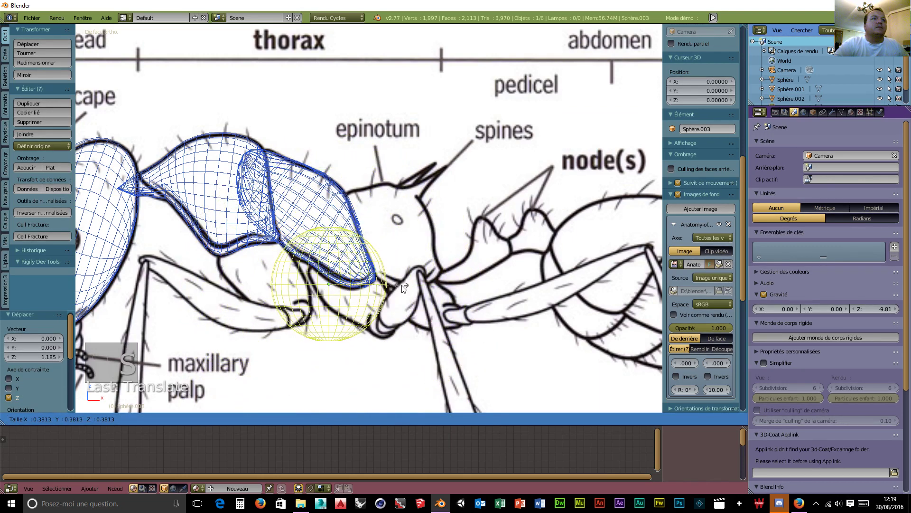
pyautogui.click(445, 336)
pyautogui.press('r')
pyautogui.press('y')
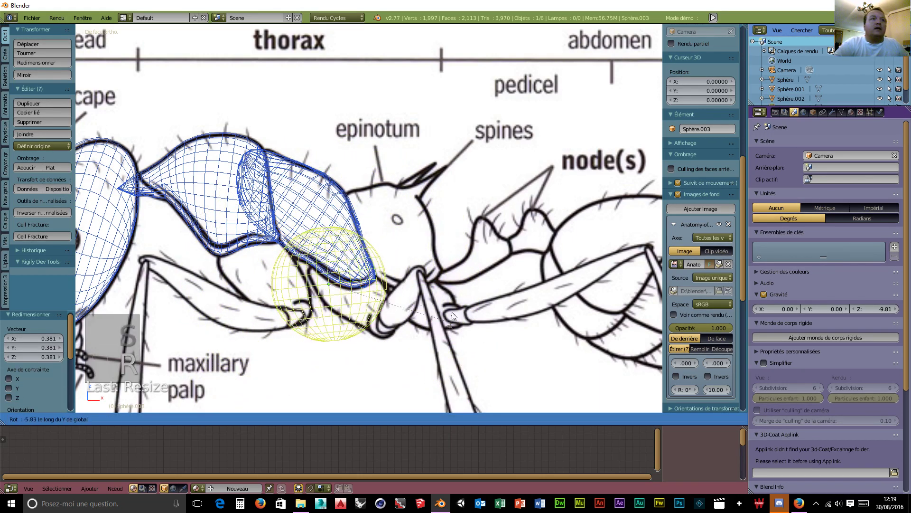
pyautogui.click(431, 259)
# Position the sphere over the epinotum by moving it about 0.404 along X, 0.285 along Z and -0.072 along X
pyautogui.press('g')
pyautogui.press('x')
pyautogui.click(429, 280)
pyautogui.press('g')
pyautogui.press('z')
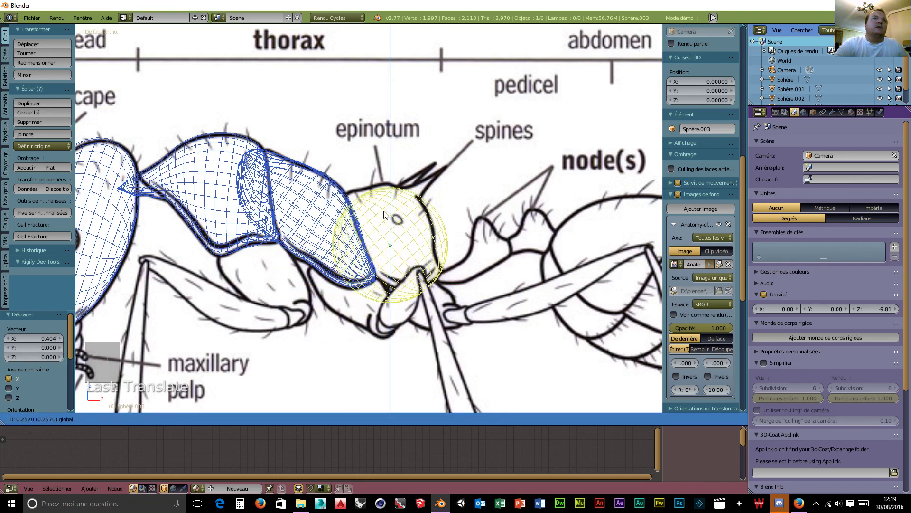
pyautogui.click(385, 213)
pyautogui.press('g')
pyautogui.press('x')
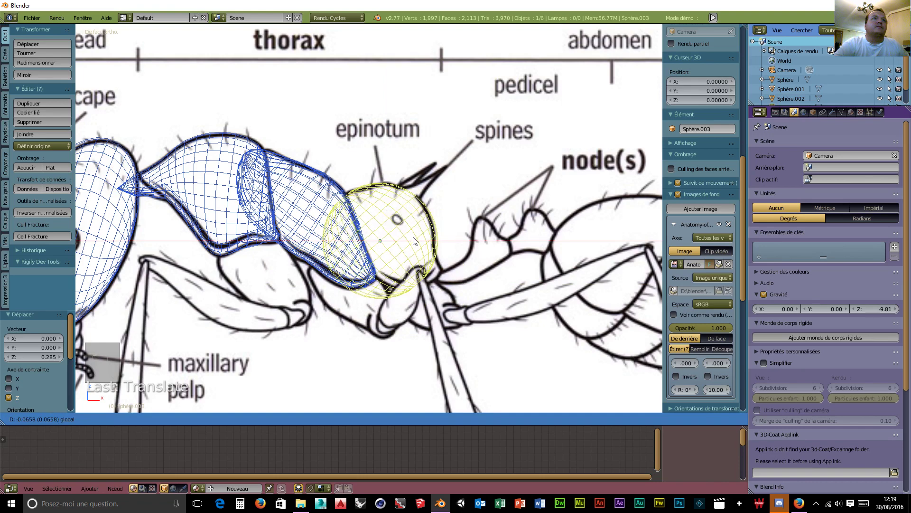
pyautogui.click(413, 240)
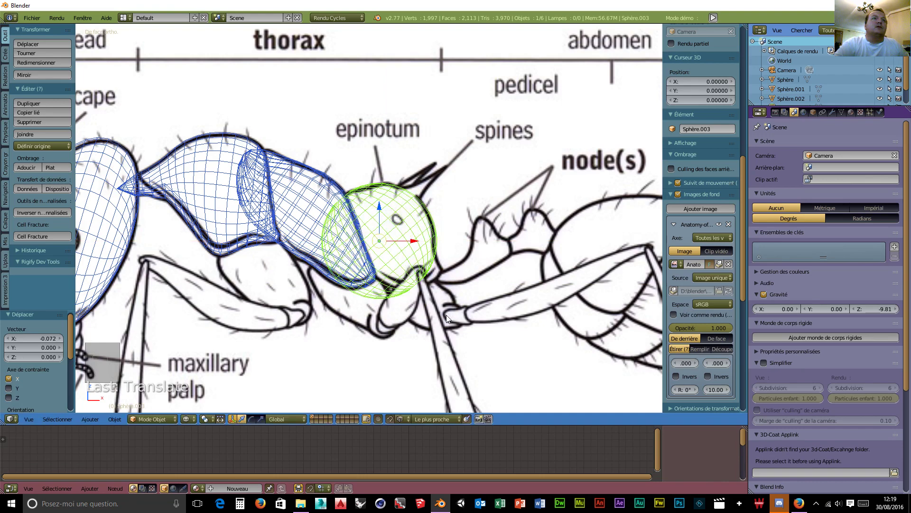
# Enter Edit Mode on the epinotum sphere and raise its lower front vertex about 0.082 along Z with proportional editing
pyautogui.scroll(4, 446, 315)
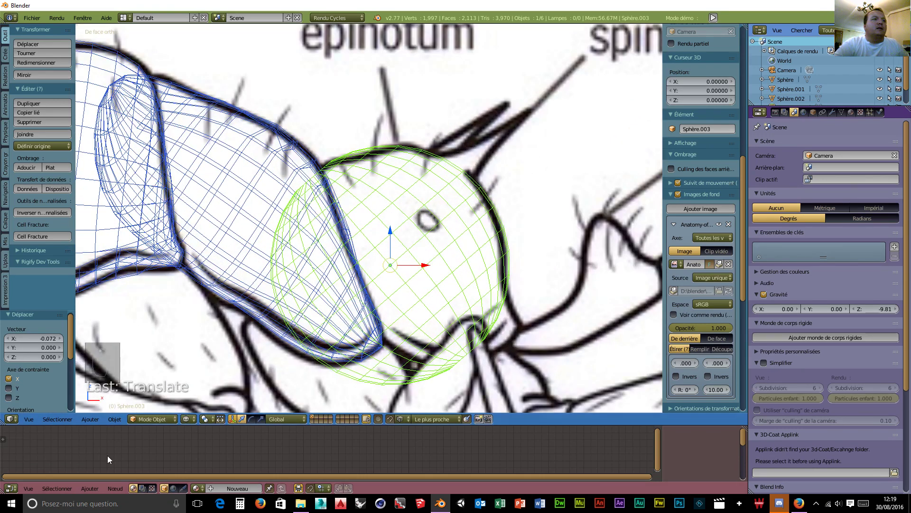
pyautogui.click(152, 418)
pyautogui.click(152, 398)
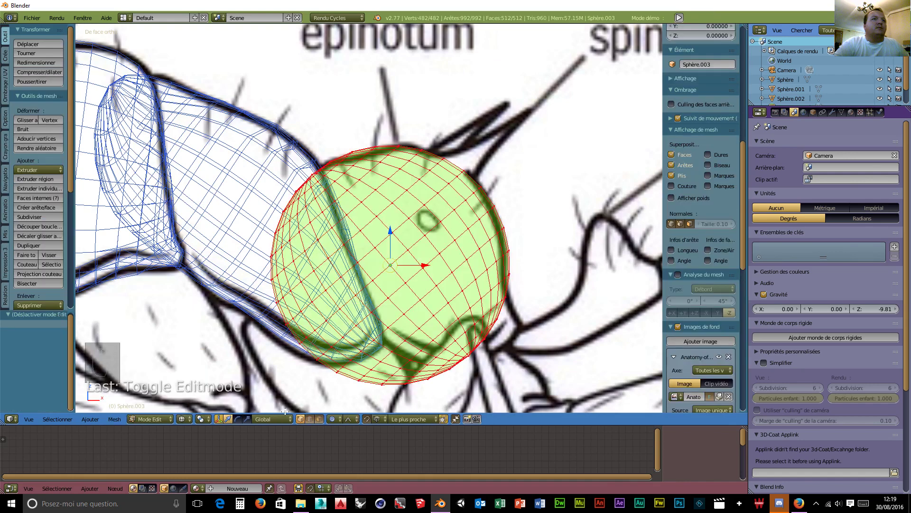
pyautogui.rightClick(315, 360)
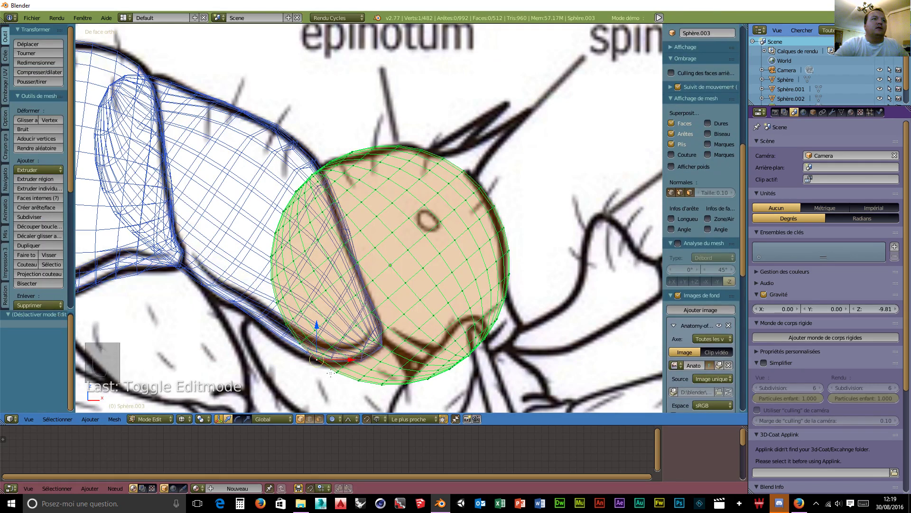
pyautogui.moveTo(316, 344); pyautogui.dragTo(339, 319)
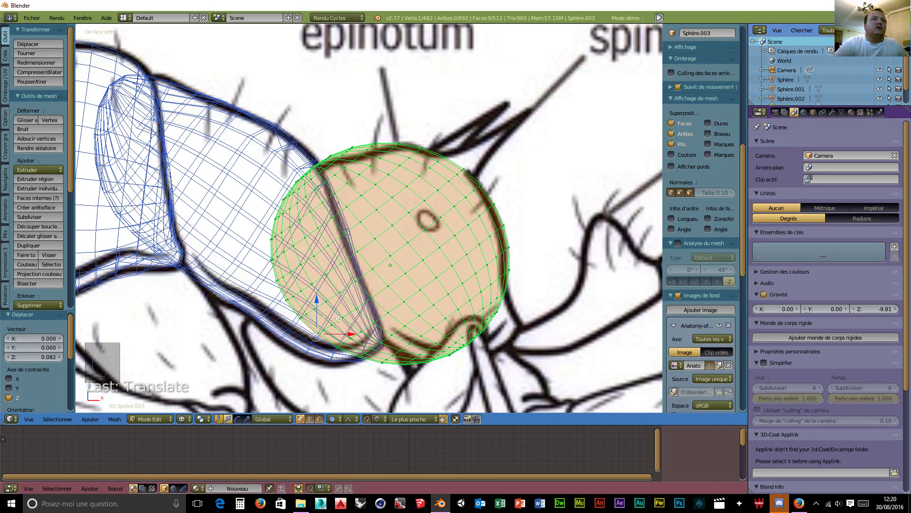
# Set the transform orientation to Local and move the lower front vertex about 0.100 along its local X axis
pyautogui.click(268, 419)
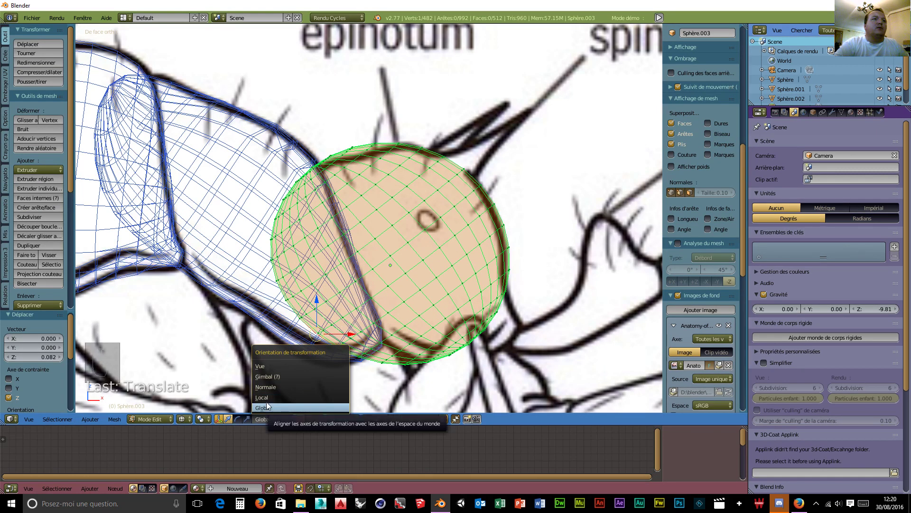
pyautogui.click(267, 386)
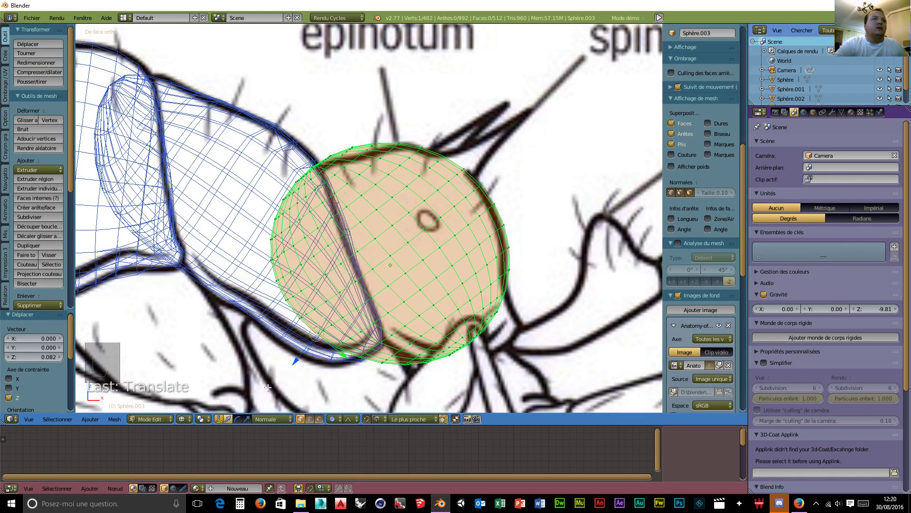
pyautogui.click(263, 420)
pyautogui.click(264, 398)
pyautogui.moveTo(341, 311); pyautogui.dragTo(367, 296)
pyautogui.scroll(4, 373, 304)
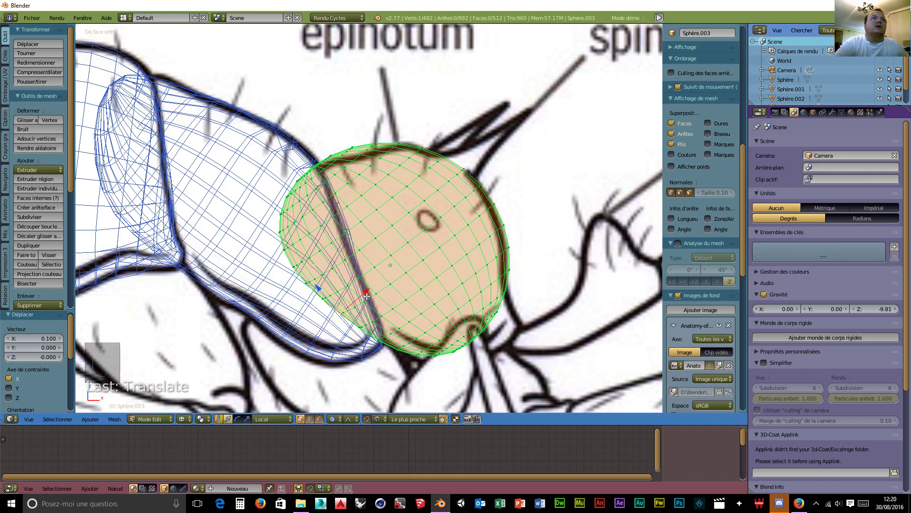
# Move the epinotum sphere's upper front vertex about -0.021 along its local Z axis to match the drawn outline
pyautogui.rightClick(351, 144)
pyautogui.moveTo(331, 122); pyautogui.dragTo(338, 132)
pyautogui.scroll(-1, 434, 245)
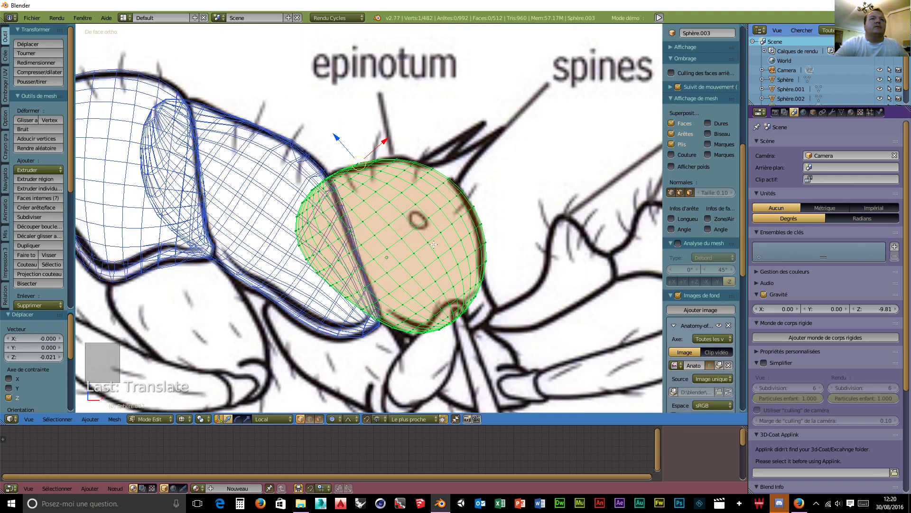
# Move the lower rear vertex of the epinotum about -0.082 along local Z and 0.042 along local X
pyautogui.rightClick(455, 324)
pyautogui.press('g')
pyautogui.press('z')
pyautogui.press('z')
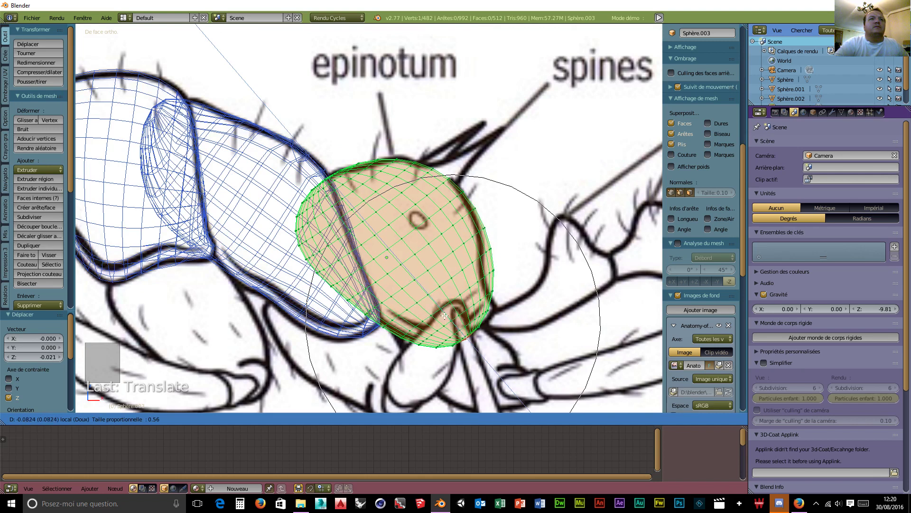
pyautogui.click(460, 323)
pyautogui.press('g')
pyautogui.press('x')
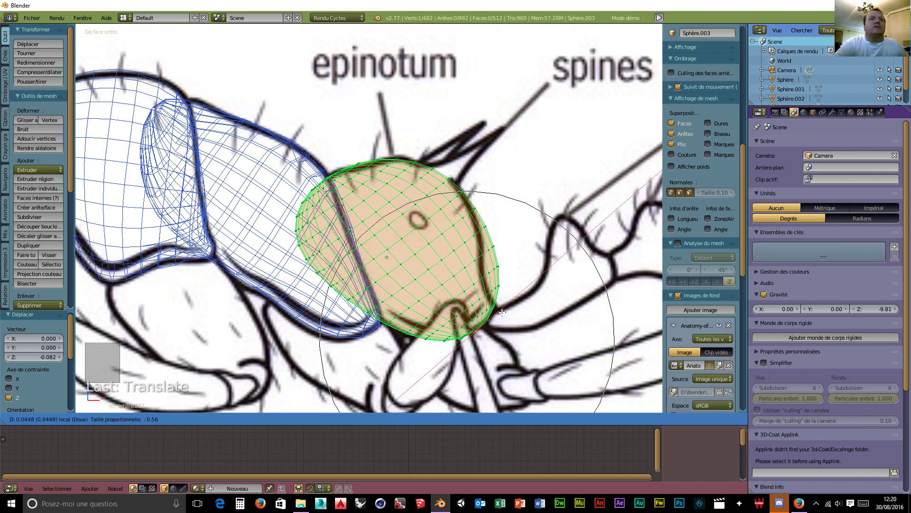
pyautogui.click(504, 272)
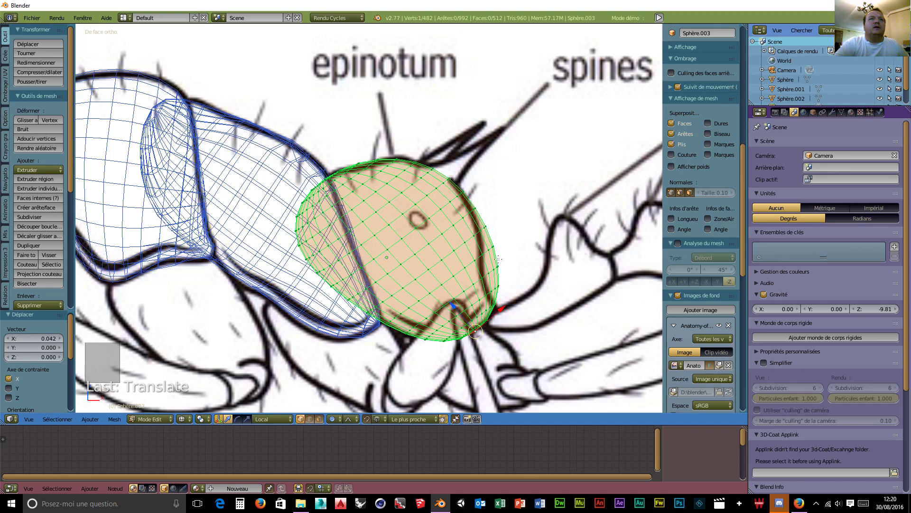
# Reduce the proportional editing size to about 0.22 and move the rear edge vertex about -0.096 along local X
pyautogui.rightClick(494, 244)
pyautogui.press('g')
pyautogui.press('x')
pyautogui.click(502, 263)
pyautogui.rightClick(498, 267)
pyautogui.press('g')
pyautogui.press('x')
pyautogui.press('x')
pyautogui.scroll(10, 521, 245)
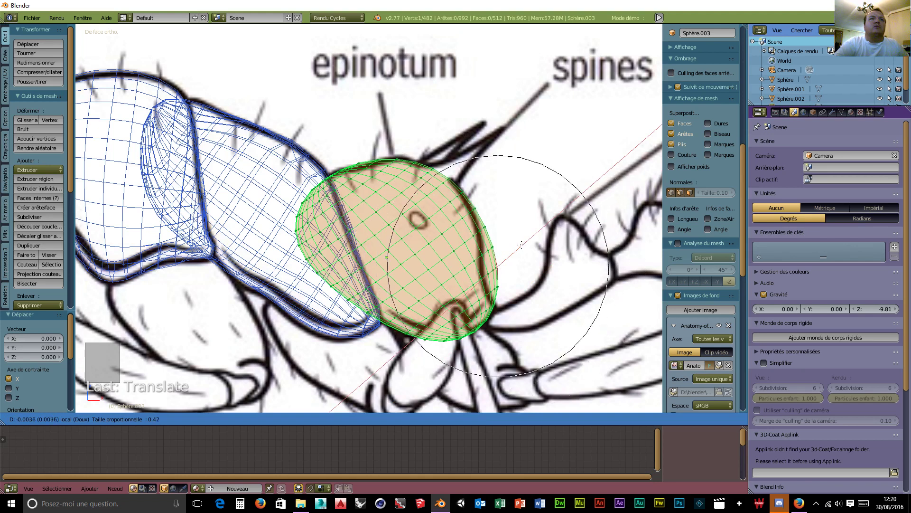
pyautogui.scroll(4, 520, 244)
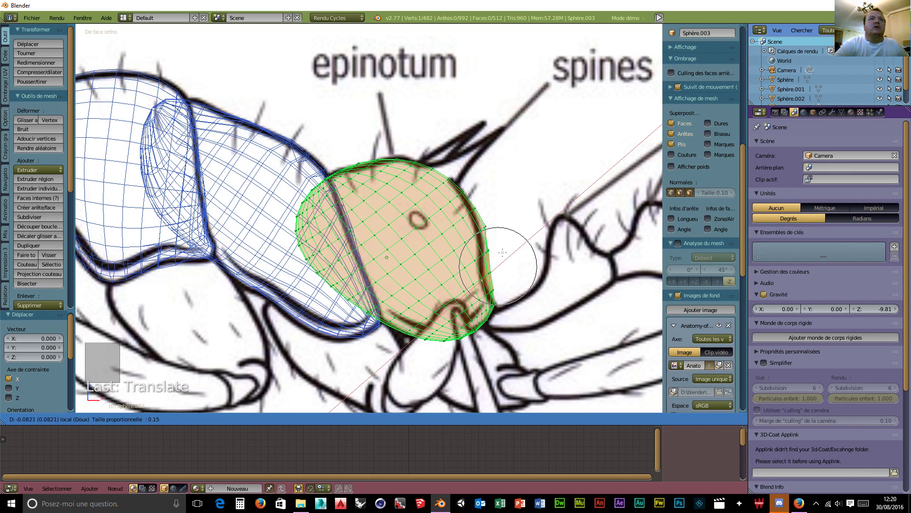
pyautogui.scroll(-2, 504, 253)
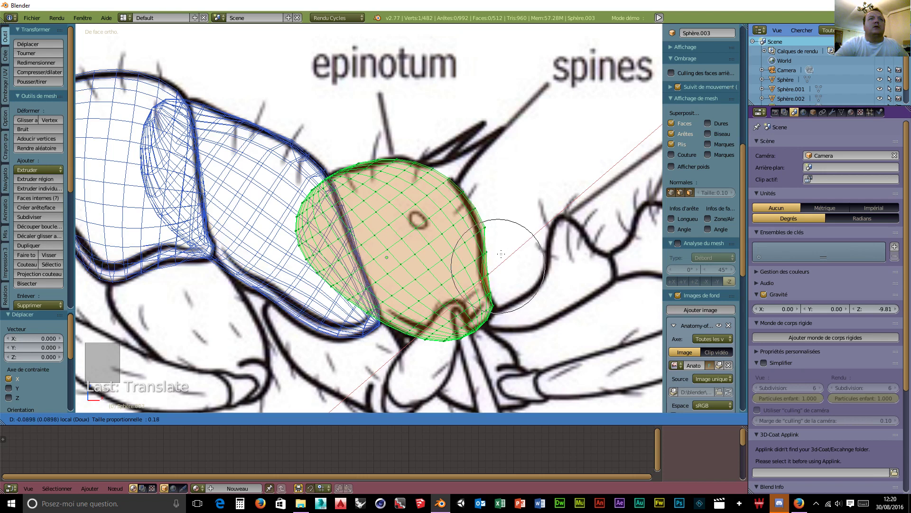
pyautogui.scroll(-2, 501, 255)
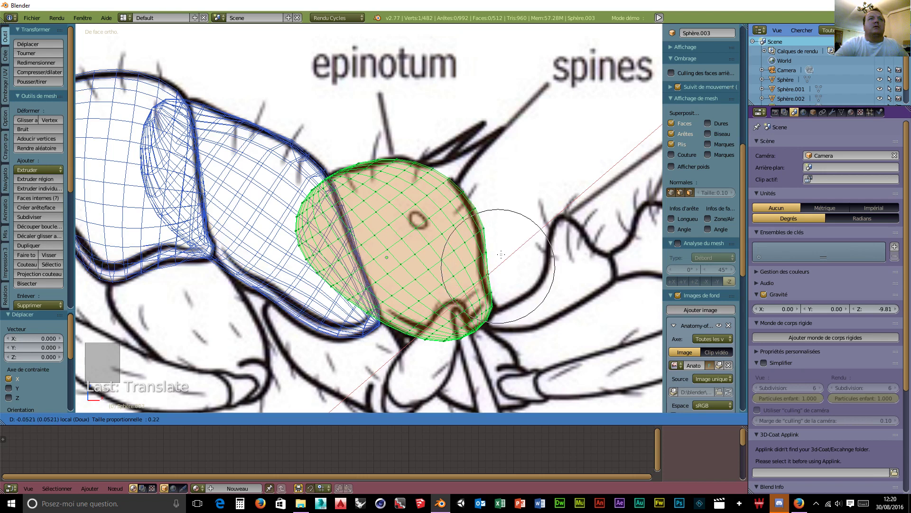
pyautogui.click(500, 257)
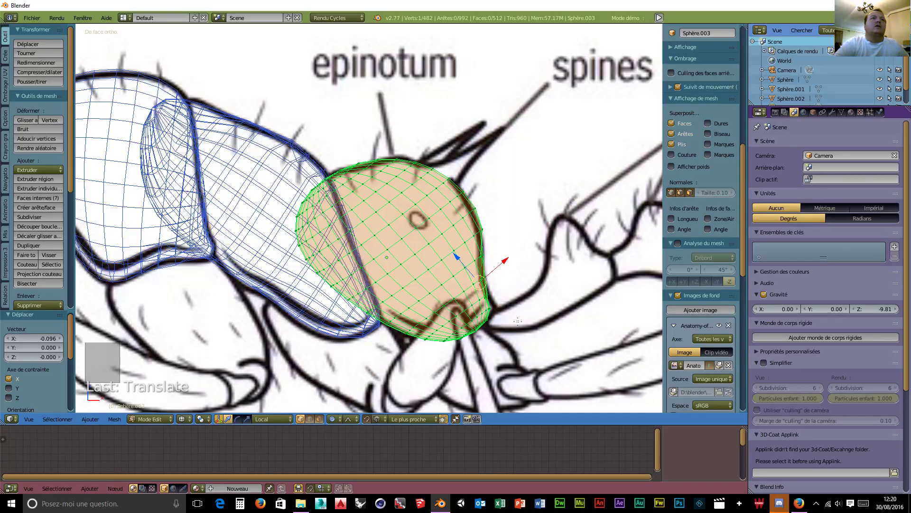
# Try to circle-select the epinotum's upper rear vertices at the base of the spines
pyautogui.moveTo(500, 258); pyautogui.dragTo(240, 300, button='middle')
pyautogui.moveTo(292, 271); pyautogui.dragTo(551, 291, button='middle')
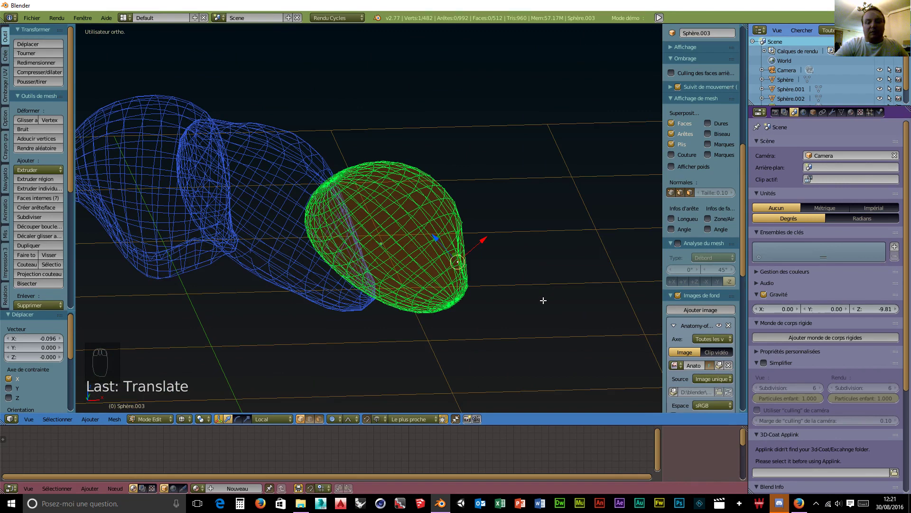
pyautogui.press('KP_1')
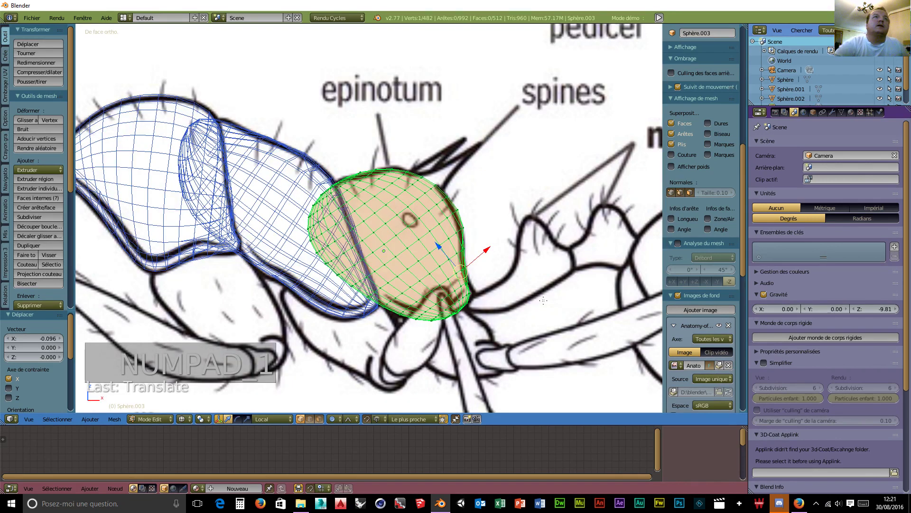
pyautogui.rightClick(430, 190)
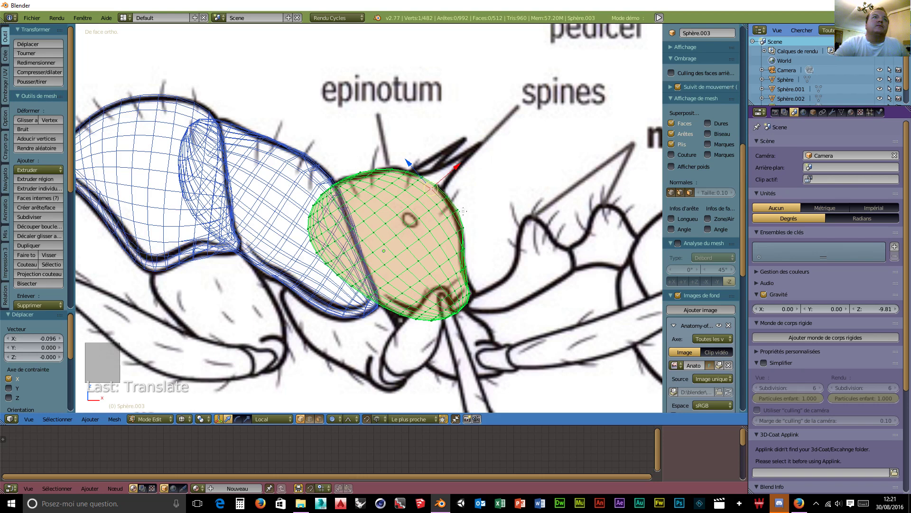
pyautogui.scroll(1, 451, 200)
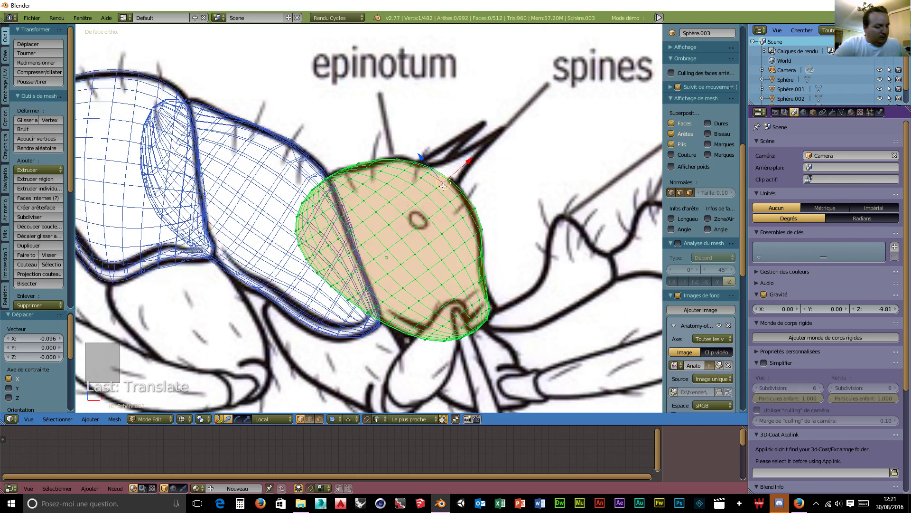
pyautogui.press('a')
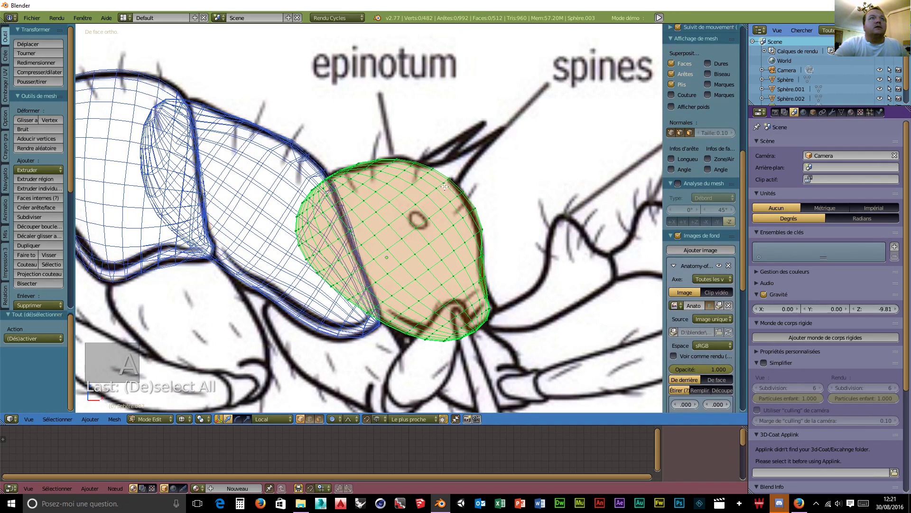
pyautogui.press('c')
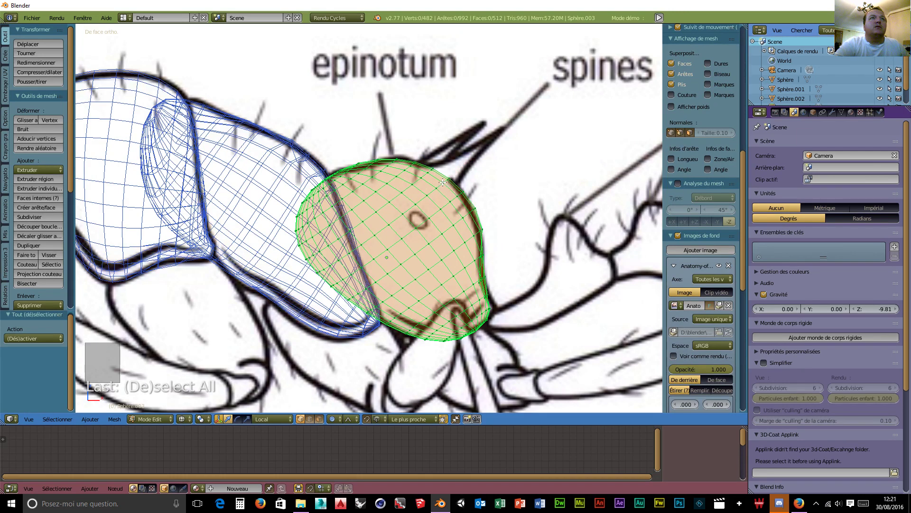
pyautogui.click(442, 182)
pyautogui.rightClick(477, 211)
pyautogui.moveTo(442, 181); pyautogui.dragTo(443, 183)
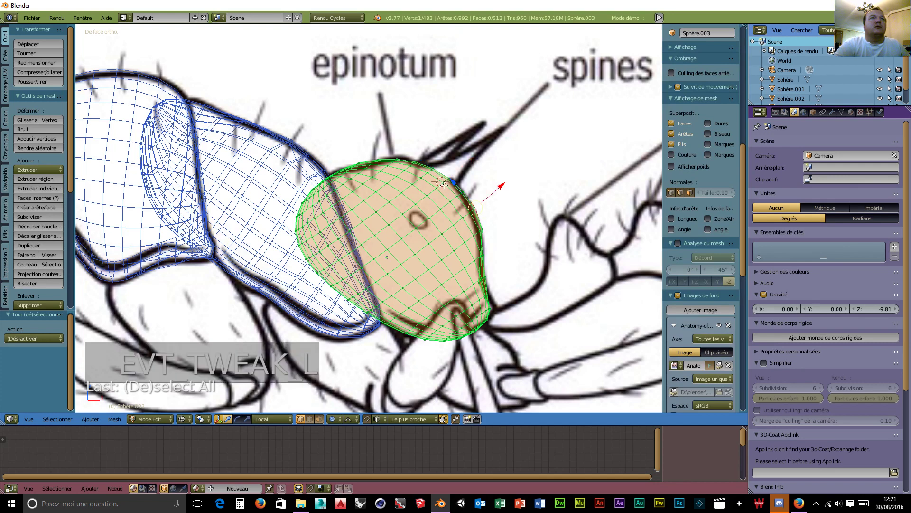
pyautogui.press('a')
pyautogui.press('a')
pyautogui.press('c')
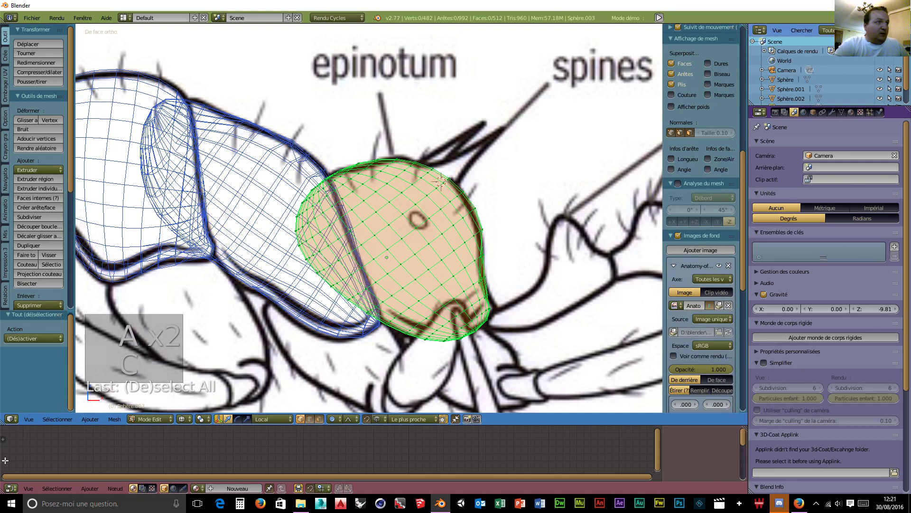
# Snap the 3D cursor to the scene center
pyautogui.click(115, 419)
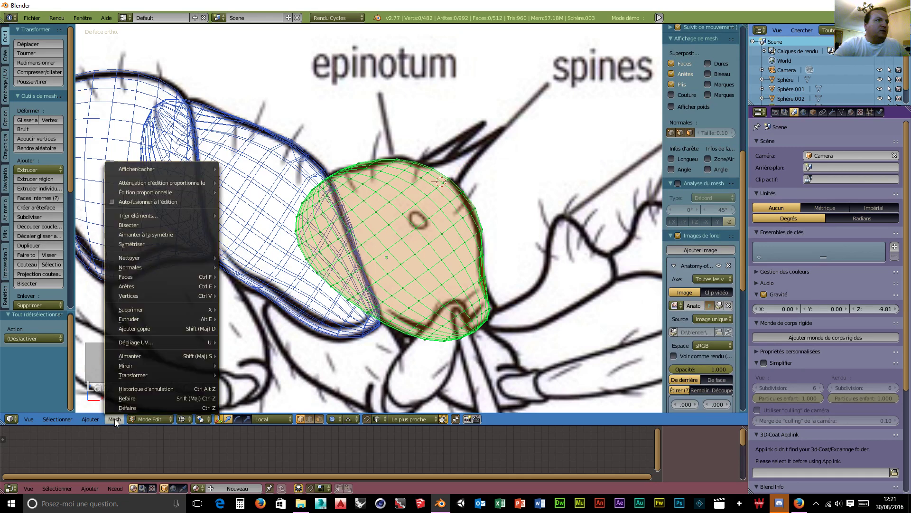
pyautogui.moveTo(144, 355)
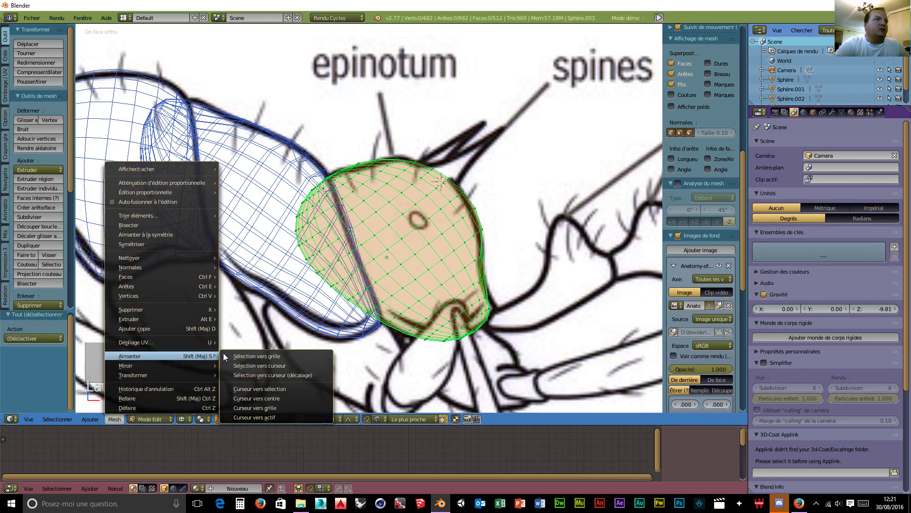
pyautogui.click(250, 398)
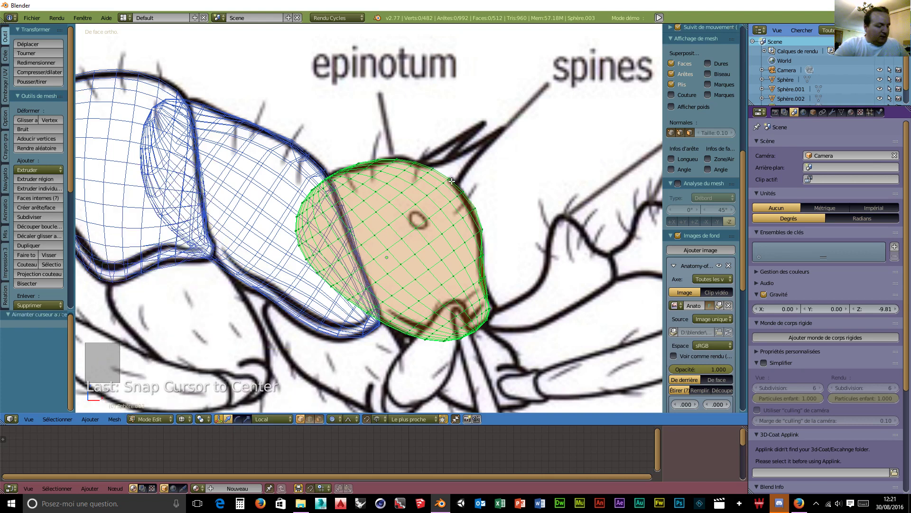
# Clear the mesh selection and circle-select the pair of upper rear vertices where the spines start
pyautogui.press('a')
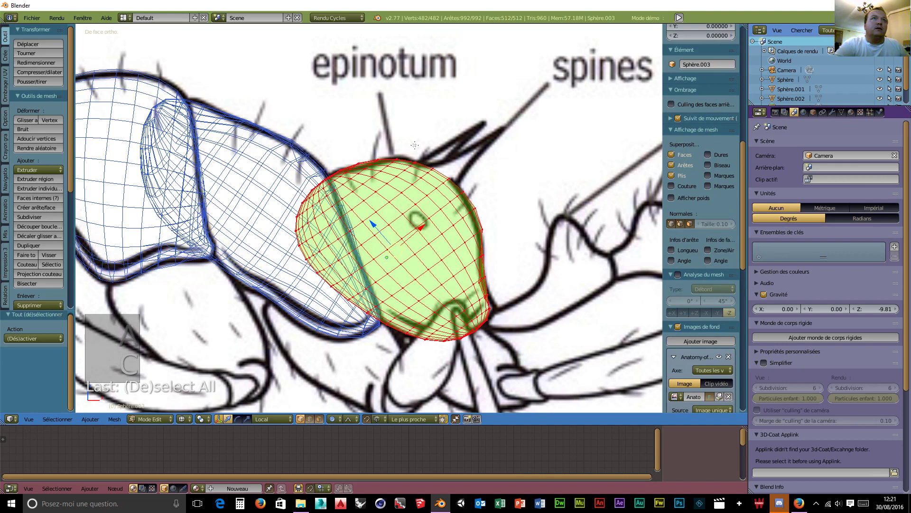
pyautogui.press('a')
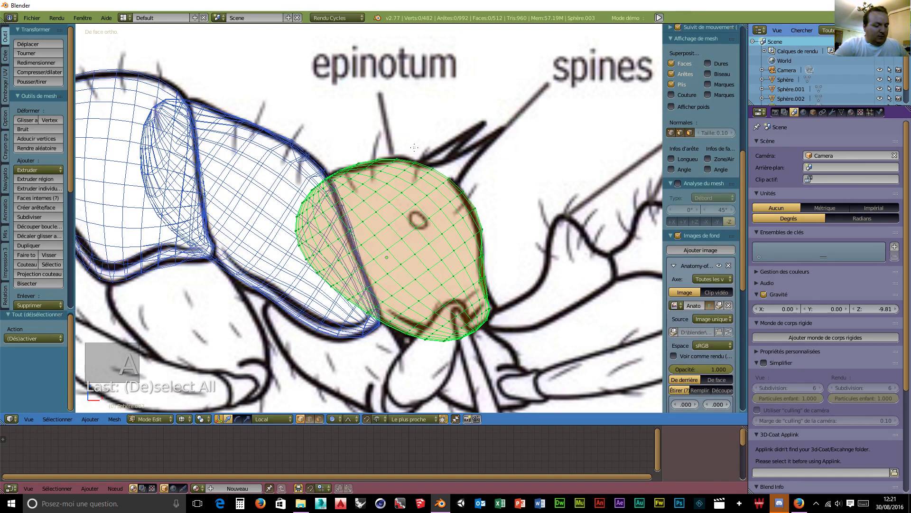
pyautogui.press('c')
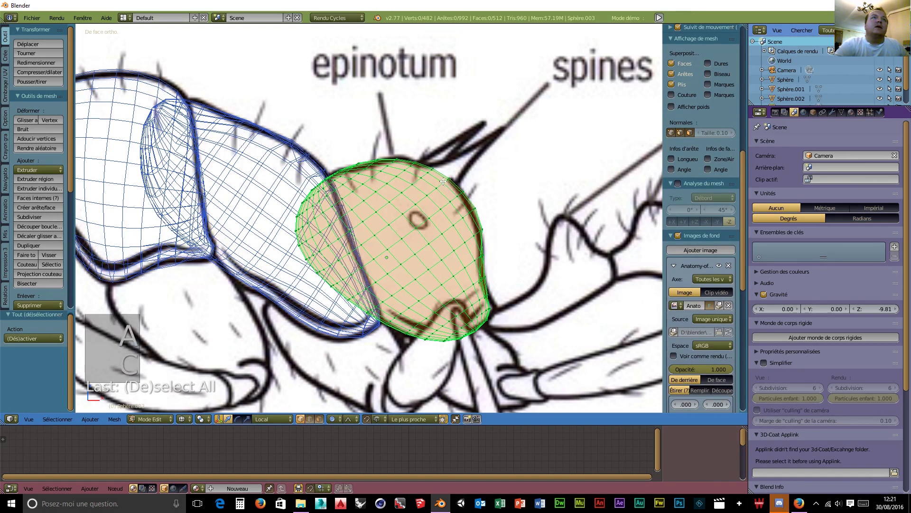
pyautogui.scroll(3, 442, 186)
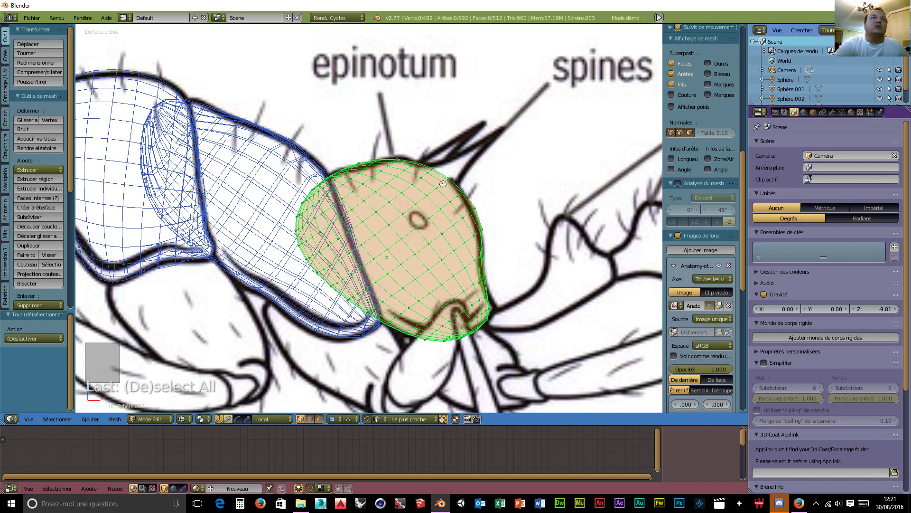
pyautogui.click(443, 184)
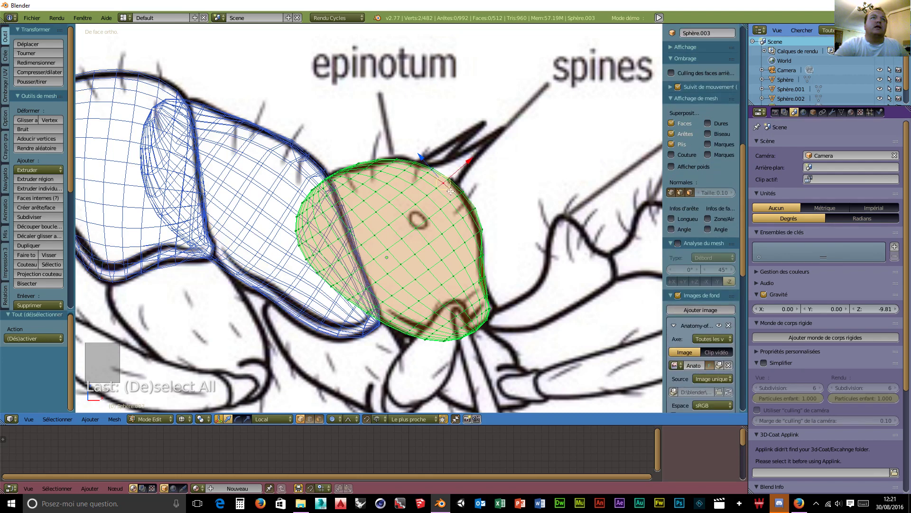
# Set the pivot point to Barycentre for the two selected spine vertices
pyautogui.moveTo(476, 192); pyautogui.dragTo(471, 215, button='middle')
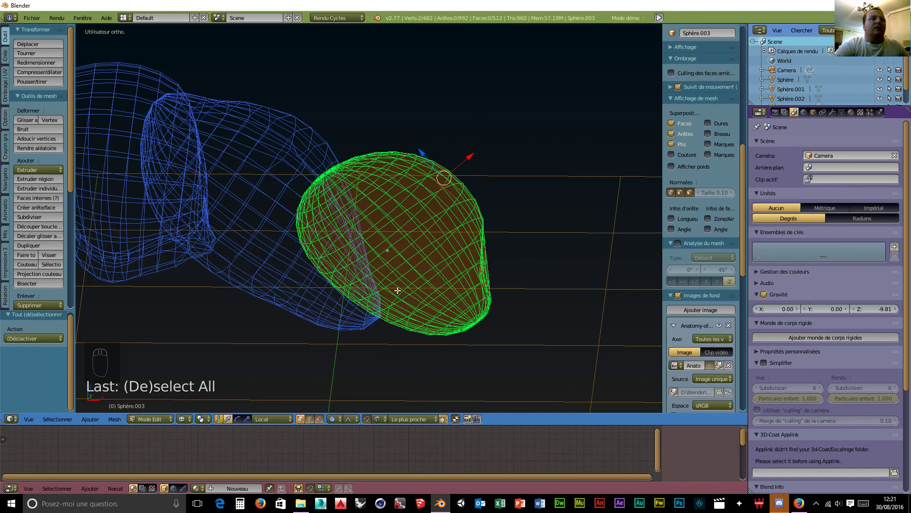
pyautogui.click(201, 419)
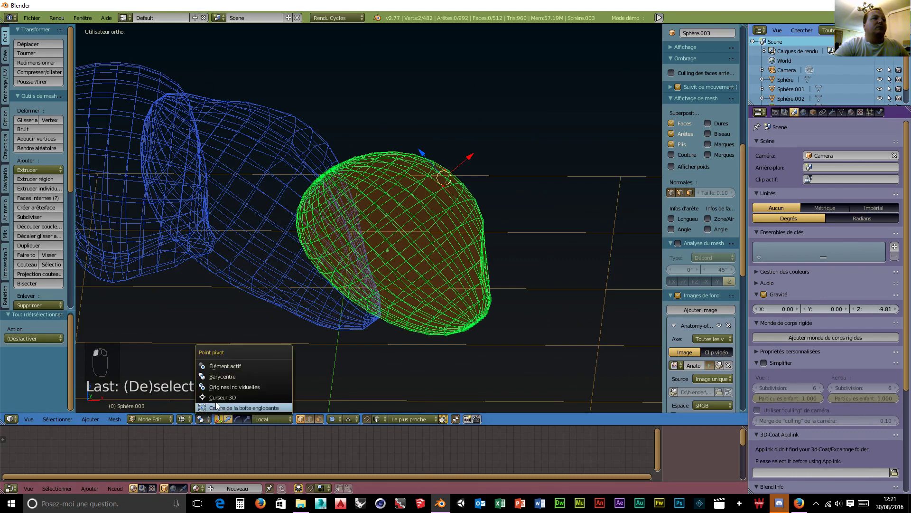
pyautogui.click(216, 377)
pyautogui.moveTo(445, 303); pyautogui.dragTo(444, 302, button='middle')
# Turn off proportional editing and pull the two selected vertices about 0.311 along local X to form the spines
pyautogui.press('KP_3')
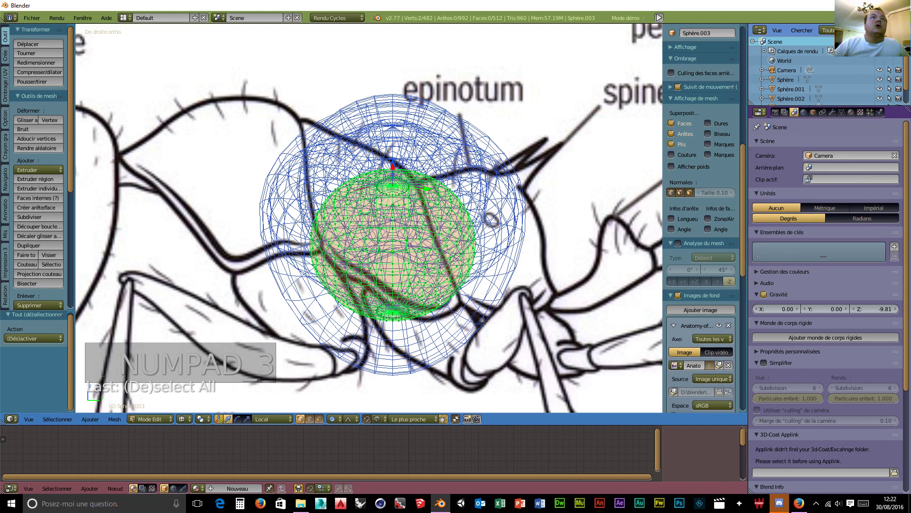
pyautogui.press('KP_1')
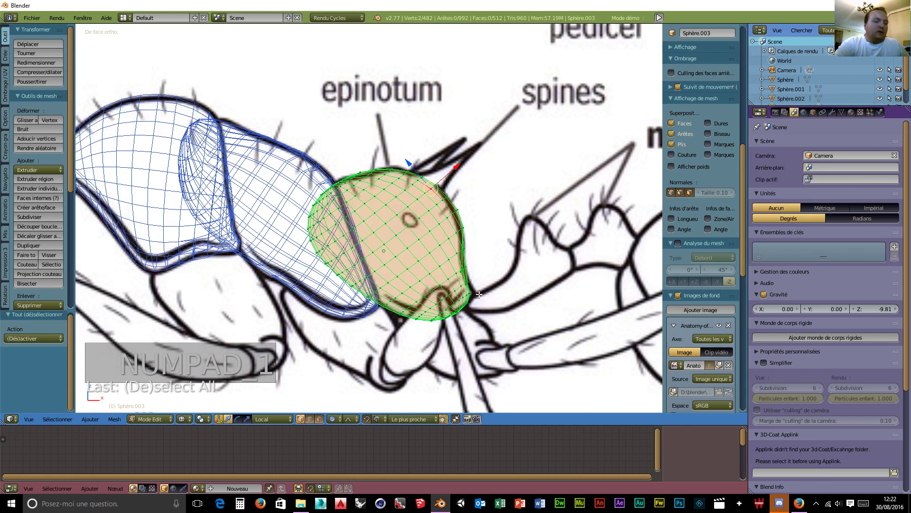
pyautogui.press('o')
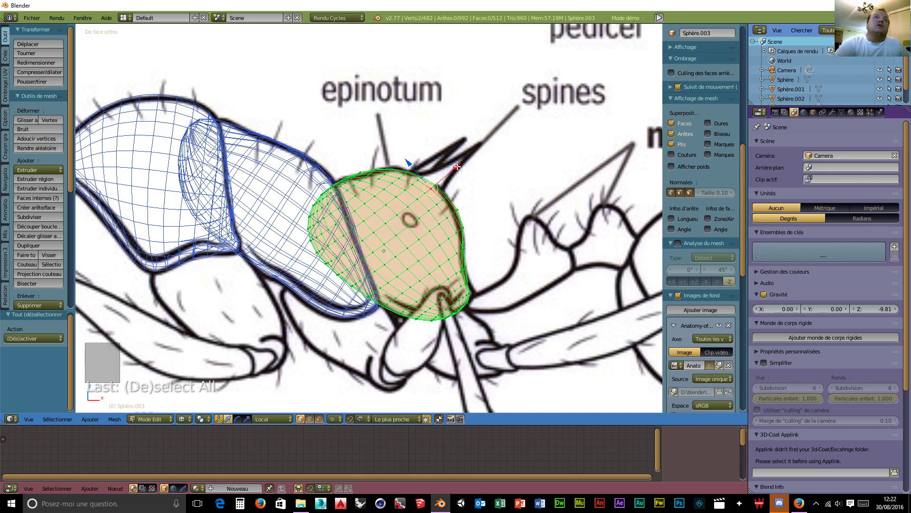
pyautogui.moveTo(456, 166); pyautogui.dragTo(515, 122)
# In top view, select one spine tip and move it about -0.118 along local Y, away from the other spine
pyautogui.moveTo(532, 189); pyautogui.dragTo(441, 133, button='middle')
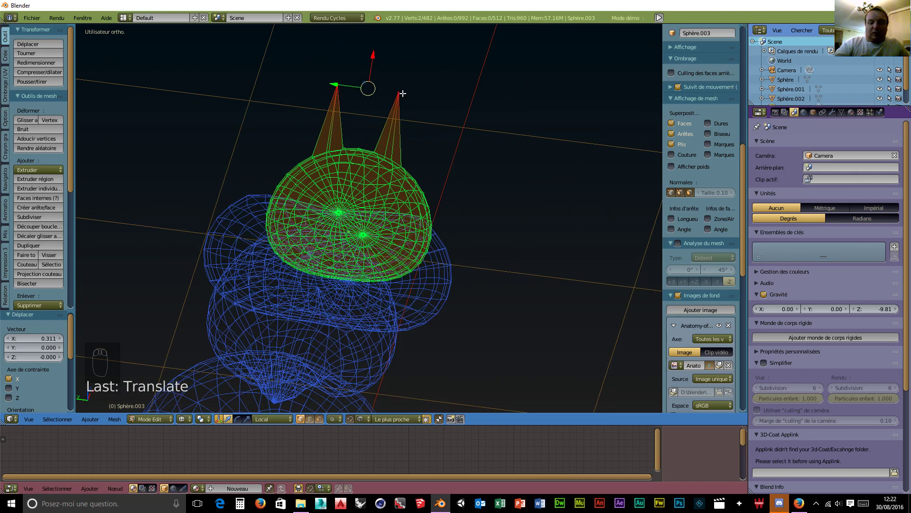
pyautogui.press('KP_7')
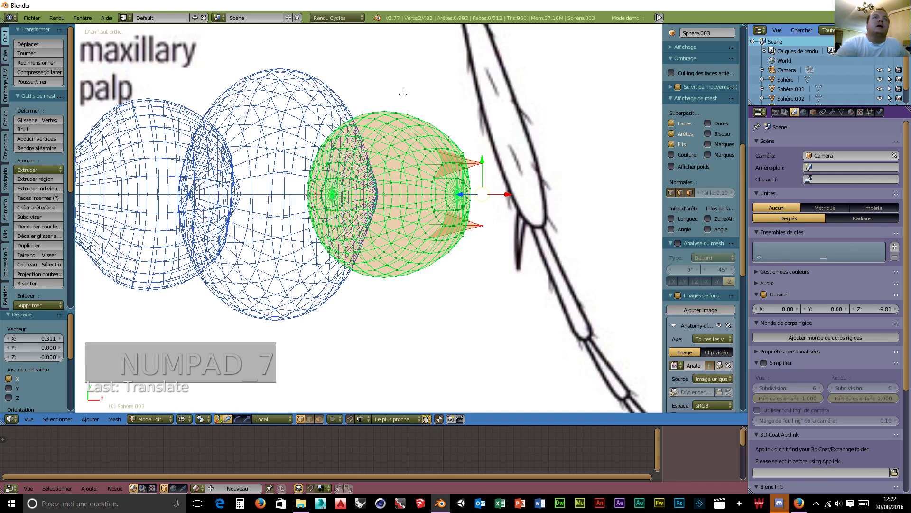
pyautogui.rightClick(483, 226)
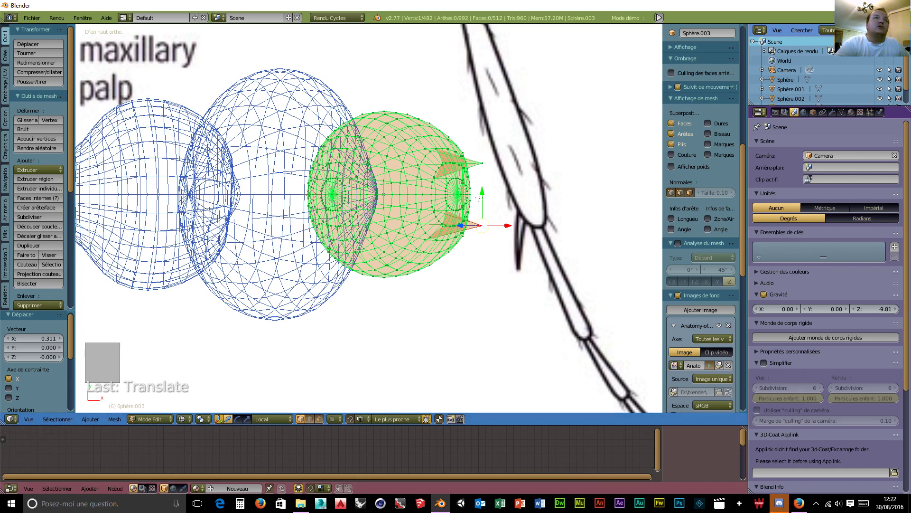
pyautogui.moveTo(482, 191); pyautogui.dragTo(478, 217)
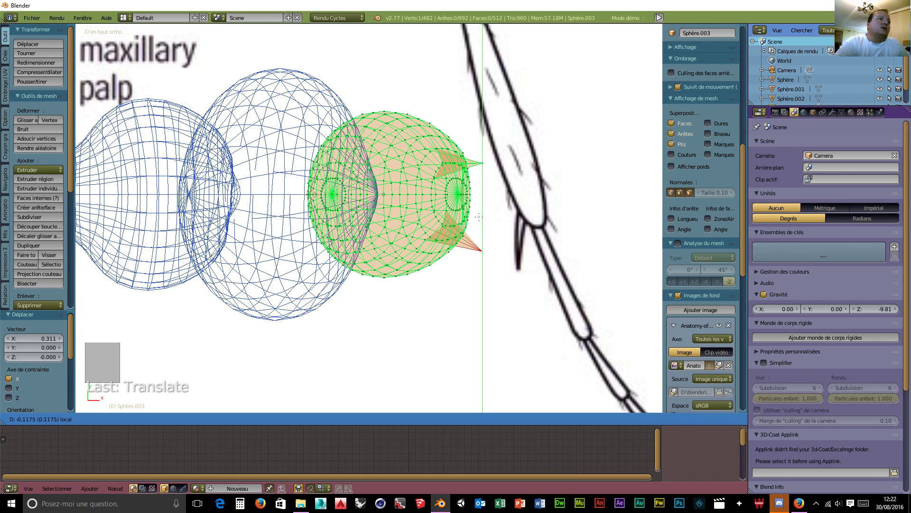
pyautogui.moveTo(478, 217); pyautogui.dragTo(479, 217)
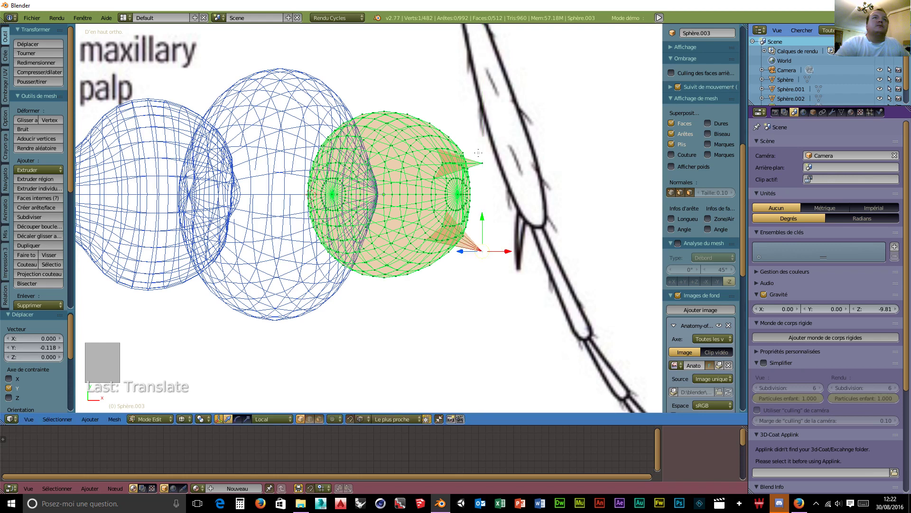
# Select the other spine tip and move it about 0.118 along local Y, away from the first spine
pyautogui.rightClick(483, 162)
pyautogui.moveTo(483, 133); pyautogui.dragTo(481, 106)
pyautogui.moveTo(533, 197); pyautogui.dragTo(167, 221, button='middle')
pyautogui.scroll(-3, 238, 274)
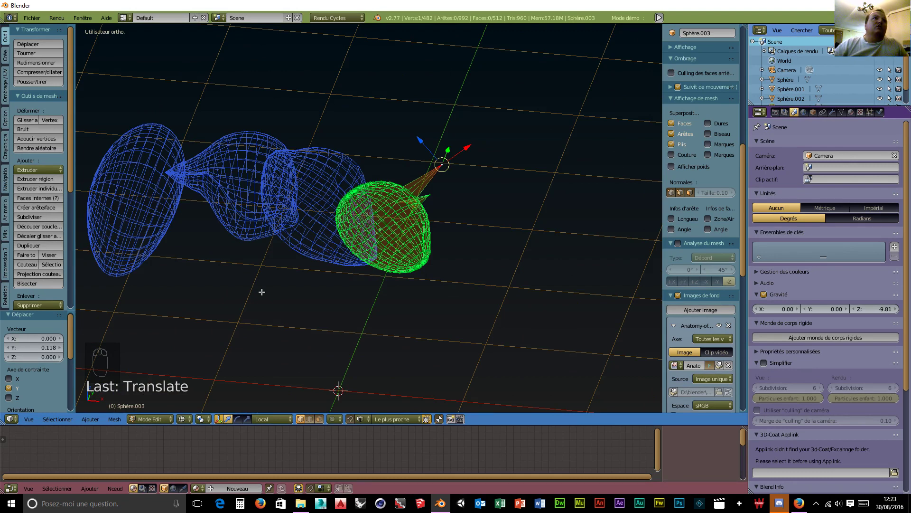
pyautogui.press('KP_1')
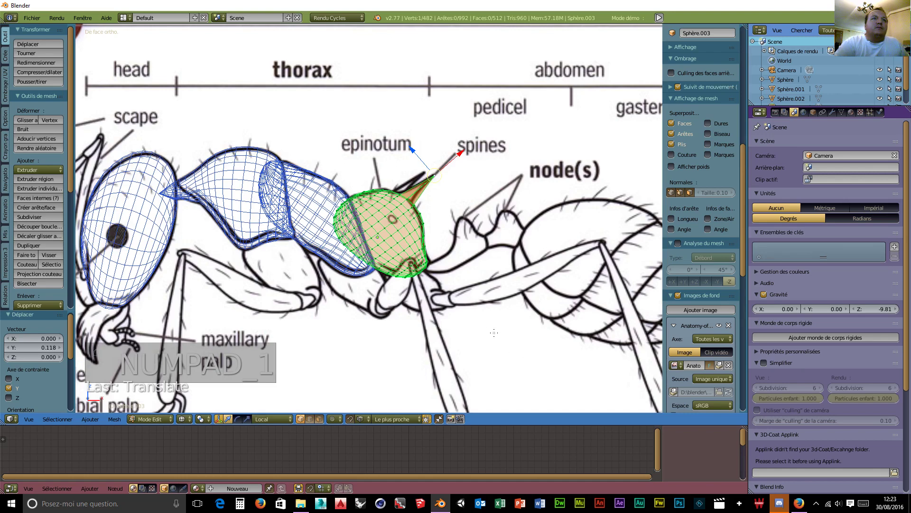
pyautogui.scroll(4, 500, 336)
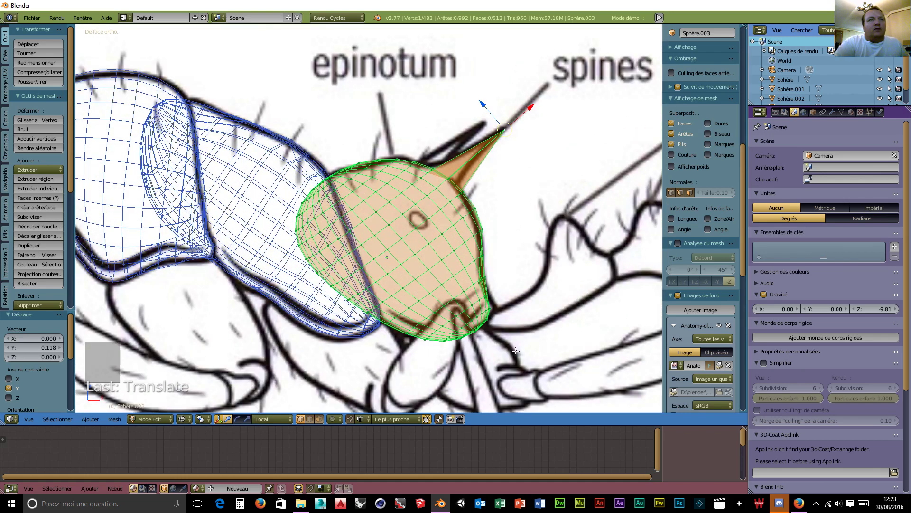
pyautogui.scroll(-2, 619, 291)
pyautogui.moveTo(445, 274); pyautogui.dragTo(474, 327, button='middle')
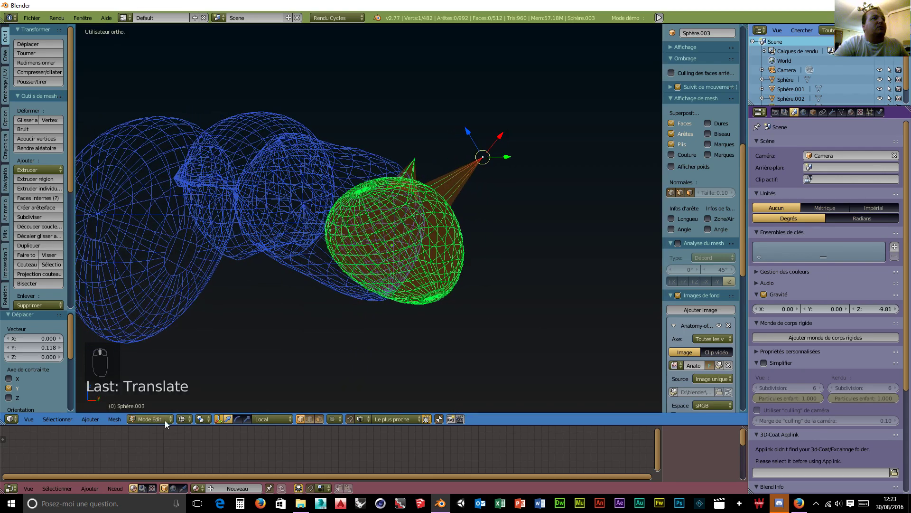
# Display the model in solid shading and switch the mesh selection to face mode
pyautogui.click(184, 418)
pyautogui.click(195, 393)
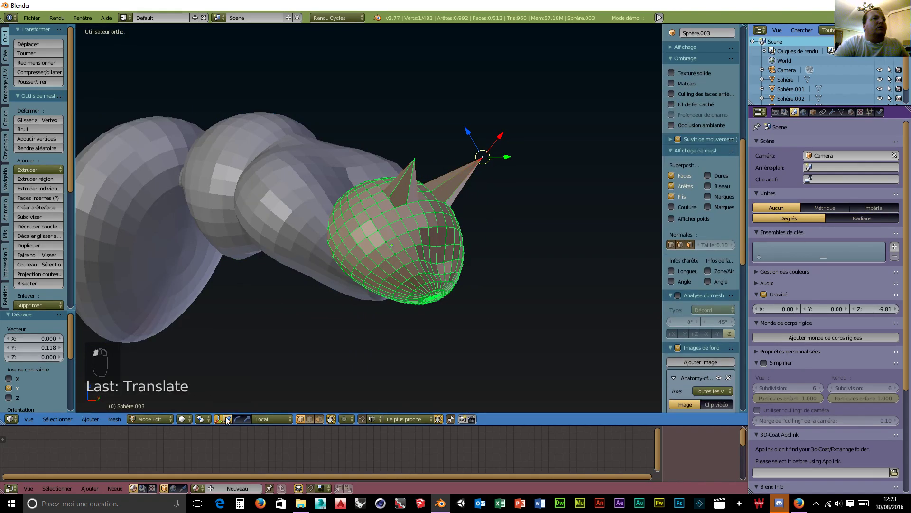
pyautogui.click(319, 419)
# Select a block of four adjacent faces on the epinotum's centreline at its lower rear, where the pedicel starts
pyautogui.moveTo(457, 374); pyautogui.dragTo(401, 374, button='middle')
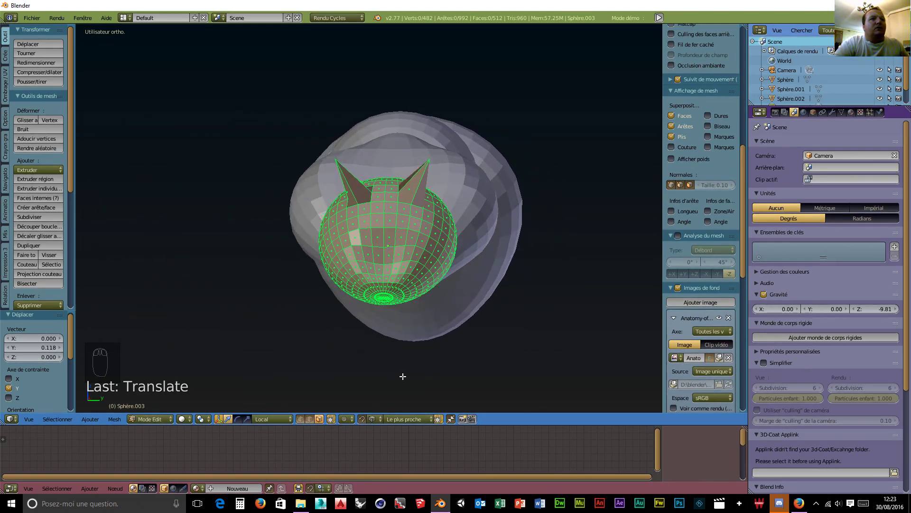
pyautogui.press('KP_1')
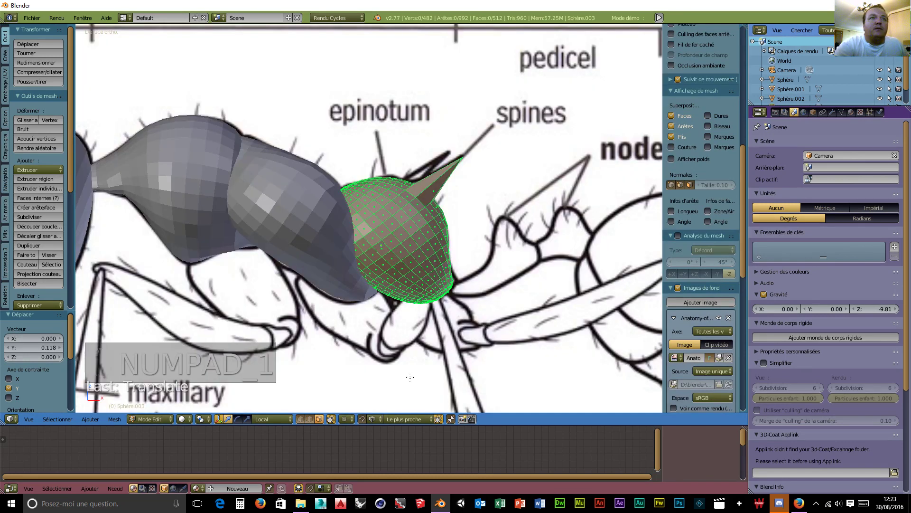
pyautogui.rightClick(450, 287)
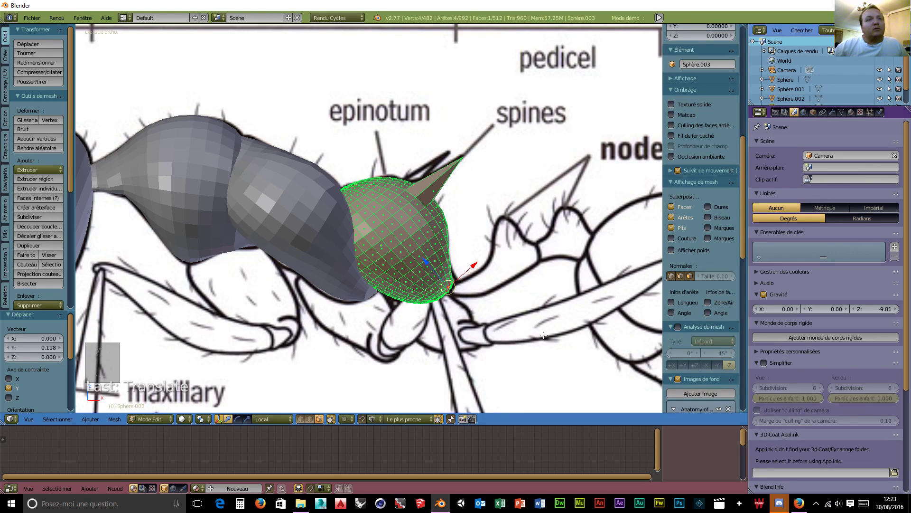
pyautogui.moveTo(491, 325); pyautogui.dragTo(374, 310, button='middle')
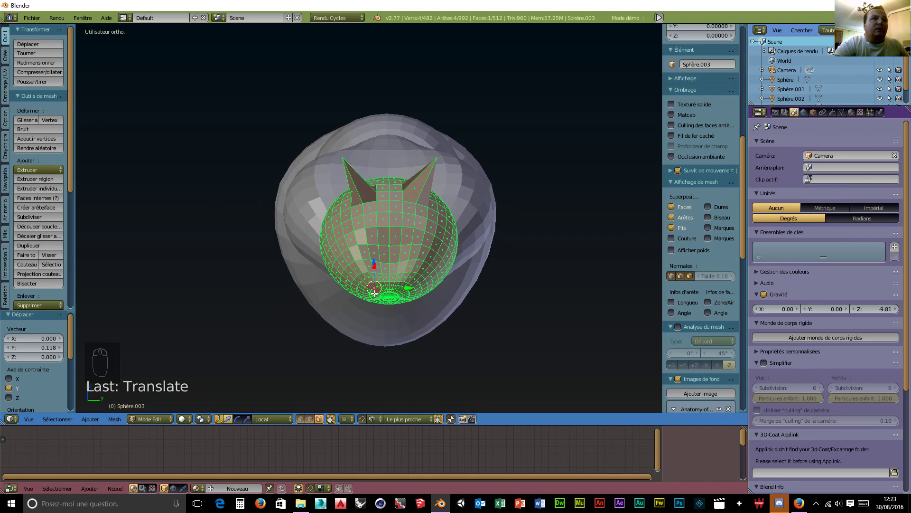
pyautogui.click(387, 287)
pyautogui.click(387, 286)
pyautogui.click(388, 287)
pyautogui.click(388, 286)
pyautogui.click(387, 287)
pyautogui.click(387, 286)
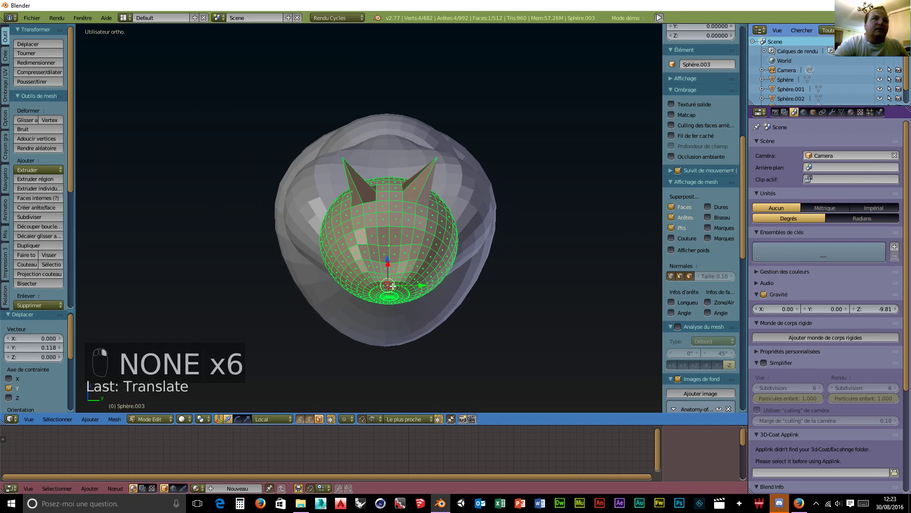
pyautogui.keyDown('shift'); pyautogui.rightClick(397, 289); pyautogui.keyUp('shift')
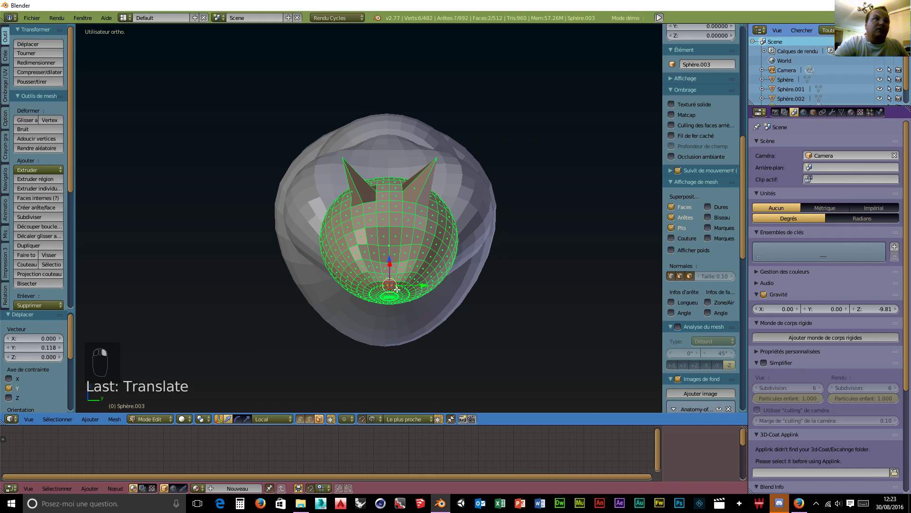
pyautogui.scroll(2, 396, 300)
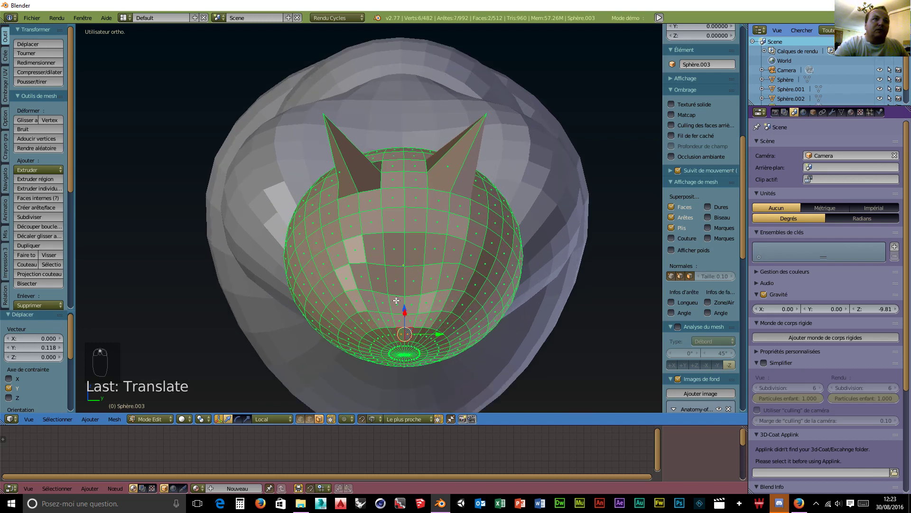
pyautogui.keyDown('shift'); pyautogui.rightClick(400, 322); pyautogui.keyUp('shift')
pyautogui.keyDown('shift'); pyautogui.rightClick(409, 322); pyautogui.keyUp('shift')
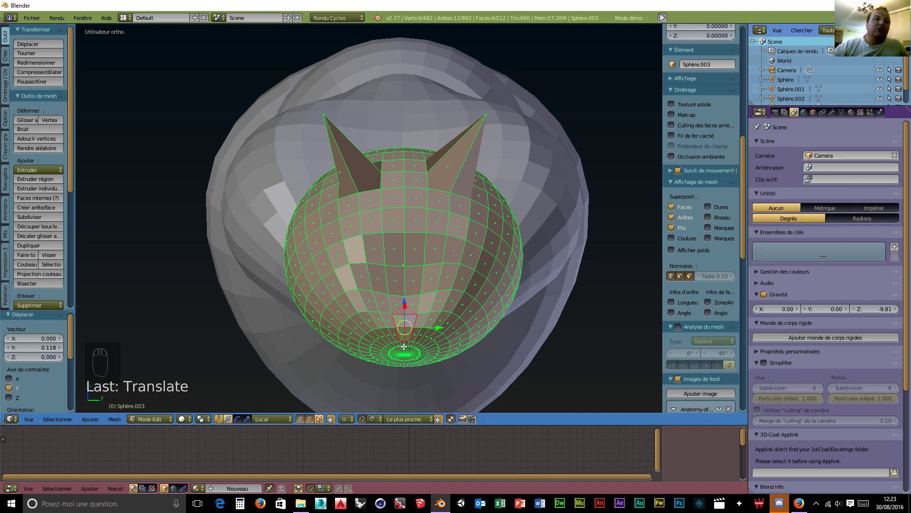
# In front view, extrude the four selected faces about 0.019 along their normal and rotate them about 17.28° around global Y
pyautogui.press('KP_1')
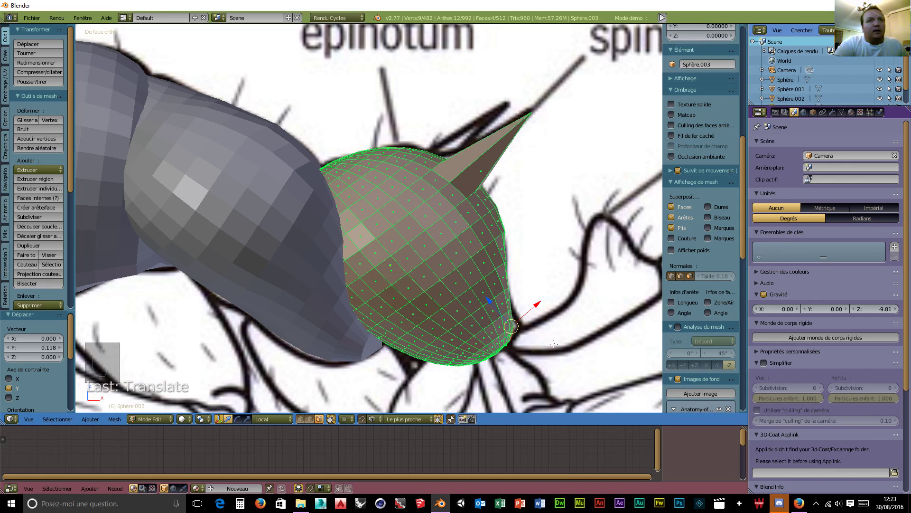
pyautogui.press('e')
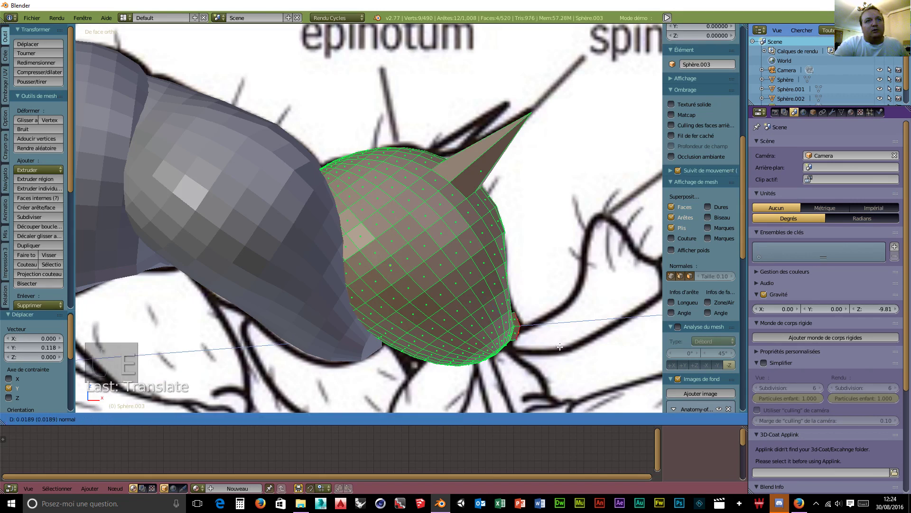
pyautogui.click(560, 347)
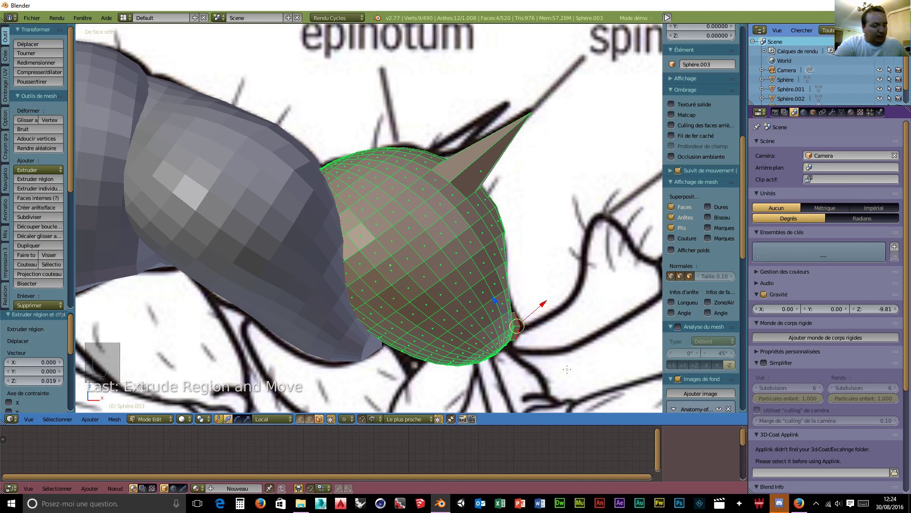
pyautogui.press('r')
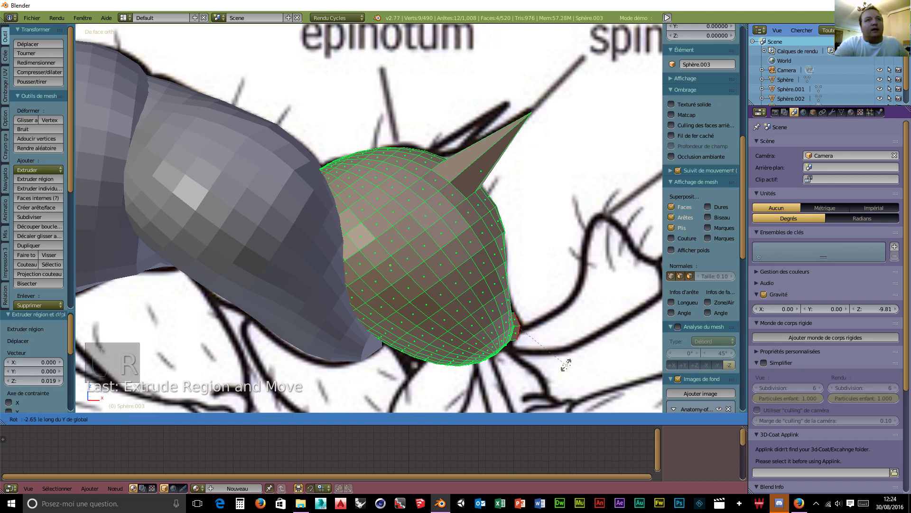
pyautogui.click(552, 380)
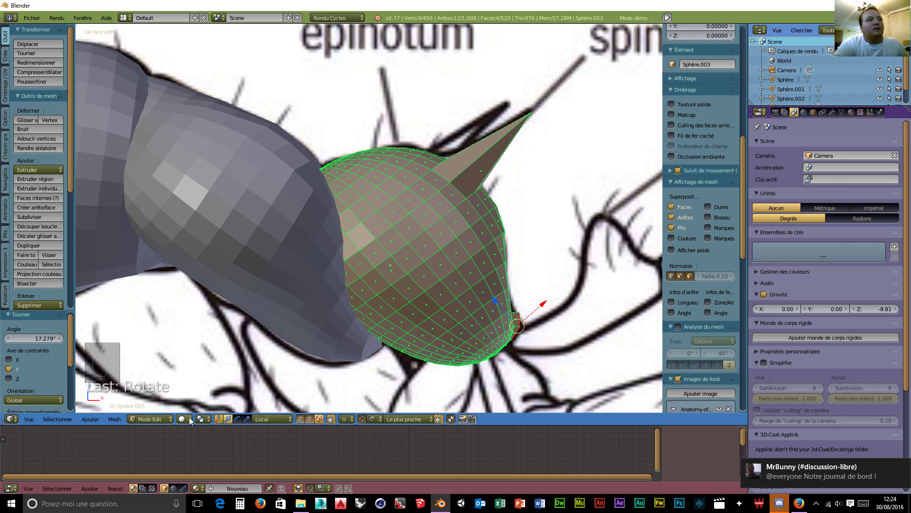
# Set the transform orientation to Global and move the extruded faces about -0.024 along Z
pyautogui.click(262, 419)
pyautogui.click(270, 408)
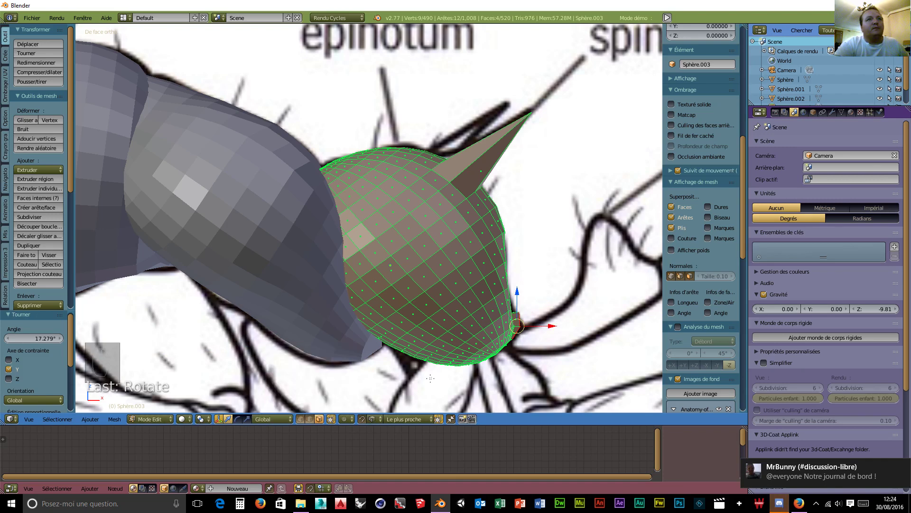
pyautogui.moveTo(517, 292); pyautogui.dragTo(520, 301)
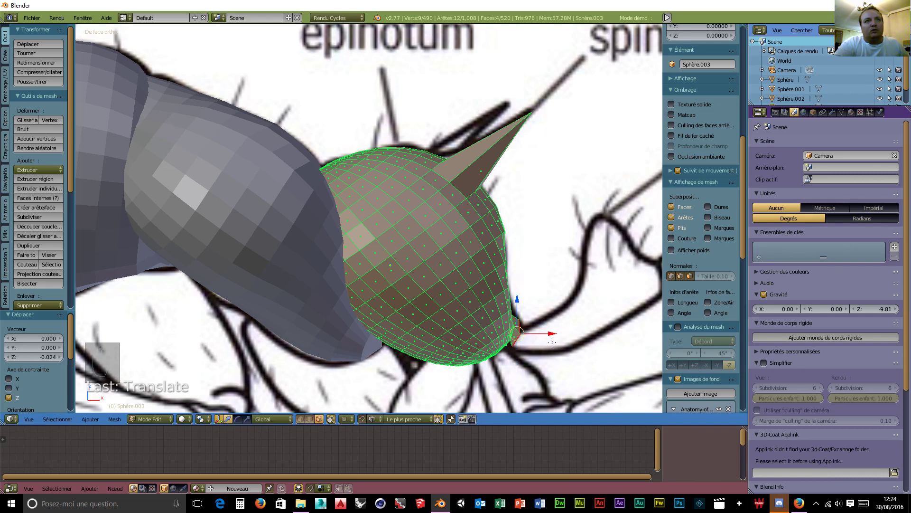
# Extrude the small tip face at the thorax's rear by about 0.027 and lower it about 0.012 along Z
pyautogui.press('e')
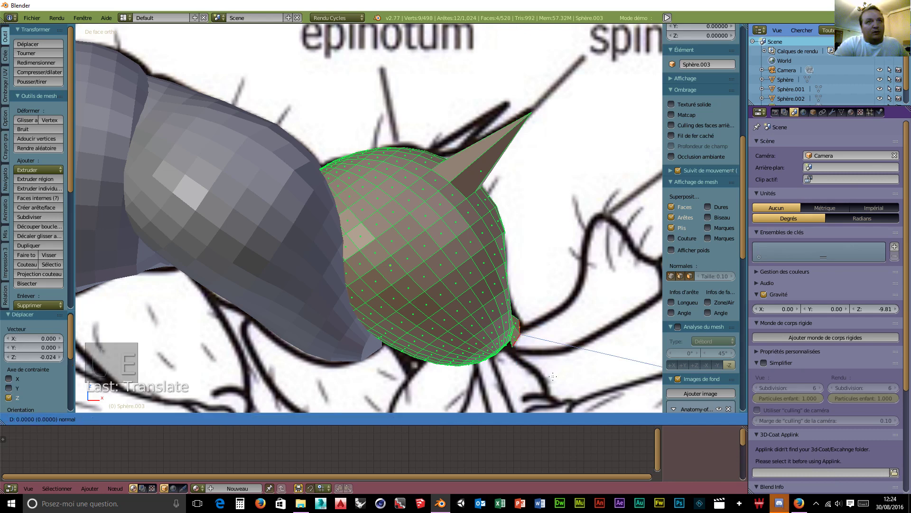
pyautogui.click(560, 379)
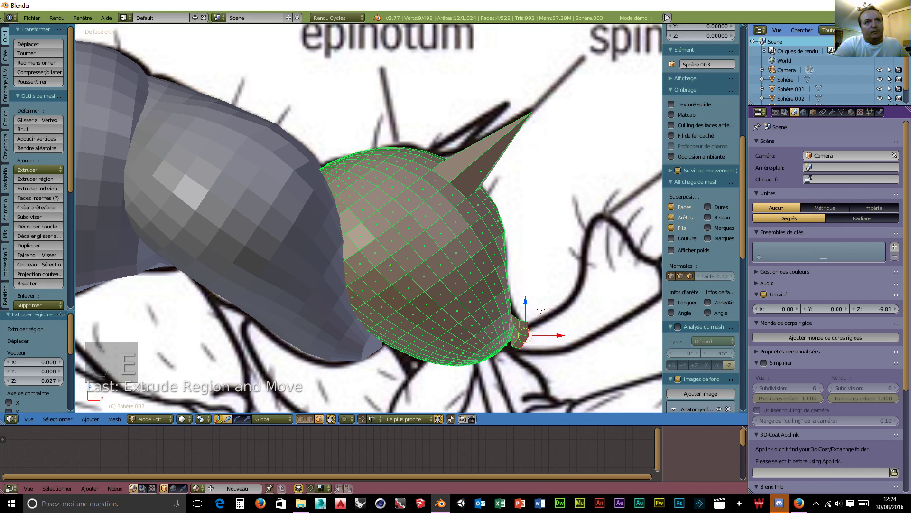
pyautogui.moveTo(525, 301); pyautogui.dragTo(526, 306)
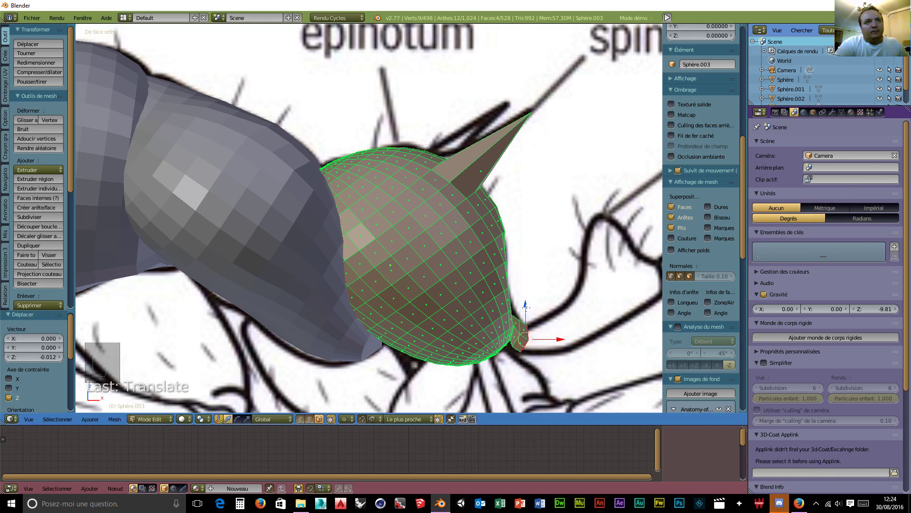
# Flatten the extruded end face by scaling it to 0 along X and lower it about 0.002 along Z
pyautogui.press('s')
pyautogui.press('x')
pyautogui.press('0')
pyautogui.click(558, 387)
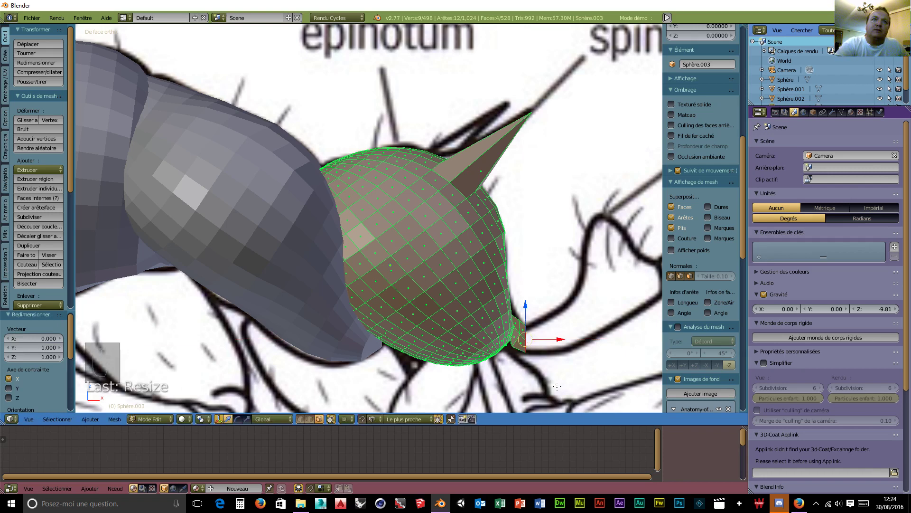
pyautogui.moveTo(529, 309); pyautogui.dragTo(527, 306)
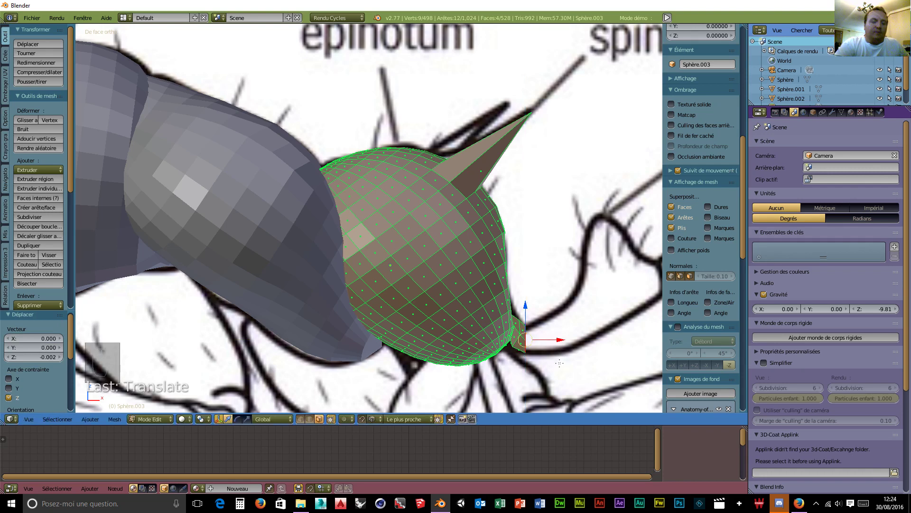
# Extrude the flat end face about 0.11 along the petiole stem and raise it about 0.024 along Z
pyautogui.press('e')
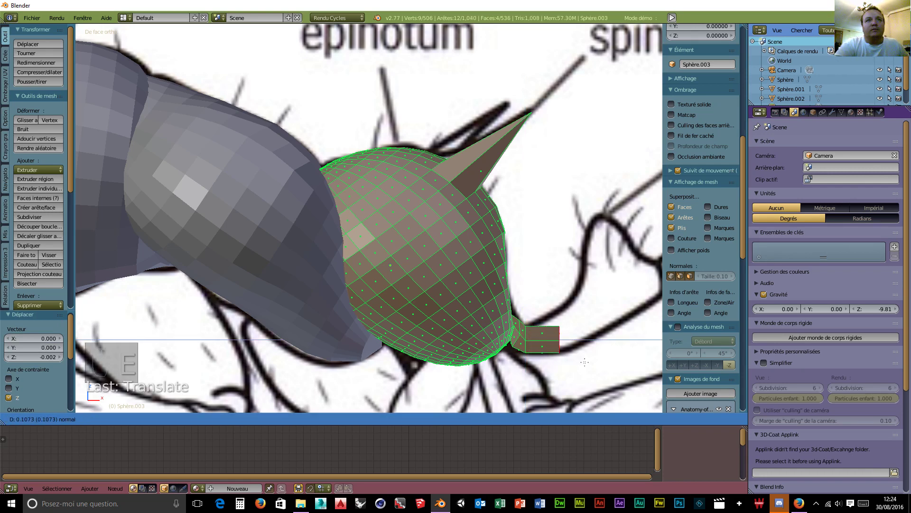
pyautogui.click(585, 362)
pyautogui.moveTo(557, 304); pyautogui.dragTo(557, 297)
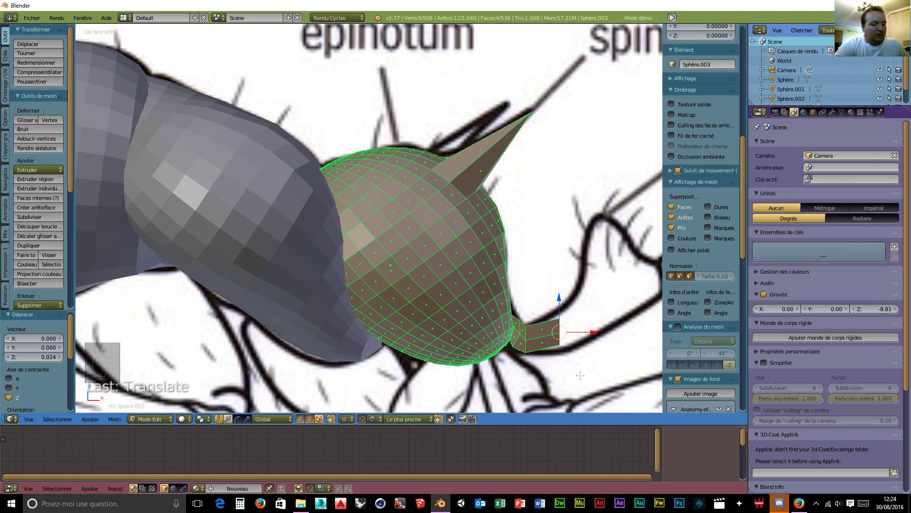
# Scale the end face by 1.57 and raise it about 0.003 to match the stem's thickness in the reference
pyautogui.press('s')
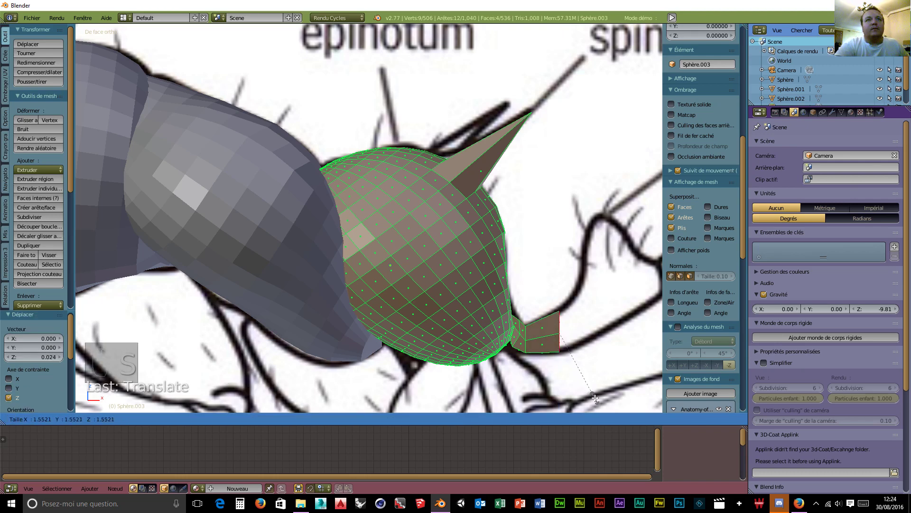
pyautogui.click(596, 398)
pyautogui.keyDown('shift'); pyautogui.moveTo(602, 381); pyautogui.dragTo(389, 372, button='middle'); pyautogui.keyUp('shift')
pyautogui.press('g')
pyautogui.press('z')
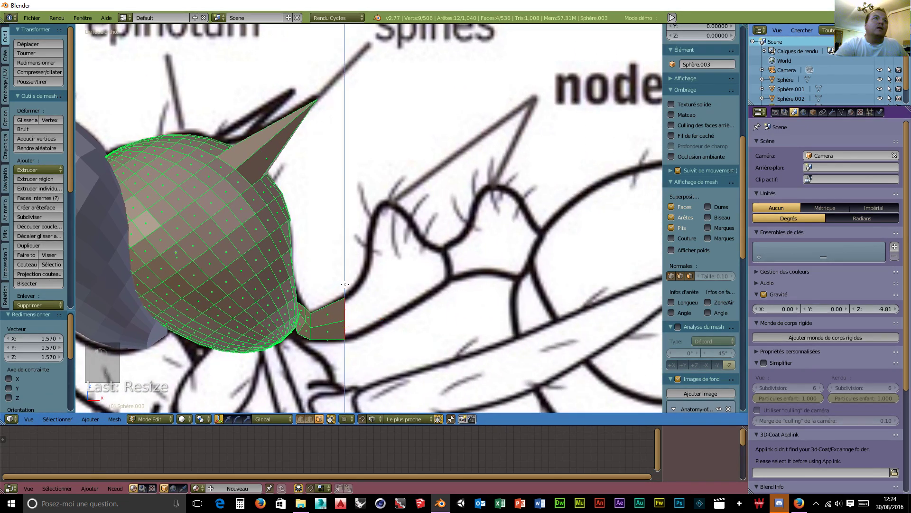
pyautogui.click(344, 284)
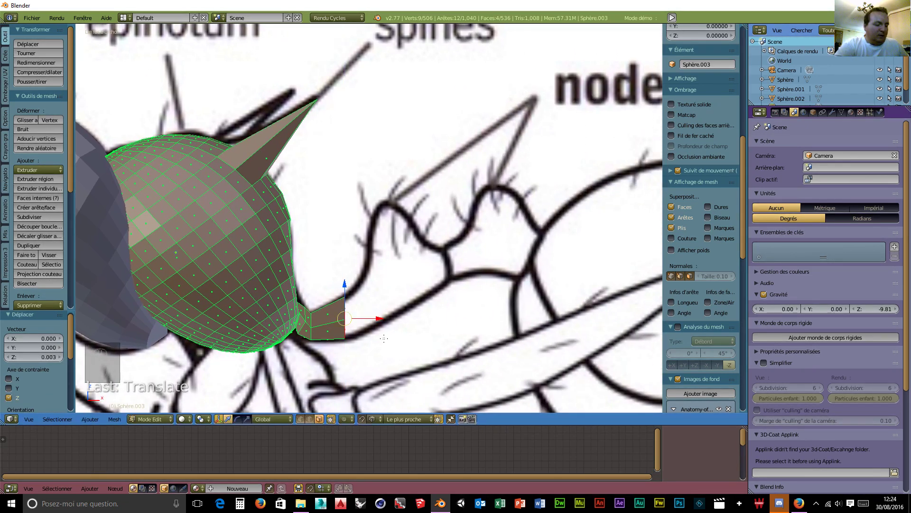
# Extrude the end face about 0.121 toward the first node and raise it about 0.085 along Z
pyautogui.press('e')
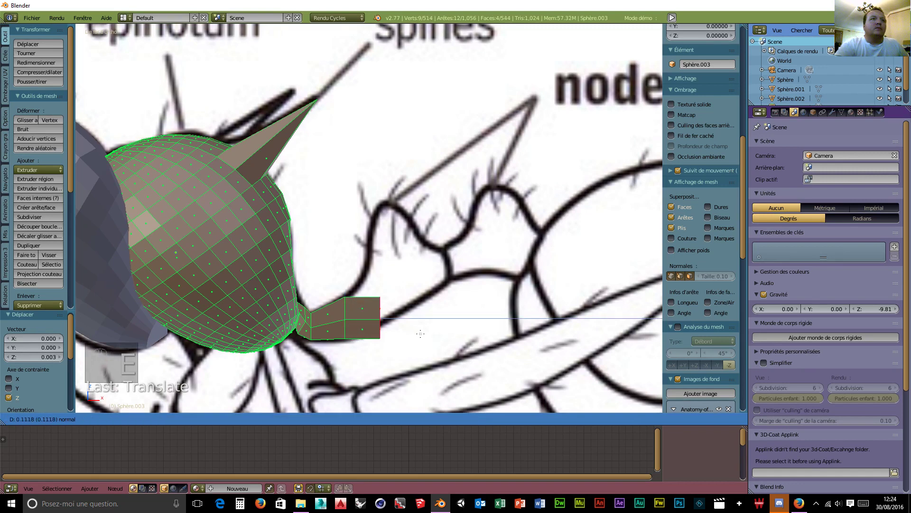
pyautogui.click(402, 308)
pyautogui.press('g')
pyautogui.press('z')
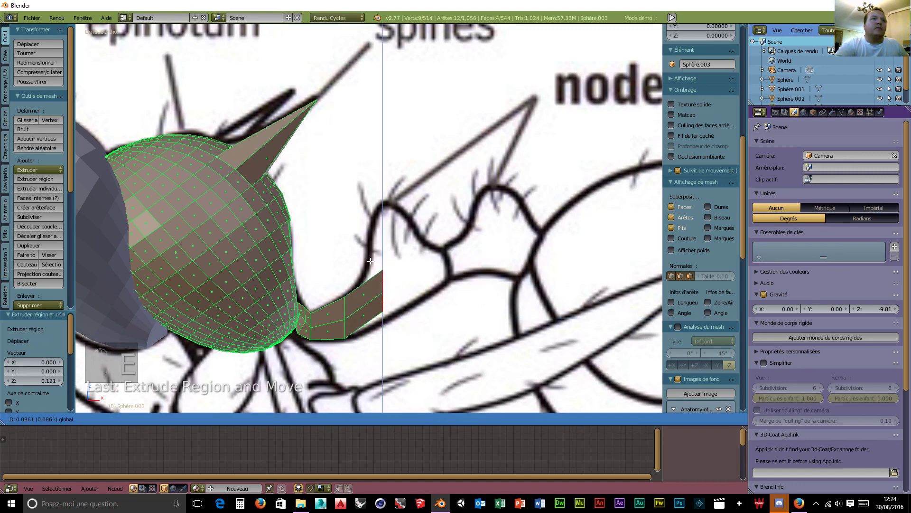
pyautogui.click(415, 330)
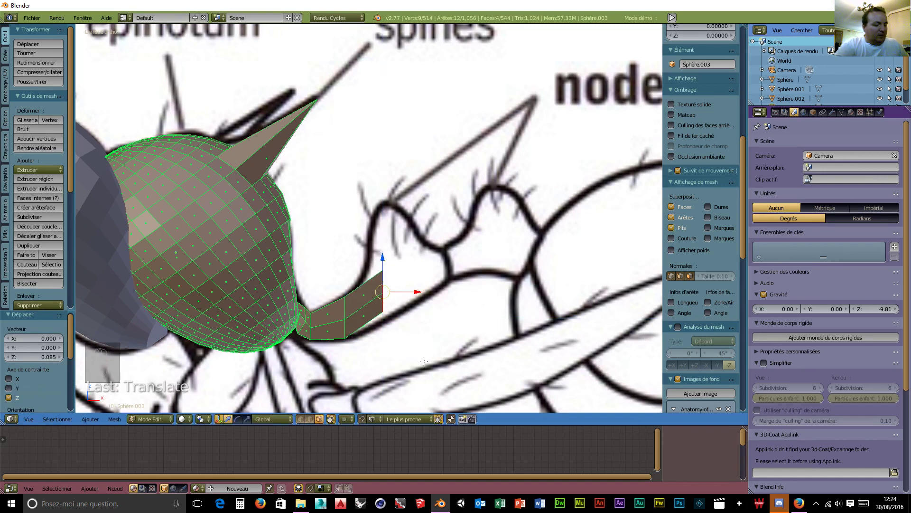
# Scale the end face by about 3.047 and raise it about 0.083 so it reaches the first node's peak
pyautogui.press('s')
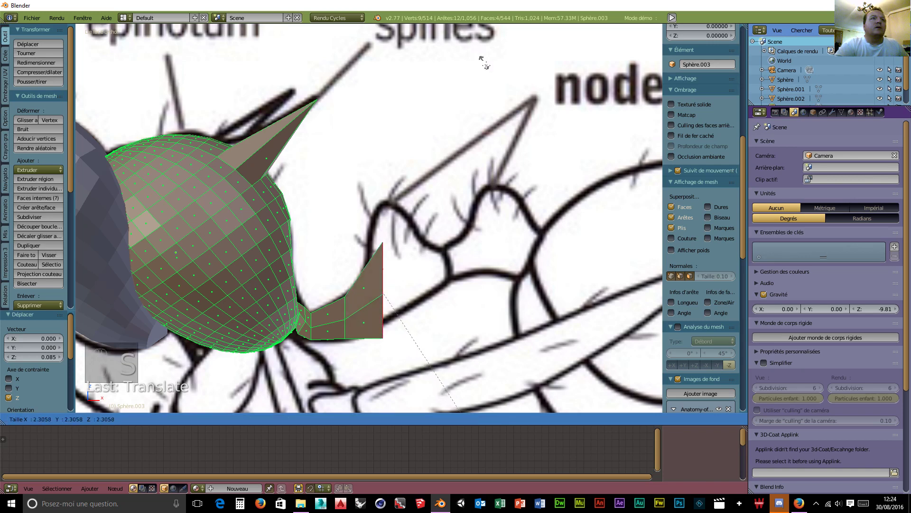
pyautogui.click(499, 120)
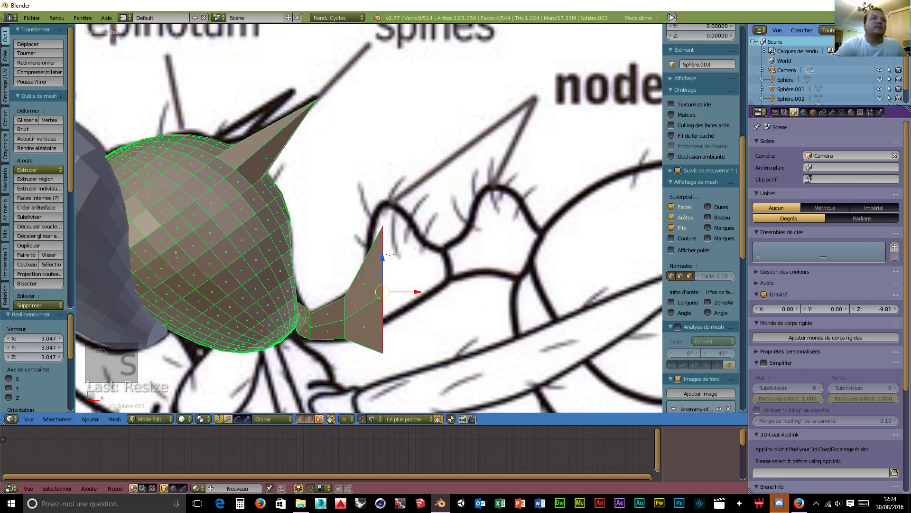
pyautogui.press('g')
pyautogui.press('z')
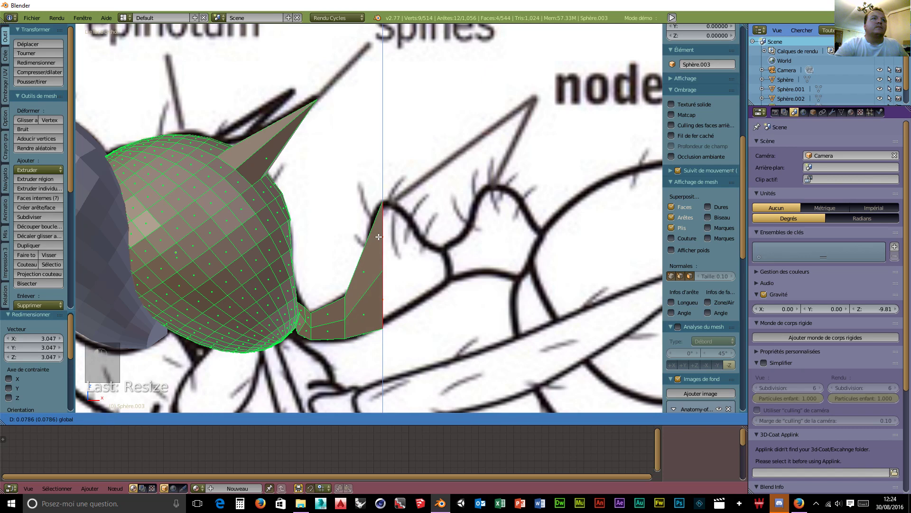
pyautogui.click(378, 235)
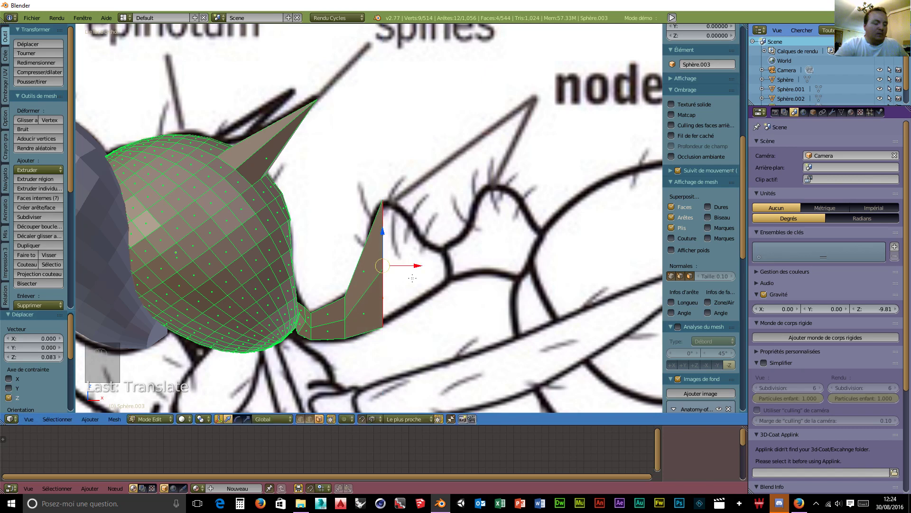
# Extrude the end face twice by about 0.106 down the node's rear slope, scaling the first section by 0.624
pyautogui.press('e')
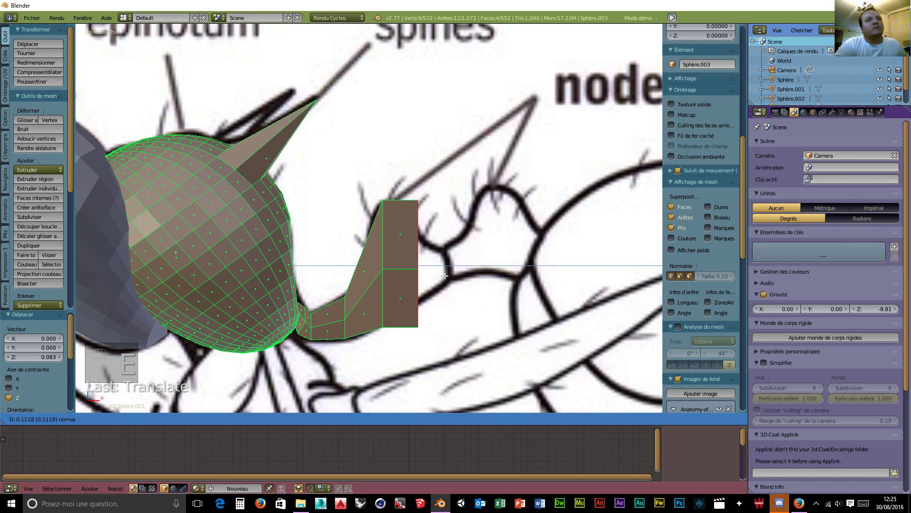
pyautogui.click(444, 275)
pyautogui.press('s')
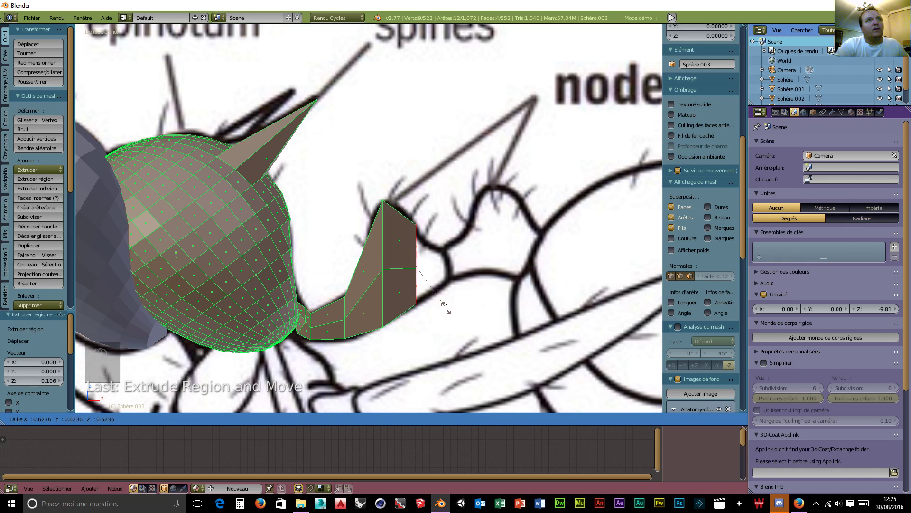
pyautogui.click(447, 308)
pyautogui.press('e')
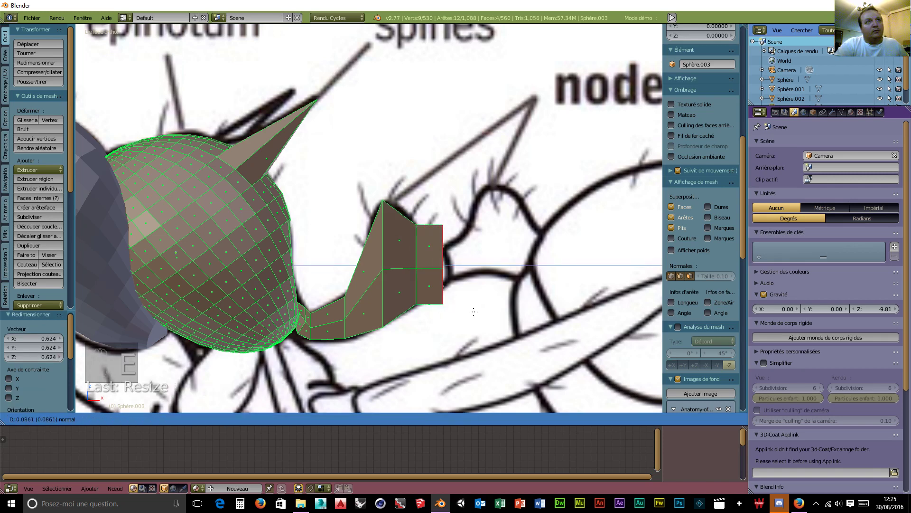
pyautogui.click(480, 314)
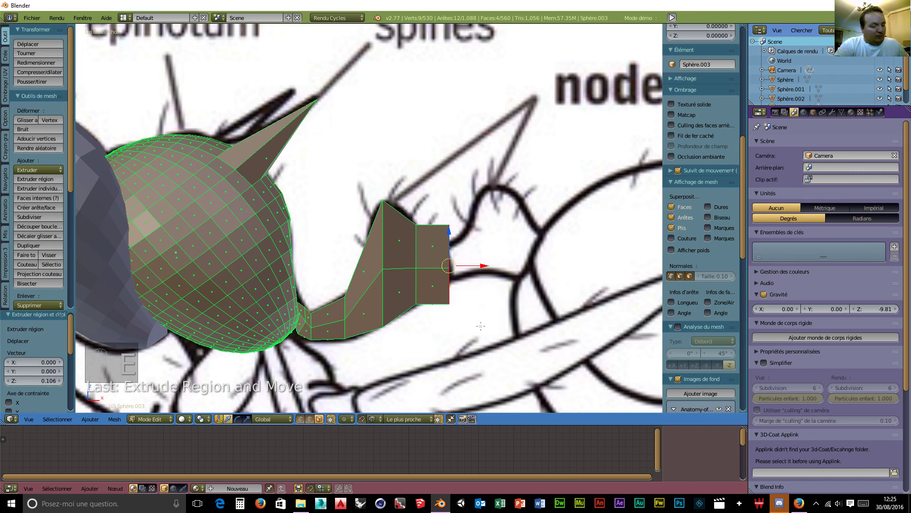
# Rotate the end face about -13.4° around Y and scale it by 0.361 to fit the joint between the nodes
pyautogui.press('r')
pyautogui.press('y')
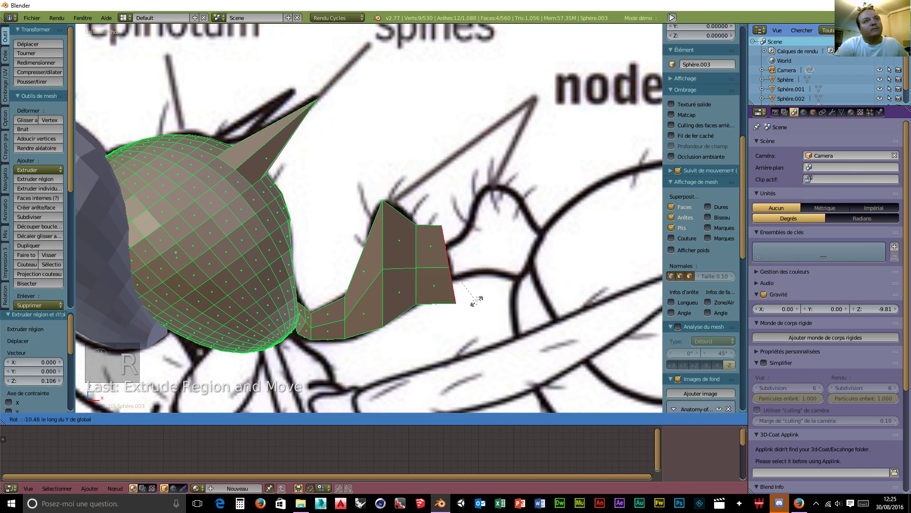
pyautogui.click(473, 292)
pyautogui.press('s')
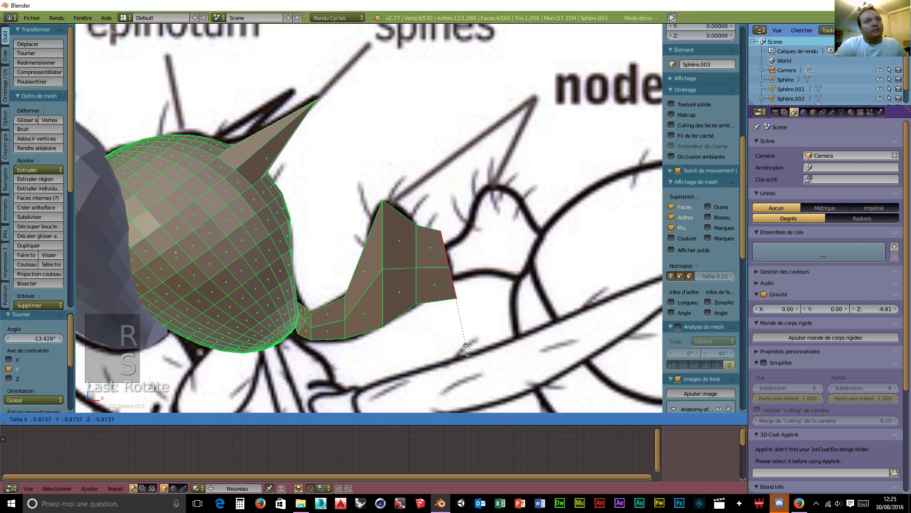
pyautogui.click(450, 300)
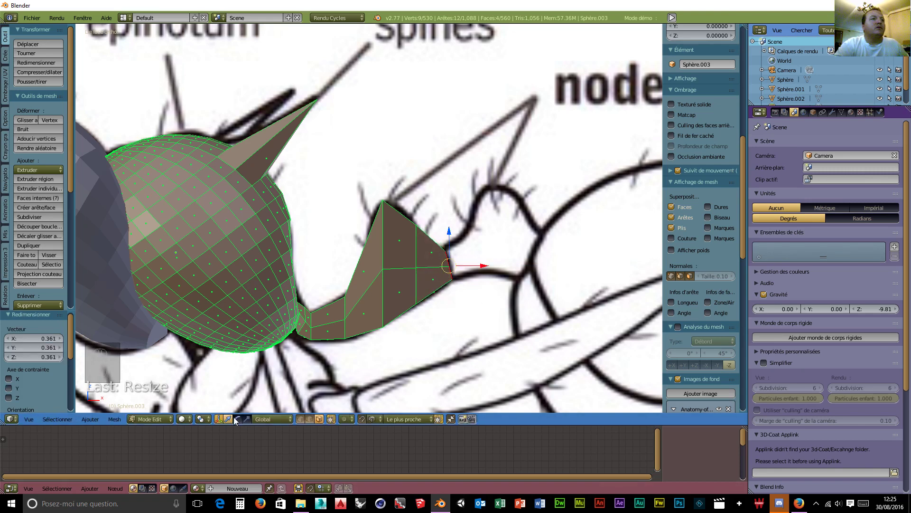
# Display the meshes in wireframe and add one loop cut across the segment on the first node's front slope
pyautogui.click(193, 420)
pyautogui.click(192, 398)
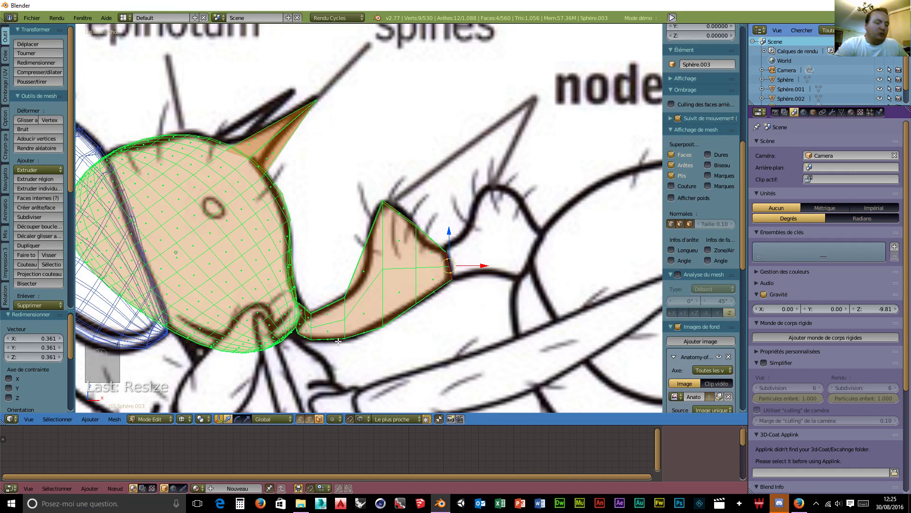
pyautogui.hotkey('ctrl', 'r')
pyautogui.click(364, 323)
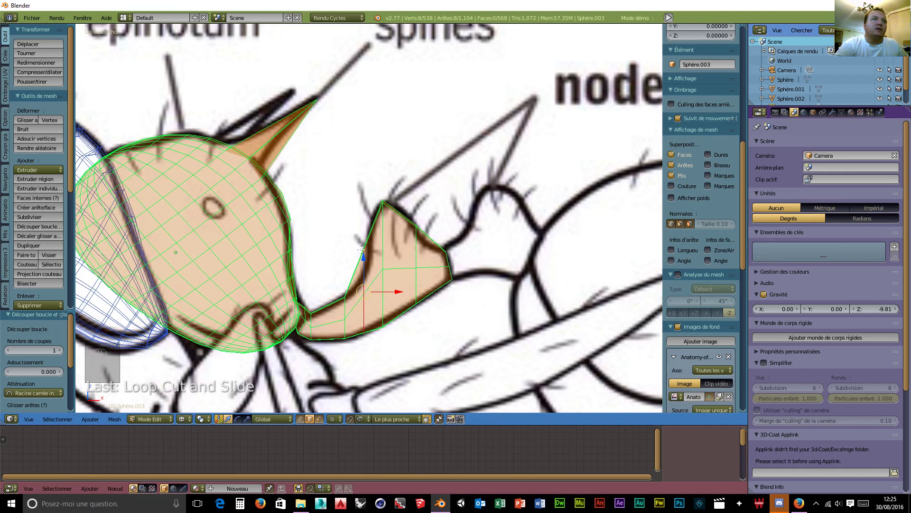
# Select the new loop's upper vertices and lower them about 0.074 along Z with proportional editing to follow the front outline
pyautogui.click(300, 418)
pyautogui.press('a')
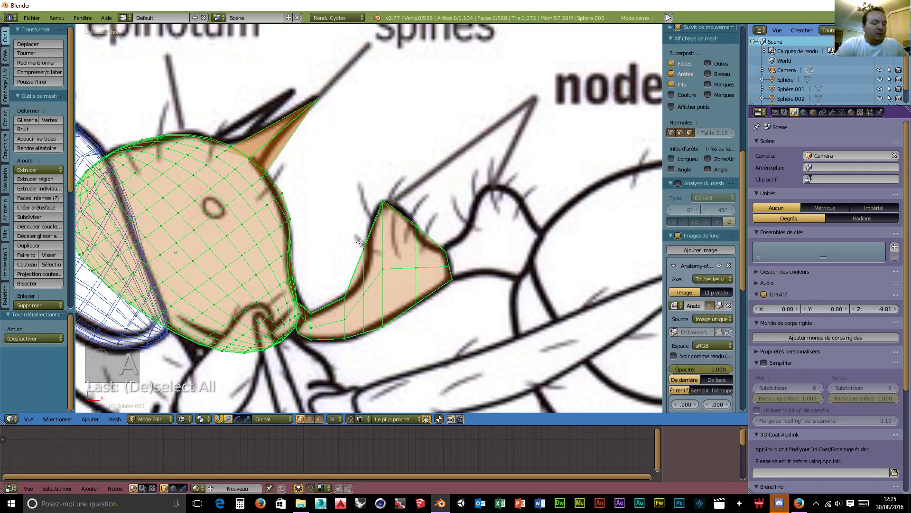
pyautogui.press('b')
pyautogui.moveTo(357, 240); pyautogui.dragTo(369, 252)
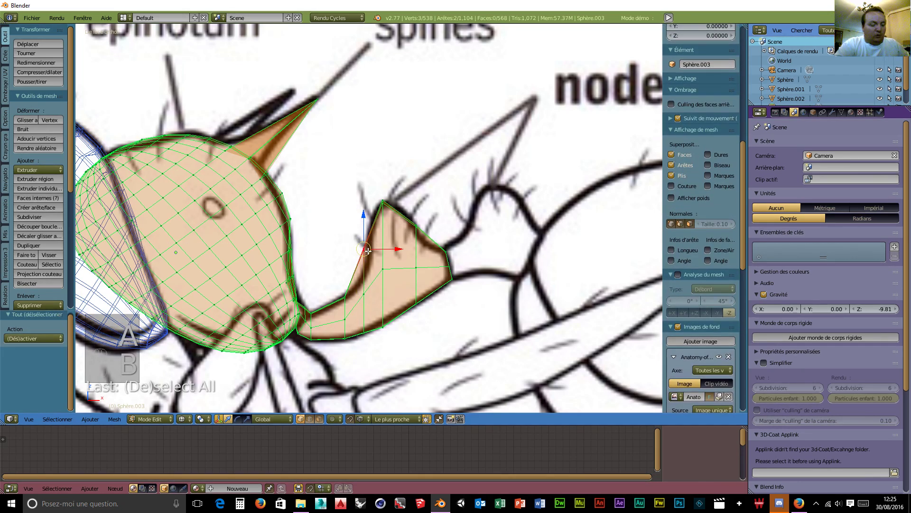
pyautogui.press('o')
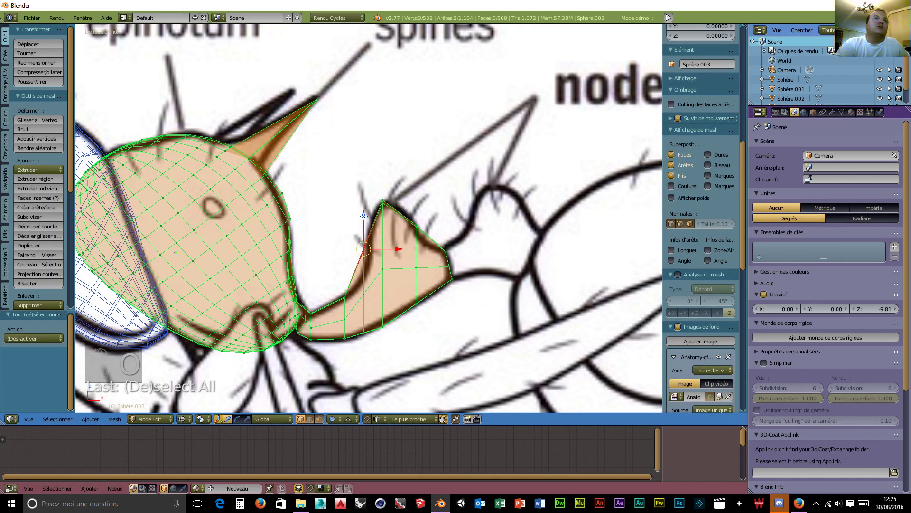
pyautogui.press('g')
pyautogui.press('z')
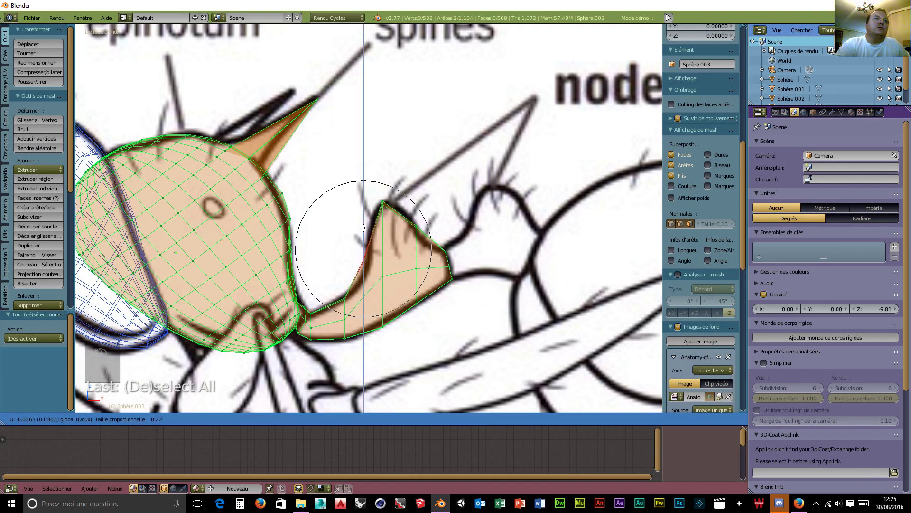
pyautogui.click(372, 247)
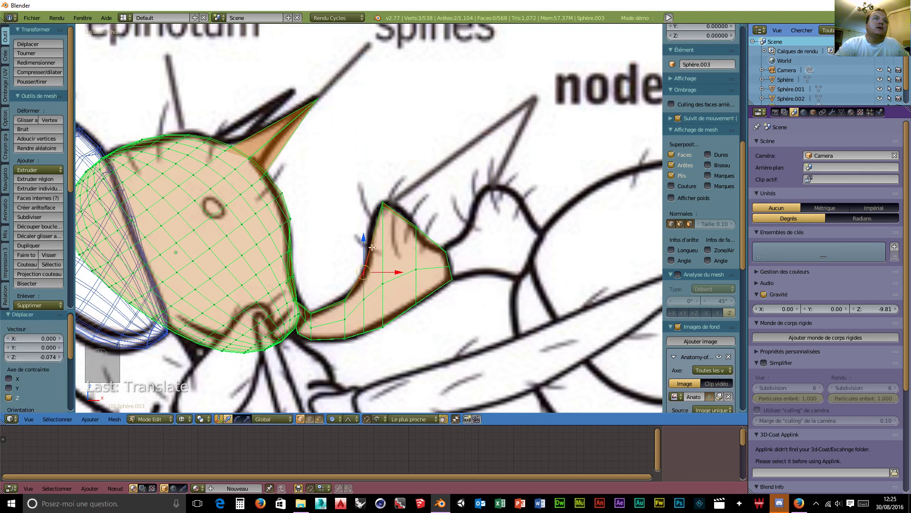
pyautogui.press('g')
pyautogui.press('z')
pyautogui.click(346, 302)
# Select the stem's upper vertices just ahead of the node and raise them about 0.017 along Z with proportional size 0.14
pyautogui.press('a')
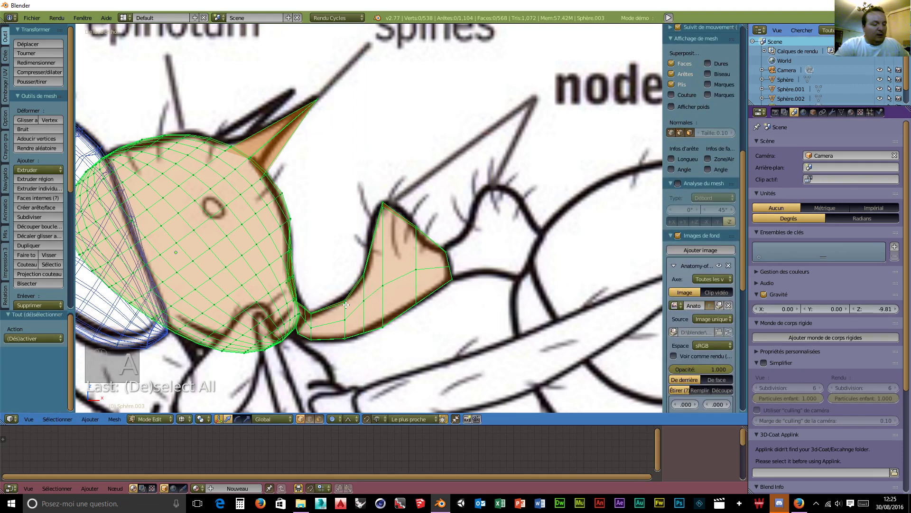
pyautogui.press('b')
pyautogui.moveTo(340, 295); pyautogui.dragTo(352, 309)
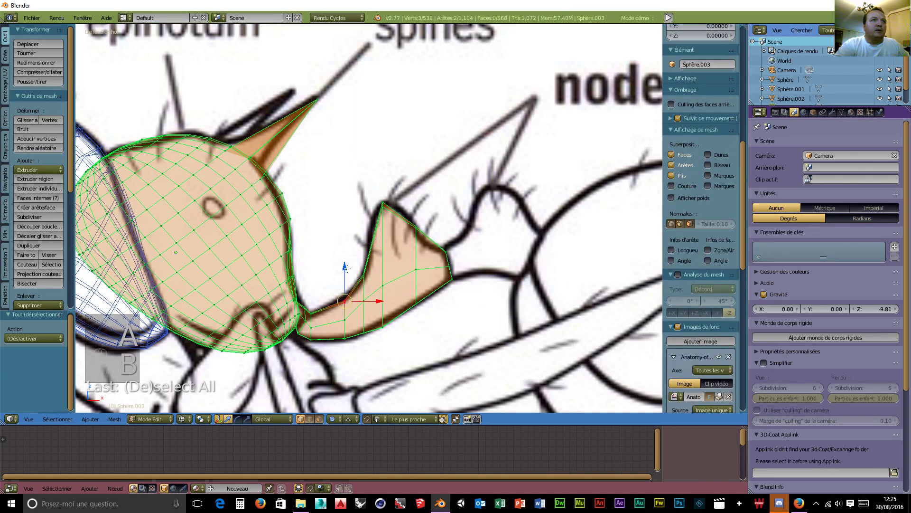
pyautogui.press('g')
pyautogui.press('z')
pyautogui.scroll(5, 349, 265)
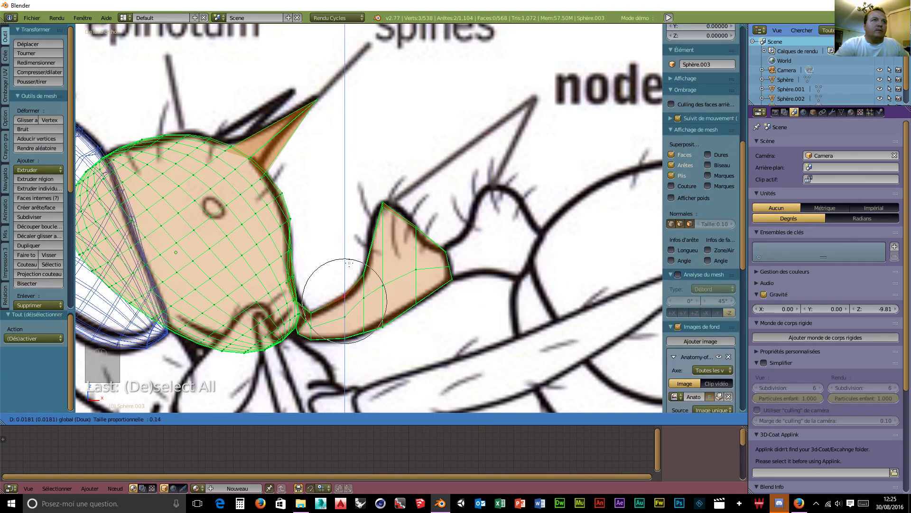
pyautogui.click(350, 264)
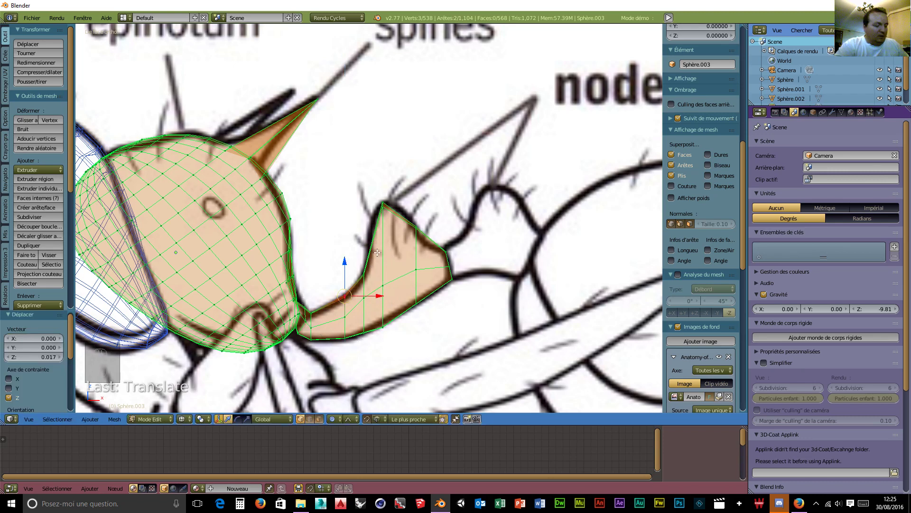
# Add a loop cut just ahead of the first node's peak and raise its upper vertices about 0.066 along Z to match the outline
pyautogui.hotkey('ctrl', 'r')
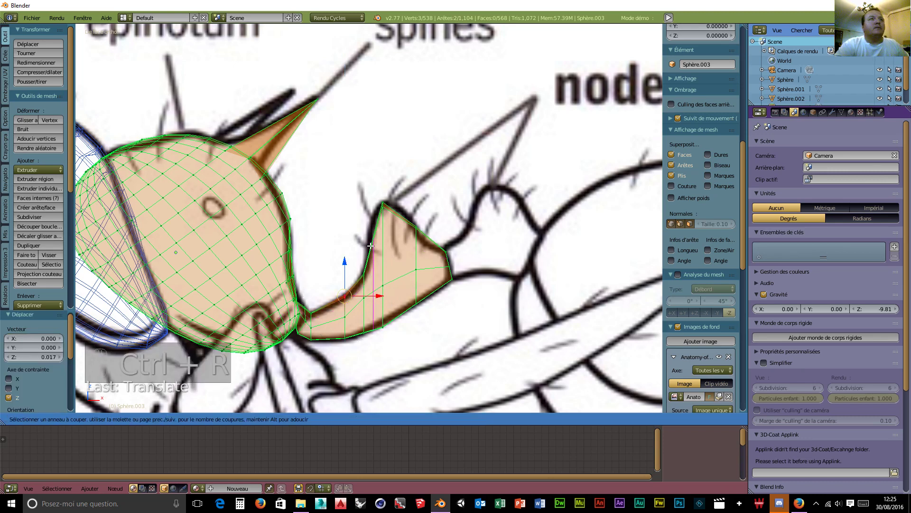
pyautogui.click(370, 245)
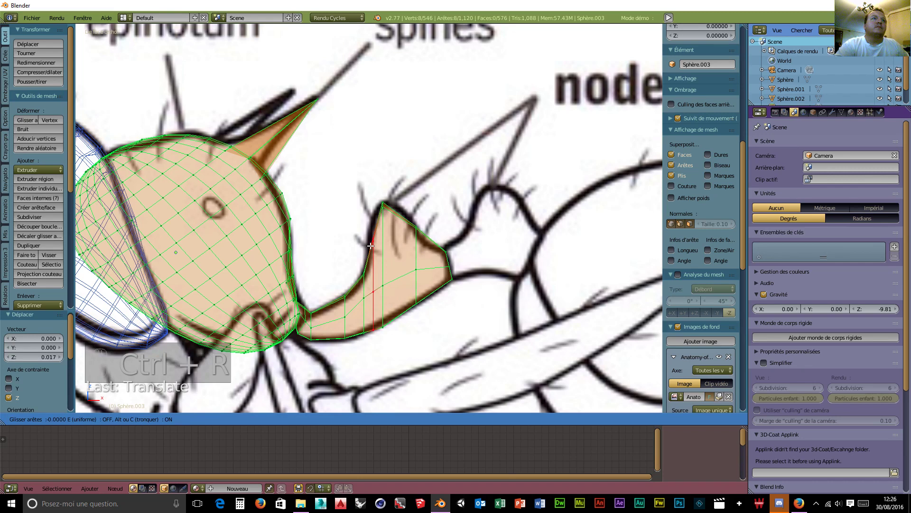
pyautogui.click(371, 245)
pyautogui.press('a')
pyautogui.press('b')
pyautogui.moveTo(363, 230); pyautogui.dragTo(383, 249)
pyautogui.moveTo(373, 204); pyautogui.dragTo(372, 184)
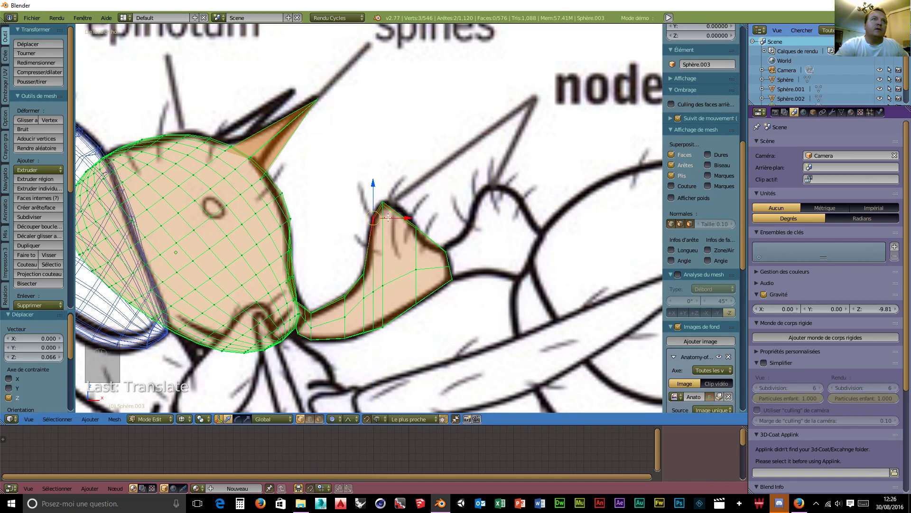
# Add a loop cut just behind the node's peak and raise its upper vertices about 0.030 along Z with proportional size 0.08
pyautogui.hotkey('ctrl', 'r')
pyautogui.click(403, 271)
pyautogui.rightClick(403, 272)
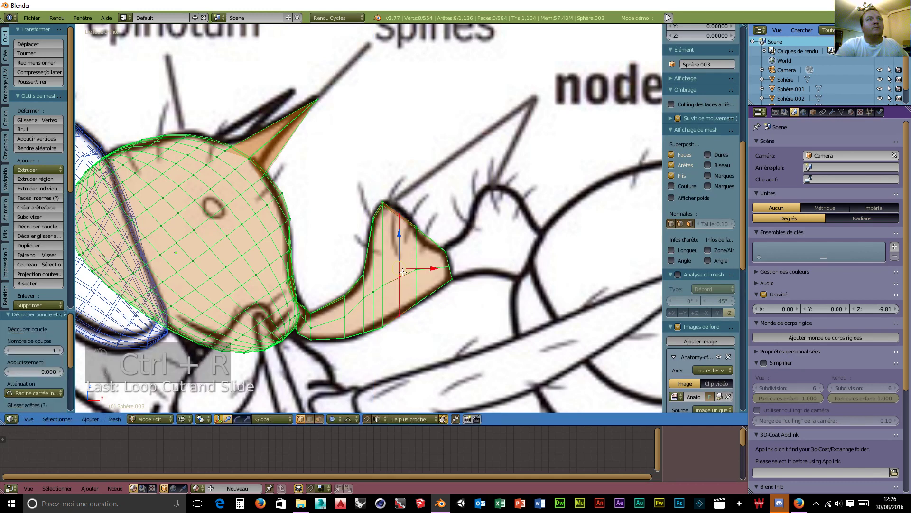
pyautogui.press('a')
pyautogui.press('b')
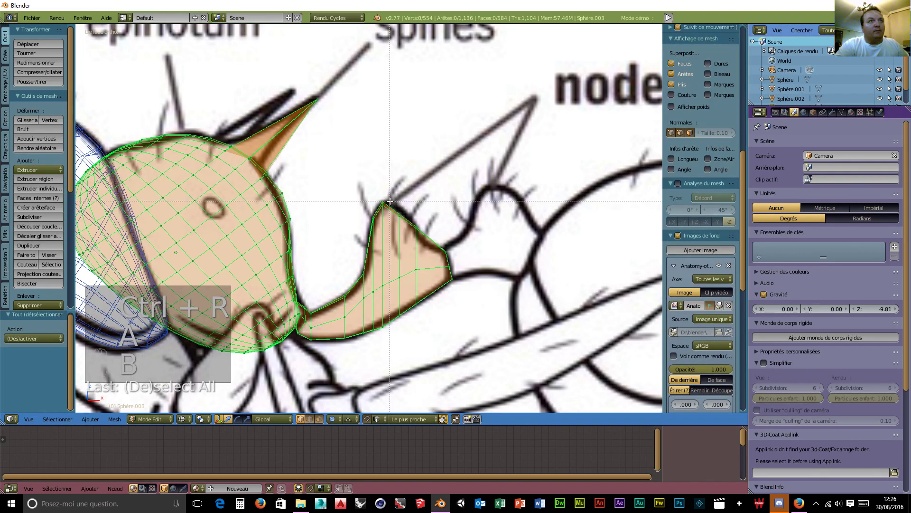
pyautogui.moveTo(389, 195); pyautogui.dragTo(403, 226)
pyautogui.press('g')
pyautogui.press('z')
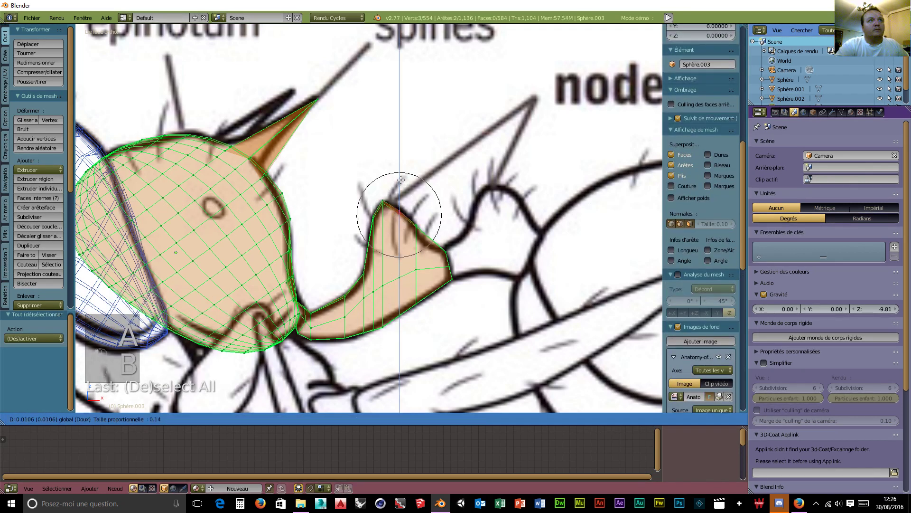
pyautogui.scroll(6, 403, 176)
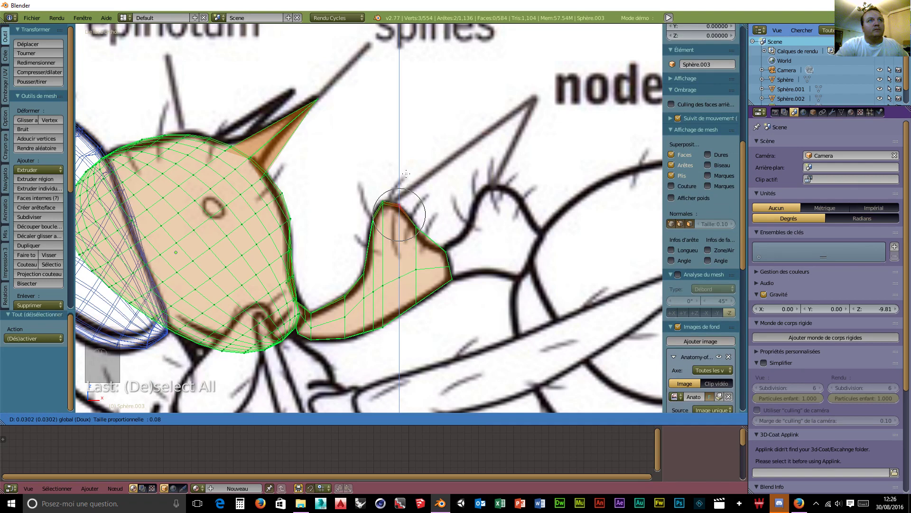
pyautogui.click(406, 174)
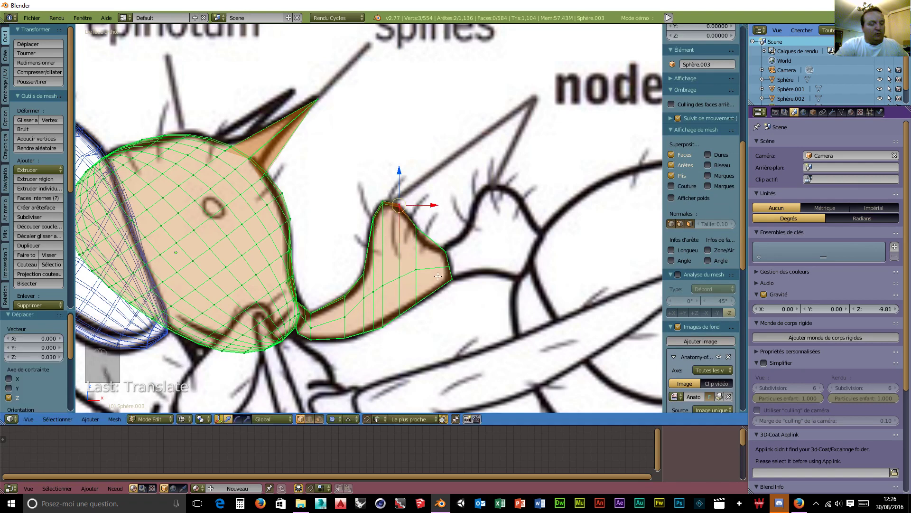
# Add a loop cut near the node's rear end and lower its upper vertices about 0.021 along Z with proportional size 0.08
pyautogui.hotkey('ctrl', 'r')
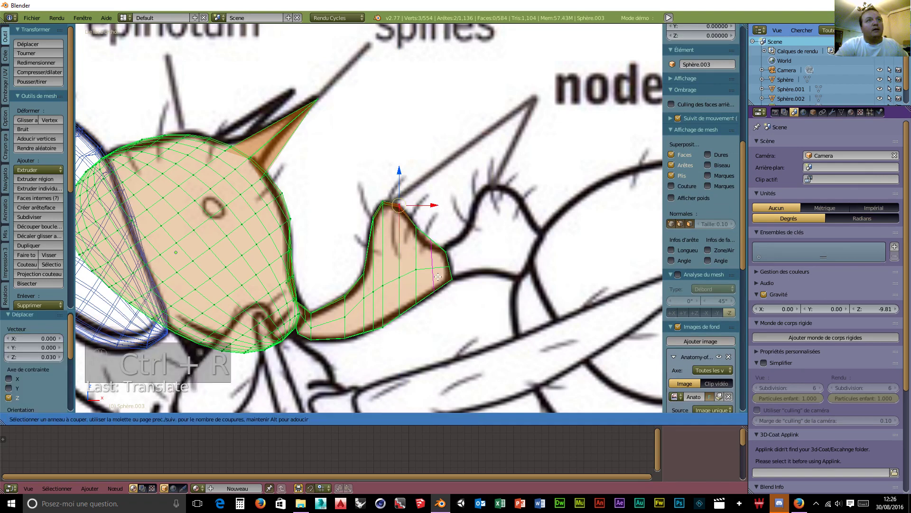
pyautogui.click(437, 255)
pyautogui.rightClick(437, 254)
pyautogui.press('a')
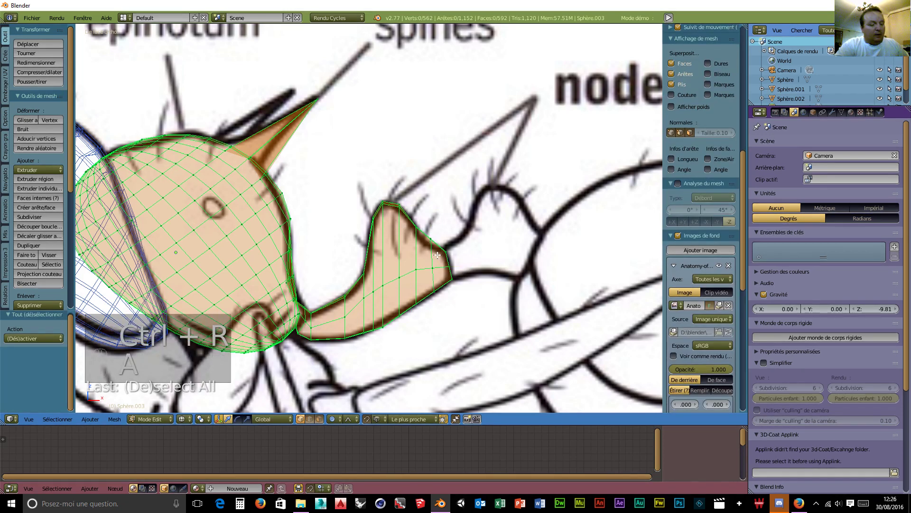
pyautogui.press('b')
pyautogui.moveTo(425, 229); pyautogui.dragTo(437, 243)
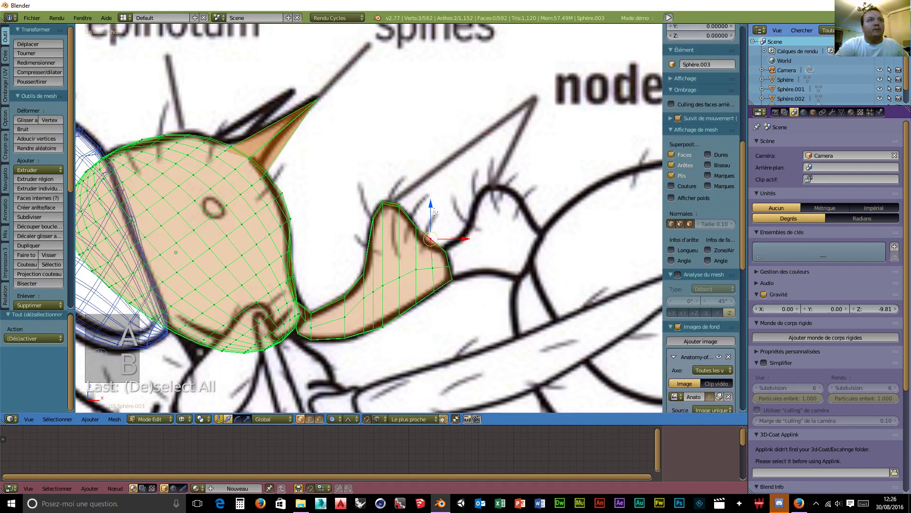
pyautogui.press('g')
pyautogui.press('z')
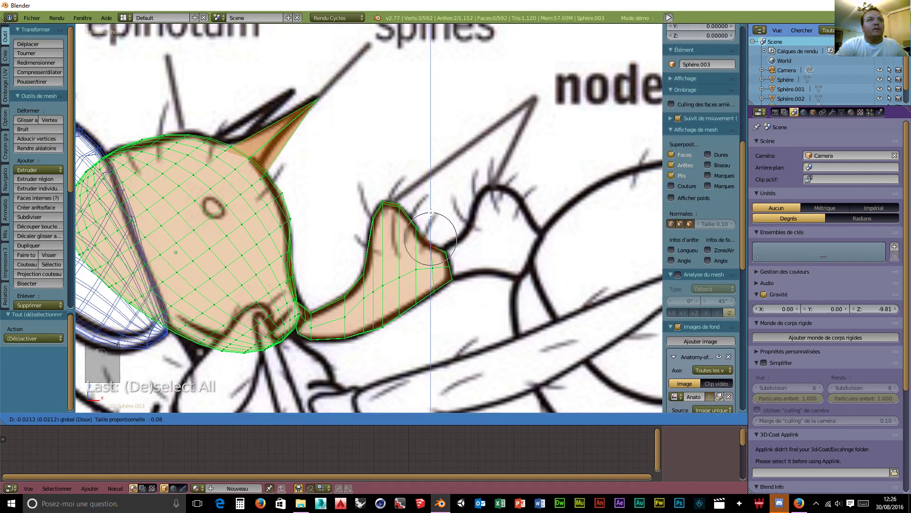
pyautogui.click(430, 212)
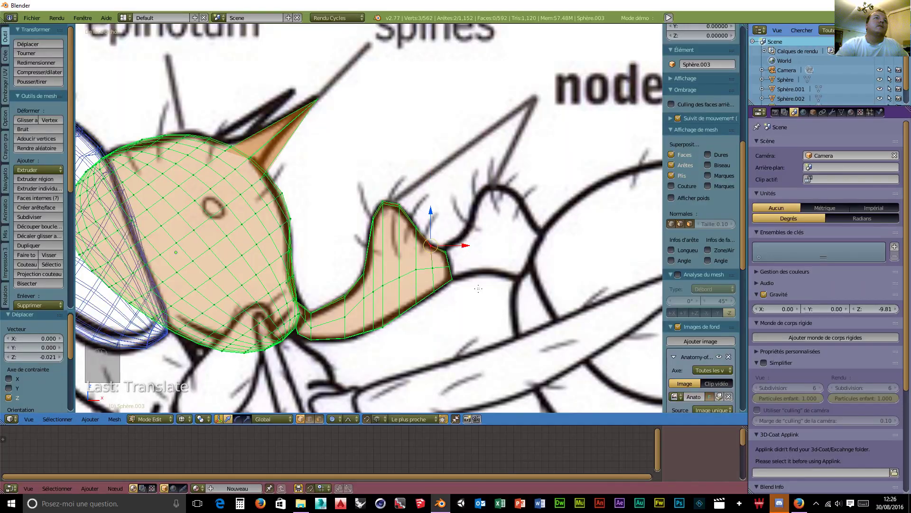
pyautogui.moveTo(478, 326); pyautogui.dragTo(429, 218, button='middle')
pyautogui.moveTo(396, 358); pyautogui.dragTo(421, 366, button='middle')
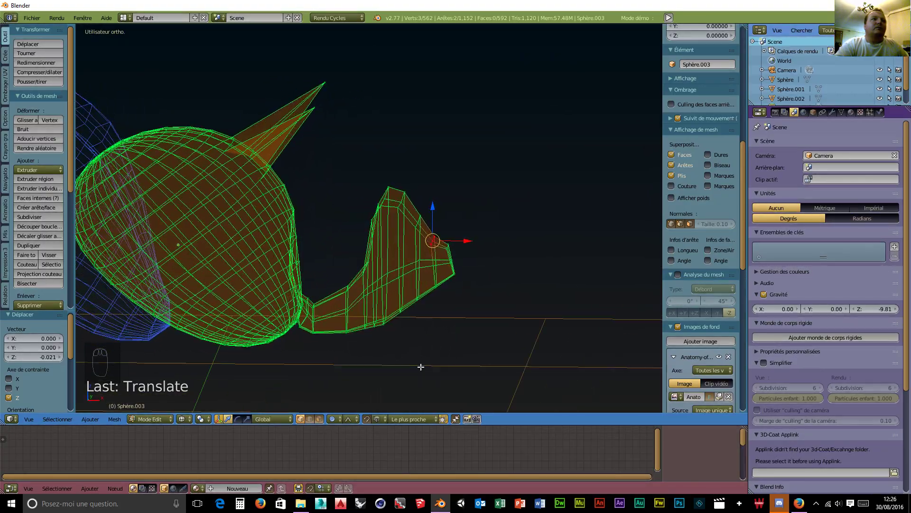
pyautogui.click(153, 420)
pyautogui.click(153, 410)
pyautogui.moveTo(365, 381); pyautogui.dragTo(325, 421, button='middle')
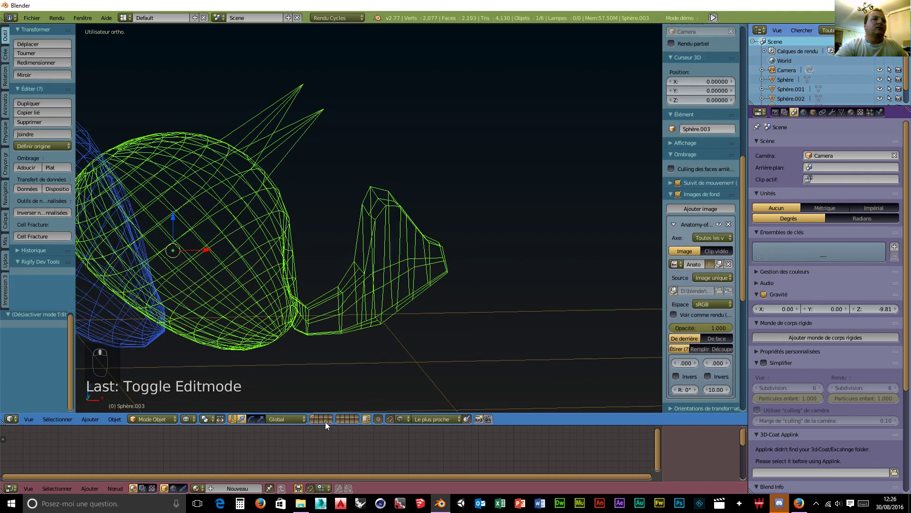
pyautogui.click(174, 420)
pyautogui.click(170, 397)
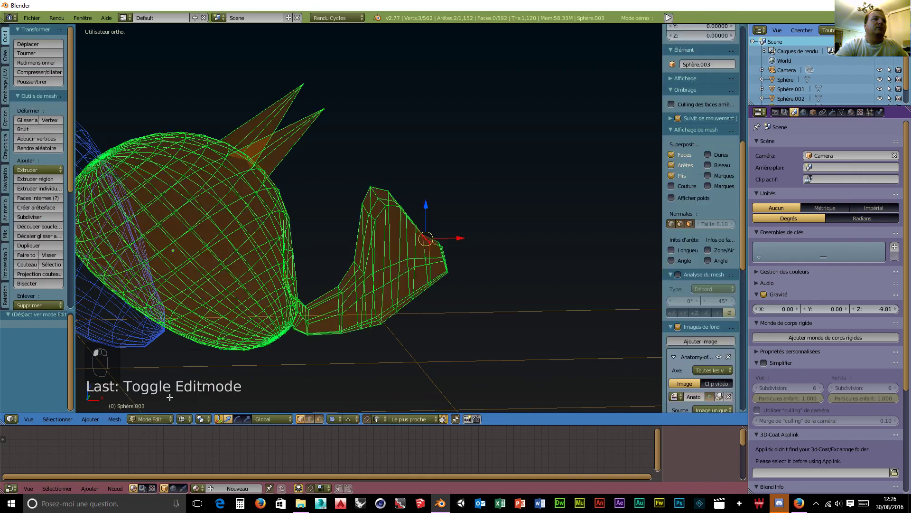
# Switch to face selection and circle-select the petiole stem's faces starting from its joint with the thorax
pyautogui.click(319, 419)
pyautogui.moveTo(498, 324); pyautogui.dragTo(477, 333, button='middle')
pyautogui.scroll(3, 375, 359)
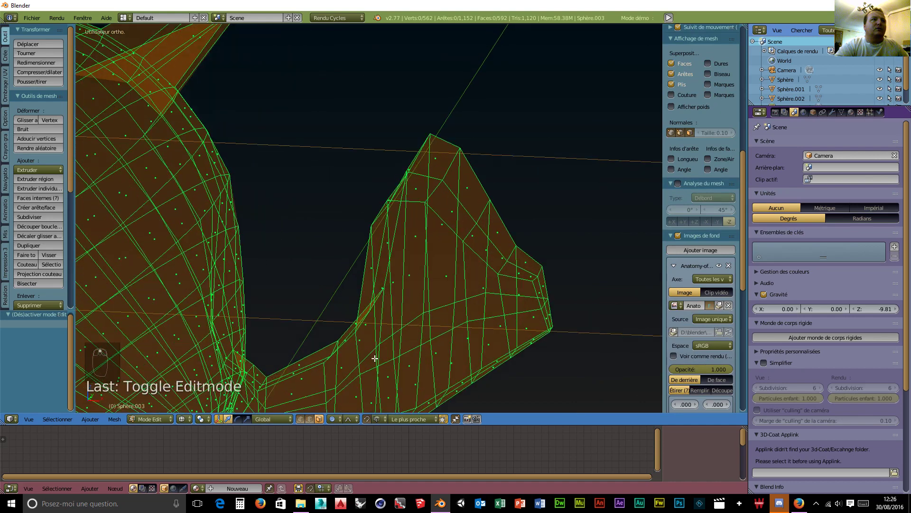
pyautogui.scroll(-2, 319, 361)
pyautogui.scroll(1, 331, 349)
pyautogui.moveTo(334, 364); pyautogui.dragTo(335, 375, button='middle')
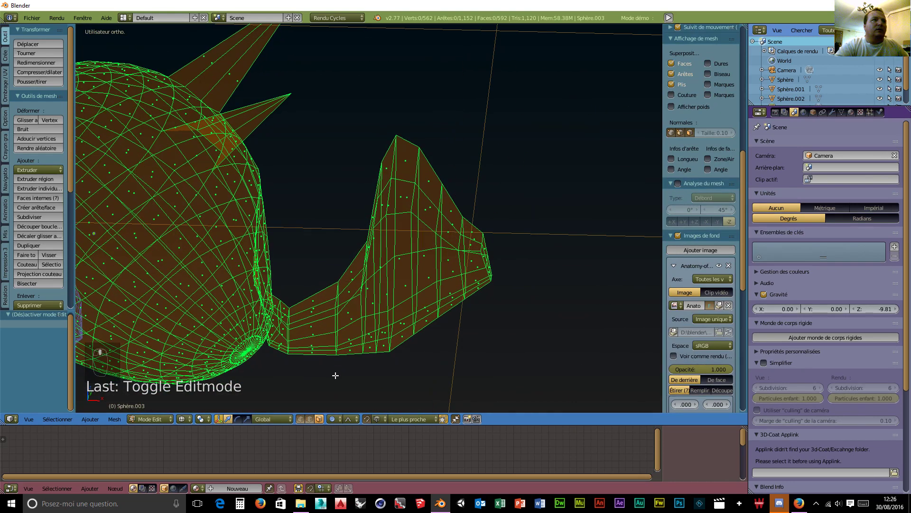
pyautogui.press('c')
pyautogui.click(284, 309)
pyautogui.moveTo(285, 309)
pyautogui.mouseDown()
pyautogui.moveTo(275, 306)
pyautogui.moveTo(282, 328)
pyautogui.mouseUp()
pyautogui.keyDown('shift'); pyautogui.click(271, 338); pyautogui.keyUp('shift')
pyautogui.keyDown('shift'); pyautogui.click(342, 326); pyautogui.keyUp('shift')
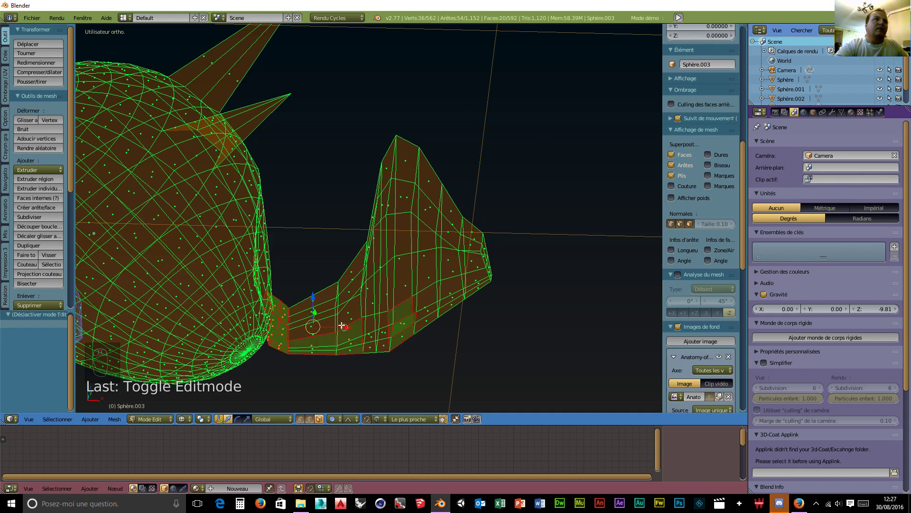
# Extend the circle selection with a larger brush over all remaining faces of the stem and first node
pyautogui.moveTo(314, 342)
pyautogui.mouseDown()
pyautogui.moveTo(388, 231)
pyautogui.moveTo(389, 166)
pyautogui.moveTo(404, 218)
pyautogui.mouseUp()
pyautogui.moveTo(371, 251)
pyautogui.mouseDown()
pyautogui.moveTo(385, 223)
pyautogui.moveTo(403, 219)
pyautogui.moveTo(404, 197)
pyautogui.moveTo(460, 220)
pyautogui.moveTo(447, 223)
pyautogui.moveTo(434, 261)
pyautogui.moveTo(373, 267)
pyautogui.mouseUp()
pyautogui.click(387, 255)
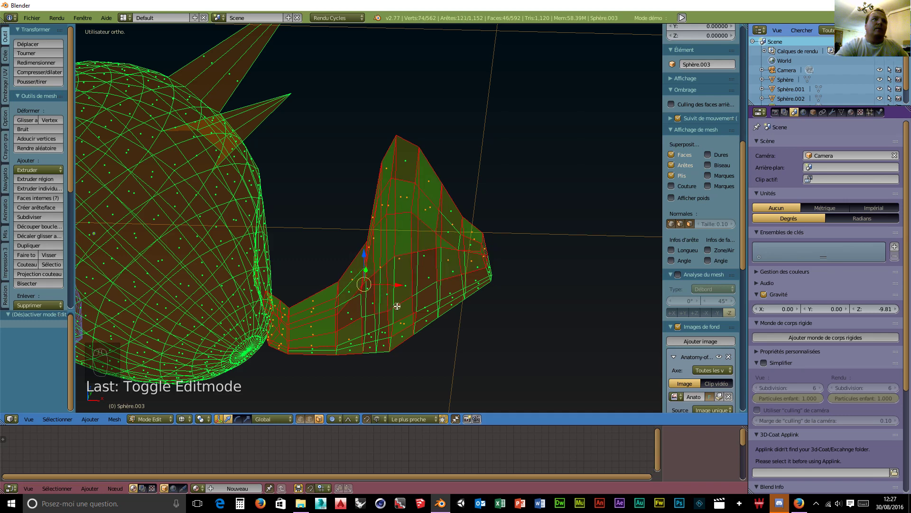
pyautogui.scroll(-3, 402, 300)
pyautogui.moveTo(407, 287)
pyautogui.mouseDown()
pyautogui.moveTo(372, 309)
pyautogui.moveTo(386, 332)
pyautogui.moveTo(488, 261)
pyautogui.moveTo(468, 285)
pyautogui.mouseUp()
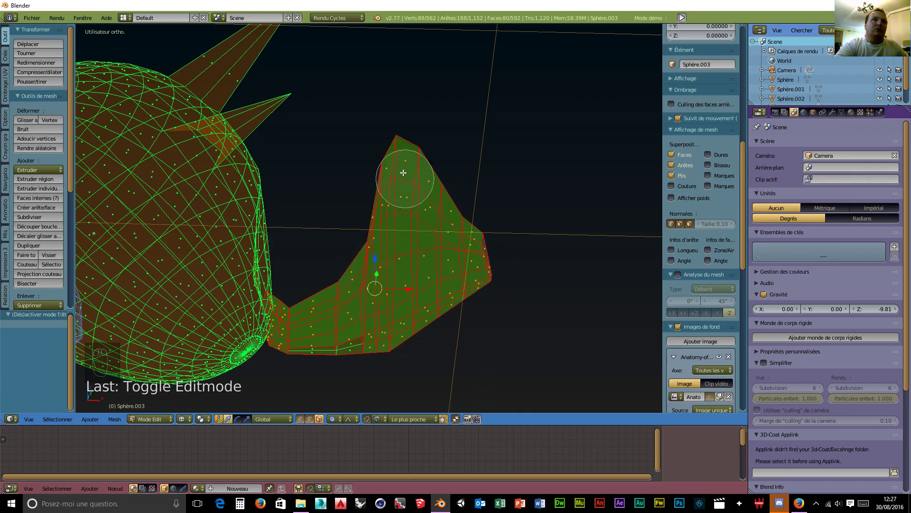
pyautogui.rightClick(373, 360)
# Display the meshes as solid and separate the selected stem and node faces from the thorax into their own object
pyautogui.moveTo(469, 374)
pyautogui.mouseDown(button='middle')
pyautogui.moveTo(343, 273)
pyautogui.moveTo(277, 315)
pyautogui.moveTo(291, 315)
pyautogui.mouseUp(button='middle')
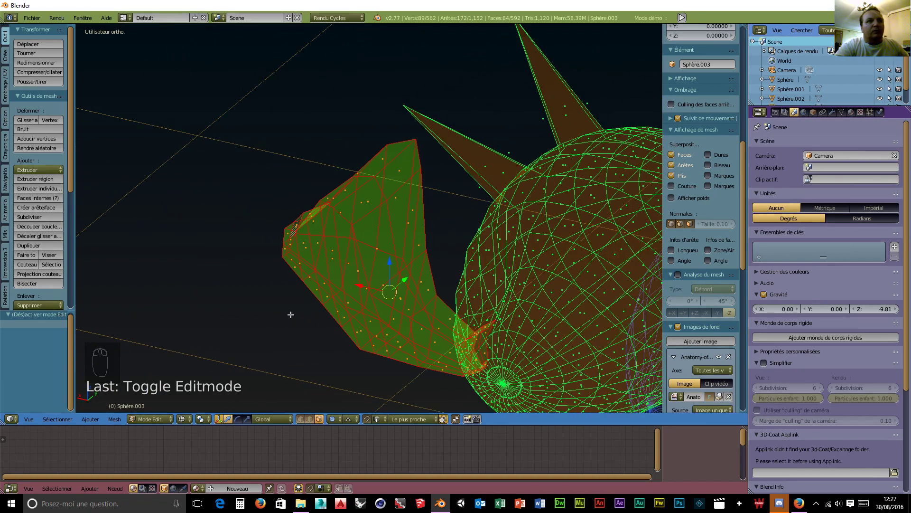
pyautogui.click(183, 420)
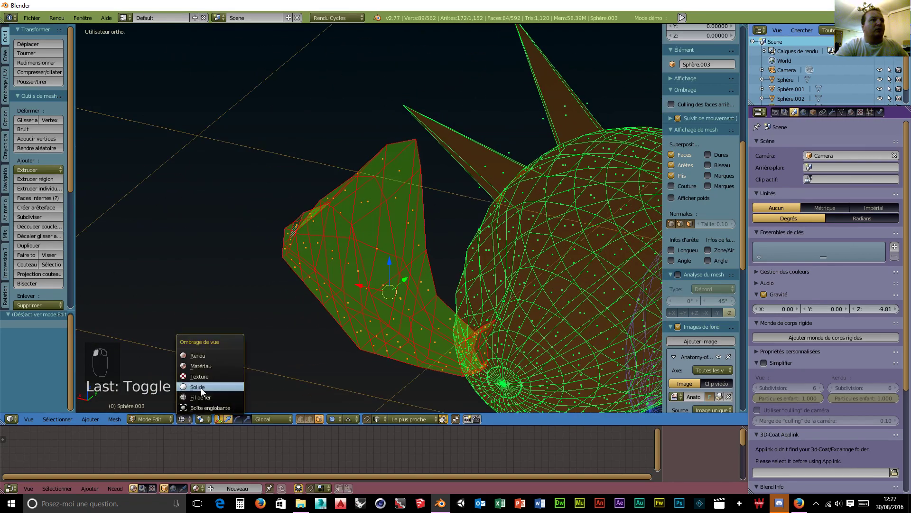
pyautogui.click(201, 389)
pyautogui.moveTo(358, 362); pyautogui.dragTo(533, 323, button='middle')
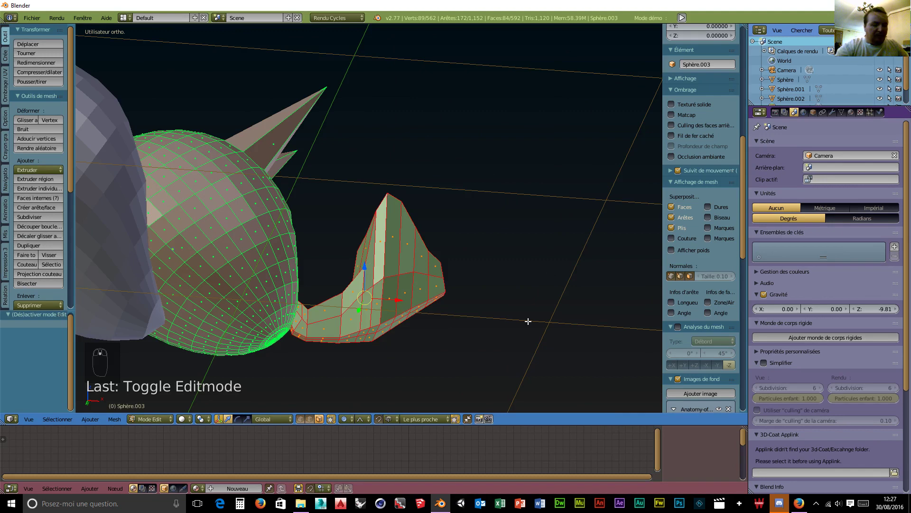
pyautogui.press('p')
pyautogui.click(528, 322)
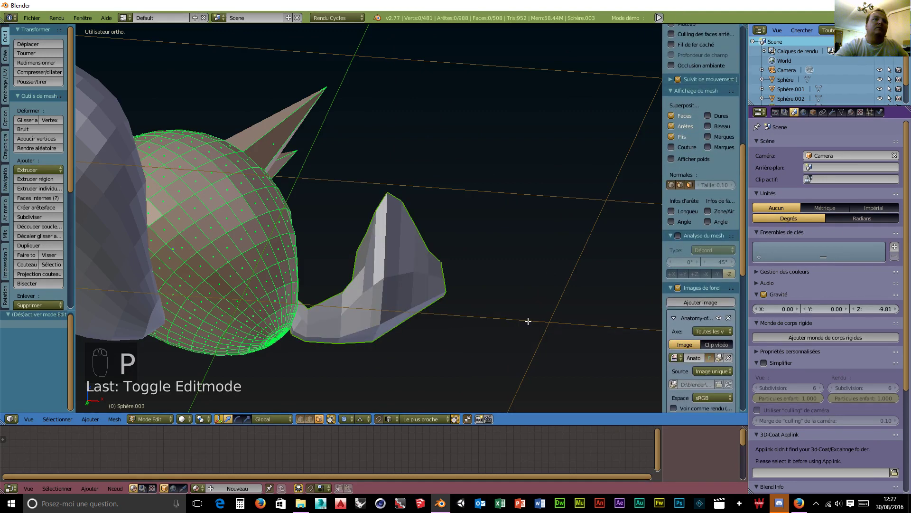
# Return to object mode and add a Subdivision Surface modifier to the separated petiole object
pyautogui.moveTo(294, 303); pyautogui.dragTo(279, 330, button='middle')
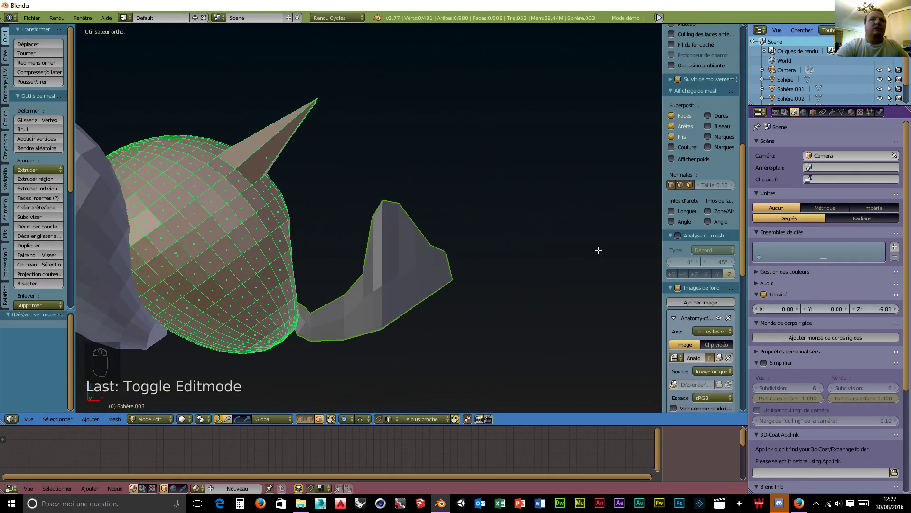
pyautogui.click(151, 418)
pyautogui.click(157, 407)
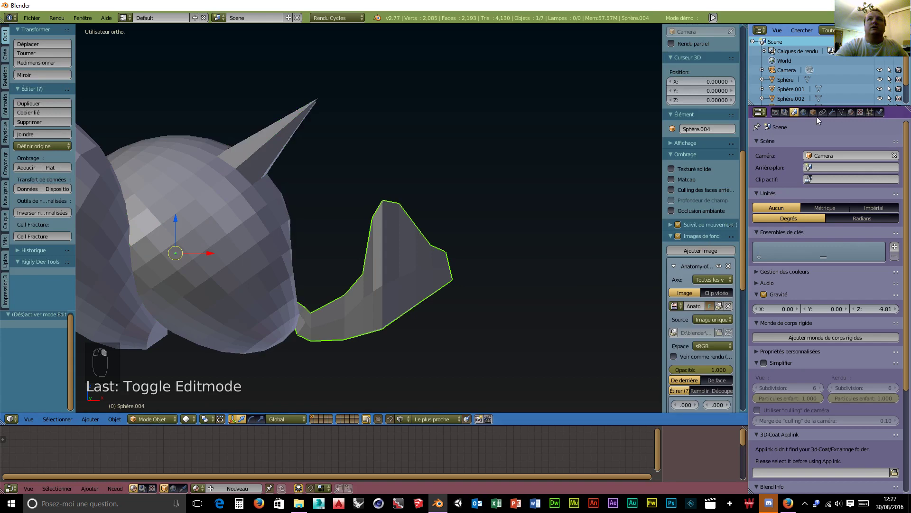
pyautogui.click(832, 112)
pyautogui.click(794, 143)
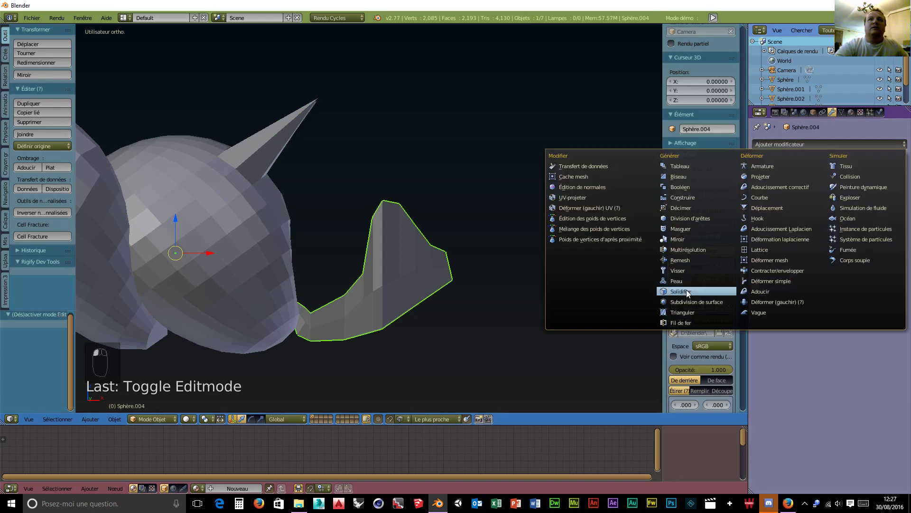
pyautogui.click(688, 301)
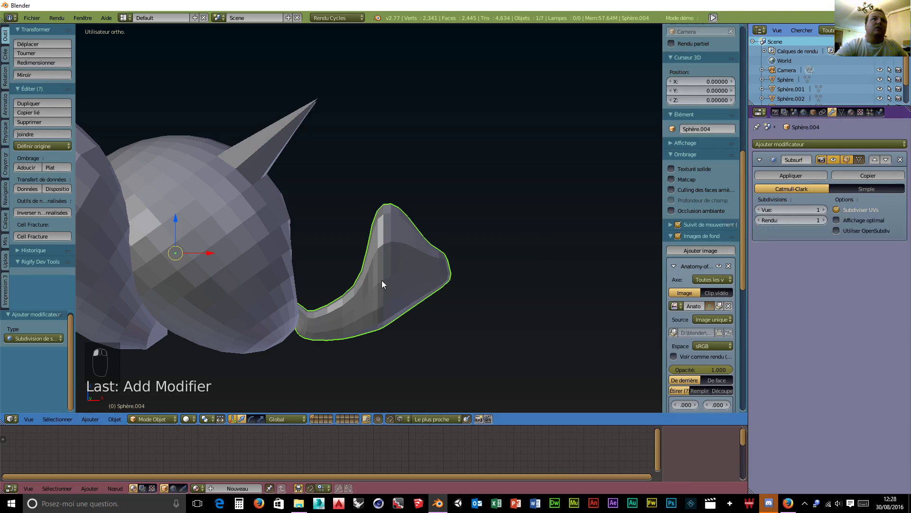
# Set the petiole's Subdivision Surface modifier to 2 subdivisions for both view and render
pyautogui.moveTo(383, 284); pyautogui.dragTo(355, 225, button='middle')
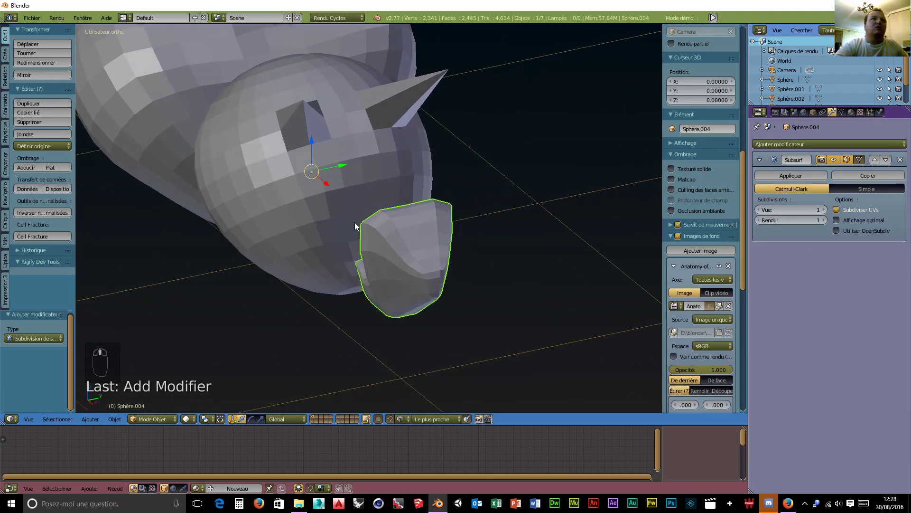
pyautogui.click(824, 210)
pyautogui.click(824, 220)
pyautogui.moveTo(636, 266); pyautogui.dragTo(280, 206, button='middle')
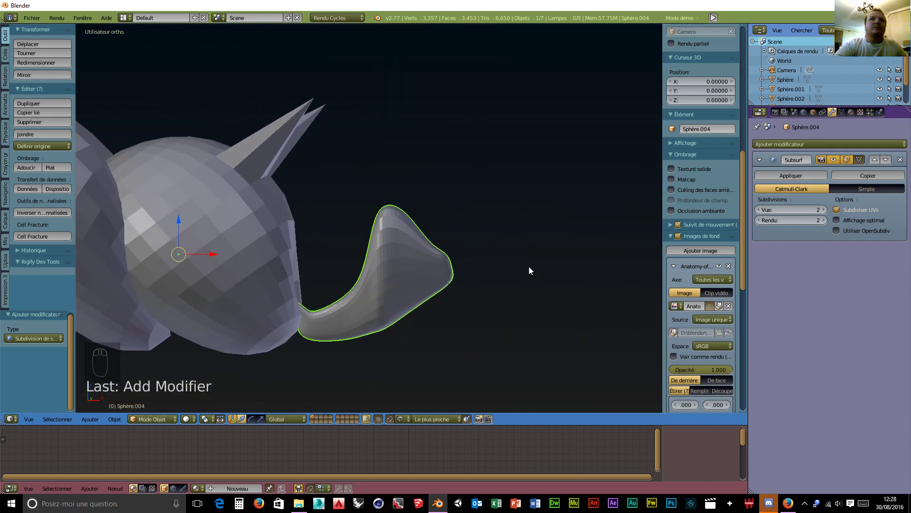
# Turn off the subdivision modifier's viewport display and open the petiole mesh for editing in wireframe
pyautogui.click(833, 159)
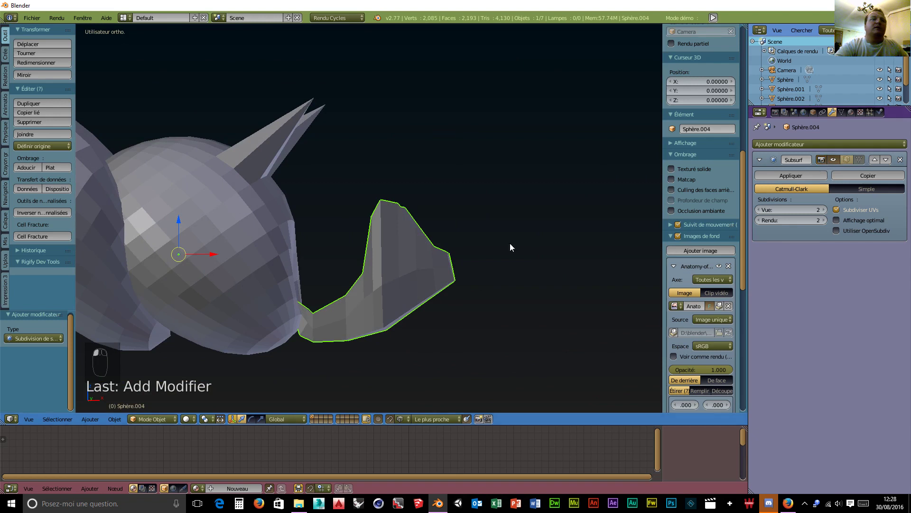
pyautogui.click(148, 417)
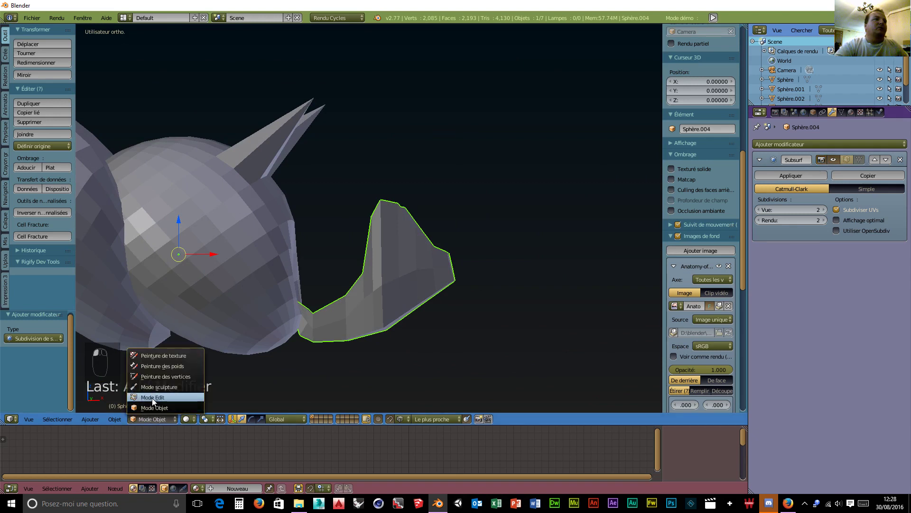
pyautogui.click(152, 397)
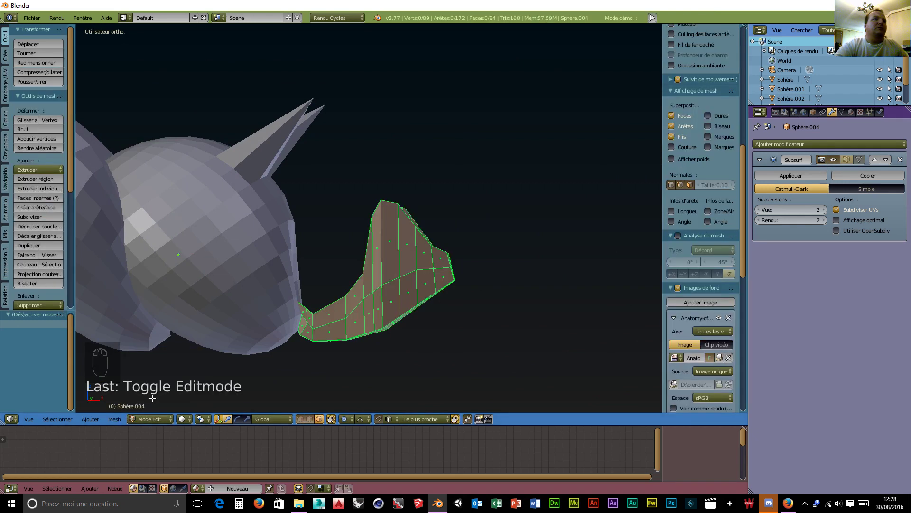
pyautogui.click(183, 419)
pyautogui.click(189, 399)
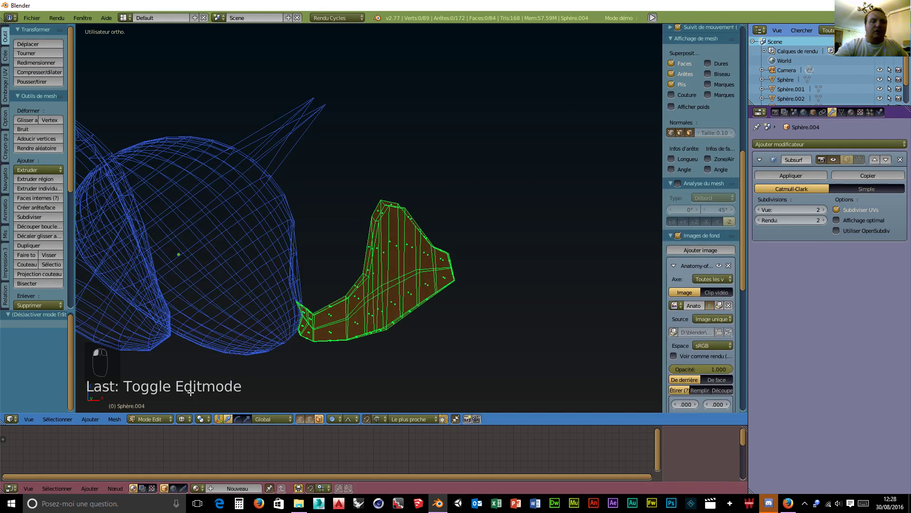
# Select the four end faces at the rear of the first node and return to the front view over the reference
pyautogui.press('KP_1')
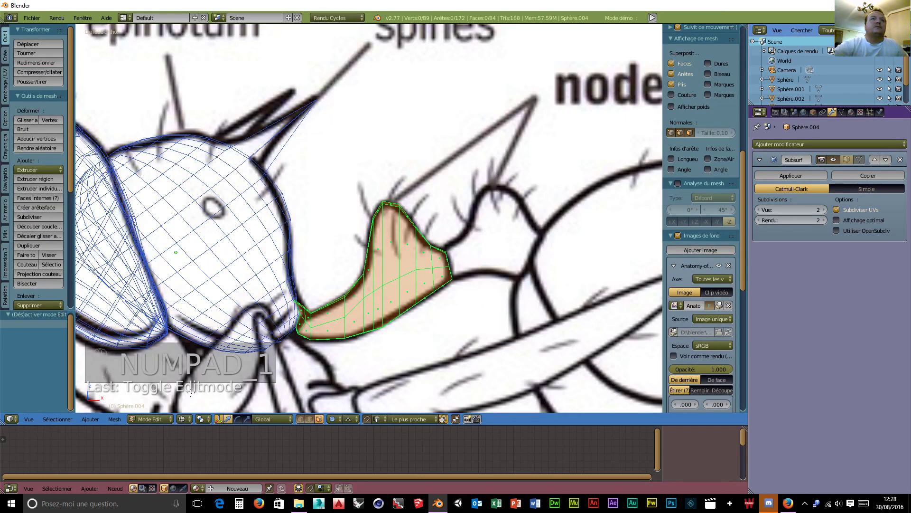
pyautogui.moveTo(494, 331); pyautogui.dragTo(468, 296, button='middle')
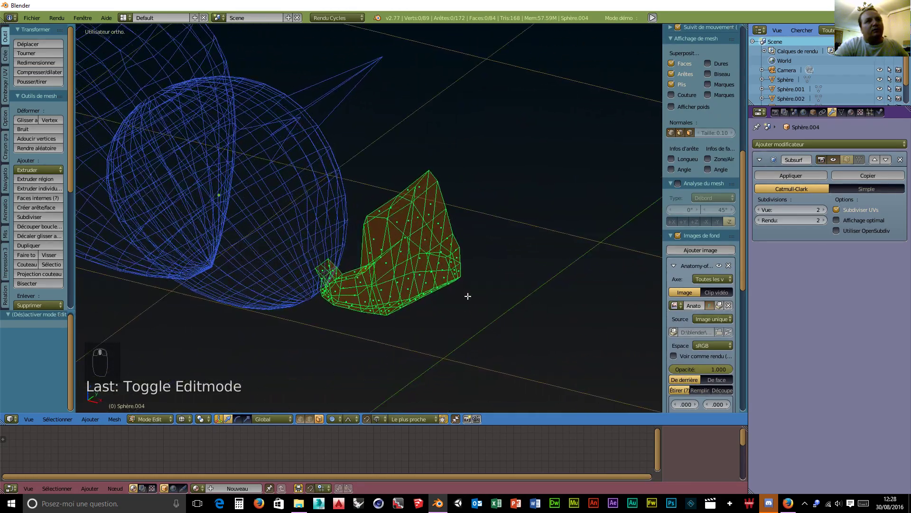
pyautogui.rightClick(455, 274)
pyautogui.keyDown('shift'); pyautogui.rightClick(456, 261); pyautogui.keyUp('shift')
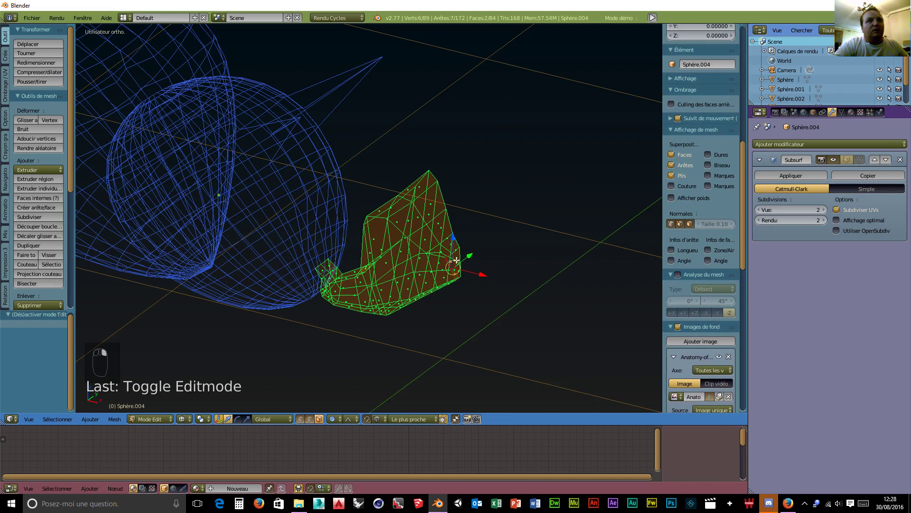
pyautogui.keyDown('shift'); pyautogui.rightClick(458, 266); pyautogui.keyUp('shift')
pyautogui.keyDown('shift'); pyautogui.rightClick(460, 272); pyautogui.keyUp('shift')
pyautogui.moveTo(460, 309); pyautogui.dragTo(503, 278, button='middle')
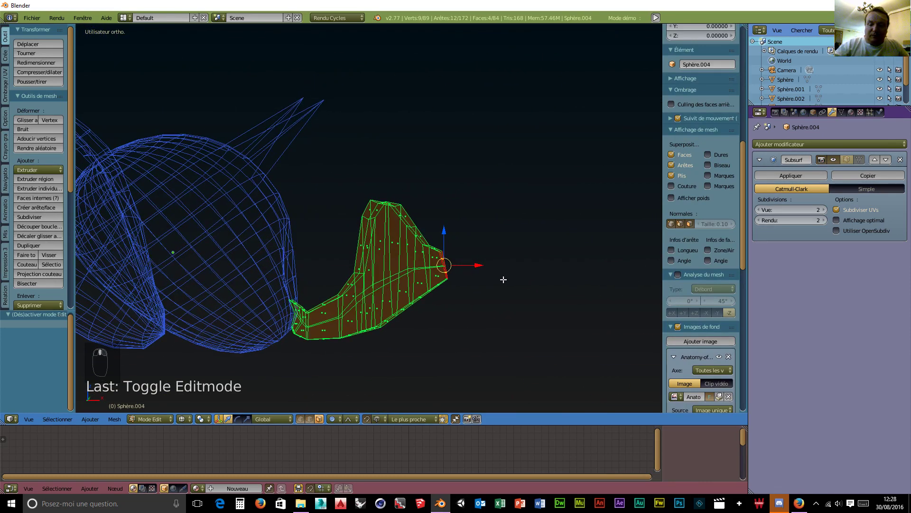
pyautogui.press('KP_1')
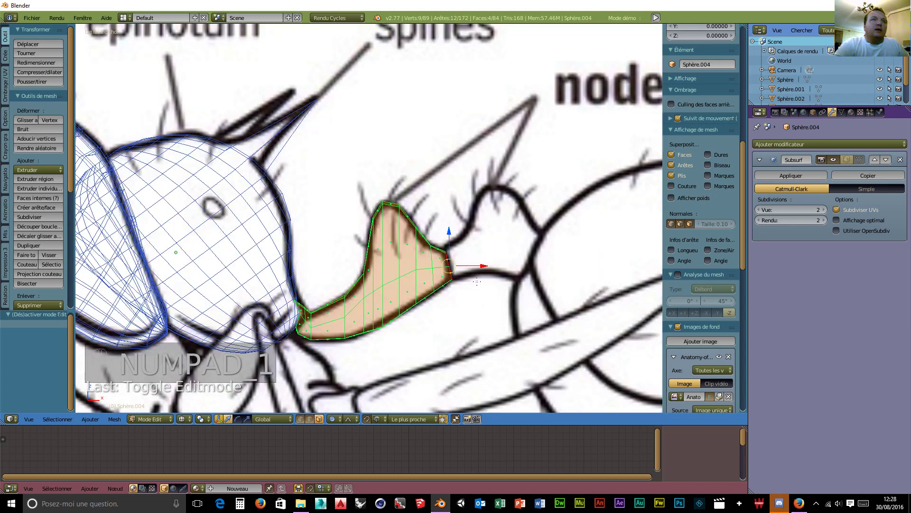
# Extrude the selected end faces about 0.0165, raise them 0.008, scale them by 1.225 and shift them -0.023 along X
pyautogui.press('e')
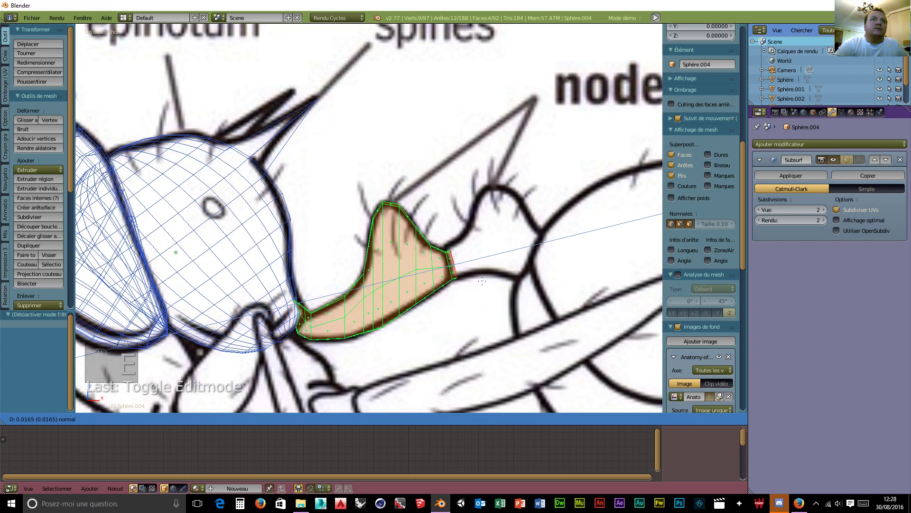
pyautogui.click(482, 281)
pyautogui.moveTo(456, 240); pyautogui.dragTo(455, 236)
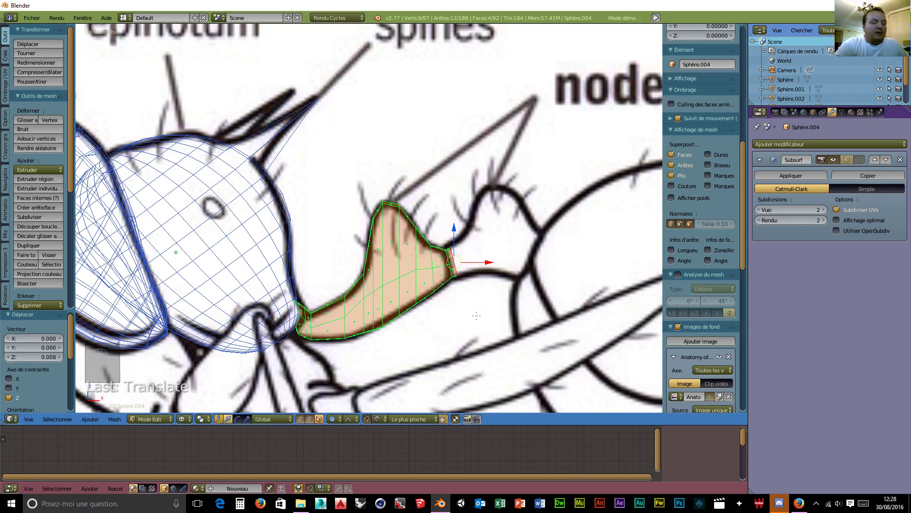
pyautogui.press('s')
pyautogui.scroll(5, 479, 319)
pyautogui.scroll(3, 479, 319)
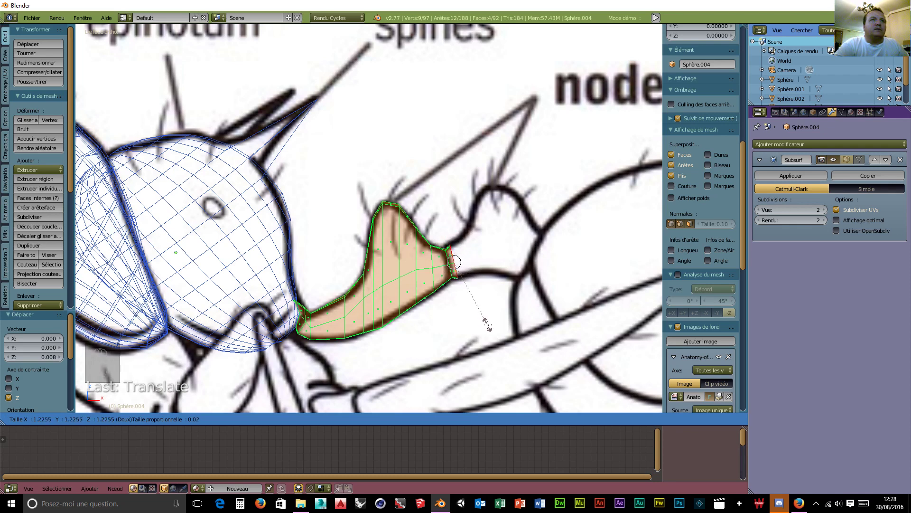
pyautogui.click(488, 330)
pyautogui.moveTo(489, 262); pyautogui.dragTo(489, 262)
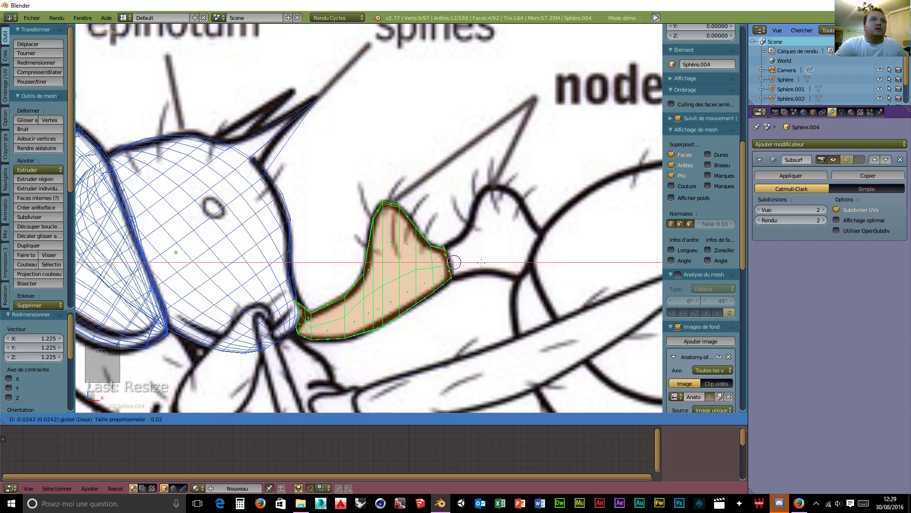
pyautogui.moveTo(482, 262); pyautogui.dragTo(480, 264)
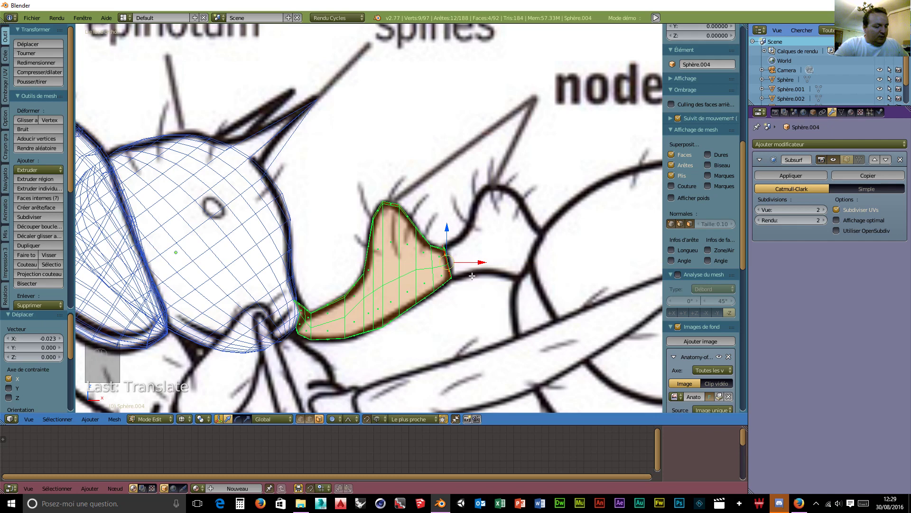
# Extrude the end faces 0.060 for the start of the second node, scale them by 1.143 and raise them 0.006 on Z
pyautogui.press('e')
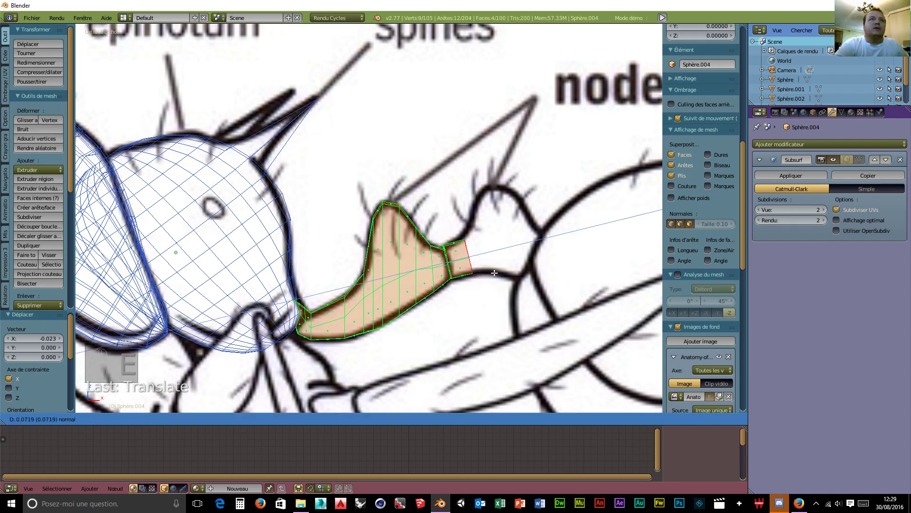
pyautogui.click(493, 273)
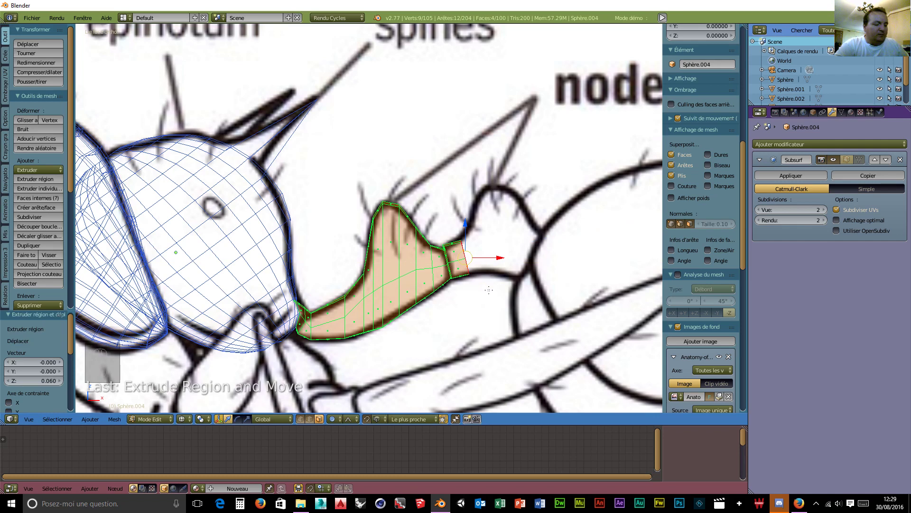
pyautogui.press('s')
pyautogui.click(493, 295)
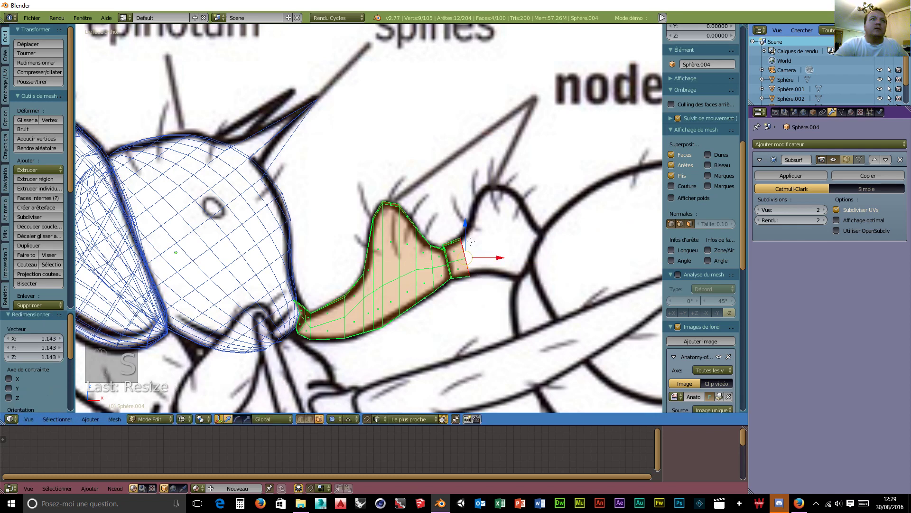
pyautogui.press('g')
pyautogui.press('z')
pyautogui.click(465, 230)
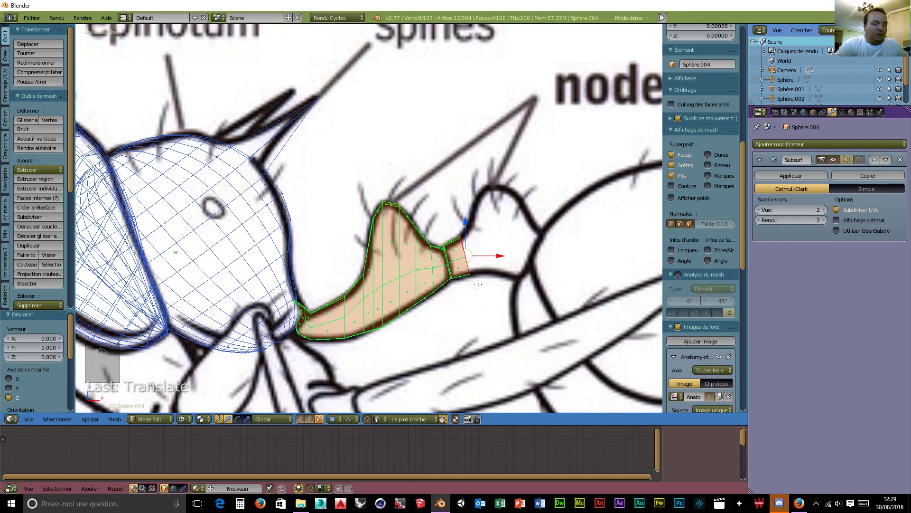
# Extrude the end faces 0.074 and enlarge them, raising them 0.027 and 0.017 on Z to follow the second node's front slope
pyautogui.press('e')
pyautogui.click(500, 285)
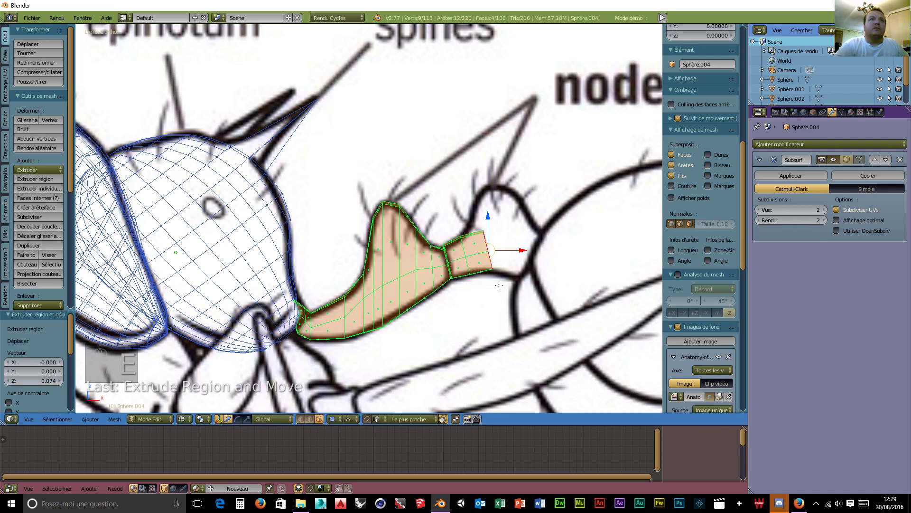
pyautogui.press('s')
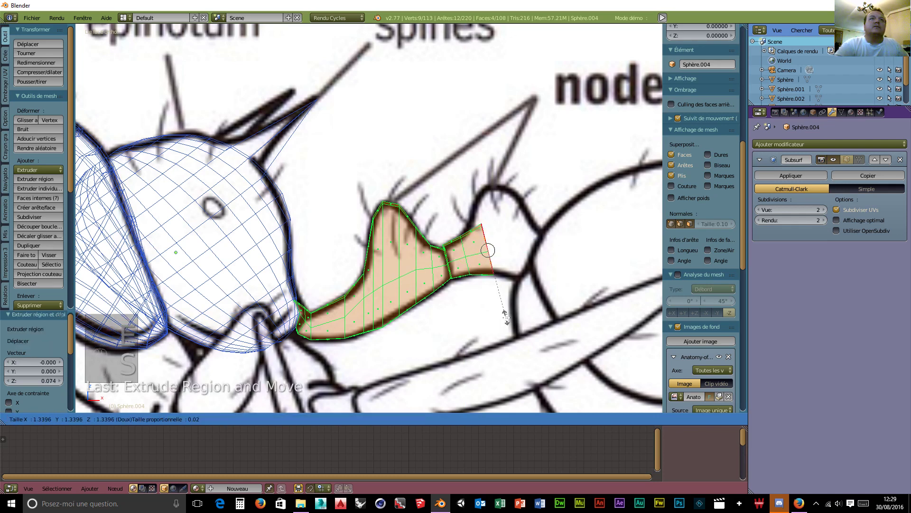
pyautogui.click(514, 331)
pyautogui.press('g')
pyautogui.press('z')
pyautogui.click(503, 288)
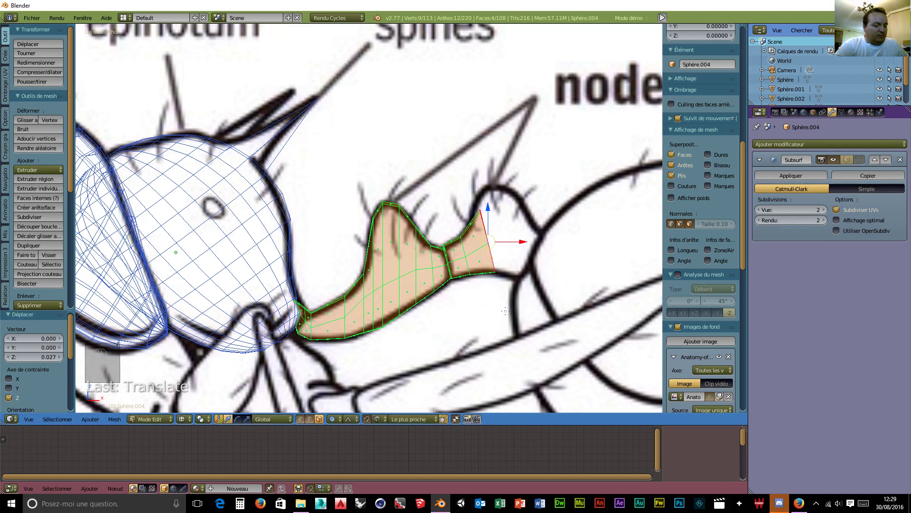
pyautogui.press('s')
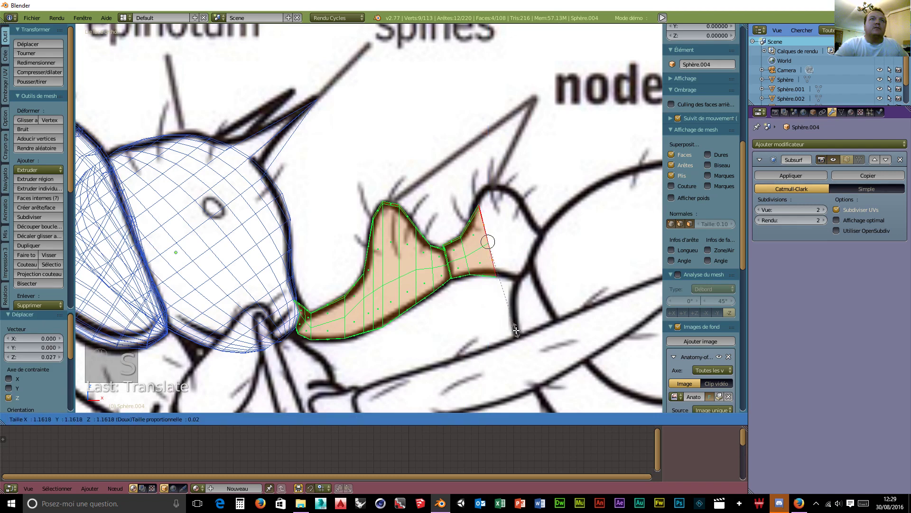
pyautogui.click(515, 331)
pyautogui.moveTo(488, 208); pyautogui.dragTo(487, 203)
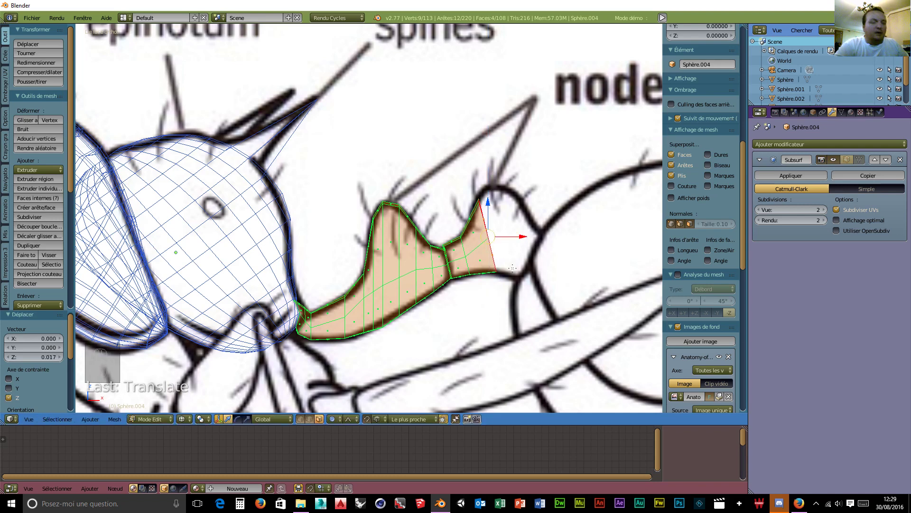
# Extrude the end faces 0.059 to the peak of the second node and scale them by 1.290
pyautogui.press('e')
pyautogui.click(531, 268)
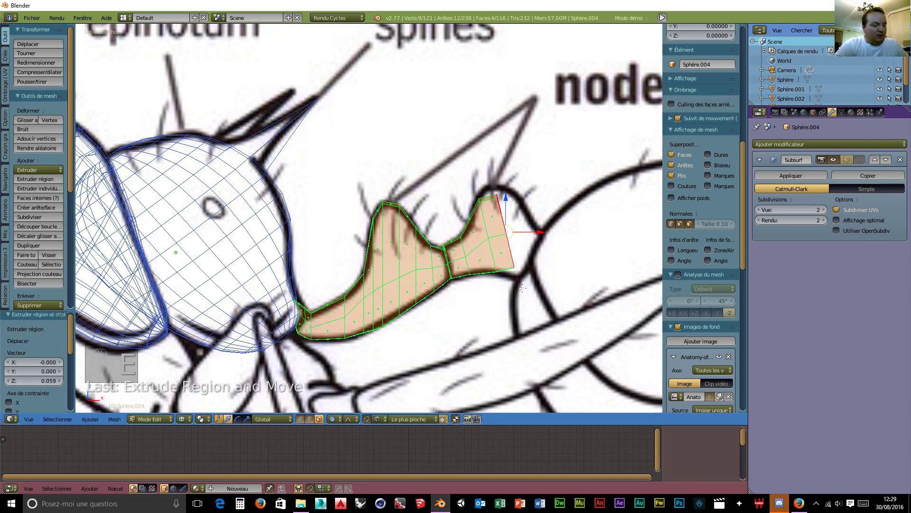
pyautogui.press('s')
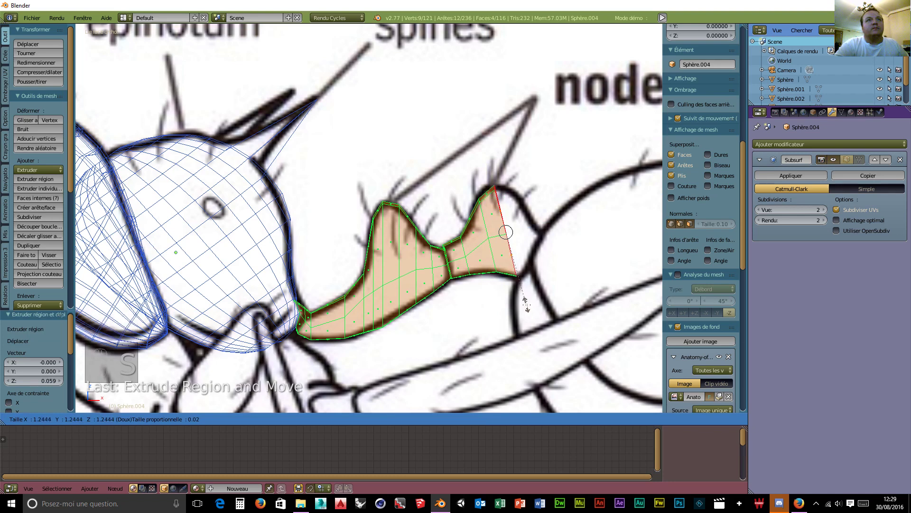
pyautogui.click(526, 307)
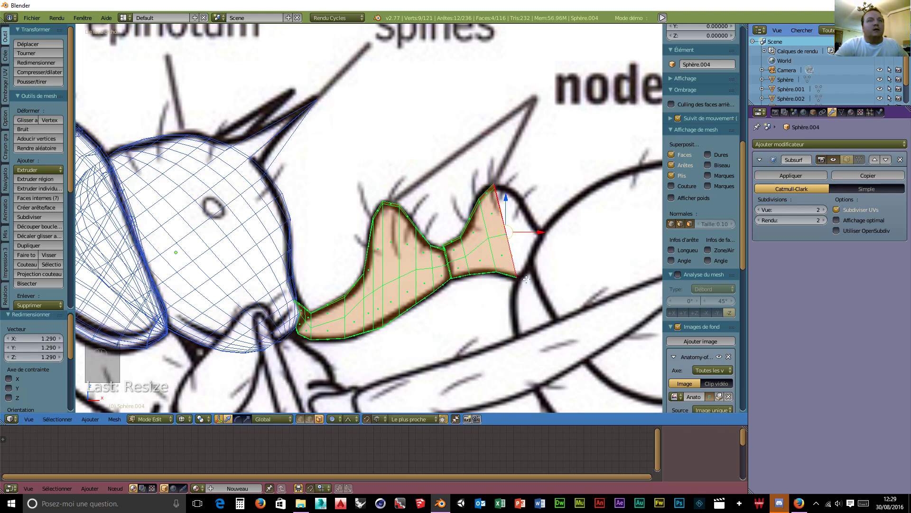
# Extrude the end faces 0.065 past the second node's peak and scale them down to 0.721
pyautogui.press('e')
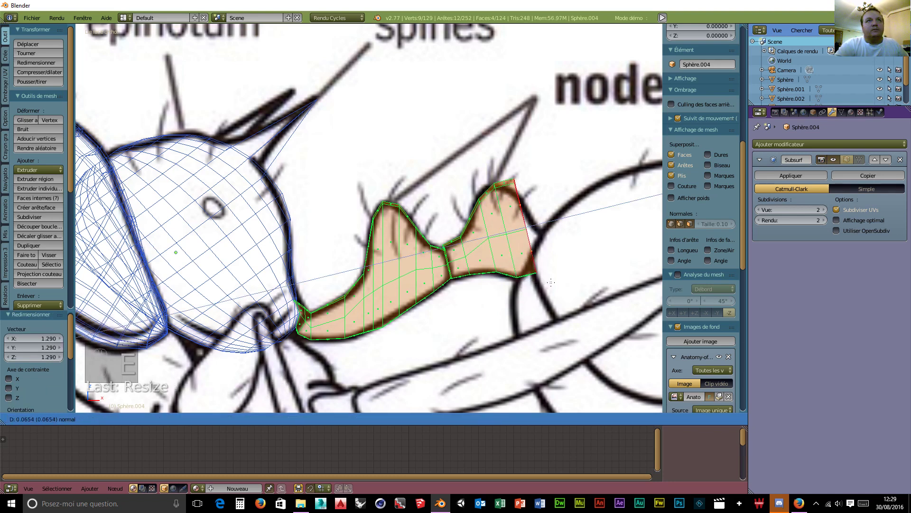
pyautogui.click(551, 282)
pyautogui.press('s')
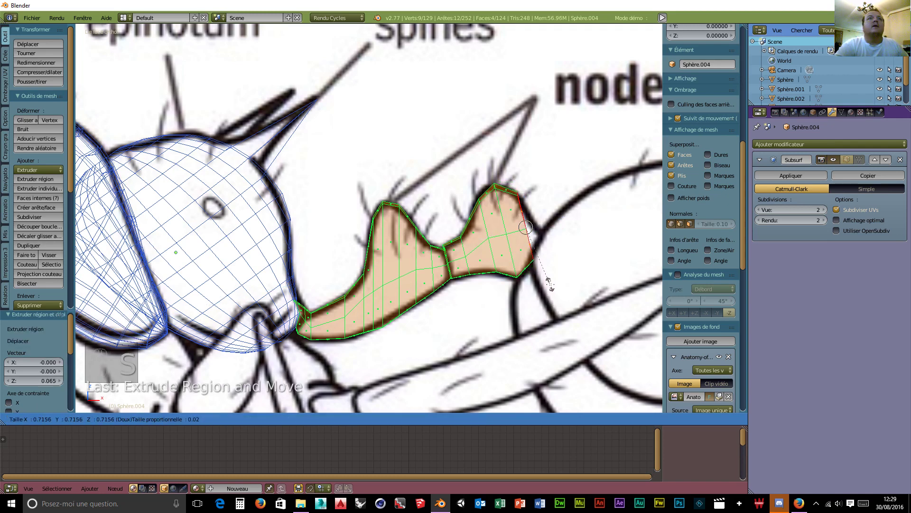
pyautogui.click(551, 284)
# Extrude the end faces 0.052, shrink them, then lower them and shift them 0.006 along X to meet the gaster outline
pyautogui.press('e')
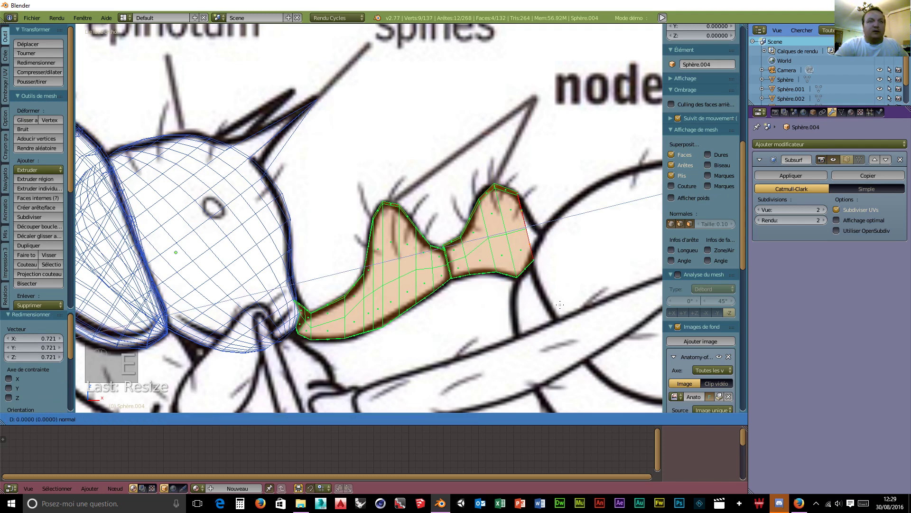
pyautogui.click(577, 308)
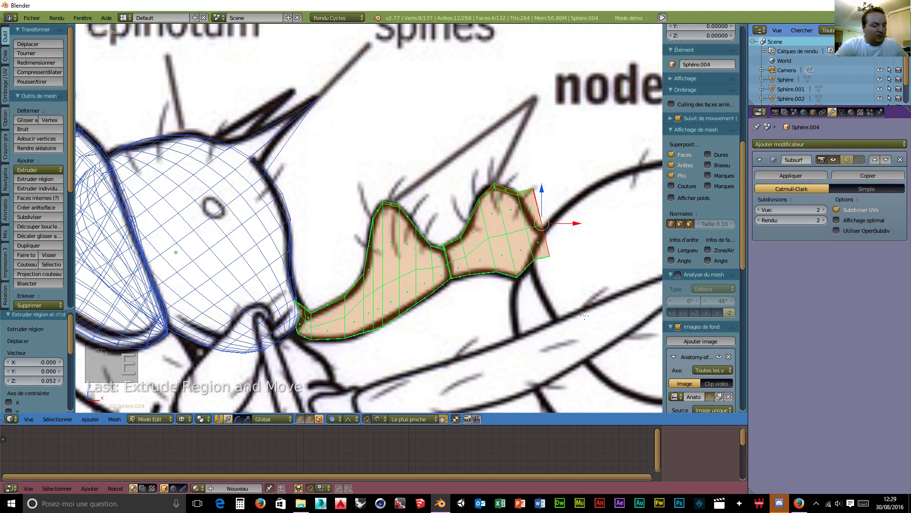
pyautogui.press('s')
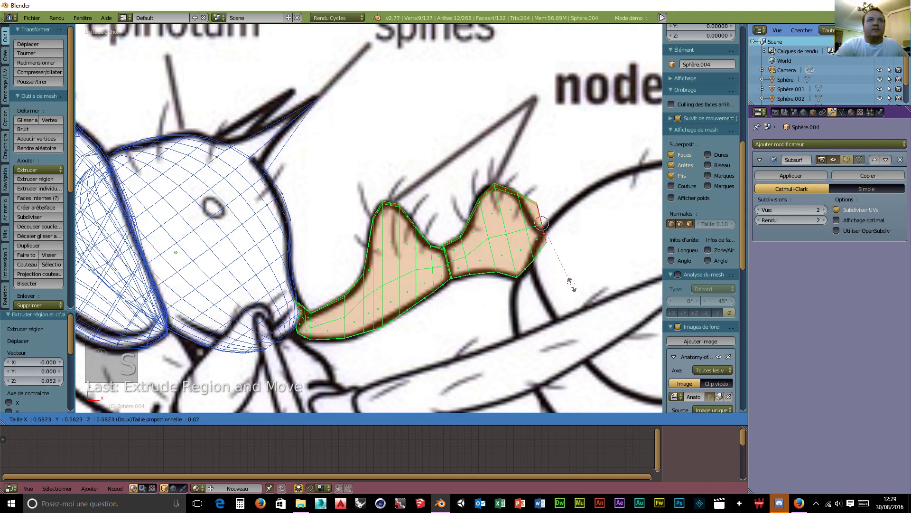
pyautogui.click(560, 262)
pyautogui.moveTo(543, 189); pyautogui.dragTo(546, 211)
pyautogui.moveTo(571, 244); pyautogui.dragTo(574, 245)
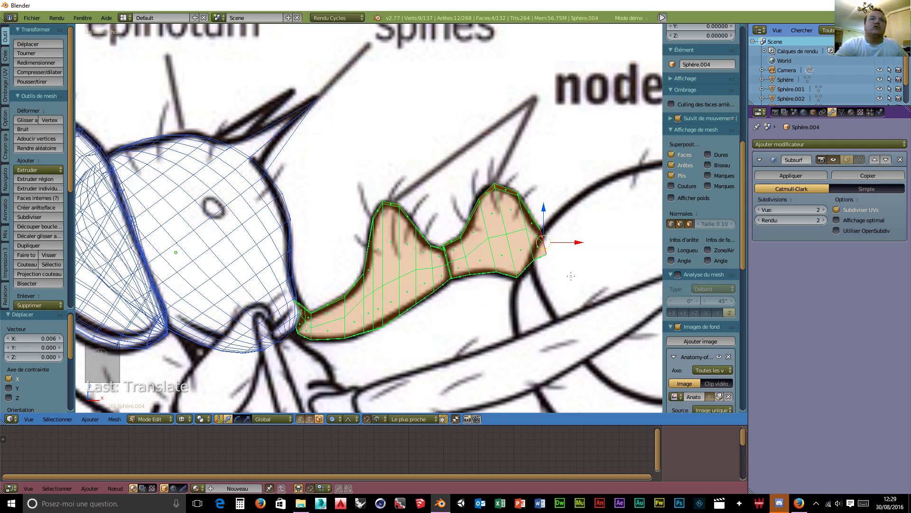
# Extrude the narrowed end faces into the gaster area and lower them 0.121 on Z to form the connecting tip
pyautogui.press('e')
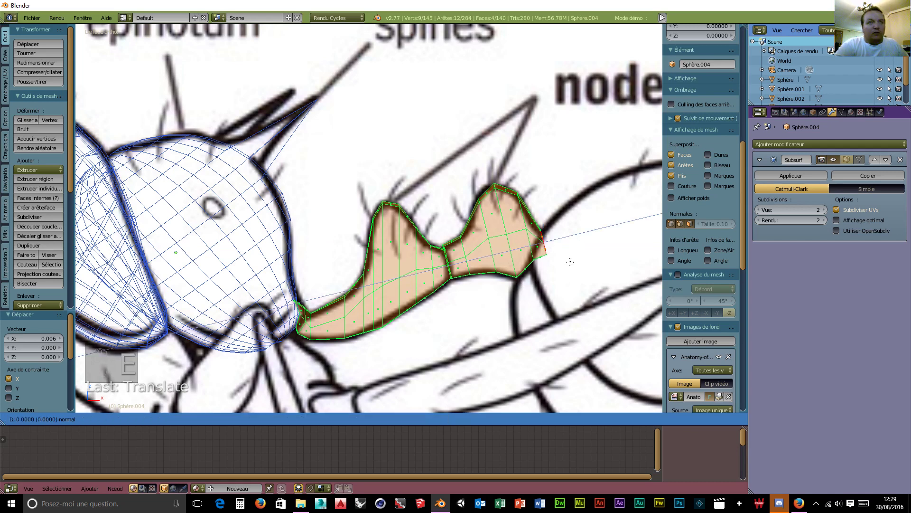
pyautogui.click(564, 188)
pyautogui.moveTo(576, 200); pyautogui.dragTo(543, 267)
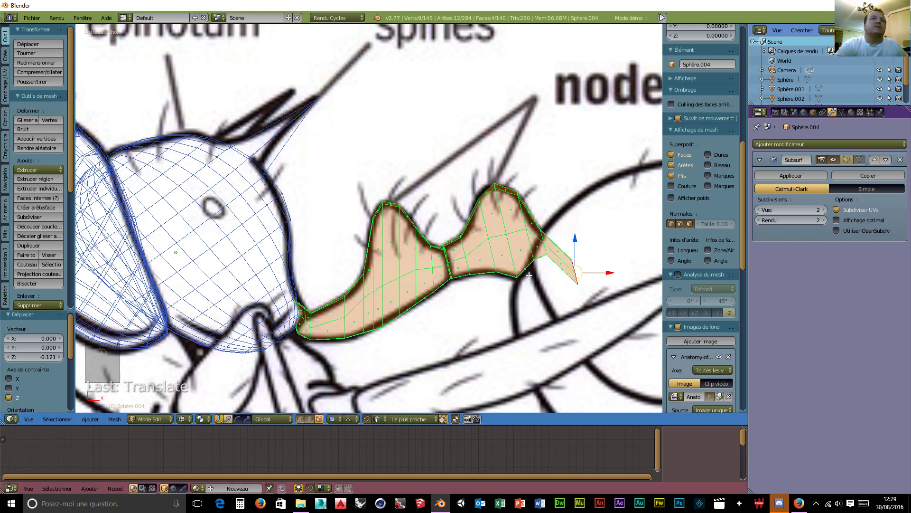
pyautogui.scroll(-6, 526, 282)
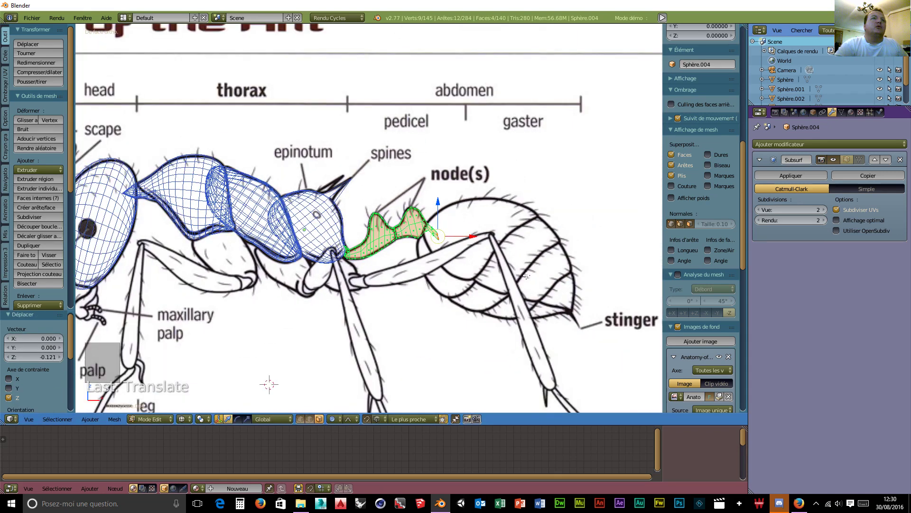
pyautogui.scroll(2, 525, 275)
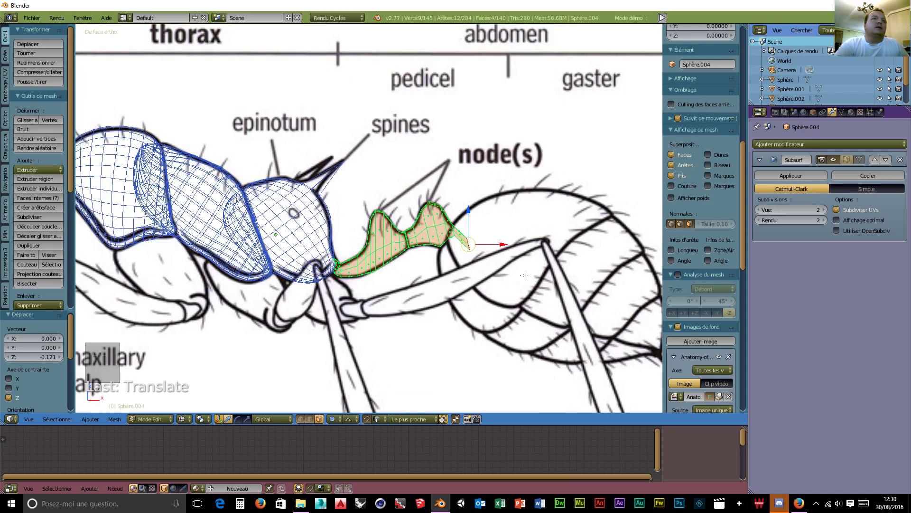
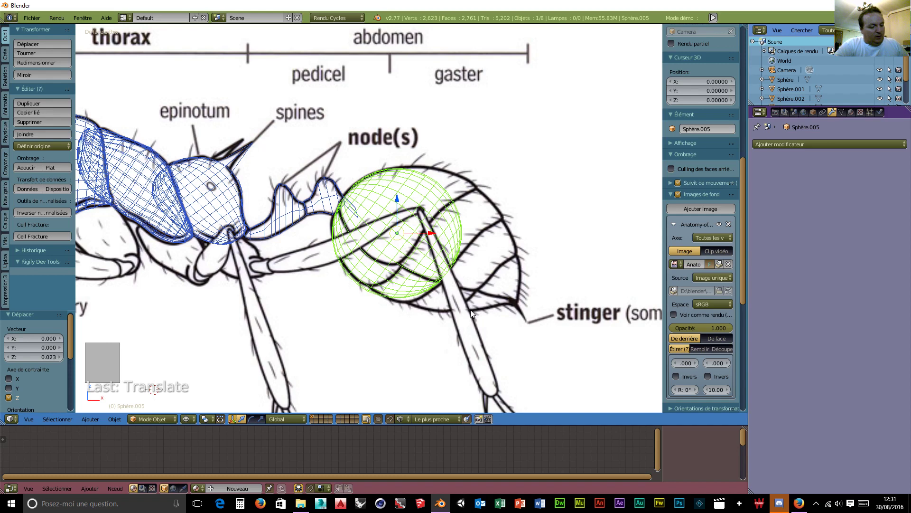
# Rotate the gaster sphere -12.098° about Y and raise it 0.011 on Z to match the reference outline
pyautogui.press('y')
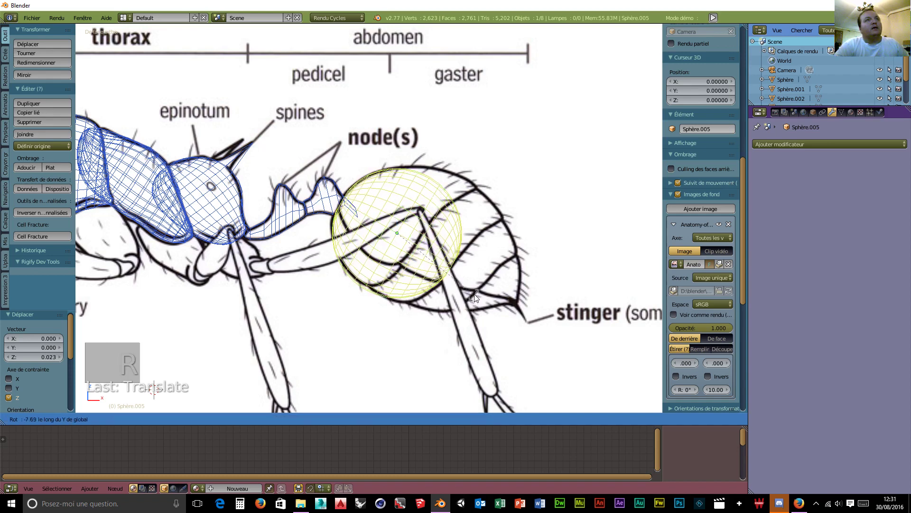
pyautogui.click(455, 274)
pyautogui.press('g')
pyautogui.press('z')
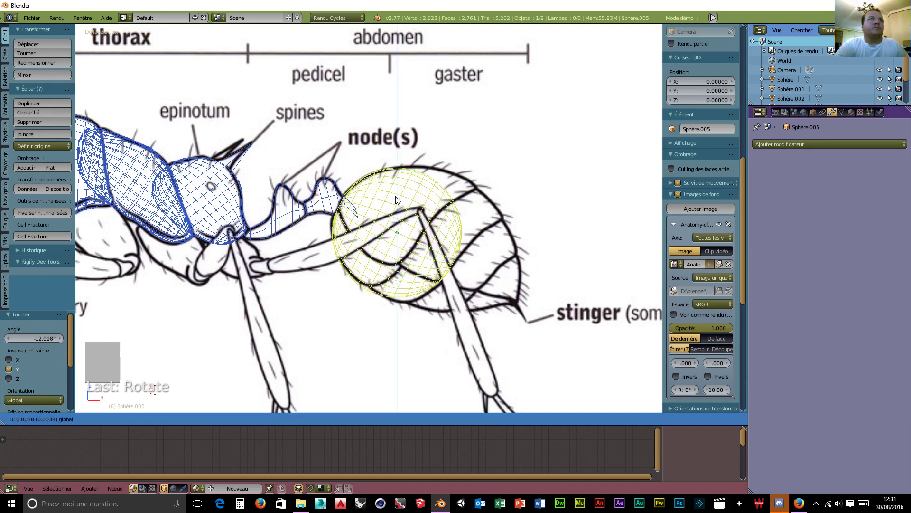
pyautogui.click(397, 200)
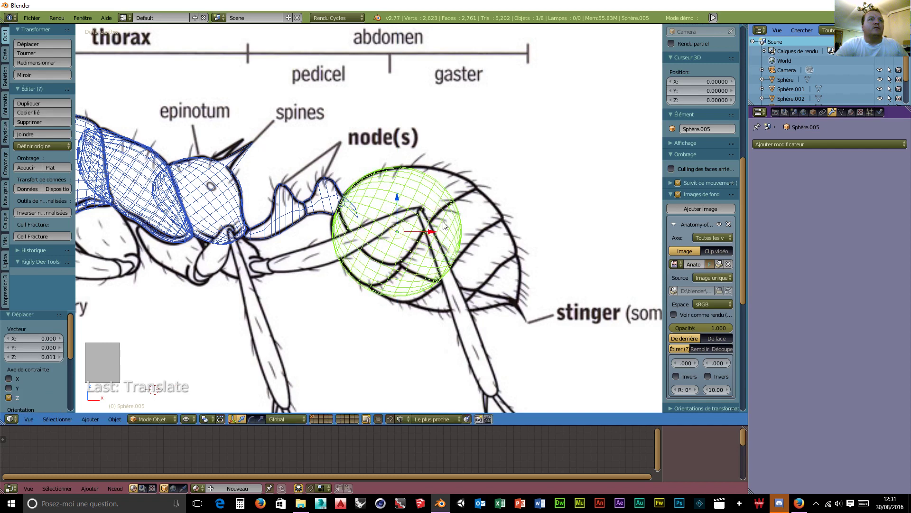
# Enter Edit Mode on the gaster sphere, select the single vertex nearest the stinger, and set the transform orientation to Local
pyautogui.click(185, 419)
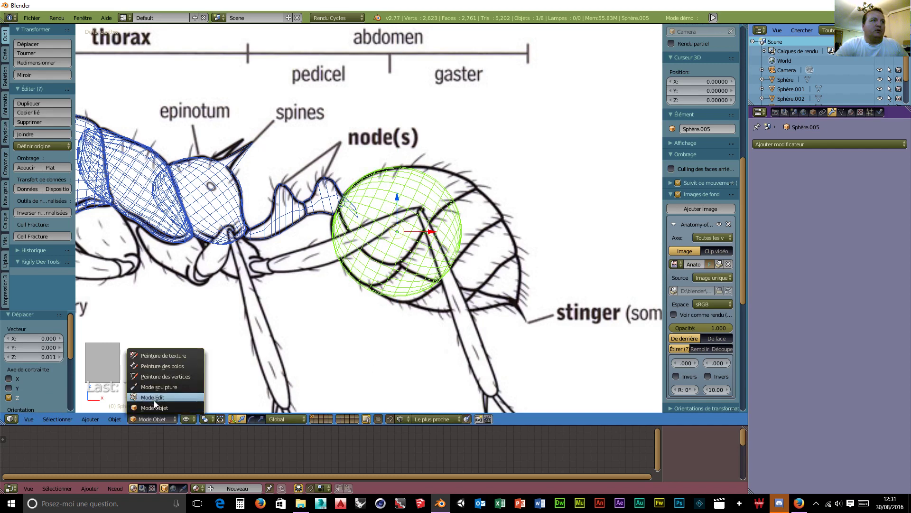
pyautogui.press('Tab')
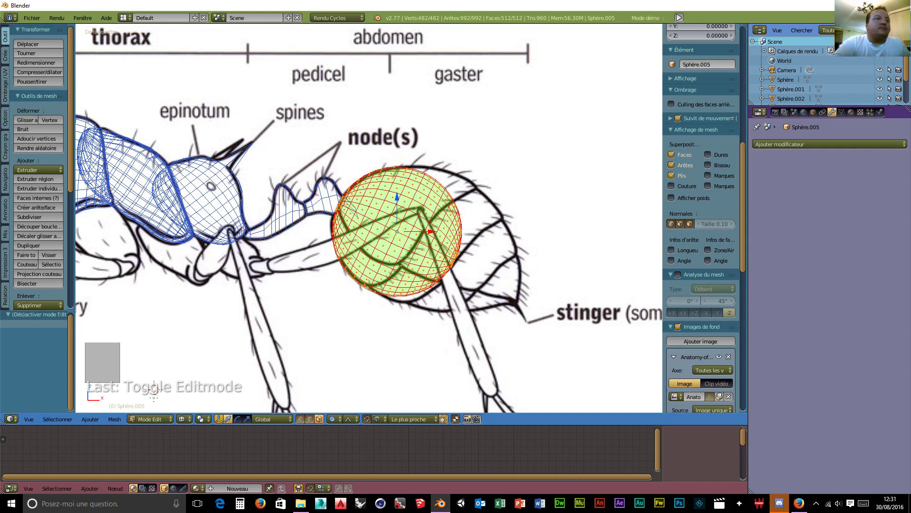
pyautogui.click(300, 418)
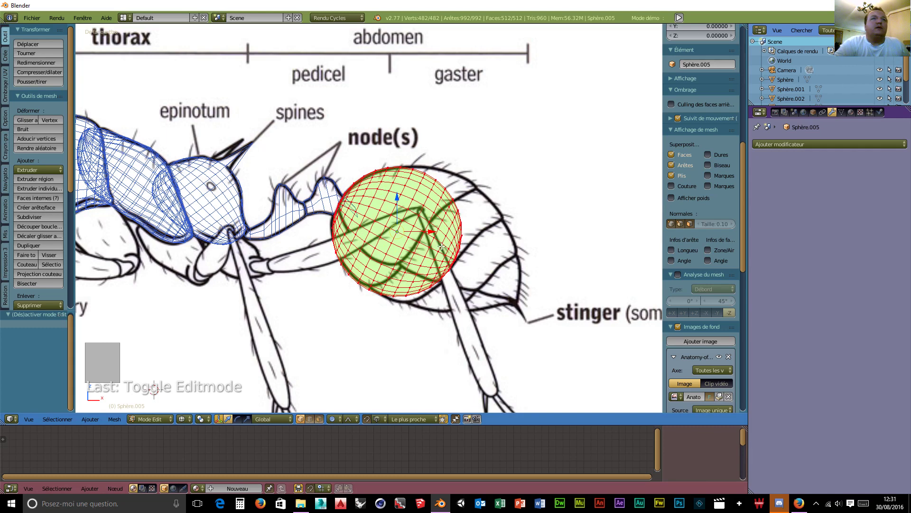
pyautogui.rightClick(456, 261)
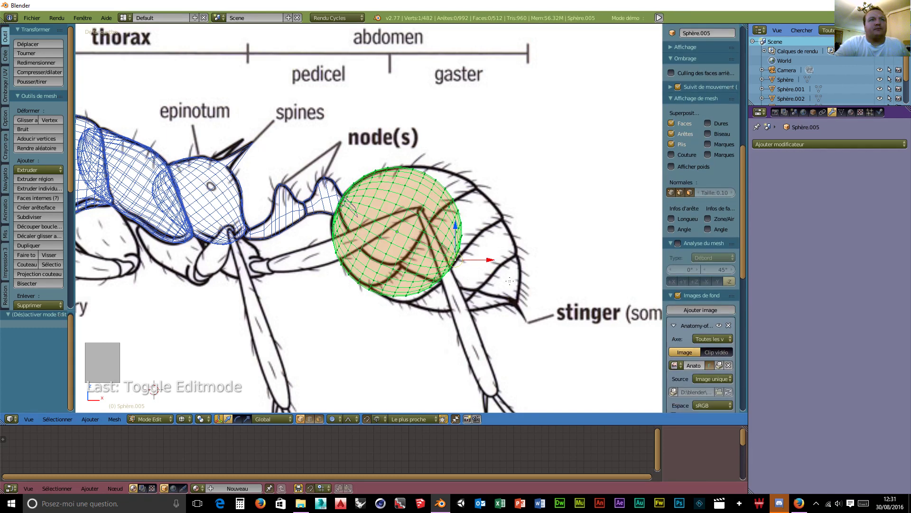
pyautogui.click(271, 419)
pyautogui.click(275, 398)
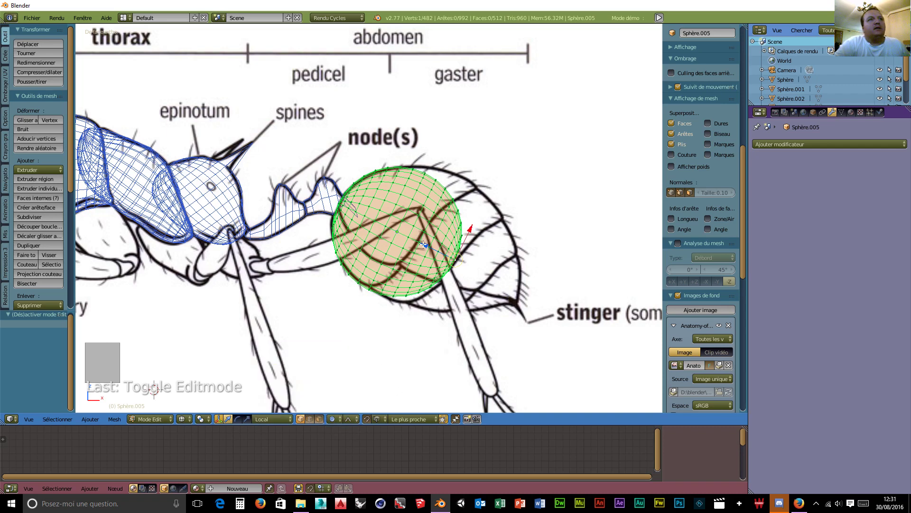
# Pull the end vertex about 0.56 along local Z toward the stinger with a proportional editing radius of 0.83
pyautogui.moveTo(423, 245); pyautogui.dragTo(487, 270)
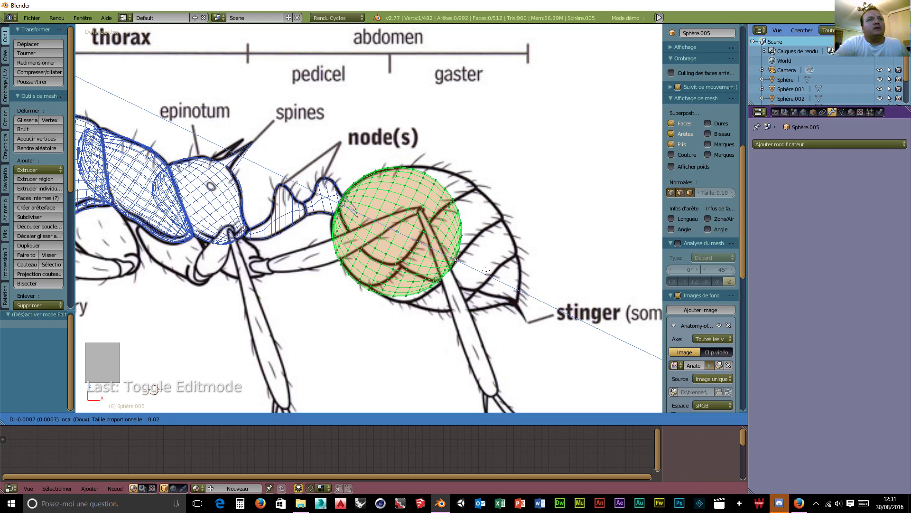
pyautogui.moveTo(487, 270)
pyautogui.mouseDown()
pyautogui.moveTo(483, 280)
pyautogui.moveTo(495, 282)
pyautogui.moveTo(486, 276)
pyautogui.mouseUp()
pyautogui.scroll(-11, 485, 275)
pyautogui.scroll(-6, 485, 277)
pyautogui.scroll(-6, 486, 279)
pyautogui.scroll(-2, 485, 280)
pyautogui.scroll(-1, 484, 281)
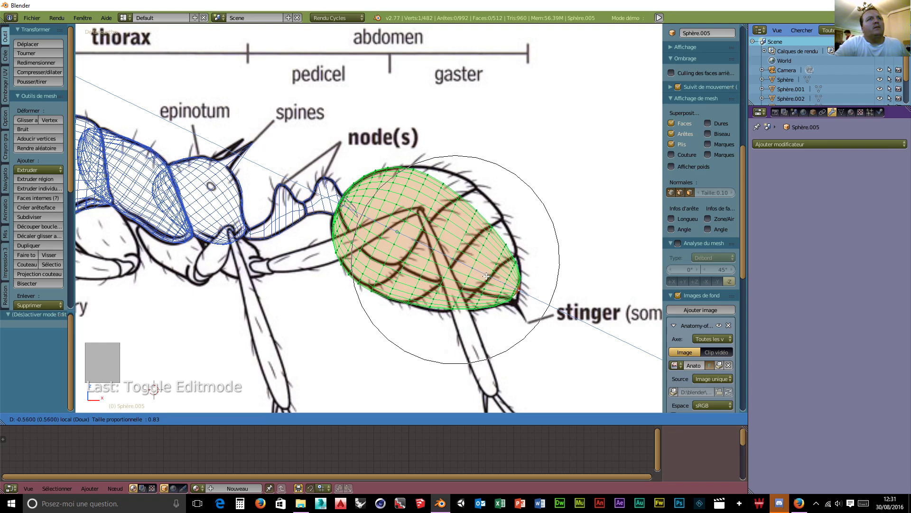
pyautogui.moveTo(487, 276); pyautogui.dragTo(488, 276)
# Pull the gaster's upper contour outward along local X by 0.112 and 0.052 to follow the reference
pyautogui.rightClick(463, 193)
pyautogui.moveTo(475, 164); pyautogui.dragTo(488, 153)
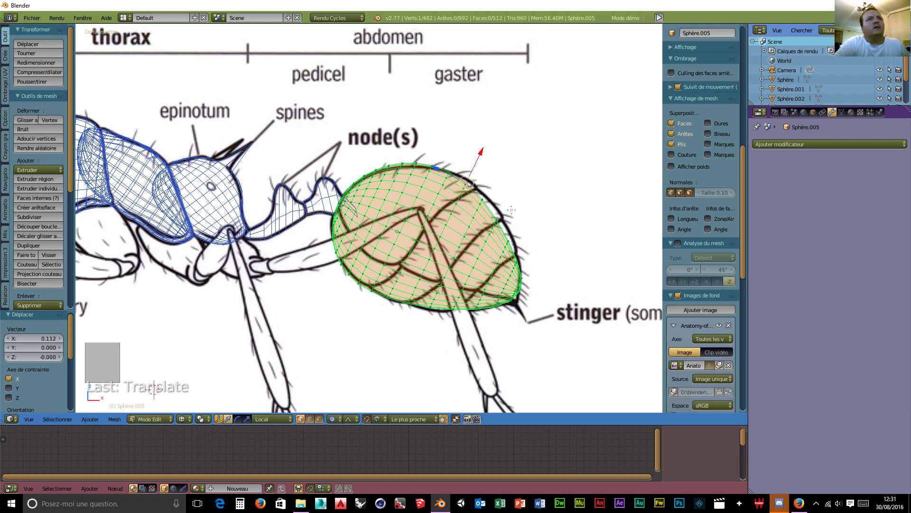
pyautogui.moveTo(512, 189); pyautogui.dragTo(519, 184)
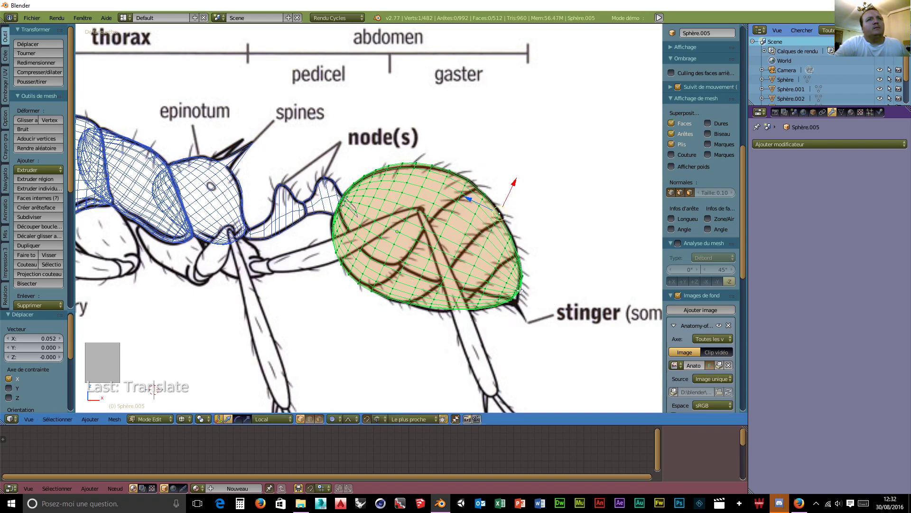
# Fit the gaster's tip vertex to the stinger base with a smaller proportional radius, finishing with a -0.019 move on local Z
pyautogui.rightClick(521, 288)
pyautogui.moveTo(535, 259); pyautogui.dragTo(535, 264)
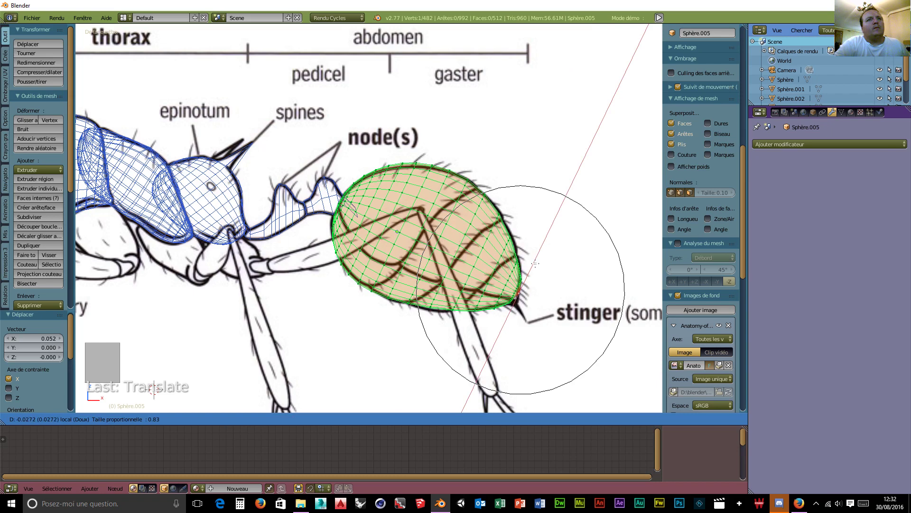
pyautogui.scroll(7, 536, 264)
pyautogui.moveTo(536, 264); pyautogui.dragTo(544, 276)
pyautogui.scroll(2, 538, 269)
pyautogui.scroll(2, 540, 272)
pyautogui.moveTo(485, 285); pyautogui.dragTo(486, 286)
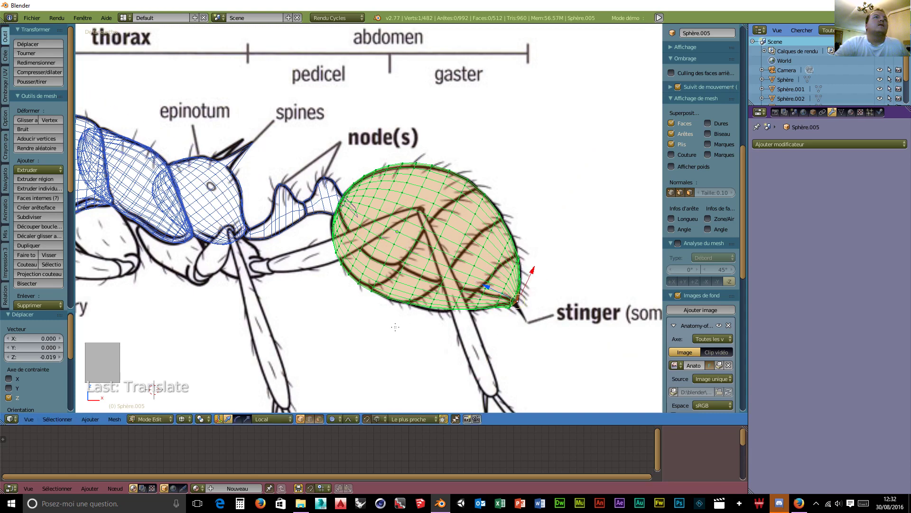
# Return the gaster to Object Mode and add a UV sphere at the 3D cursor
pyautogui.moveTo(410, 347); pyautogui.dragTo(353, 335, button='middle')
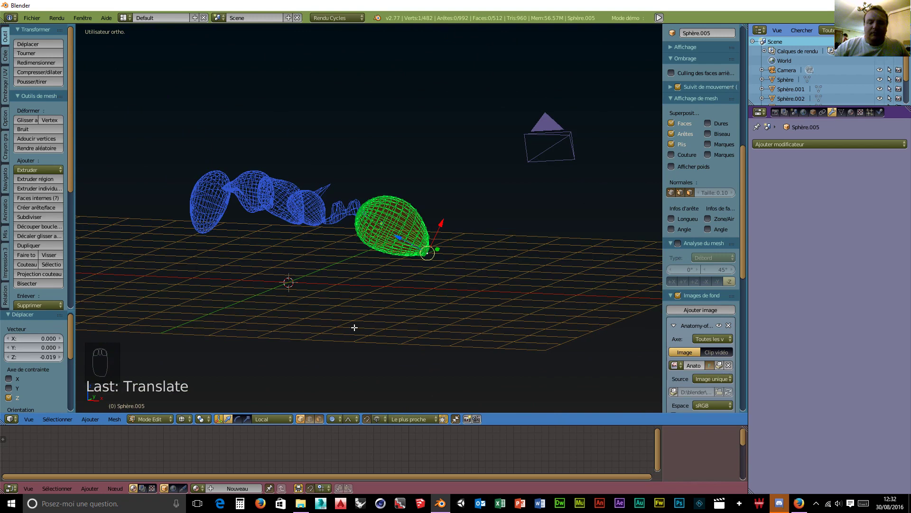
pyautogui.press('KP_1')
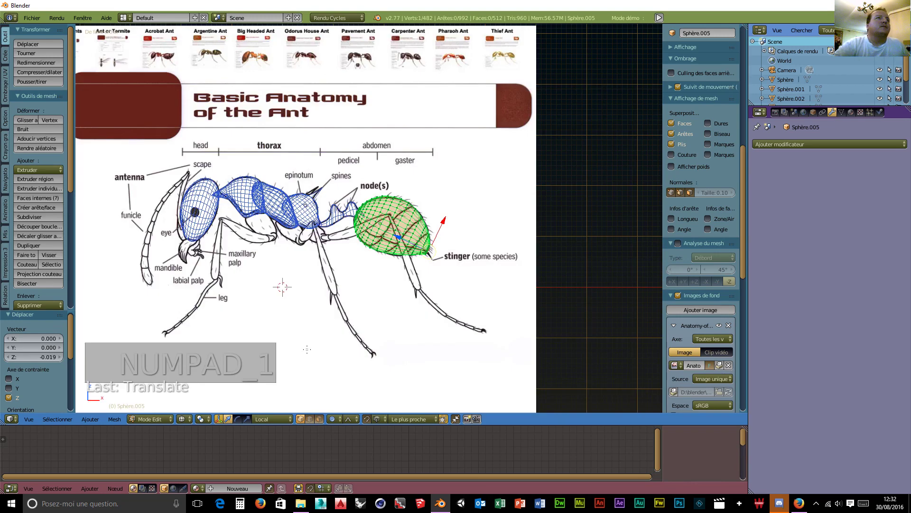
pyautogui.scroll(2, 304, 299)
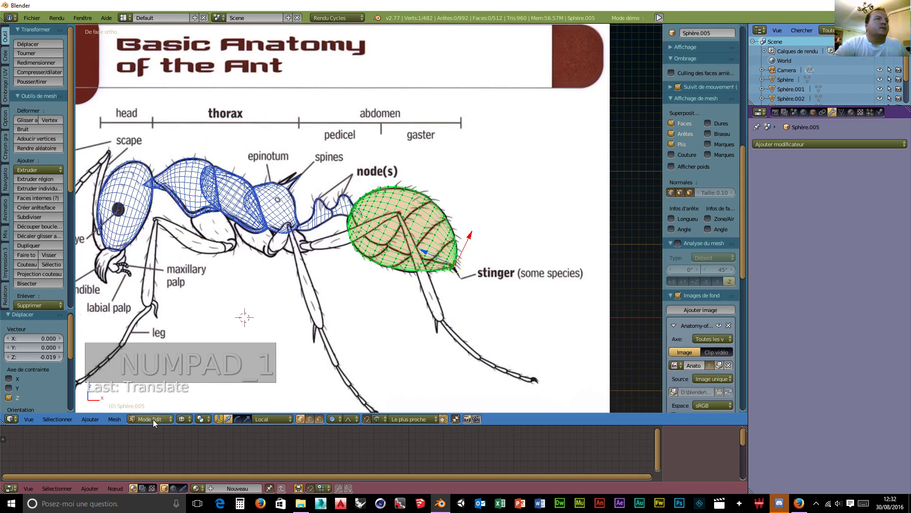
pyautogui.click(153, 420)
pyautogui.click(150, 411)
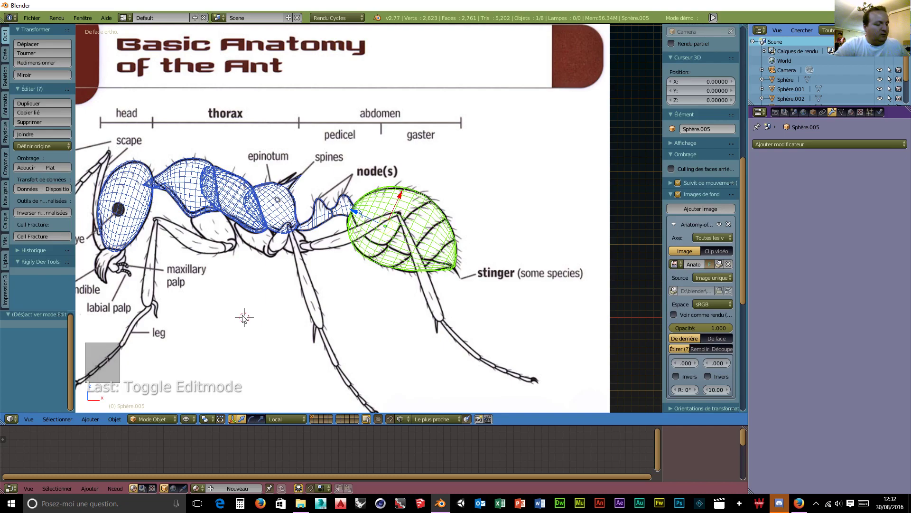
pyautogui.hotkey('shift', 'a')
pyautogui.moveTo(242, 315)
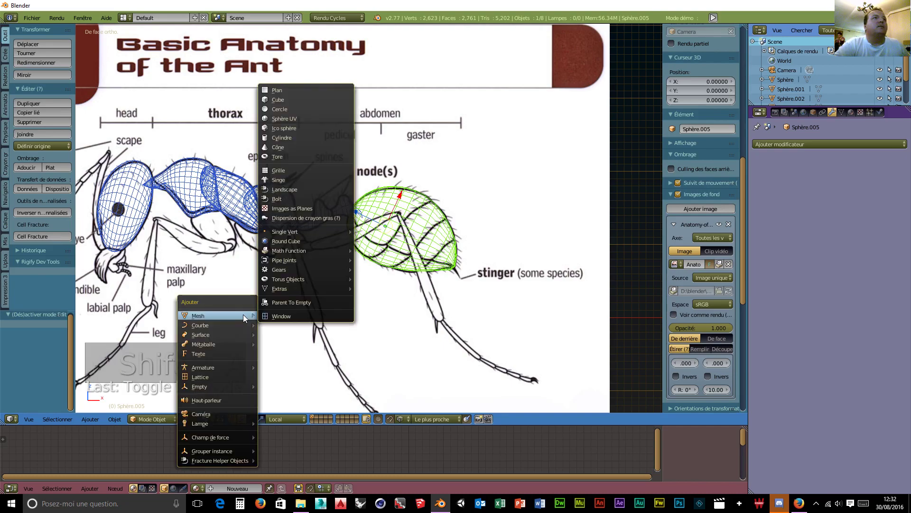
pyautogui.click(283, 119)
# Flatten the new sphere along Y with a scale of 0.145 in the right side view
pyautogui.moveTo(334, 337); pyautogui.dragTo(462, 315, button='middle')
pyautogui.press('KP_1')
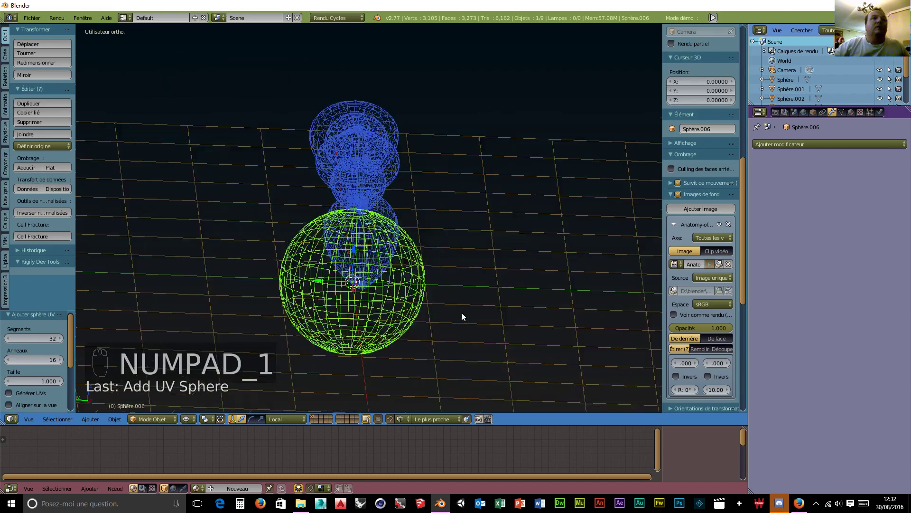
pyautogui.keyDown('shift'); pyautogui.moveTo(375, 283); pyautogui.dragTo(549, 236, button='middle'); pyautogui.keyUp('shift')
pyautogui.scroll(2, 527, 254)
pyautogui.scroll(-1, 508, 270)
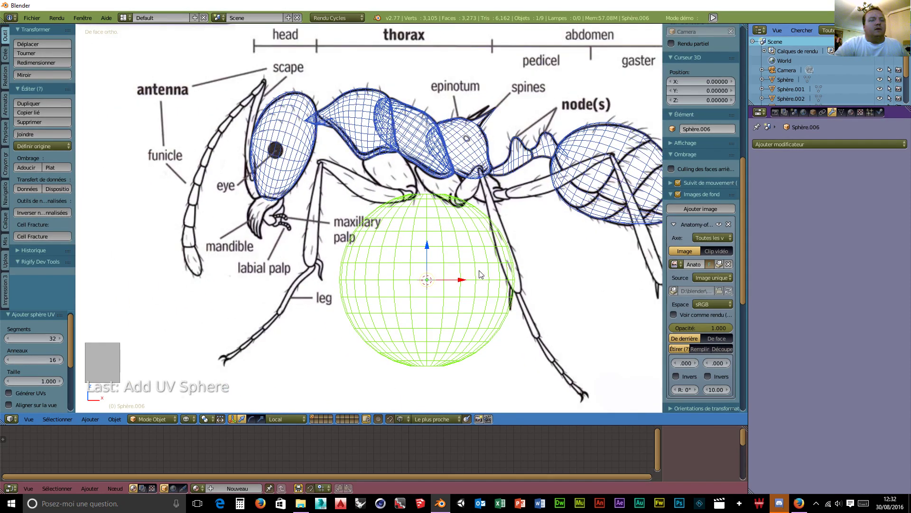
pyautogui.press('KP_3')
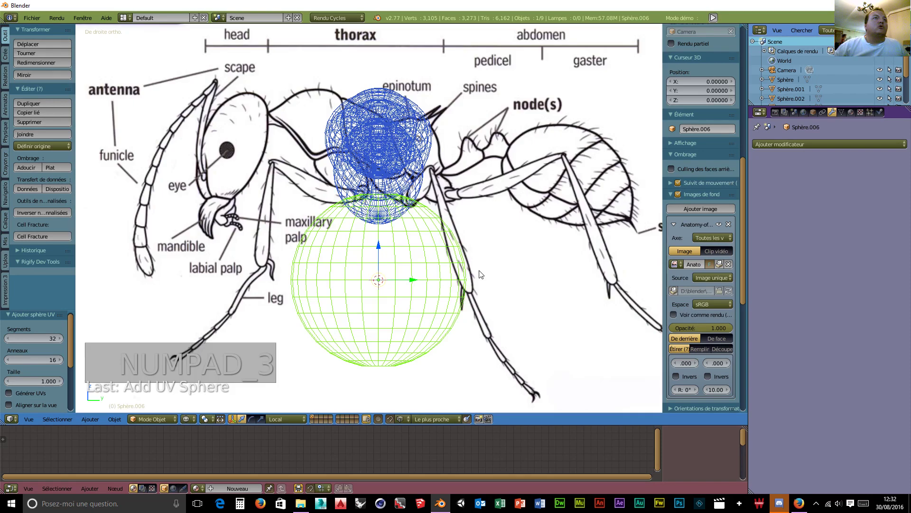
pyautogui.press('KP_1')
pyautogui.press('KP_3')
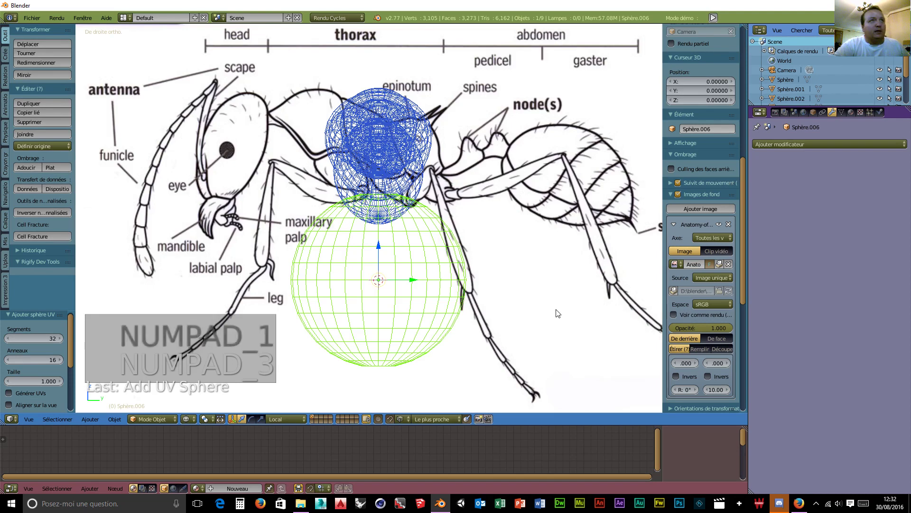
pyautogui.press('s')
pyautogui.press('y')
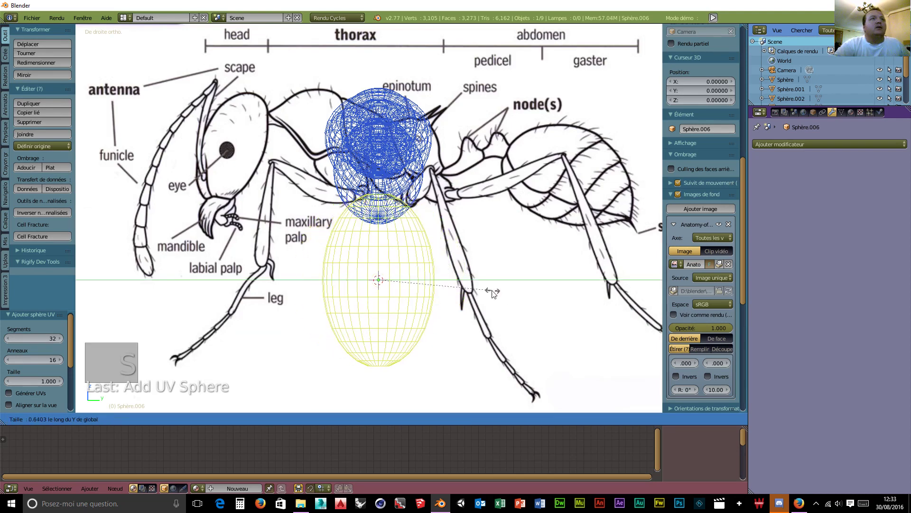
pyautogui.click(405, 276)
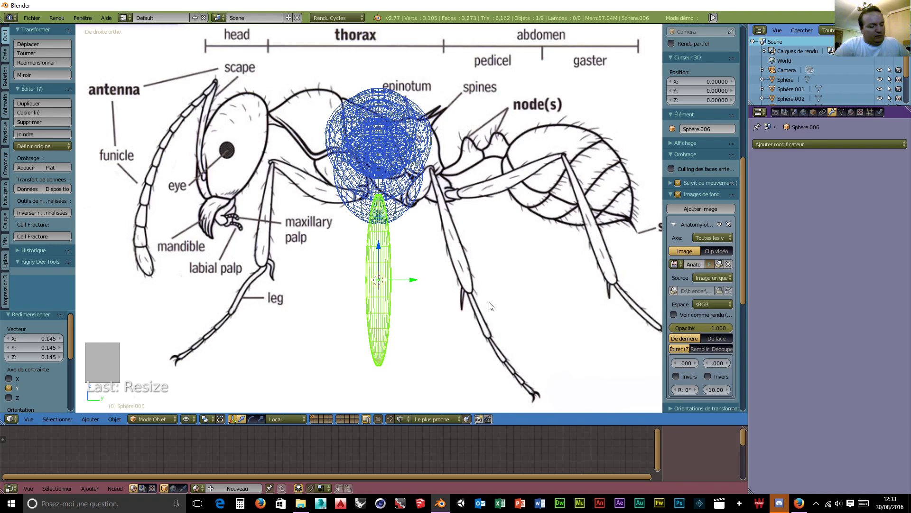
# Rotate the flattened sphere 67.746° about X, then with Global orientation raise it and move it 1.116 along Y
pyautogui.press('r')
pyautogui.press('x')
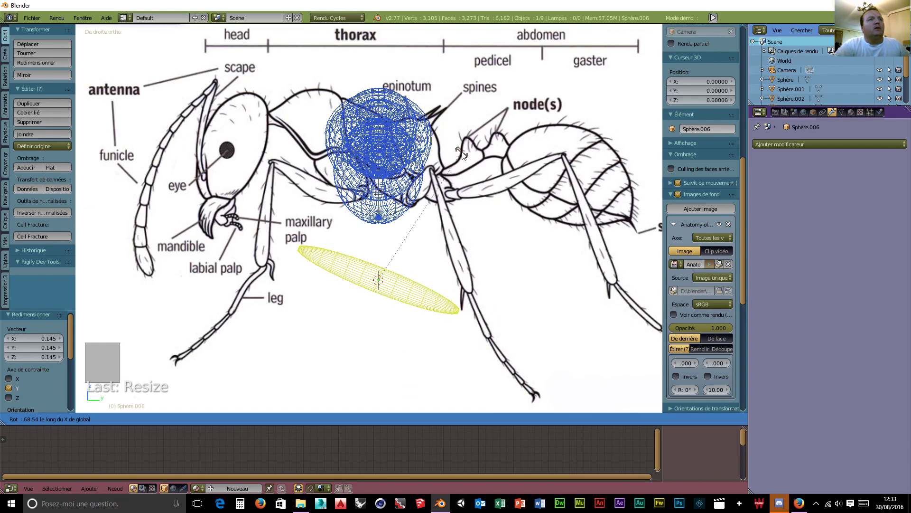
pyautogui.click(464, 164)
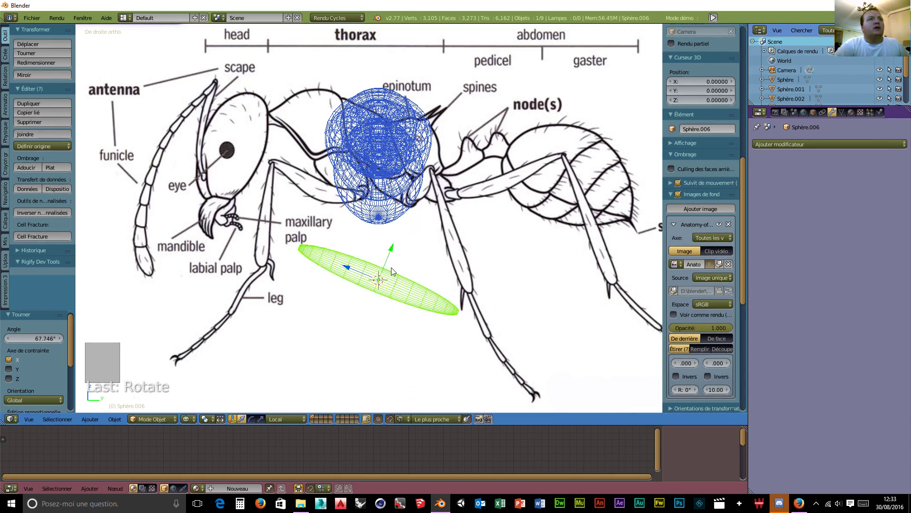
pyautogui.click(292, 418)
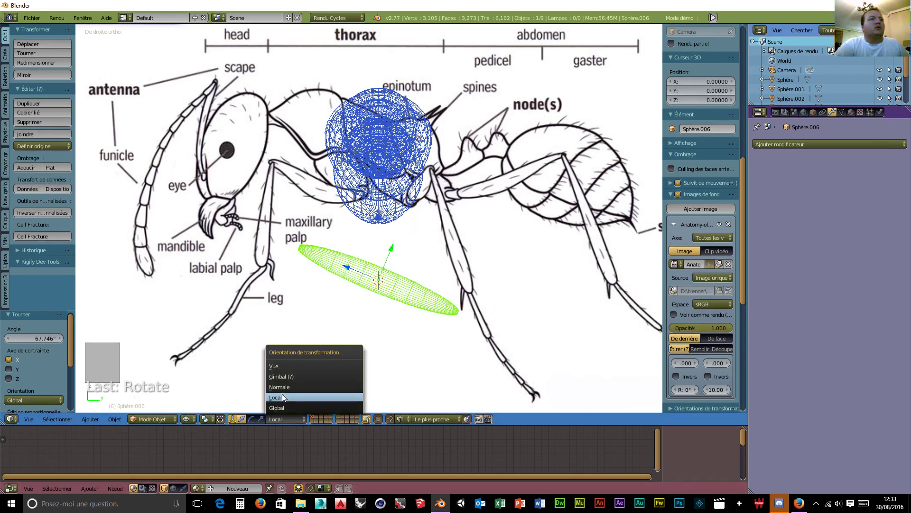
pyautogui.click(283, 408)
pyautogui.moveTo(381, 251); pyautogui.dragTo(380, 155)
pyautogui.moveTo(416, 186); pyautogui.dragTo(518, 201)
# Rotate the flattened sphere about 43° around the global X axis to reverse its tilt beside the thorax
pyautogui.moveTo(521, 309); pyautogui.dragTo(438, 338, button='middle')
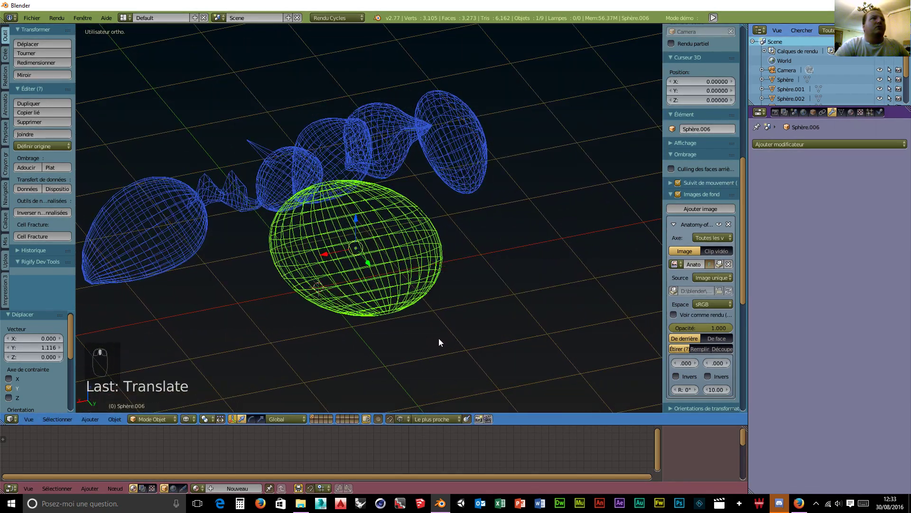
pyautogui.moveTo(412, 246); pyautogui.dragTo(120, 255, button='middle')
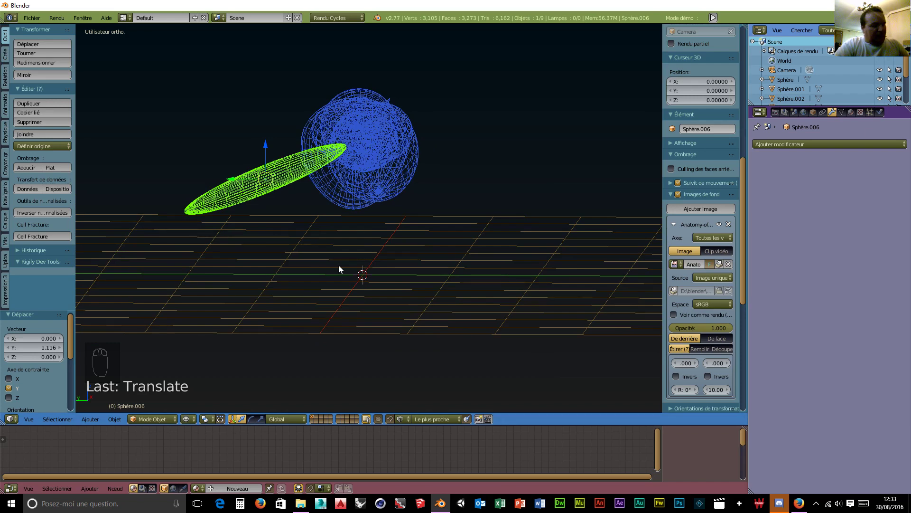
pyautogui.press('r')
pyautogui.press('x')
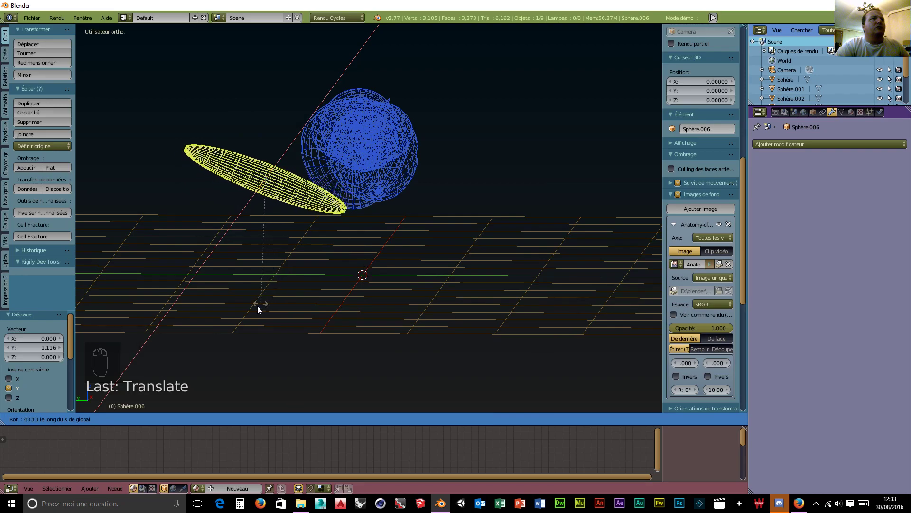
pyautogui.click(260, 292)
# Reposition the flattened sphere along Y against the thorax and raise it 0.148 on Z
pyautogui.press('g')
pyautogui.press('y')
pyautogui.click(392, 200)
pyautogui.moveTo(391, 200); pyautogui.dragTo(364, 237, button='middle')
pyautogui.moveTo(463, 218); pyautogui.dragTo(414, 240)
pyautogui.moveTo(413, 236); pyautogui.dragTo(408, 181, button='middle')
pyautogui.moveTo(411, 156); pyautogui.dragTo(409, 143)
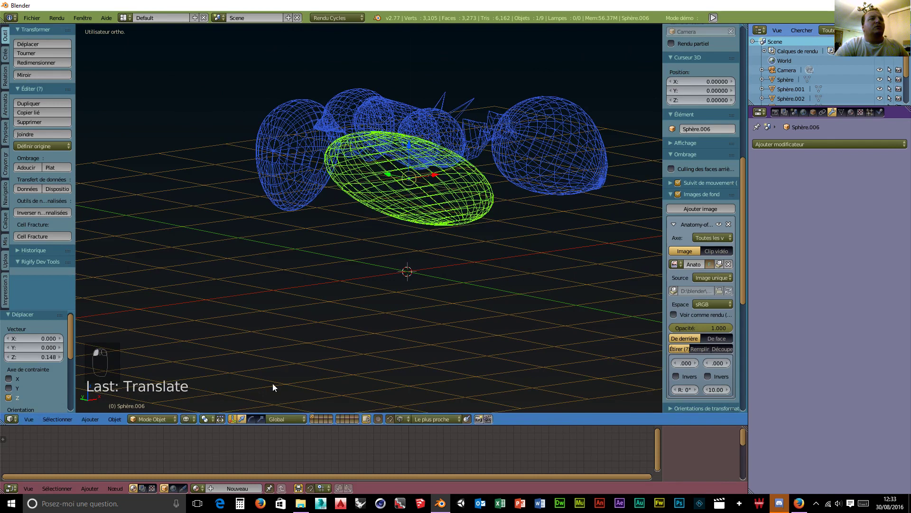
# Move the flattened sphere outward along Y in solid shading, finishing with a -0.019 adjustment, and restore wireframe display
pyautogui.click(188, 418)
pyautogui.click(192, 388)
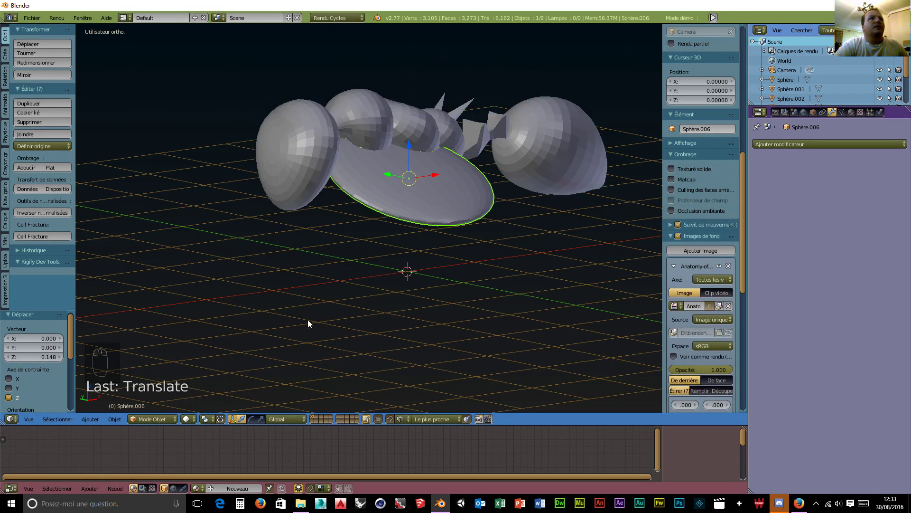
pyautogui.moveTo(389, 175); pyautogui.dragTo(440, 197)
pyautogui.moveTo(392, 181); pyautogui.dragTo(394, 182)
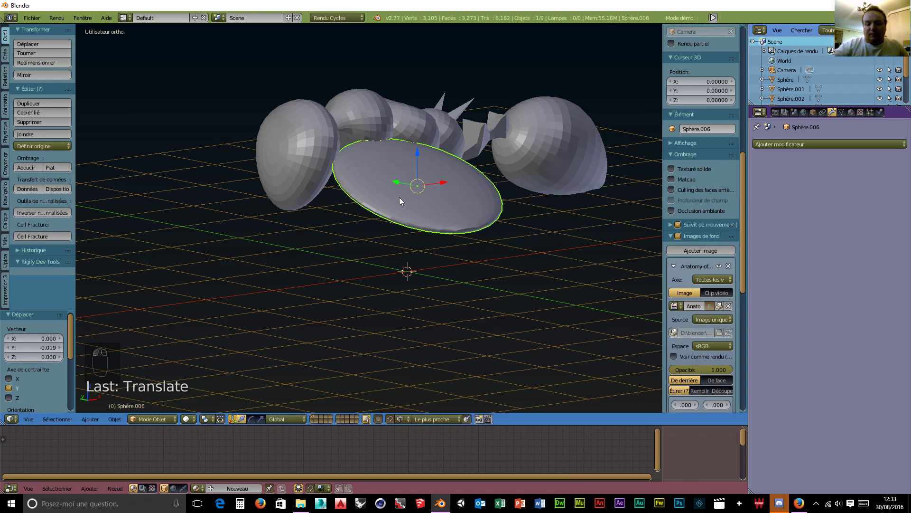
pyautogui.click(190, 420)
pyautogui.click(204, 397)
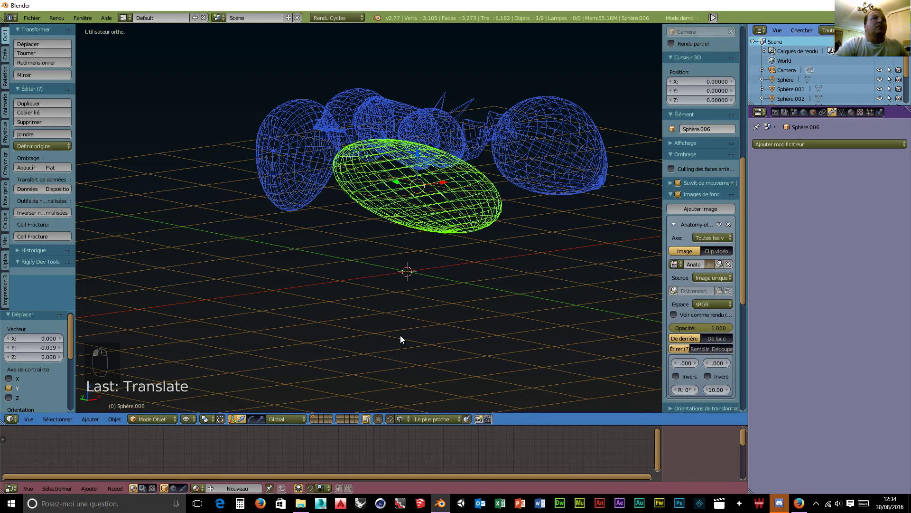
# In the front view, scale the flattened sphere by 0.343 along X and move it 0.325 along X below the thorax
pyautogui.scroll(1, 398, 335)
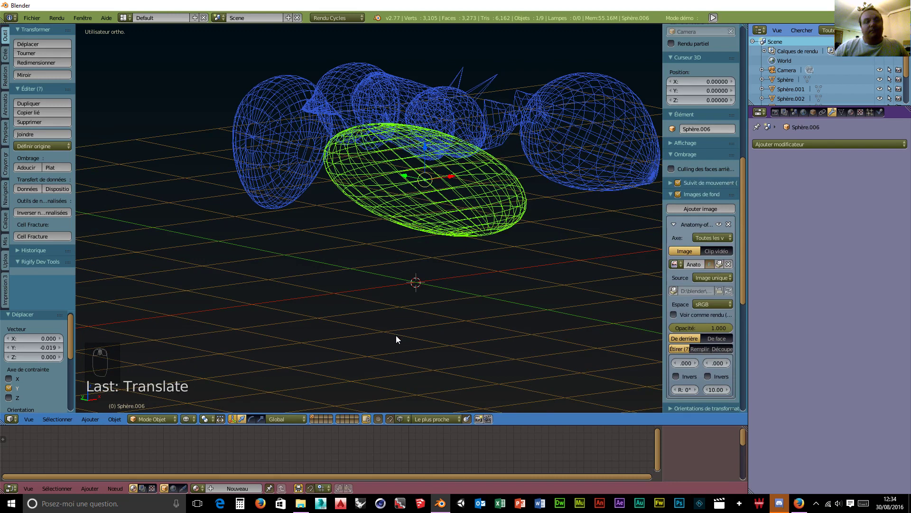
pyautogui.press('KP_1')
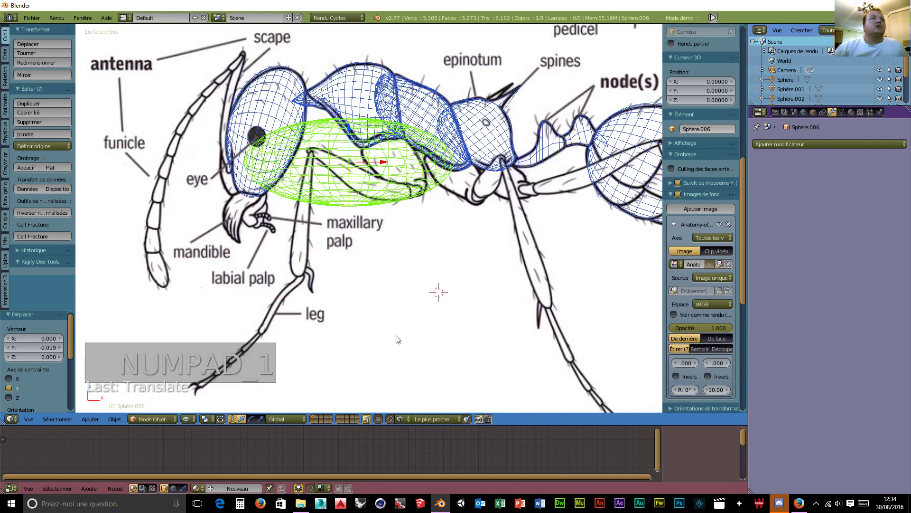
pyautogui.scroll(2, 380, 264)
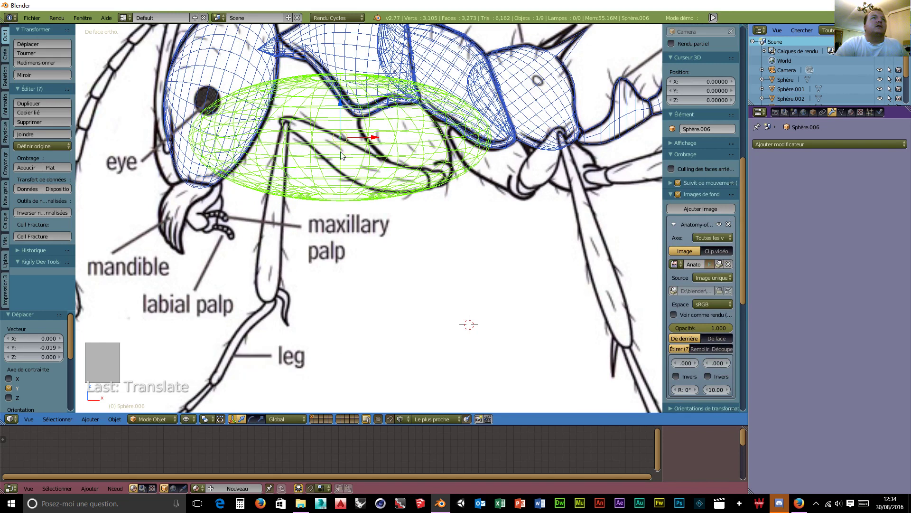
pyautogui.scroll(-2, 418, 264)
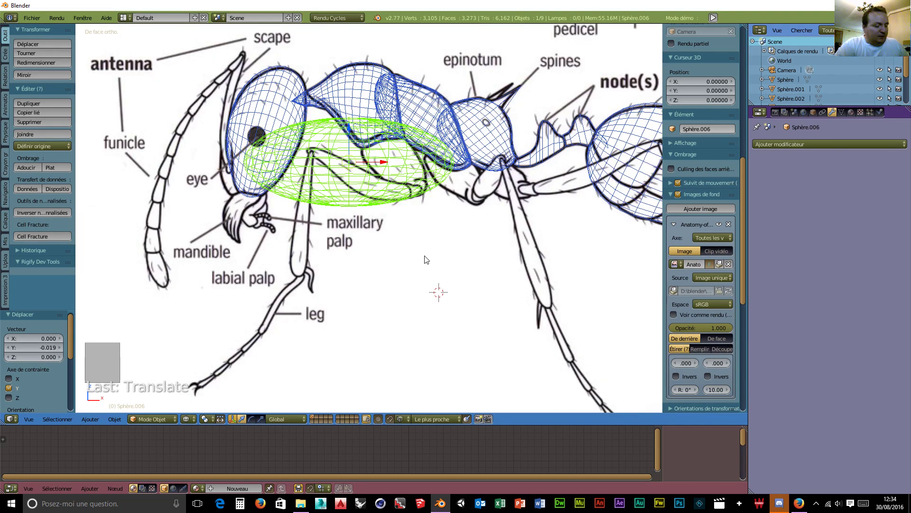
pyautogui.press('s')
pyautogui.press('x')
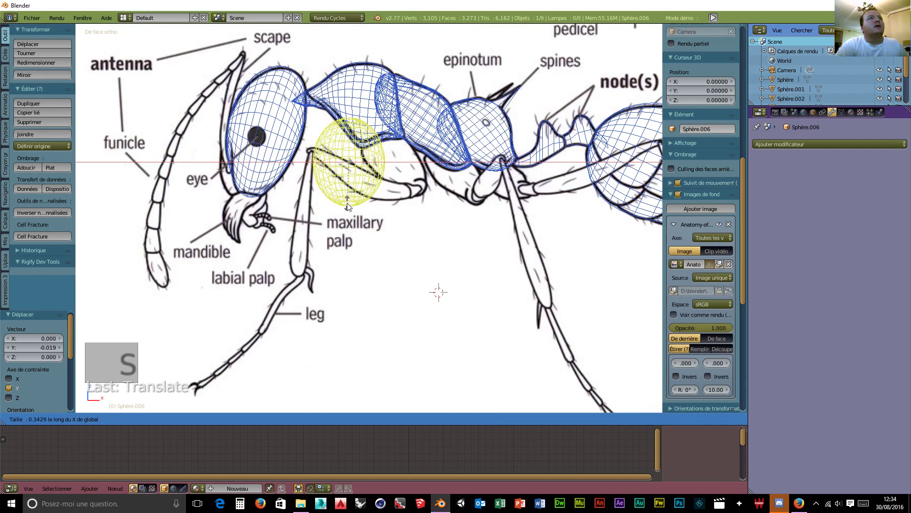
pyautogui.click(380, 173)
pyautogui.press('g')
pyautogui.press('x')
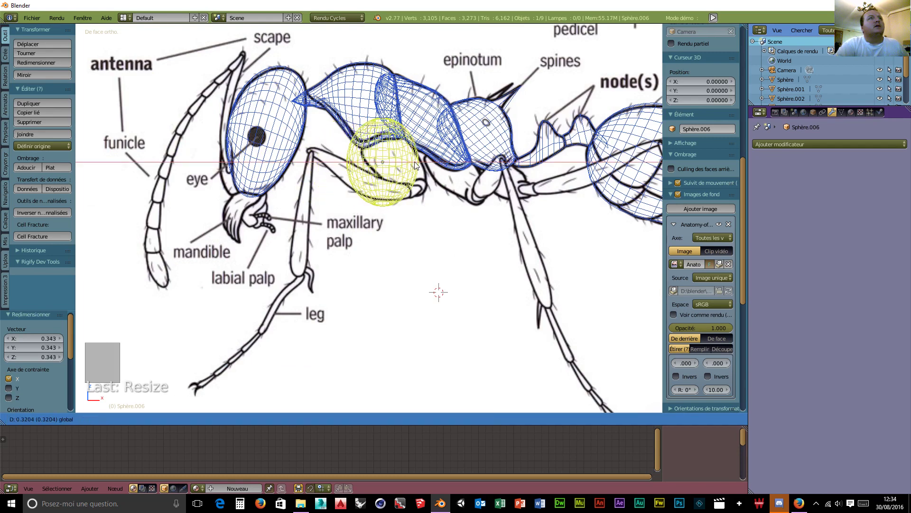
pyautogui.click(385, 173)
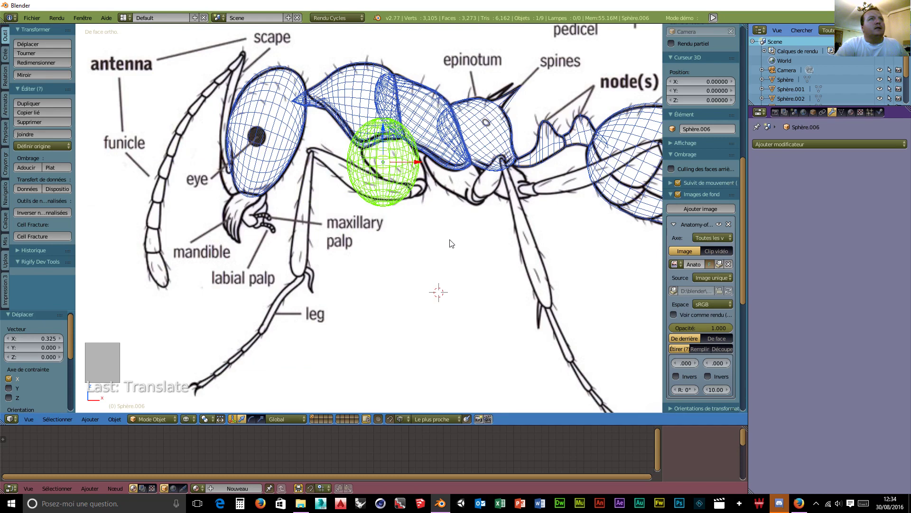
# Rotate the flattened sphere -22.48° about Y and move it 0.099 along X onto the front leg's base
pyautogui.press('r')
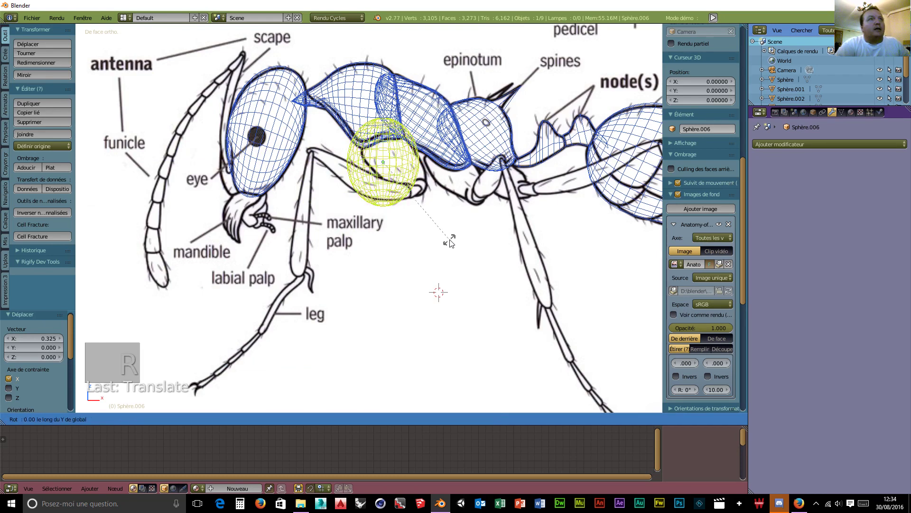
pyautogui.click(470, 211)
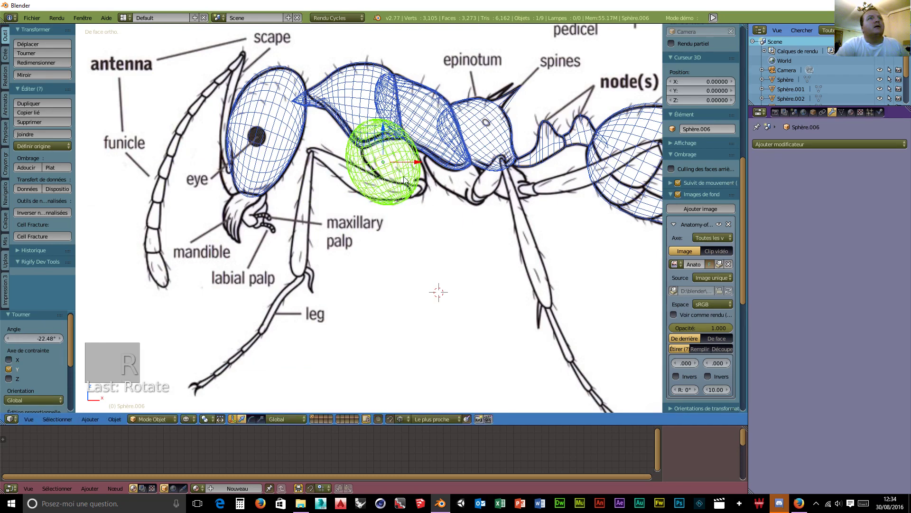
pyautogui.moveTo(417, 164); pyautogui.dragTo(427, 165)
# In Edit Mode, lower the sphere's upper-left vertex 0.141 along Z, using proportional editing with size 0.75
pyautogui.scroll(3, 451, 211)
pyautogui.moveTo(460, 225)
pyautogui.keyDown('shift'); pyautogui.mouseDown(button='middle')
pyautogui.moveTo(443, 236)
pyautogui.moveTo(403, 328)
pyautogui.mouseUp(button='middle'); pyautogui.keyUp('shift')
pyautogui.scroll(1, 403, 328)
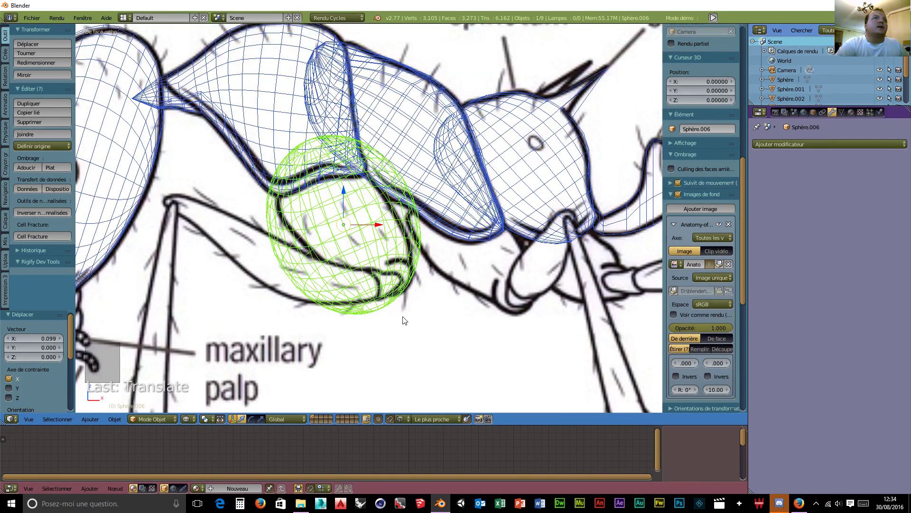
pyautogui.click(154, 422)
pyautogui.click(152, 399)
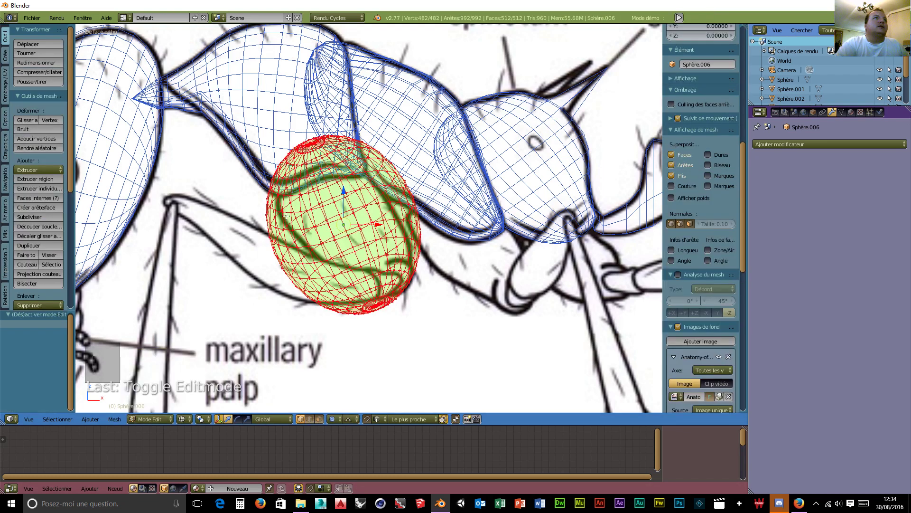
pyautogui.rightClick(310, 143)
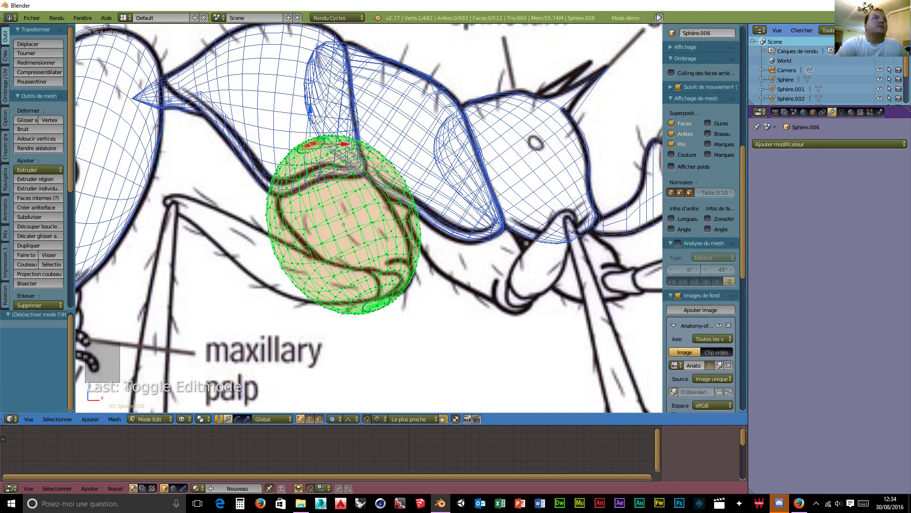
pyautogui.press('g')
pyautogui.press('z')
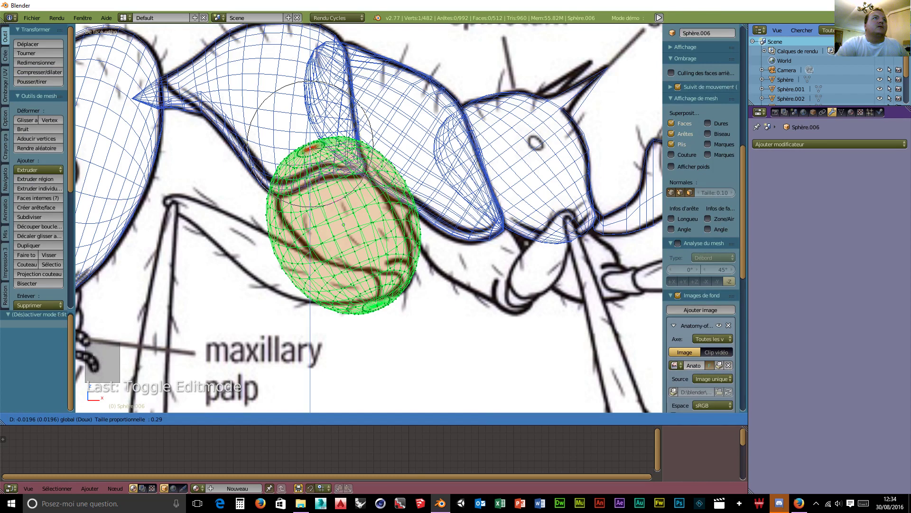
pyautogui.scroll(-4, 311, 142)
pyautogui.scroll(-5, 310, 152)
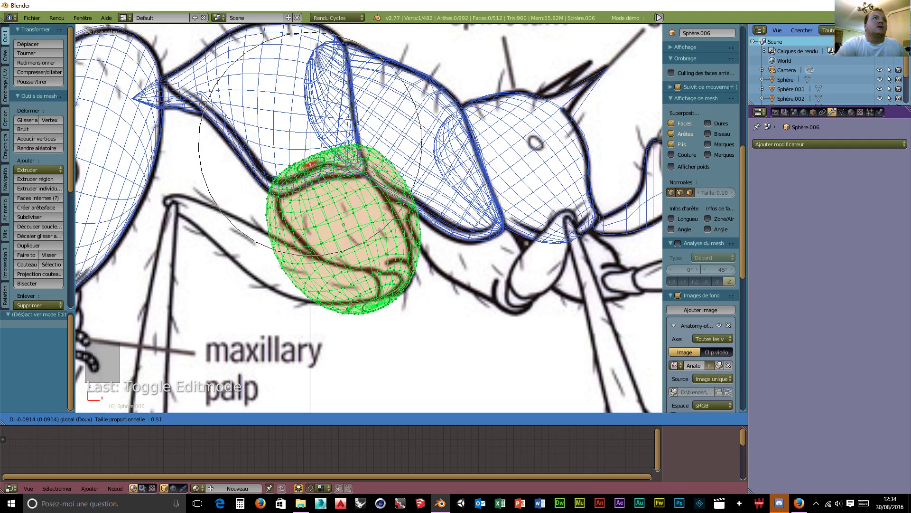
pyautogui.scroll(-1, 311, 157)
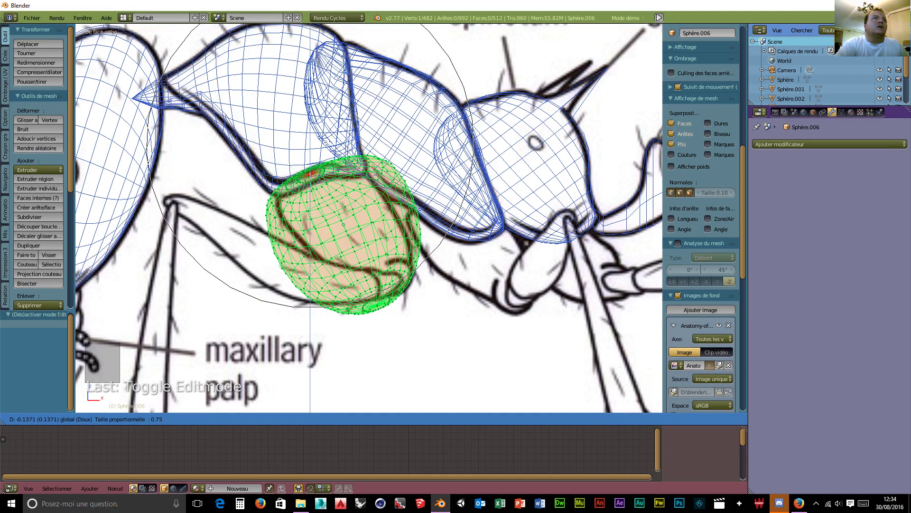
pyautogui.click(301, 251)
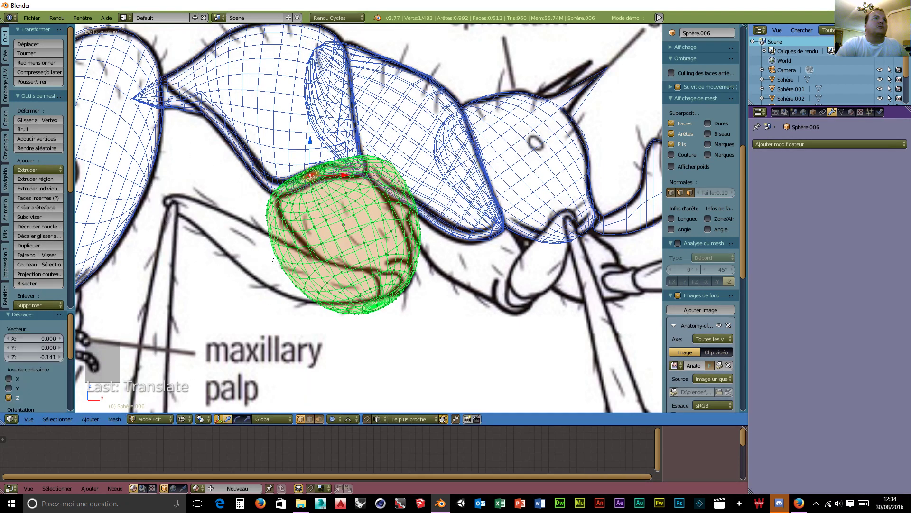
# Pull the sphere's left side inward, and move its upper-right vertex -0.109 along X to follow the leg base outline
pyautogui.moveTo(308, 255); pyautogui.dragTo(309, 200)
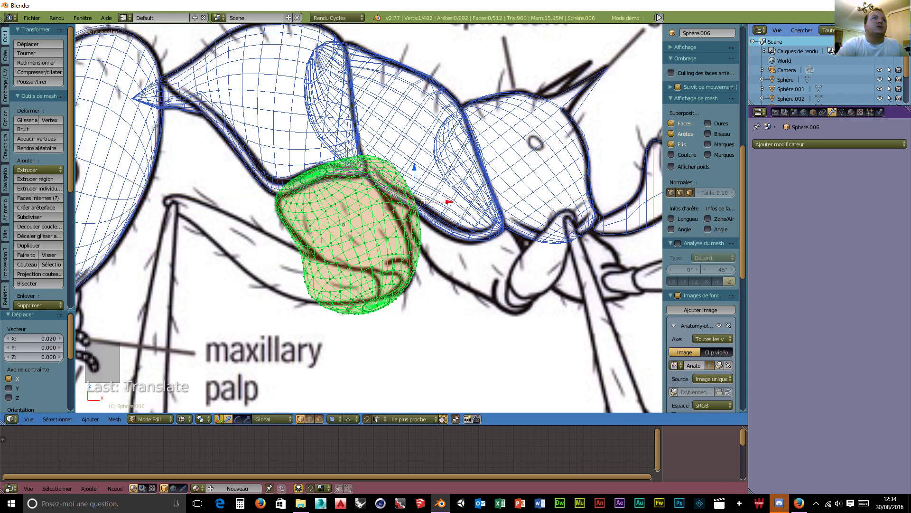
pyautogui.moveTo(450, 201); pyautogui.dragTo(427, 200)
pyautogui.scroll(-4, 442, 200)
pyautogui.scroll(7, 435, 200)
pyautogui.scroll(-2, 427, 199)
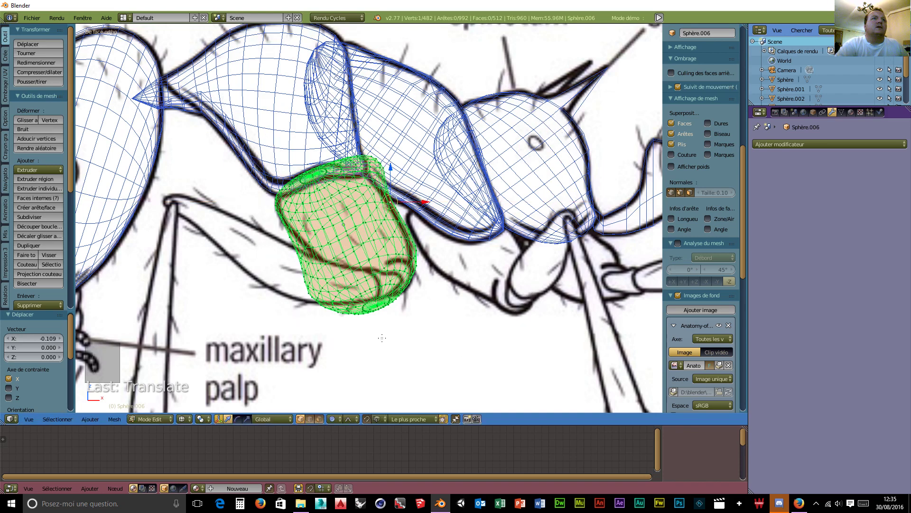
# Narrow the sphere's lower end along X, then fit its upper end with proportional moves of -0.100 and 0.013 along X
pyautogui.moveTo(378, 288)
pyautogui.mouseDown()
pyautogui.moveTo(353, 292)
pyautogui.moveTo(371, 285)
pyautogui.mouseUp()
pyautogui.moveTo(464, 264); pyautogui.dragTo(408, 301)
pyautogui.rightClick(294, 250)
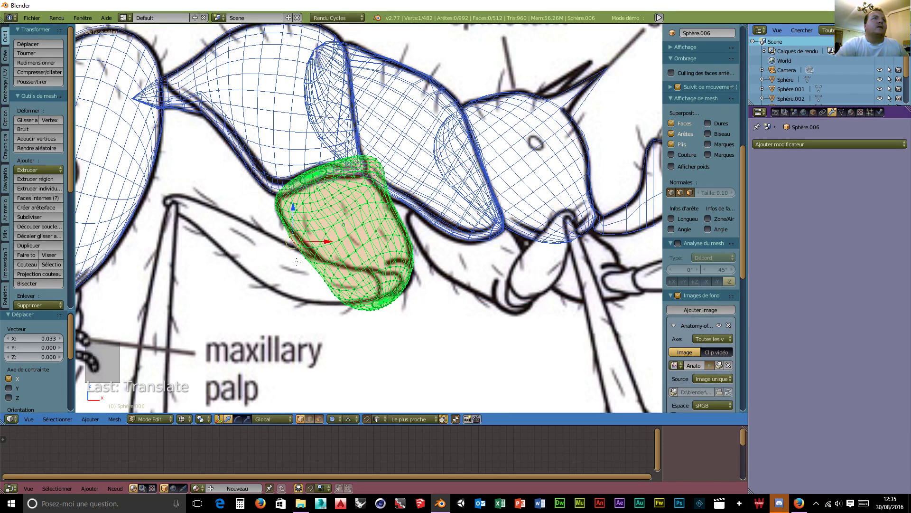
pyautogui.moveTo(326, 252); pyautogui.dragTo(340, 255)
pyautogui.moveTo(411, 159); pyautogui.dragTo(387, 159)
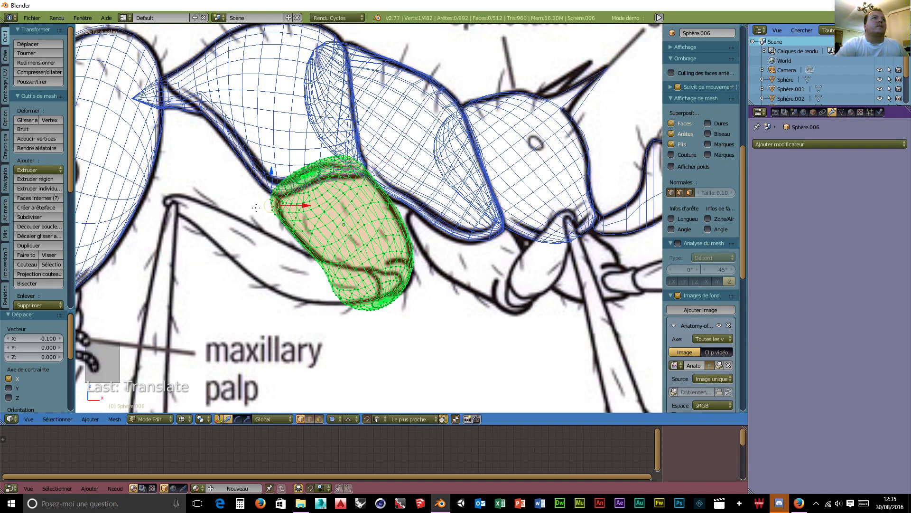
pyautogui.moveTo(294, 207); pyautogui.dragTo(299, 208)
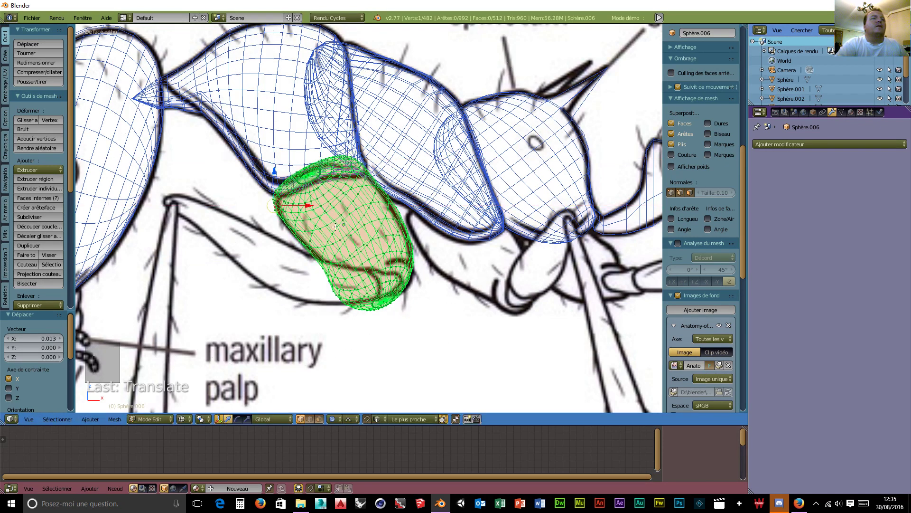
# Raise the bottom vertex and reshape the lower-right corner with proportional moves of -0.046 on X and 0.022 on Z
pyautogui.rightClick(383, 302)
pyautogui.moveTo(384, 271); pyautogui.dragTo(384, 256)
pyautogui.moveTo(414, 290); pyautogui.dragTo(430, 294)
pyautogui.moveTo(453, 261); pyautogui.dragTo(444, 262)
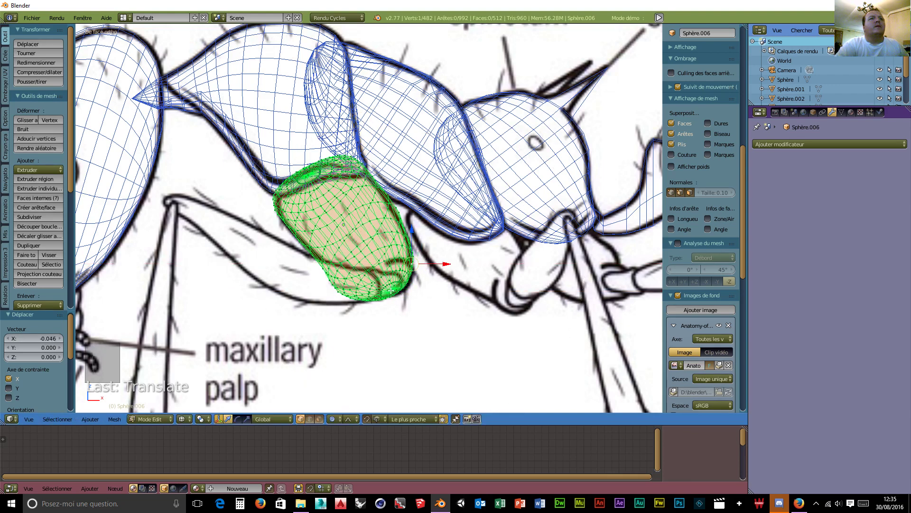
pyautogui.moveTo(406, 292); pyautogui.dragTo(408, 260)
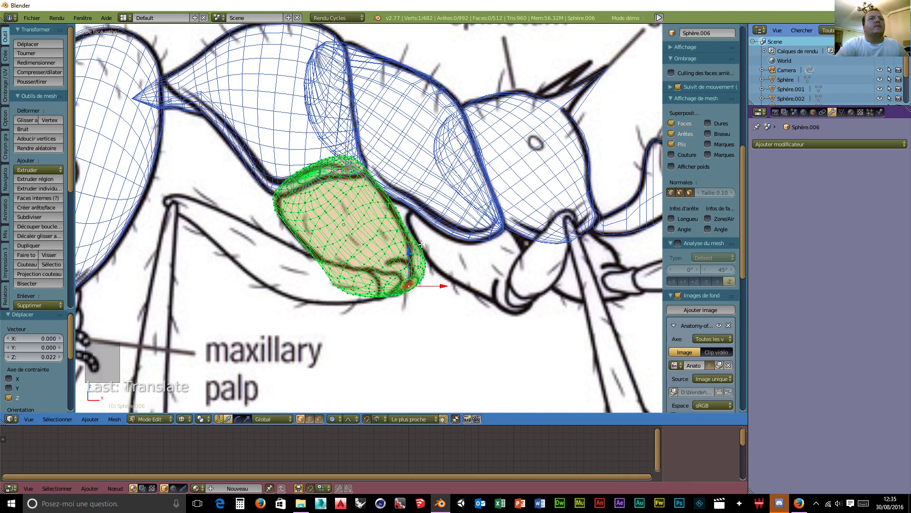
# Move the right-edge vertex 0.030 along X with the proportional editing size reduced to 0.32
pyautogui.moveTo(451, 247); pyautogui.dragTo(434, 235)
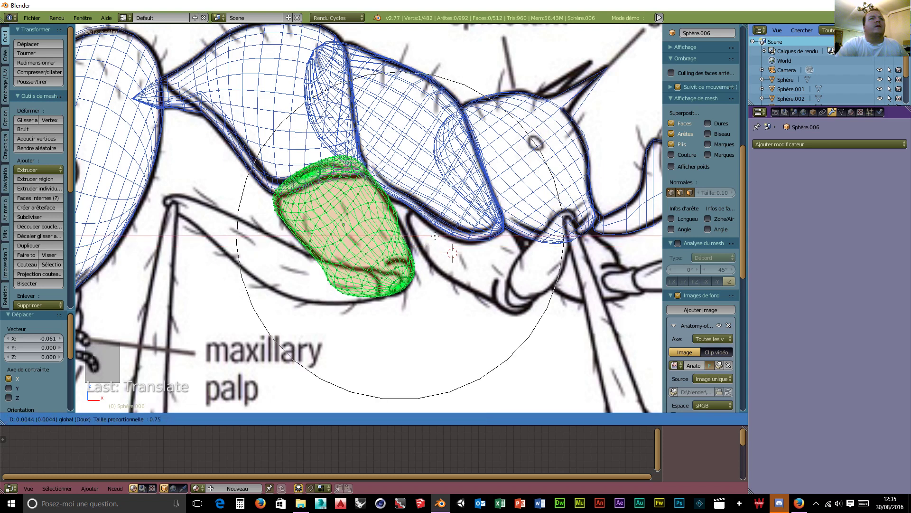
pyautogui.scroll(3, 439, 235)
pyautogui.scroll(1, 438, 236)
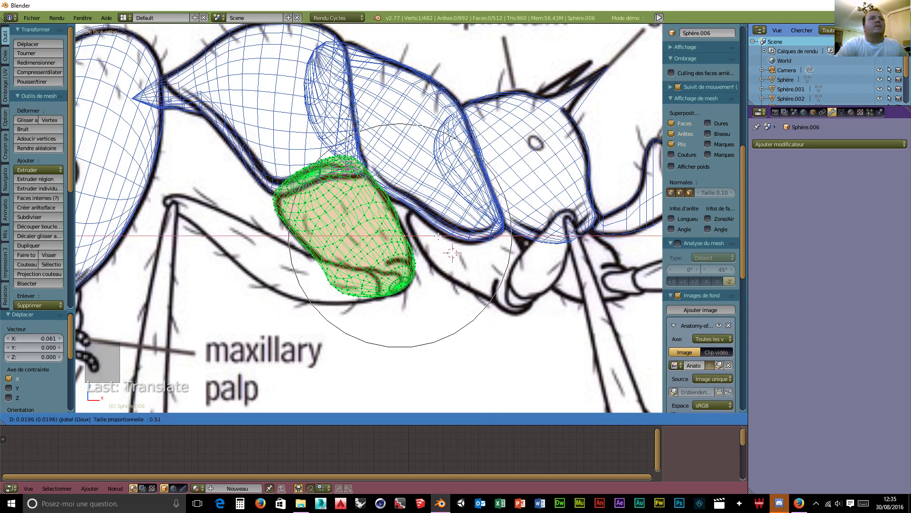
pyautogui.scroll(4, 438, 236)
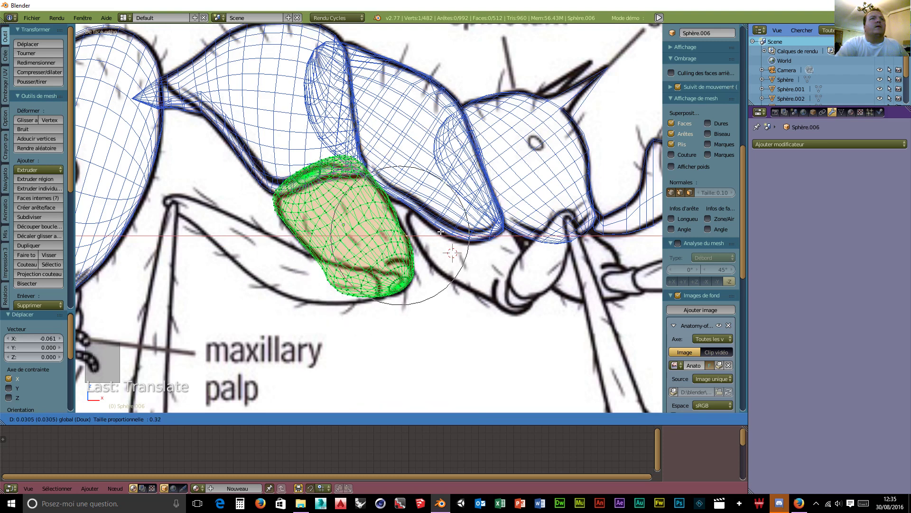
pyautogui.click(440, 231)
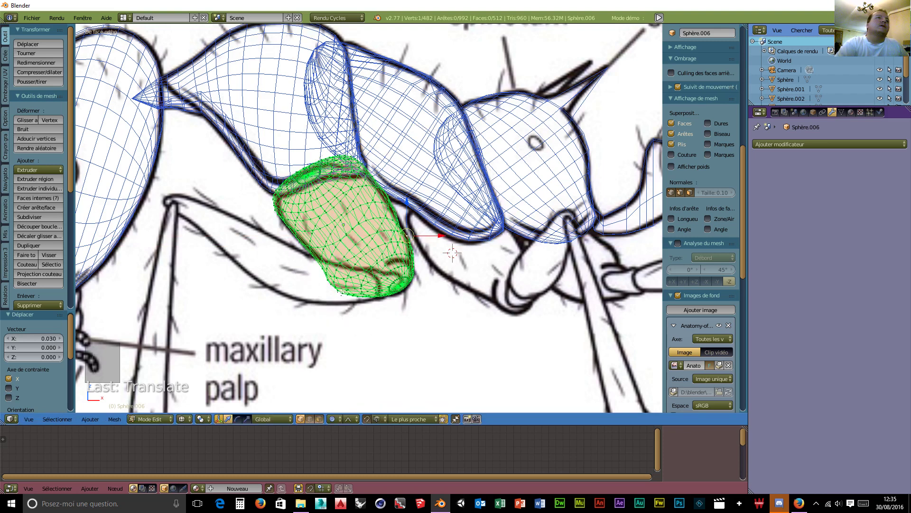
pyautogui.moveTo(394, 334); pyautogui.dragTo(260, 364, button='middle')
pyautogui.press('s')
pyautogui.press('y')
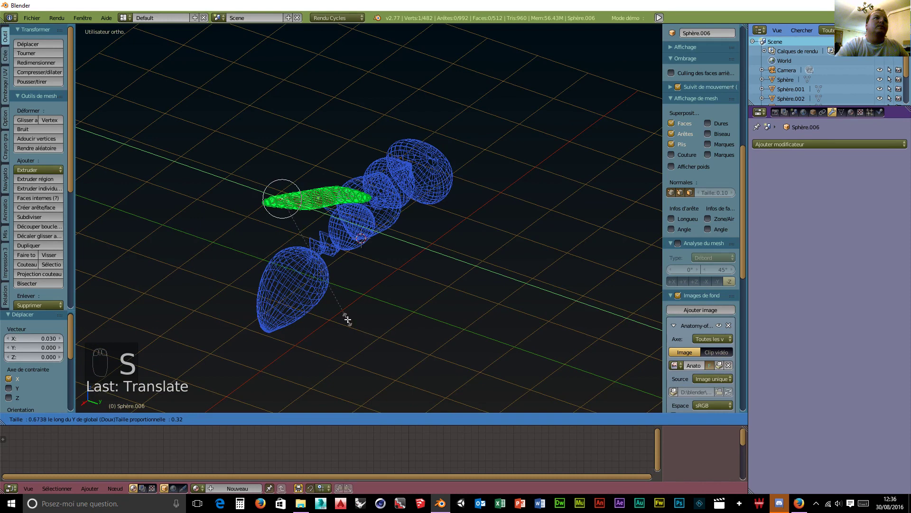
pyautogui.rightClick(358, 329)
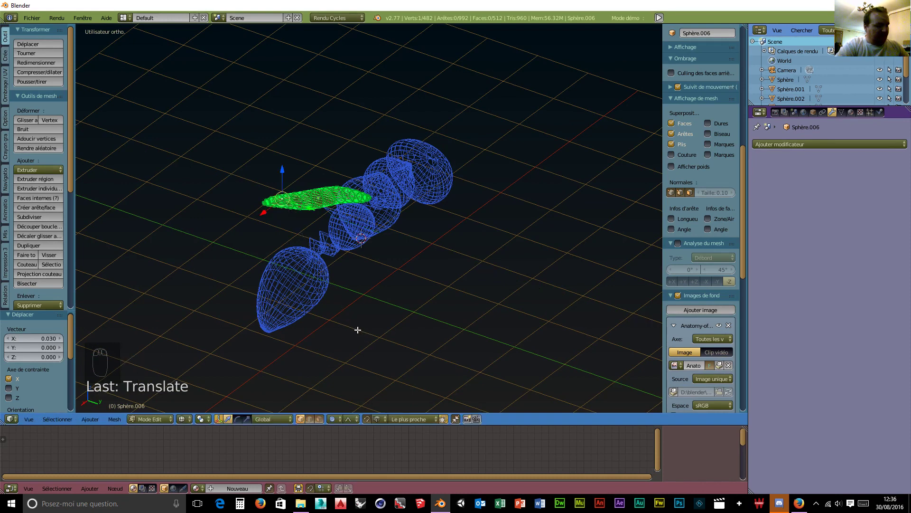
# Select the entire leg base mesh, scale it by 0.633 along Y, and check it in the front and right views
pyautogui.press('a')
pyautogui.press('a')
pyautogui.press('a')
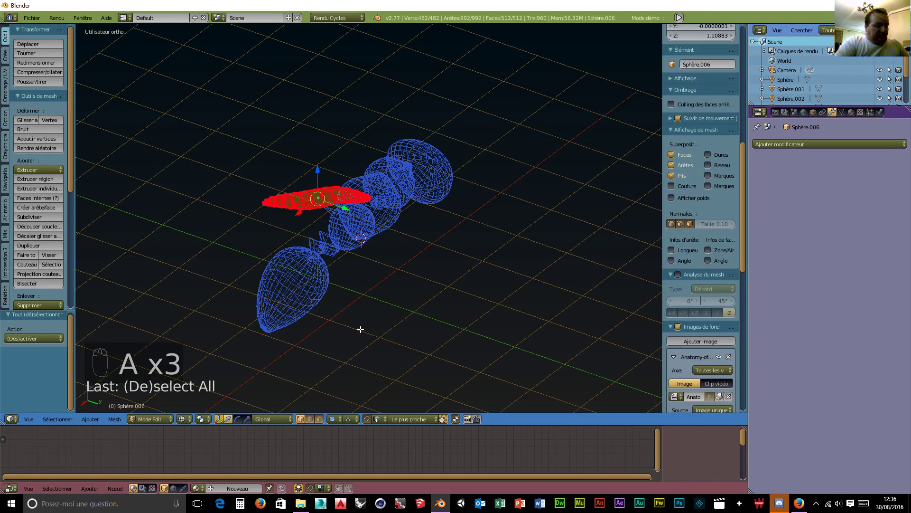
pyautogui.press('s')
pyautogui.press('y')
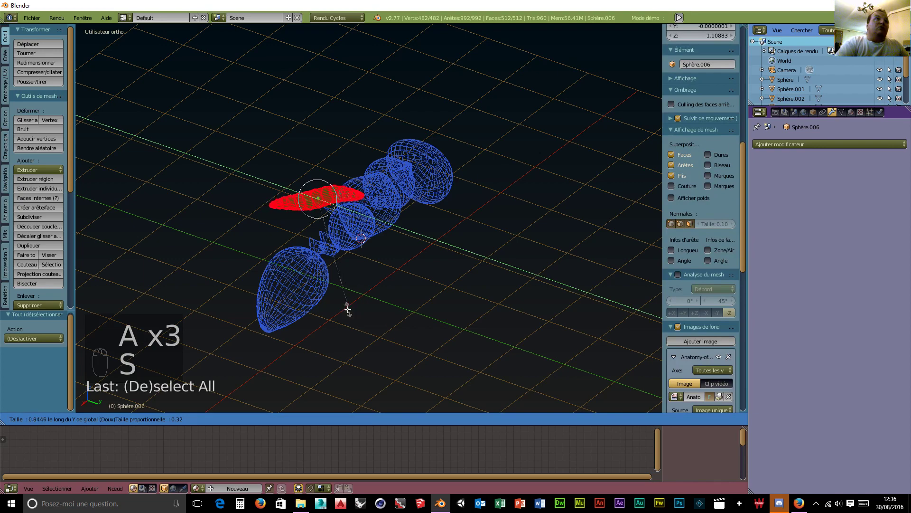
pyautogui.click(313, 284)
pyautogui.moveTo(313, 285); pyautogui.dragTo(409, 309, button='middle')
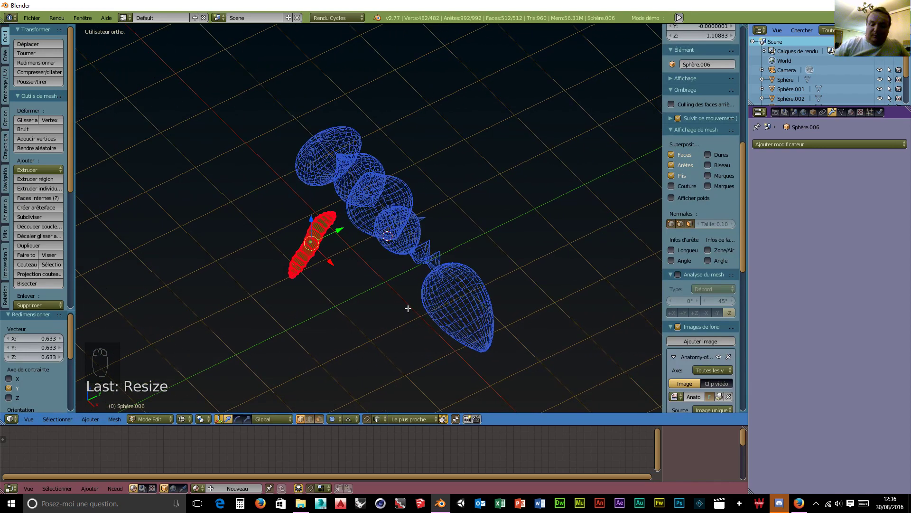
pyautogui.press('KP_1')
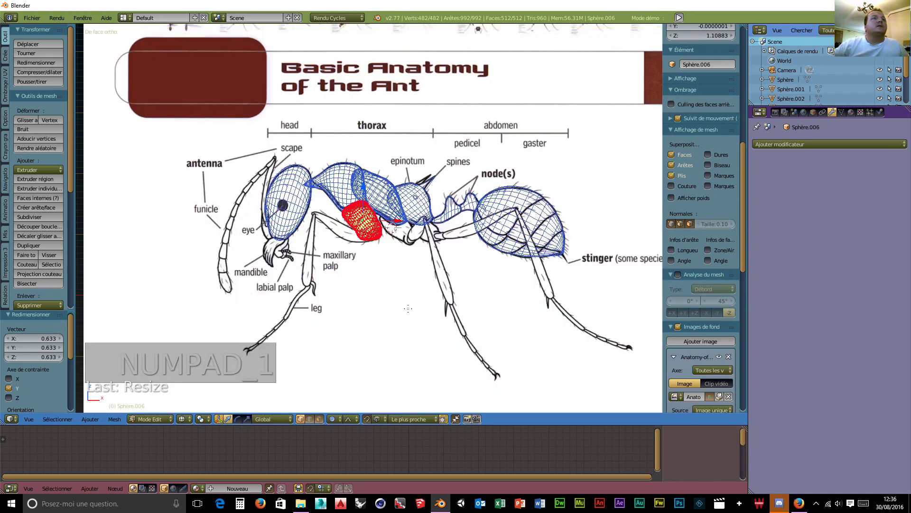
pyautogui.scroll(5, 390, 295)
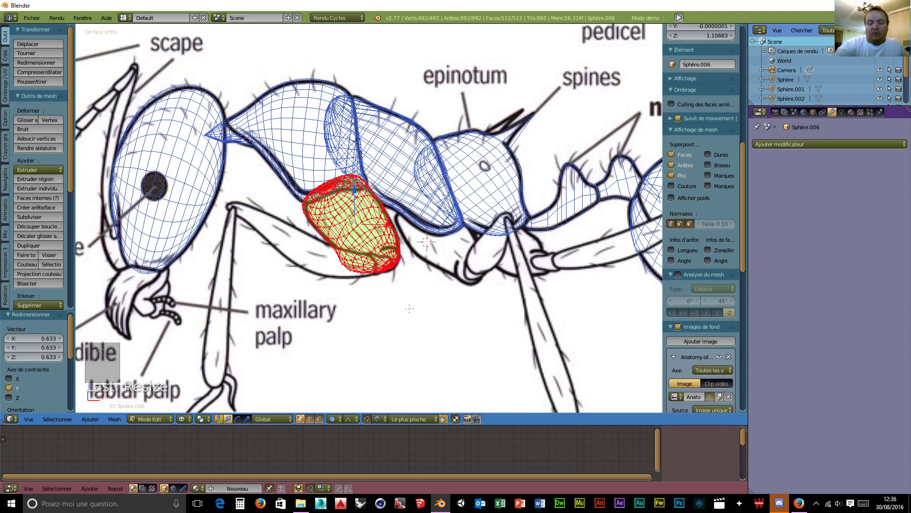
pyautogui.press('KP_3')
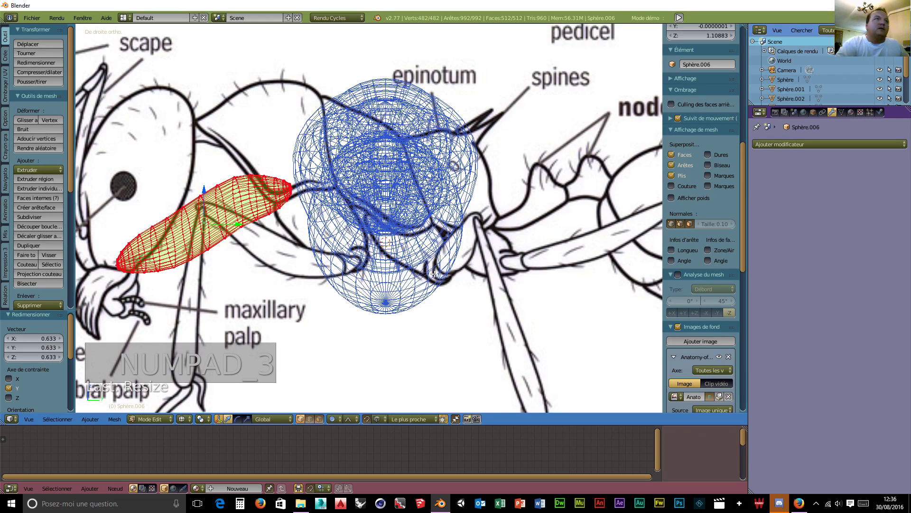
# Switch the display to solid shading and slide the leg base along Y toward the thorax, finishing with a 0.091 move
pyautogui.moveTo(272, 268); pyautogui.dragTo(219, 403, button='middle')
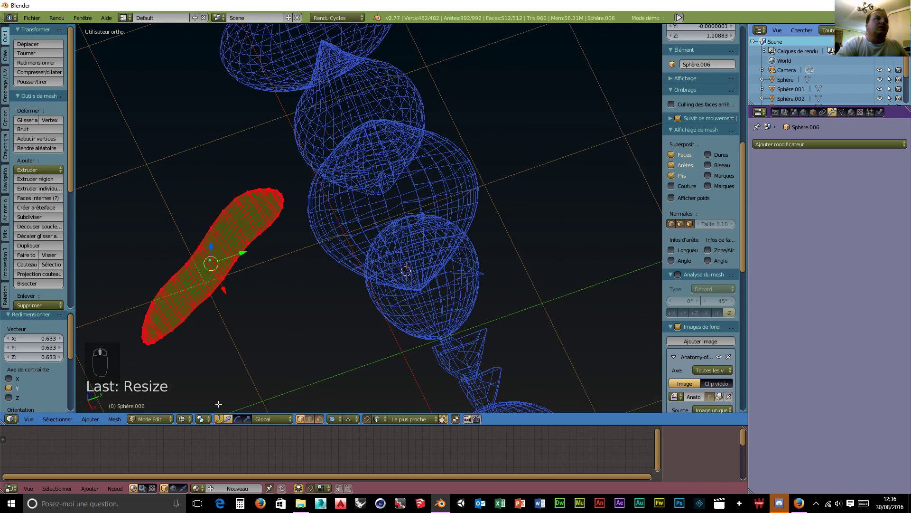
pyautogui.click(188, 420)
pyautogui.click(221, 396)
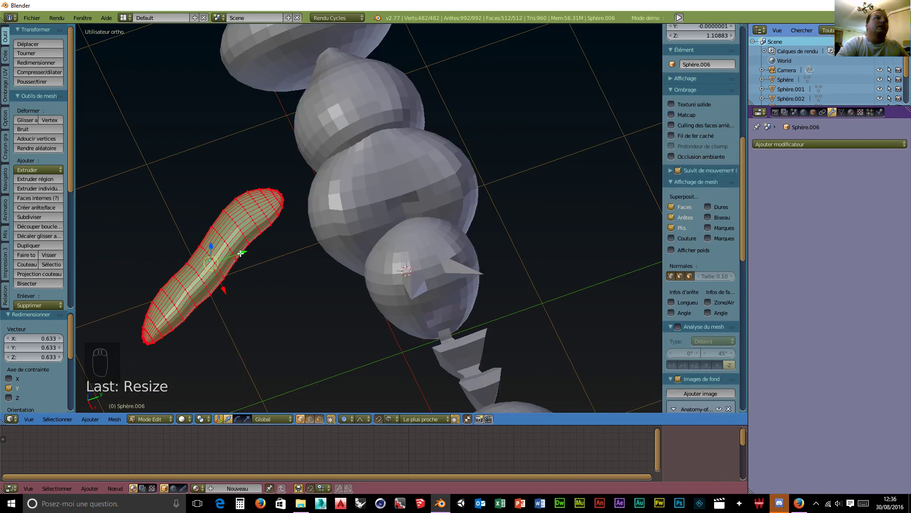
pyautogui.press('g')
pyautogui.press('y')
pyautogui.click(299, 264)
pyautogui.moveTo(299, 265); pyautogui.dragTo(437, 205, button='middle')
pyautogui.moveTo(424, 230); pyautogui.dragTo(421, 282)
pyautogui.moveTo(421, 281); pyautogui.dragTo(371, 307, button='middle')
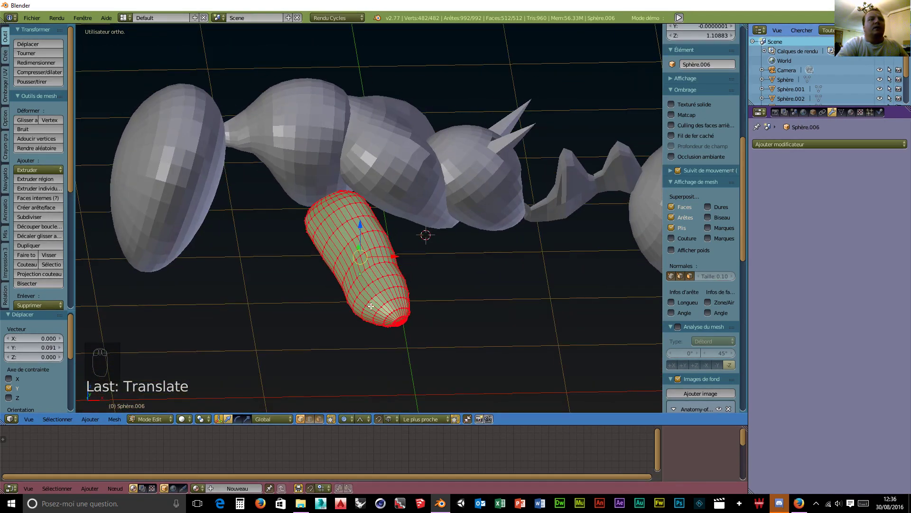
pyautogui.press('KP_1')
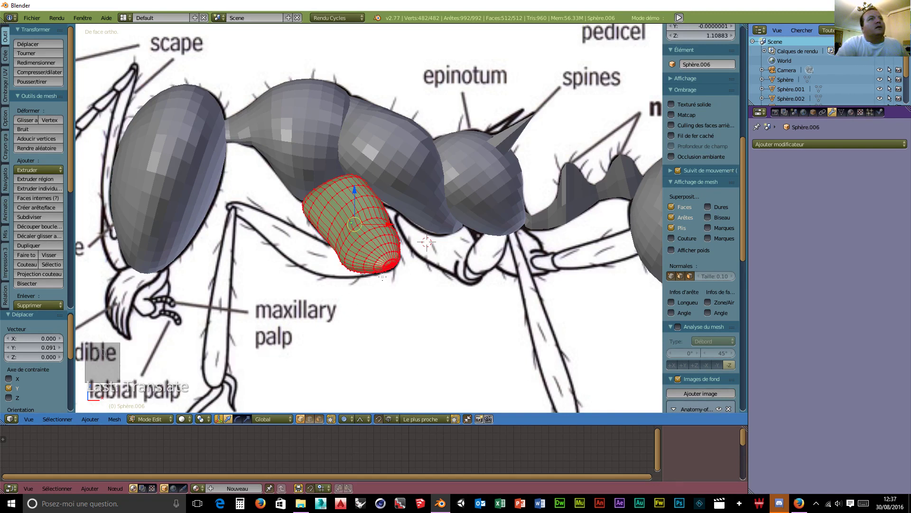
# Return the leg base to Object Mode and snap the 3D cursor to the scene center
pyautogui.click(154, 420)
pyautogui.click(152, 406)
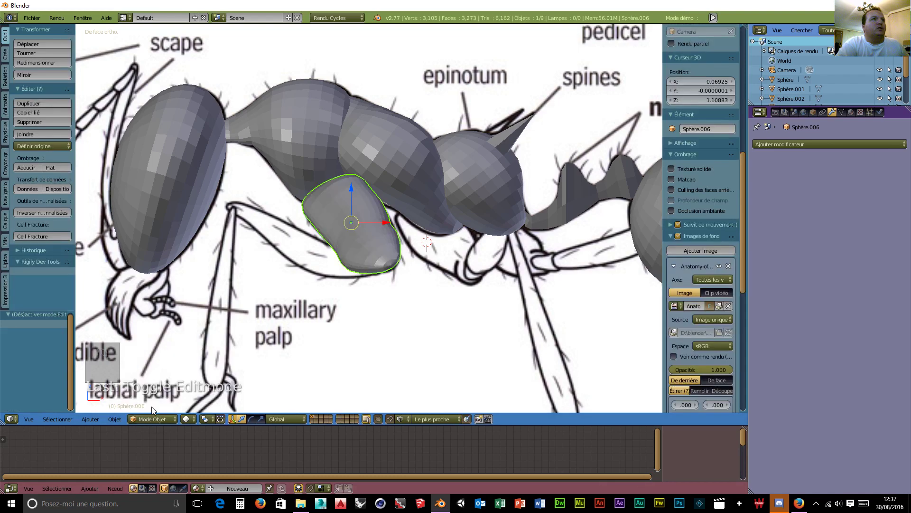
pyautogui.moveTo(357, 347)
pyautogui.mouseDown(button='middle')
pyautogui.moveTo(420, 369)
pyautogui.moveTo(344, 344)
pyautogui.moveTo(351, 352)
pyautogui.mouseUp(button='middle')
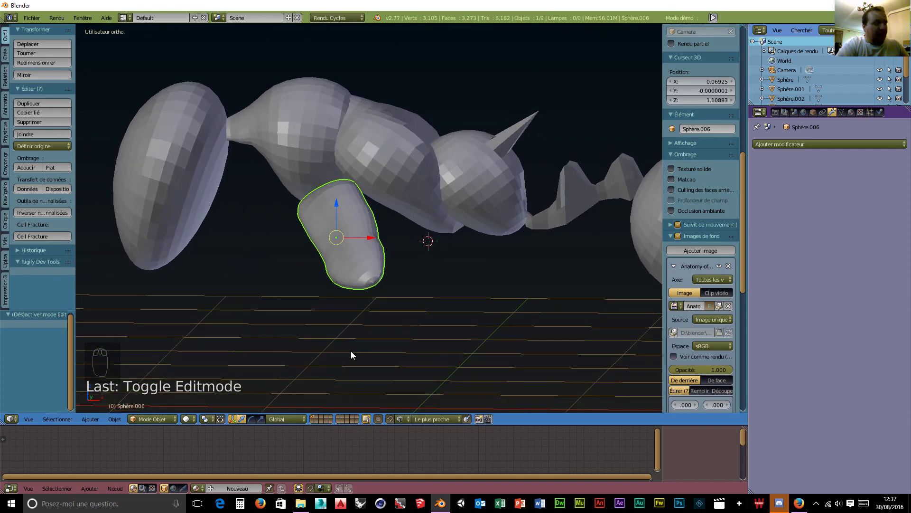
pyautogui.click(116, 419)
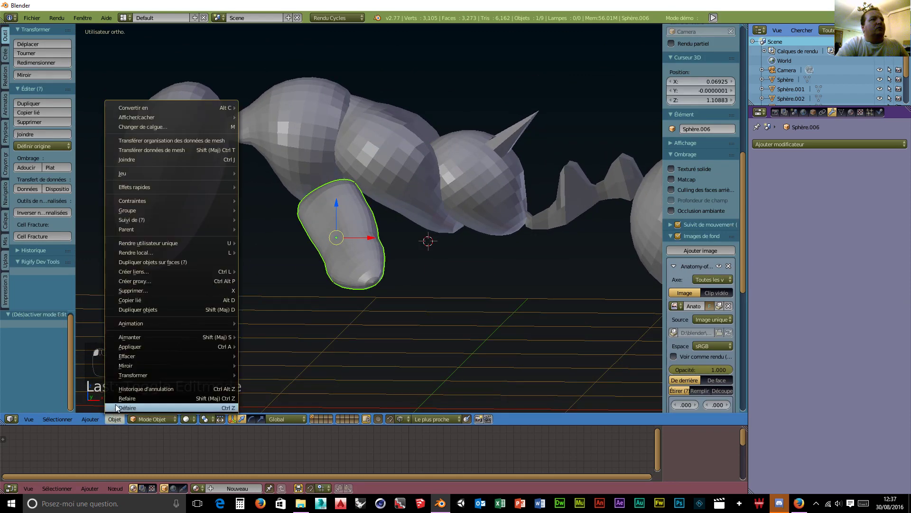
pyautogui.moveTo(134, 336)
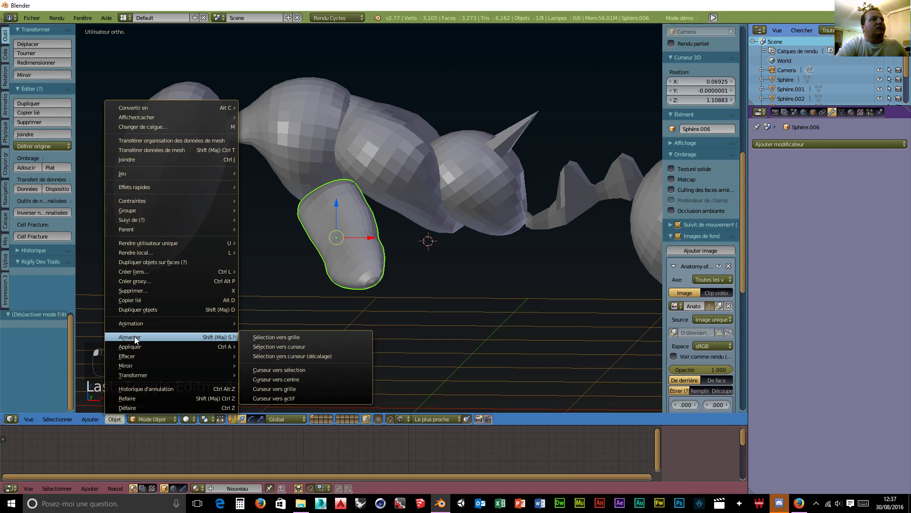
pyautogui.click(310, 378)
pyautogui.moveTo(344, 343); pyautogui.dragTo(363, 356, button='middle')
pyautogui.scroll(1, 362, 355)
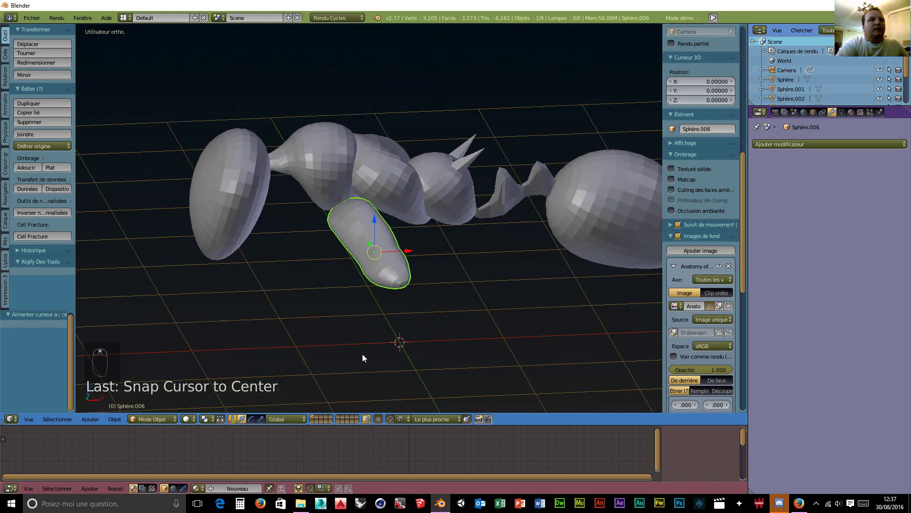
# Add a UV sphere at the 3D cursor, scale it uniformly by 0.139, and stretch it by 5.229 along Z
pyautogui.hotkey('shift', 'a')
pyautogui.moveTo(346, 289)
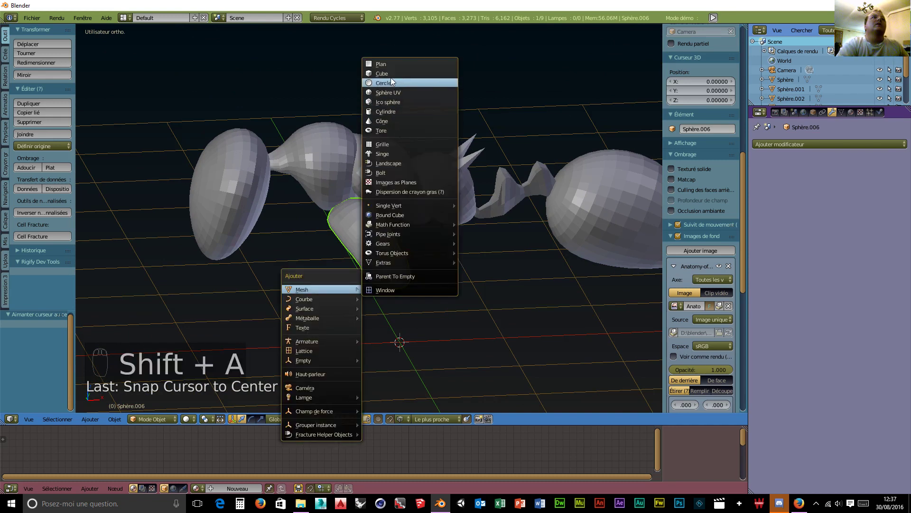
pyautogui.click(391, 92)
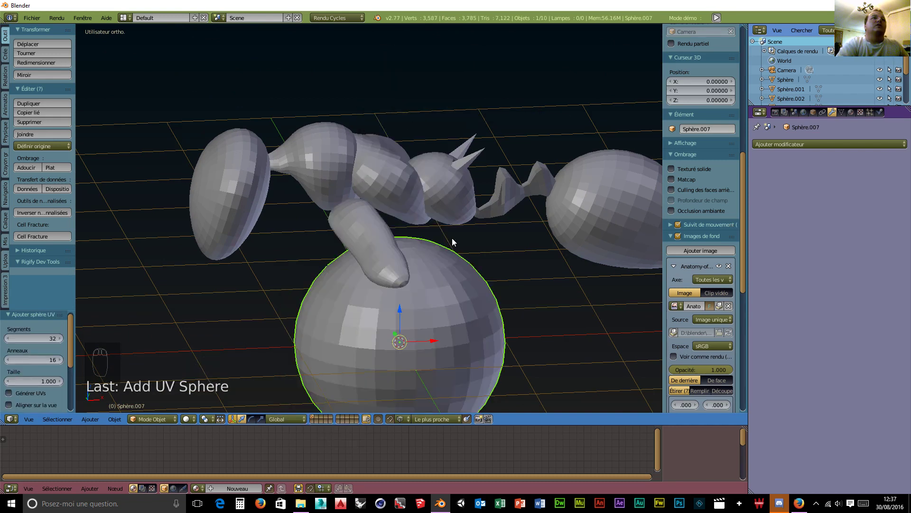
pyautogui.scroll(-2, 449, 215)
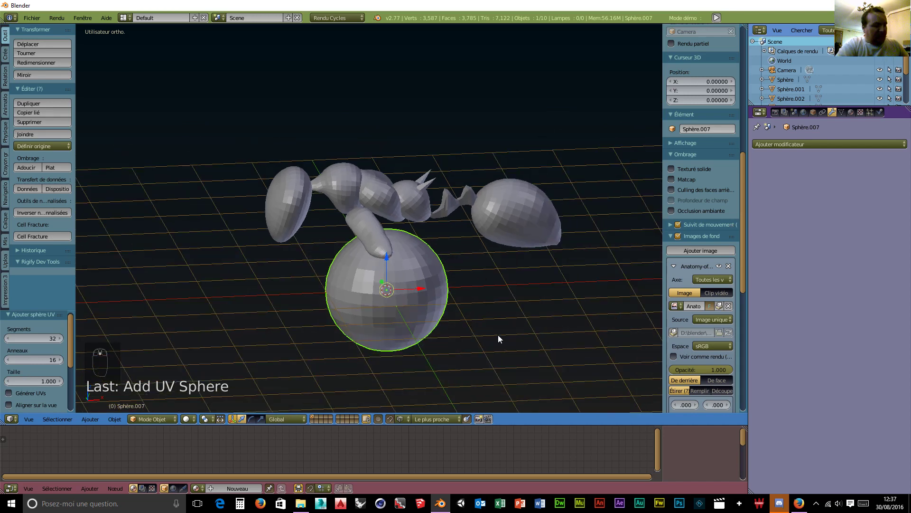
pyautogui.press('s')
pyautogui.click(399, 301)
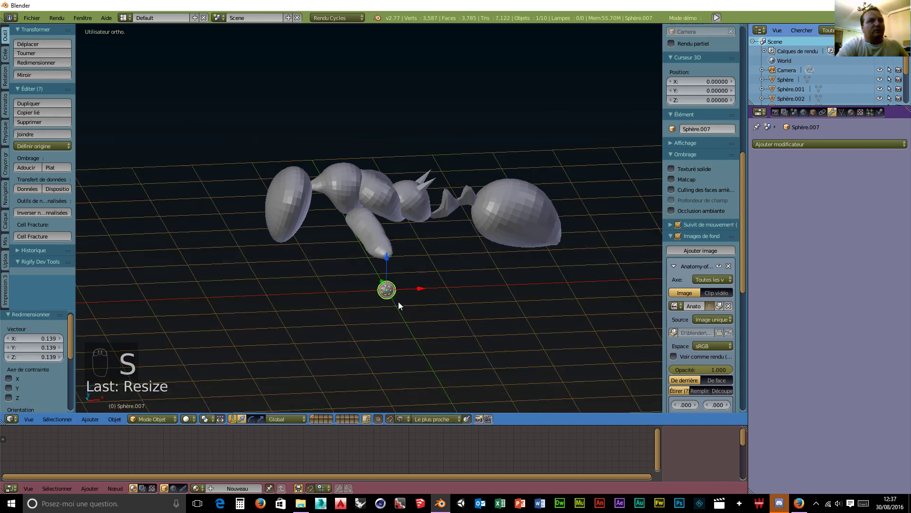
pyautogui.press('s')
pyautogui.press('z')
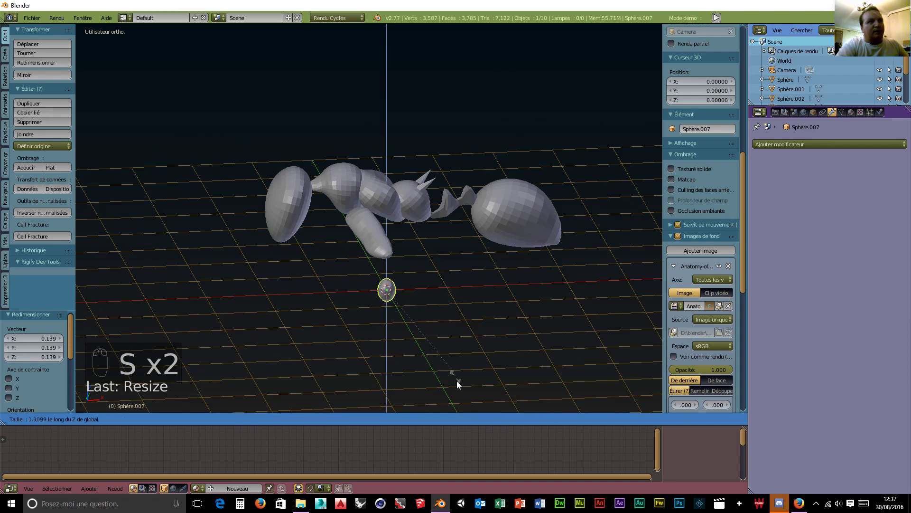
pyautogui.click(517, 314)
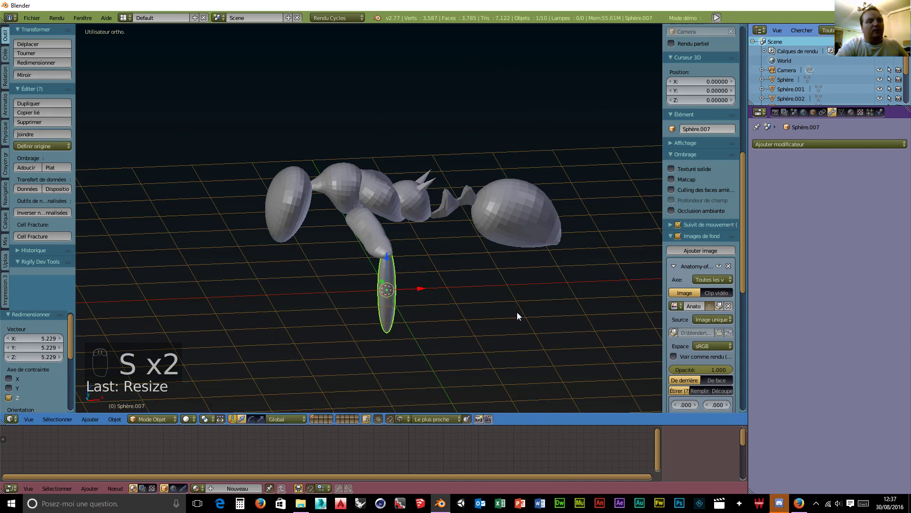
# Move the elongated sphere under the lower end of the leg base, finishing with a 0.023 move along Z
pyautogui.press('KP_1')
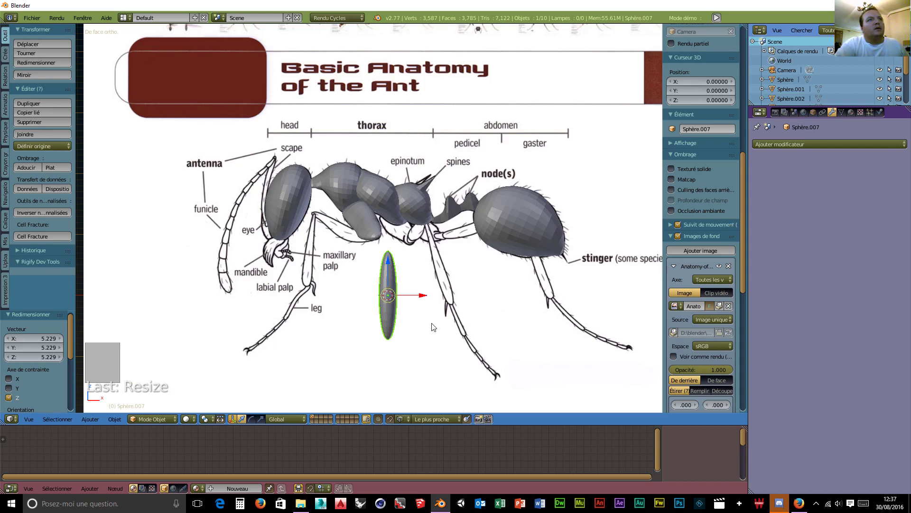
pyautogui.moveTo(433, 327); pyautogui.dragTo(522, 336, button='middle')
pyautogui.moveTo(346, 293); pyautogui.dragTo(442, 257)
pyautogui.moveTo(534, 292); pyautogui.dragTo(383, 288, button='middle')
pyautogui.moveTo(394, 291); pyautogui.dragTo(377, 289)
pyautogui.scroll(4, 351, 289)
pyautogui.moveTo(352, 288); pyautogui.dragTo(286, 295, button='middle')
pyautogui.moveTo(276, 300); pyautogui.dragTo(274, 295)
pyautogui.moveTo(273, 295); pyautogui.dragTo(353, 302, button='middle')
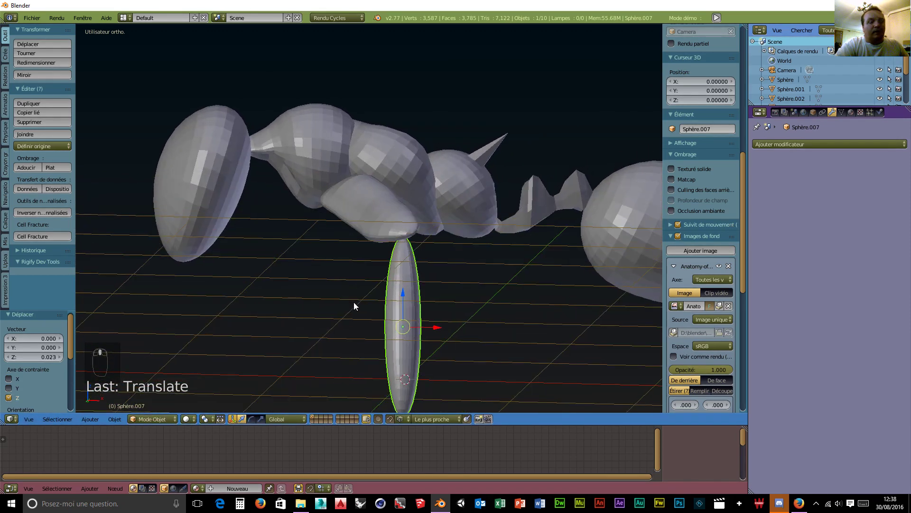
# Tilt the elongated sphere to the drawn leg's slope in front view, raise it 0.637, then shift it toward the head and raise it 0.201
pyautogui.press('KP_1')
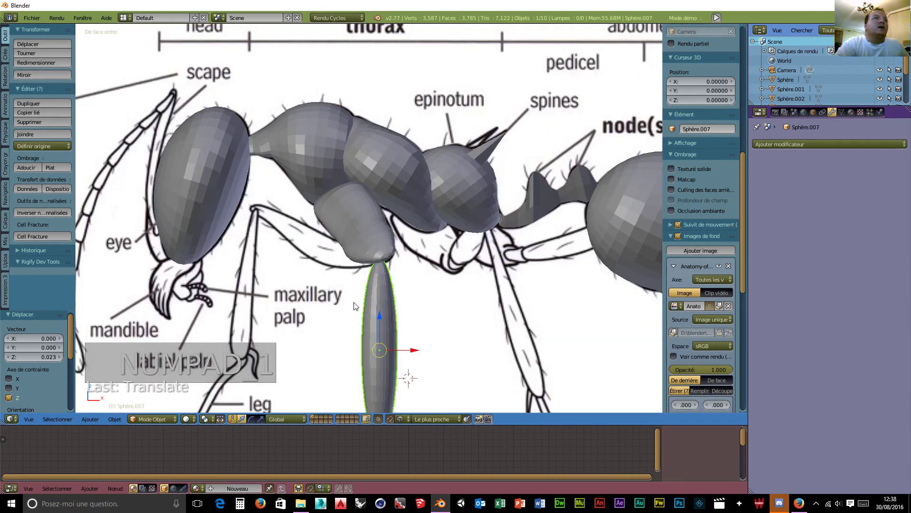
pyautogui.scroll(-3, 366, 276)
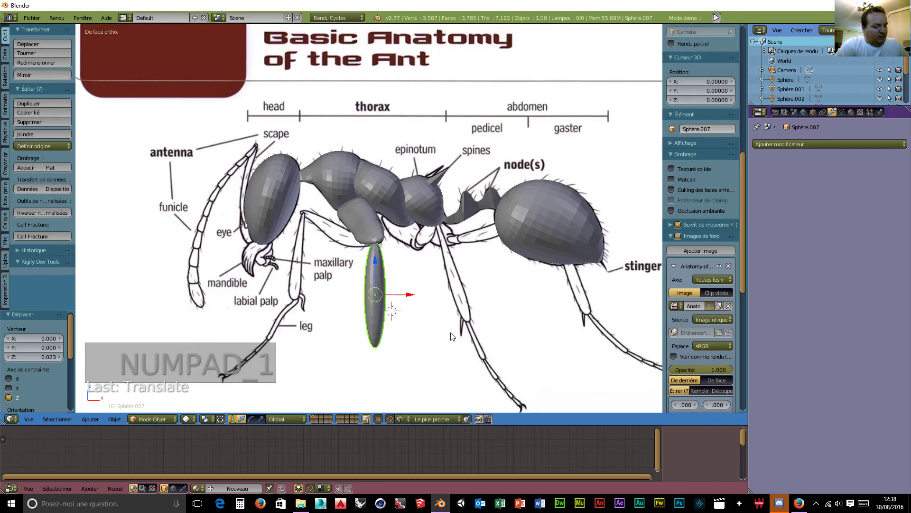
pyautogui.press('r')
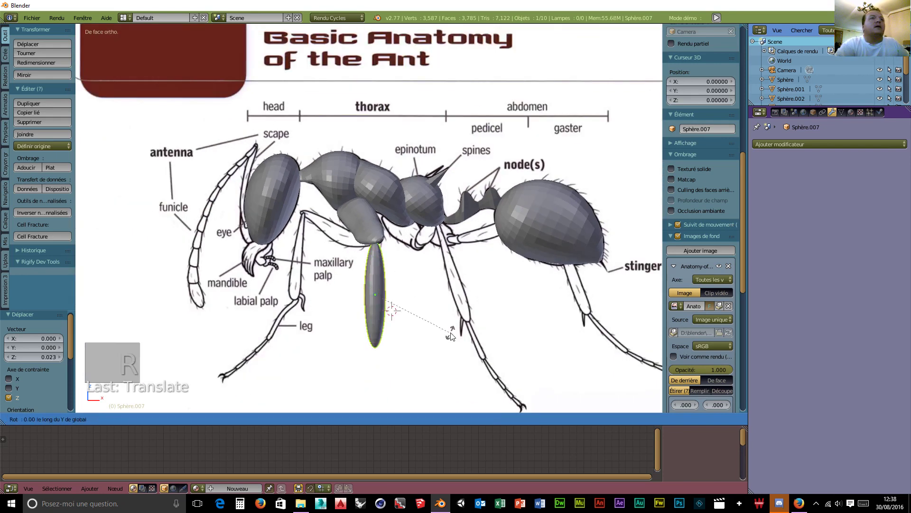
pyautogui.click(340, 329)
pyautogui.moveTo(377, 267); pyautogui.dragTo(379, 220)
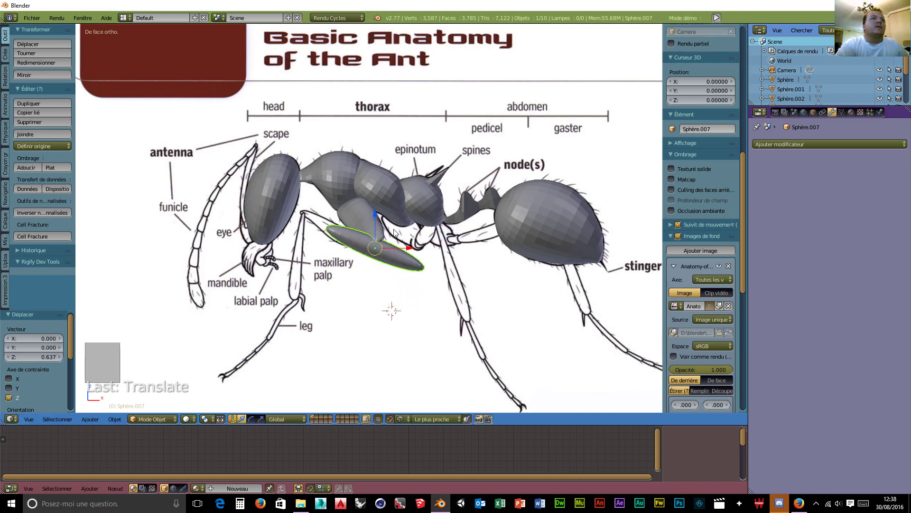
pyautogui.moveTo(407, 248); pyautogui.dragTo(340, 206)
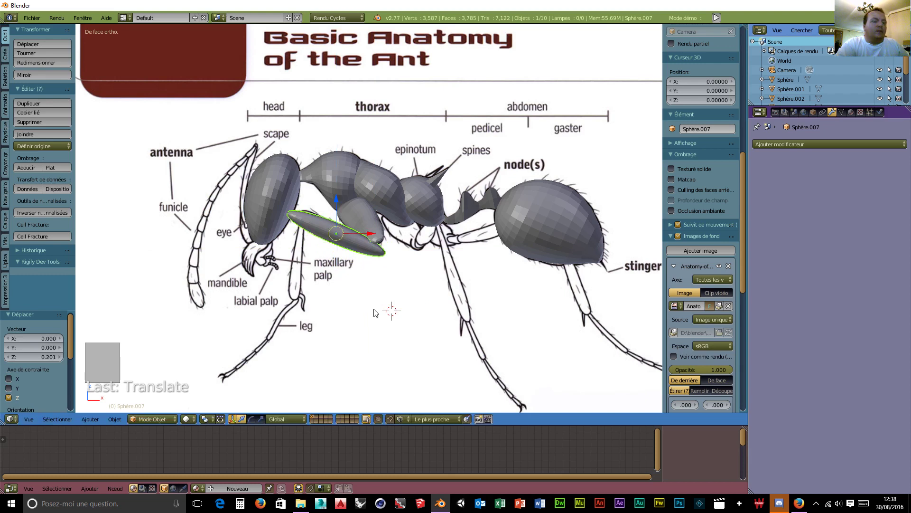
# Scale the tilted leg segment by about 0.55 and shift it back toward the leg base, finishing with 0.162 along X
pyautogui.press('s')
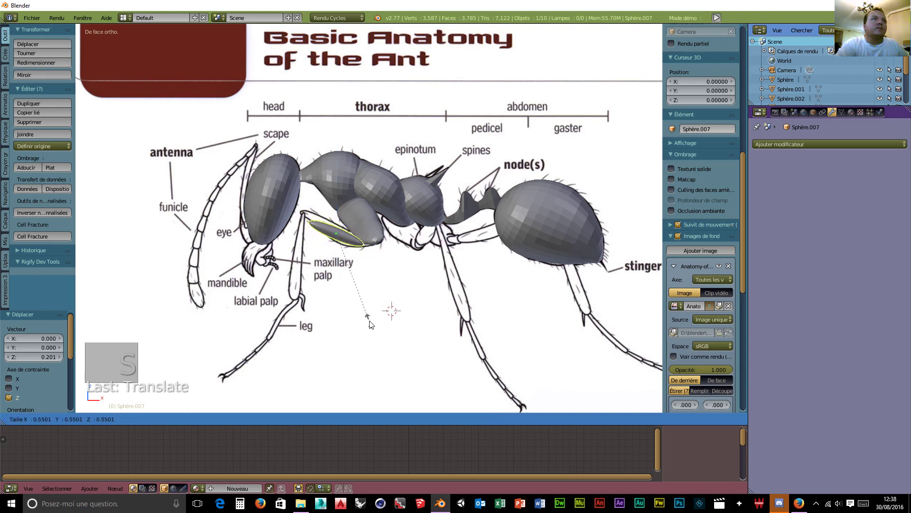
pyautogui.click(372, 324)
pyautogui.moveTo(335, 200); pyautogui.dragTo(341, 205)
pyautogui.moveTo(373, 237)
pyautogui.mouseDown()
pyautogui.moveTo(382, 239)
pyautogui.moveTo(375, 245)
pyautogui.mouseUp()
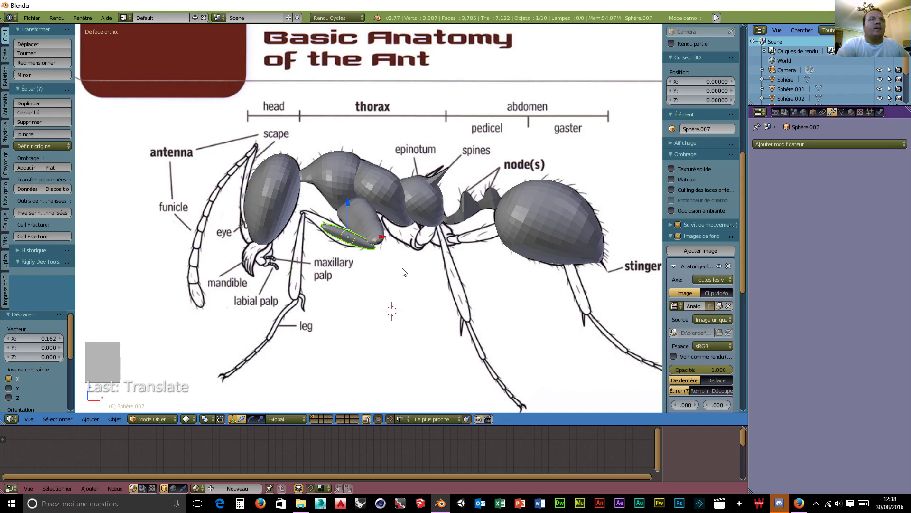
# Raise the new leg segment 0.166 along Z and check its placement against the leg base
pyautogui.moveTo(404, 270); pyautogui.dragTo(430, 288, button='middle')
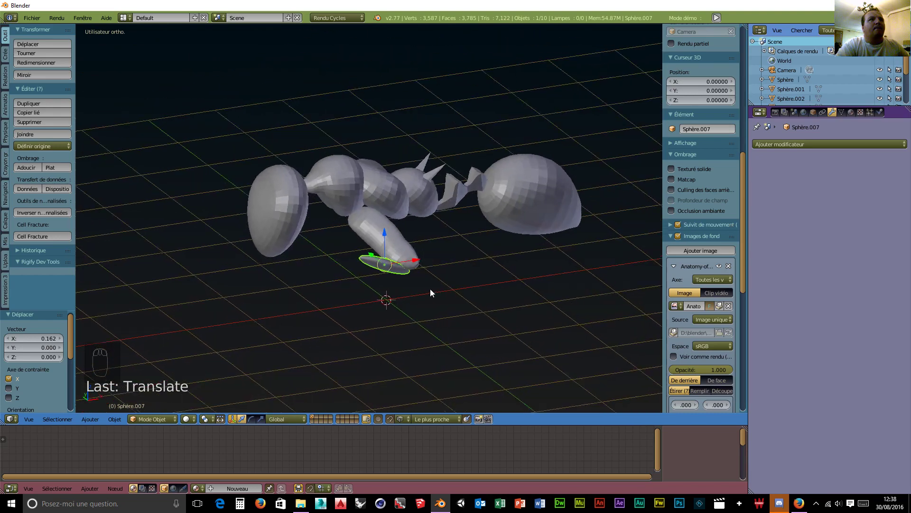
pyautogui.press('g')
pyautogui.press('z')
pyautogui.click(375, 220)
pyautogui.moveTo(423, 298); pyautogui.dragTo(383, 291, button='middle')
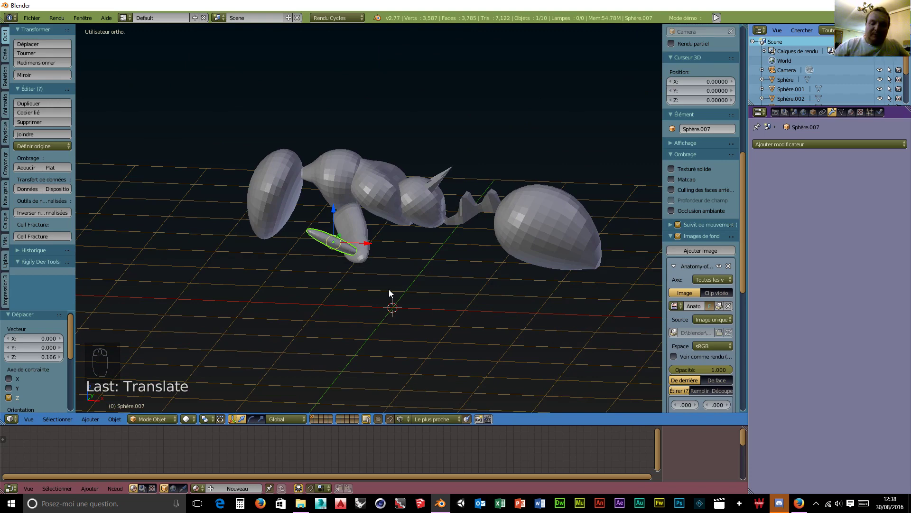
# Show the model in wireframe and move the new leg segment -0.110 along Y and -0.061 along Z to the leg base's tip
pyautogui.press('z')
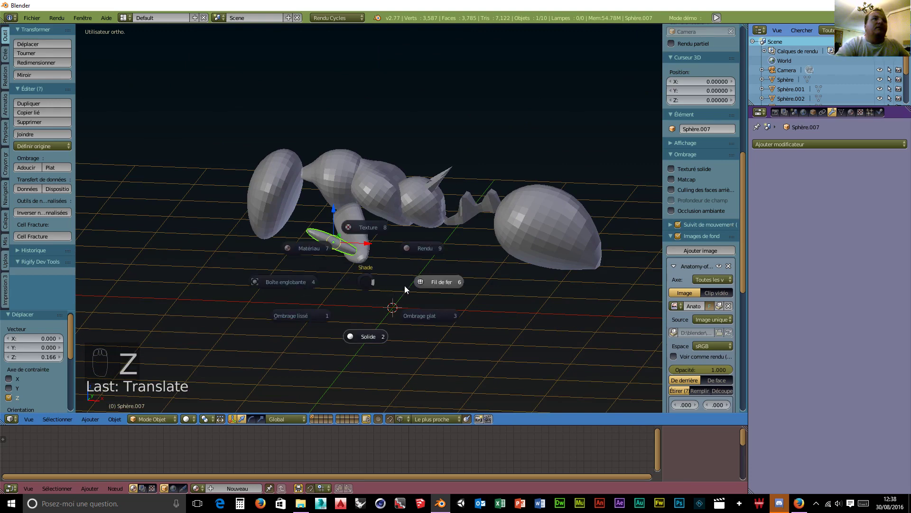
pyautogui.click(430, 282)
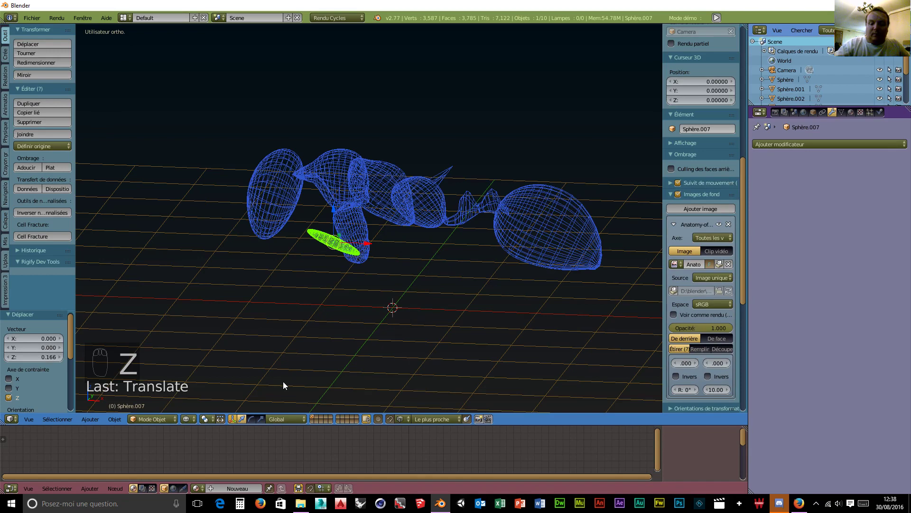
pyautogui.press('KP_1')
pyautogui.scroll(5, 390, 351)
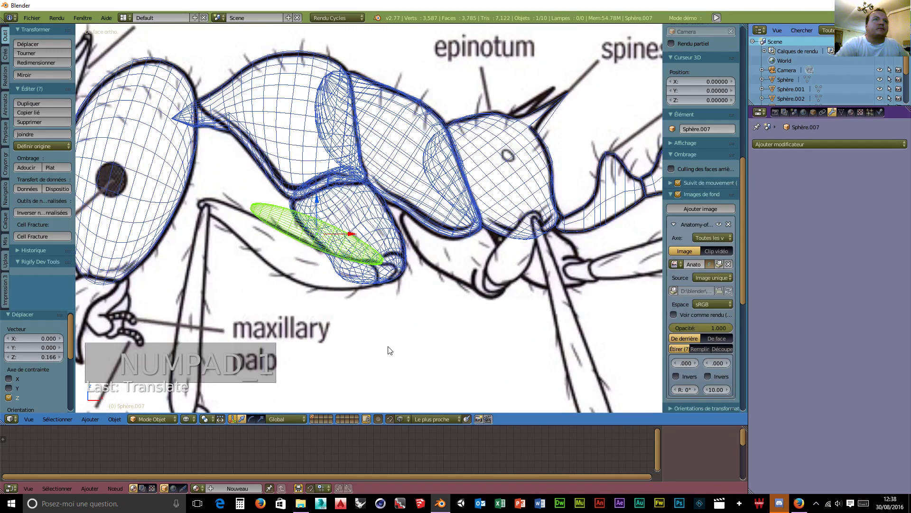
pyautogui.scroll(1, 382, 346)
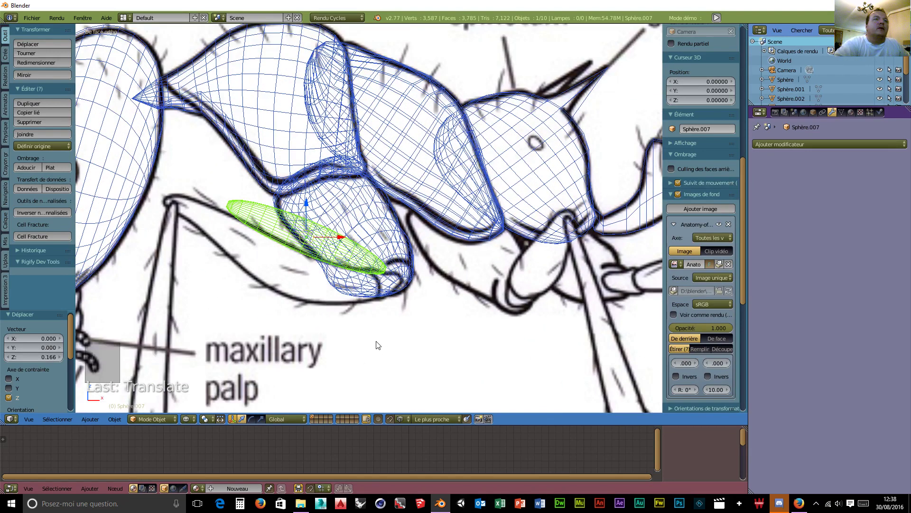
pyautogui.moveTo(345, 295); pyautogui.dragTo(530, 299, button='middle')
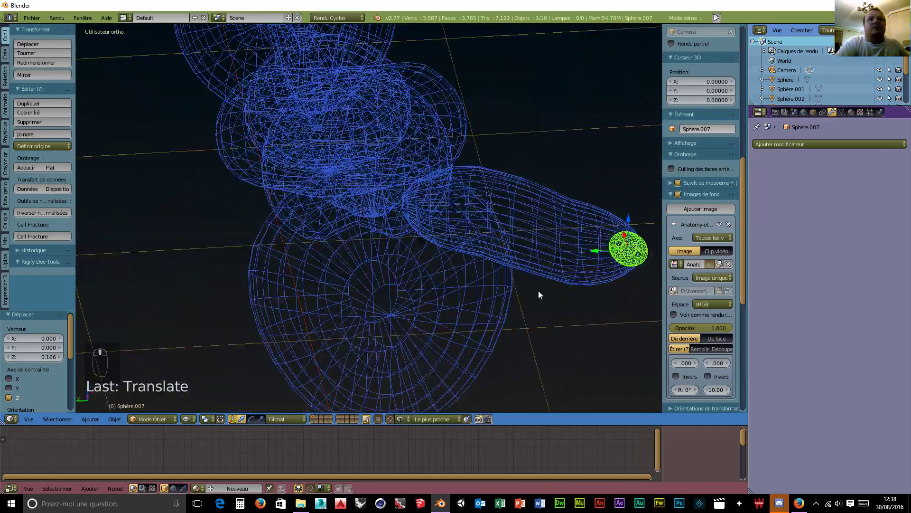
pyautogui.moveTo(584, 256); pyautogui.dragTo(610, 258)
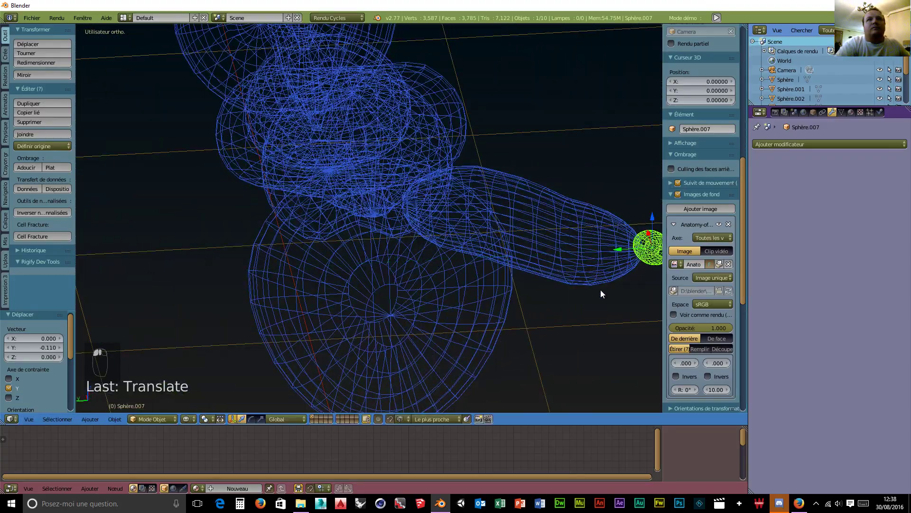
pyautogui.moveTo(600, 290); pyautogui.dragTo(522, 294, button='middle')
pyautogui.moveTo(452, 330); pyautogui.dragTo(451, 340)
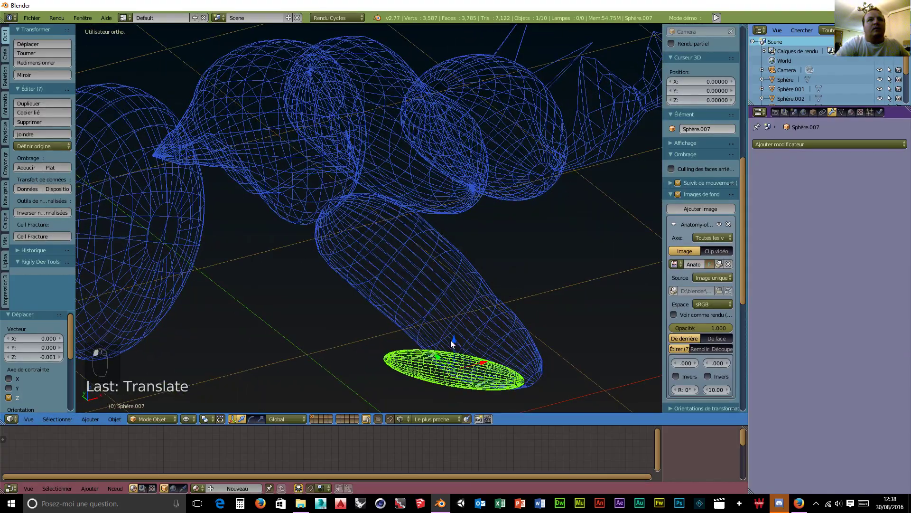
# Restore solid shading and inspect the joint between the new leg segment and the leg base from above
pyautogui.click(187, 419)
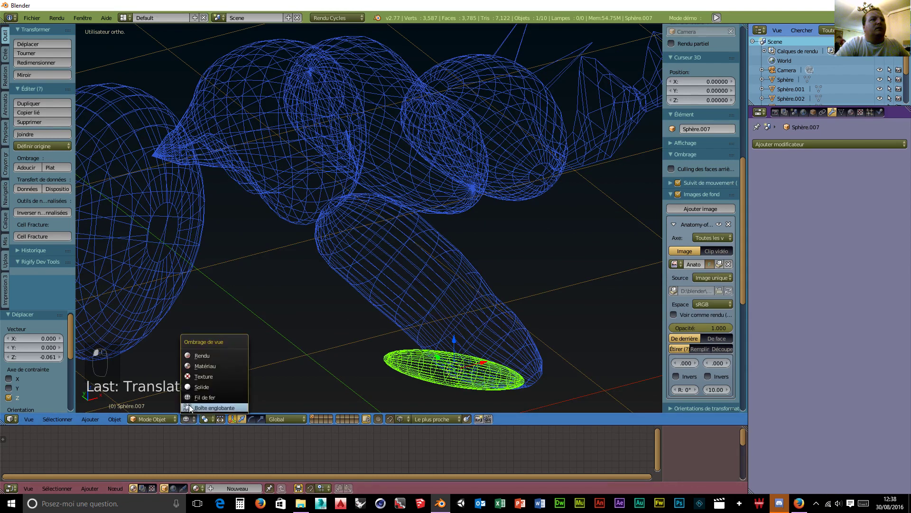
pyautogui.click(204, 383)
pyautogui.moveTo(320, 391)
pyautogui.mouseDown(button='middle')
pyautogui.moveTo(335, 360)
pyautogui.moveTo(232, 382)
pyautogui.mouseUp(button='middle')
pyautogui.scroll(-2, 328, 364)
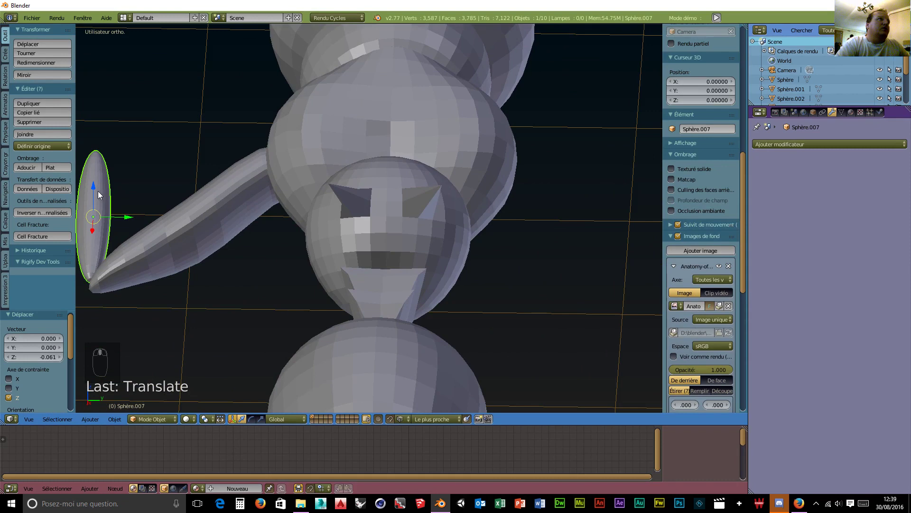
# Move the new leg segment 0.055 along X and check its joint with the leg base from several angles
pyautogui.moveTo(92, 229); pyautogui.dragTo(92, 234)
pyautogui.moveTo(92, 234); pyautogui.dragTo(320, 300, button='middle')
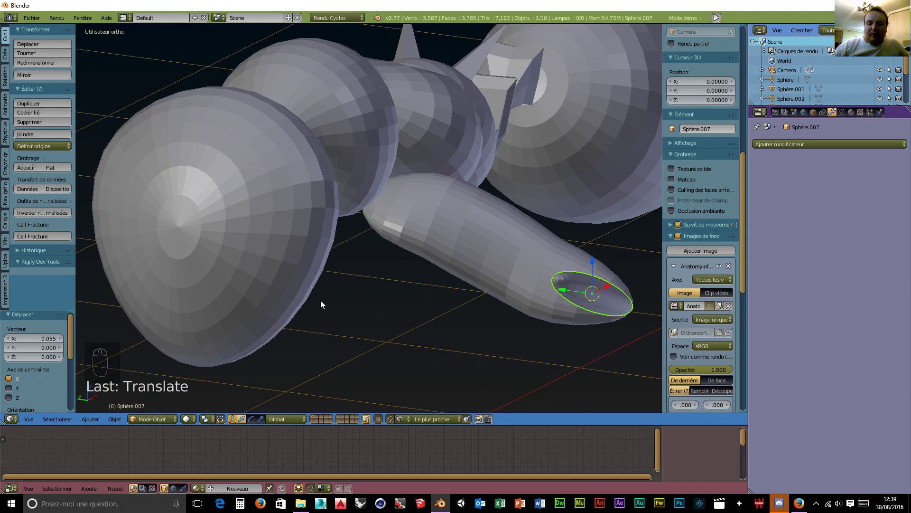
pyautogui.scroll(-3, 320, 305)
pyautogui.moveTo(320, 305); pyautogui.dragTo(521, 317, button='middle')
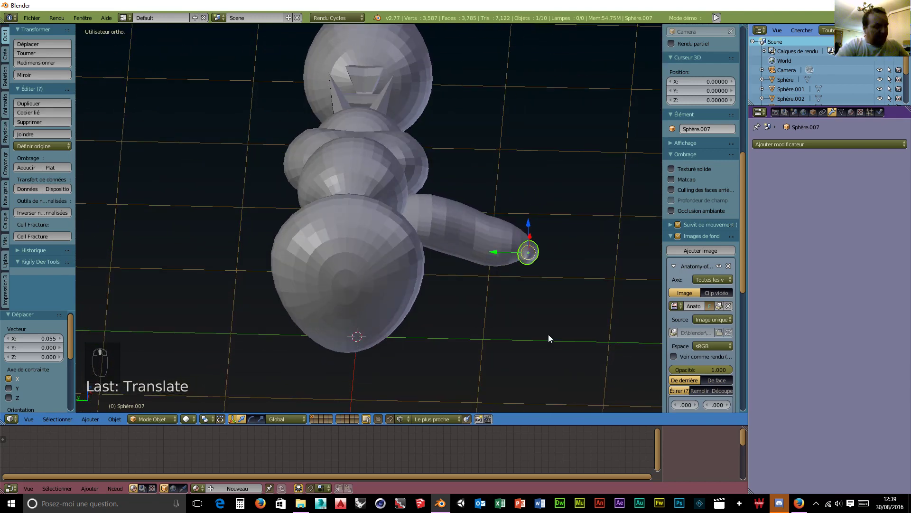
# Rotate the new leg segment 17.114° around global Z and move it -0.039 along Y to the leg base's tip
pyautogui.press('r')
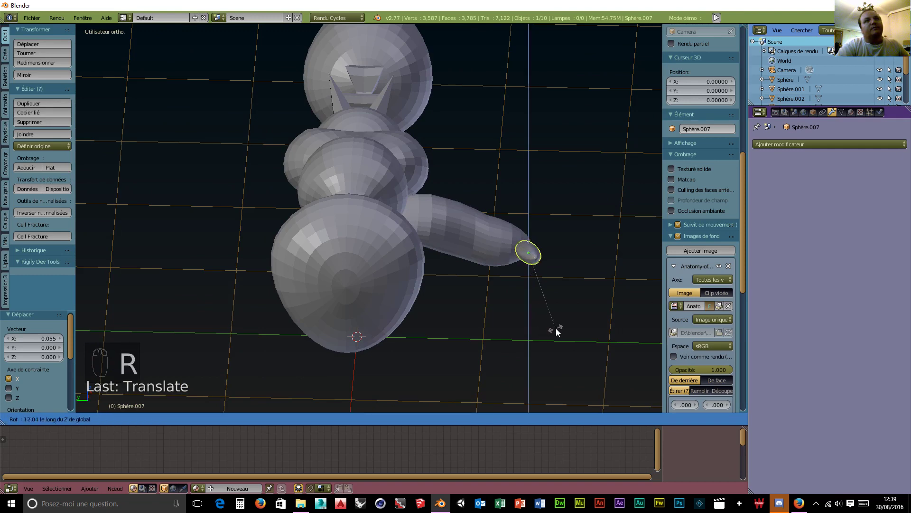
pyautogui.click(565, 329)
pyautogui.moveTo(528, 330); pyautogui.dragTo(494, 335, button='middle')
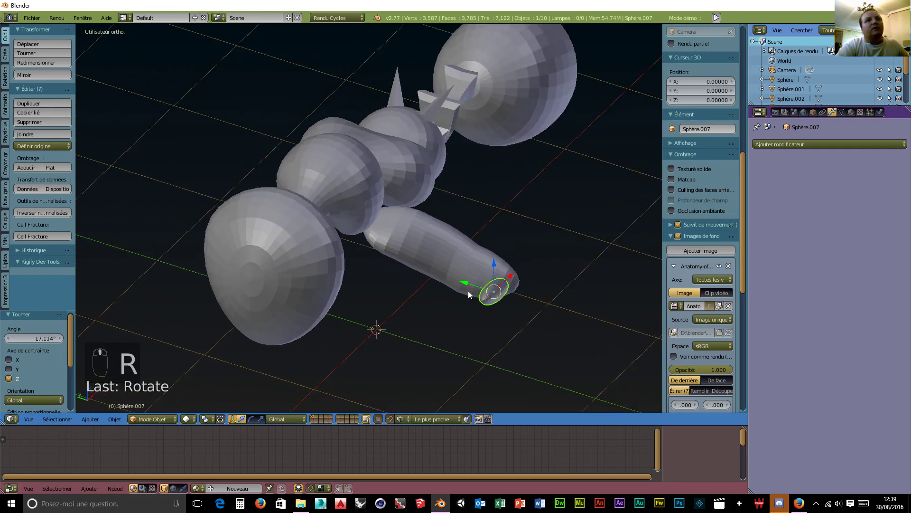
pyautogui.moveTo(468, 283); pyautogui.dragTo(471, 286)
pyautogui.moveTo(471, 286); pyautogui.dragTo(310, 293, button='middle')
pyautogui.moveTo(291, 259); pyautogui.dragTo(315, 291)
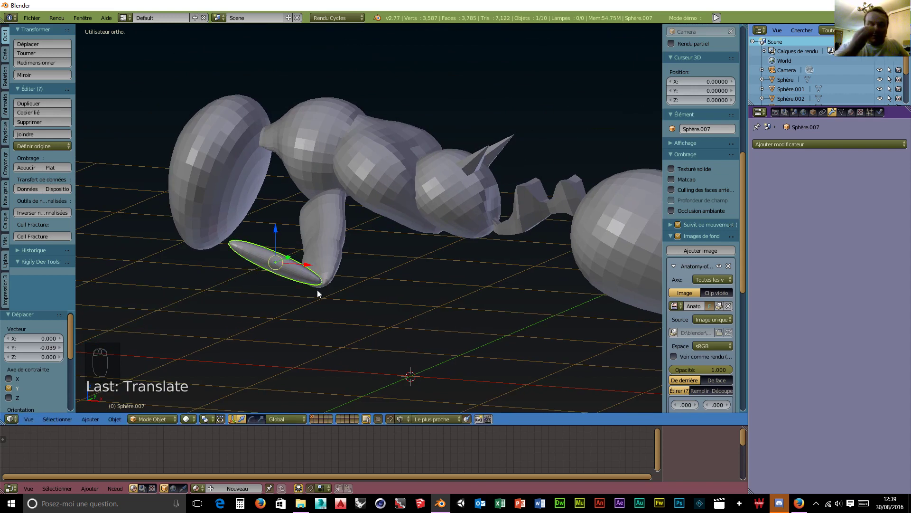
# Open the new leg segment's mesh for editing in wireframe, in front view over the ant reference
pyautogui.press('KP_1')
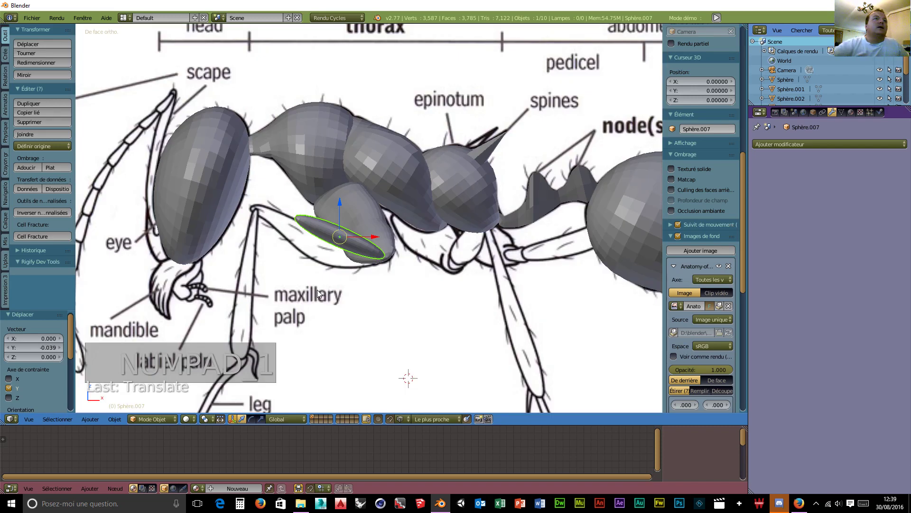
pyautogui.click(155, 419)
pyautogui.click(163, 411)
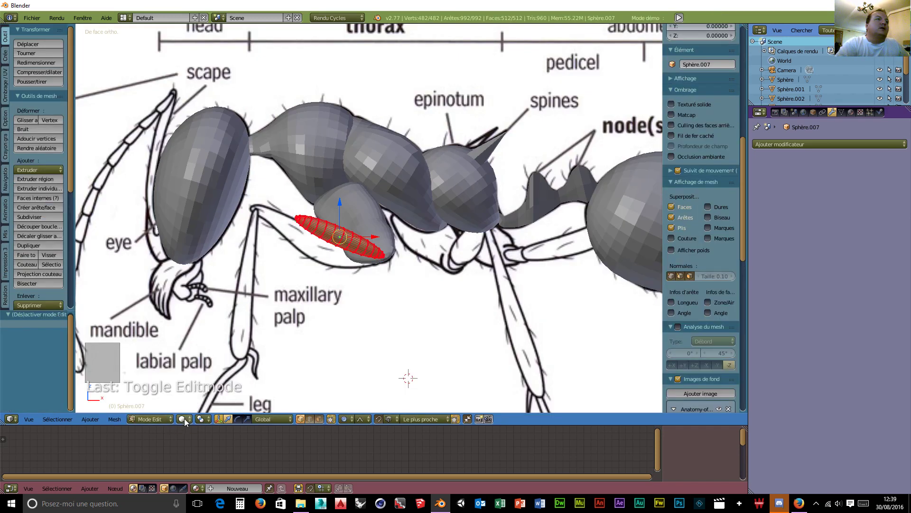
pyautogui.click(184, 419)
pyautogui.click(192, 397)
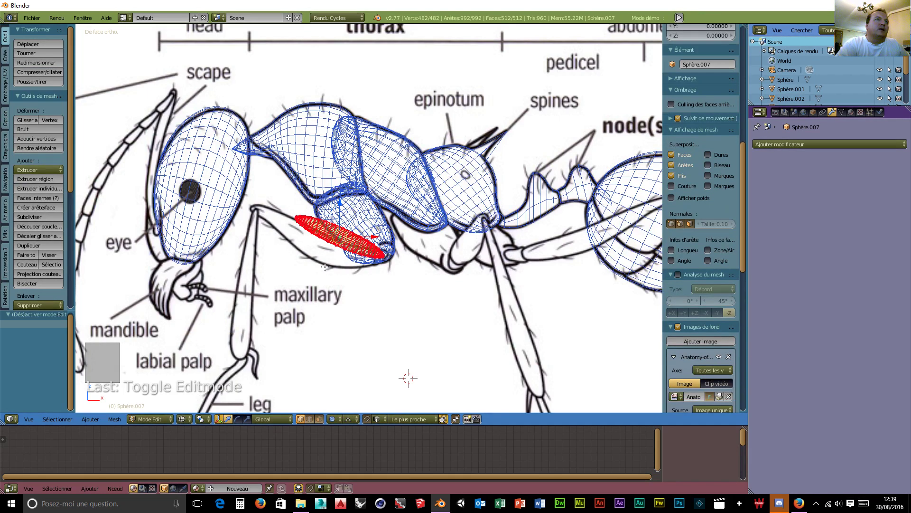
# Pull the segment's free-end vertex with proportional editing to the reference knee, finishing with -0.060 along X and 0.023 along Z
pyautogui.rightClick(294, 217)
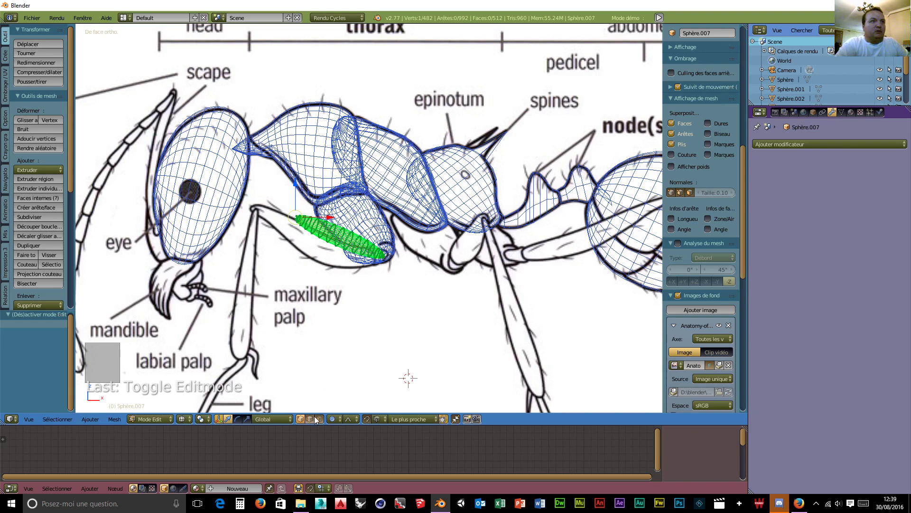
pyautogui.press('g')
pyautogui.press('x')
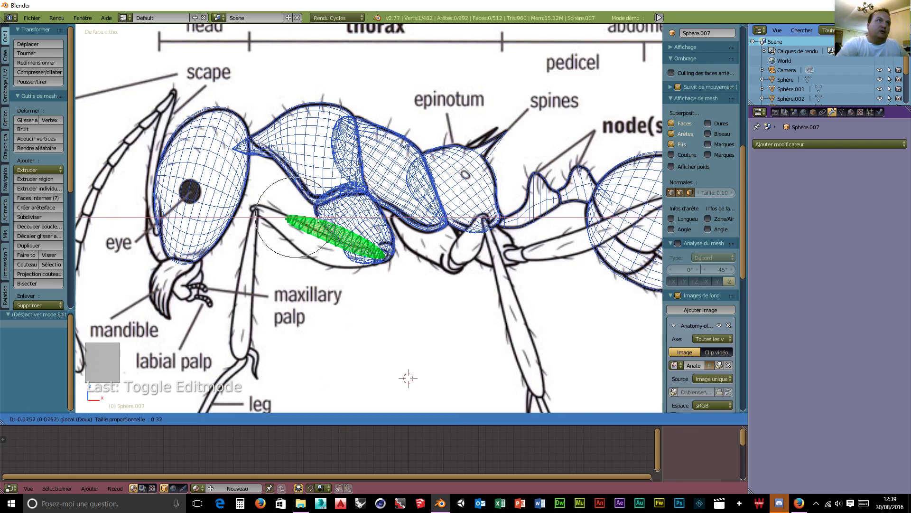
pyautogui.click(292, 214)
pyautogui.press('g')
pyautogui.press('z')
pyautogui.click(283, 205)
pyautogui.press('g')
pyautogui.press('x')
pyautogui.click(265, 203)
pyautogui.press('g')
pyautogui.press('z')
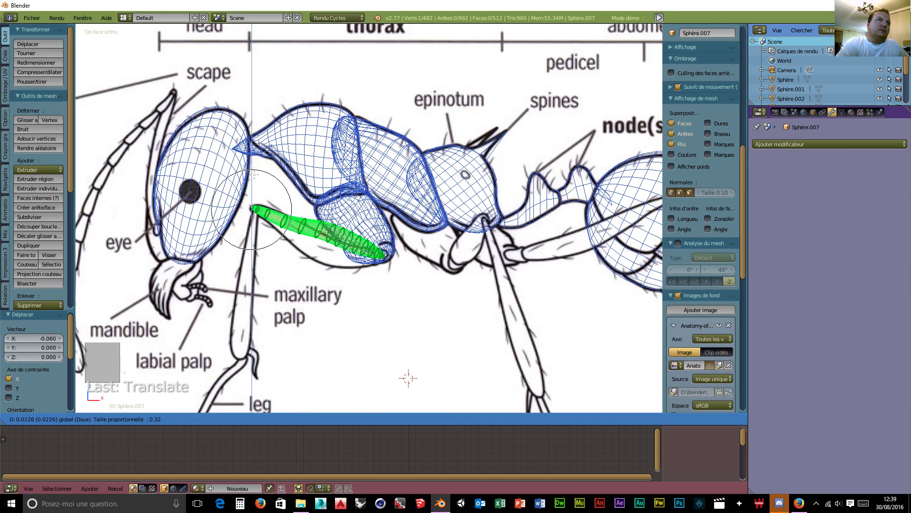
pyautogui.click(257, 181)
# Lower a vertex on the segment's underside -0.131 along Z with a proportional size of 0.42
pyautogui.scroll(4, 324, 244)
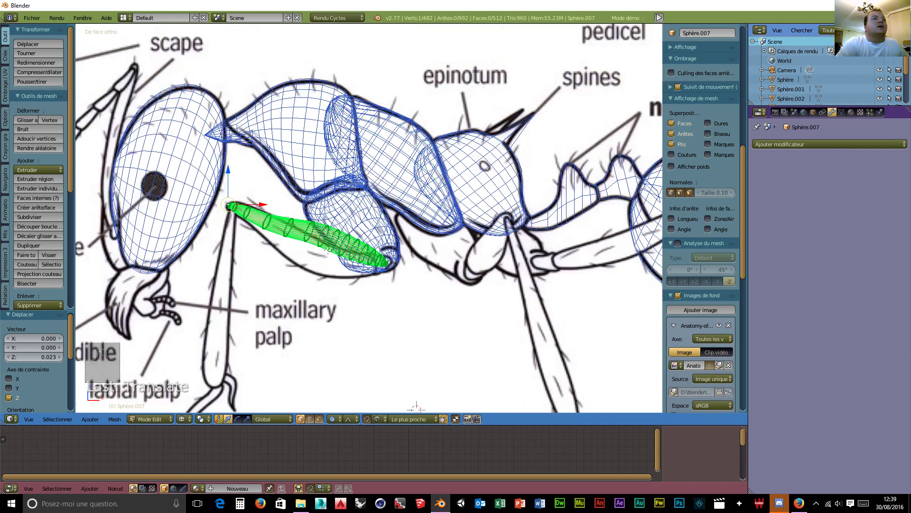
pyautogui.rightClick(258, 260)
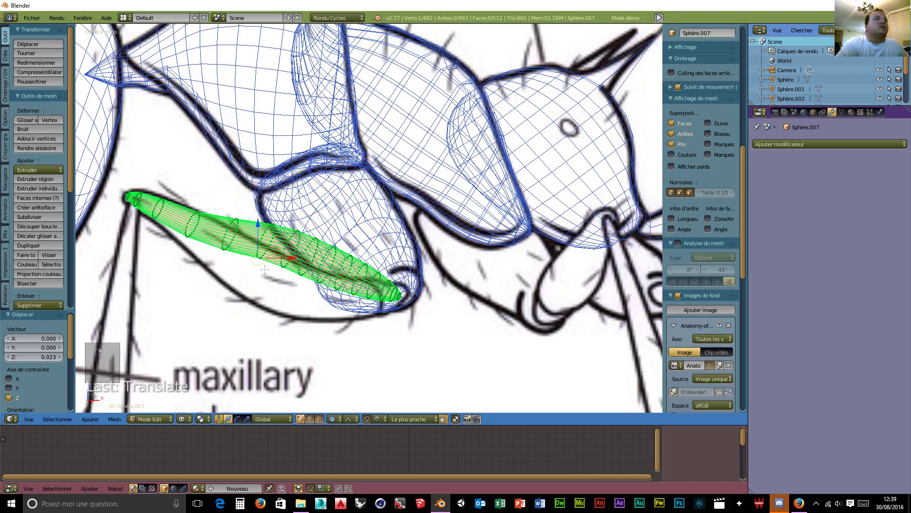
pyautogui.press('g')
pyautogui.press('z')
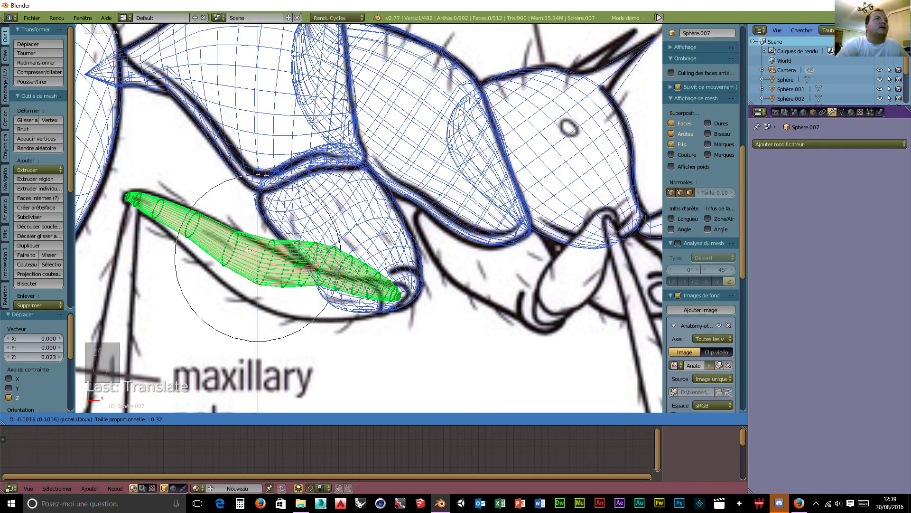
pyautogui.scroll(-3, 245, 253)
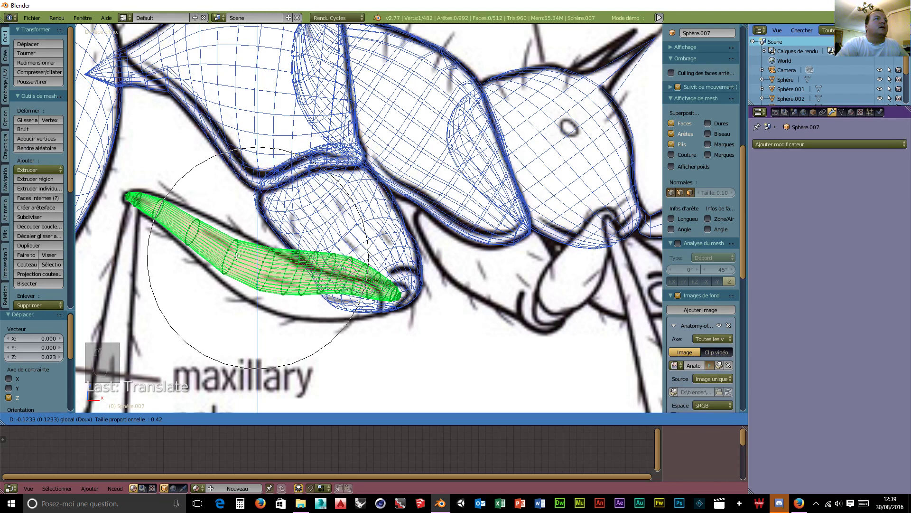
pyautogui.click(237, 258)
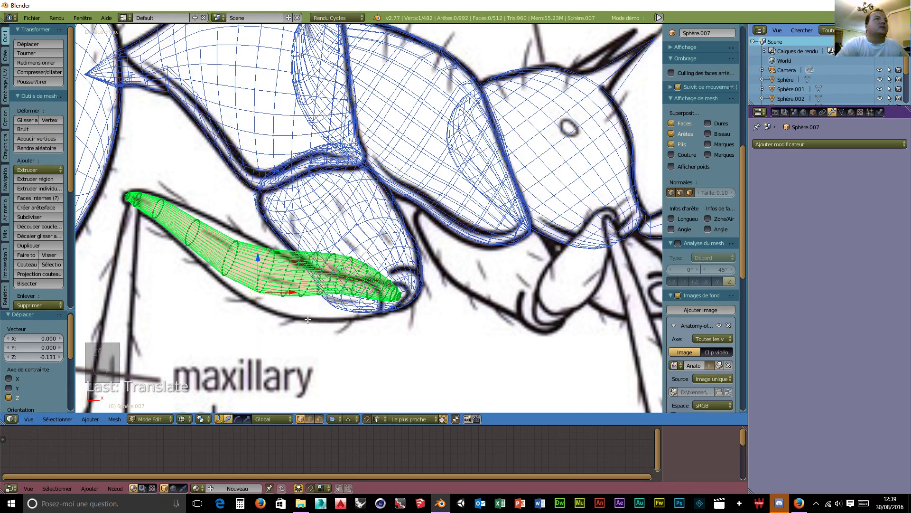
# Lower an underside vertex nearer the leg base -0.085 along Z to follow the reference's curved outline
pyautogui.click(319, 295)
pyautogui.press('g')
pyautogui.press('z')
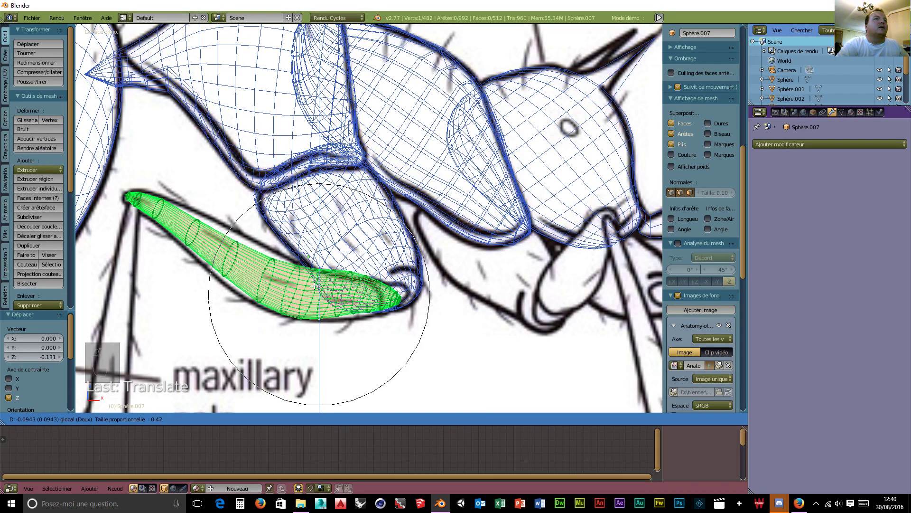
pyautogui.click(413, 300)
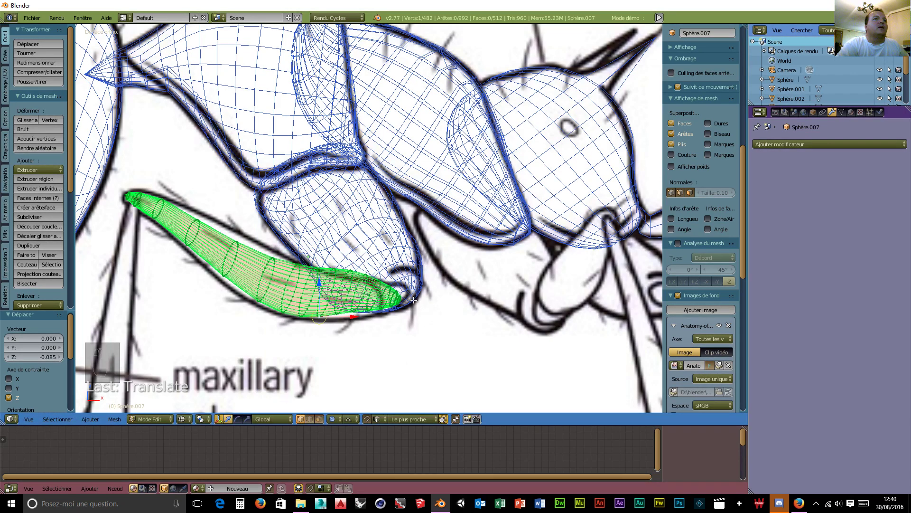
# Adjust the segment's end vertex at the leg base along Z and move it 0.029 along X into the joint
pyautogui.click(404, 300)
pyautogui.press('g')
pyautogui.press('z')
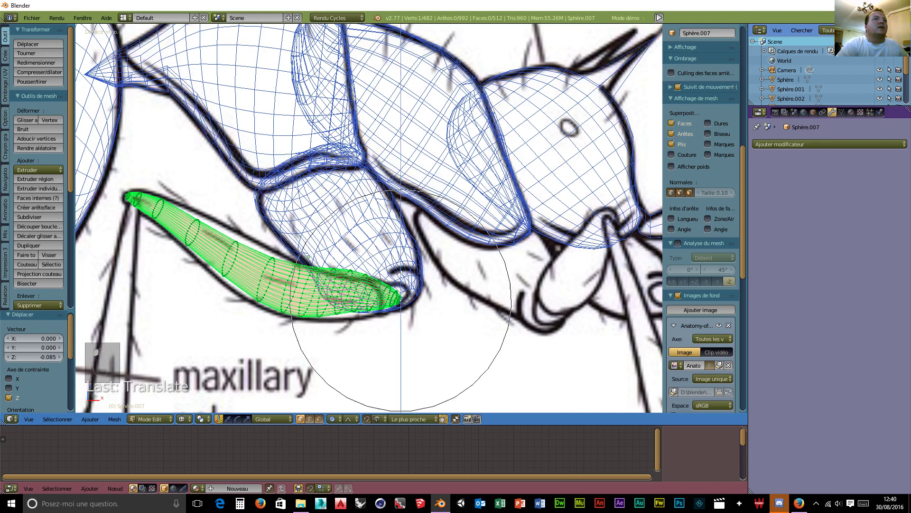
pyautogui.click(413, 285)
pyautogui.press('g')
pyautogui.press('x')
pyautogui.click(437, 295)
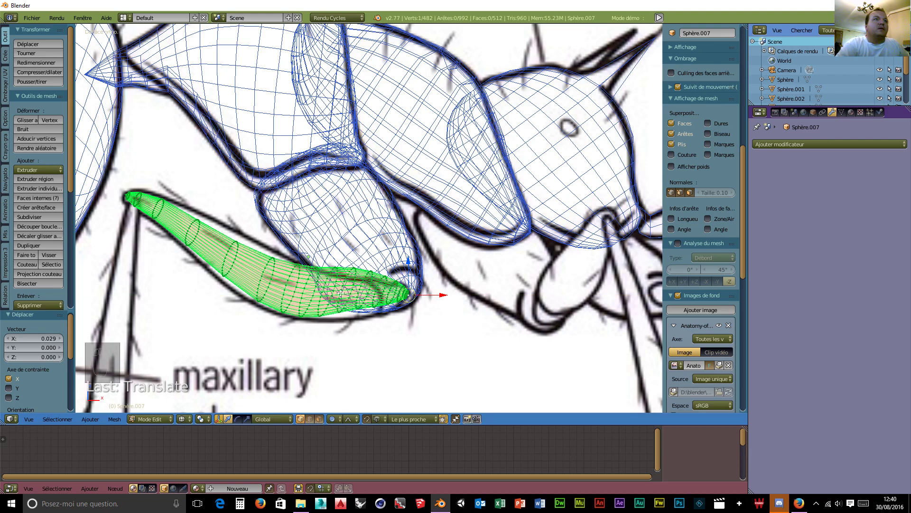
# Select the cross-section edge loop near the leg base and lower it, finishing with -0.038 along Z
pyautogui.keyDown('alt'); pyautogui.rightClick(342, 288); pyautogui.keyUp('alt')
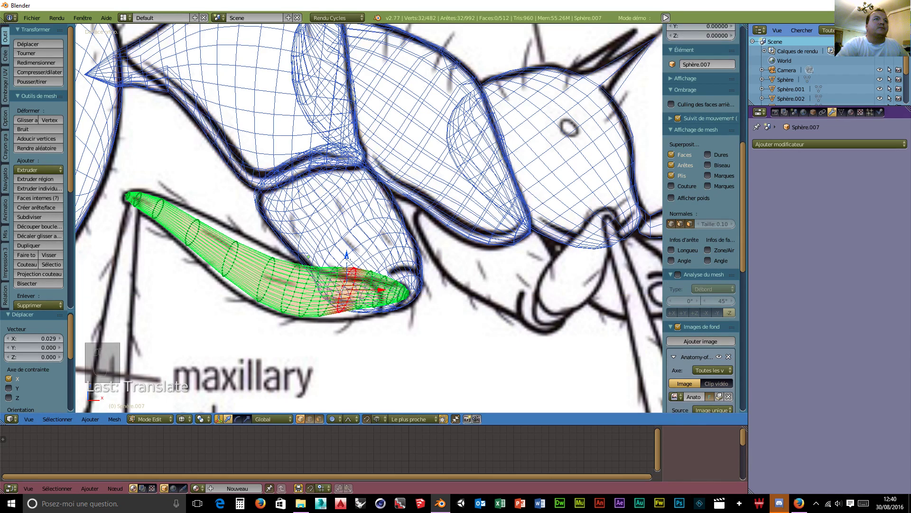
pyautogui.moveTo(347, 257); pyautogui.dragTo(348, 262)
pyautogui.scroll(7, 347, 261)
pyautogui.moveTo(339, 257); pyautogui.dragTo(343, 269)
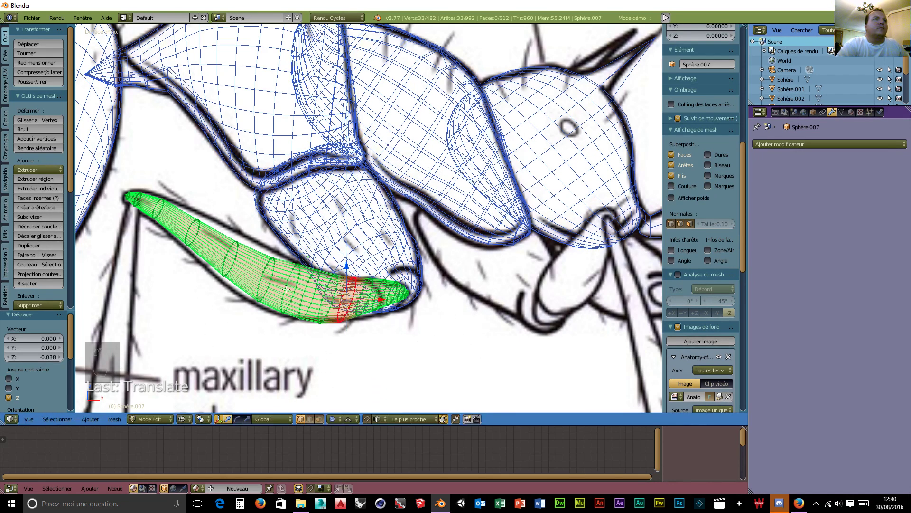
# Scale the cross-section edge loop toward the knee by 1.362 with a proportional size of 0.35
pyautogui.keyDown('alt'); pyautogui.rightClick(226, 256); pyautogui.keyUp('alt')
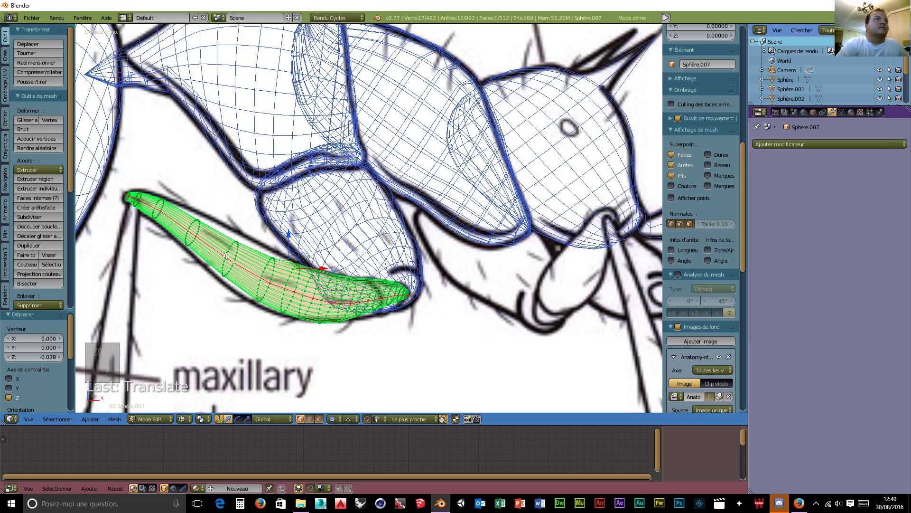
pyautogui.keyDown('alt'); pyautogui.rightClick(226, 256); pyautogui.keyUp('alt')
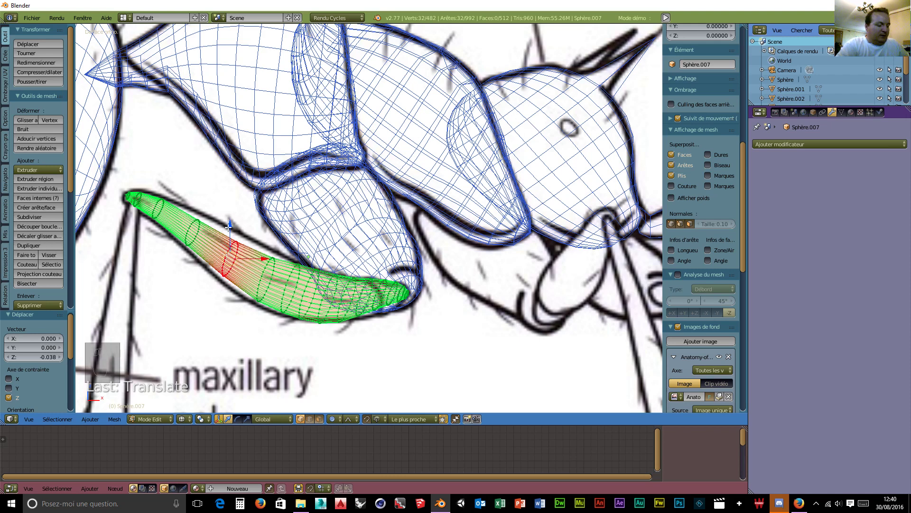
pyautogui.press('s')
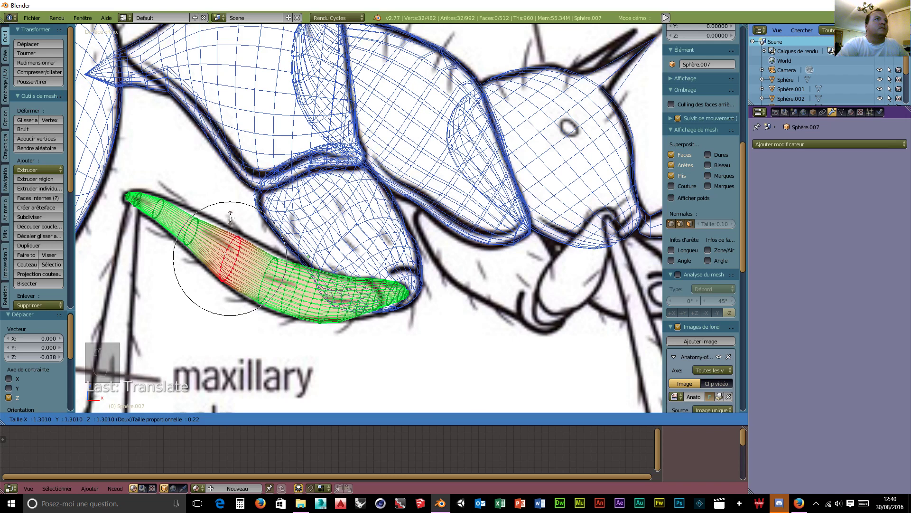
pyautogui.scroll(-3, 230, 217)
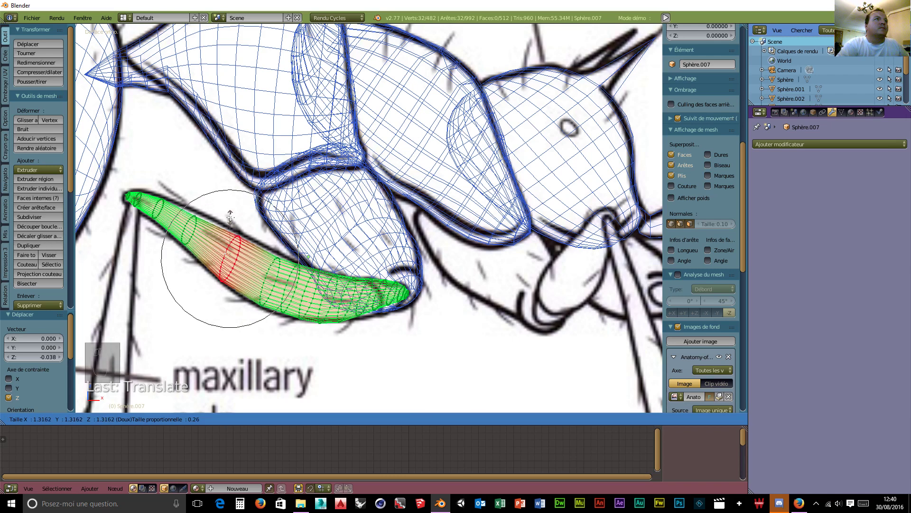
pyautogui.scroll(-1, 230, 217)
pyautogui.scroll(-1, 230, 215)
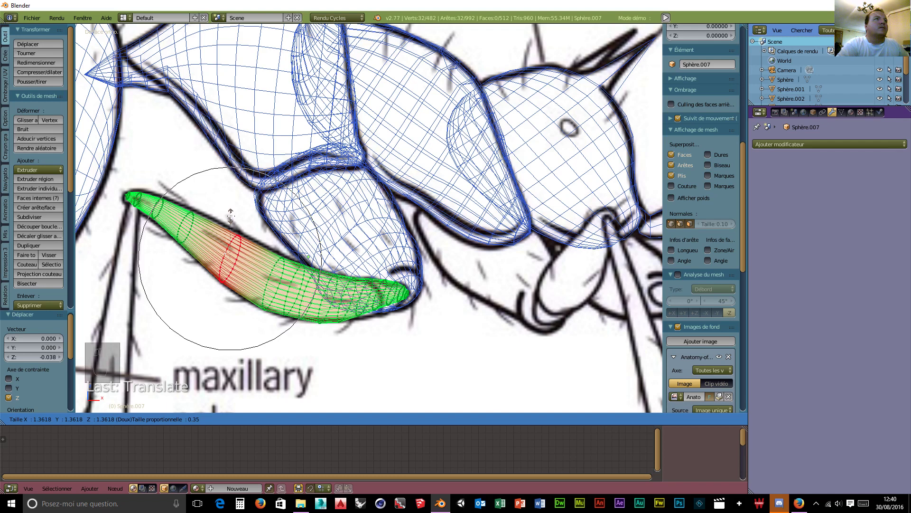
pyautogui.click(230, 215)
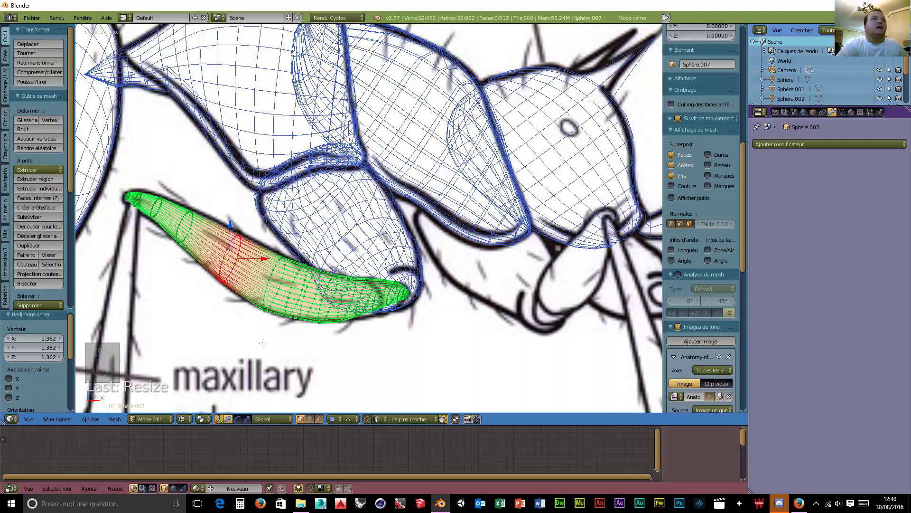
# Inspect the reshaped leg segment from an angle, return to front view over the lower leg, and switch to object mode
pyautogui.moveTo(440, 347); pyautogui.dragTo(421, 342, button='middle')
pyautogui.scroll(-3, 514, 351)
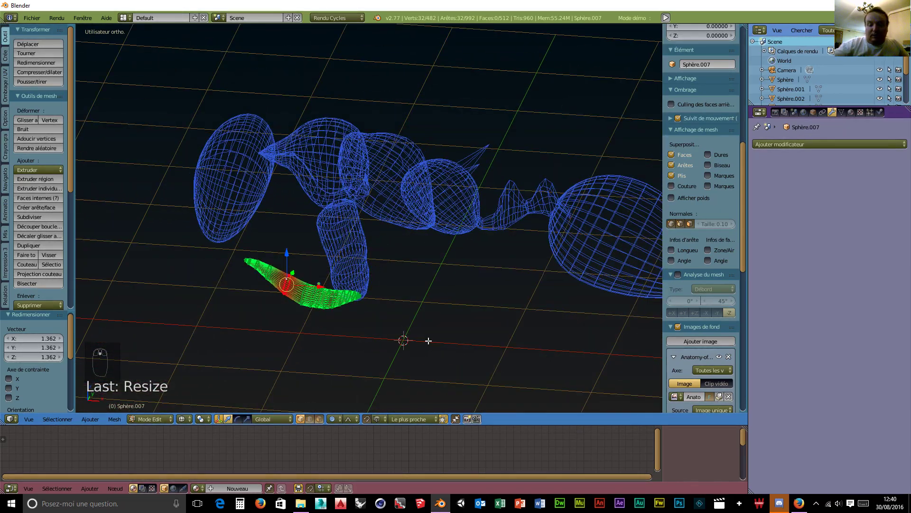
pyautogui.press('KP_1')
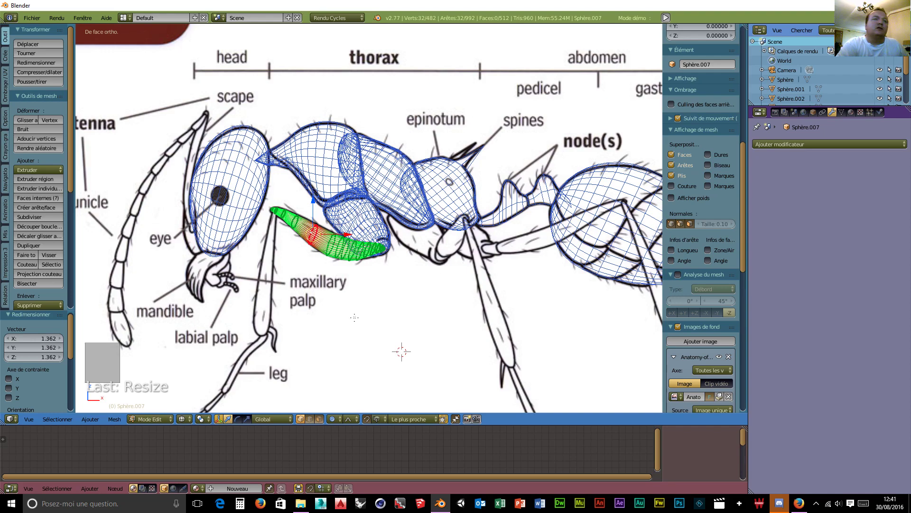
pyautogui.keyDown('shift'); pyautogui.moveTo(333, 334); pyautogui.dragTo(420, 261, button='middle'); pyautogui.keyUp('shift')
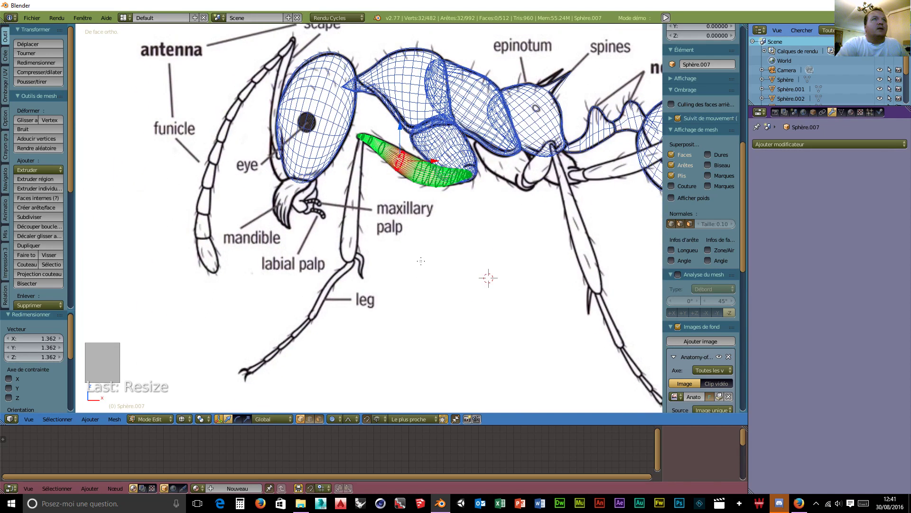
pyautogui.click(149, 417)
pyautogui.click(149, 405)
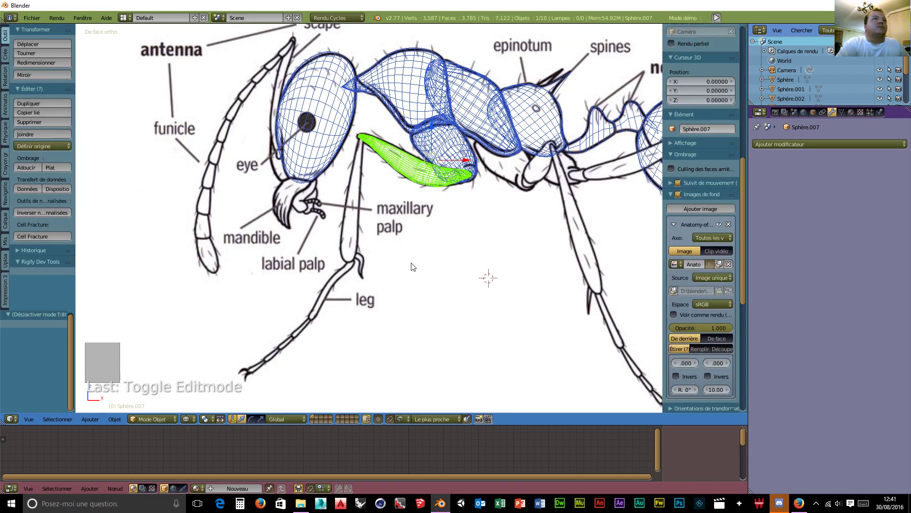
# Add a UV sphere and move it over the reference's lower front leg, raising it 0.478 along Z
pyautogui.hotkey('shift', 'a')
pyautogui.moveTo(411, 262)
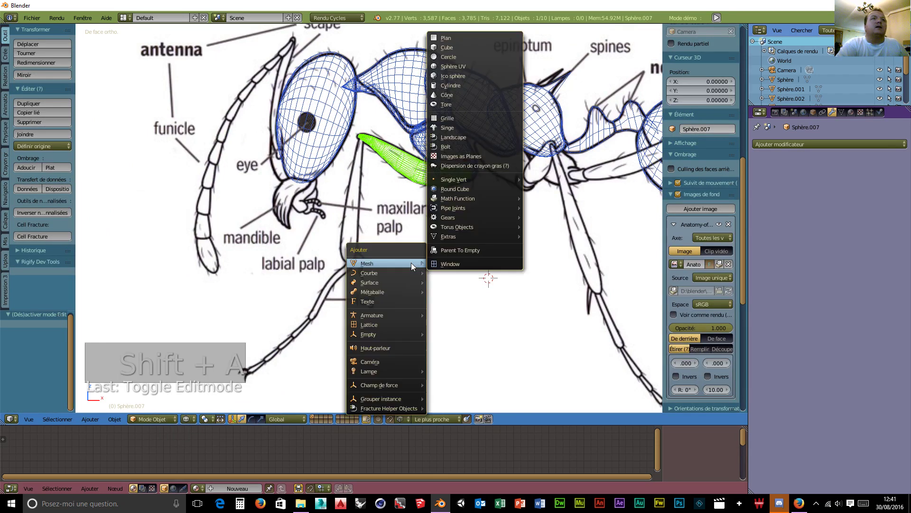
pyautogui.click(453, 66)
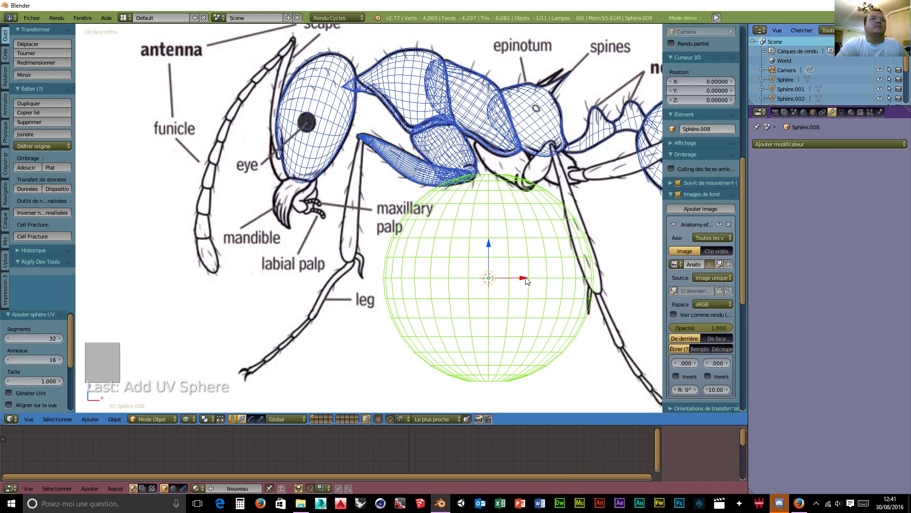
pyautogui.moveTo(523, 279); pyautogui.dragTo(378, 285)
pyautogui.moveTo(348, 240); pyautogui.dragTo(349, 191)
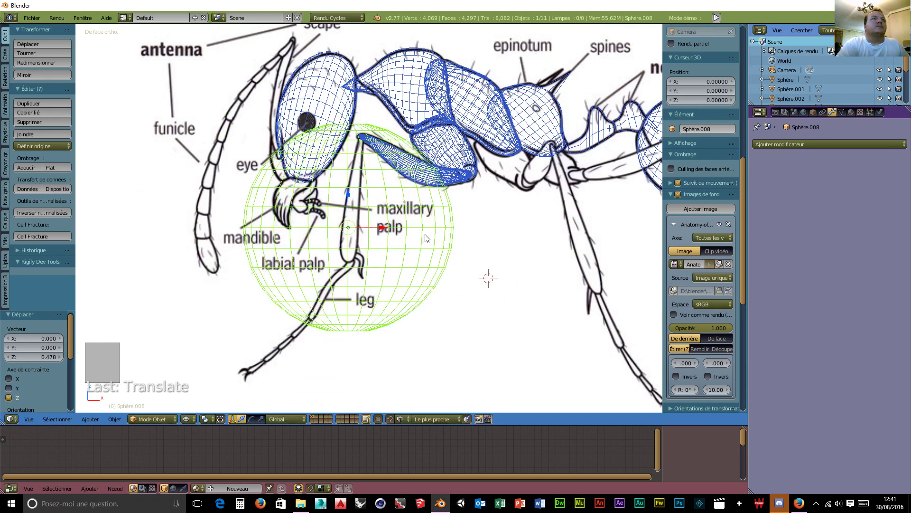
# Shift the new sphere -0.009 along X, rotate it 5.471° about Y, and shrink it uniformly to about the lower leg's width
pyautogui.moveTo(379, 227); pyautogui.dragTo(378, 228)
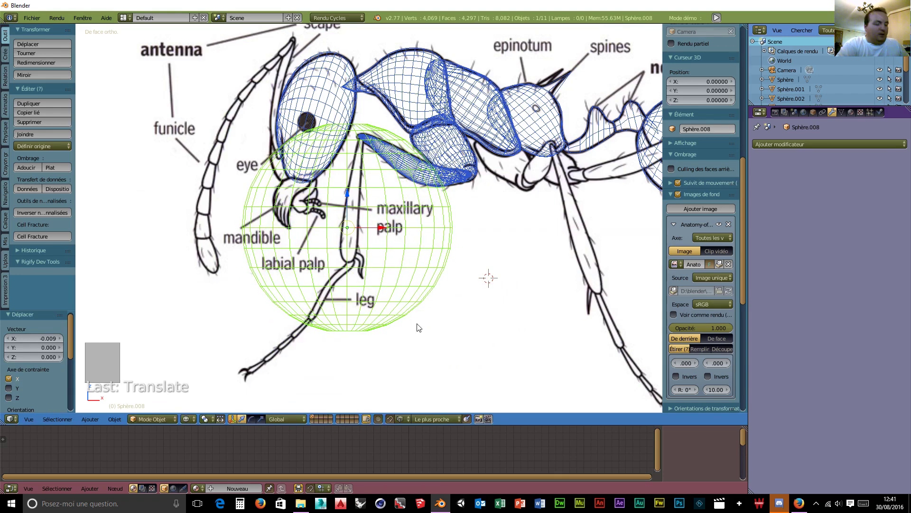
pyautogui.press('r')
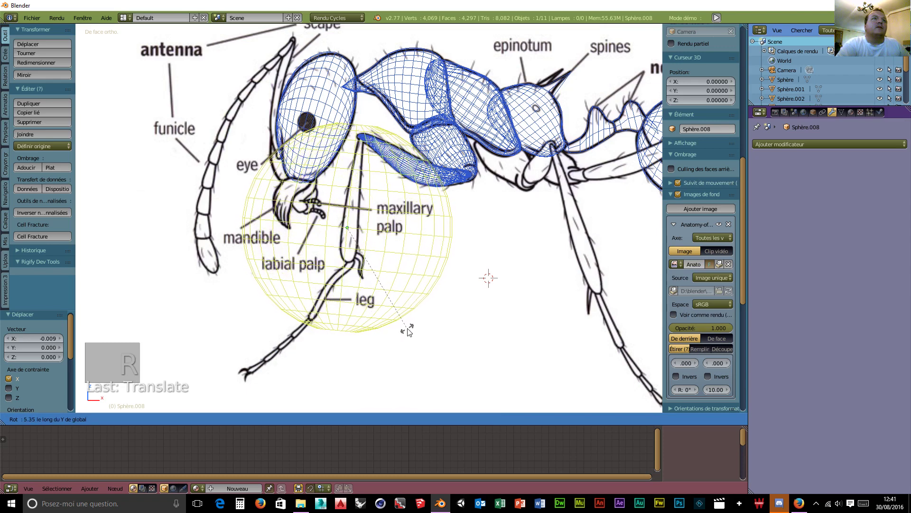
pyautogui.click(411, 329)
pyautogui.press('s')
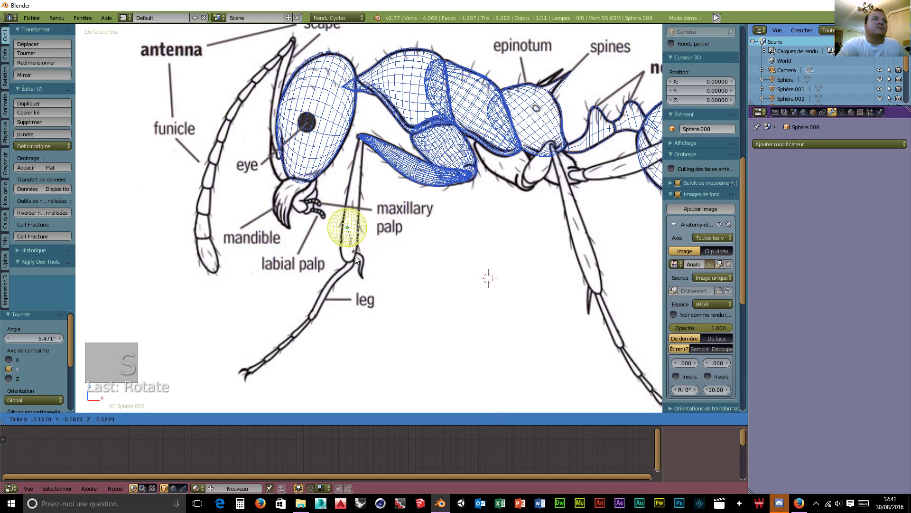
pyautogui.click(352, 223)
# Lower the small sphere 0.253 along Z onto the segment's bottom end, fine-tuning it by 0.014 along Z and 0.009 along X
pyautogui.moveTo(347, 195); pyautogui.dragTo(349, 223)
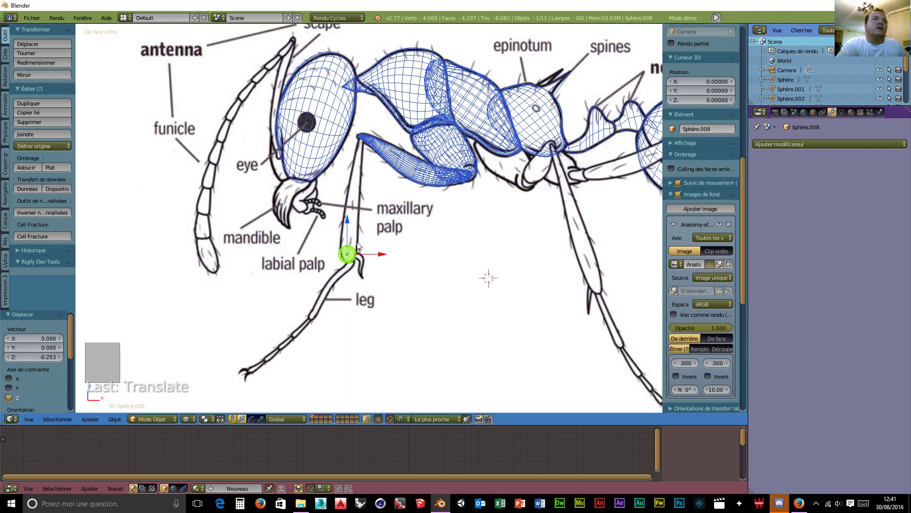
pyautogui.moveTo(385, 253); pyautogui.dragTo(385, 256)
pyautogui.moveTo(345, 223); pyautogui.dragTo(348, 224)
pyautogui.scroll(3, 392, 289)
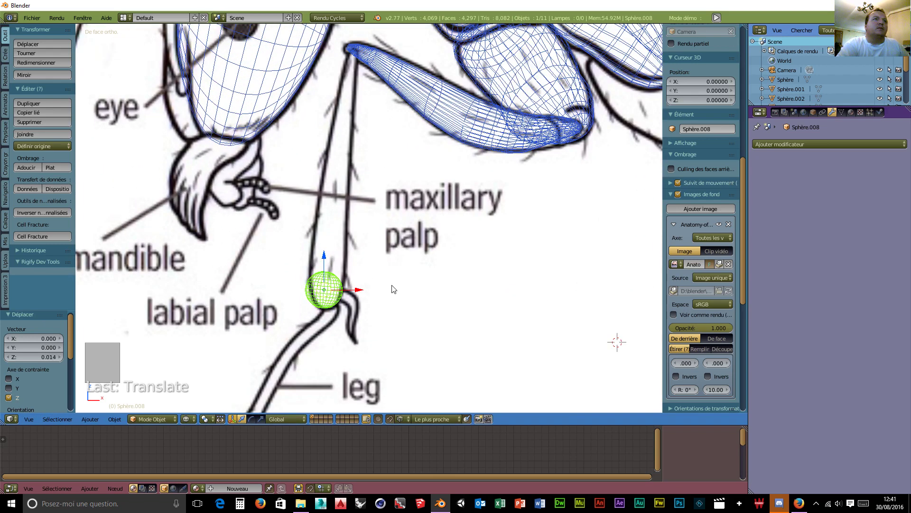
pyautogui.moveTo(359, 290); pyautogui.dragTo(358, 290)
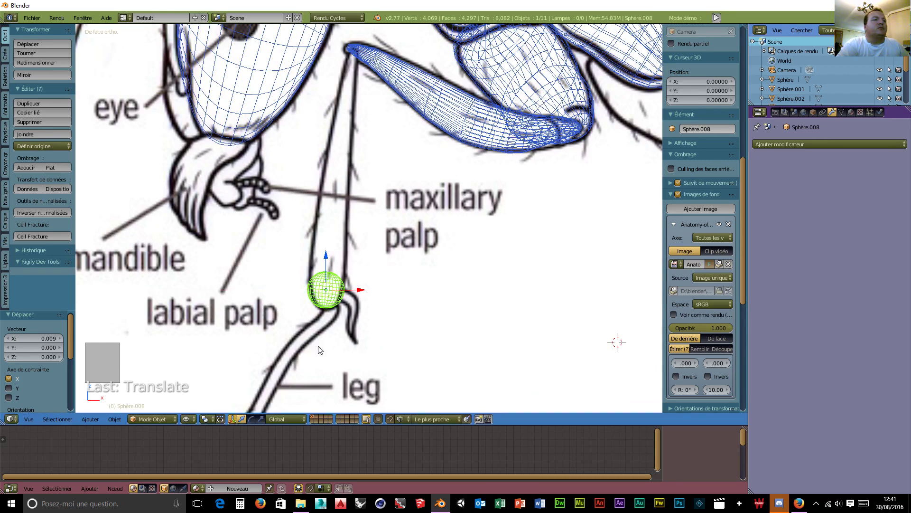
# In edit mode, pull the sphere's top vertex up 1.032 along Z with an enlarged proportional radius, stretching it to the knee
pyautogui.click(169, 418)
pyautogui.click(152, 398)
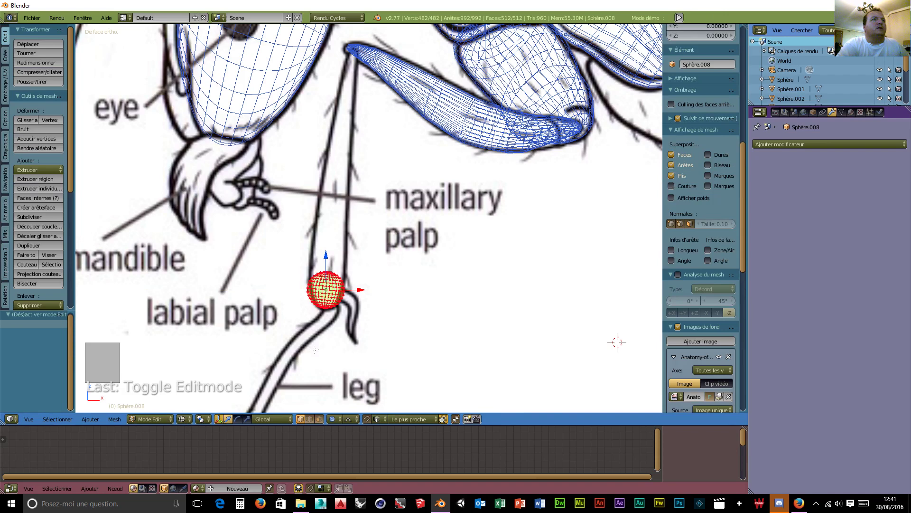
pyautogui.scroll(5, 315, 347)
pyautogui.rightClick(267, 347)
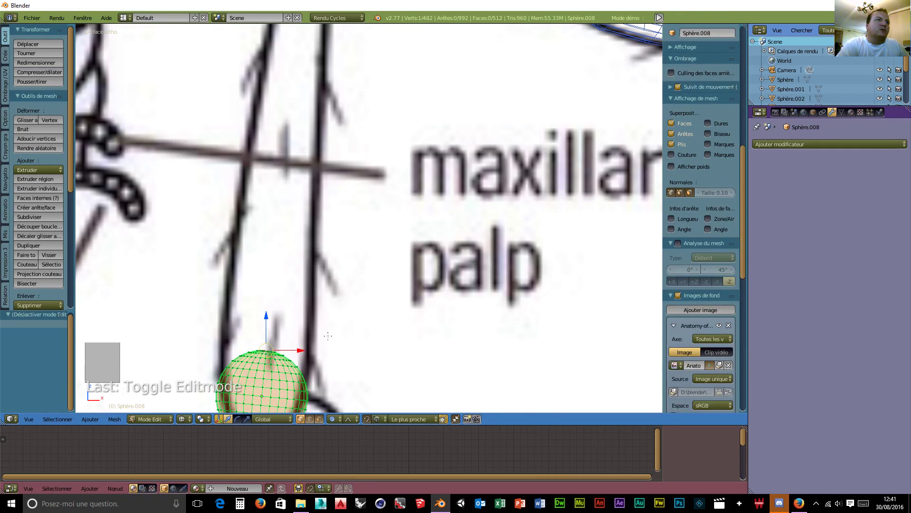
pyautogui.scroll(-5, 267, 347)
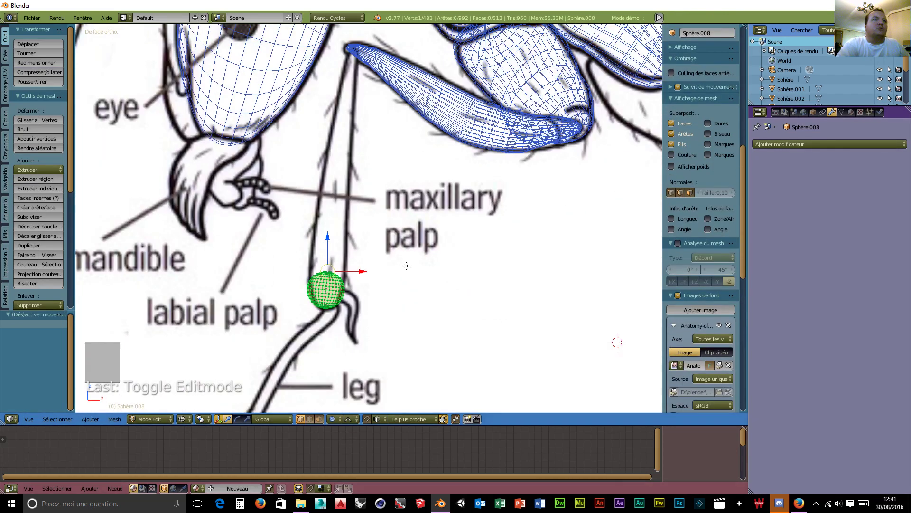
pyautogui.moveTo(330, 241); pyautogui.dragTo(329, 236)
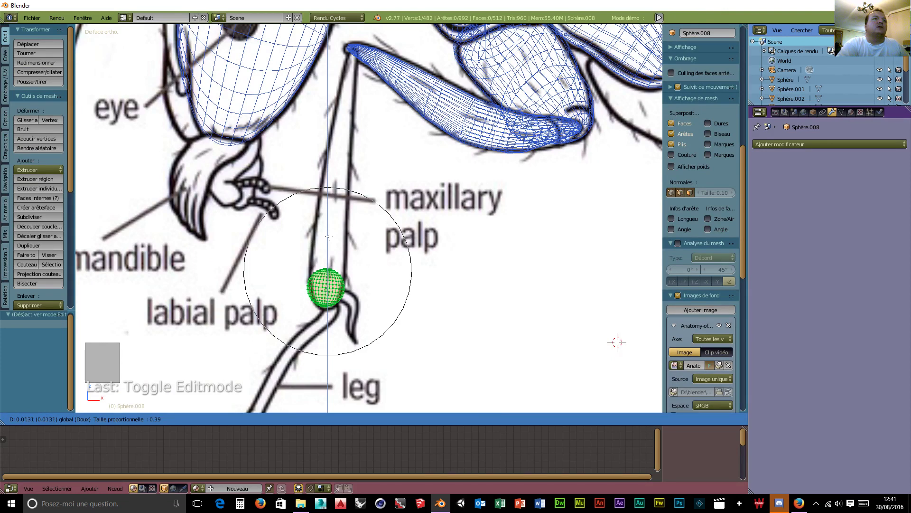
pyautogui.scroll(-3, 330, 236)
pyautogui.scroll(11, 330, 236)
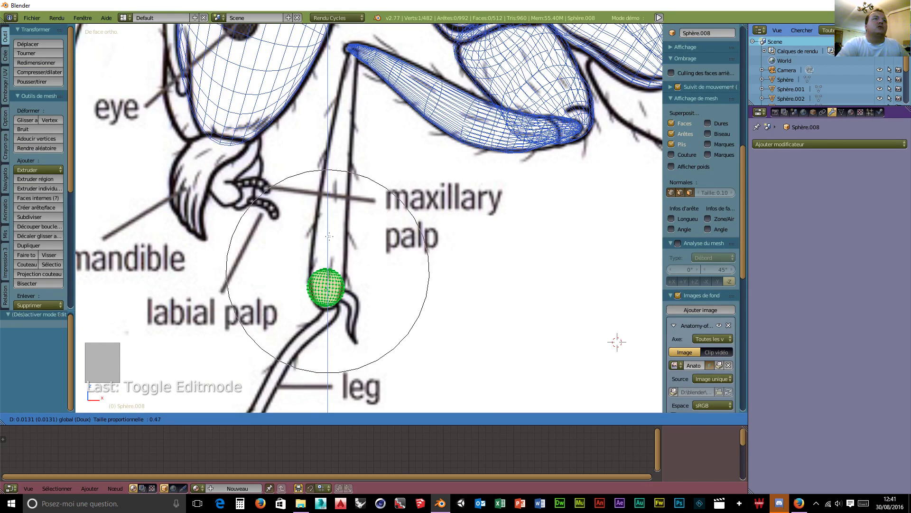
pyautogui.moveTo(329, 235); pyautogui.dragTo(351, 402)
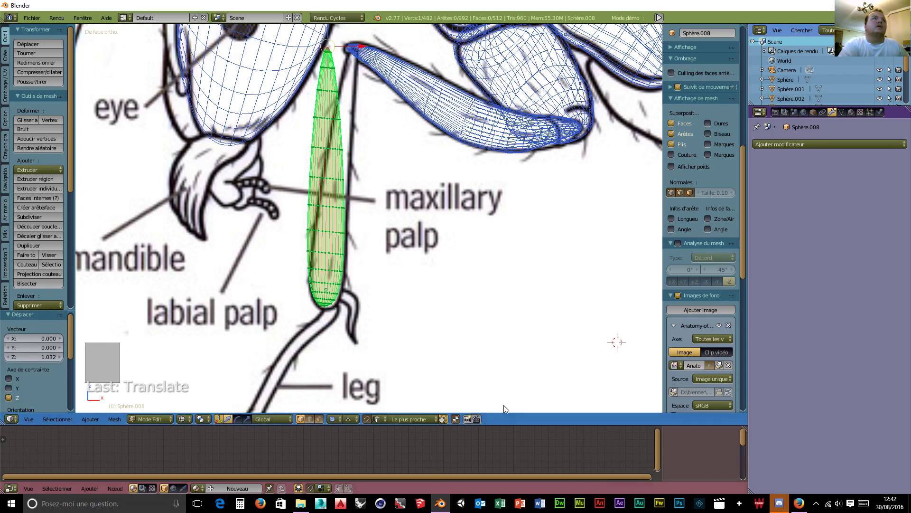
# Select the whole stretched mesh and rotate it 5.45° about Y to follow the reference leg's tilt
pyautogui.press('a')
pyautogui.press('a')
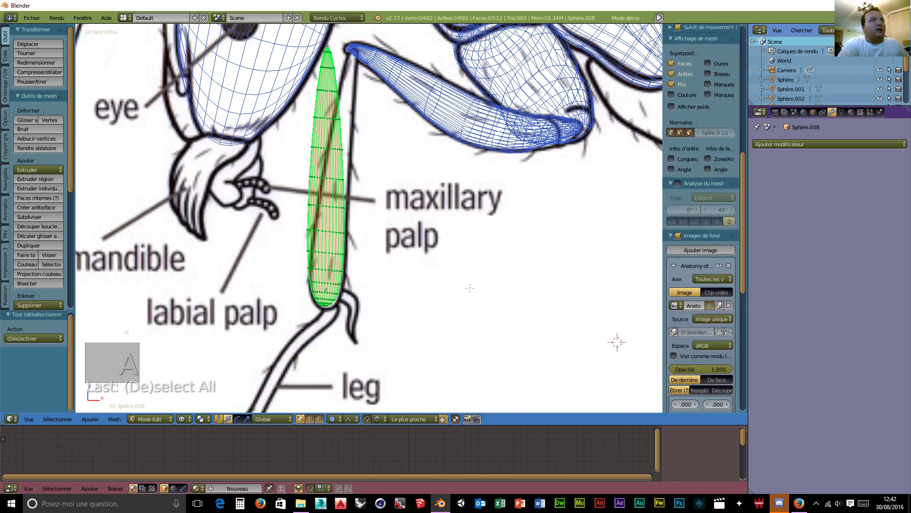
pyautogui.press('r')
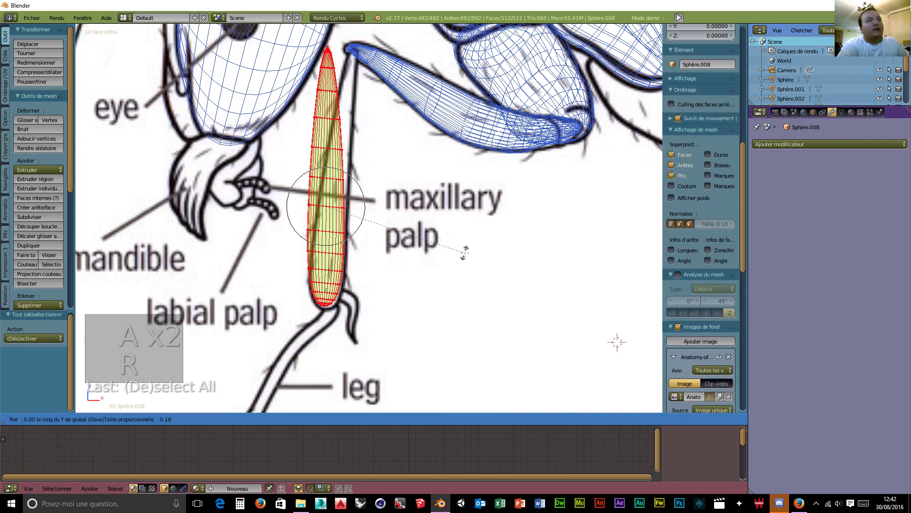
pyautogui.click(440, 256)
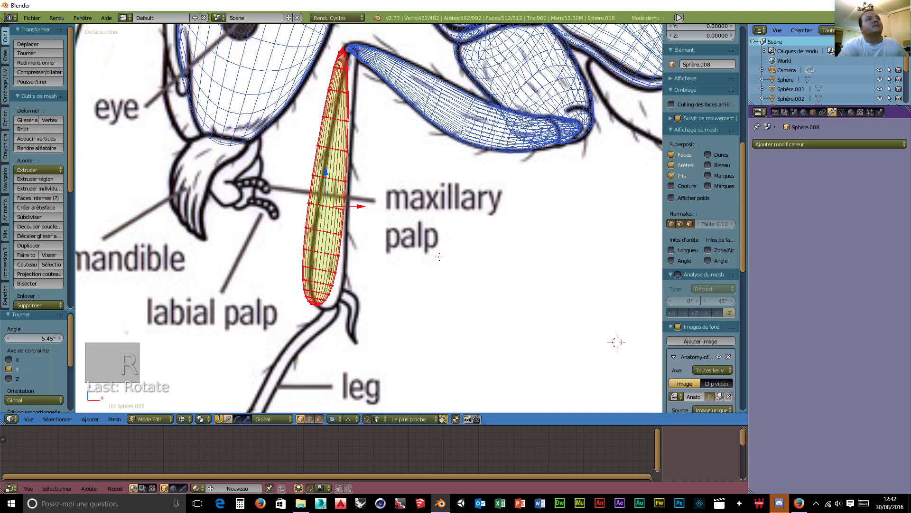
# Align the tilted segment with the reference leg by moving it 0.041 along X and -0.011 along Z
pyautogui.press('g')
pyautogui.press('x')
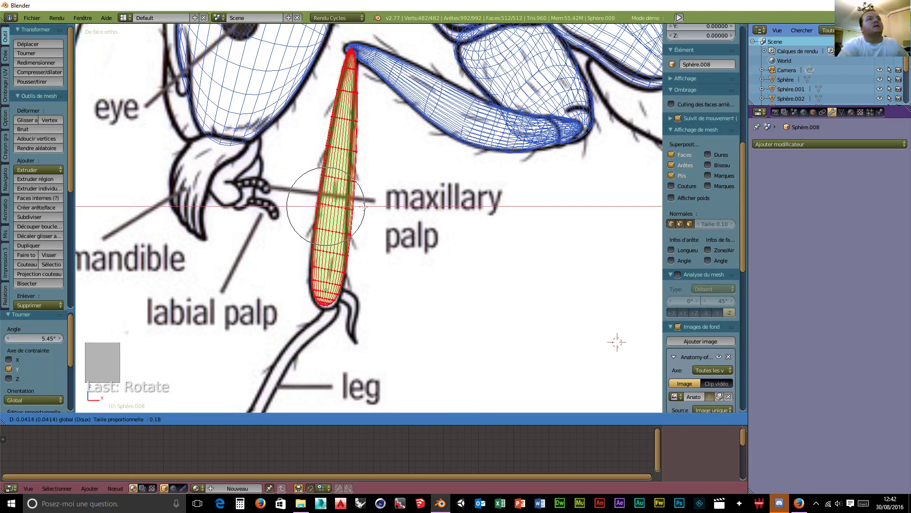
pyautogui.click(363, 206)
pyautogui.press('g')
pyautogui.press('z')
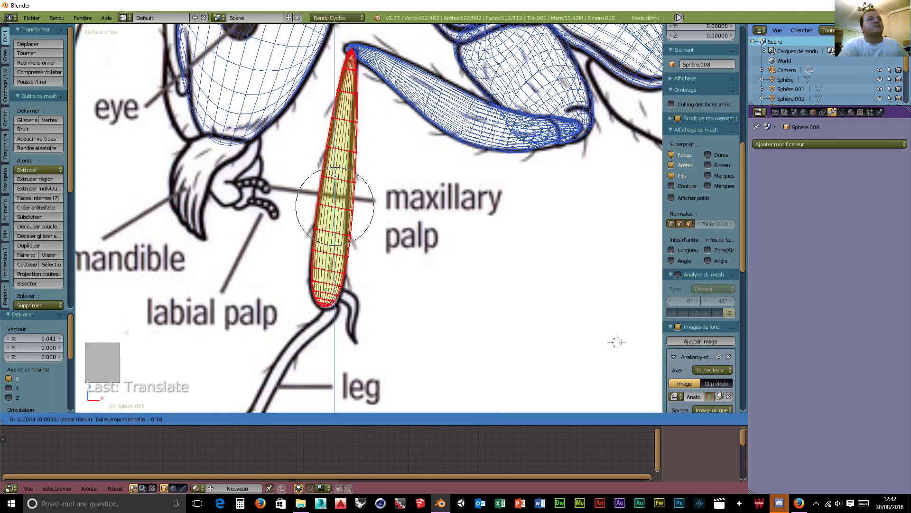
pyautogui.click(364, 207)
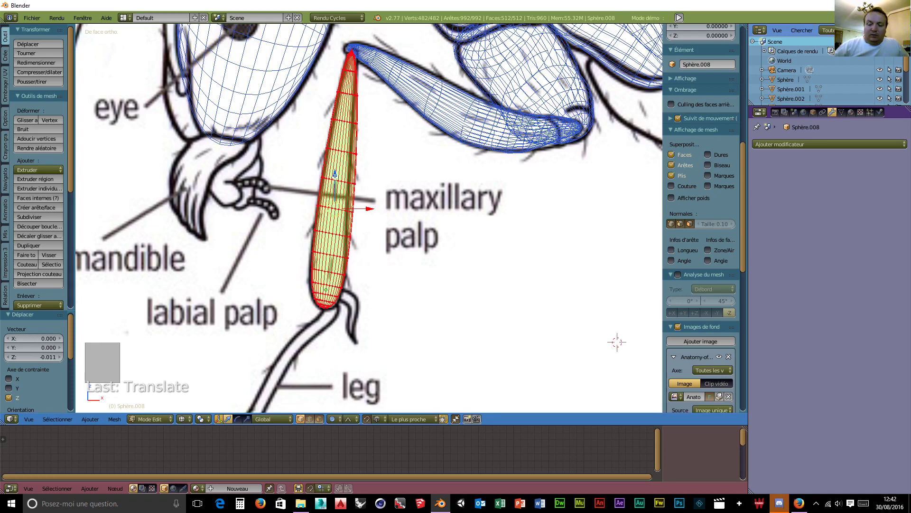
# From an angled view, move the segment -1.594 along Y to meet the upper leg segment's outer end
pyautogui.moveTo(454, 227); pyautogui.dragTo(519, 269, button='middle')
pyautogui.scroll(-3, 521, 266)
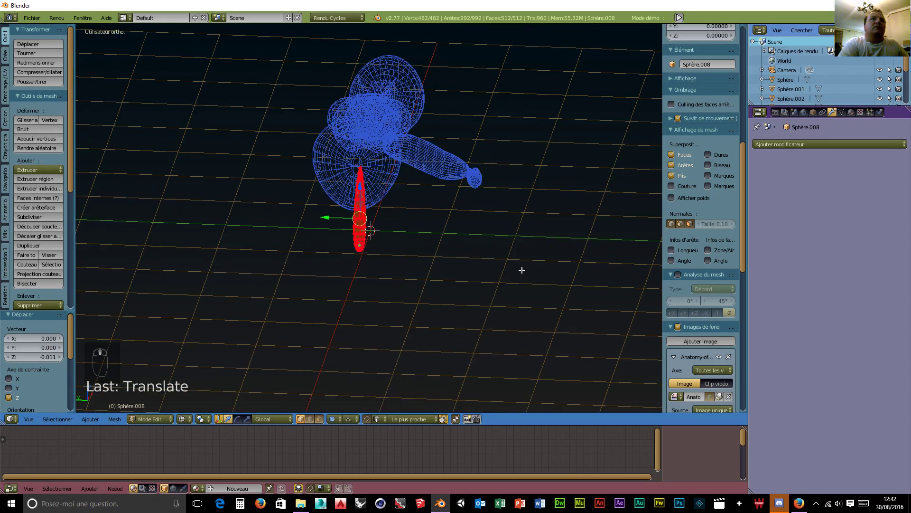
pyautogui.press('g')
pyautogui.press('y')
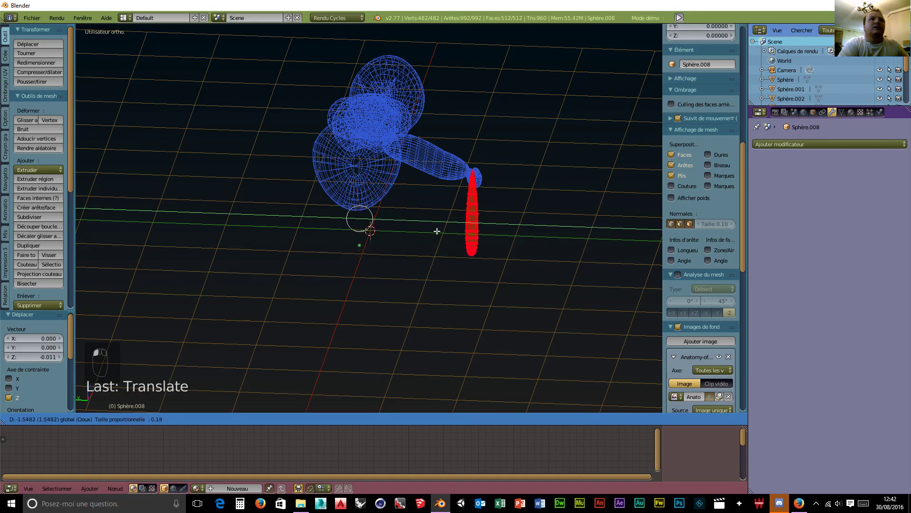
pyautogui.click(438, 230)
pyautogui.moveTo(561, 254); pyautogui.dragTo(537, 268, button='middle')
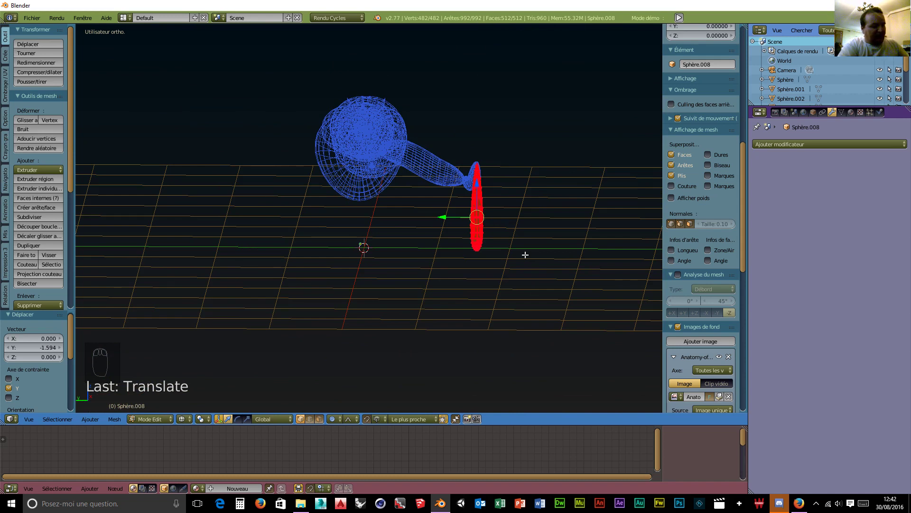
# Rotate the segment about X so its lower end angles outward, and shift it -0.228 along Y
pyautogui.press('r')
pyautogui.press('x')
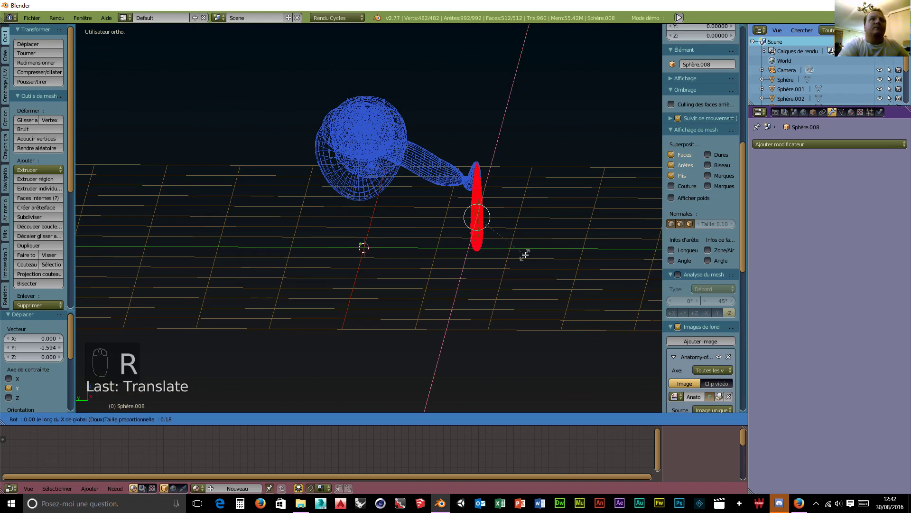
pyautogui.click(577, 252)
pyautogui.moveTo(444, 219); pyautogui.dragTo(461, 222)
# Check the knee joint from an angle, return to front view, and scale the segment by 1.066 along Z to reach the knee
pyautogui.moveTo(512, 249); pyautogui.dragTo(385, 262, button='middle')
pyautogui.scroll(6, 385, 262)
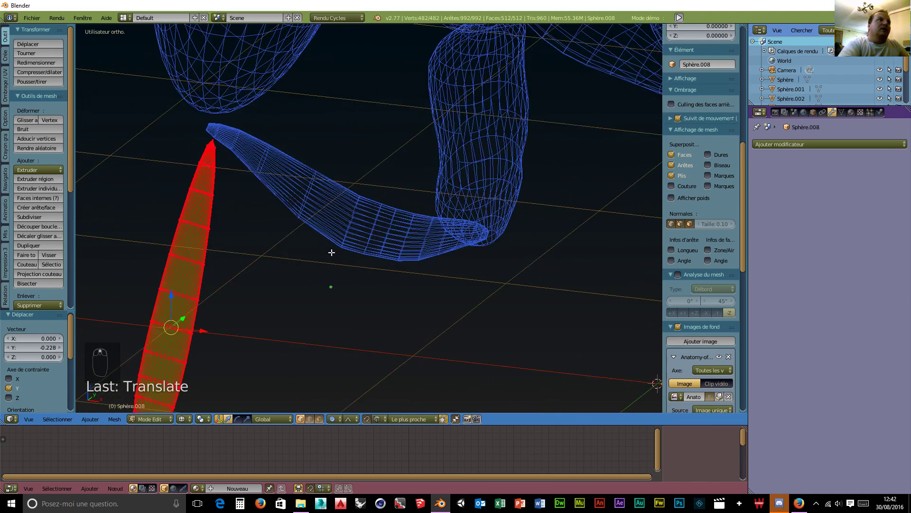
pyautogui.keyDown('shift'); pyautogui.moveTo(311, 265); pyautogui.dragTo(512, 214, button='middle'); pyautogui.keyUp('shift')
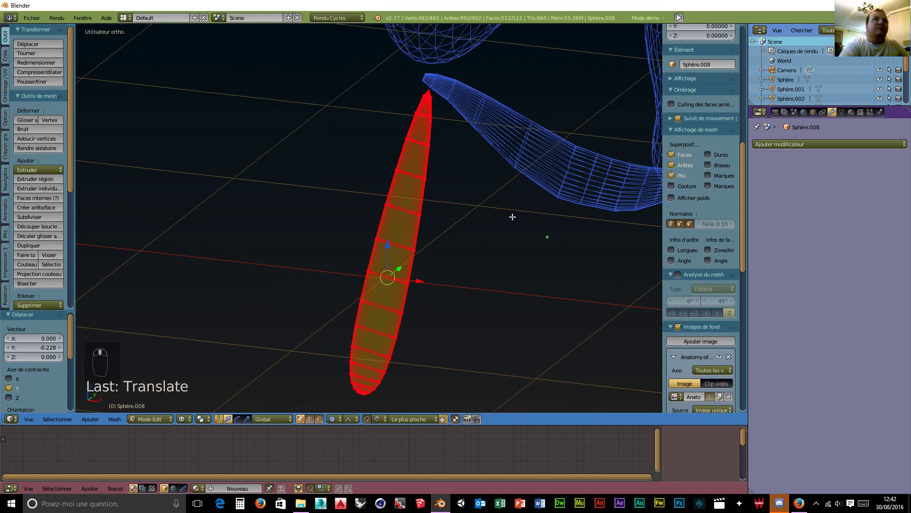
pyautogui.scroll(1, 512, 216)
pyautogui.press('KP_1')
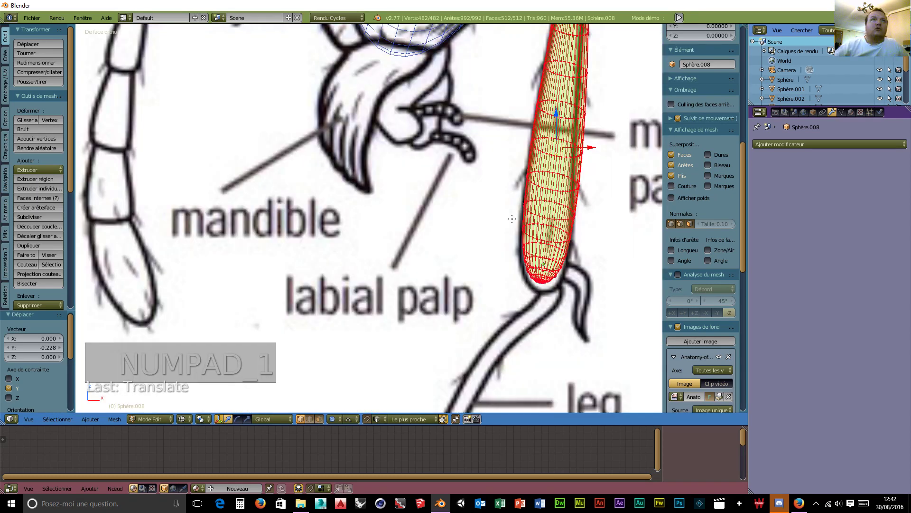
pyautogui.scroll(-4, 522, 161)
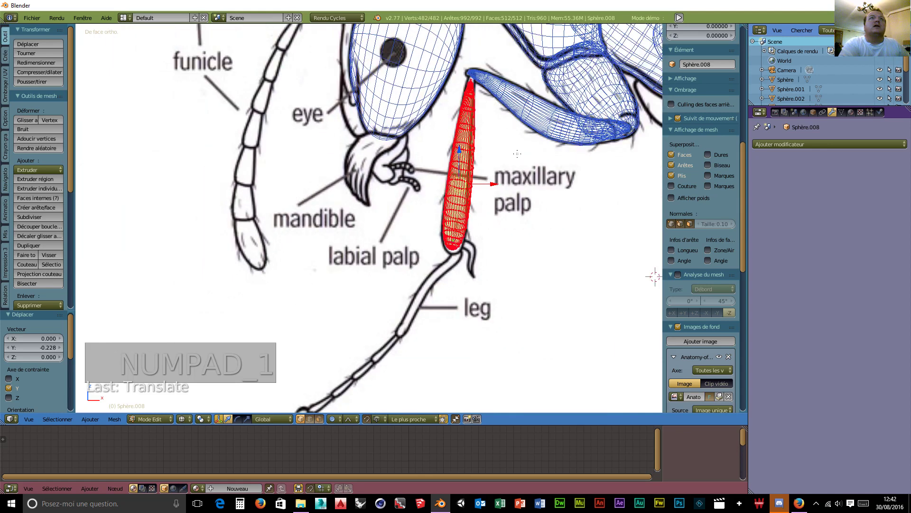
pyautogui.press('s')
pyautogui.press('z')
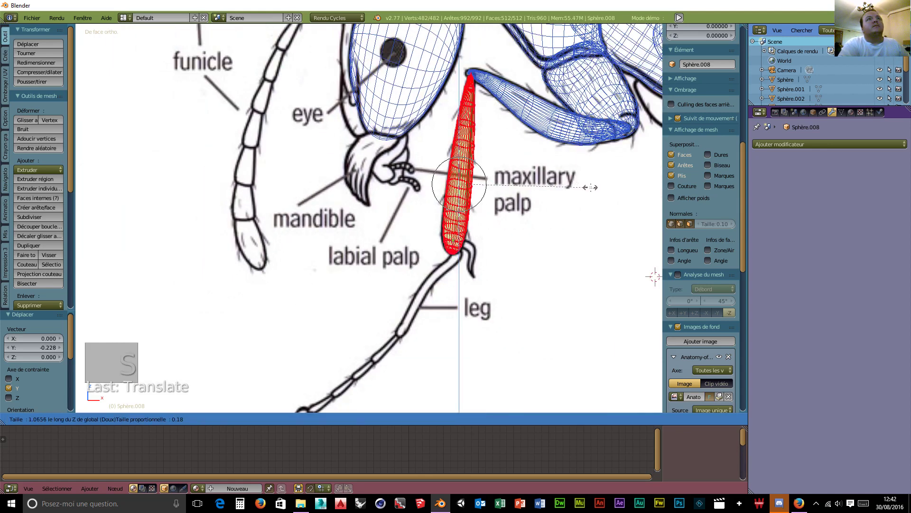
pyautogui.click(591, 187)
# Inspect the joined leg segments from several angles and switch to object mode
pyautogui.moveTo(591, 187); pyautogui.dragTo(544, 215, button='middle')
pyautogui.scroll(-7, 584, 207)
pyautogui.moveTo(474, 233); pyautogui.dragTo(397, 152, button='middle')
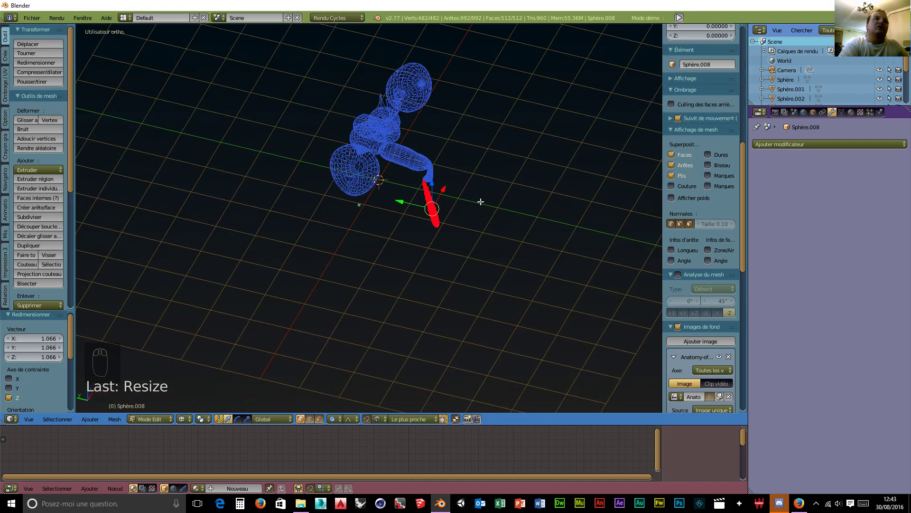
pyautogui.moveTo(494, 210); pyautogui.dragTo(365, 231, button='middle')
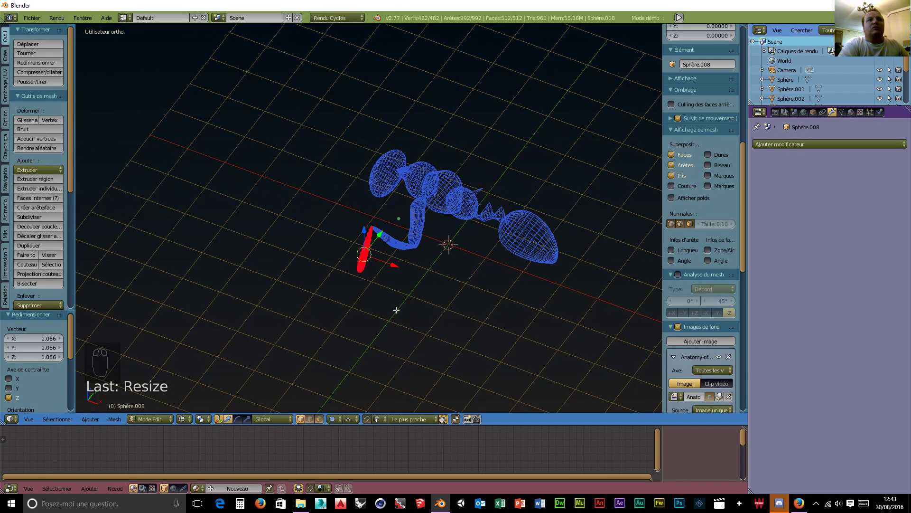
pyautogui.click(157, 420)
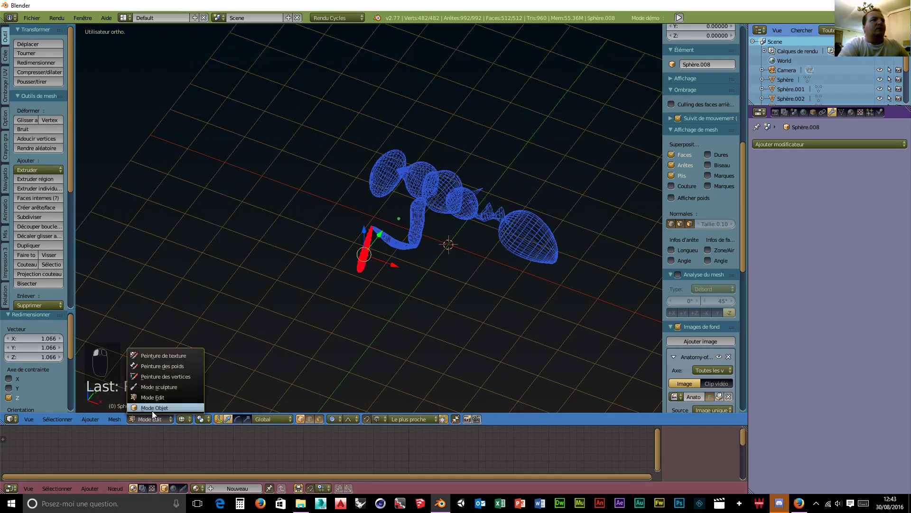
pyautogui.click(152, 410)
# In front view, add a mesh cylinder and scale it uniformly by 0.081
pyautogui.scroll(3, 394, 352)
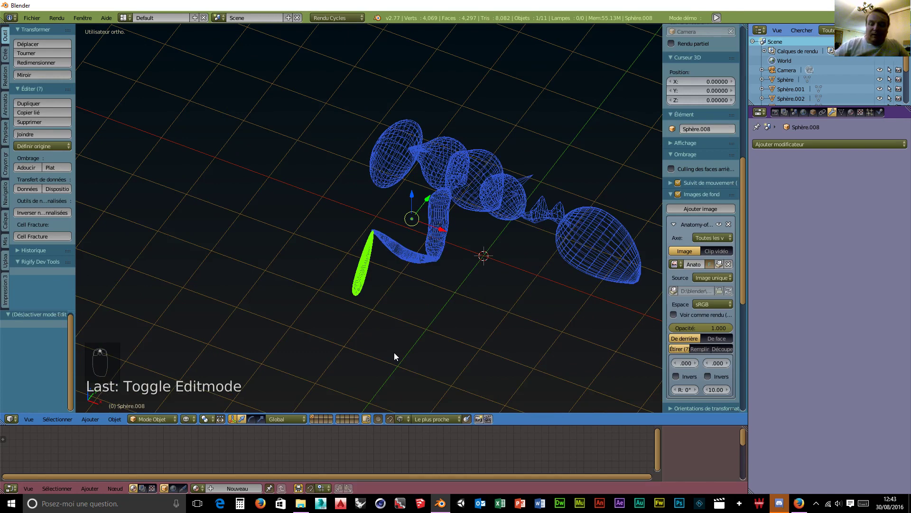
pyautogui.press('KP_1')
pyautogui.scroll(4, 433, 301)
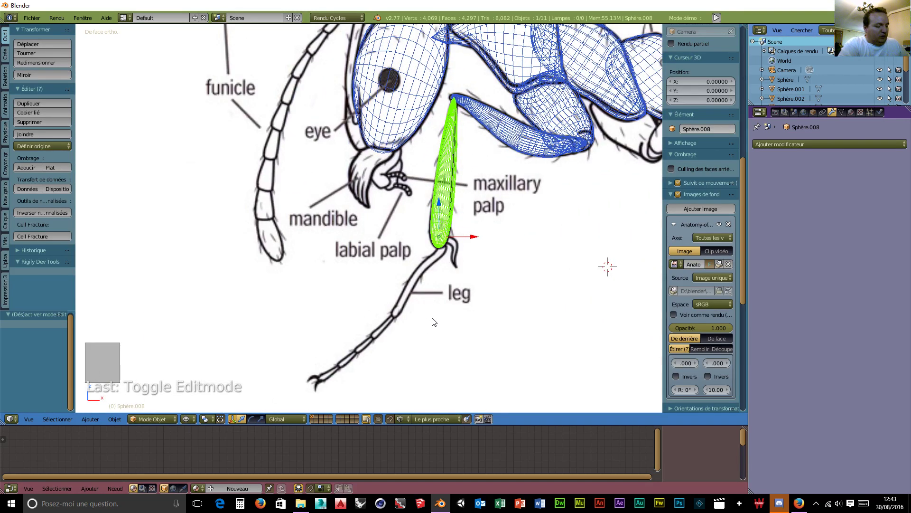
pyautogui.hotkey('shift', 'a')
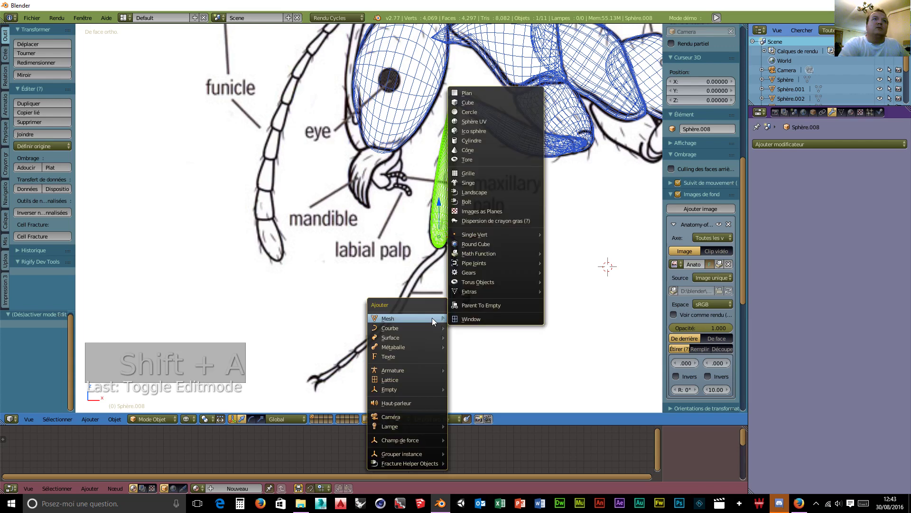
pyautogui.click(495, 141)
pyautogui.scroll(-3, 509, 278)
pyautogui.press('s')
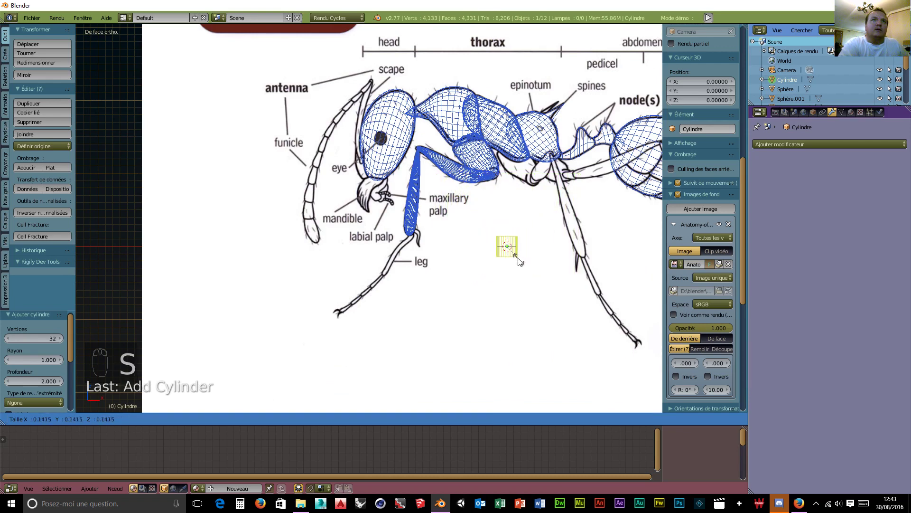
pyautogui.click(516, 257)
# Place the cylinder at the lower tip of the leg segment, moving it -1.345 and 0.033 along X and 0.123 along Z
pyautogui.press('g')
pyautogui.press('x')
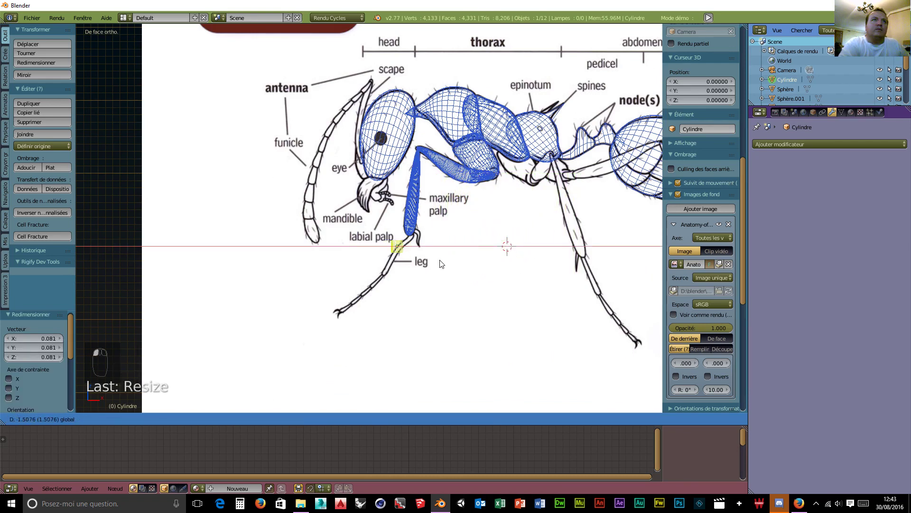
pyautogui.click(444, 269)
pyautogui.scroll(4, 446, 274)
pyautogui.scroll(1, 456, 285)
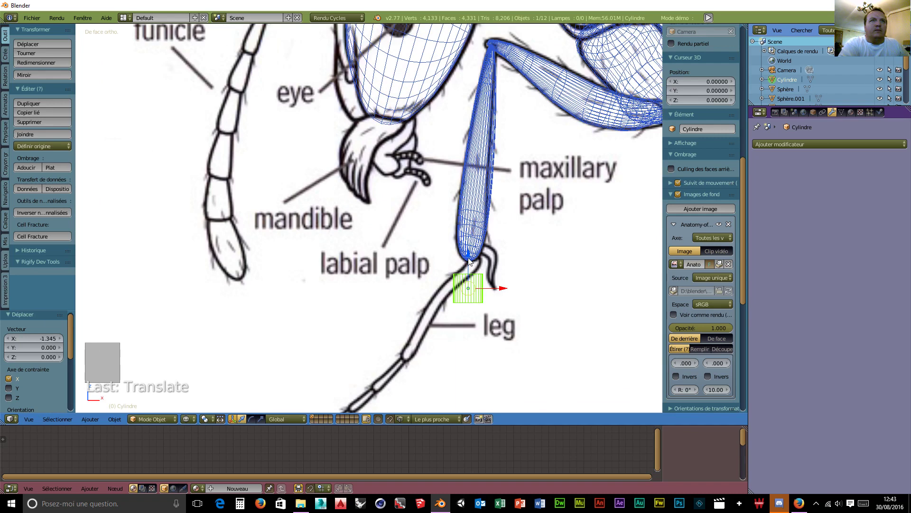
pyautogui.press('g')
pyautogui.press('z')
pyautogui.click(493, 266)
pyautogui.scroll(1, 511, 294)
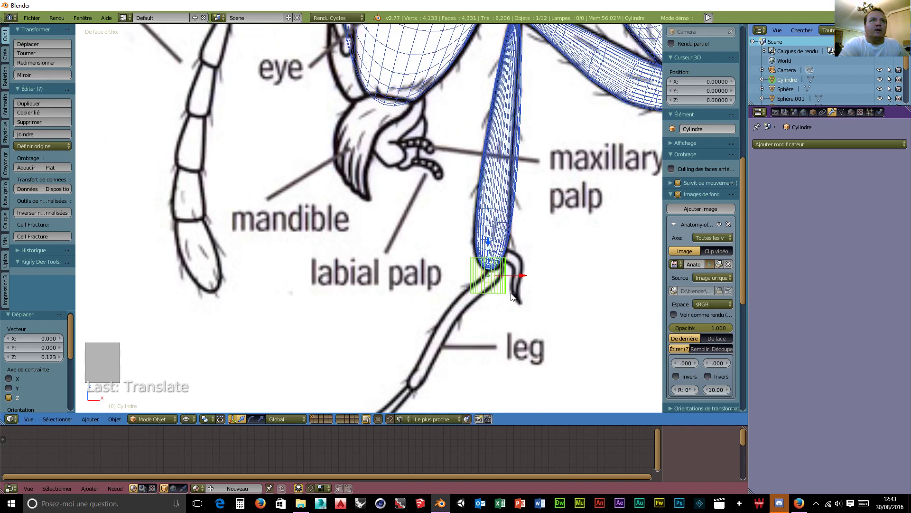
pyautogui.moveTo(519, 278); pyautogui.dragTo(526, 278)
# Scale the cylinder by 0.585 and rotate it -19.043° about Y to follow the reference leg
pyautogui.press('s')
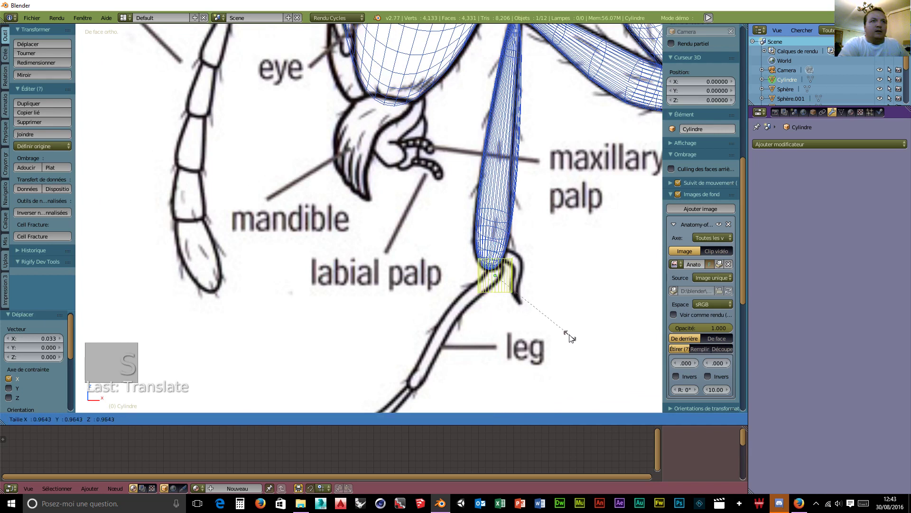
pyautogui.click(546, 309)
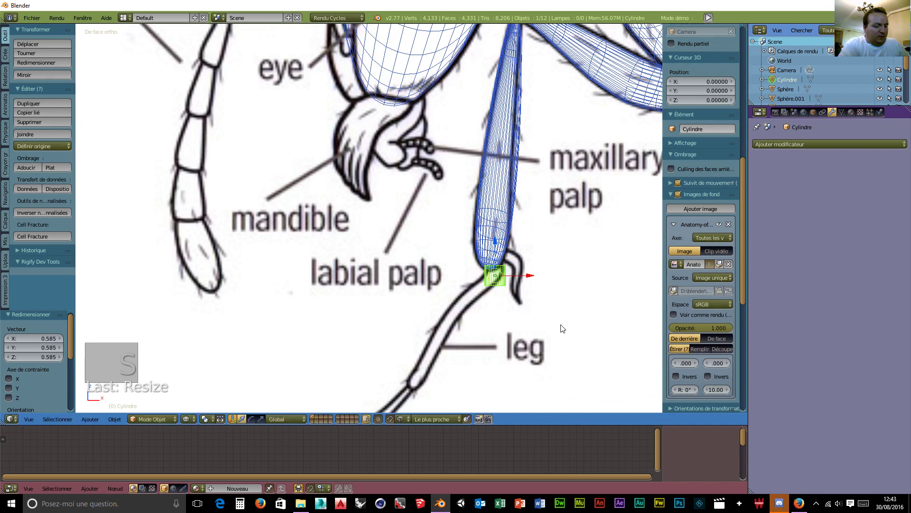
pyautogui.press('r')
pyautogui.press('y')
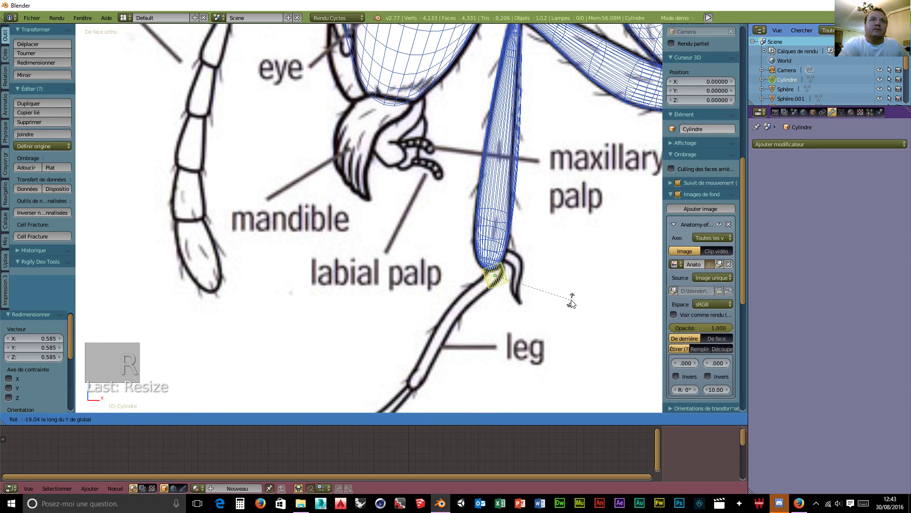
pyautogui.click(572, 301)
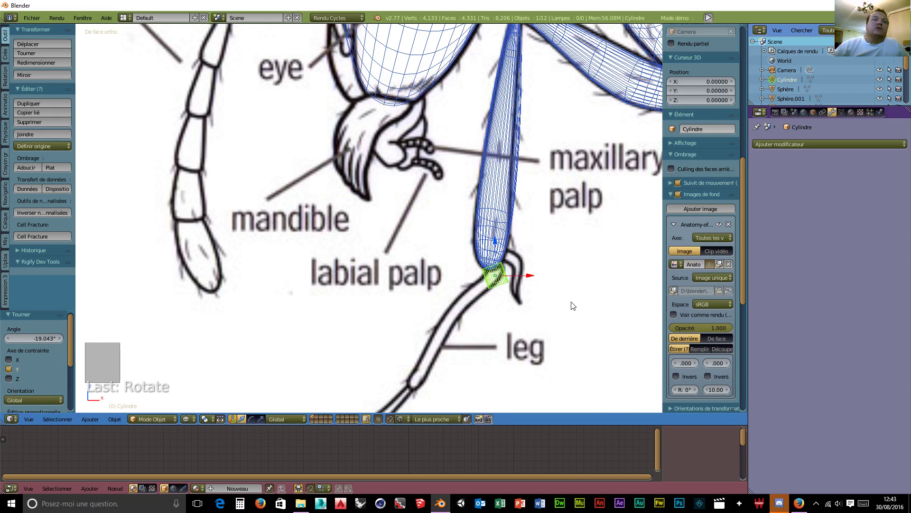
# From an angled view, move the cylinder -1.967 along Y to line up with the leg tip, and return to front view
pyautogui.moveTo(599, 313); pyautogui.dragTo(452, 291, button='middle')
pyautogui.moveTo(458, 270); pyautogui.dragTo(210, 261)
pyautogui.moveTo(210, 261); pyautogui.dragTo(348, 301, button='middle')
pyautogui.press('KP_1')
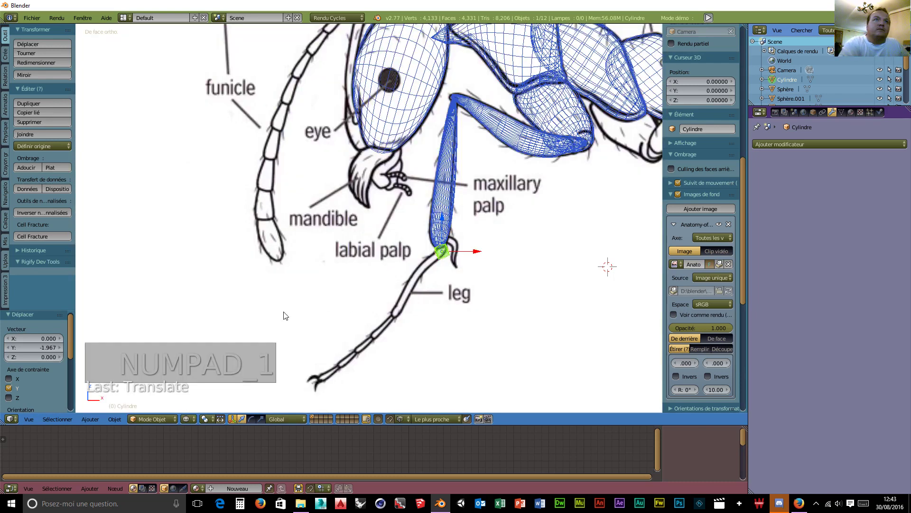
# Scale the cylinder by 0.831 and raise it 0.015 and 0.005 along Z into the leg segment's tip
pyautogui.scroll(2, 502, 357)
pyautogui.scroll(1, 572, 340)
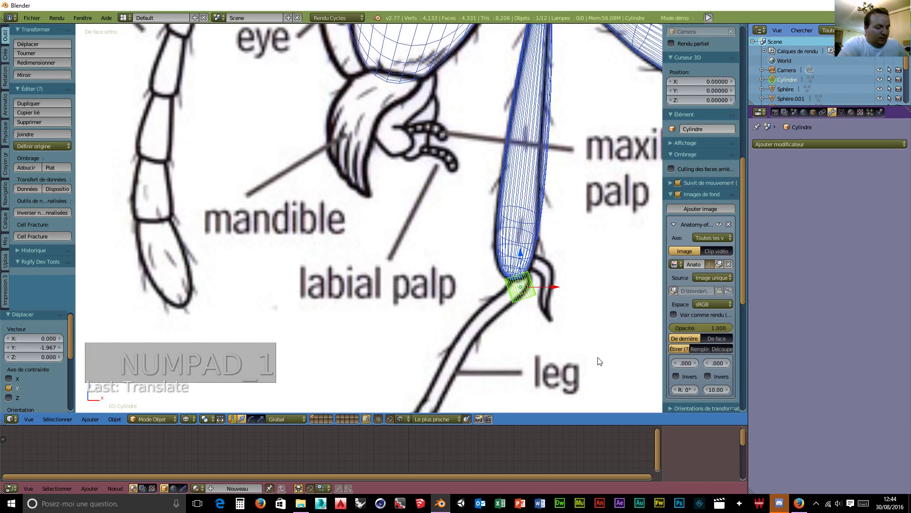
pyautogui.press('s')
pyautogui.click(588, 350)
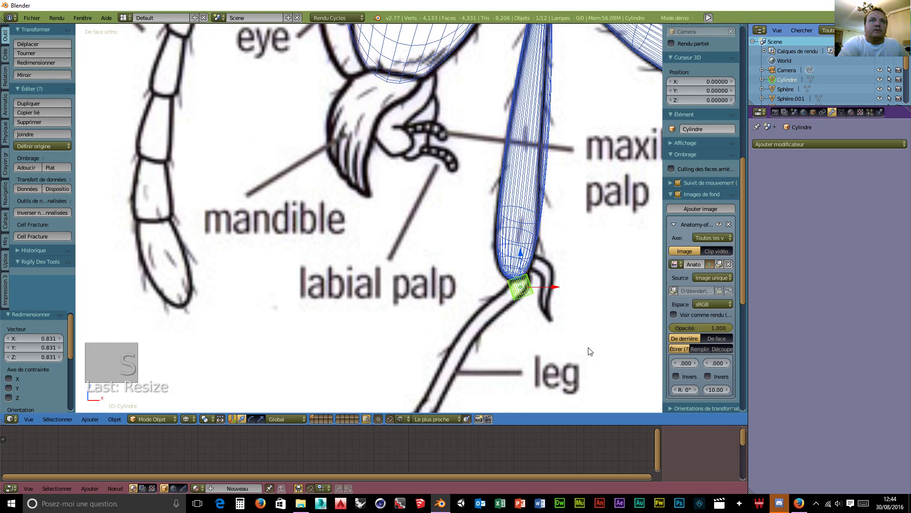
pyautogui.moveTo(519, 255); pyautogui.dragTo(520, 251)
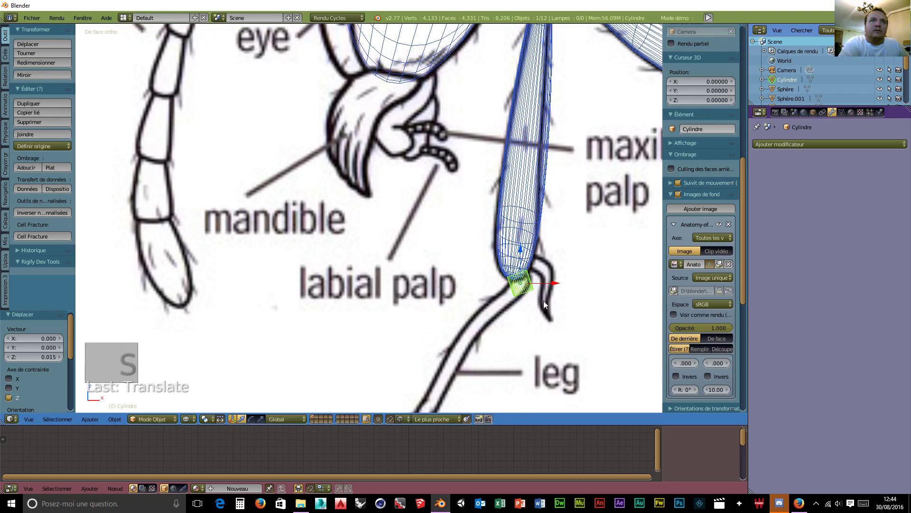
pyautogui.scroll(1, 565, 332)
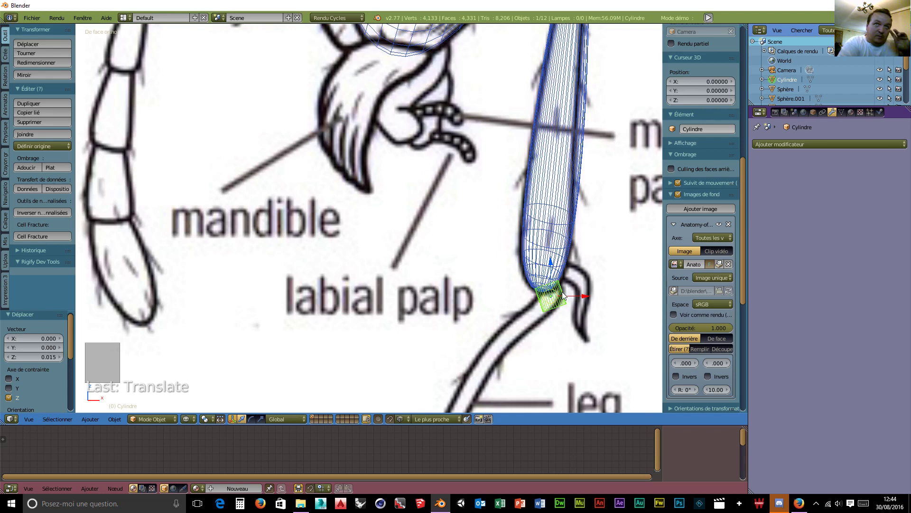
pyautogui.moveTo(552, 266); pyautogui.dragTo(552, 264)
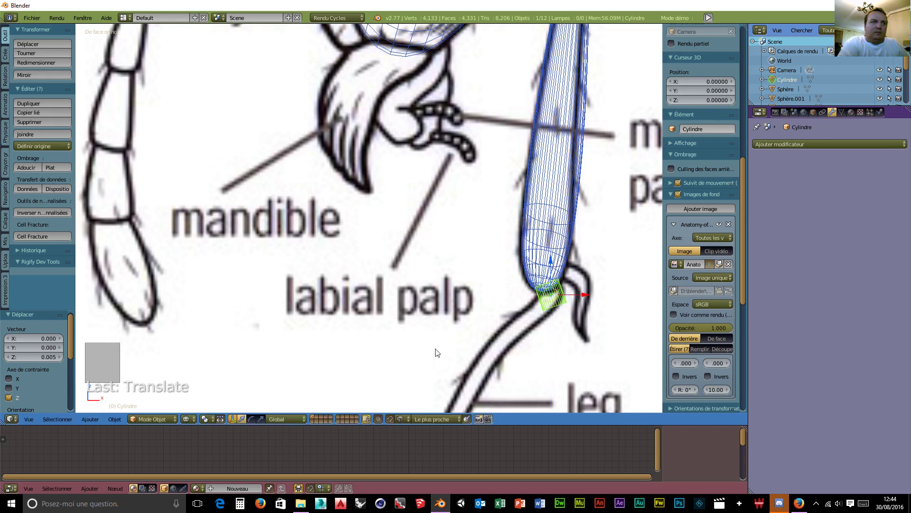
# Set the transform orientation to Local and enter edit mode on the cylinder
pyautogui.click(273, 419)
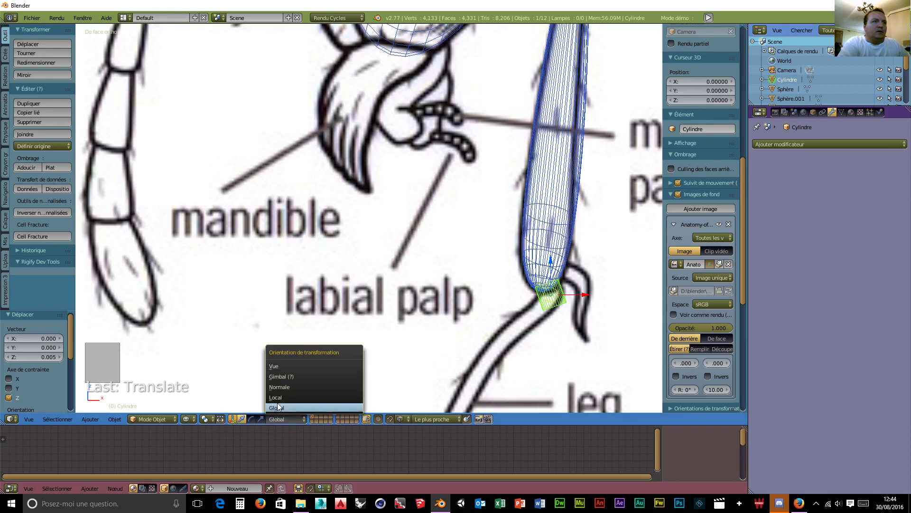
pyautogui.click(280, 397)
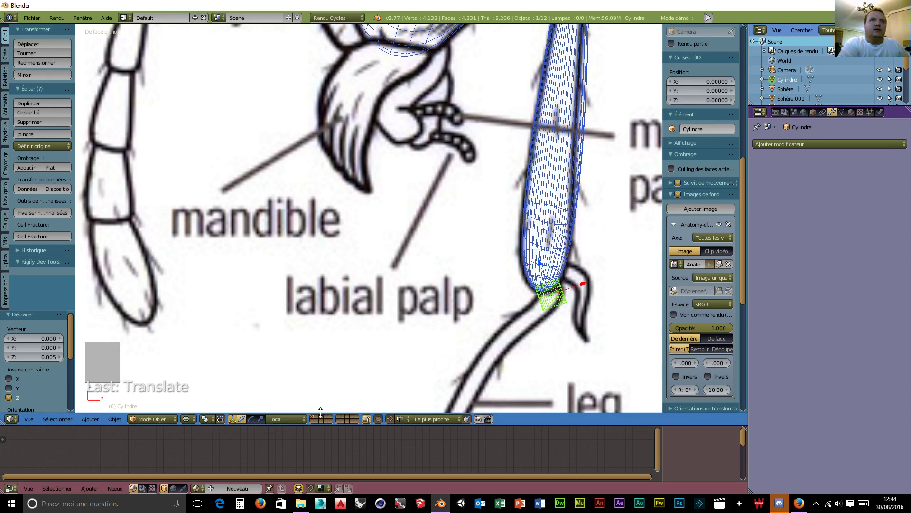
pyautogui.click(162, 420)
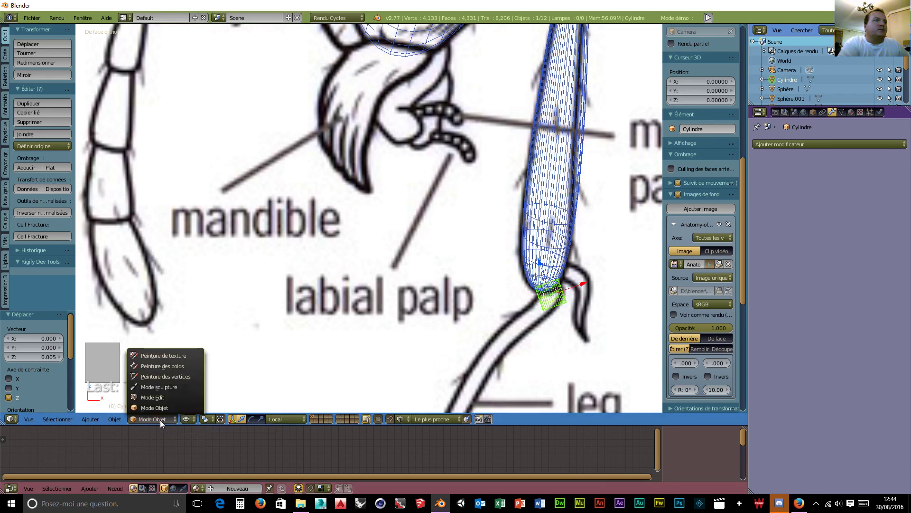
pyautogui.click(156, 397)
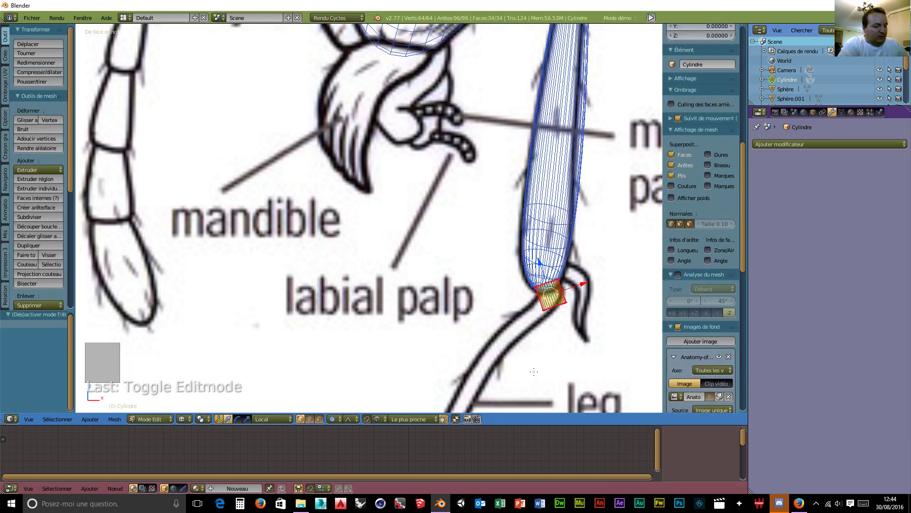
# Select the cylinder's bottom ring of vertices, move it 0.034 along local Z, and rotate it 42.584°
pyautogui.press('a')
pyautogui.press('b')
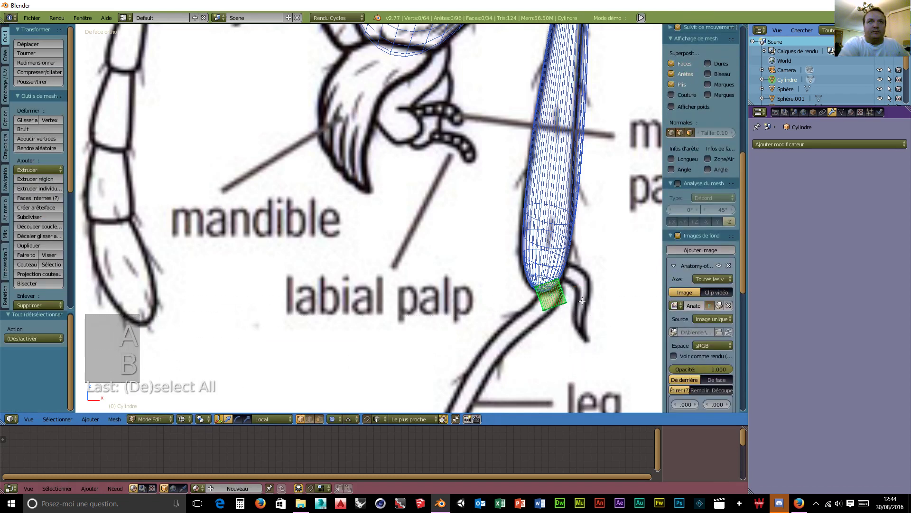
pyautogui.moveTo(583, 300); pyautogui.dragTo(531, 327)
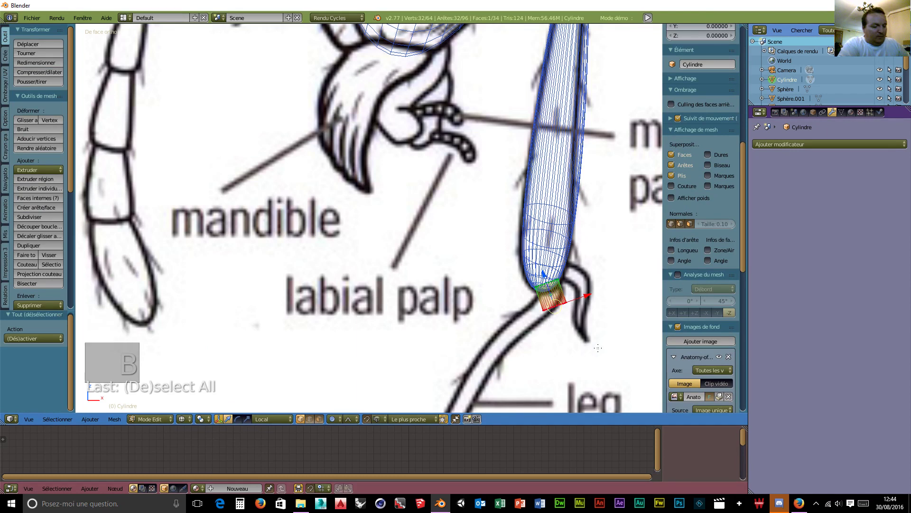
pyautogui.moveTo(544, 274); pyautogui.dragTo(542, 264)
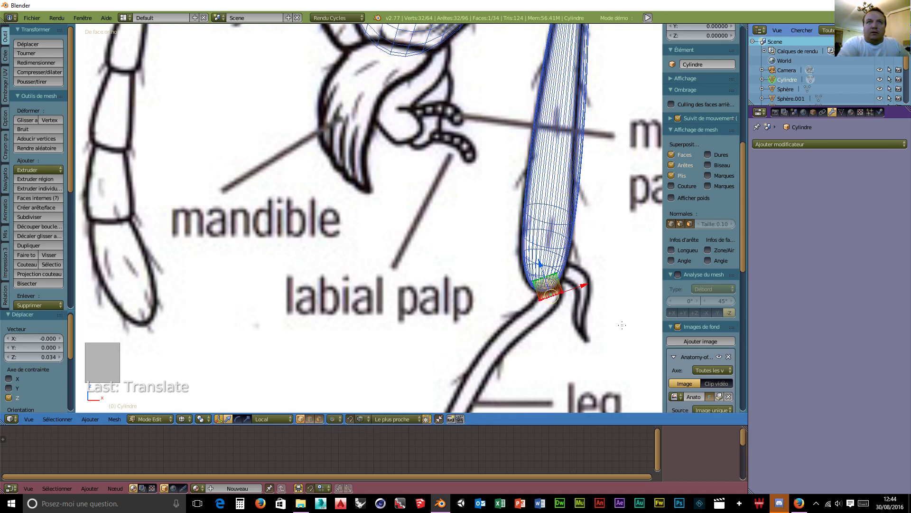
pyautogui.press('r')
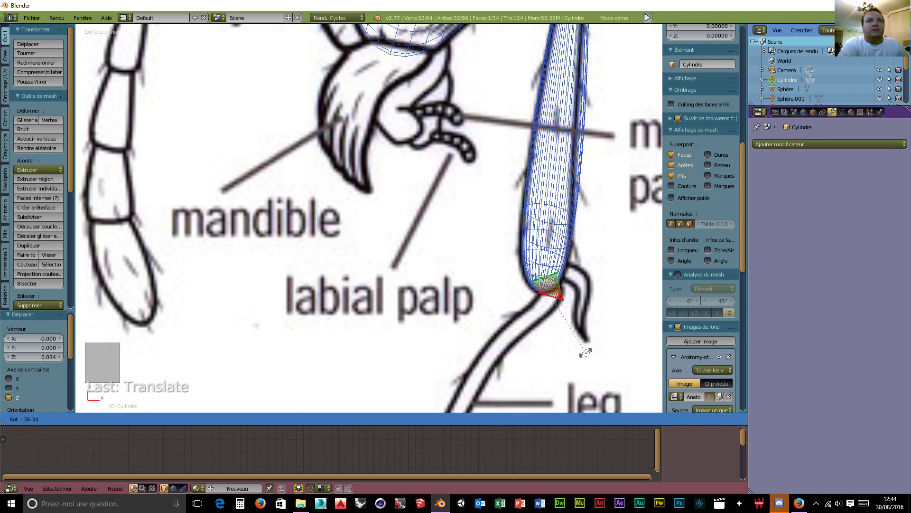
pyautogui.click(579, 356)
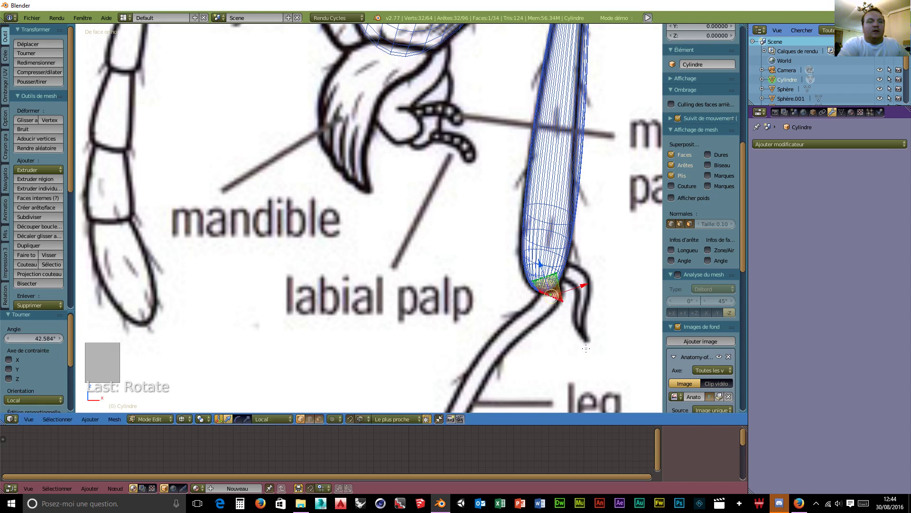
# Extrude the bottom ring 0.076 down along the reference foot and scale the new ring by 0.886
pyautogui.press('e')
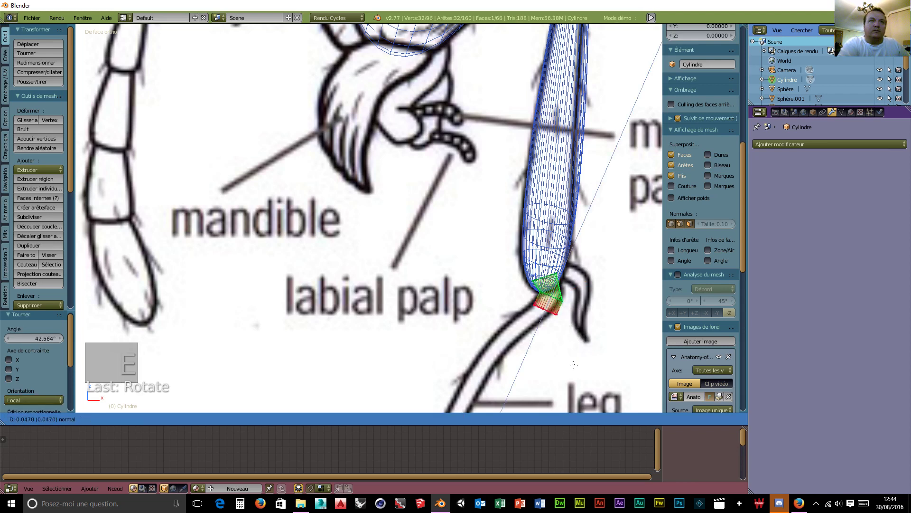
pyautogui.click(564, 371)
pyautogui.press('s')
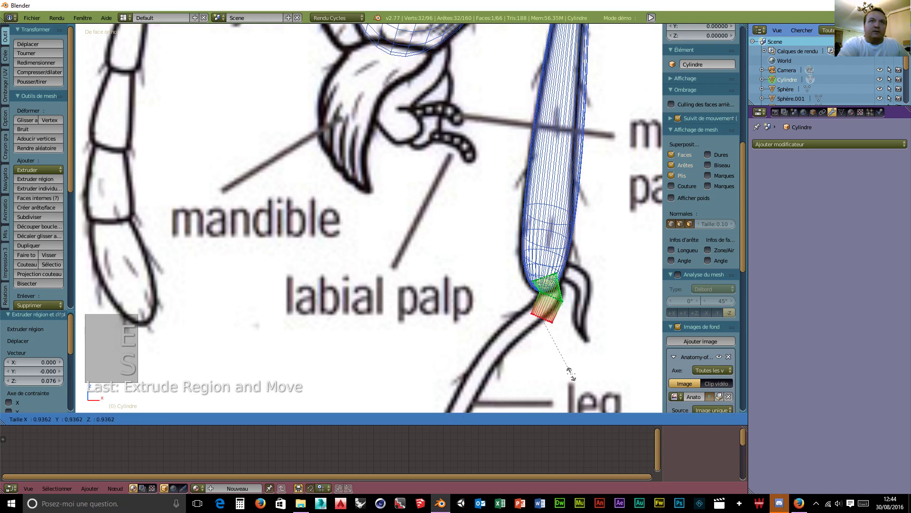
pyautogui.click(568, 369)
# Rotate the extruded ring 36.774°, shift it 0.027 along local Z, and set the transform orientation back to Global
pyautogui.press('r')
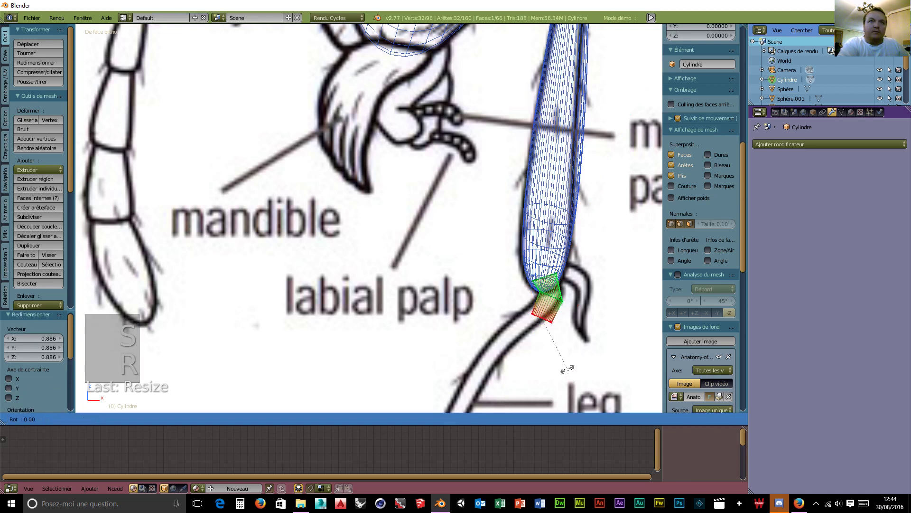
pyautogui.click(533, 362)
pyautogui.press('g')
pyautogui.press('z')
pyautogui.press('z')
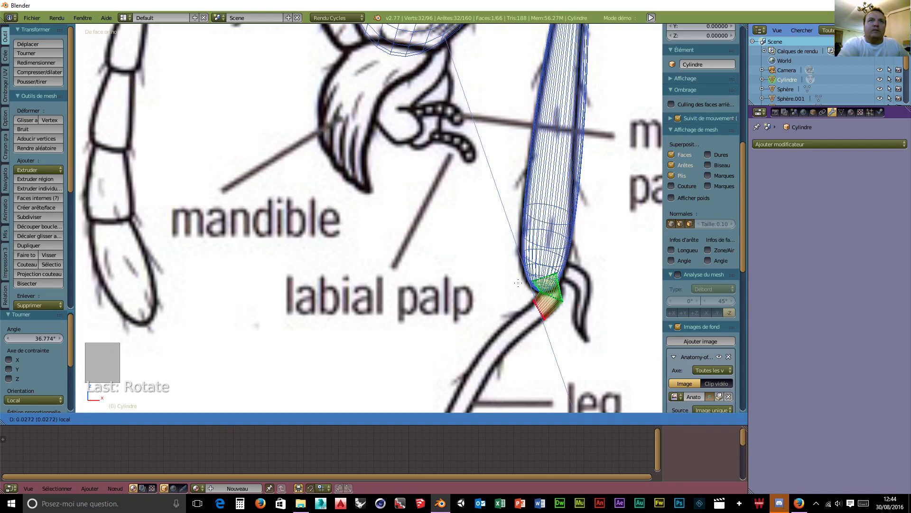
pyautogui.click(519, 288)
pyautogui.scroll(-2, 514, 327)
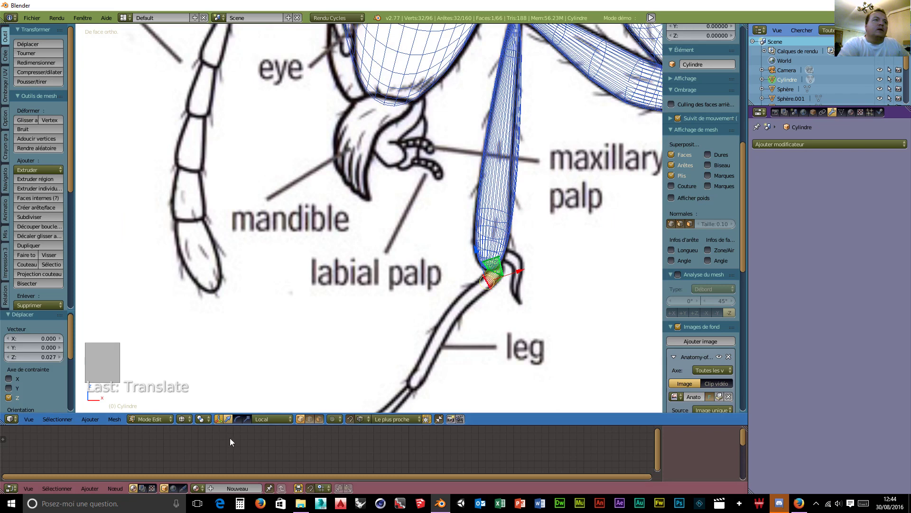
pyautogui.click(273, 419)
pyautogui.click(262, 408)
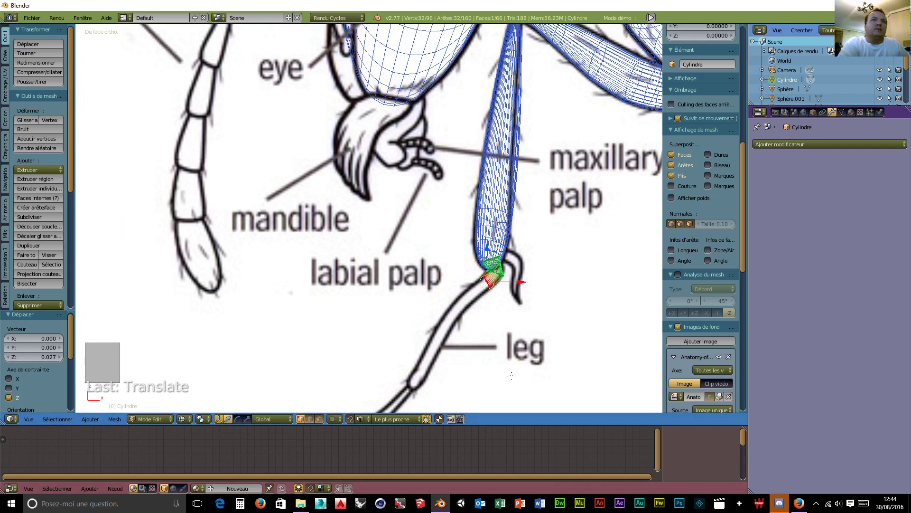
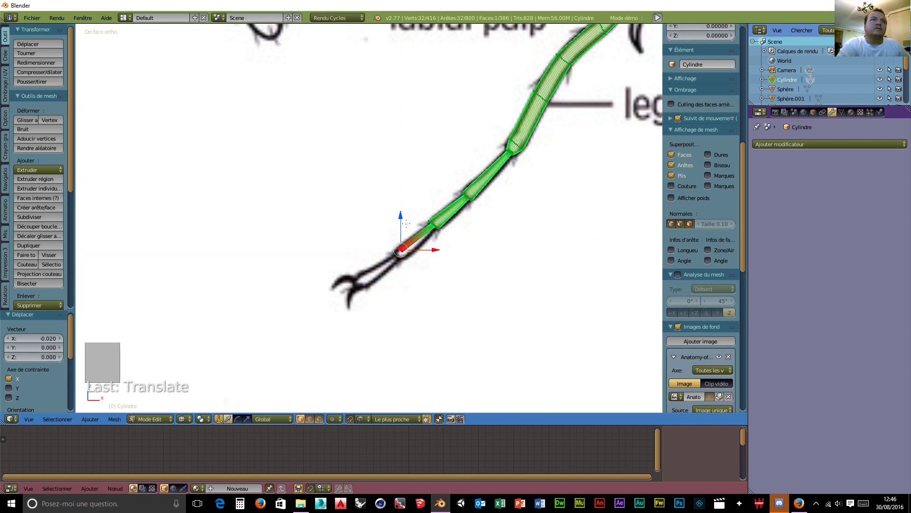
# Align the cylinder's end ring with the reference foot joint, finishing with a -0.002 move along Z, and scale it by 1.867
pyautogui.moveTo(431, 254); pyautogui.dragTo(430, 260)
pyautogui.moveTo(398, 226); pyautogui.dragTo(398, 227)
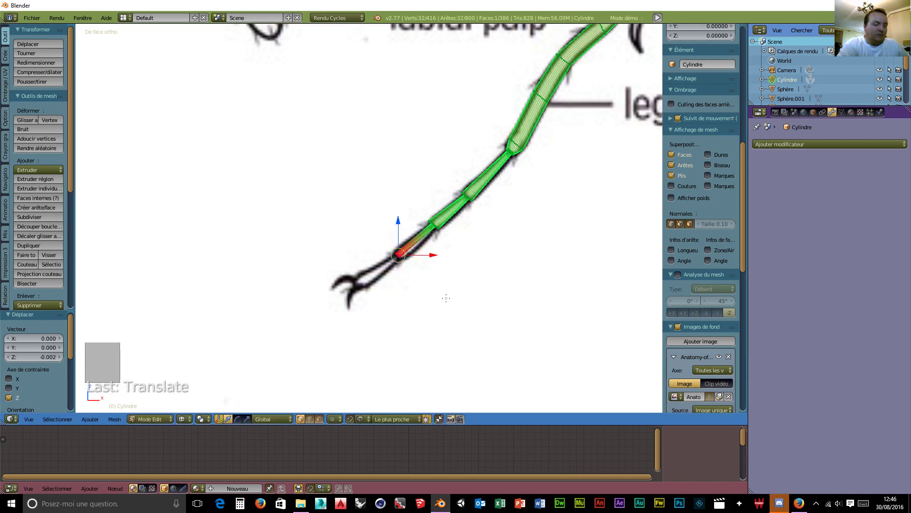
pyautogui.press('s')
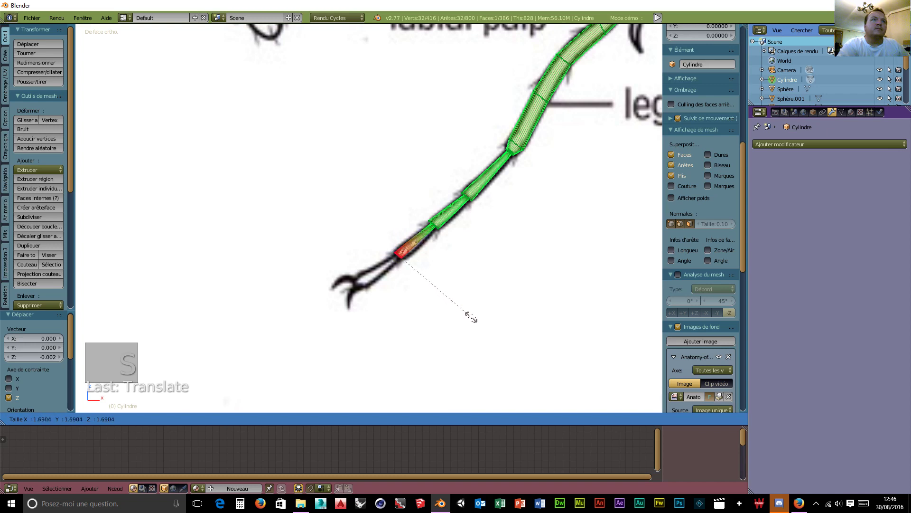
pyautogui.click(477, 324)
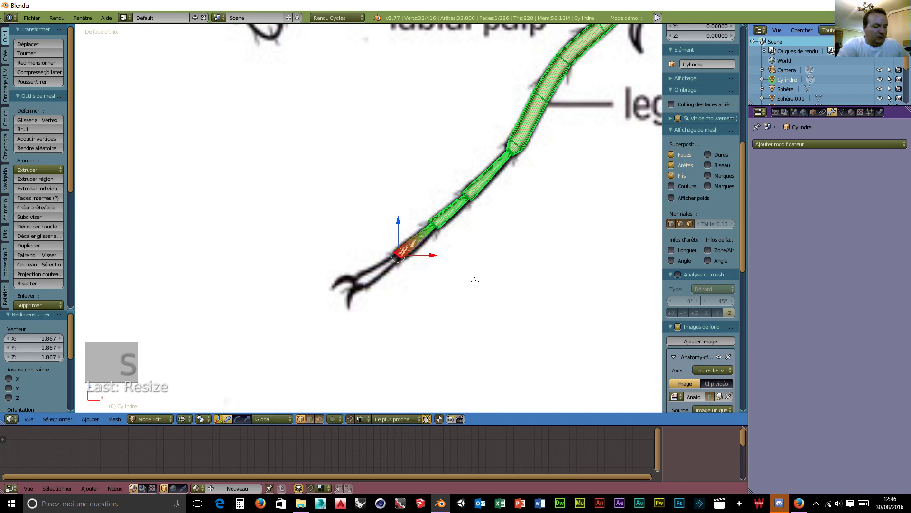
# Extrude the end ring in place and scale it to about 0.66, then try a 0.058 downward move and undo it
pyautogui.press('e')
pyautogui.rightClick(474, 281)
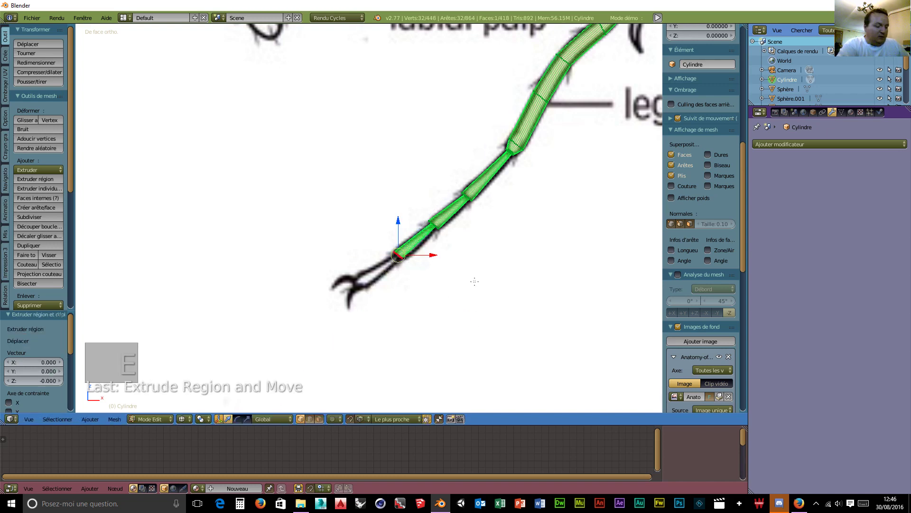
pyautogui.press('s')
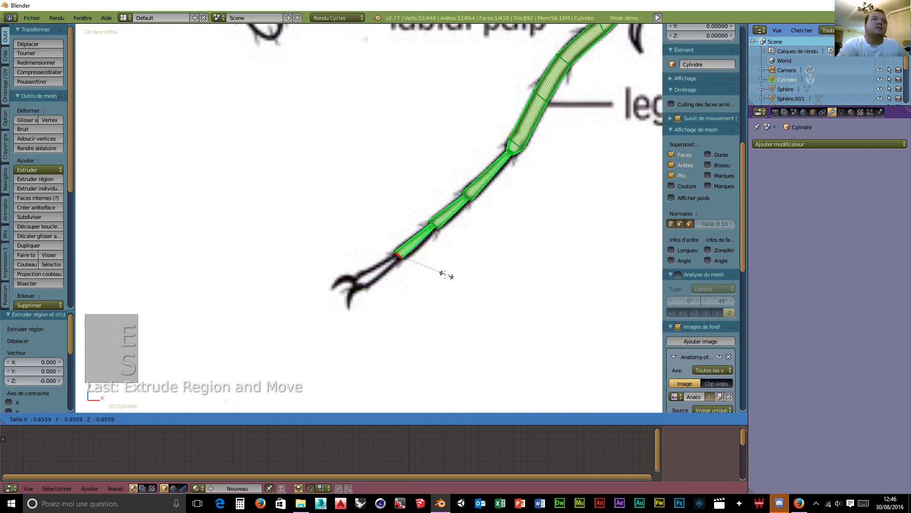
pyautogui.click(443, 273)
pyautogui.moveTo(397, 225); pyautogui.dragTo(398, 239)
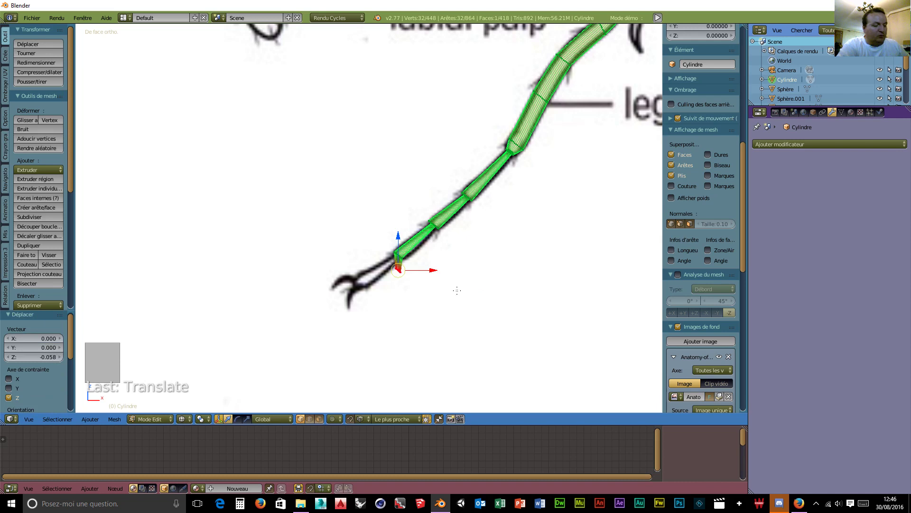
pyautogui.hotkey('ctrl', 'z')
# Extrude the small ring along the last foot segment to the base of the claws and scale the new ring by 2.039
pyautogui.press('e')
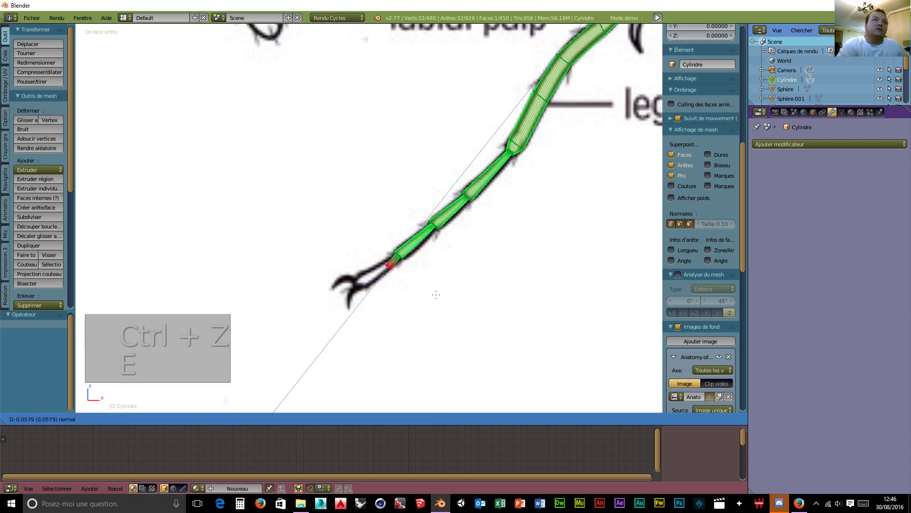
pyautogui.click(400, 308)
pyautogui.moveTo(366, 259); pyautogui.dragTo(367, 243)
pyautogui.moveTo(393, 270); pyautogui.dragTo(381, 271)
pyautogui.moveTo(357, 243); pyautogui.dragTo(357, 254)
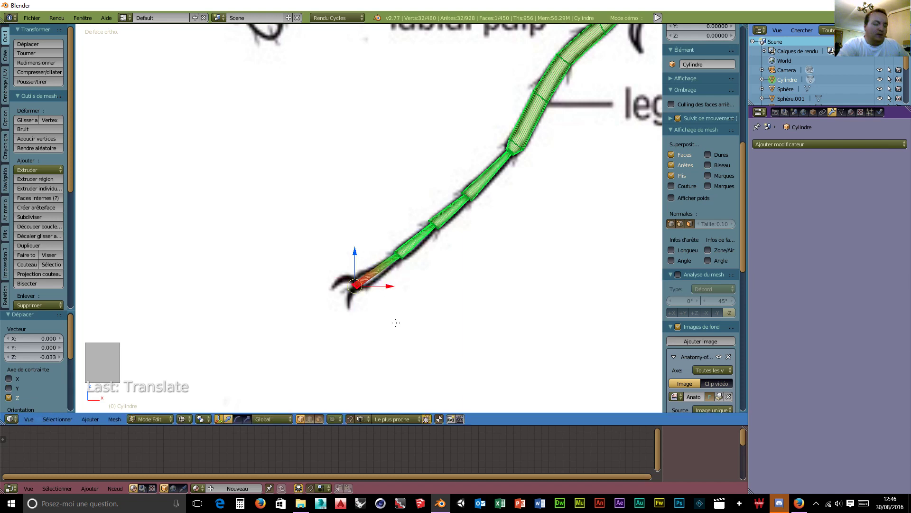
pyautogui.press('s')
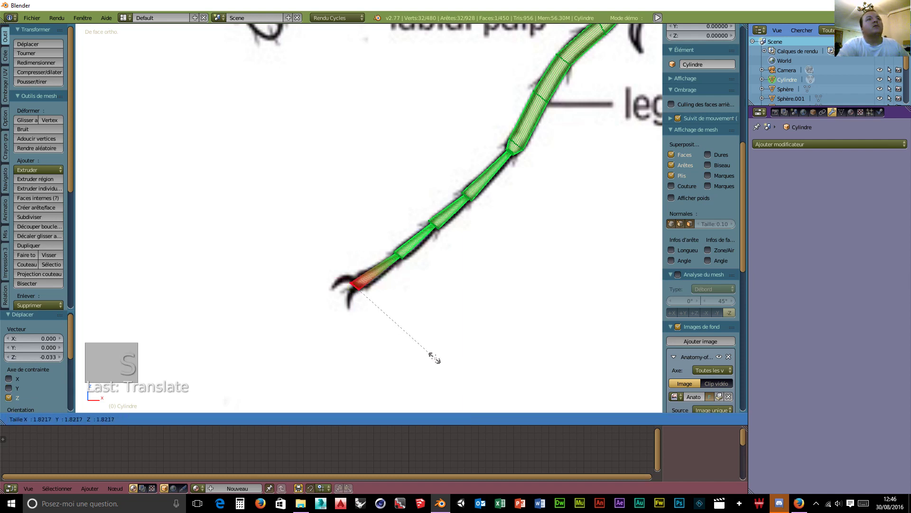
pyautogui.click(445, 366)
# Switch to Photos and examine the ant reference pictures for how the legs bend and attach to the body
pyautogui.scroll(-4, 651, 138)
pyautogui.moveTo(566, 158); pyautogui.dragTo(356, 313, button='middle')
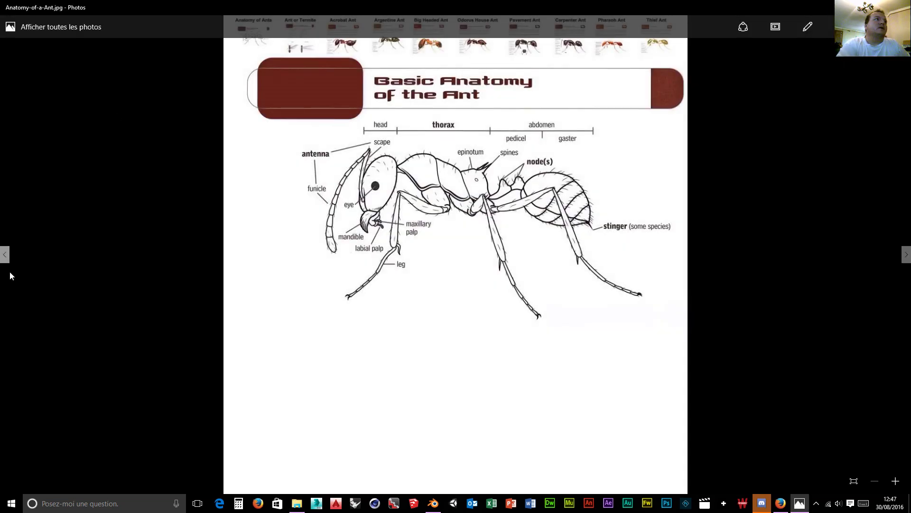
pyautogui.click(4, 254)
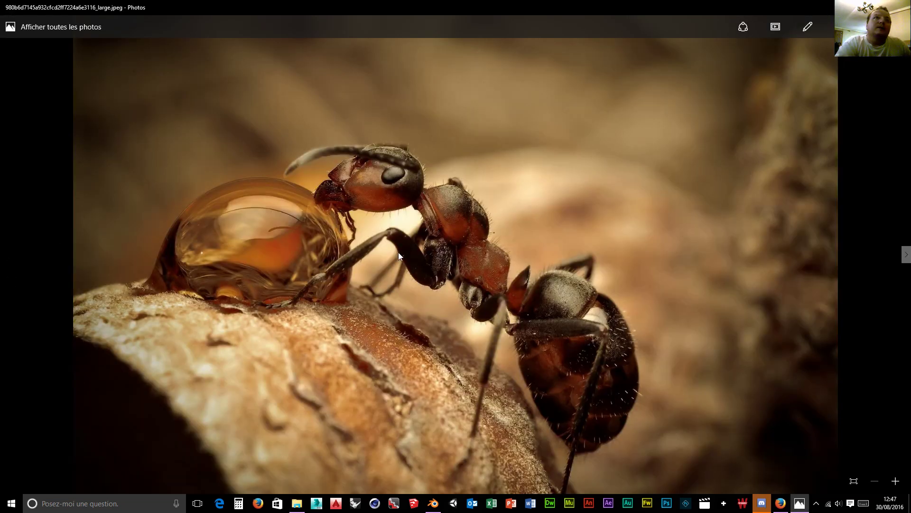
pyautogui.click(905, 256)
pyautogui.click(906, 257)
pyautogui.click(905, 256)
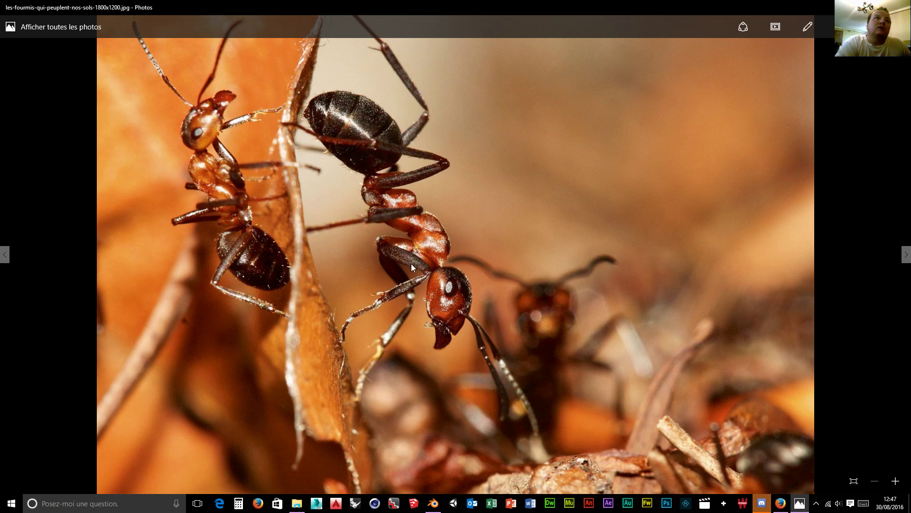
pyautogui.click(907, 254)
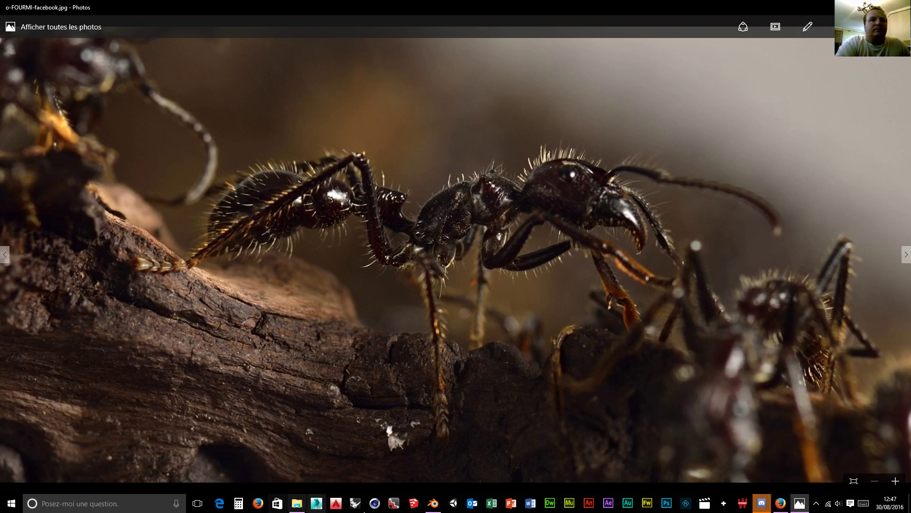
# Switch back to Blender and open the list of interaction modes for the cylinder
pyautogui.click(433, 503)
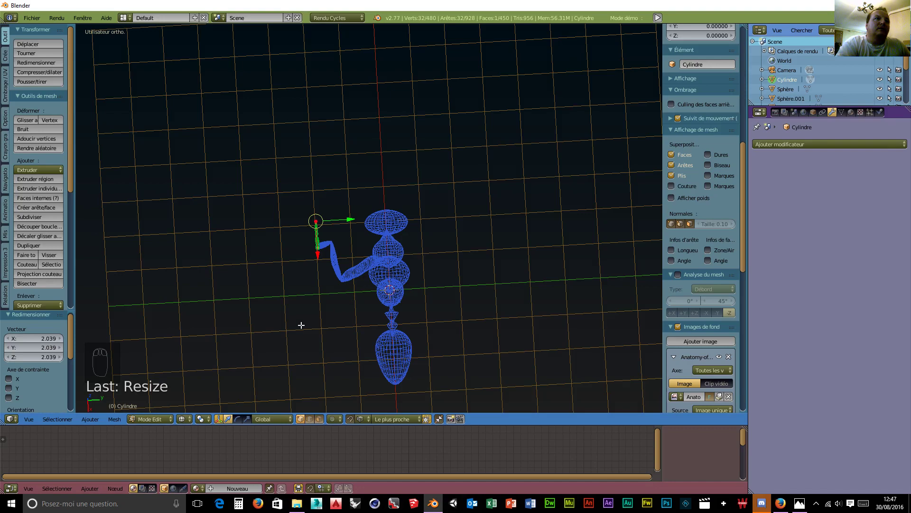
pyautogui.click(150, 418)
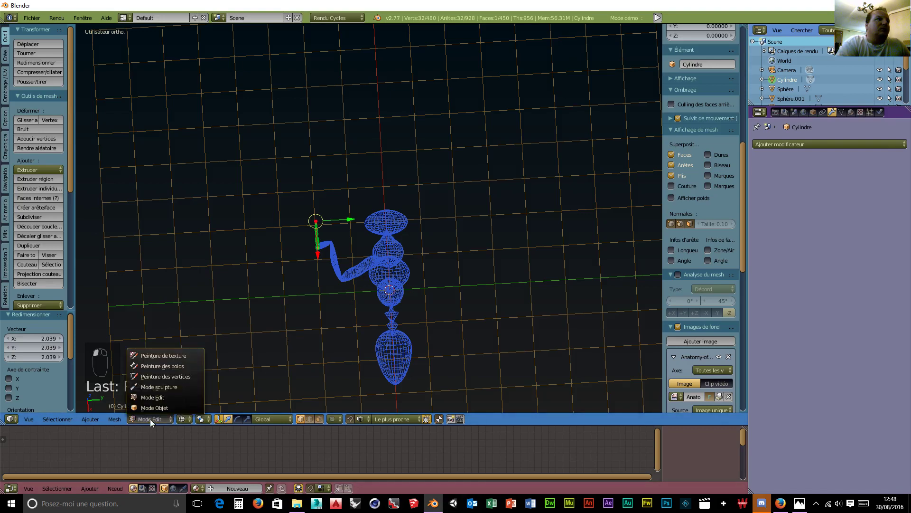
# Return to Object Mode and scale down the ant leg's uppermost segment along the global Y axis to about 0.91 long
pyautogui.click(142, 409)
pyautogui.moveTo(302, 338); pyautogui.dragTo(452, 303, button='middle')
pyautogui.rightClick(432, 163)
pyautogui.moveTo(485, 244); pyautogui.dragTo(418, 259, button='middle')
pyautogui.scroll(15, 697, 156)
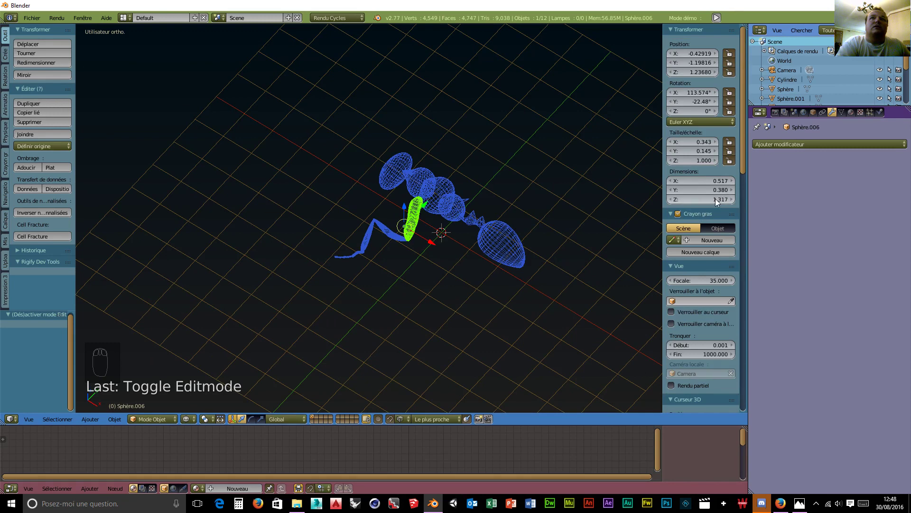
pyautogui.moveTo(310, 286); pyautogui.dragTo(367, 231, button='middle')
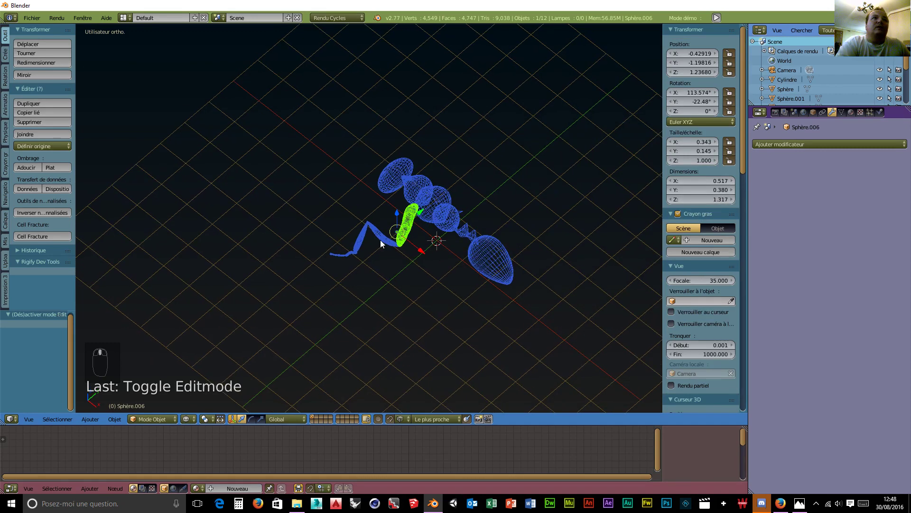
pyautogui.rightClick(382, 238)
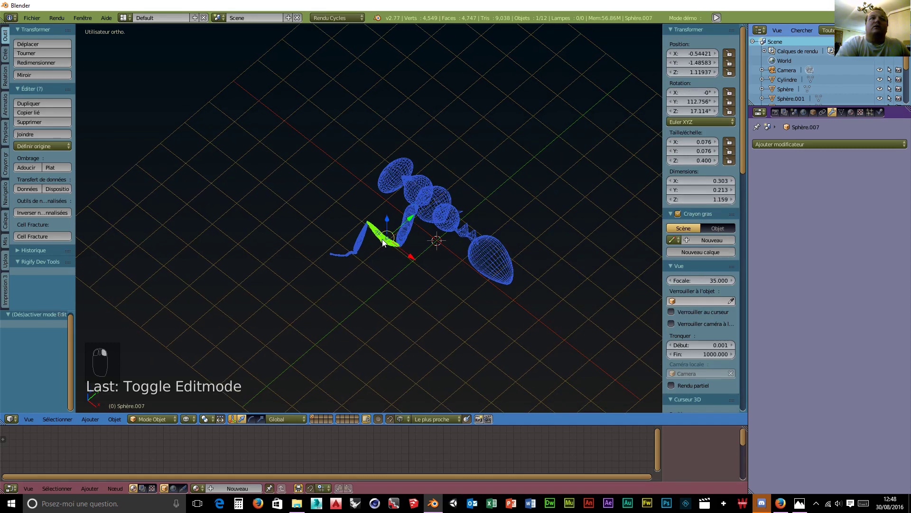
pyautogui.rightClick(408, 229)
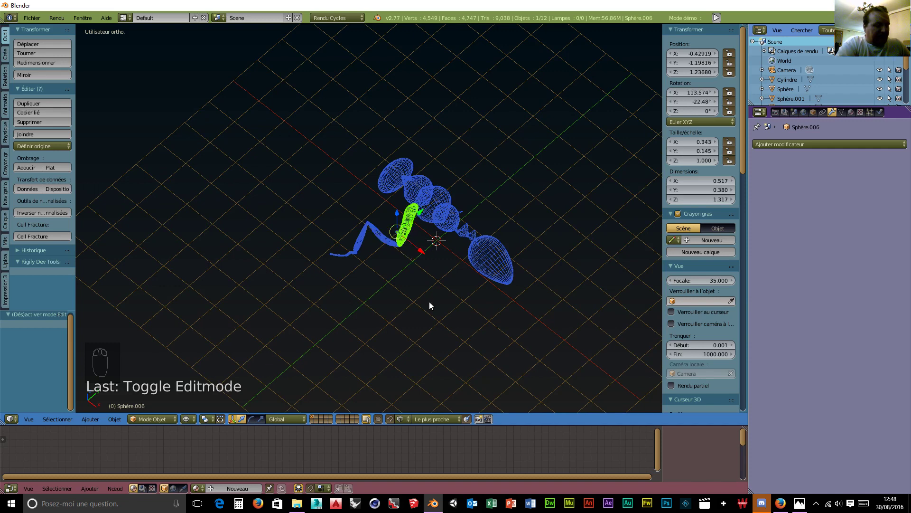
pyautogui.press('s')
pyautogui.press('y')
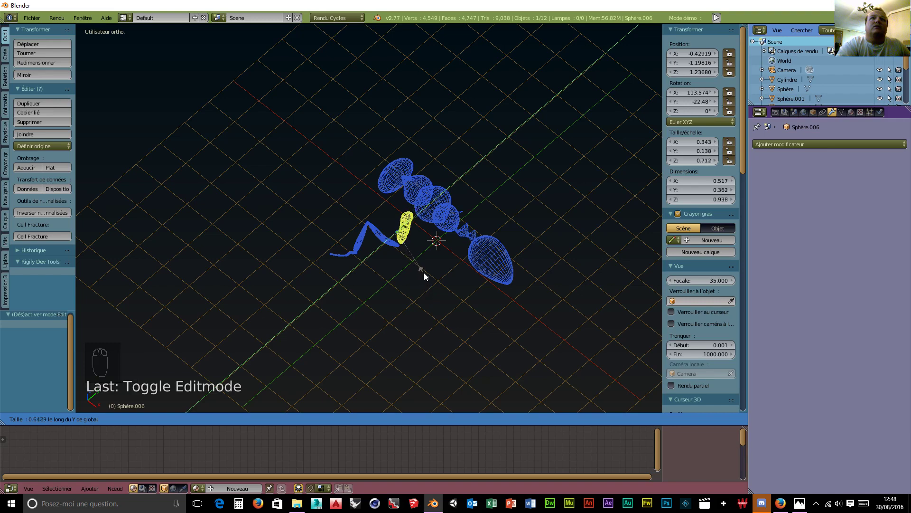
pyautogui.click(424, 271)
# Move the uppermost leg segment against the thorax, to about Y -0.87 and Z 1.34
pyautogui.moveTo(422, 285); pyautogui.dragTo(384, 141, button='middle')
pyautogui.scroll(3, 356, 201)
pyautogui.moveTo(463, 99); pyautogui.dragTo(447, 94)
pyautogui.moveTo(448, 94); pyautogui.dragTo(358, 121, button='middle')
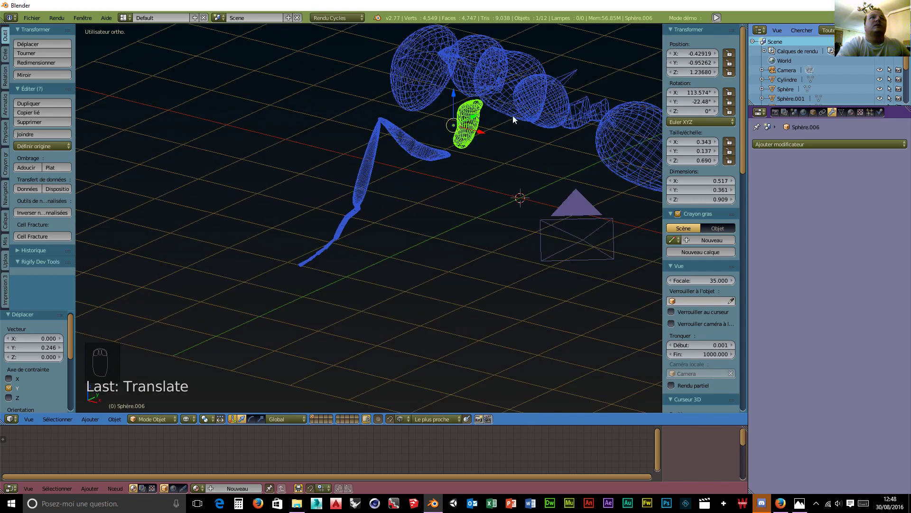
pyautogui.moveTo(474, 121); pyautogui.dragTo(454, 87)
pyautogui.moveTo(455, 86); pyautogui.dragTo(522, 140, button='middle')
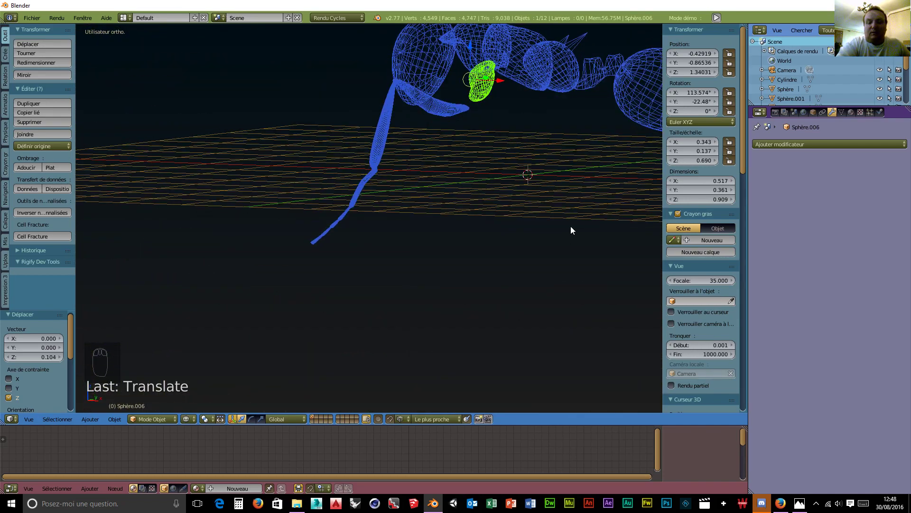
# In the front view, rotate the uppermost leg segment by about 10.3° around the global X axis
pyautogui.press('KP_1')
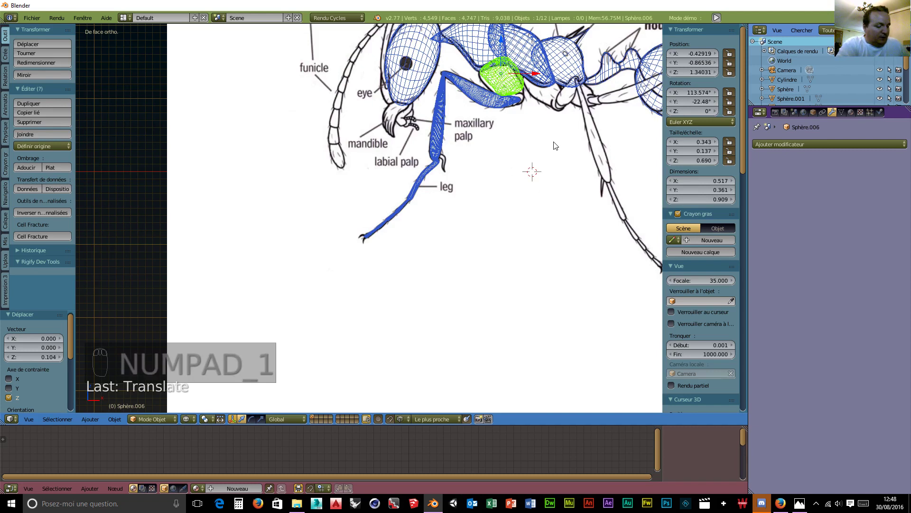
pyautogui.press('r')
pyautogui.press('x')
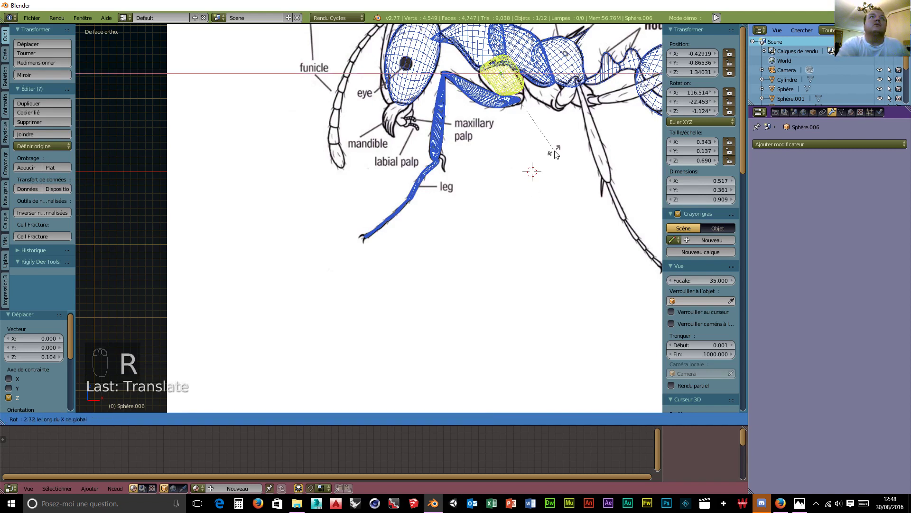
pyautogui.click(557, 189)
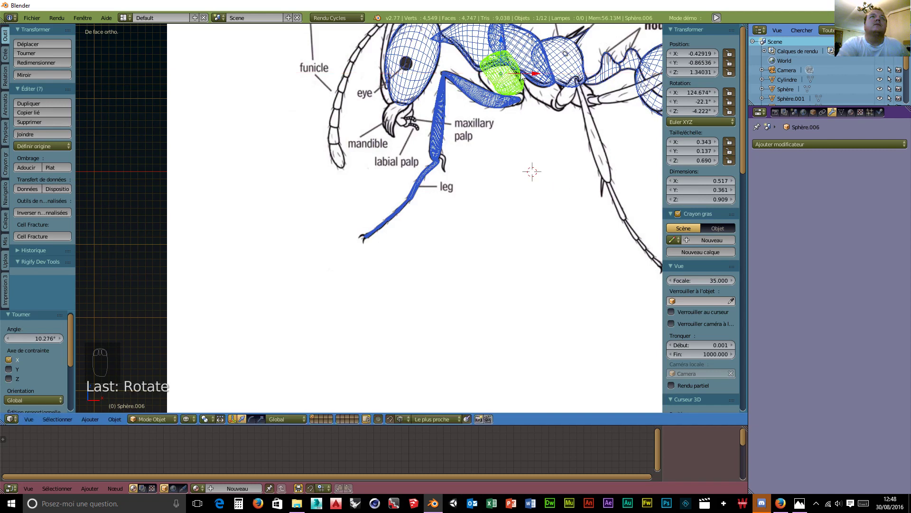
# Lower the uppermost leg segment to about Z 1.21, matching it to the reference drawing
pyautogui.moveTo(503, 42); pyautogui.dragTo(502, 51)
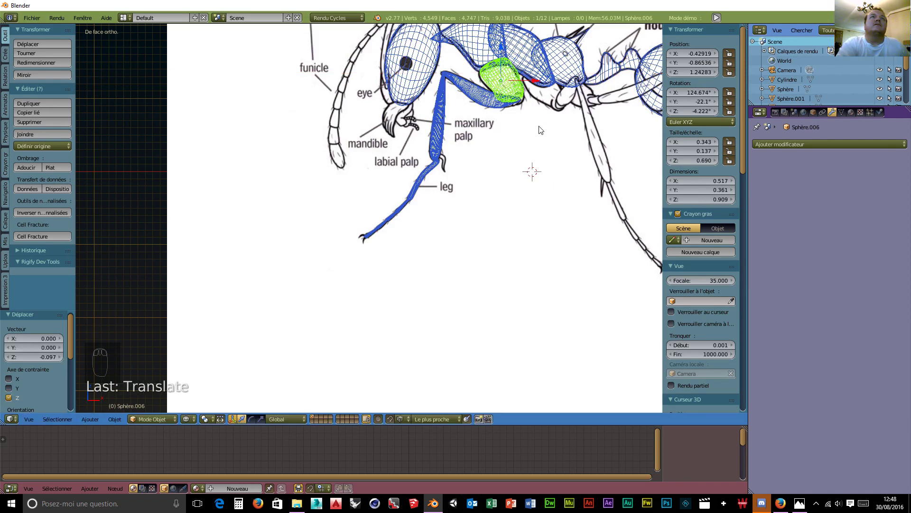
pyautogui.scroll(1, 534, 129)
pyautogui.keyDown('shift'); pyautogui.moveTo(570, 101); pyautogui.dragTo(417, 238, button='middle'); pyautogui.keyUp('shift')
pyautogui.scroll(2, 418, 252)
pyautogui.scroll(2, 418, 252)
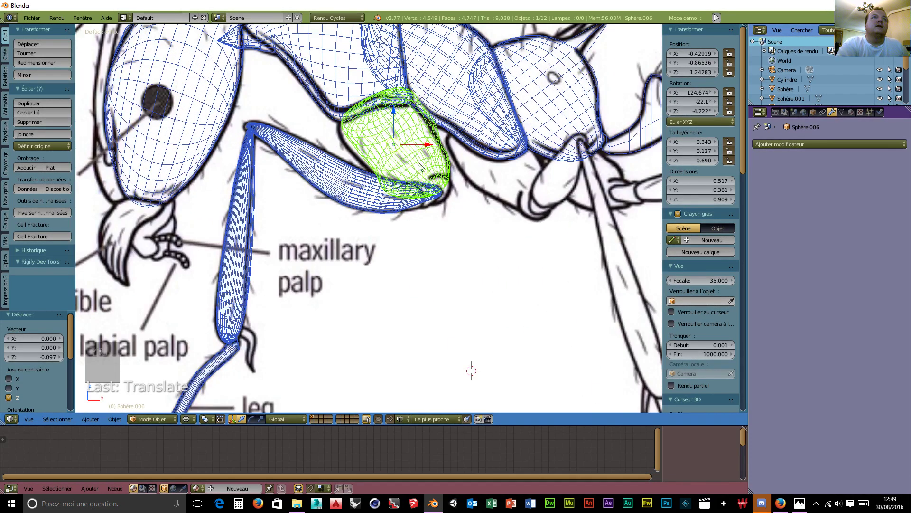
pyautogui.moveTo(397, 119); pyautogui.dragTo(394, 118)
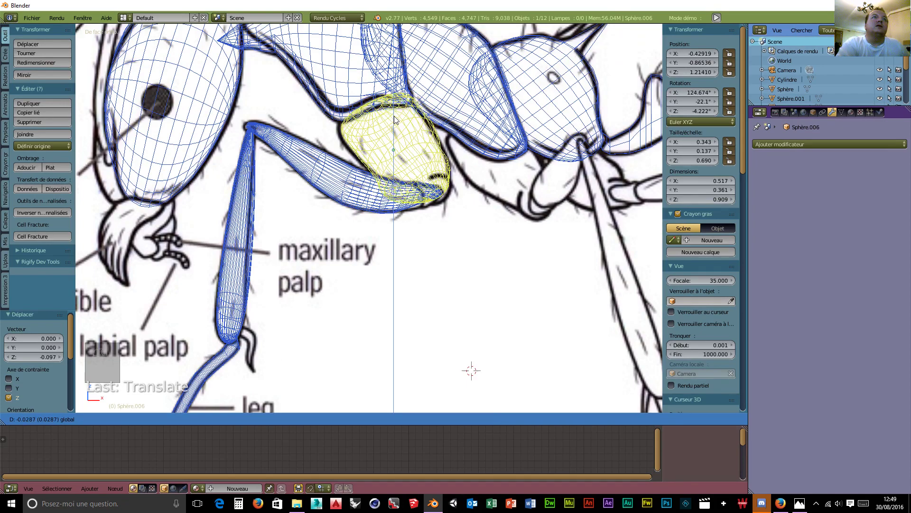
pyautogui.click(396, 118)
# Move the three lower leg parts together about 0.47 along Y toward the body, and select the long segment above the foot
pyautogui.moveTo(411, 265); pyautogui.dragTo(506, 305, button='middle')
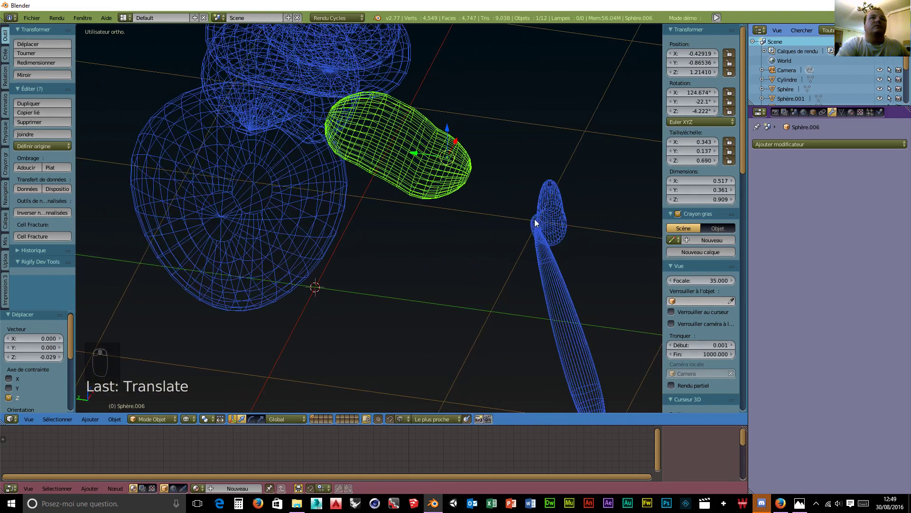
pyautogui.rightClick(558, 218)
pyautogui.scroll(-5, 557, 220)
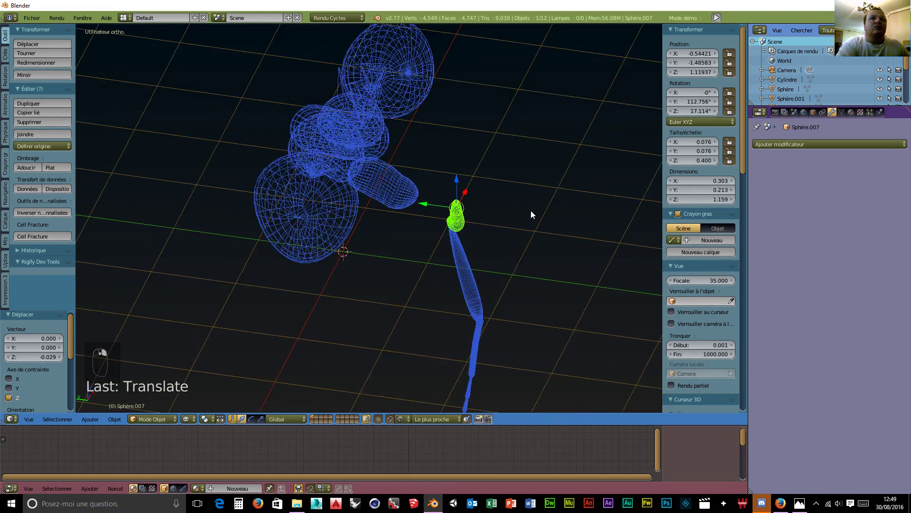
pyautogui.rightClick(457, 287)
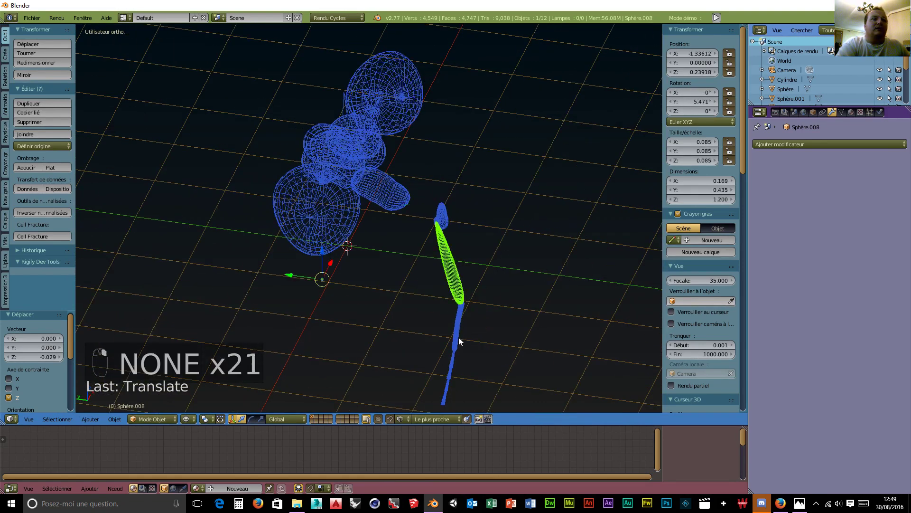
pyautogui.keyDown('shift'); pyautogui.rightClick(458, 337); pyautogui.keyUp('shift')
pyautogui.keyDown('shift'); pyautogui.rightClick(446, 221); pyautogui.keyUp('shift')
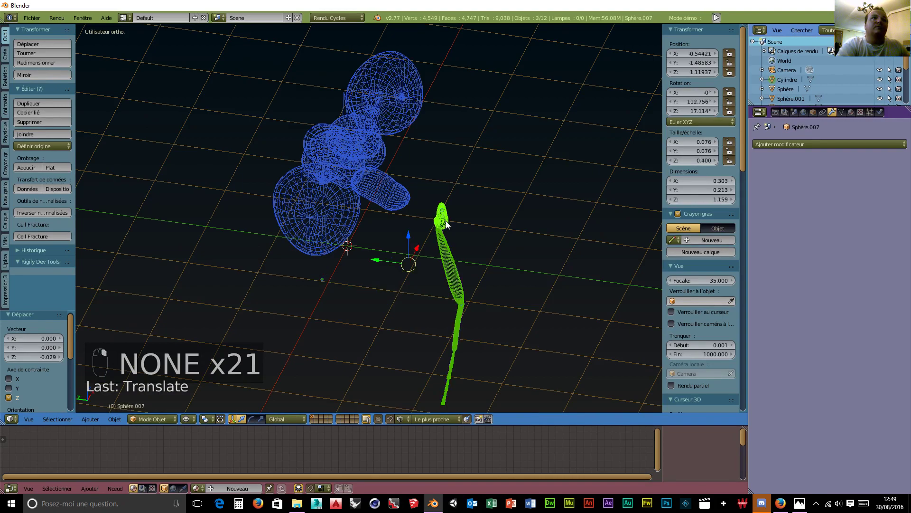
pyautogui.moveTo(378, 263); pyautogui.dragTo(346, 254)
pyautogui.moveTo(346, 254); pyautogui.dragTo(413, 239, button='middle')
pyautogui.rightClick(401, 236)
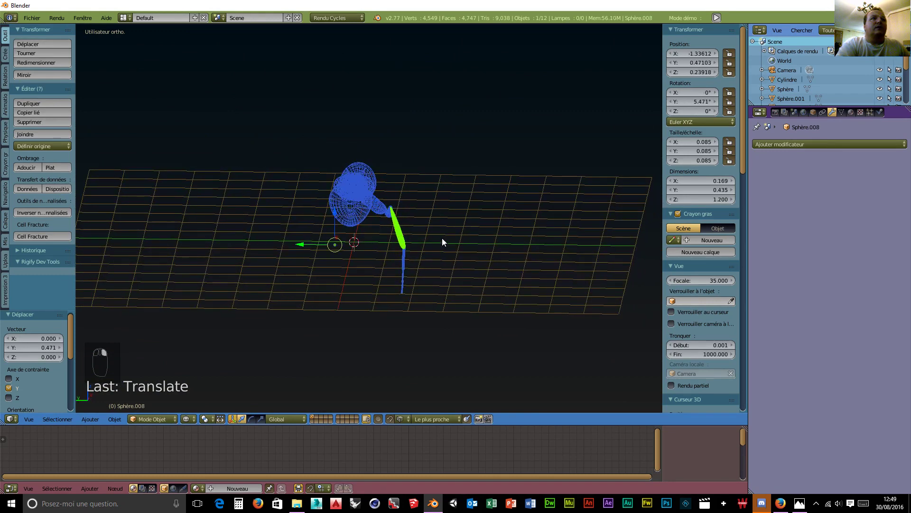
pyautogui.press('r')
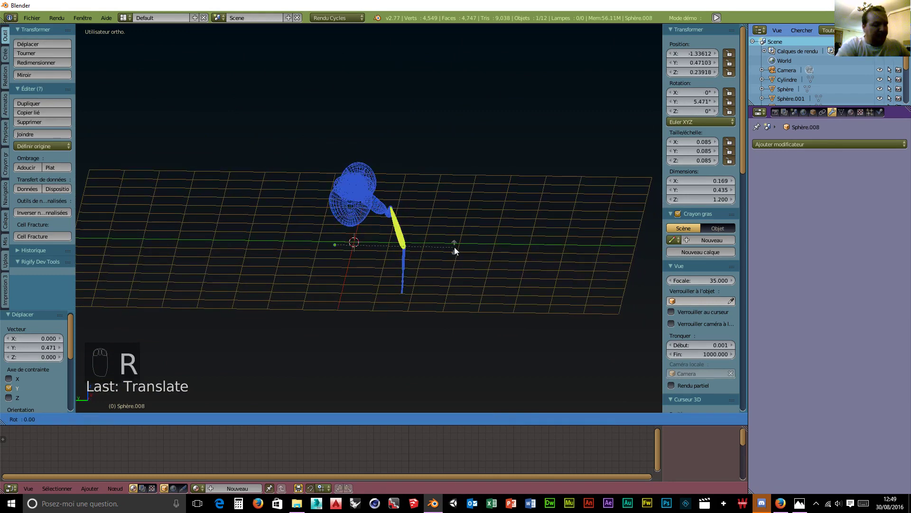
pyautogui.press('x')
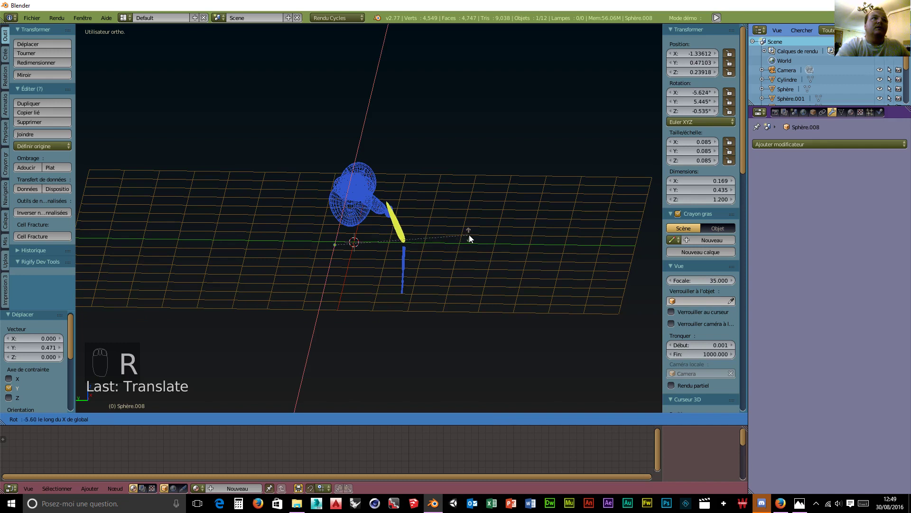
pyautogui.rightClick(470, 240)
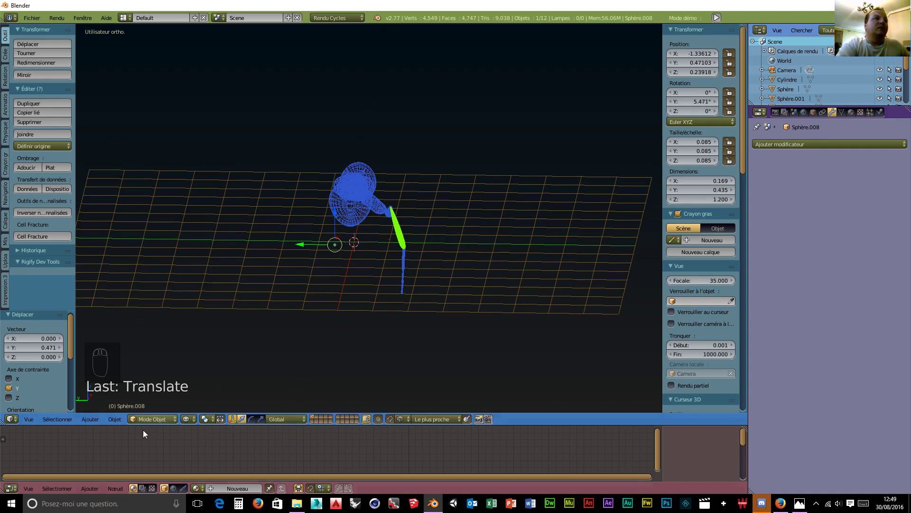
# Set the selected leg segment's origin to its geometry and rotate it around the global X axis to about -14.8°
pyautogui.click(114, 420)
pyautogui.moveTo(145, 376)
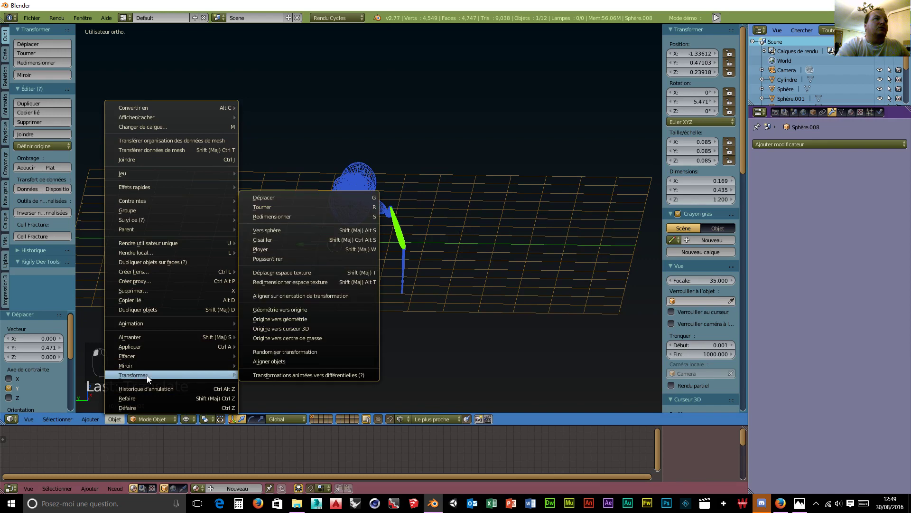
pyautogui.click(319, 318)
pyautogui.press('r')
pyautogui.press('x')
pyautogui.click(450, 254)
# Move the rotated leg segment along Y to about -1.56 and raise it to about Z 0.71 to rejoin the segment above
pyautogui.moveTo(448, 254); pyautogui.dragTo(353, 217, button='middle')
pyautogui.press('g')
pyautogui.press('y')
pyautogui.click(351, 256)
pyautogui.press('g')
pyautogui.press('z')
pyautogui.click(401, 247)
# Nudge the rotated leg segment about 0.02 along Y to refine its joint with the segment above
pyautogui.moveTo(401, 246); pyautogui.dragTo(306, 316, button='middle')
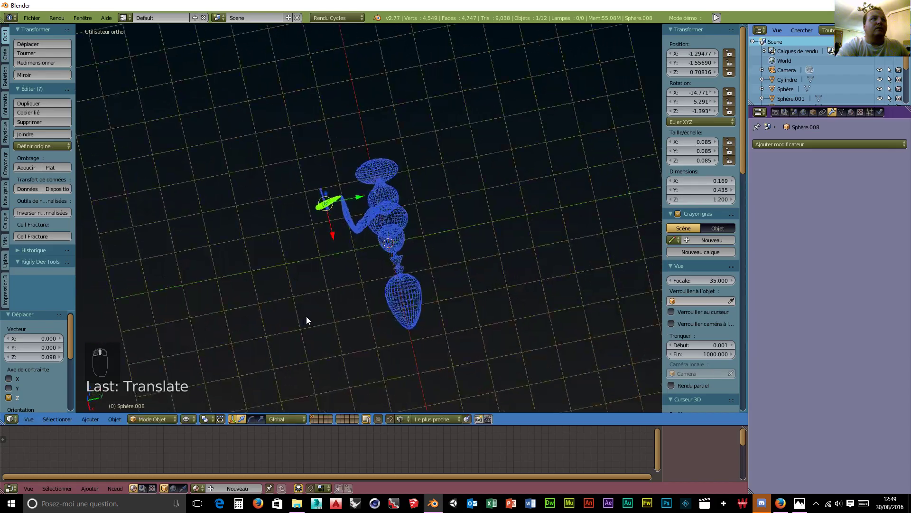
pyautogui.scroll(7, 343, 280)
pyautogui.moveTo(273, 271); pyautogui.dragTo(428, 205, button='middle')
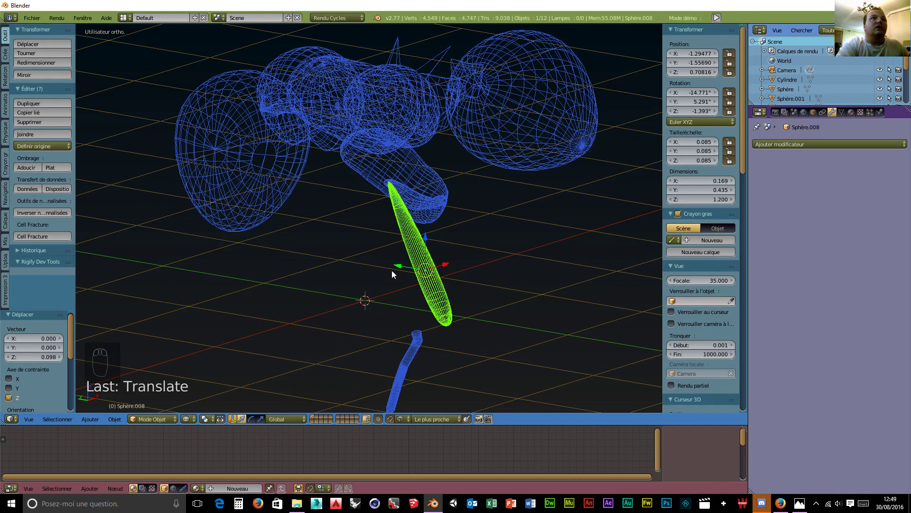
pyautogui.moveTo(400, 269); pyautogui.dragTo(397, 270)
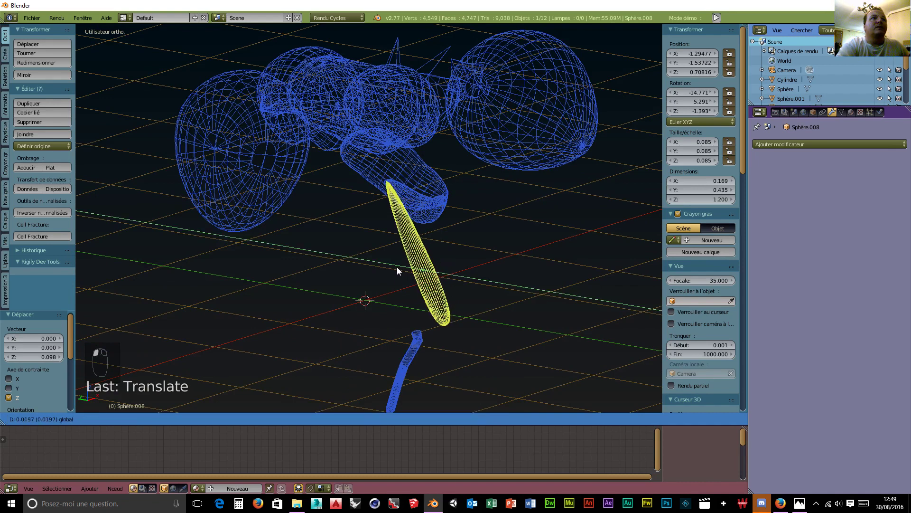
pyautogui.click(396, 267)
# Move the jointed foot cylinder to the long segment's lower end, at about X -1.36, Y -1.77, Z 0.32
pyautogui.rightClick(415, 345)
pyautogui.moveTo(438, 335); pyautogui.dragTo(435, 333)
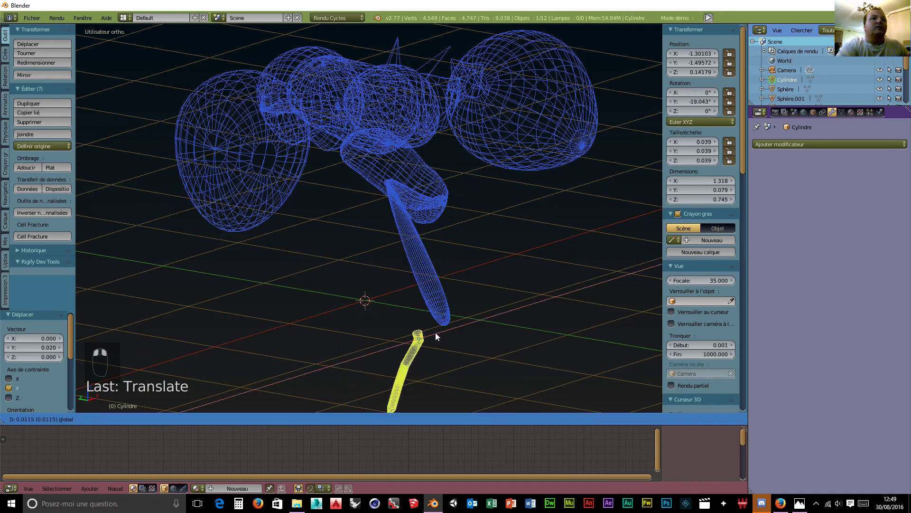
pyautogui.click(466, 342)
pyautogui.moveTo(469, 351); pyautogui.dragTo(321, 340, button='middle')
pyautogui.moveTo(327, 345); pyautogui.dragTo(251, 336)
pyautogui.moveTo(250, 336); pyautogui.dragTo(513, 301, button='middle')
pyautogui.moveTo(497, 269); pyautogui.dragTo(495, 247)
pyautogui.moveTo(460, 280); pyautogui.dragTo(483, 292)
# Fine-tune the foot cylinder's placement at the joint, lowering it to about Z 0.27 and shifting it 0.04 along X
pyautogui.moveTo(483, 291); pyautogui.dragTo(423, 312, button='middle')
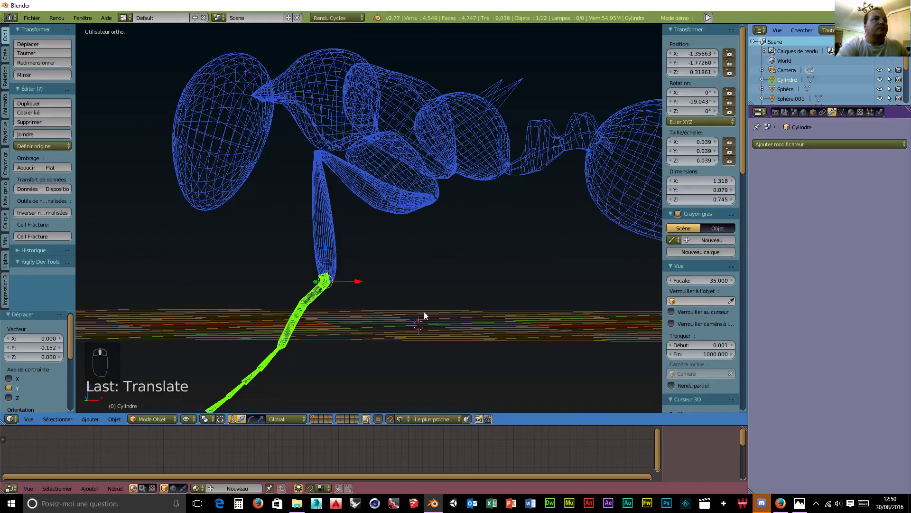
pyautogui.moveTo(325, 248); pyautogui.dragTo(328, 255)
pyautogui.moveTo(349, 287); pyautogui.dragTo(377, 301)
# Rotate the foot cylinder outward around the global X axis to about -21.8° and shift it -0.026 along Y
pyautogui.moveTo(378, 301); pyautogui.dragTo(474, 262, button='middle')
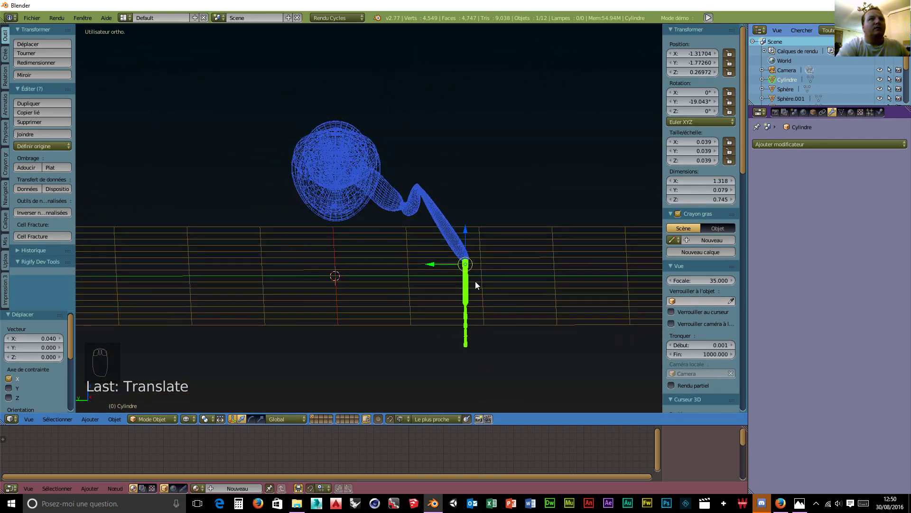
pyautogui.press('r')
pyautogui.press('x')
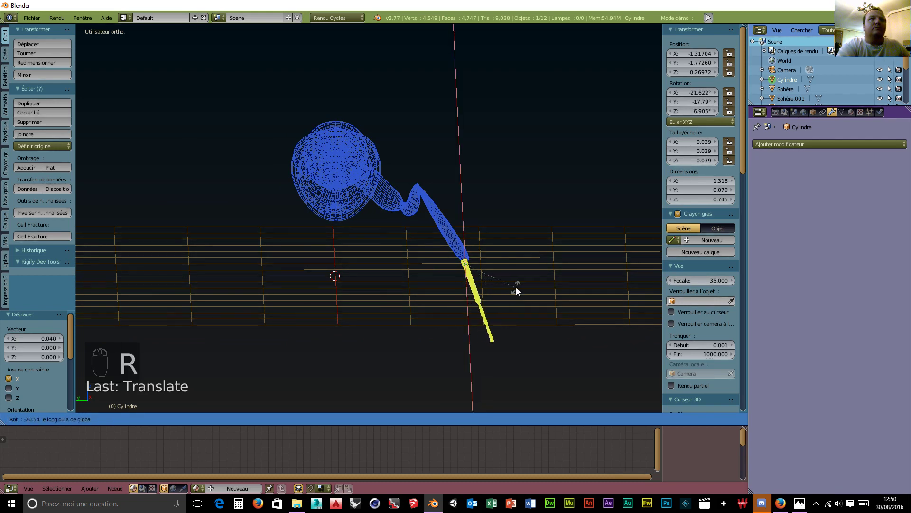
pyautogui.click(515, 287)
pyautogui.moveTo(430, 264); pyautogui.dragTo(432, 263)
# In the front view, scale the foot cylinder by about 1.088 and rotate it about -5.7° around Y to match the reference drawing
pyautogui.moveTo(432, 263); pyautogui.dragTo(381, 288, button='middle')
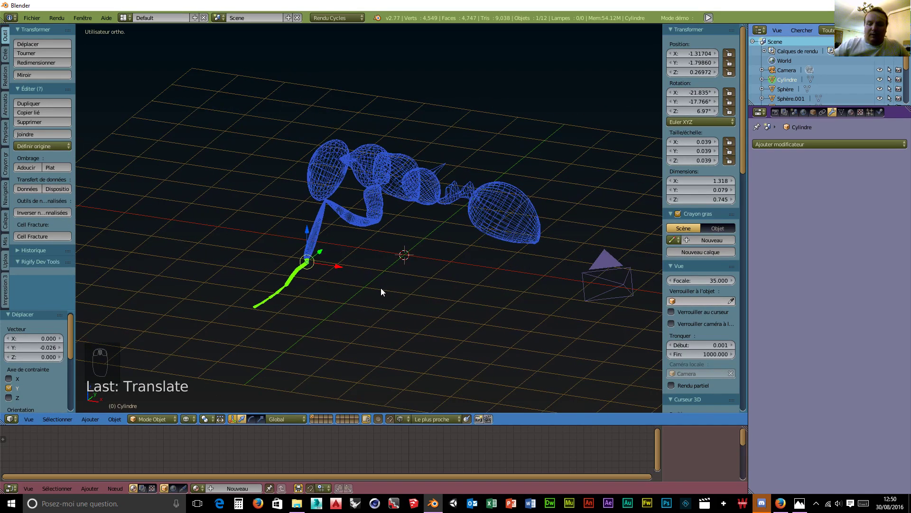
pyautogui.press('KP_1')
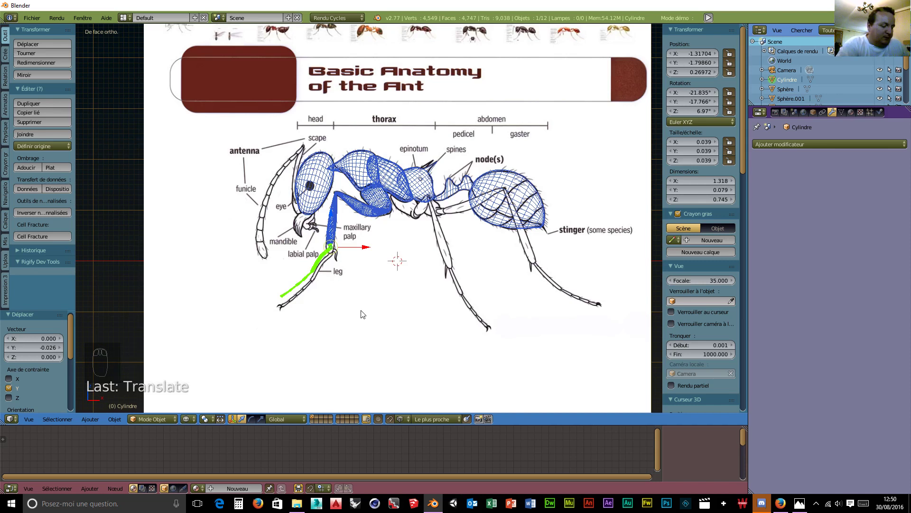
pyautogui.press('s')
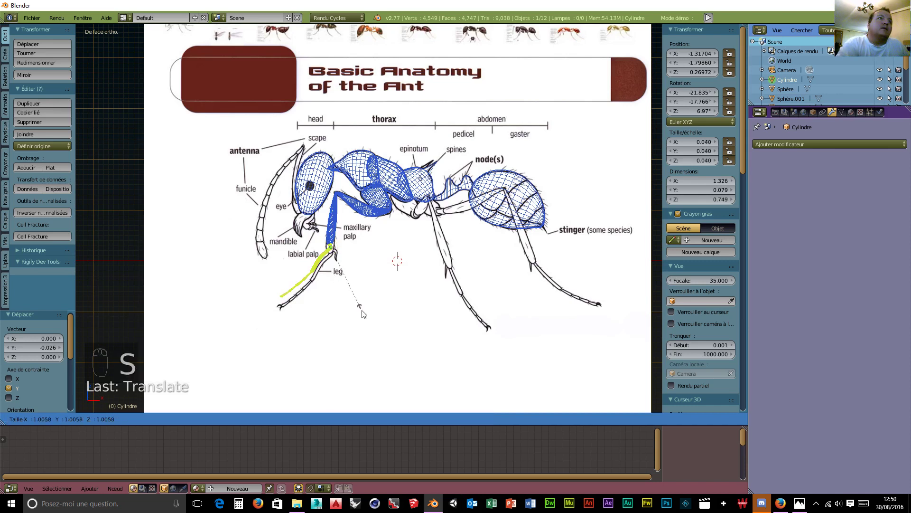
pyautogui.click(364, 318)
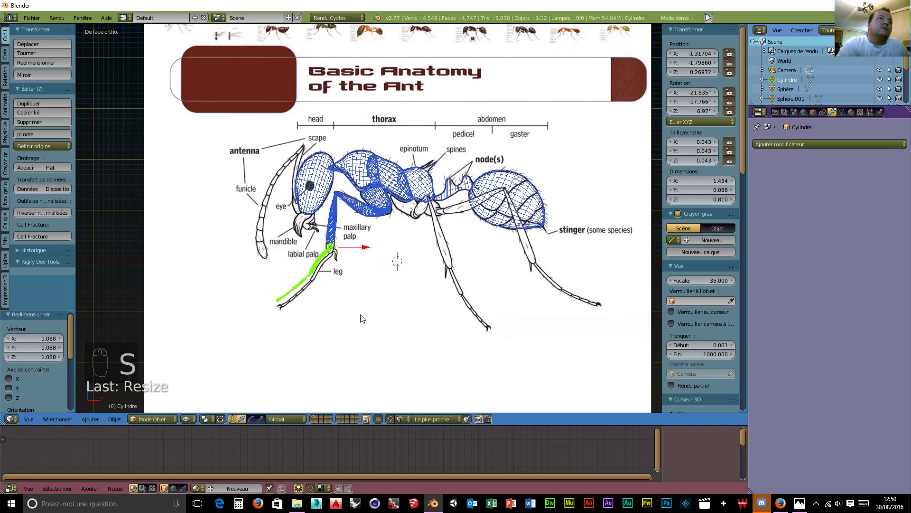
pyautogui.press('r')
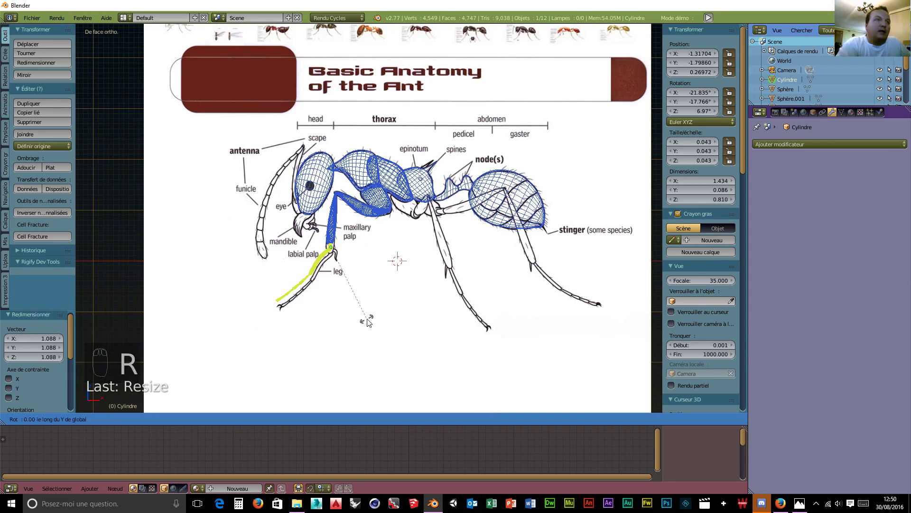
pyautogui.click(373, 316)
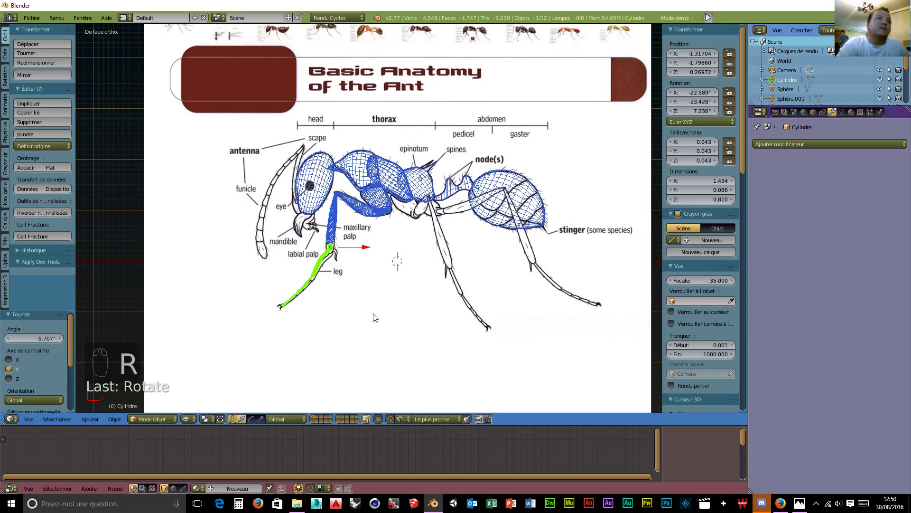
# Scale the front leg's long lower segment by about 1.162 and move it to about X -1.25, Z 0.55
pyautogui.rightClick(334, 236)
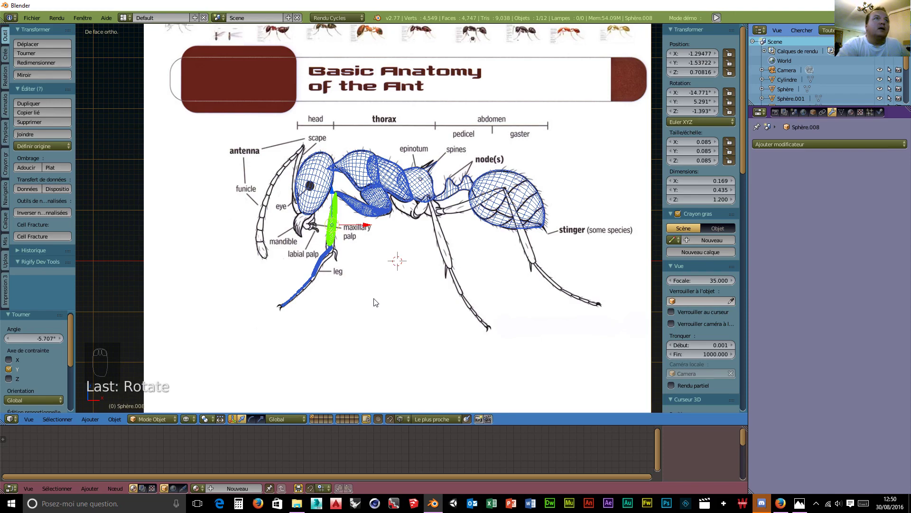
pyautogui.press('s')
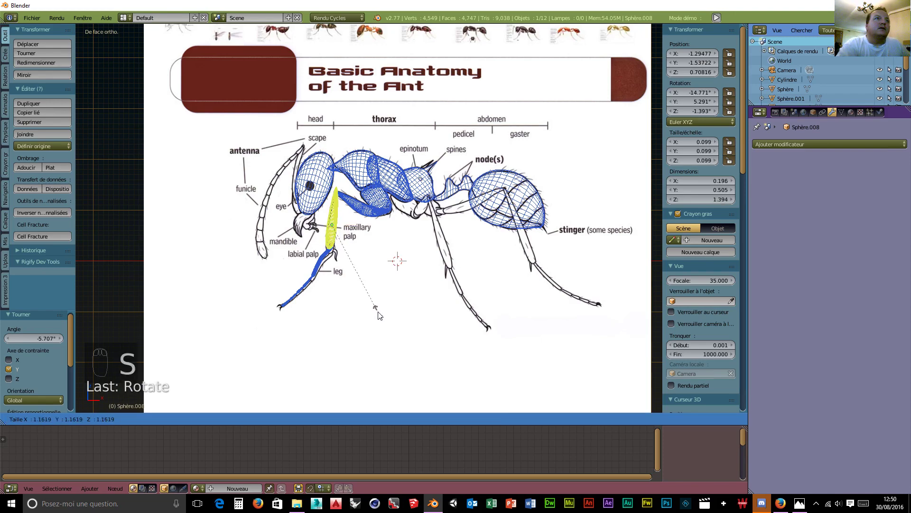
pyautogui.click(378, 314)
pyautogui.moveTo(369, 319); pyautogui.dragTo(425, 245, button='middle')
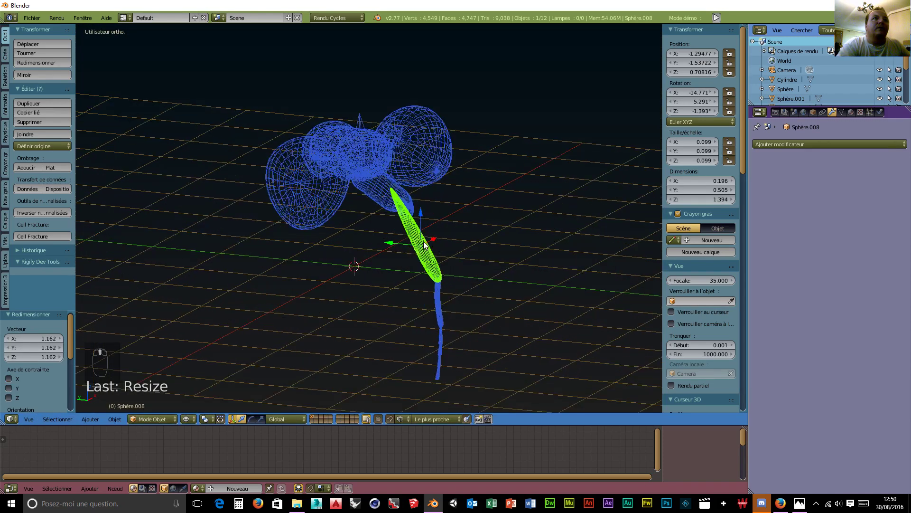
pyautogui.moveTo(421, 219); pyautogui.dragTo(420, 212)
pyautogui.moveTo(472, 248); pyautogui.dragTo(273, 246, button='middle')
pyautogui.moveTo(298, 241); pyautogui.dragTo(295, 251)
pyautogui.moveTo(342, 279); pyautogui.dragTo(332, 238, button='middle')
pyautogui.moveTo(328, 236); pyautogui.dragTo(330, 241)
pyautogui.moveTo(331, 241); pyautogui.dragTo(291, 342, button='middle')
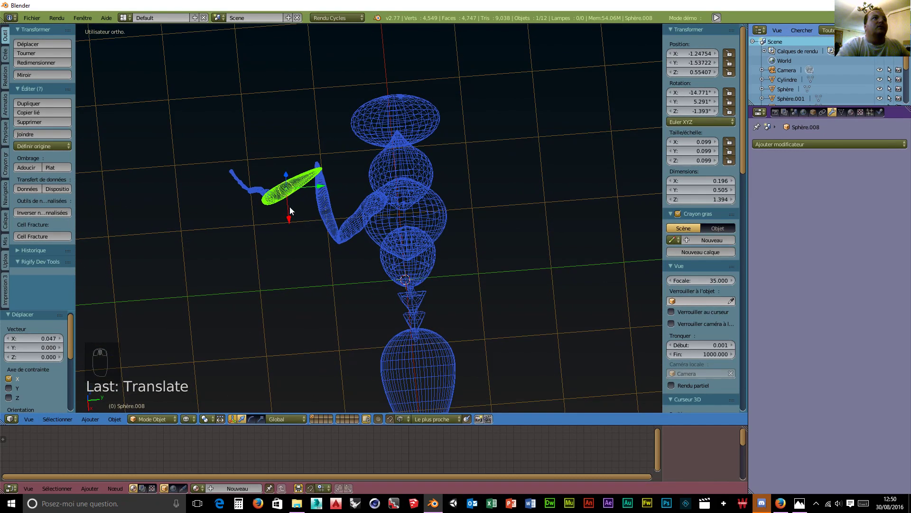
# Shift the long lower segment to about X -1.31, Y -1.63 to align it with the upper segment's tip
pyautogui.moveTo(284, 224); pyautogui.dragTo(288, 218)
pyautogui.moveTo(323, 184); pyautogui.dragTo(321, 206)
pyautogui.moveTo(320, 206); pyautogui.dragTo(388, 252, button='middle')
pyautogui.moveTo(389, 254); pyautogui.dragTo(402, 252)
pyautogui.scroll(5, 408, 244)
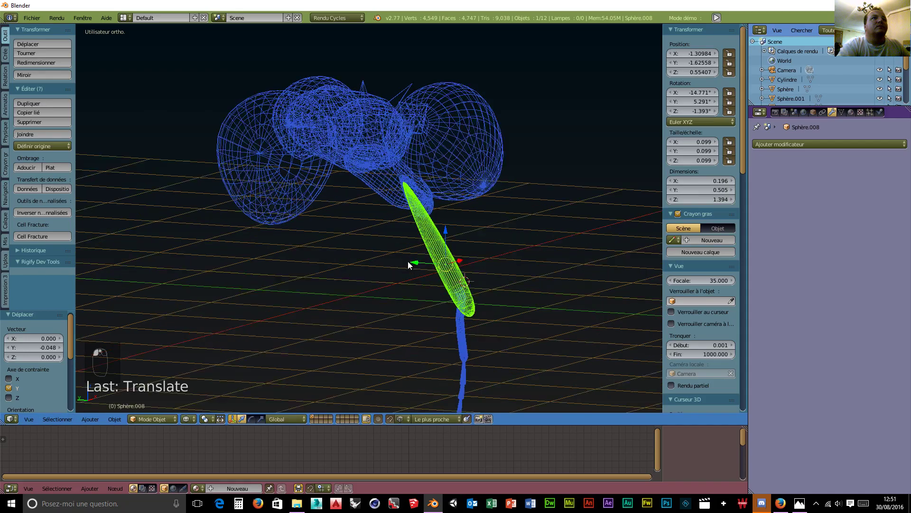
# Raise the long lower segment slightly to meet the knee joint and shift it 0.018 along Y
pyautogui.moveTo(412, 241); pyautogui.dragTo(204, 247, button='middle')
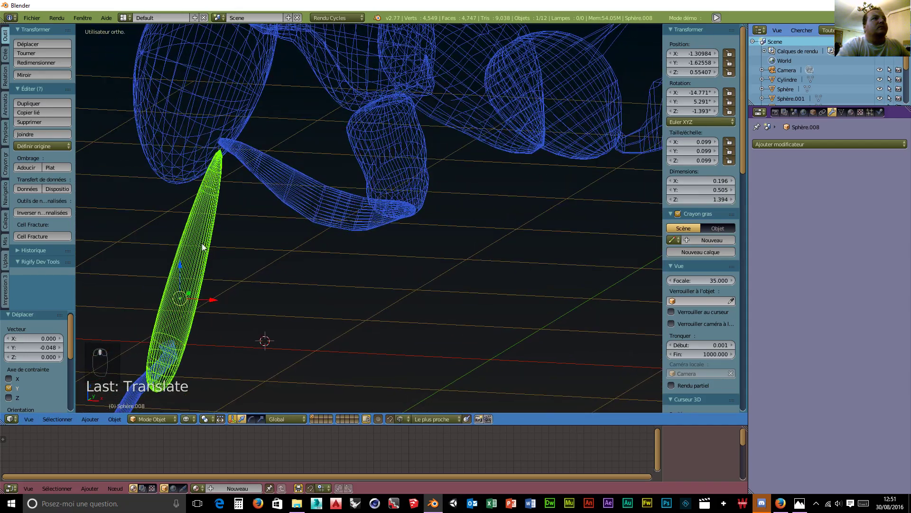
pyautogui.moveTo(179, 265); pyautogui.dragTo(179, 259)
pyautogui.moveTo(179, 259); pyautogui.dragTo(418, 216, button='middle')
pyautogui.moveTo(599, 276); pyautogui.dragTo(591, 260)
pyautogui.moveTo(591, 260); pyautogui.dragTo(323, 337, button='middle')
# Move the jointed foot cylinder to the long segment's lower end, at about X -1.335, Y -1.915, Z 0.118
pyautogui.rightClick(252, 249)
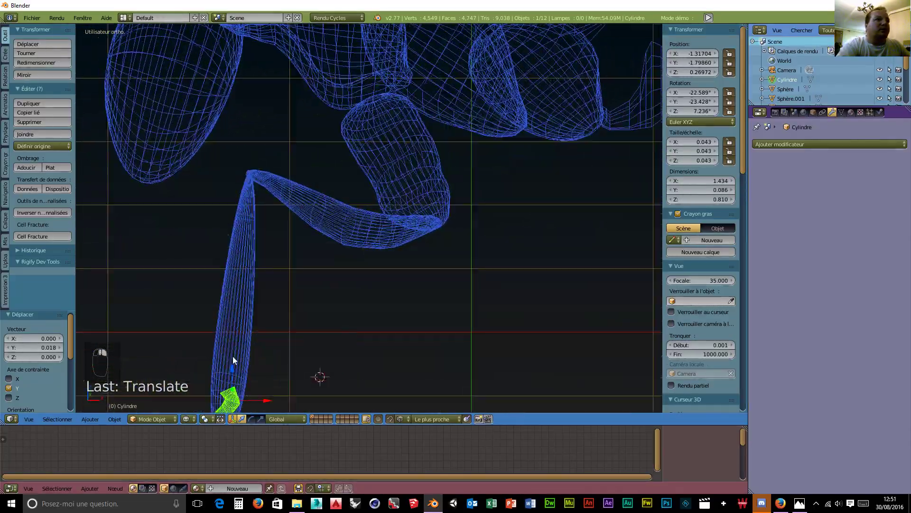
pyautogui.moveTo(232, 367); pyautogui.dragTo(229, 389)
pyautogui.moveTo(293, 350); pyautogui.dragTo(341, 251, button='middle')
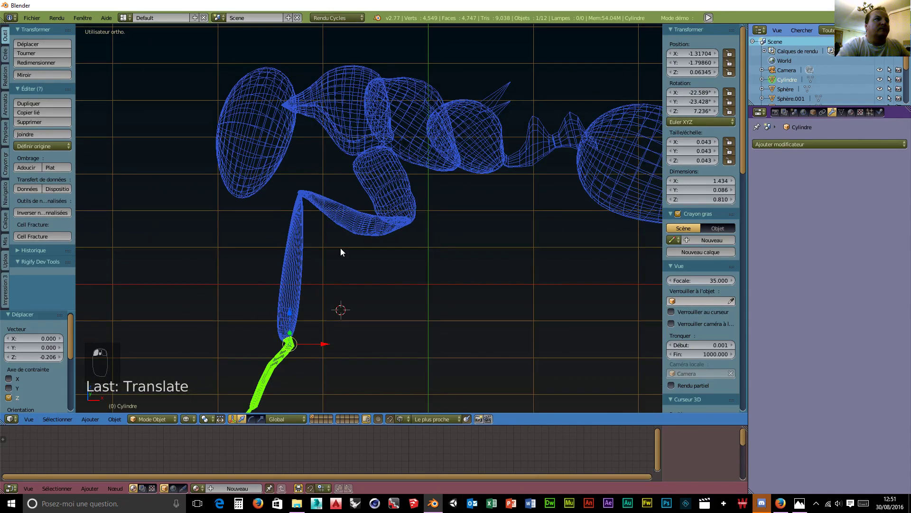
pyautogui.moveTo(321, 344); pyautogui.dragTo(315, 343)
pyautogui.moveTo(315, 342); pyautogui.dragTo(482, 321, button='middle')
pyautogui.moveTo(491, 302); pyautogui.dragTo(500, 301)
pyautogui.moveTo(500, 301); pyautogui.dragTo(211, 320, button='middle')
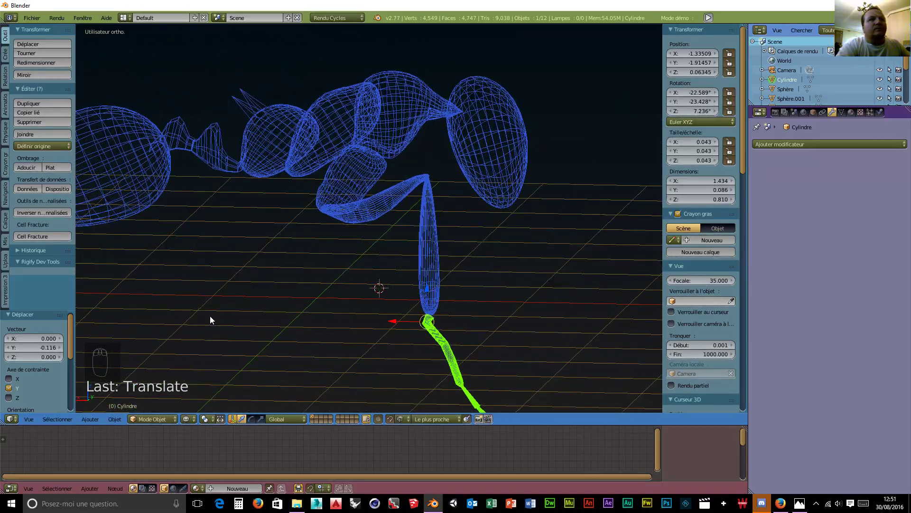
pyautogui.moveTo(426, 294); pyautogui.dragTo(426, 287)
pyautogui.moveTo(460, 309); pyautogui.dragTo(436, 338, button='middle')
pyautogui.scroll(-5, 331, 299)
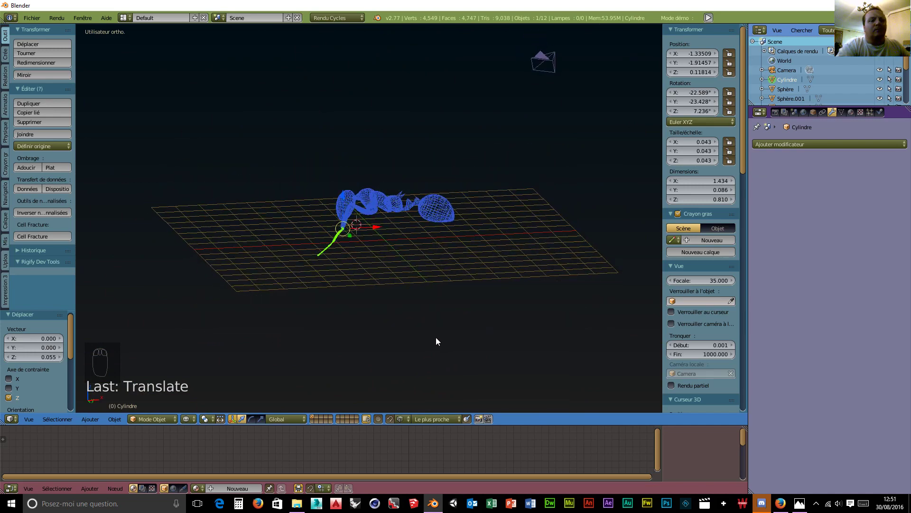
# In the orthographic front view, duplicate the leg segment attached to the thorax and move the copy 0.559 along X and -0.091 along Z
pyautogui.press('KP_5')
pyautogui.moveTo(426, 279); pyautogui.dragTo(455, 252, button='middle')
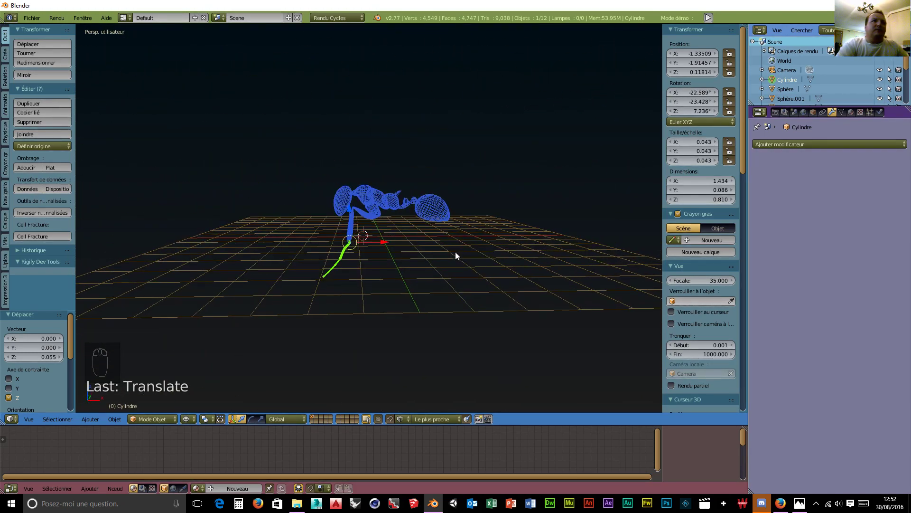
pyautogui.press('KP_1')
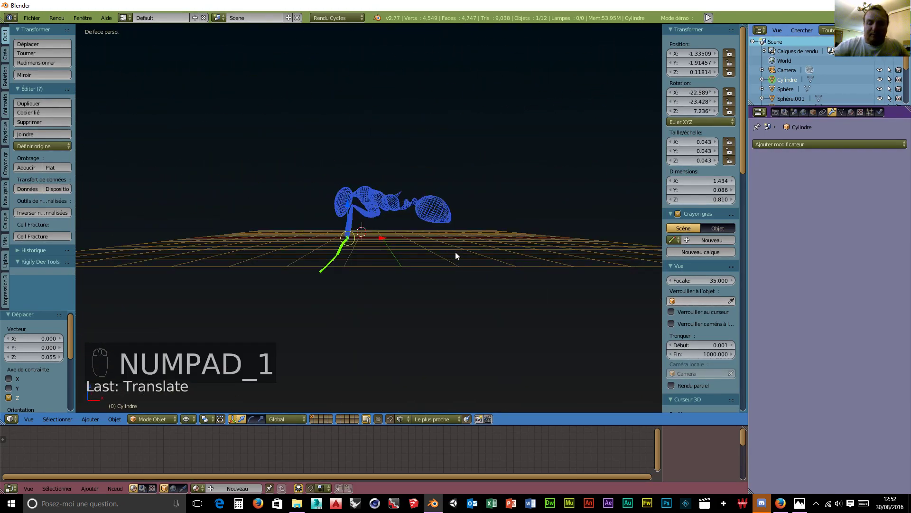
pyautogui.press('KP_5')
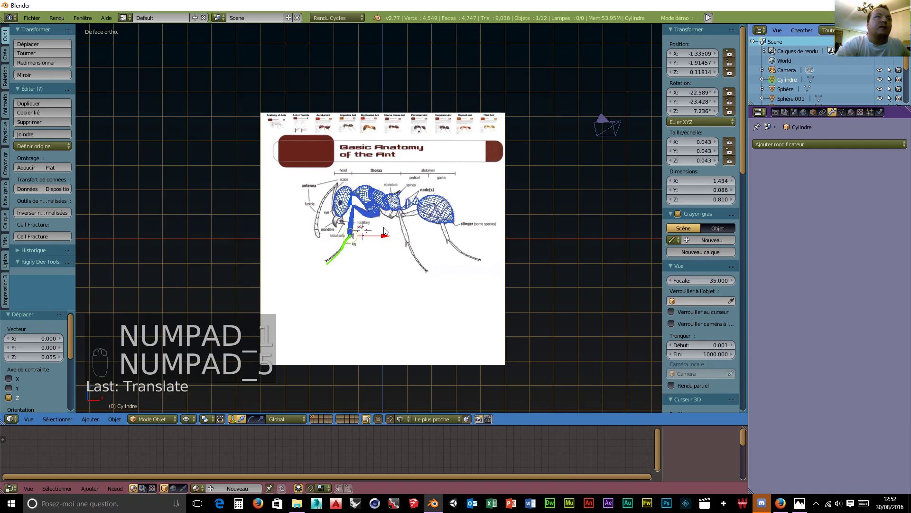
pyautogui.scroll(5, 384, 227)
pyautogui.rightClick(387, 191)
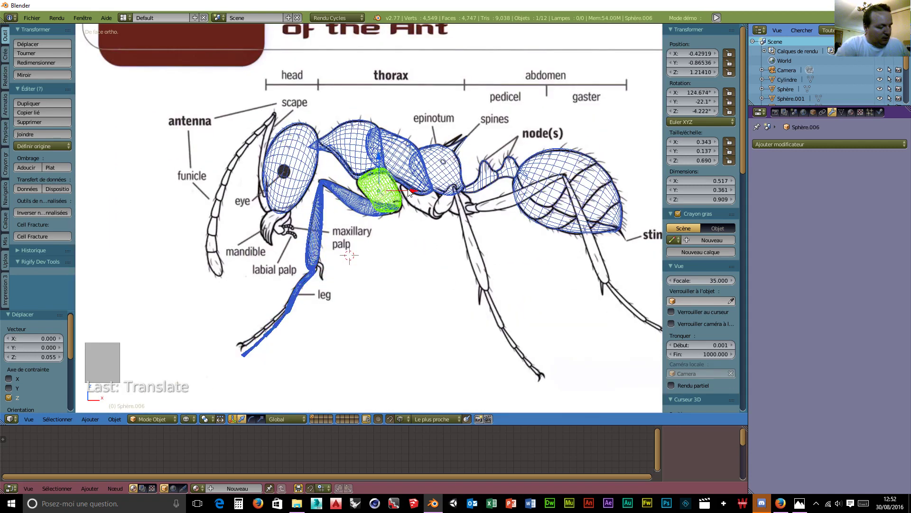
pyautogui.hotkey('shift', 'd')
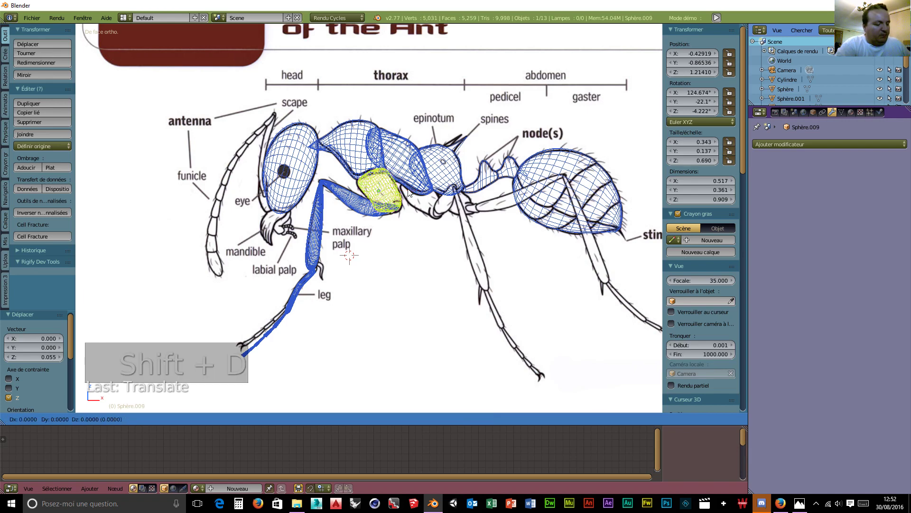
pyautogui.press('x')
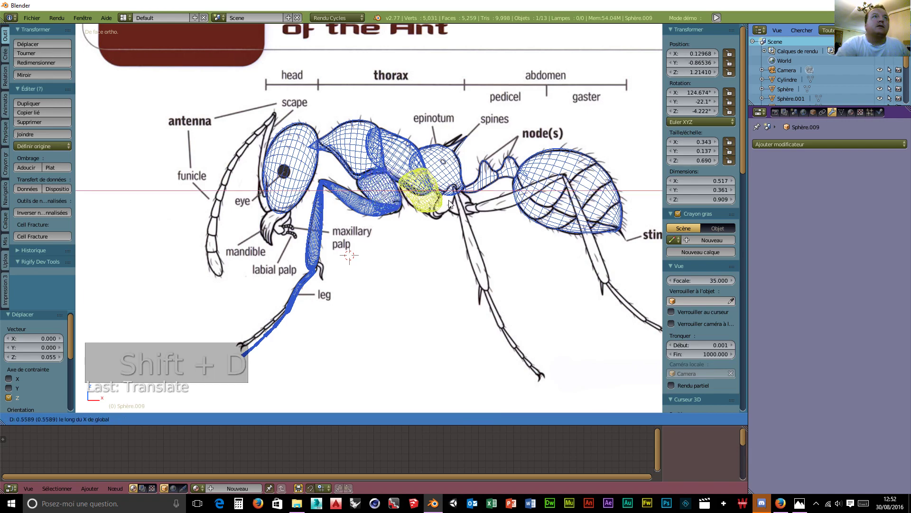
pyautogui.click(450, 204)
pyautogui.moveTo(422, 164); pyautogui.dragTo(425, 171)
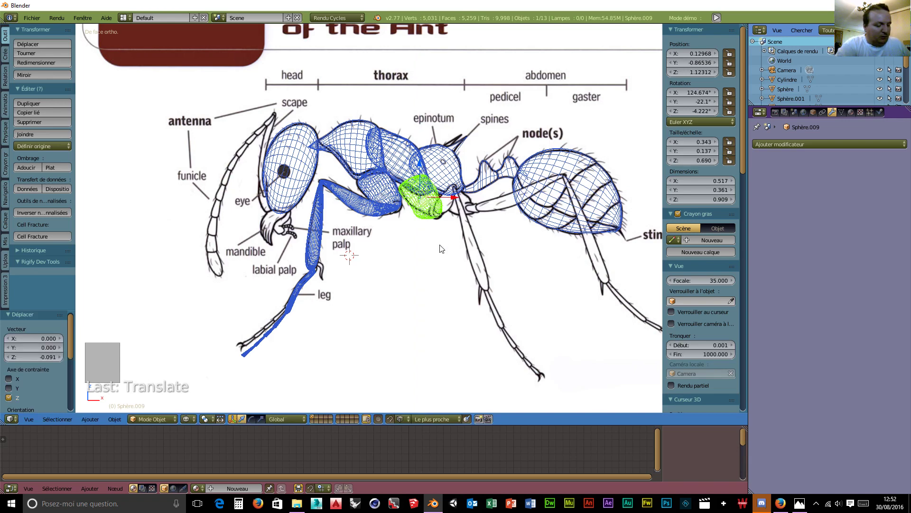
# Rotate the duplicated hip segment to about -36.2° in Y and position it under the rear thorax at about X 0.155, Z 1.186
pyautogui.press('r')
pyautogui.click(451, 243)
pyautogui.press('g')
pyautogui.press('x')
pyautogui.click(457, 198)
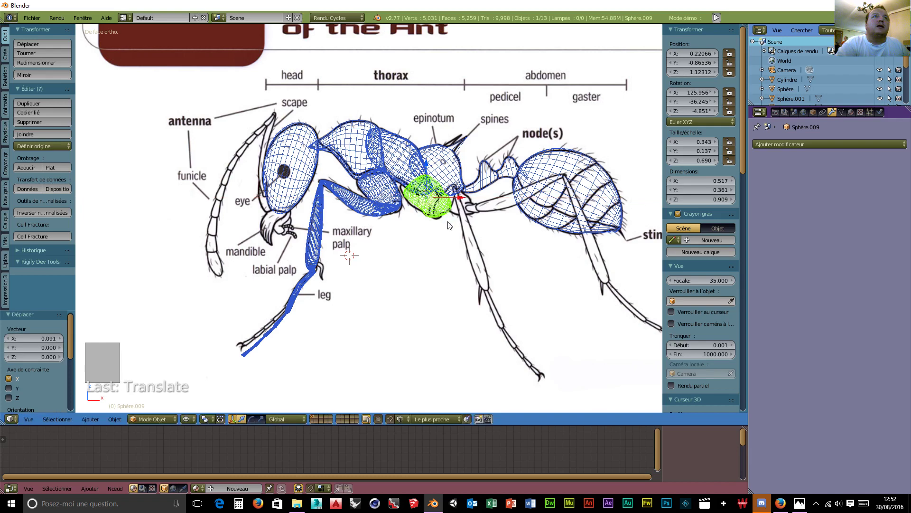
pyautogui.scroll(5, 451, 221)
pyautogui.moveTo(485, 153); pyautogui.dragTo(511, 172)
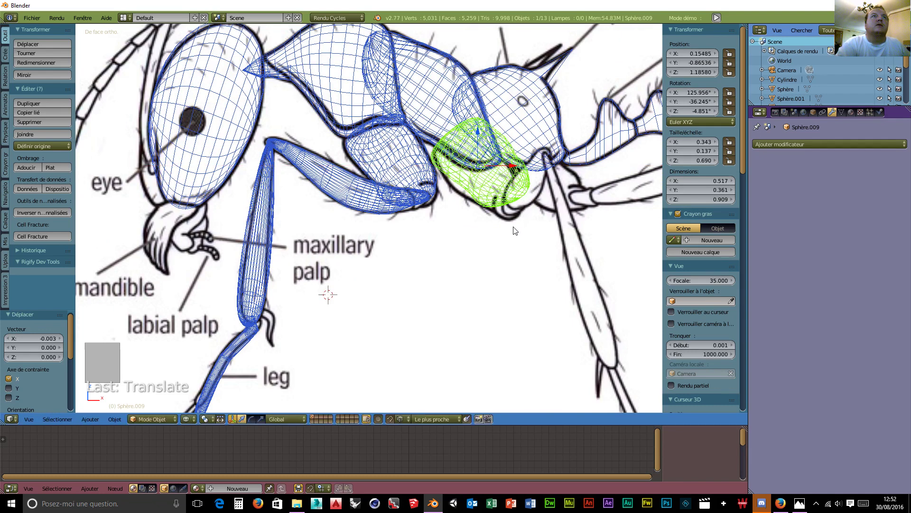
pyautogui.moveTo(514, 240); pyautogui.dragTo(478, 298, button='middle')
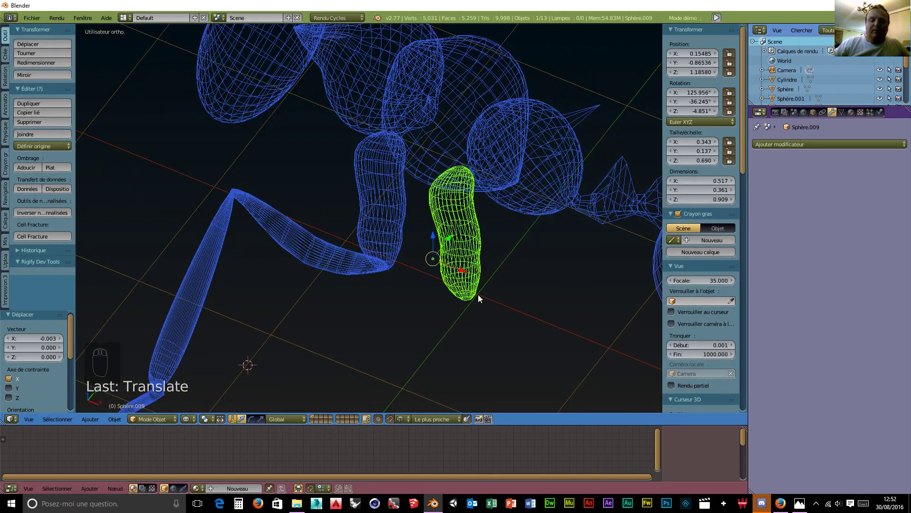
pyautogui.press('KP_1')
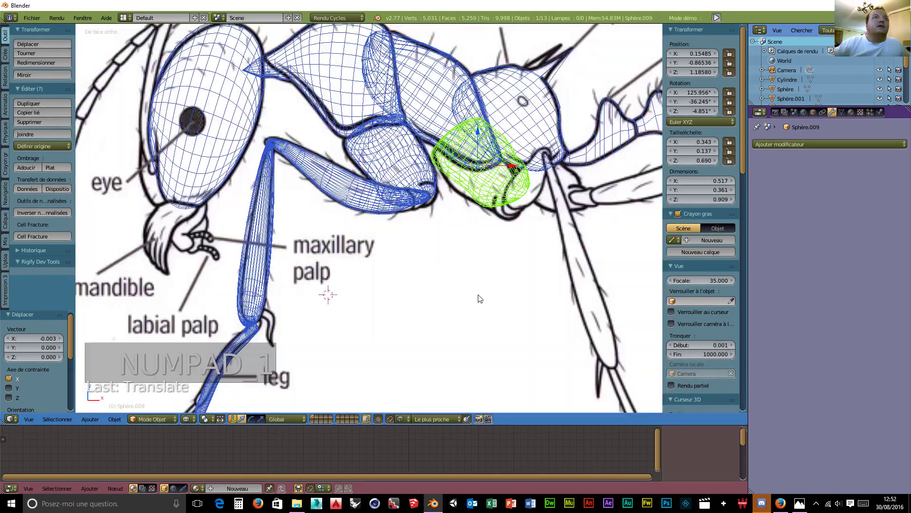
# Duplicate the front leg's curved second segment, rotate the copy around global Z to about -128°, and move it 0.943 along X
pyautogui.rightClick(362, 191)
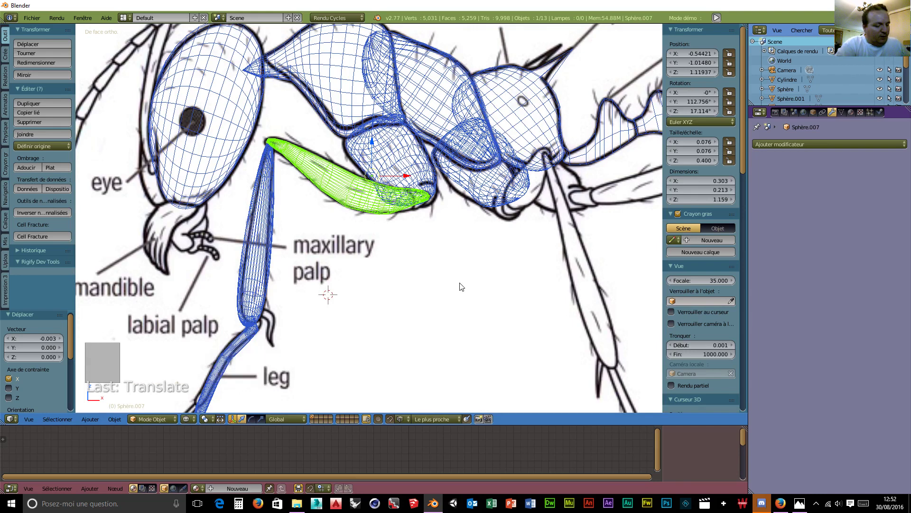
pyautogui.press('r')
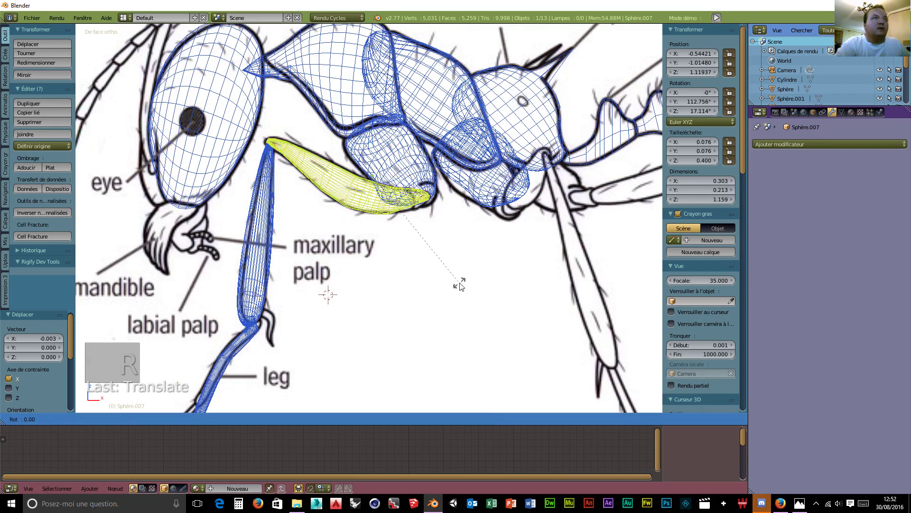
pyautogui.rightClick(459, 285)
pyautogui.hotkey('shift', 'd')
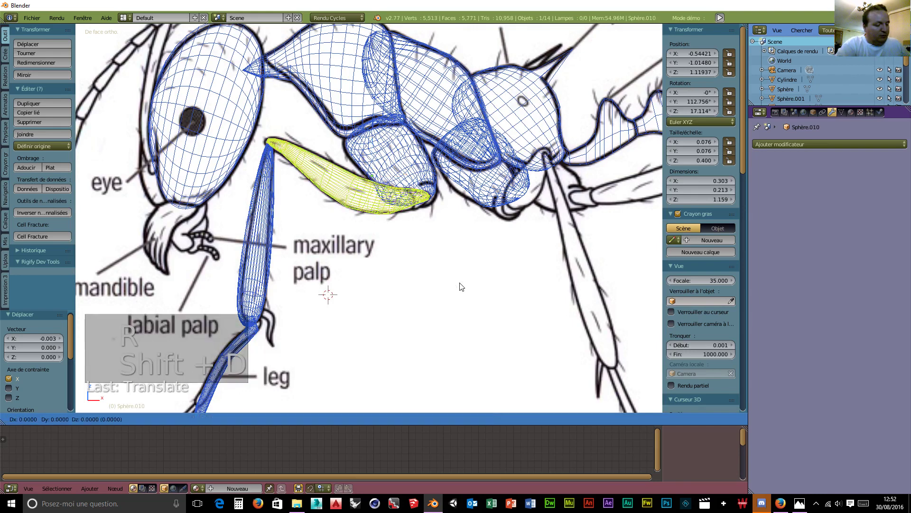
pyautogui.press('r')
pyautogui.press('z')
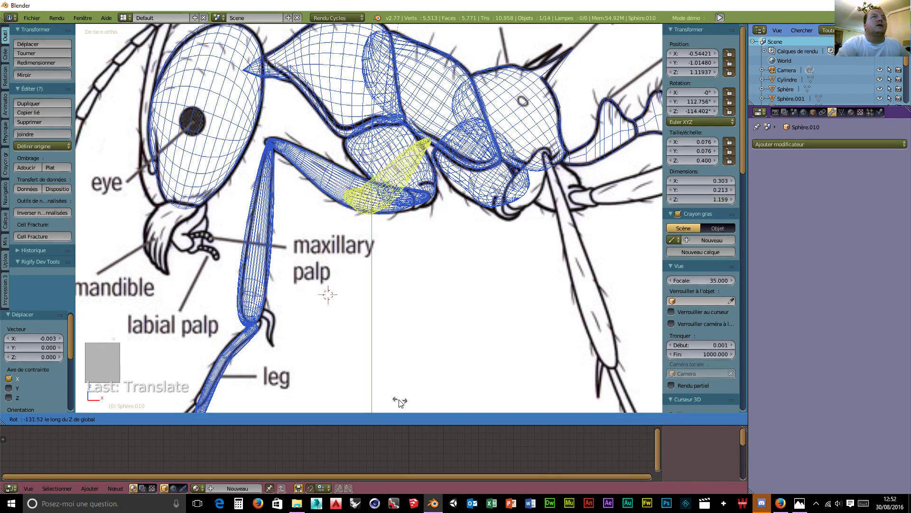
pyautogui.click(356, 328)
pyautogui.moveTo(404, 185); pyautogui.dragTo(564, 344)
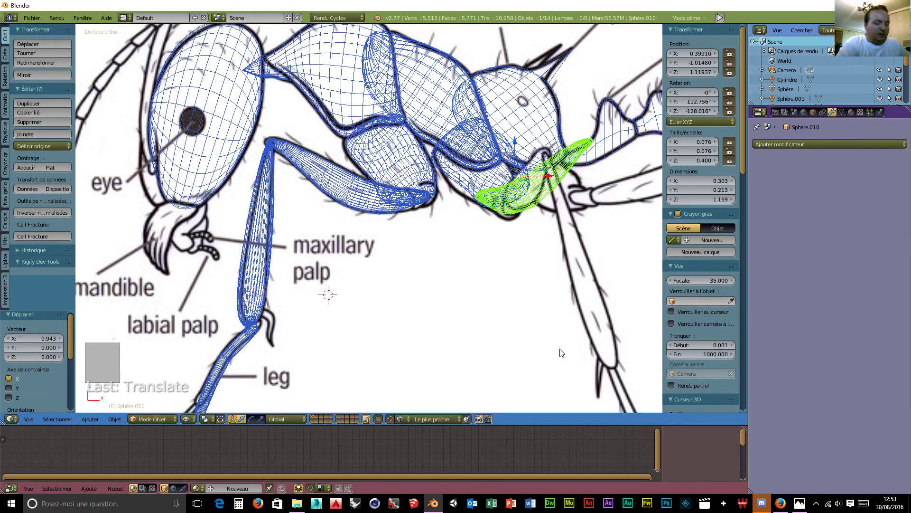
# Rotate the copied curved segment further around the global Z axis to about -224.8°
pyautogui.press('r')
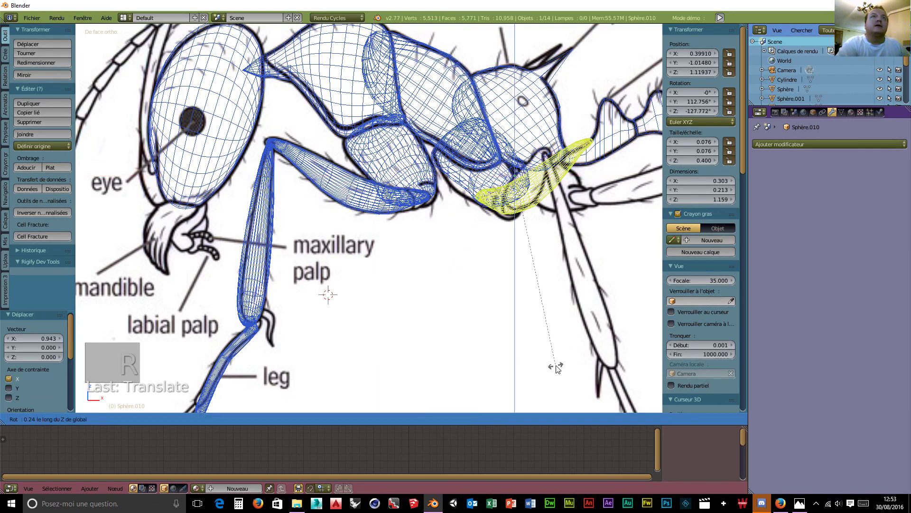
pyautogui.click(491, 368)
pyautogui.moveTo(504, 358); pyautogui.dragTo(512, 161, button='middle')
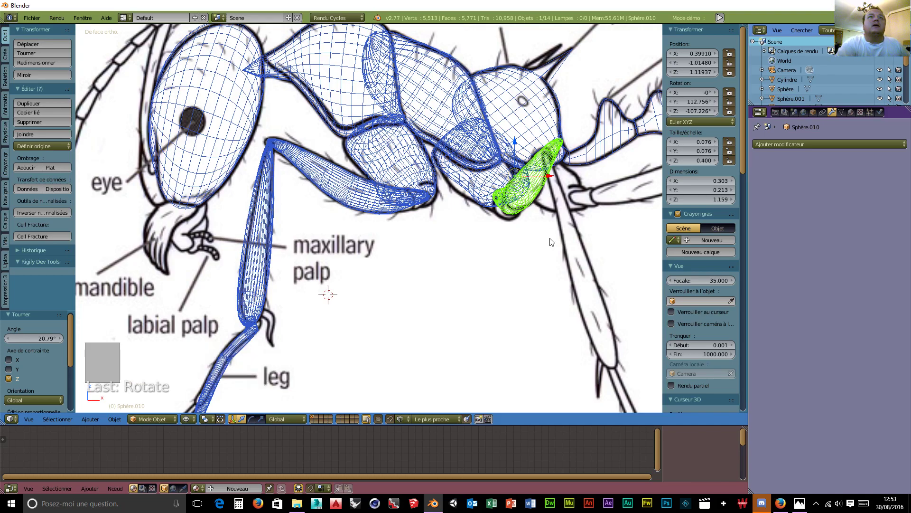
pyautogui.moveTo(548, 256); pyautogui.dragTo(514, 307, button='middle')
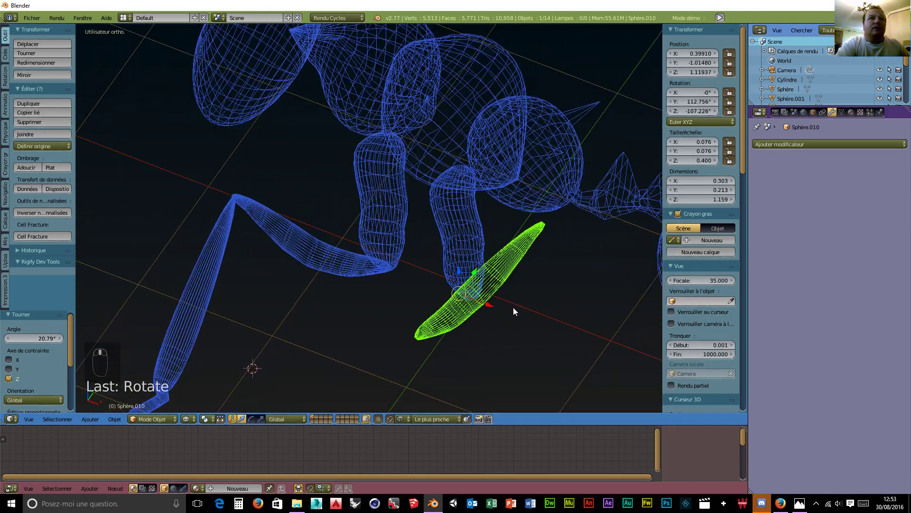
pyautogui.press('r')
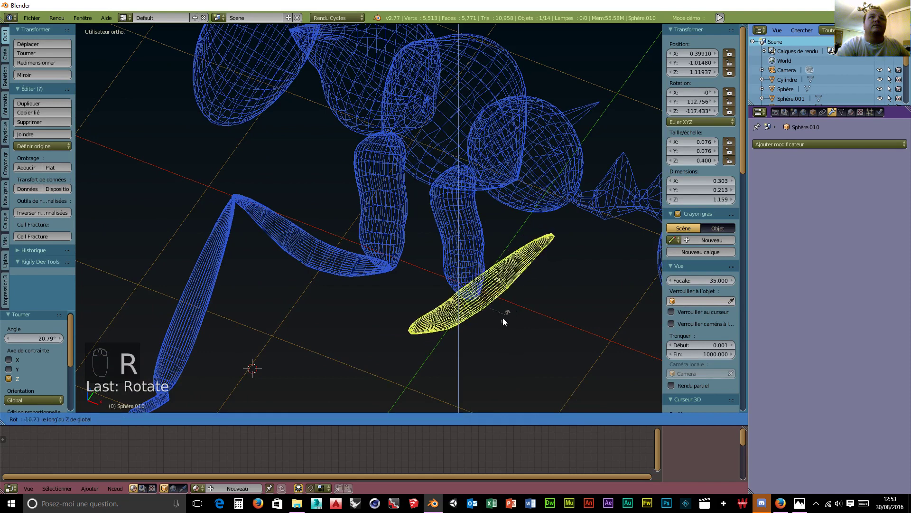
pyautogui.click(400, 357)
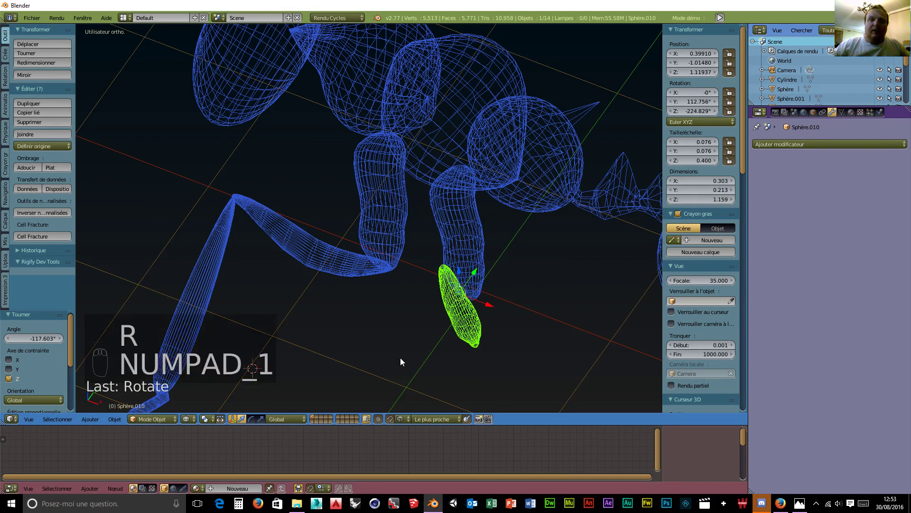
pyautogui.press('KP_1')
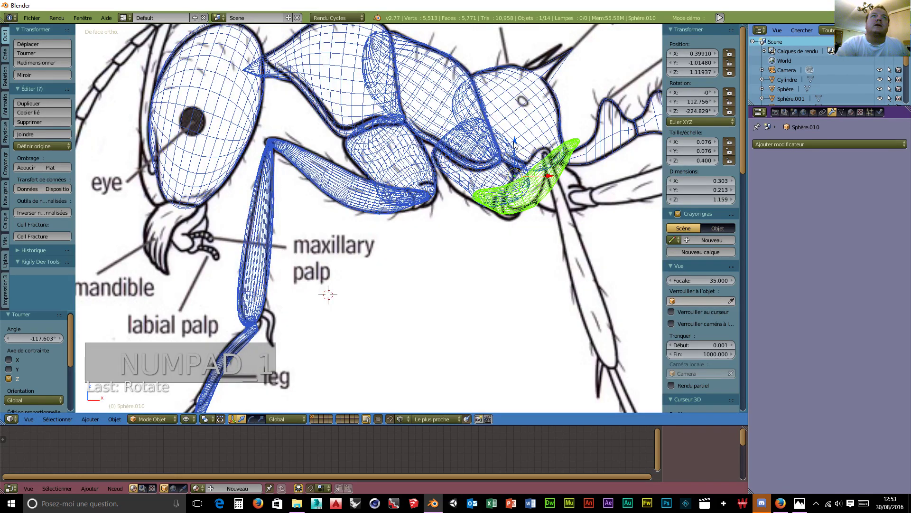
# Raise the copied curved segment 0.056 along Z and rotate it about -12.8° around the global Y axis
pyautogui.moveTo(516, 147); pyautogui.dragTo(530, 136)
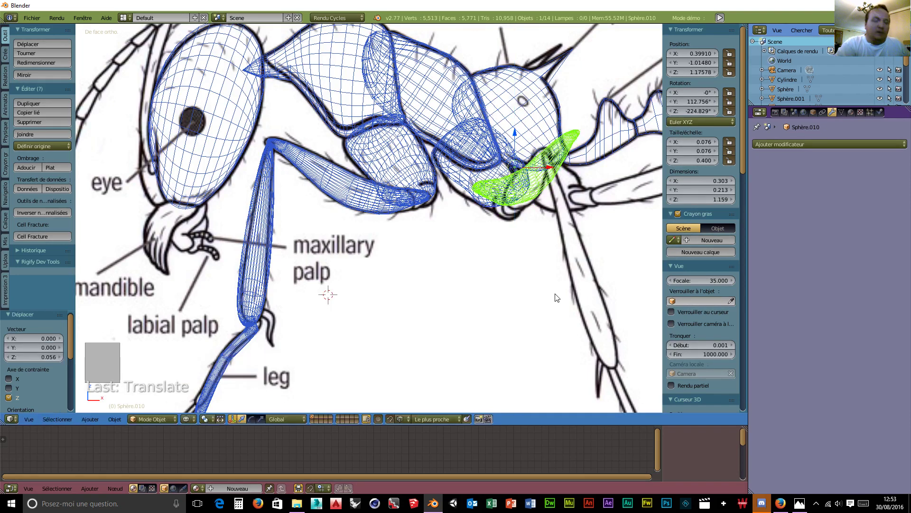
pyautogui.press('r')
pyautogui.press('y')
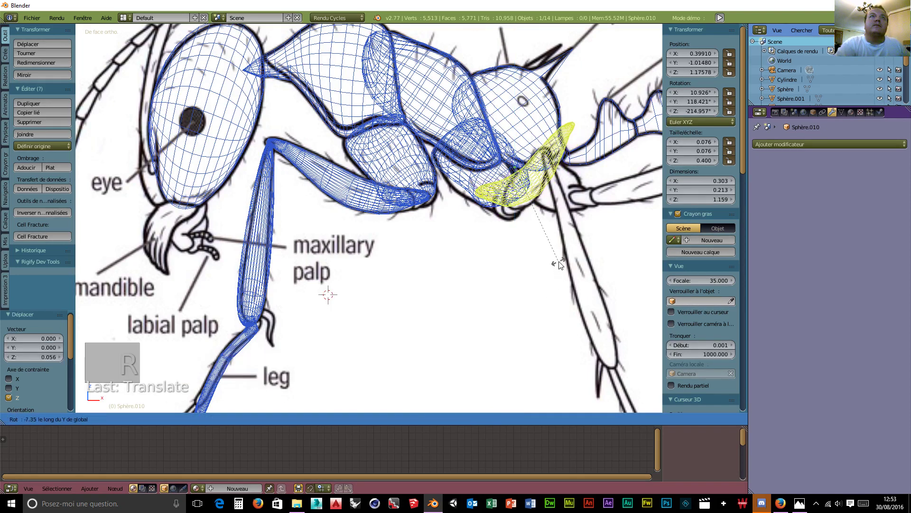
pyautogui.click(555, 239)
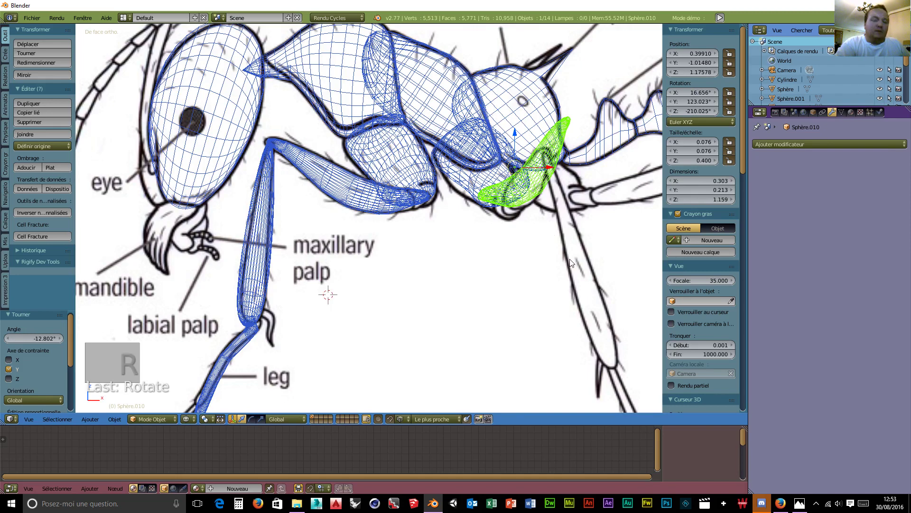
# Rotate the copied curved segment about -10.3° around the global Z axis and position it at about X 0.483, Y -1.206
pyautogui.press('r')
pyautogui.press('z')
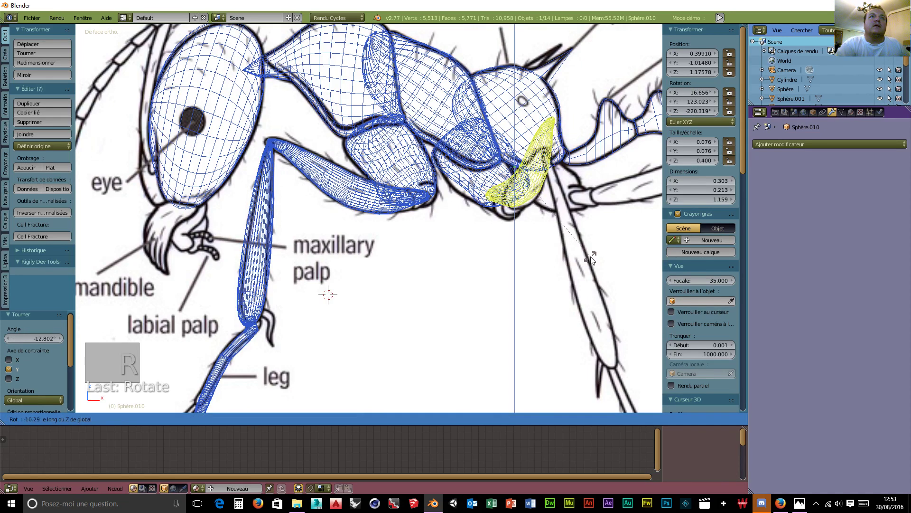
pyautogui.click(591, 260)
pyautogui.moveTo(582, 271); pyautogui.dragTo(314, 290, button='middle')
pyautogui.moveTo(299, 289); pyautogui.dragTo(228, 316)
pyautogui.moveTo(292, 331); pyautogui.dragTo(460, 308, button='middle')
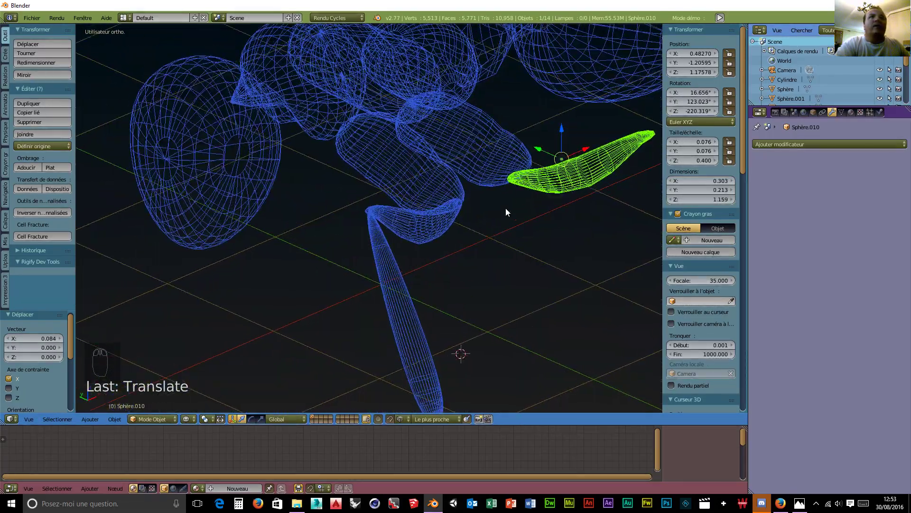
# Join the copied curved segment to the middle hip segment's outer end at about X 0.585, Y -1.226, Z 1.210
pyautogui.moveTo(563, 129); pyautogui.dragTo(598, 145)
pyautogui.moveTo(598, 146); pyautogui.dragTo(521, 143, button='middle')
pyautogui.moveTo(523, 131); pyautogui.dragTo(522, 136)
pyautogui.moveTo(568, 229)
pyautogui.mouseDown(button='middle')
pyautogui.moveTo(549, 254)
pyautogui.moveTo(573, 219)
pyautogui.mouseUp(button='middle')
pyautogui.moveTo(564, 163); pyautogui.dragTo(565, 173)
pyautogui.moveTo(565, 172); pyautogui.dragTo(414, 249, button='middle')
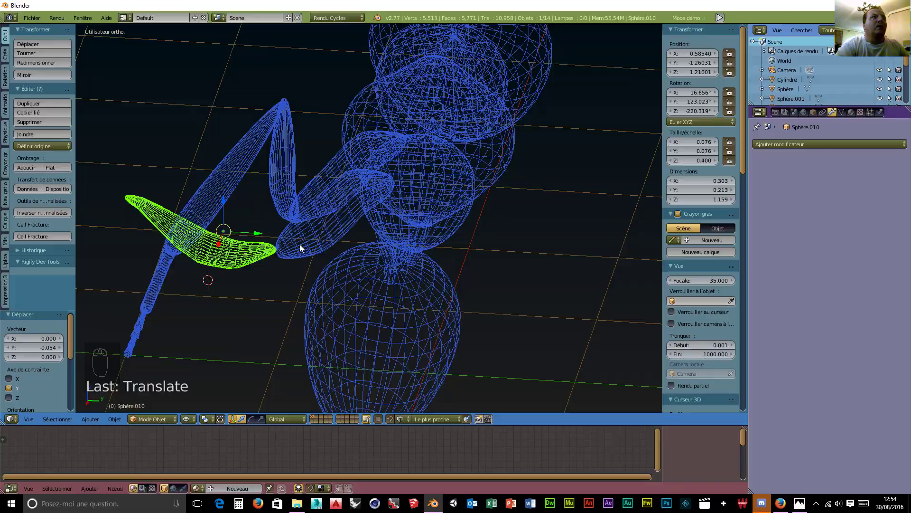
pyautogui.moveTo(251, 237); pyautogui.dragTo(283, 282)
pyautogui.moveTo(283, 282)
pyautogui.mouseDown(button='middle')
pyautogui.moveTo(295, 238)
pyautogui.moveTo(244, 218)
pyautogui.moveTo(165, 230)
pyautogui.moveTo(609, 273)
pyautogui.moveTo(610, 258)
pyautogui.mouseUp(button='middle')
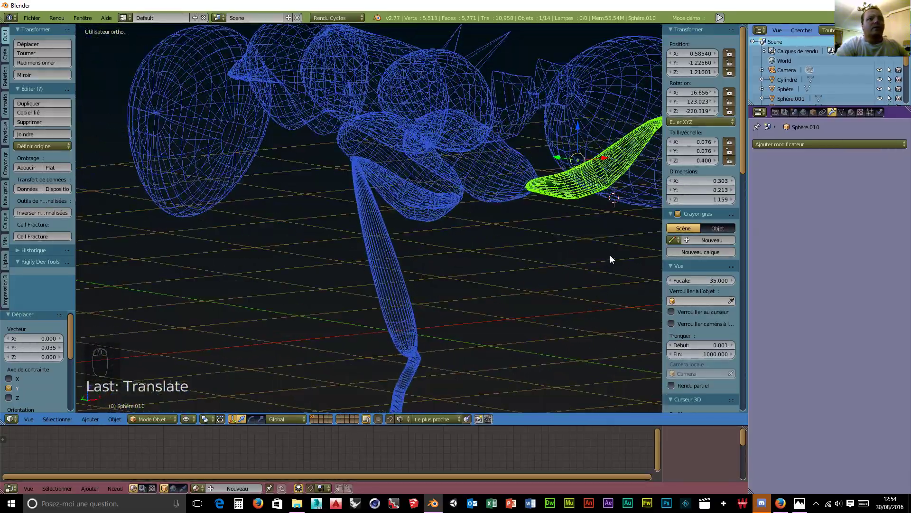
pyautogui.press('KP_1')
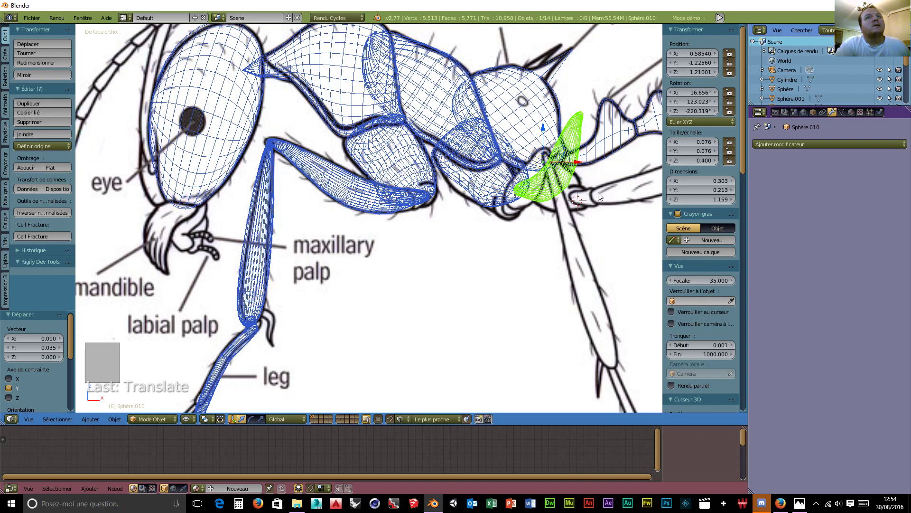
# Duplicate the front leg's long third segment, move the copy 1.787 along X, and position it at about Y -2.438, Z 0.850
pyautogui.moveTo(598, 196); pyautogui.dragTo(431, 244, button='middle')
pyautogui.rightClick(253, 248)
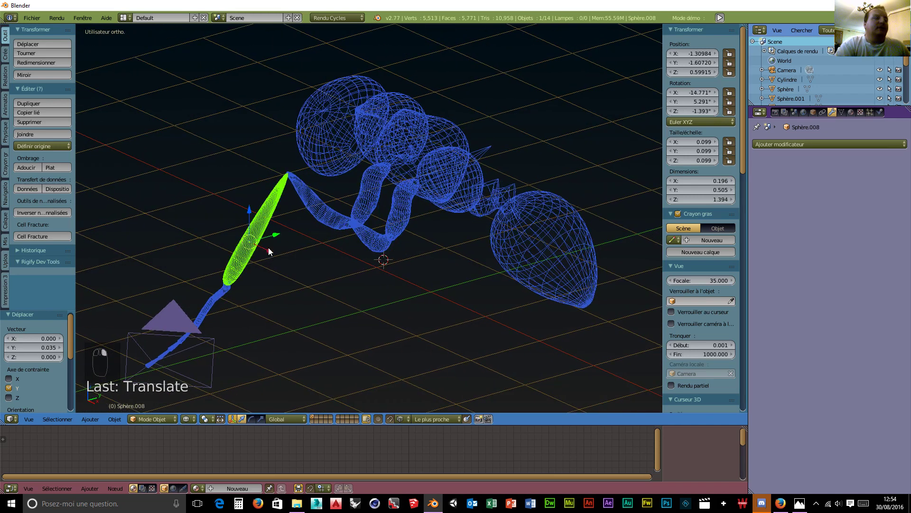
pyautogui.hotkey('shift', 'd')
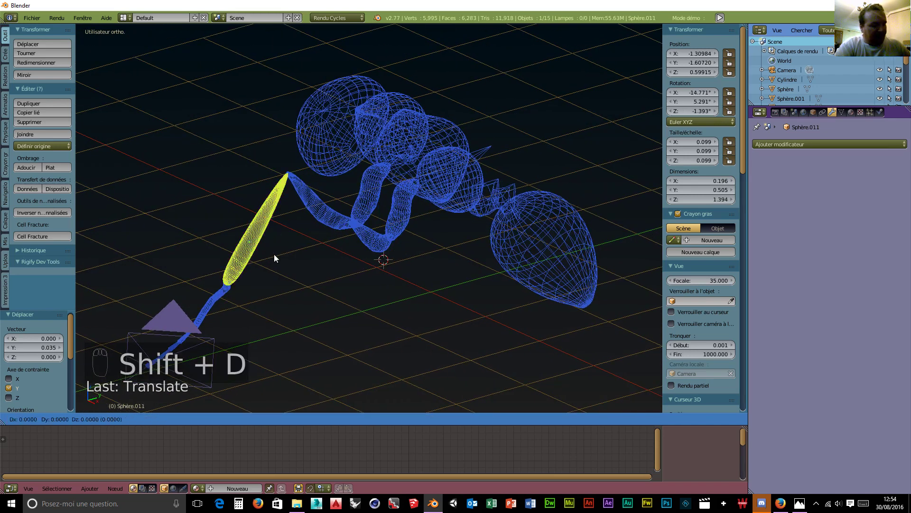
pyautogui.press('x')
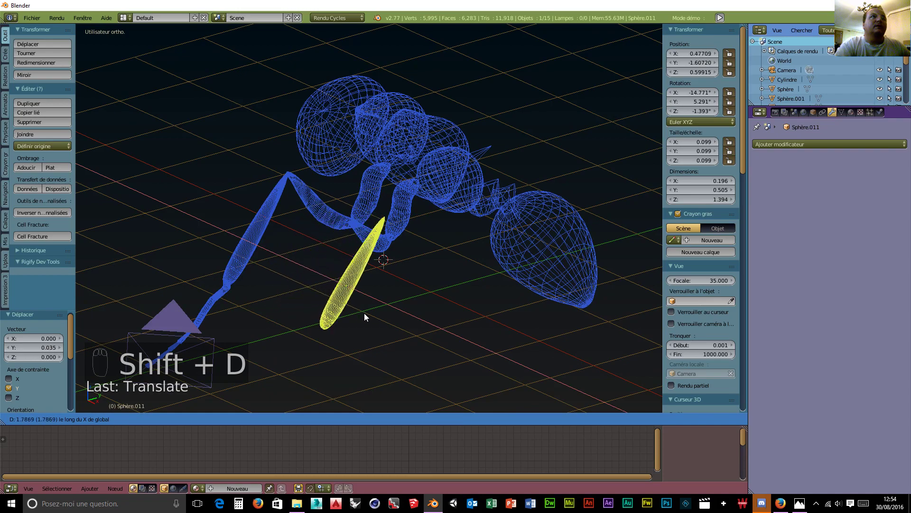
pyautogui.click(363, 312)
pyautogui.moveTo(409, 325); pyautogui.dragTo(542, 296, button='middle')
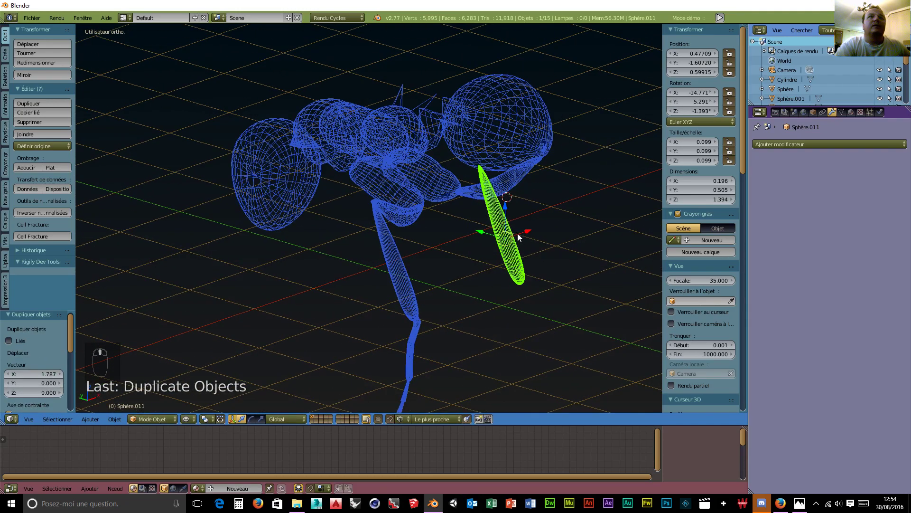
pyautogui.moveTo(480, 231); pyautogui.dragTo(560, 206)
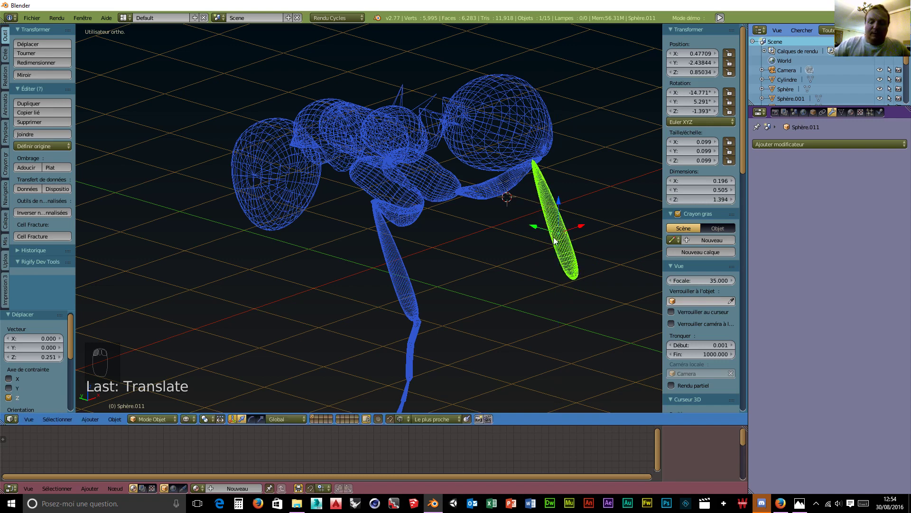
# Rotate the copied third segment around global Y to the middle leg's slant and shift it along X and Y to meet the curved segment
pyautogui.press('KP_1')
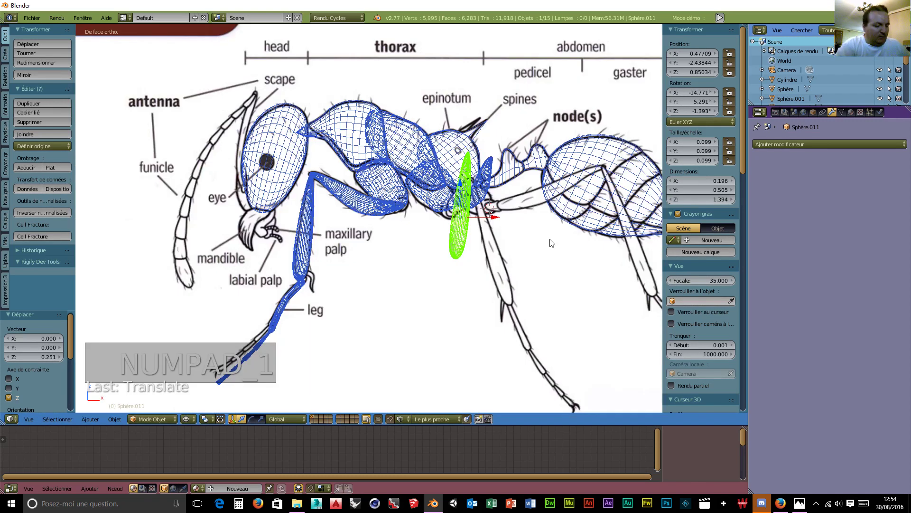
pyautogui.press('r')
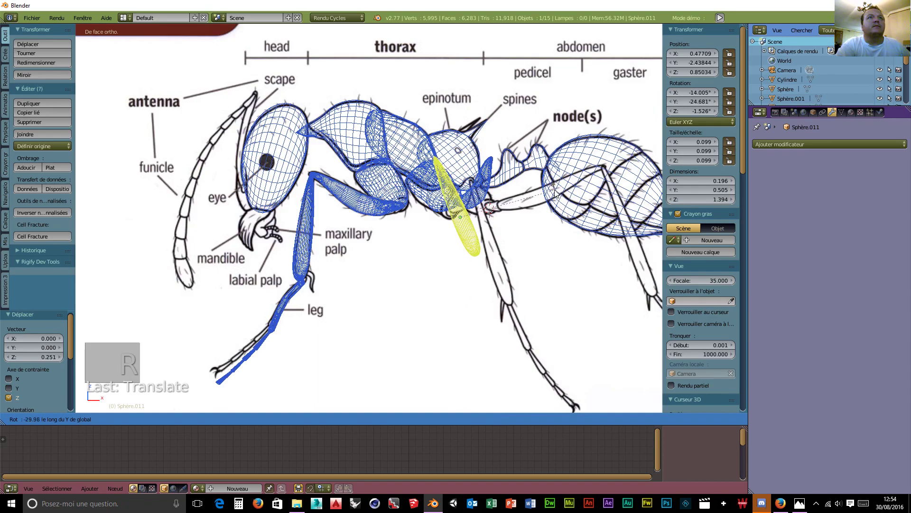
pyautogui.click(517, 197)
pyautogui.moveTo(492, 217); pyautogui.dragTo(553, 230)
pyautogui.moveTo(553, 231); pyautogui.dragTo(391, 291, button='middle')
pyautogui.moveTo(331, 346); pyautogui.dragTo(340, 338)
pyautogui.moveTo(340, 338); pyautogui.dragTo(493, 306, button='middle')
# Duplicate the front leg's jointed foot section and move the copy 2.662 along X to the middle leg
pyautogui.rightClick(432, 318)
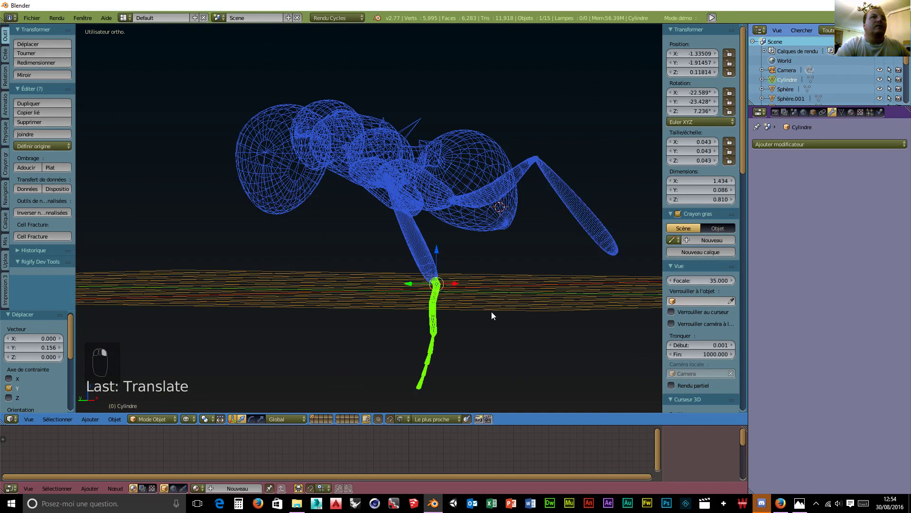
pyautogui.scroll(-3, 520, 309)
pyautogui.moveTo(520, 309); pyautogui.dragTo(448, 338, button='middle')
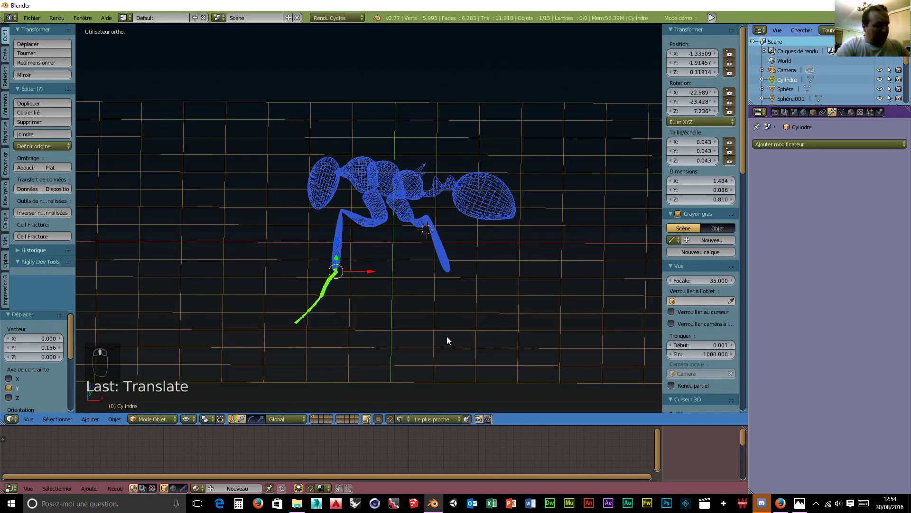
pyautogui.hotkey('shift', 'd')
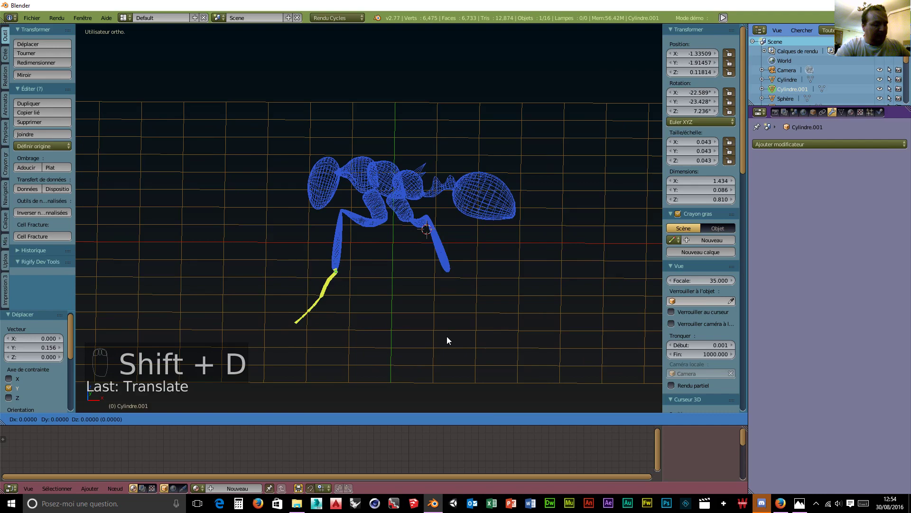
pyautogui.click(559, 339)
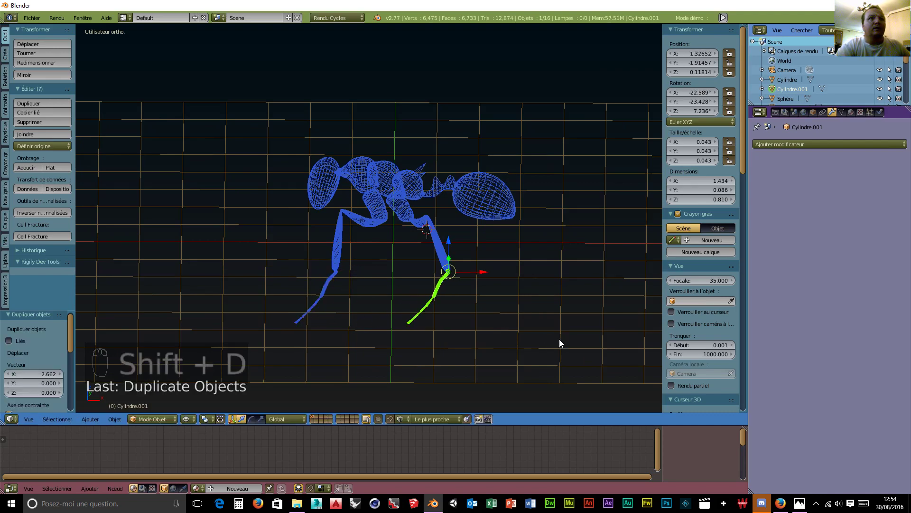
pyautogui.moveTo(520, 339); pyautogui.dragTo(504, 257, button='middle')
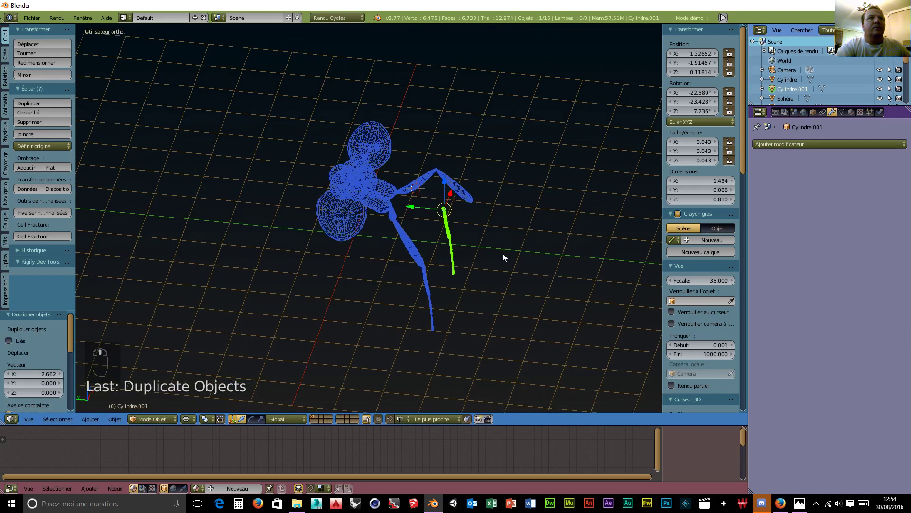
# Attach the copied foot section to the lower end of the middle leg at about Y -2.556, Z 0.399
pyautogui.moveTo(417, 211); pyautogui.dragTo(482, 209)
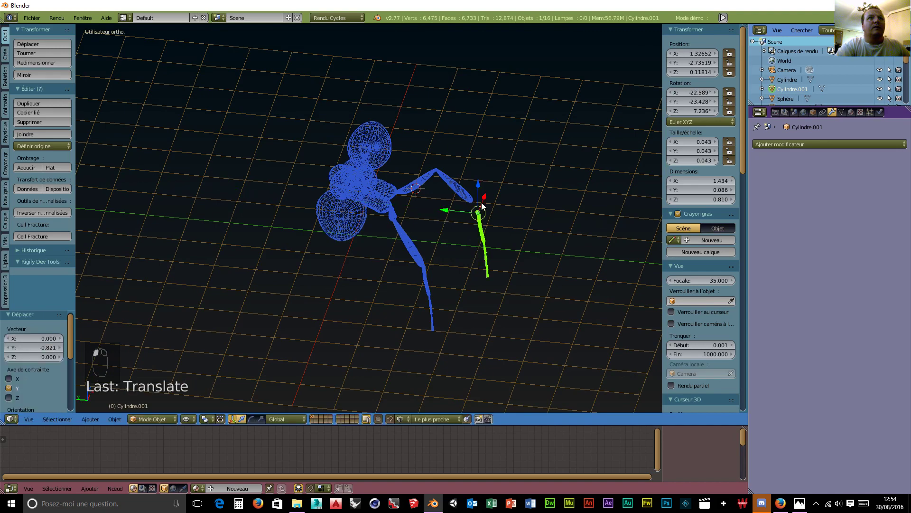
pyautogui.moveTo(482, 192); pyautogui.dragTo(483, 214, button='middle')
pyautogui.moveTo(475, 214); pyautogui.dragTo(468, 200)
pyautogui.moveTo(468, 199); pyautogui.dragTo(436, 290, button='middle')
pyautogui.moveTo(386, 324); pyautogui.dragTo(372, 335, button='middle')
pyautogui.scroll(3, 372, 334)
pyautogui.moveTo(375, 348); pyautogui.dragTo(387, 367)
pyautogui.moveTo(387, 366); pyautogui.dragTo(470, 338, button='middle')
# Rotate the copied foot section about -248.2° around the global Z axis so it points outward and backward
pyautogui.press('r')
pyautogui.press('z')
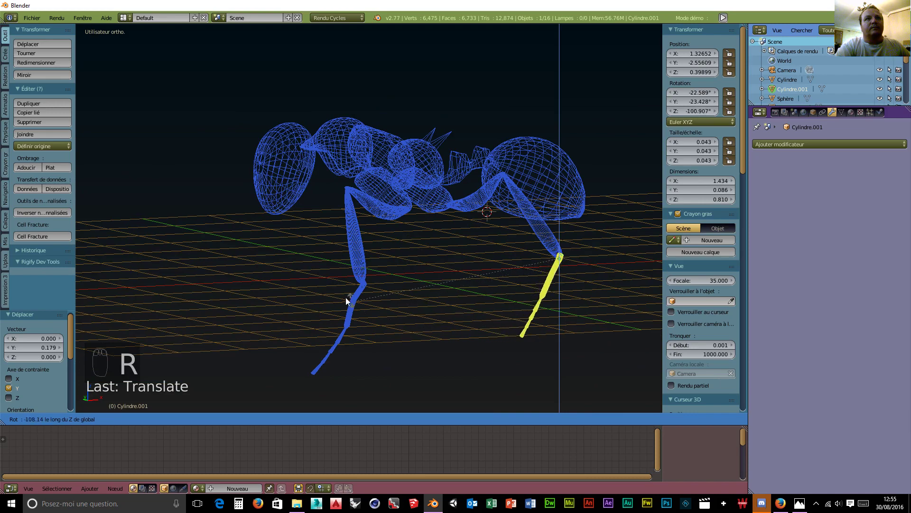
pyautogui.click(594, 216)
pyautogui.moveTo(593, 216); pyautogui.dragTo(507, 269, button='middle')
# Duplicate the middle leg's hip segment and move the copy 0.578 along X for the rear leg
pyautogui.moveTo(459, 252); pyautogui.dragTo(417, 192, button='middle')
pyautogui.rightClick(409, 210)
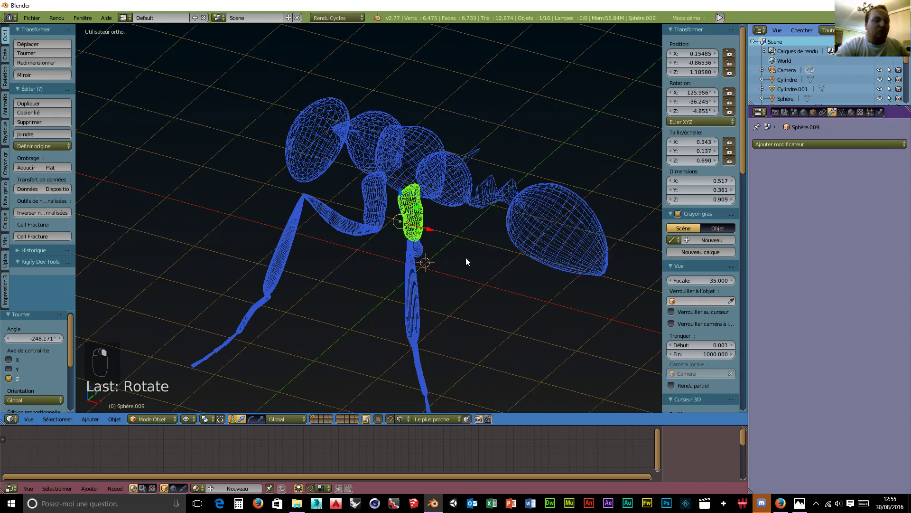
pyautogui.hotkey('shift', 'd')
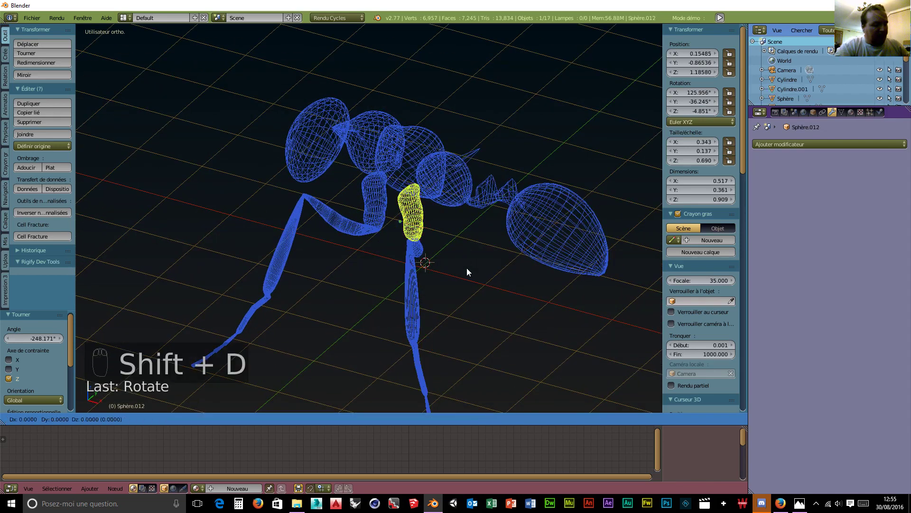
pyautogui.press('x')
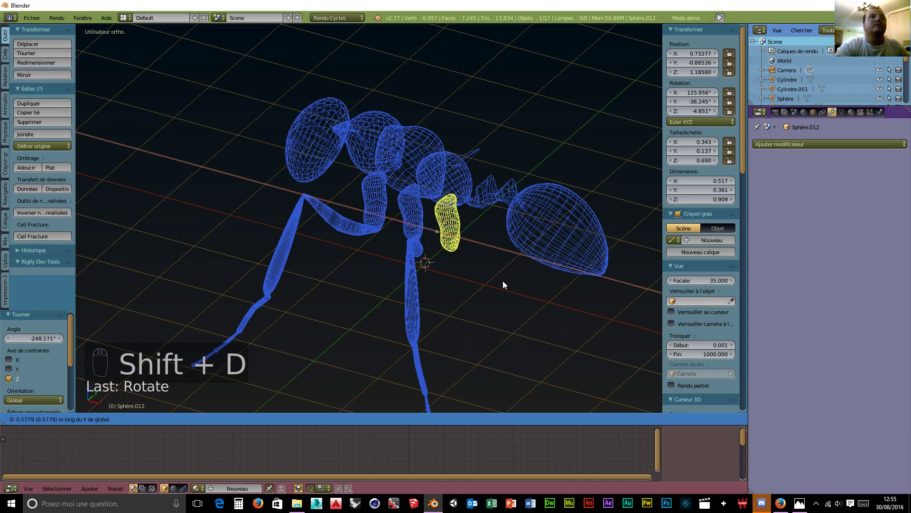
pyautogui.click(502, 281)
pyautogui.moveTo(502, 281); pyautogui.dragTo(448, 305, button='middle')
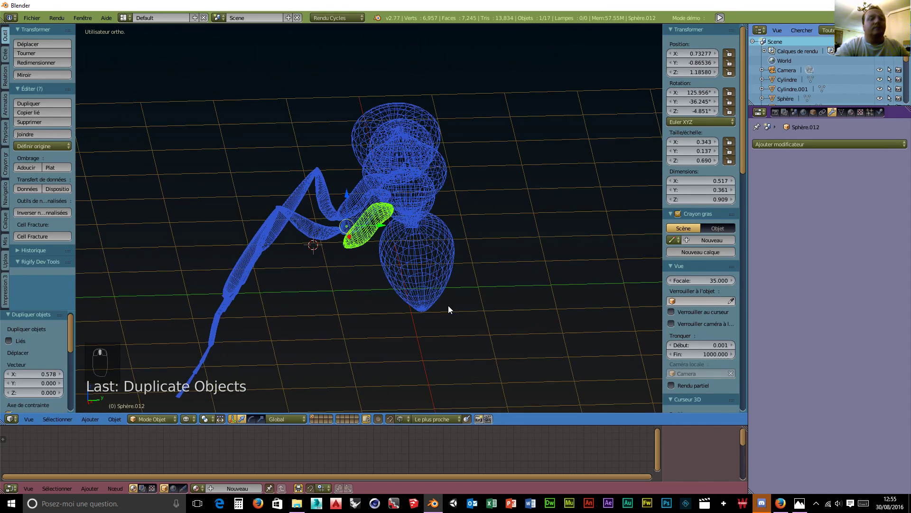
pyautogui.press('KP_1')
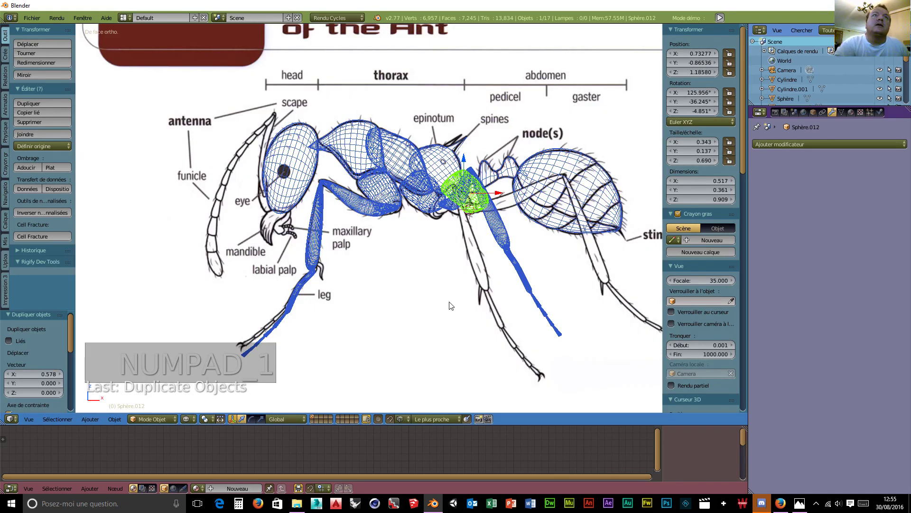
# Scale the rear hip copy to about 0.548 along global Y and move it 0.227 along Y toward the body
pyautogui.moveTo(559, 236); pyautogui.dragTo(520, 297, button='middle')
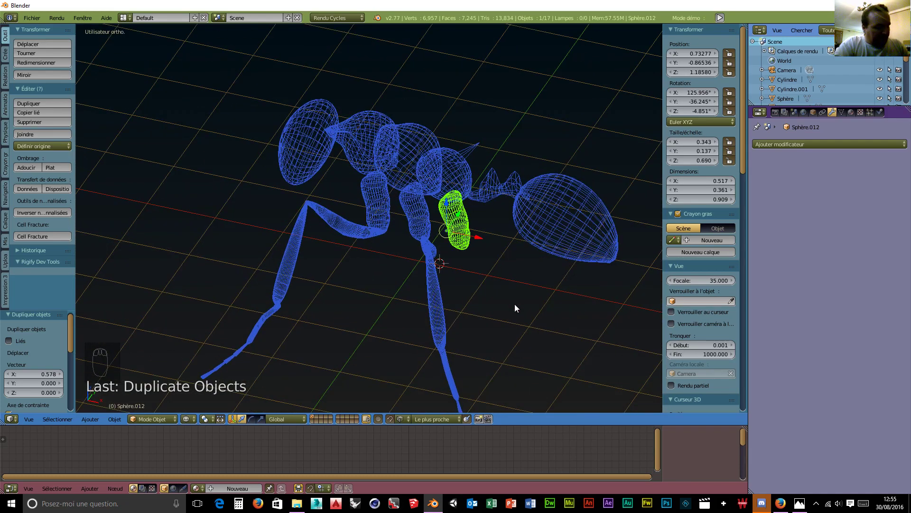
pyautogui.press('s')
pyautogui.press('y')
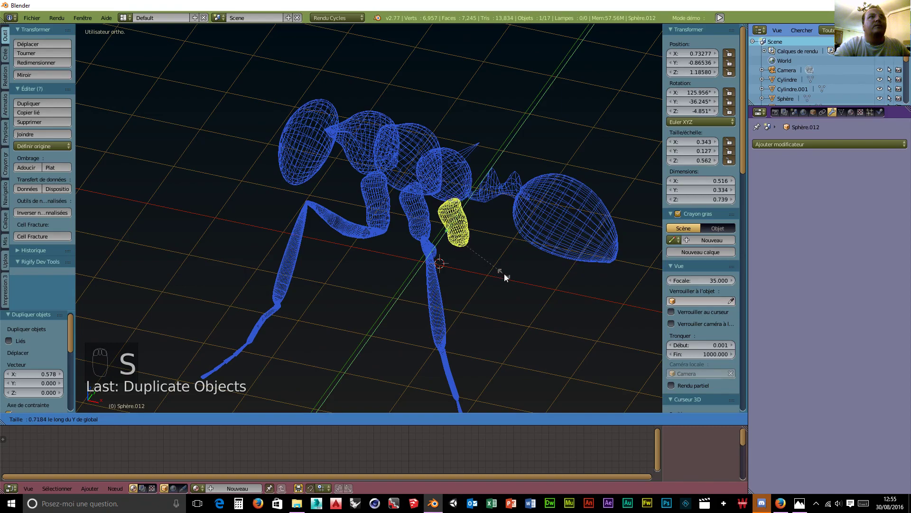
pyautogui.click(491, 262)
pyautogui.moveTo(532, 297); pyautogui.dragTo(453, 318, button='middle')
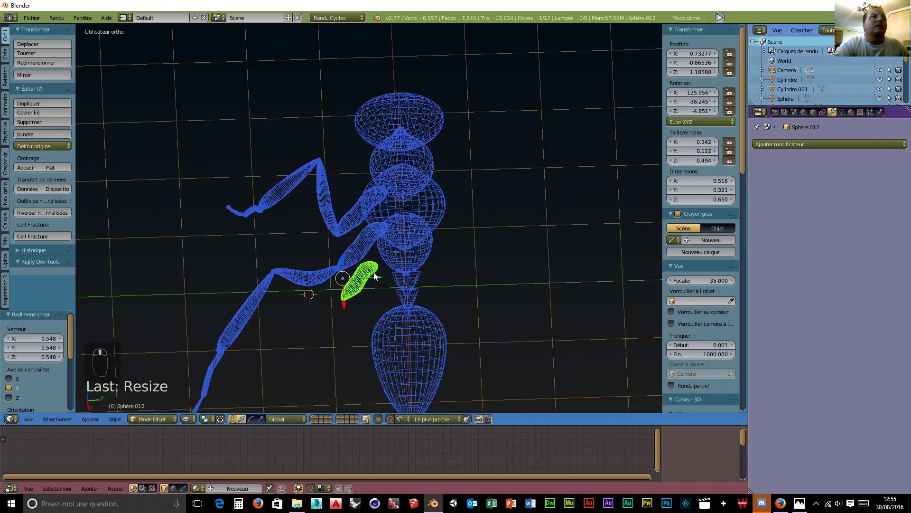
pyautogui.moveTo(380, 281); pyautogui.dragTo(395, 277)
pyautogui.moveTo(395, 278); pyautogui.dragTo(466, 275, button='middle')
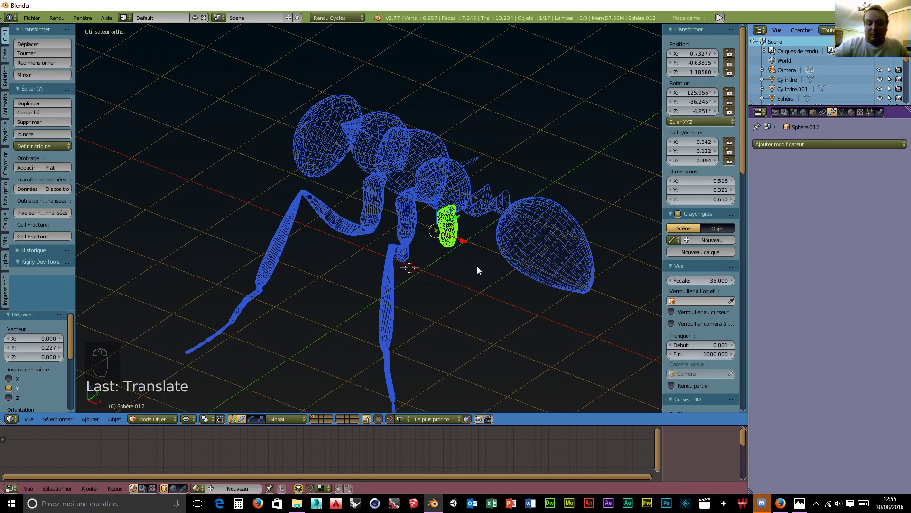
# Rotate the rear hip segment around the global Y axis to a Y rotation of about -26.7°, matching the side-view reference
pyautogui.press('KP_1')
pyautogui.press('KP_0')
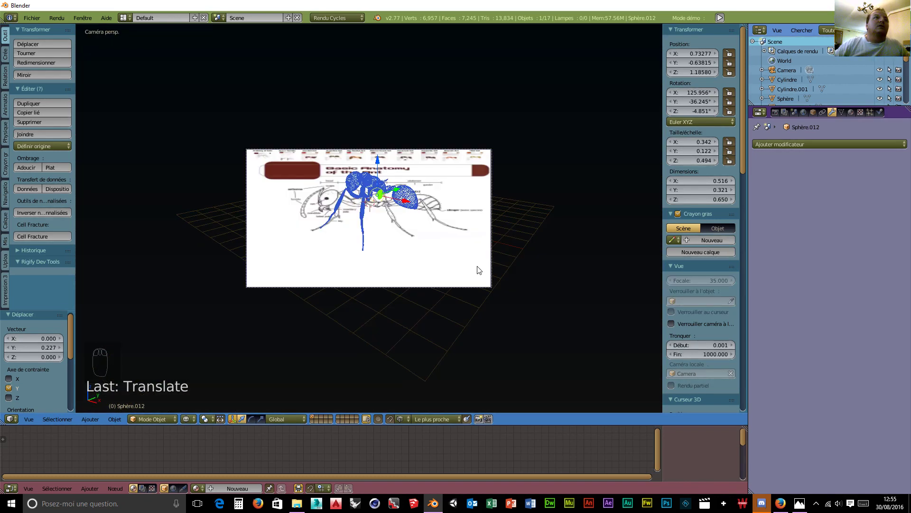
pyautogui.press('KP_1')
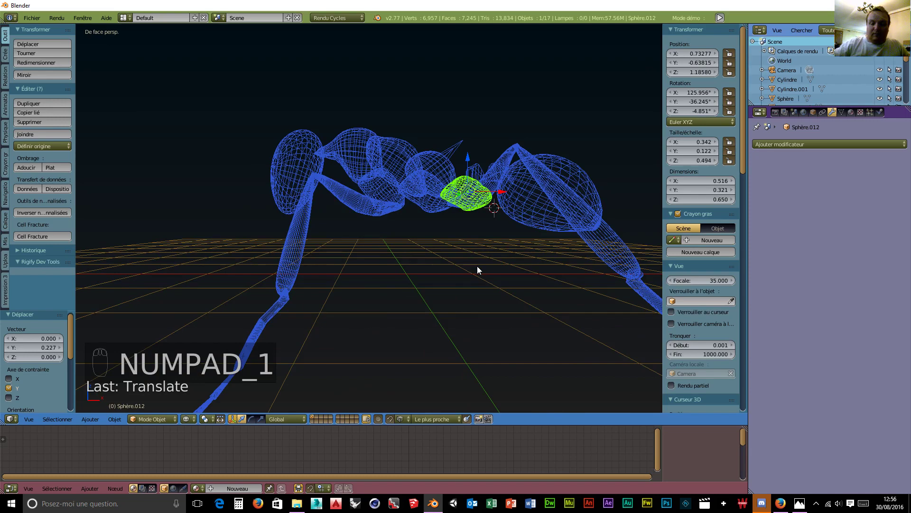
pyautogui.press('KP_5')
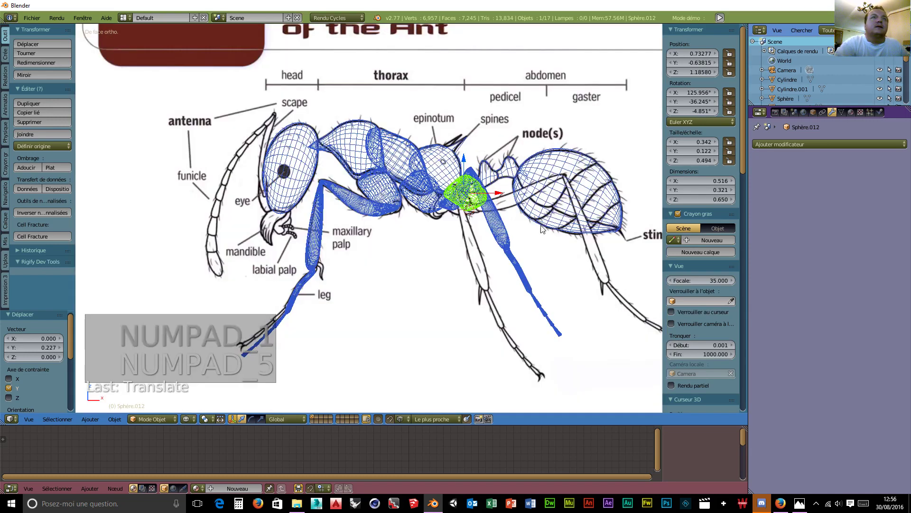
pyautogui.scroll(5, 478, 270)
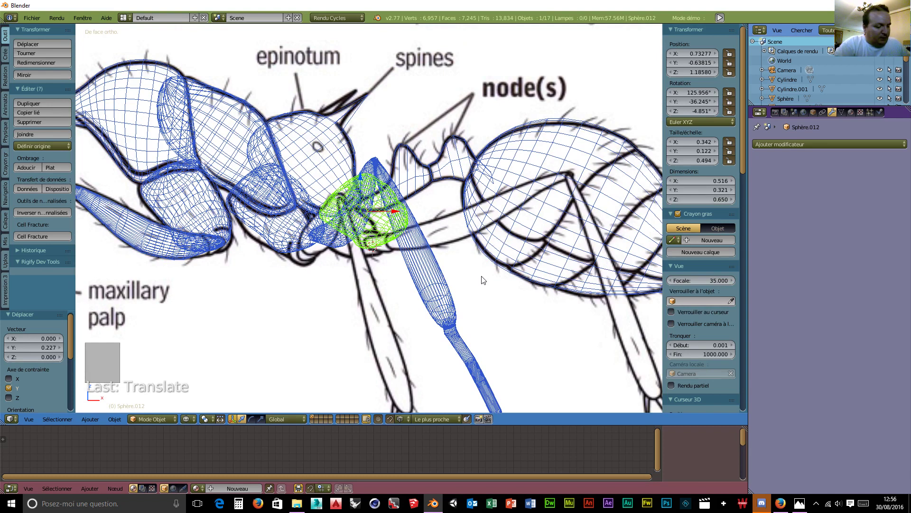
pyautogui.press('r')
pyautogui.press('y')
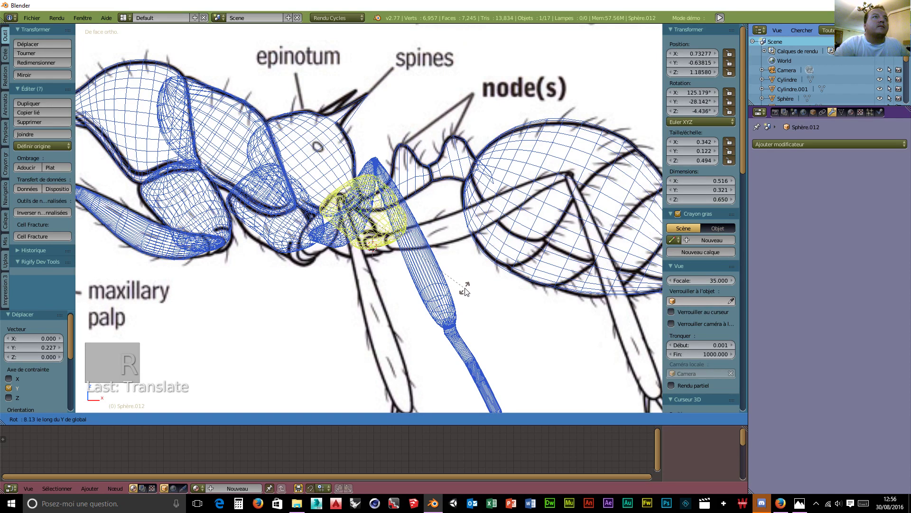
pyautogui.click(453, 264)
# Align the rear hip segment with the reference below the epinotum at about X 0.711, Z 1.136
pyautogui.press('g')
pyautogui.press('z')
pyautogui.click(378, 202)
pyautogui.moveTo(395, 219); pyautogui.dragTo(392, 221)
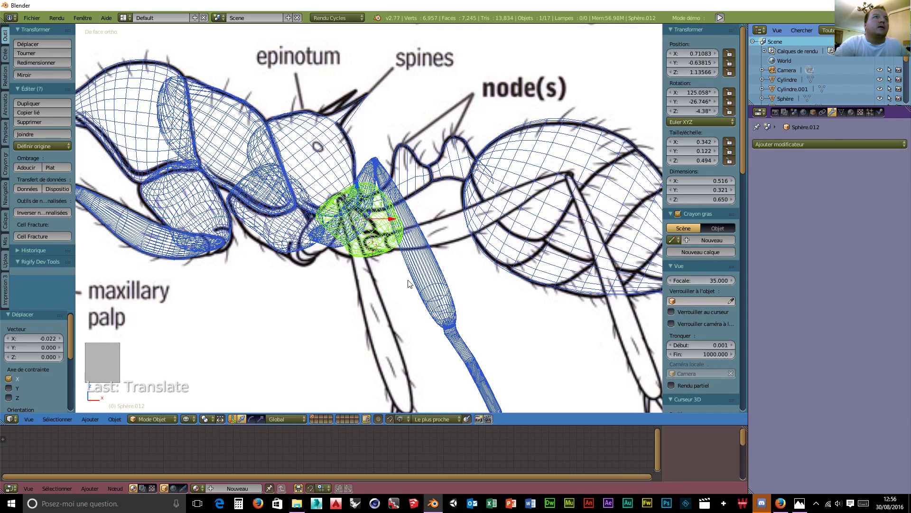
pyautogui.moveTo(400, 285)
pyautogui.mouseDown(button='middle')
pyautogui.moveTo(393, 309)
pyautogui.moveTo(364, 300)
pyautogui.moveTo(404, 291)
pyautogui.moveTo(400, 274)
pyautogui.mouseUp(button='middle')
pyautogui.press('KP_1')
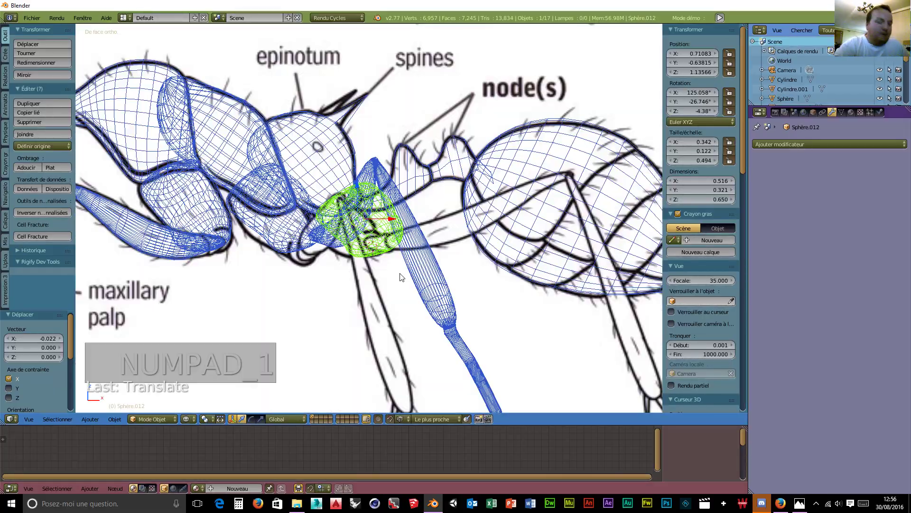
# Rotate the rear hip segment about -4.05° around the global Y axis
pyautogui.press('r')
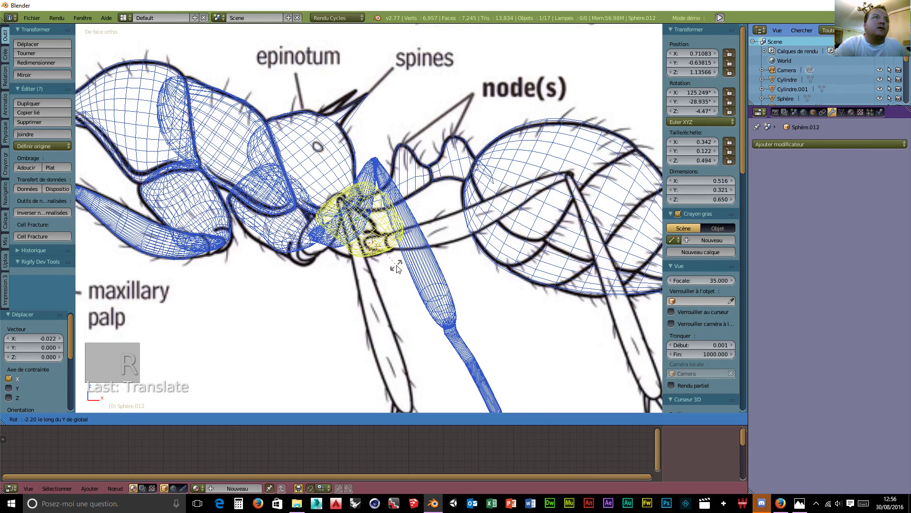
pyautogui.click(406, 270)
pyautogui.moveTo(406, 270); pyautogui.dragTo(388, 304, button='middle')
# Duplicate the middle leg's thigh segment and move the copy 0.632 along X and 0.157 along Z for the rear leg
pyautogui.rightClick(301, 266)
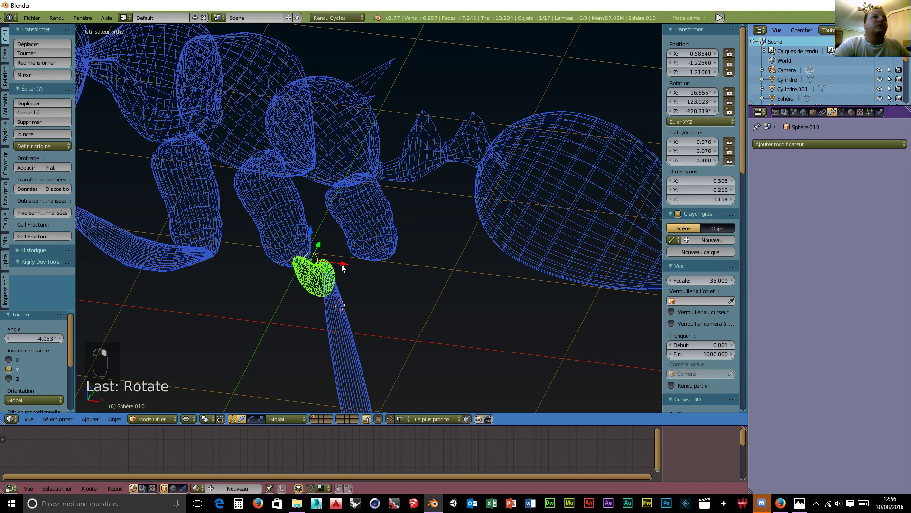
pyautogui.hotkey('shift', 'd')
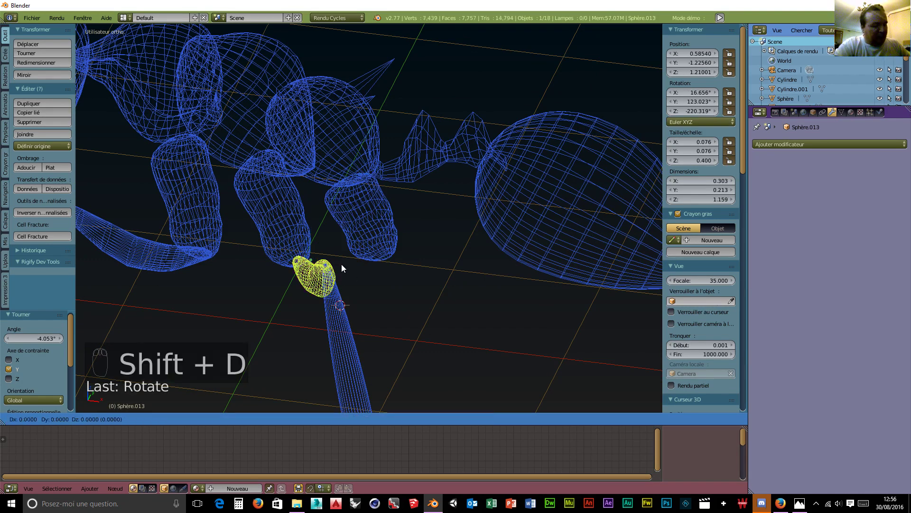
pyautogui.press('x')
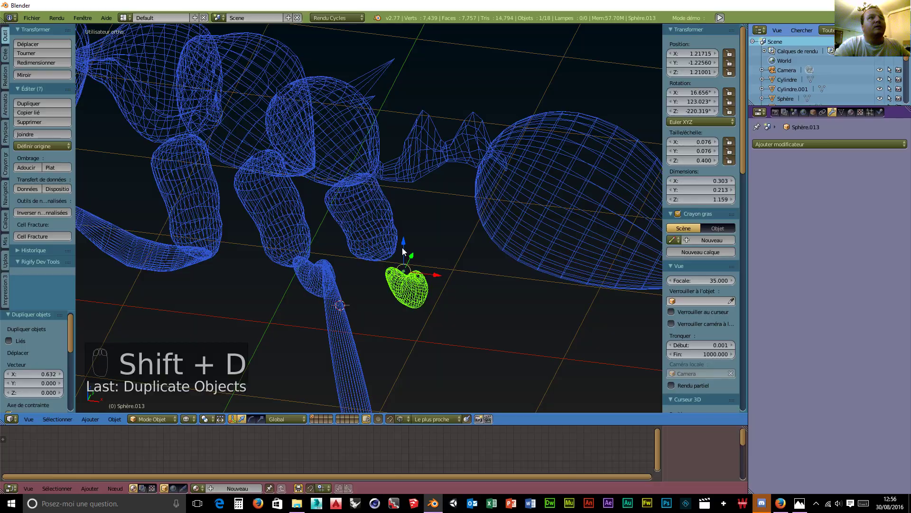
pyautogui.press('g')
pyautogui.press('z')
pyautogui.click(402, 223)
# Bring the thigh copy close to the rear hip's tip by moving it 0.307 along Y, to X 0.985, and -0.215 along Z
pyautogui.moveTo(420, 309); pyautogui.dragTo(459, 178, button='middle')
pyautogui.press('g')
pyautogui.press('y')
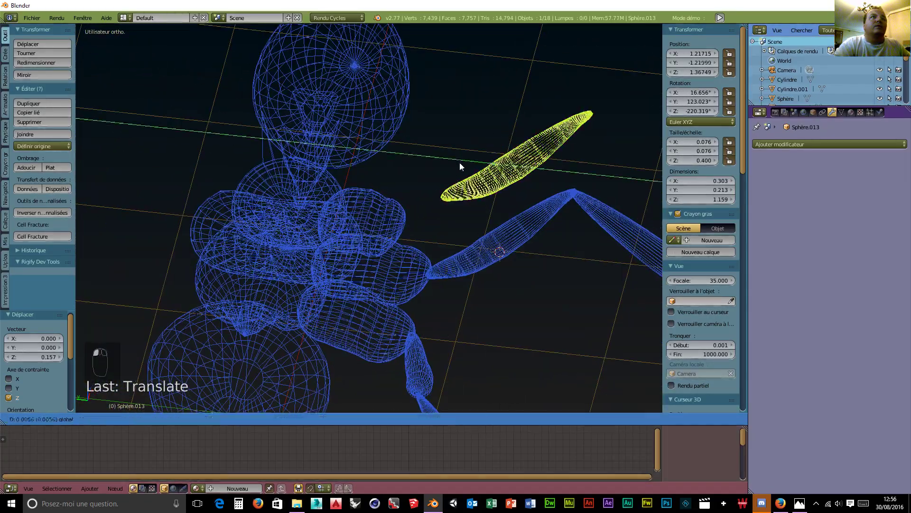
pyautogui.click(438, 167)
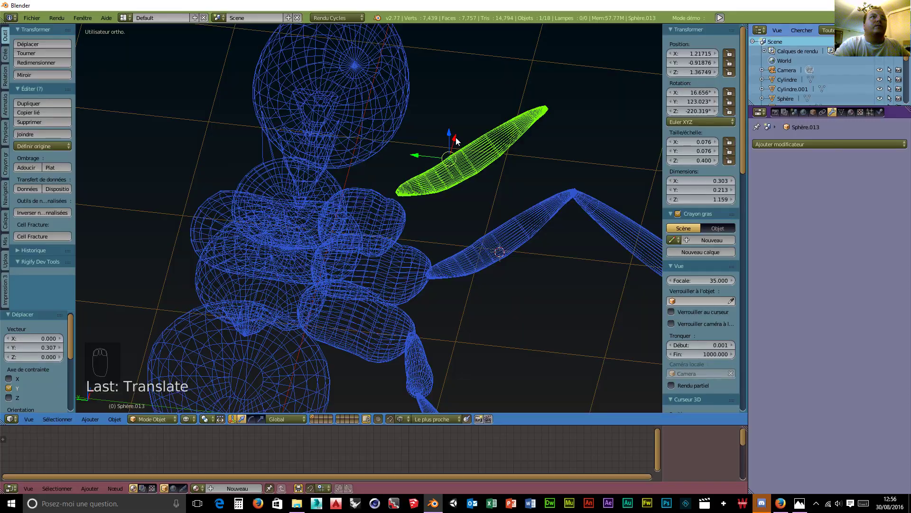
pyautogui.press('g')
pyautogui.press('x')
pyautogui.click(482, 210)
pyautogui.moveTo(482, 210); pyautogui.dragTo(338, 186, button='middle')
pyautogui.press('g')
pyautogui.press('z')
pyautogui.click(341, 218)
pyautogui.moveTo(340, 219); pyautogui.dragTo(312, 264, button='middle')
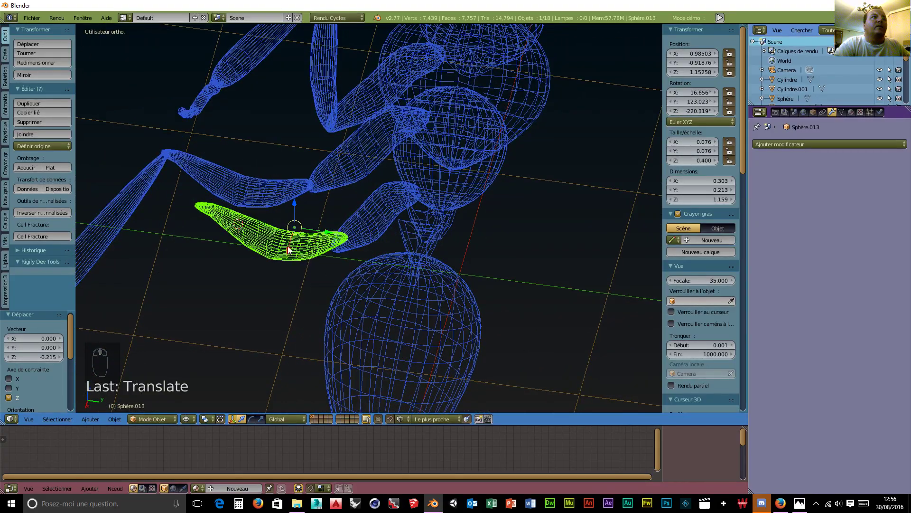
# Align the inner end of the rear thigh with the hip segment's tip at about X 1.124, Y -0.935
pyautogui.press('g')
pyautogui.press('x')
pyautogui.click(292, 233)
pyautogui.press('g')
pyautogui.press('y')
pyautogui.click(315, 241)
pyautogui.moveTo(316, 241); pyautogui.dragTo(409, 284, button='middle')
pyautogui.press('g')
pyautogui.press('x')
pyautogui.click(408, 305)
pyautogui.press('g')
pyautogui.press('y')
pyautogui.click(397, 269)
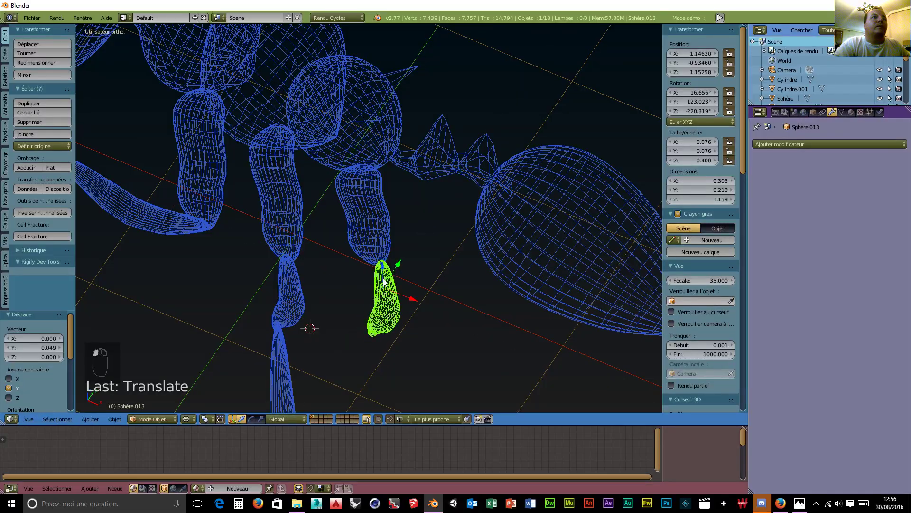
pyautogui.press('g')
pyautogui.press('x')
pyautogui.click(407, 303)
# Rotate the rear thigh segment around the global Z axis to a Z rotation of about -197.06°
pyautogui.moveTo(408, 303); pyautogui.dragTo(498, 284, button='middle')
pyautogui.press('r')
pyautogui.press('z')
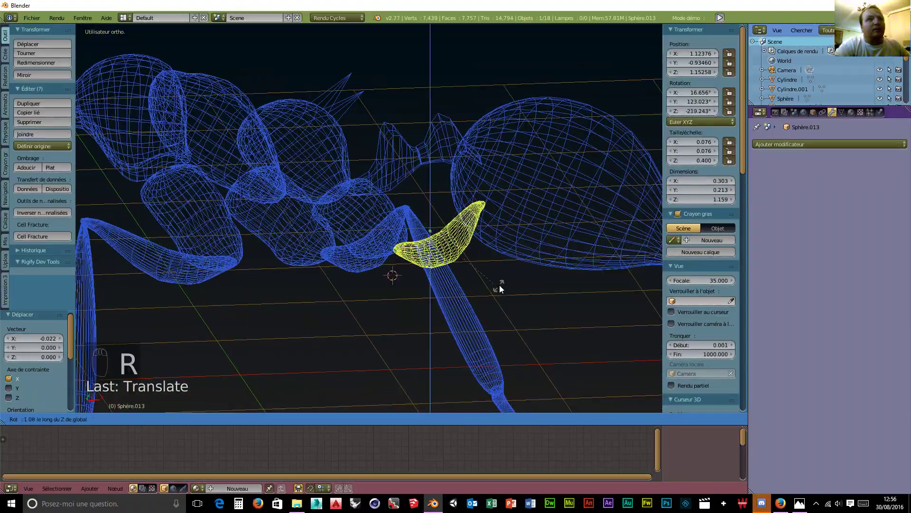
pyautogui.click(517, 258)
# Reattach the rotated thigh segment to the rear hip at about X 1.238, Y -0.875, Z 1.165
pyautogui.moveTo(530, 287); pyautogui.dragTo(419, 328, button='middle')
pyautogui.moveTo(371, 264); pyautogui.dragTo(403, 274)
pyautogui.moveTo(402, 274); pyautogui.dragTo(384, 291, button='middle')
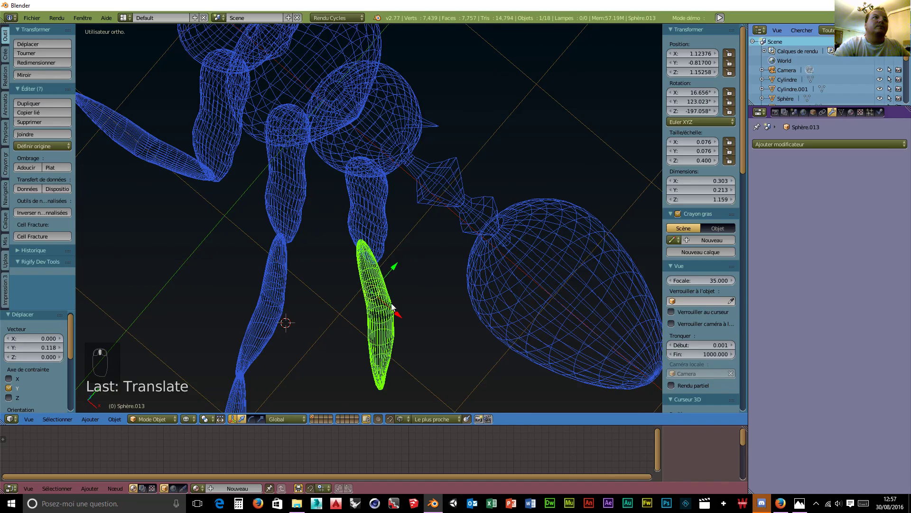
pyautogui.moveTo(395, 319); pyautogui.dragTo(402, 327)
pyautogui.moveTo(403, 328); pyautogui.dragTo(467, 251, button='middle')
pyautogui.moveTo(415, 200); pyautogui.dragTo(412, 196)
pyautogui.moveTo(412, 196); pyautogui.dragTo(467, 279, button='middle')
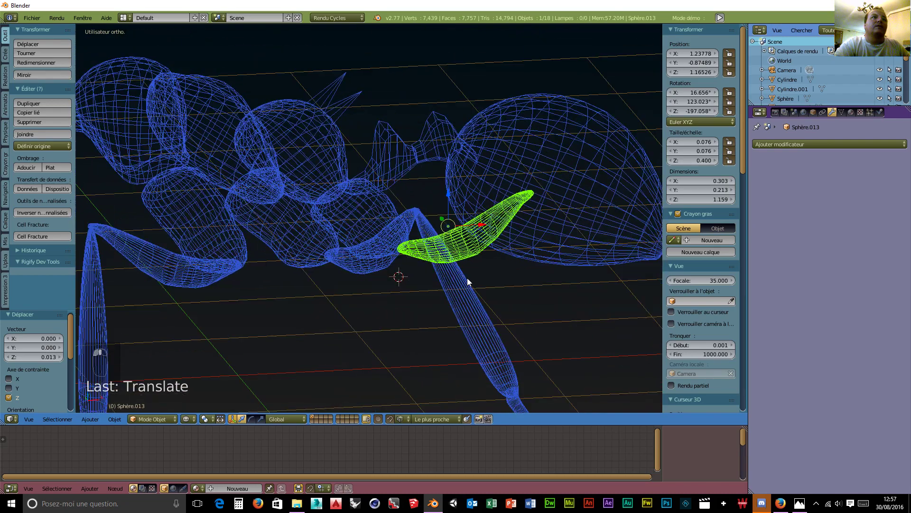
# Duplicate the middle leg's shin segment and move the copy along X toward the rear leg
pyautogui.rightClick(459, 300)
pyautogui.scroll(-4, 533, 303)
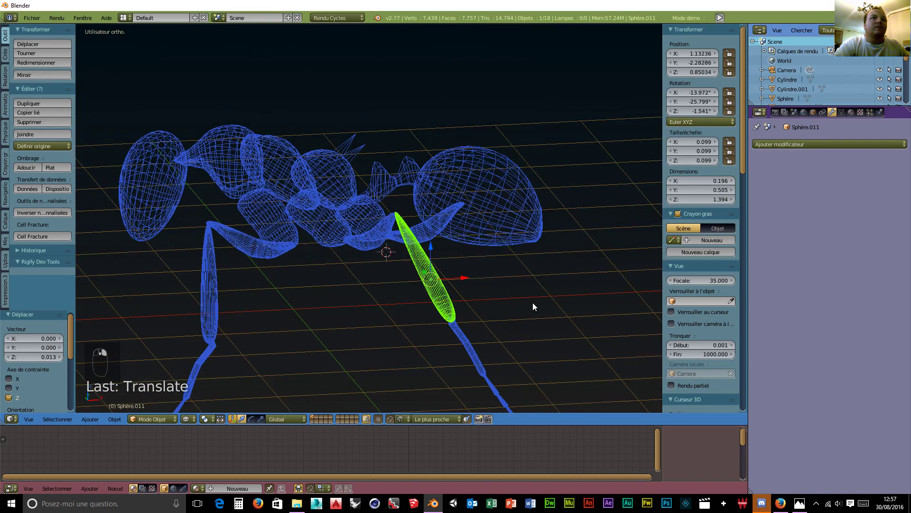
pyautogui.hotkey('shift', 'd')
pyautogui.press('x')
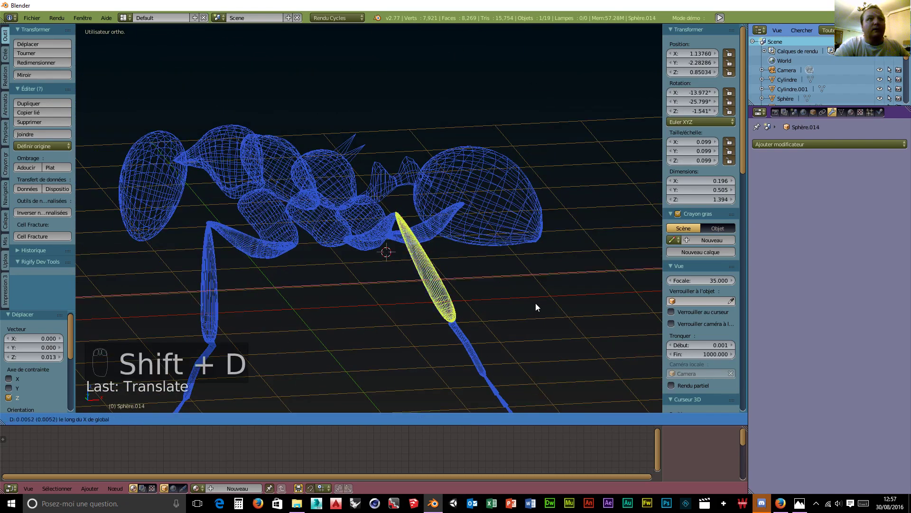
pyautogui.click(599, 300)
# Move the shin copy 0.466 along Y and 0.133 along X to meet the outer end of the rear thigh
pyautogui.moveTo(597, 315); pyautogui.dragTo(273, 346, button='middle')
pyautogui.press('g')
pyautogui.press('y')
pyautogui.click(375, 311)
pyautogui.press('g')
pyautogui.press('x')
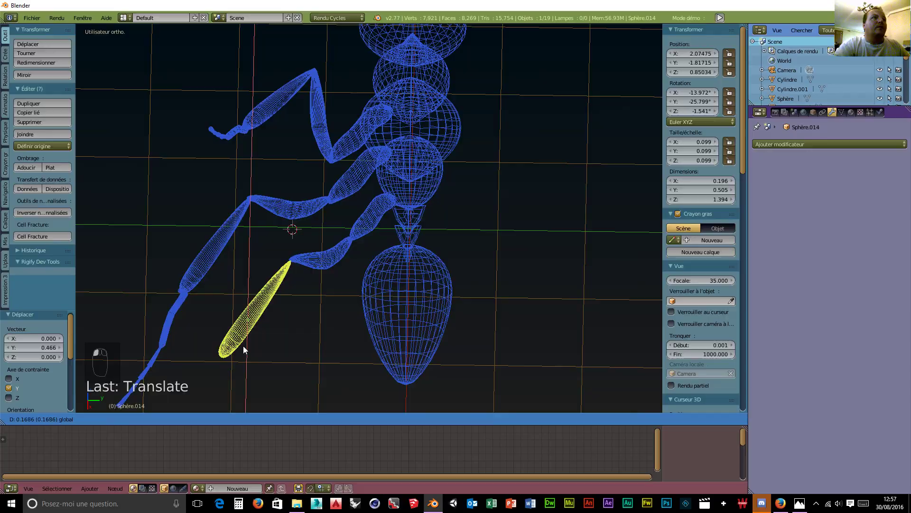
pyautogui.click(244, 343)
# Rotate the rear shin segment about 33.5° around the global Z axis
pyautogui.moveTo(338, 356); pyautogui.dragTo(416, 327, button='middle')
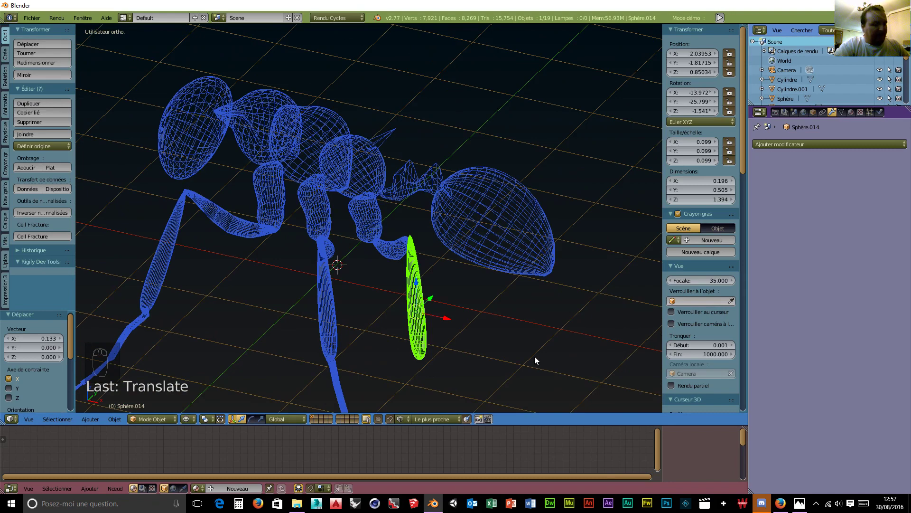
pyautogui.press('r')
pyautogui.press('z')
pyautogui.click(472, 310)
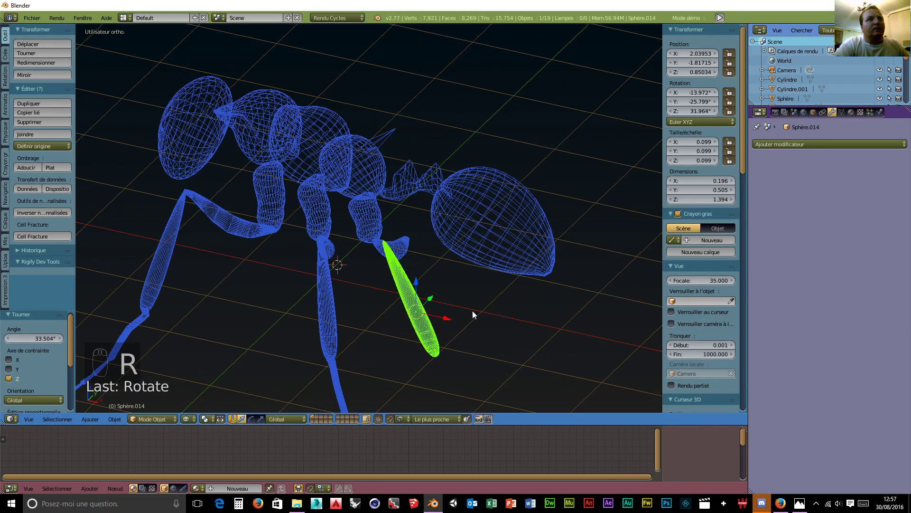
# Realign the rotated shin's upper end with the outer tip of the rear thigh along X, Y and Z
pyautogui.press('g')
pyautogui.press('x')
pyautogui.click(466, 321)
pyautogui.moveTo(515, 352); pyautogui.dragTo(248, 316, button='middle')
pyautogui.press('g')
pyautogui.press('y')
pyautogui.click(287, 318)
pyautogui.scroll(3, 225, 328)
pyautogui.press('g')
pyautogui.press('z')
pyautogui.click(226, 352)
pyautogui.moveTo(230, 350); pyautogui.dragTo(534, 369, button='middle')
pyautogui.moveTo(627, 351); pyautogui.dragTo(608, 353)
pyautogui.moveTo(572, 326); pyautogui.dragTo(573, 338)
# Duplicate the middle leg's jointed foot segment and move the copy about 1.65 along X toward the rear leg
pyautogui.moveTo(573, 338); pyautogui.dragTo(172, 294, button='middle')
pyautogui.scroll(-5, 178, 292)
pyautogui.rightClick(413, 291)
pyautogui.scroll(-3, 471, 300)
pyautogui.moveTo(471, 299); pyautogui.dragTo(408, 321, button='middle')
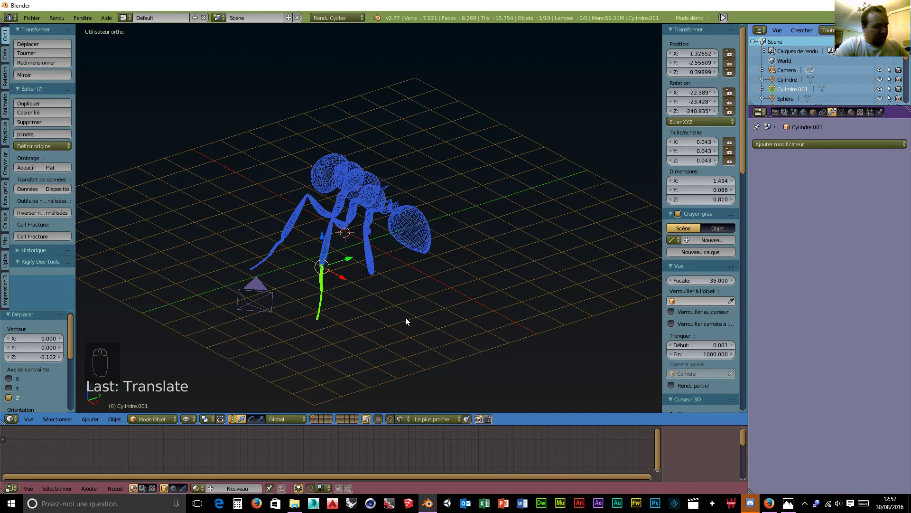
pyautogui.hotkey('shift', 'd')
pyautogui.press('x')
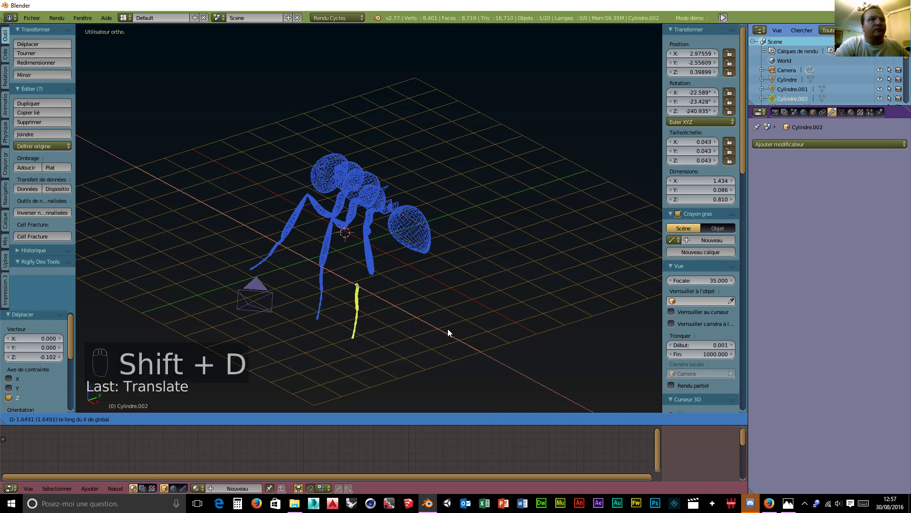
pyautogui.click(451, 329)
# Position the foot copy at the lower end of the rear shin, at about X 2.479, Y -1.655
pyautogui.moveTo(453, 330); pyautogui.dragTo(324, 304, button='middle')
pyautogui.moveTo(327, 296)
pyautogui.mouseDown()
pyautogui.moveTo(347, 304)
pyautogui.moveTo(313, 312)
pyautogui.moveTo(315, 298)
pyautogui.mouseUp()
pyautogui.moveTo(315, 298); pyautogui.dragTo(310, 274, button='middle')
pyautogui.moveTo(313, 251); pyautogui.dragTo(315, 252)
pyautogui.moveTo(349, 280); pyautogui.dragTo(464, 309, button='middle')
pyautogui.moveTo(439, 274); pyautogui.dragTo(430, 275)
pyautogui.moveTo(421, 266); pyautogui.dragTo(439, 291, button='middle')
pyautogui.moveTo(421, 238); pyautogui.dragTo(424, 247)
pyautogui.moveTo(443, 278); pyautogui.dragTo(446, 282)
pyautogui.moveTo(422, 251); pyautogui.dragTo(424, 241)
pyautogui.press('y')
pyautogui.click(424, 240)
# Lower the rear foot segment to about Z 0.345 and shift it 0.032 along X to join the shin
pyautogui.scroll(5, 423, 241)
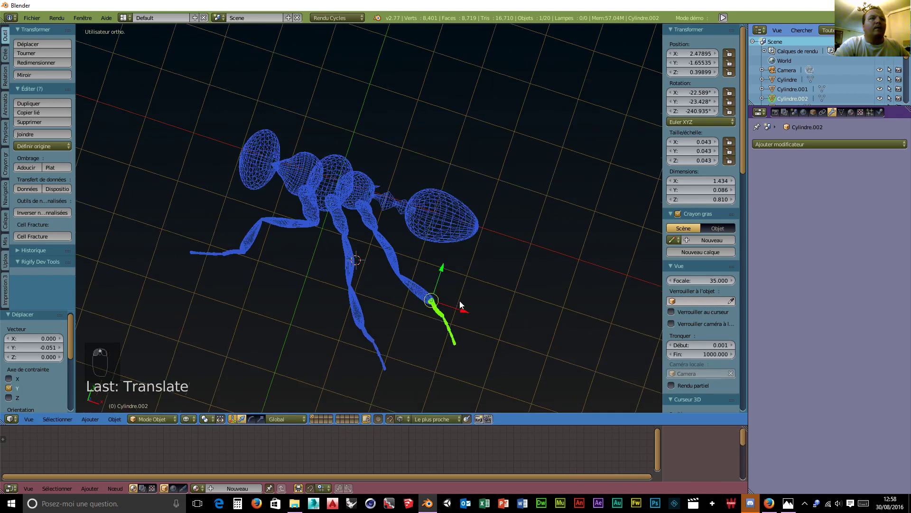
pyautogui.moveTo(457, 278); pyautogui.dragTo(322, 151, button='middle')
pyautogui.moveTo(452, 304); pyautogui.dragTo(228, 261, button='middle')
pyautogui.moveTo(222, 266); pyautogui.dragTo(195, 301)
pyautogui.moveTo(195, 301); pyautogui.dragTo(539, 306, button='middle')
pyautogui.scroll(-5, 363, 286)
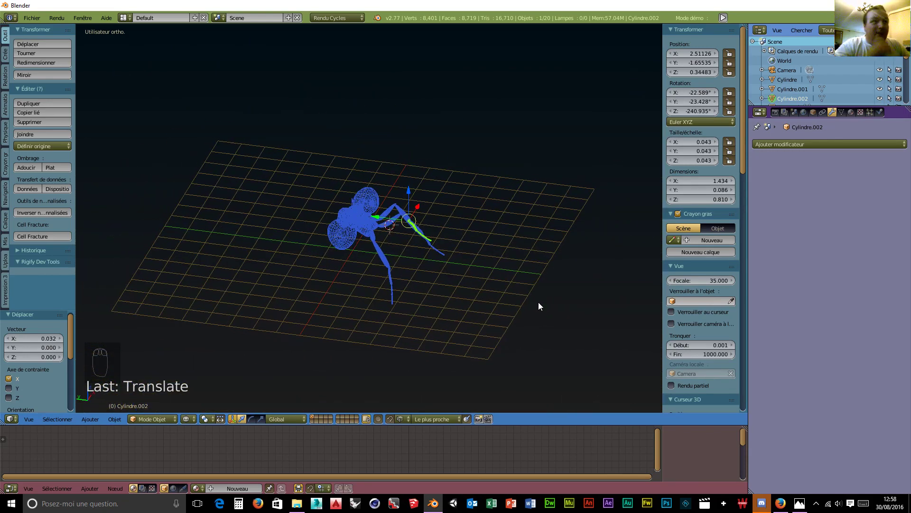
pyautogui.scroll(5, 337, 262)
pyautogui.moveTo(373, 279); pyautogui.dragTo(296, 261, button='middle')
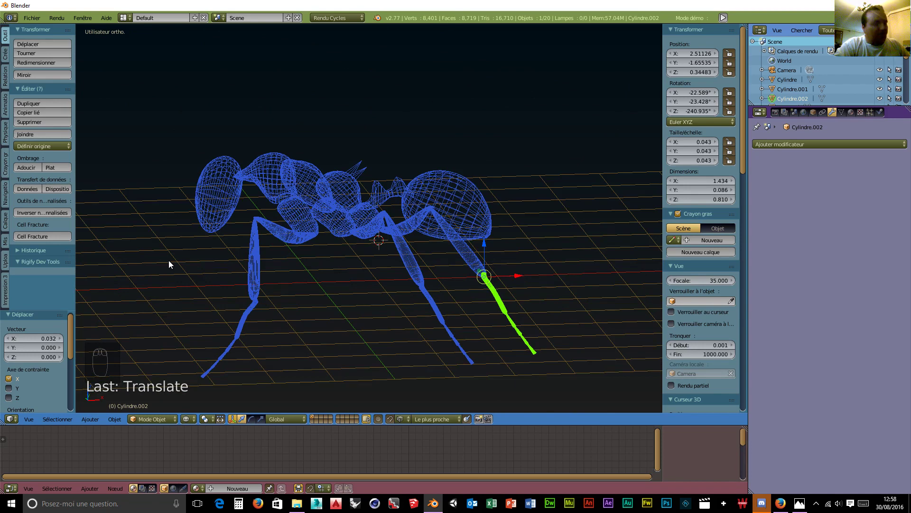
pyautogui.hotkey('shift', 'a')
pyautogui.moveTo(169, 261)
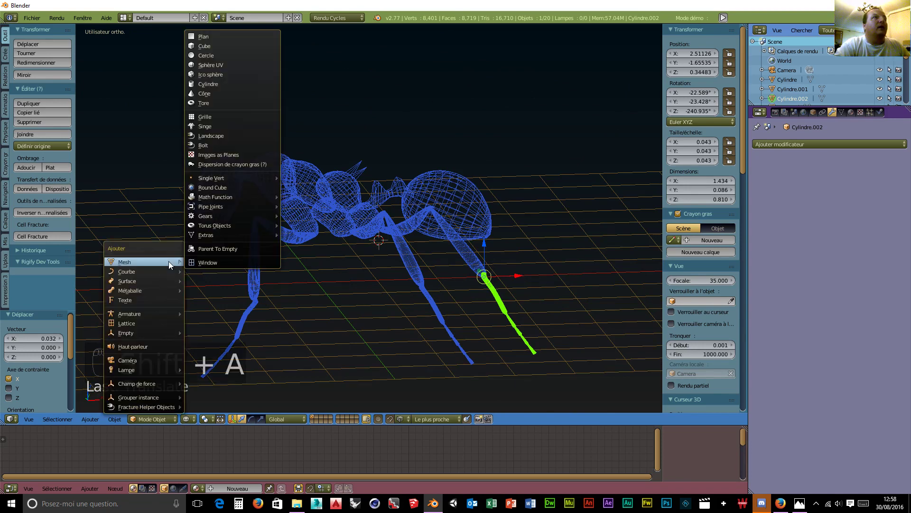
pyautogui.click(208, 55)
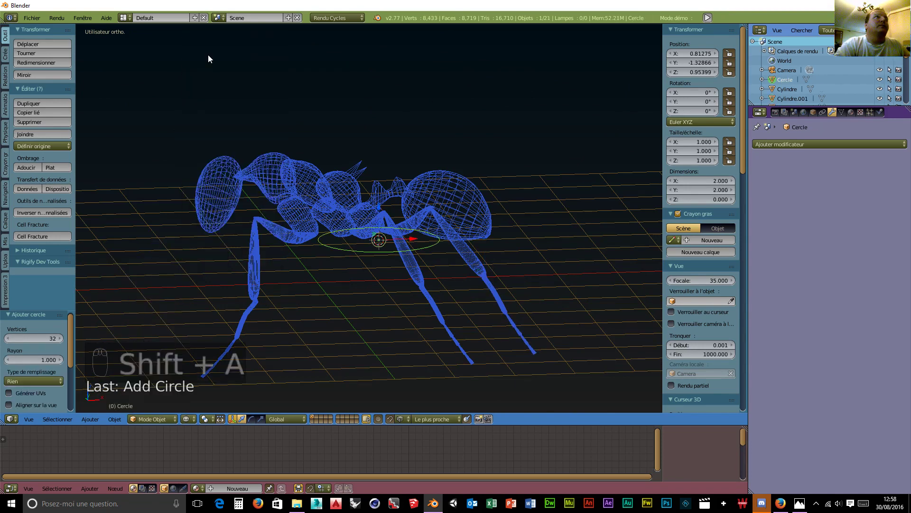
pyautogui.press('x')
pyautogui.click(276, 180)
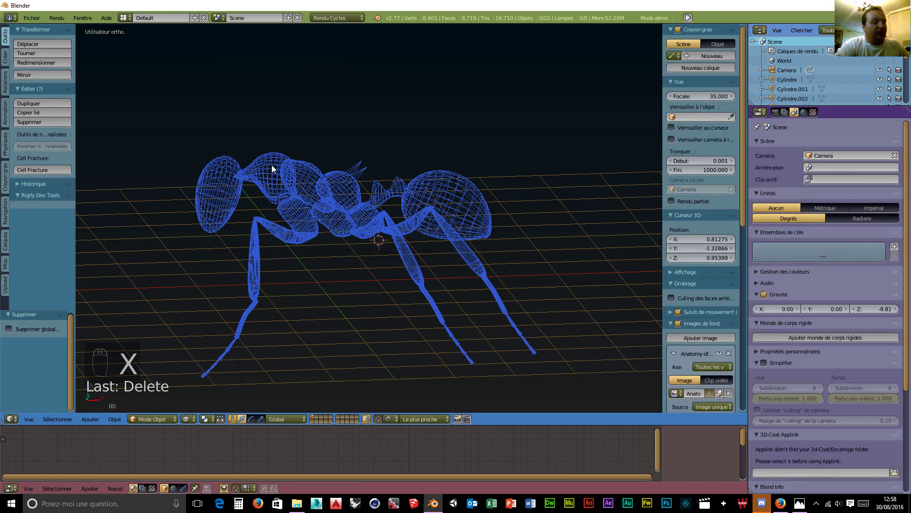
# Add a UV sphere, flatten it to 0.36 along X, and shrink it uniformly to about 0.136 × 0.379 × 0.379
pyautogui.hotkey('shift', 'a')
pyautogui.moveTo(271, 164)
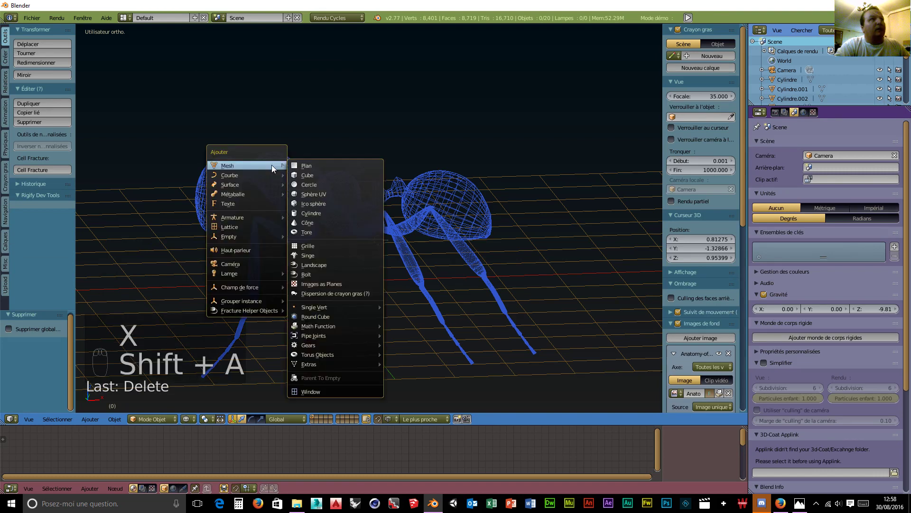
pyautogui.click(319, 195)
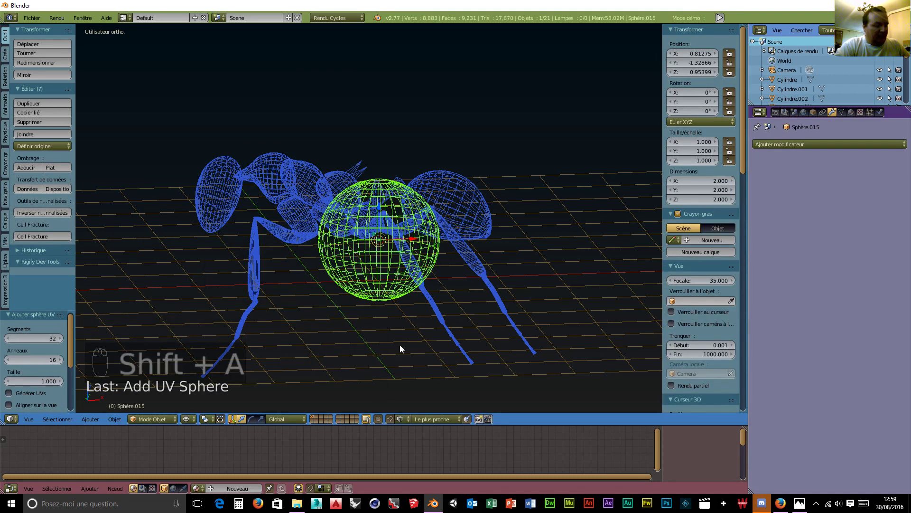
pyautogui.press('s')
pyautogui.press('x')
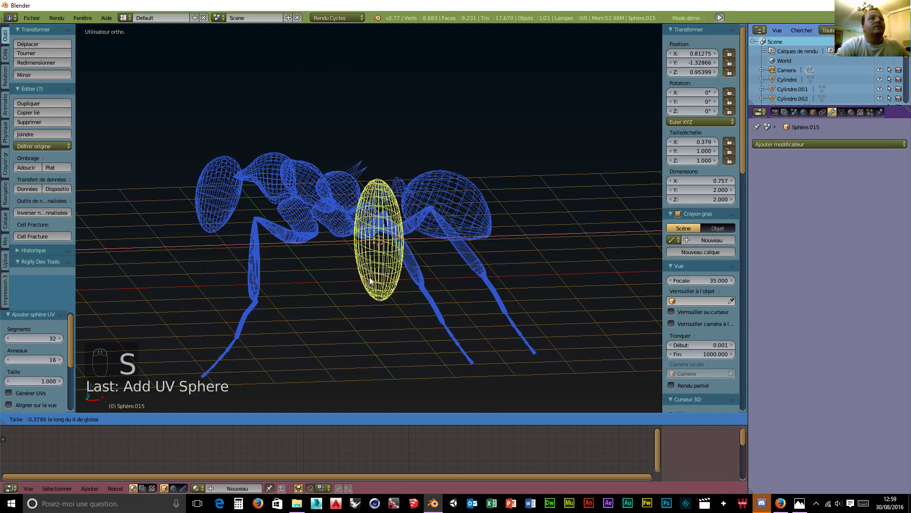
pyautogui.click(375, 287)
pyautogui.press('s')
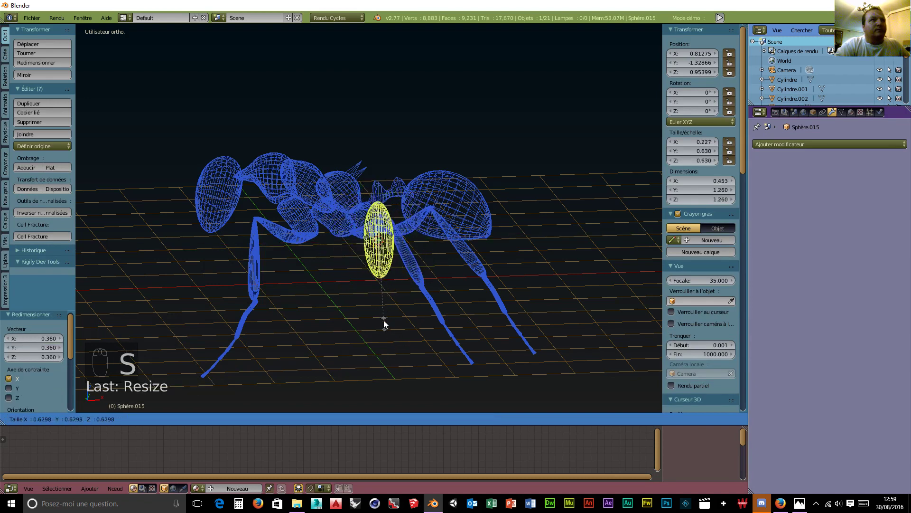
pyautogui.click(376, 263)
# Move the flattened sphere -2.729 along X toward the ant's head
pyautogui.moveTo(411, 239); pyautogui.dragTo(224, 250)
pyautogui.scroll(5, 224, 249)
pyautogui.moveTo(224, 250); pyautogui.dragTo(331, 275, button='middle')
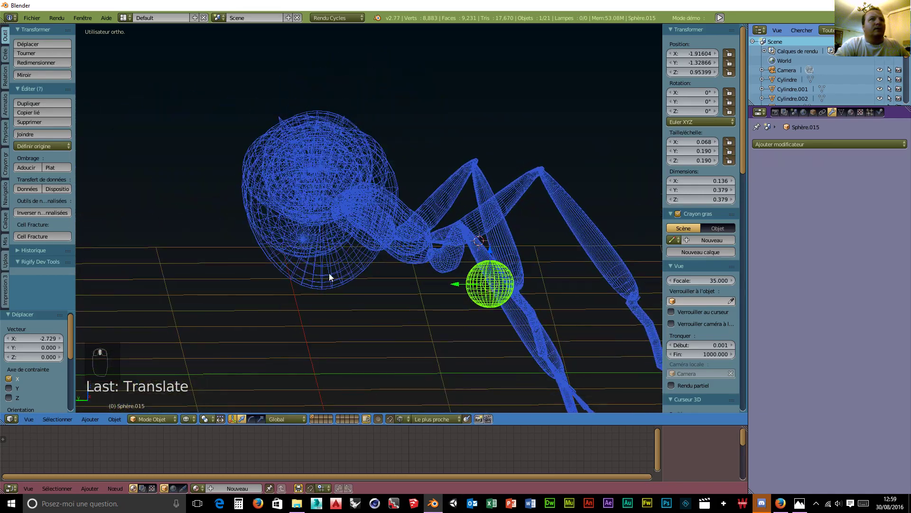
pyautogui.moveTo(486, 329); pyautogui.dragTo(428, 335, button='middle')
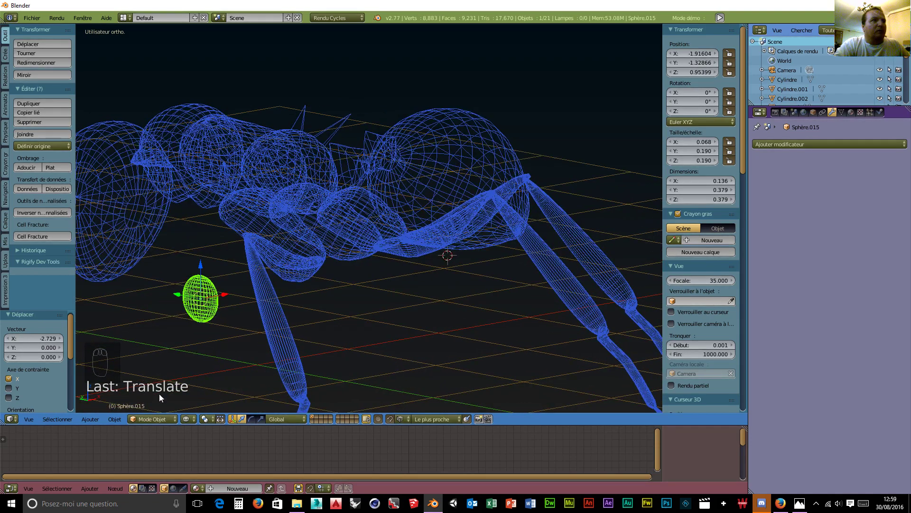
# Switch the 3D viewport from wireframe to solid (Solide) shading
pyautogui.click(168, 419)
pyautogui.click(186, 419)
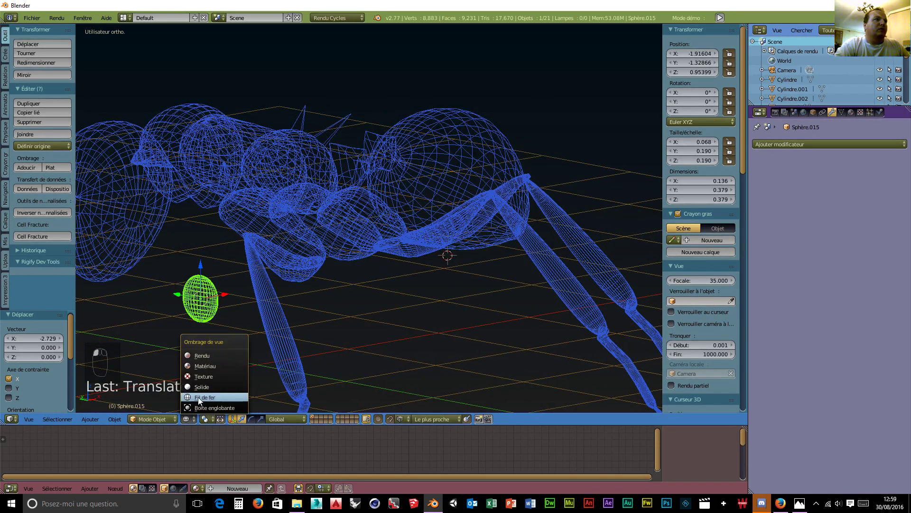
pyautogui.click(200, 384)
pyautogui.moveTo(221, 339)
pyautogui.mouseDown(button='middle')
pyautogui.moveTo(233, 348)
pyautogui.moveTo(228, 362)
pyautogui.moveTo(173, 366)
pyautogui.moveTo(102, 349)
pyautogui.moveTo(651, 350)
pyautogui.moveTo(157, 375)
pyautogui.moveTo(206, 335)
pyautogui.moveTo(263, 333)
pyautogui.mouseUp(button='middle')
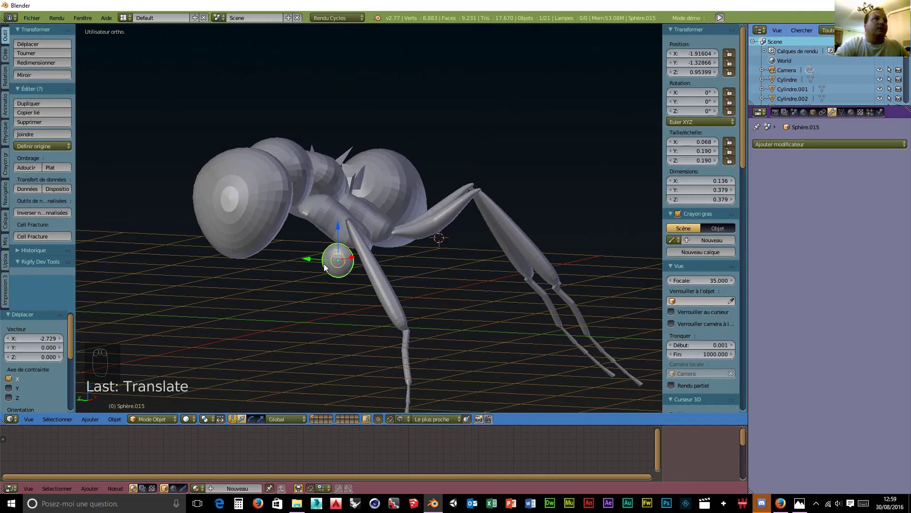
# Rotate the flattened sphere about 46.1° around the global Z axis
pyautogui.press('r')
pyautogui.press('z')
pyautogui.click(369, 289)
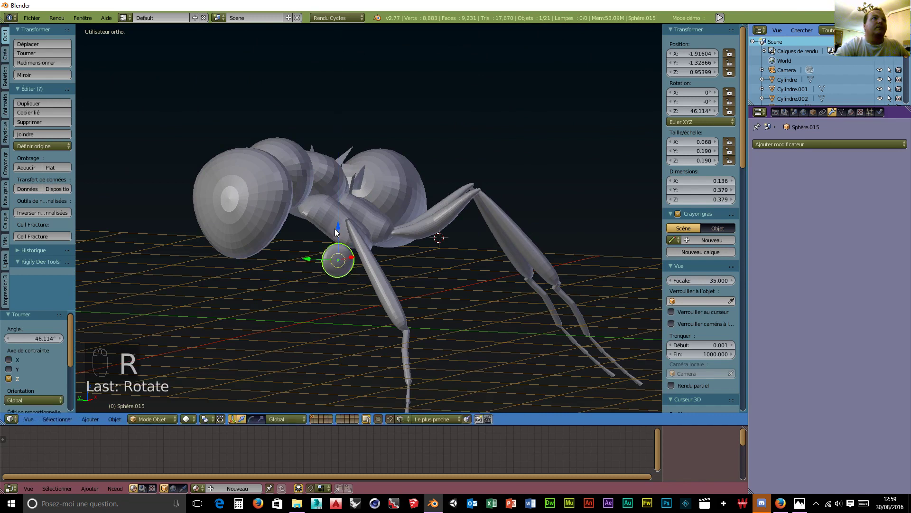
# Move the flattened sphere 0.686 up along Z and 0.886 along Y to place it beside the head
pyautogui.press('g')
pyautogui.press('z')
pyautogui.click(332, 173)
pyautogui.press('g')
pyautogui.press('y')
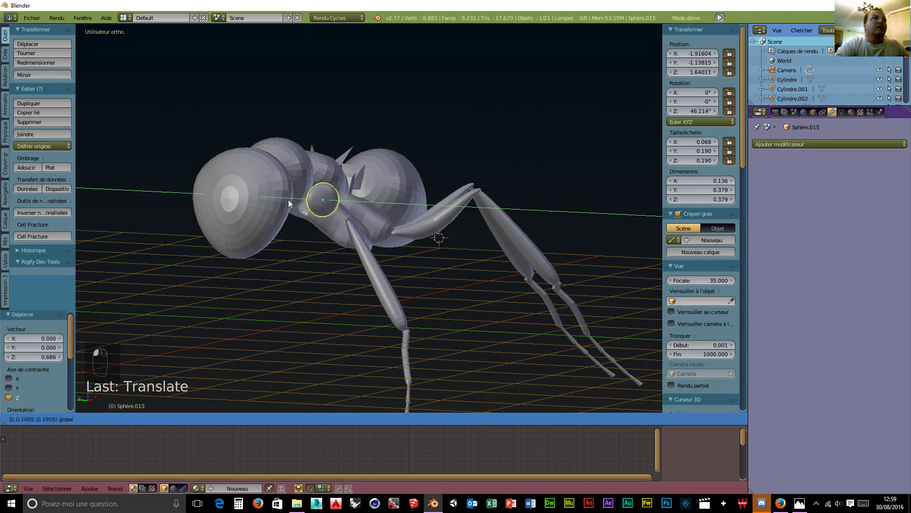
pyautogui.click(245, 203)
pyautogui.moveTo(250, 213); pyautogui.dragTo(163, 267, button='middle')
pyautogui.scroll(2, 195, 192)
pyautogui.moveTo(195, 191); pyautogui.dragTo(485, 187, button='middle')
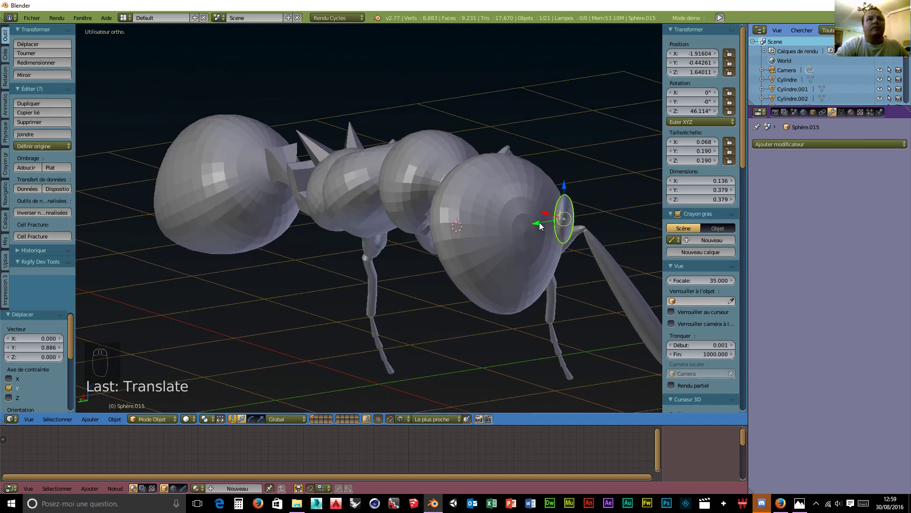
# Rotate the flattened eye sphere about the global Z axis by about -4.4° and another -7.7° to follow the head's curvature
pyautogui.scroll(-1, 577, 272)
pyautogui.moveTo(576, 272); pyautogui.dragTo(522, 292, button='middle')
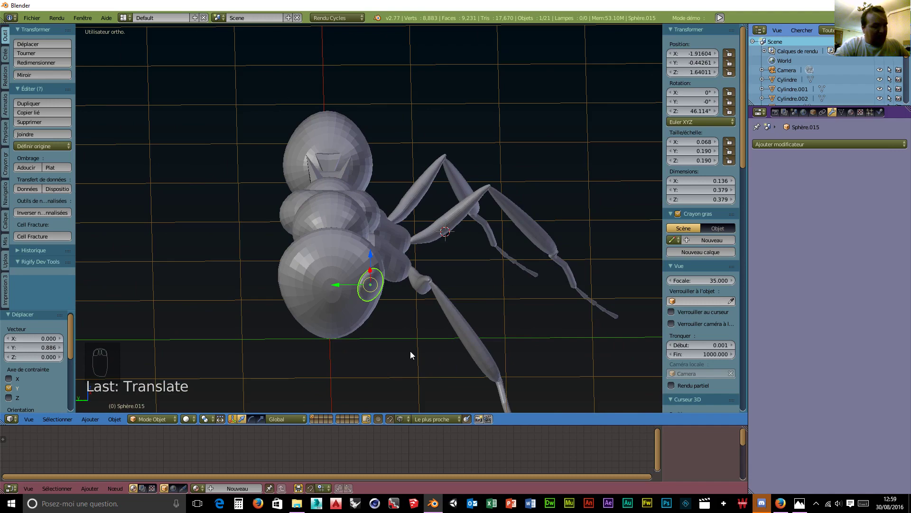
pyautogui.press('r')
pyautogui.press('z')
pyautogui.click(403, 350)
pyautogui.moveTo(397, 349); pyautogui.dragTo(265, 237, button='middle')
pyautogui.press('r')
pyautogui.press('z')
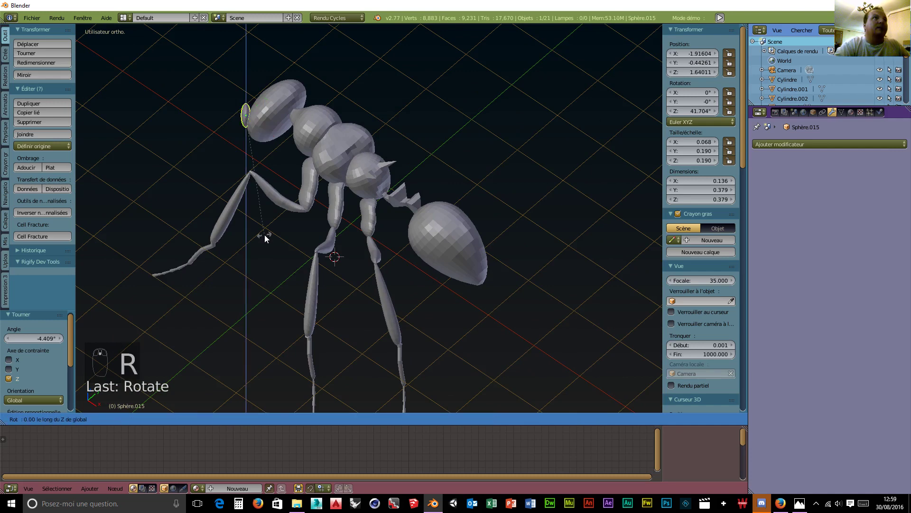
pyautogui.click(249, 219)
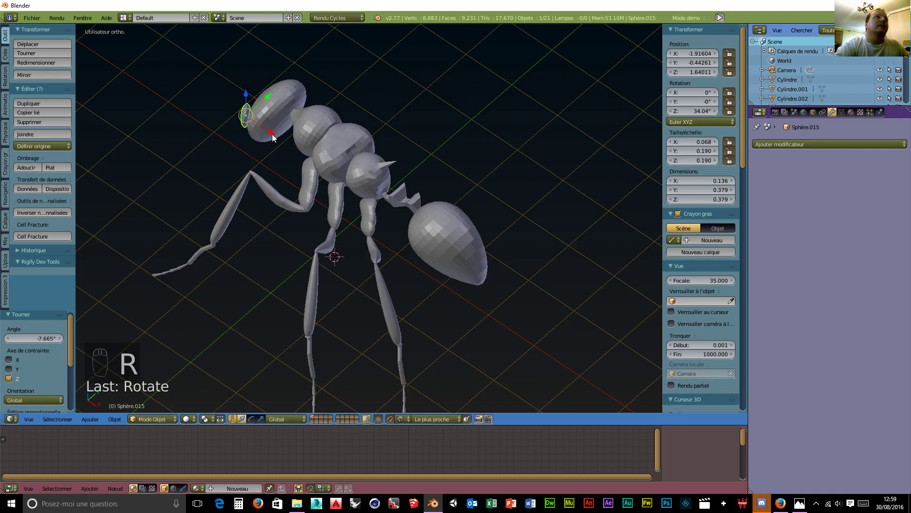
# Move the flattened eye sphere 0.086 along X, into the side of the head
pyautogui.moveTo(272, 134); pyautogui.dragTo(273, 147)
pyautogui.moveTo(274, 147); pyautogui.dragTo(405, 103, button='middle')
pyautogui.scroll(3, 341, 223)
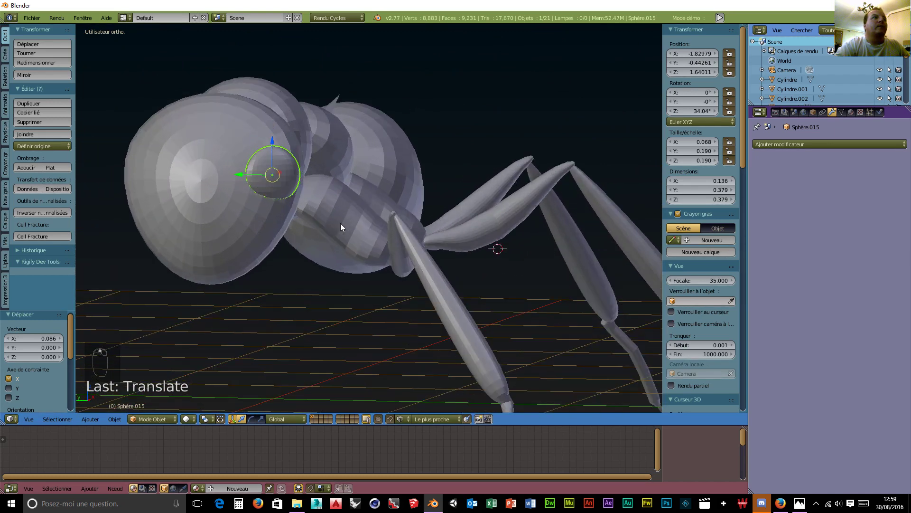
pyautogui.scroll(3, 285, 223)
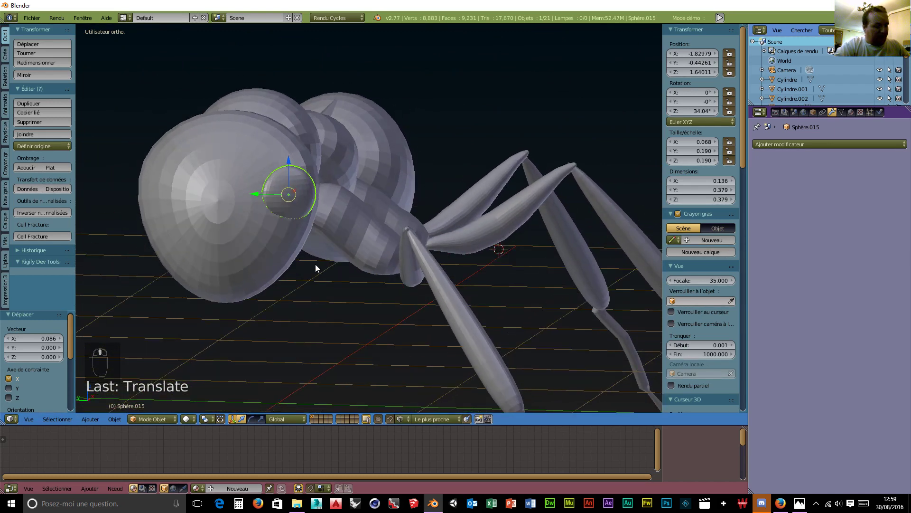
# Tilt the eye sphere about 12.1° around the global Y axis and about 3° around the global Z axis
pyautogui.press('r')
pyautogui.press('y')
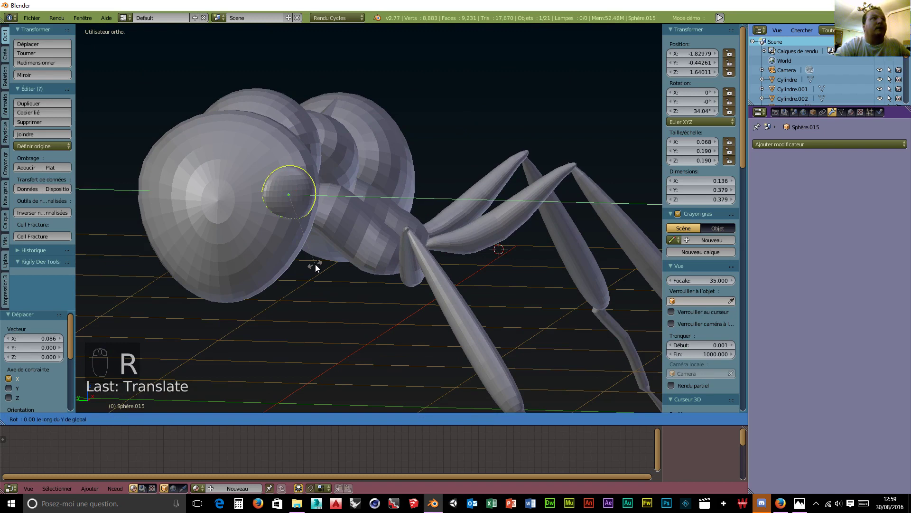
pyautogui.click(306, 308)
pyautogui.moveTo(305, 308); pyautogui.dragTo(295, 286, button='middle')
pyautogui.press('r')
pyautogui.press('z')
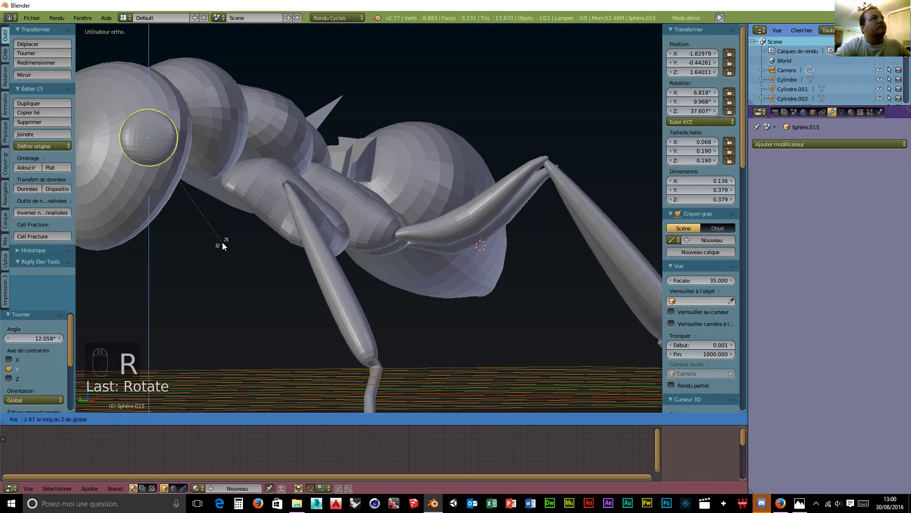
pyautogui.click(221, 241)
pyautogui.moveTo(196, 229); pyautogui.dragTo(335, 255, button='middle')
pyautogui.scroll(-4, 97, 195)
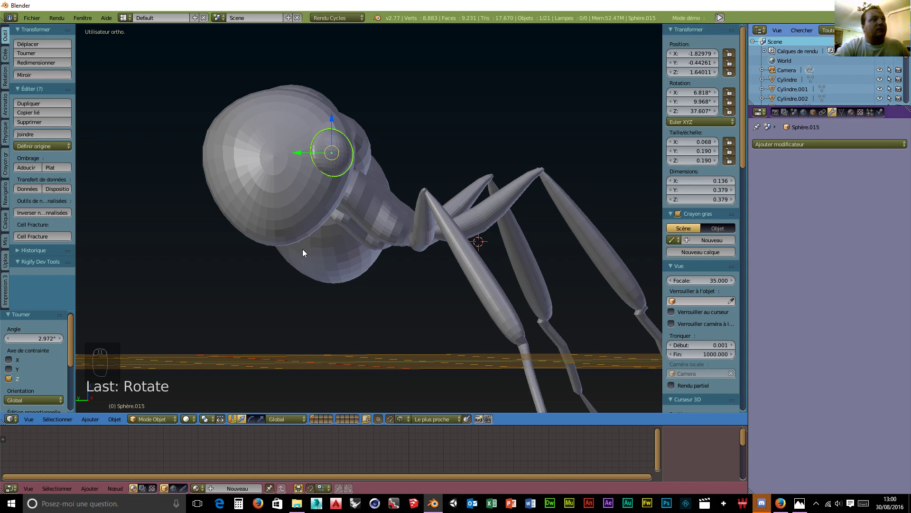
# Add a UV sphere with default settings and move it 1.384 along Y toward the ant's body
pyautogui.hotkey('shift', 'a')
pyautogui.moveTo(302, 250)
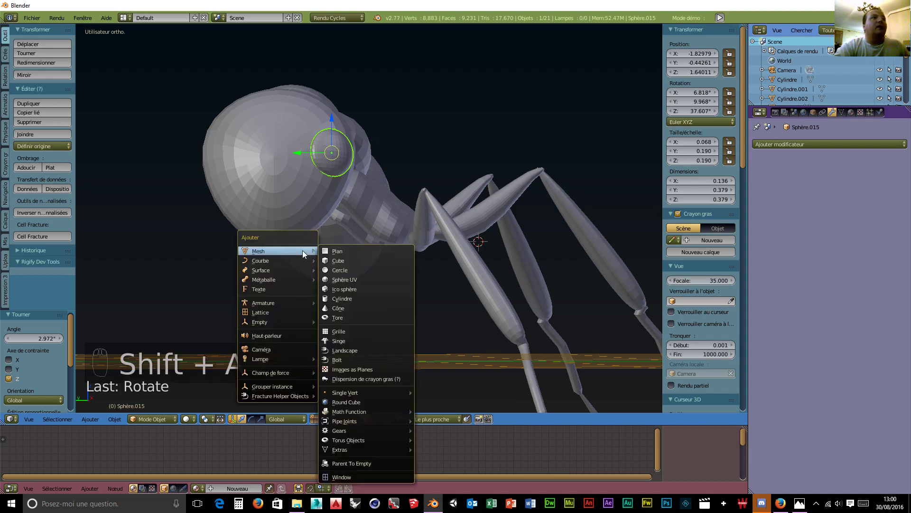
pyautogui.click(355, 280)
pyautogui.scroll(-5, 360, 281)
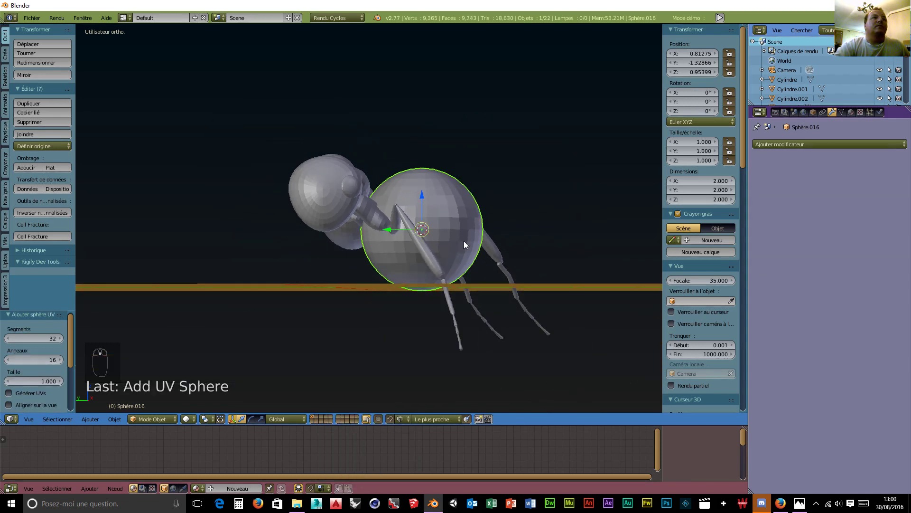
pyautogui.press('g')
pyautogui.press('y')
pyautogui.click(316, 231)
pyautogui.moveTo(316, 231); pyautogui.dragTo(377, 322, button='middle')
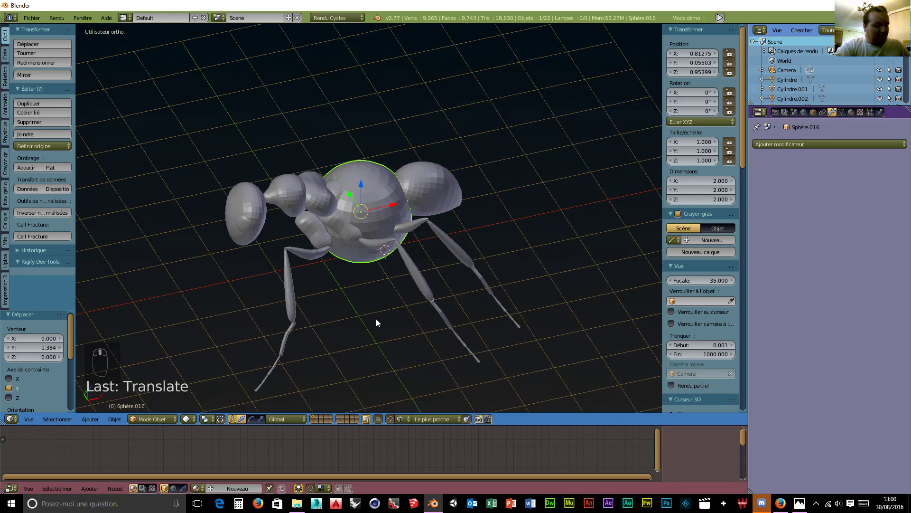
# Scale the new sphere down to about 0.221 and move it -2.878 along X toward the head
pyautogui.press('s')
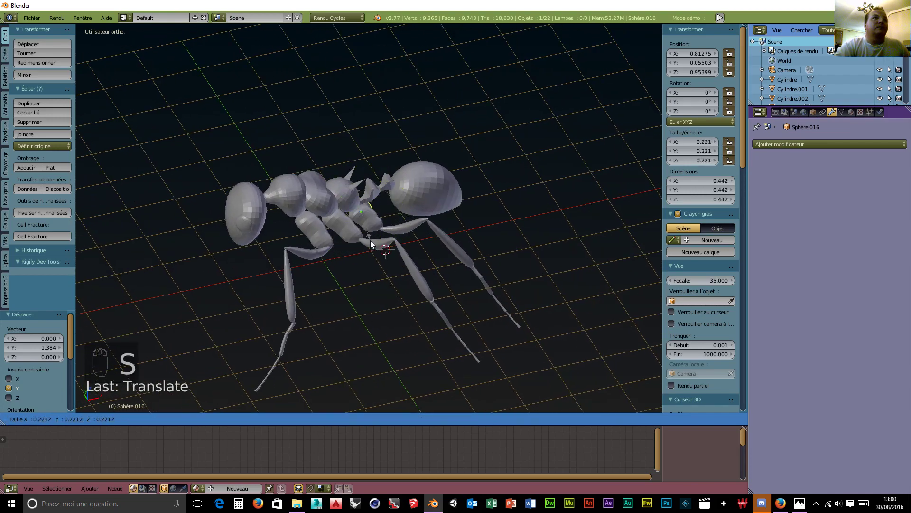
pyautogui.click(370, 237)
pyautogui.moveTo(392, 210); pyautogui.dragTo(256, 235)
pyautogui.moveTo(255, 235); pyautogui.dragTo(397, 278, button='middle')
# Reduce the small sphere's scale to about 0.112 and shift it -0.179 and another -0.117 along Y
pyautogui.press('s')
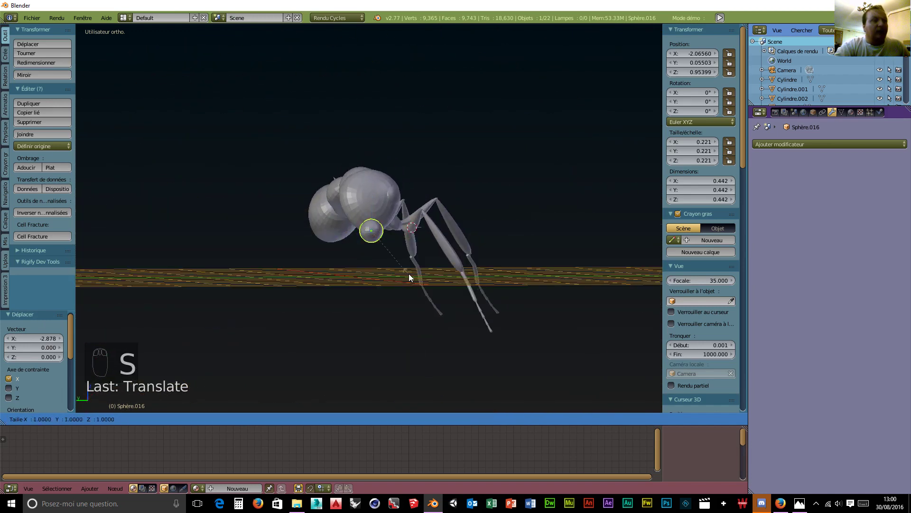
pyautogui.click(403, 278)
pyautogui.moveTo(403, 277); pyautogui.dragTo(397, 291, button='middle')
pyautogui.moveTo(326, 261); pyautogui.dragTo(337, 261)
pyautogui.scroll(3, 369, 295)
pyautogui.moveTo(369, 295); pyautogui.dragTo(397, 291, button='middle')
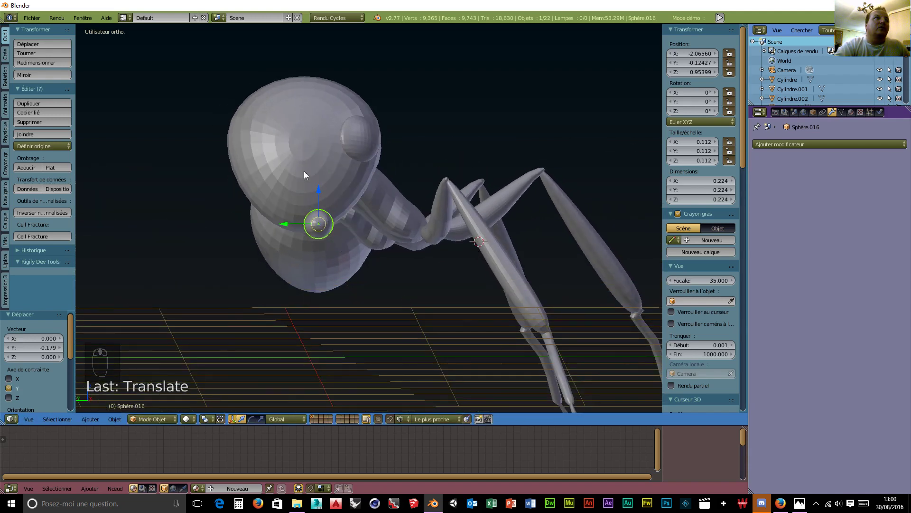
pyautogui.moveTo(287, 227); pyautogui.dragTo(301, 226)
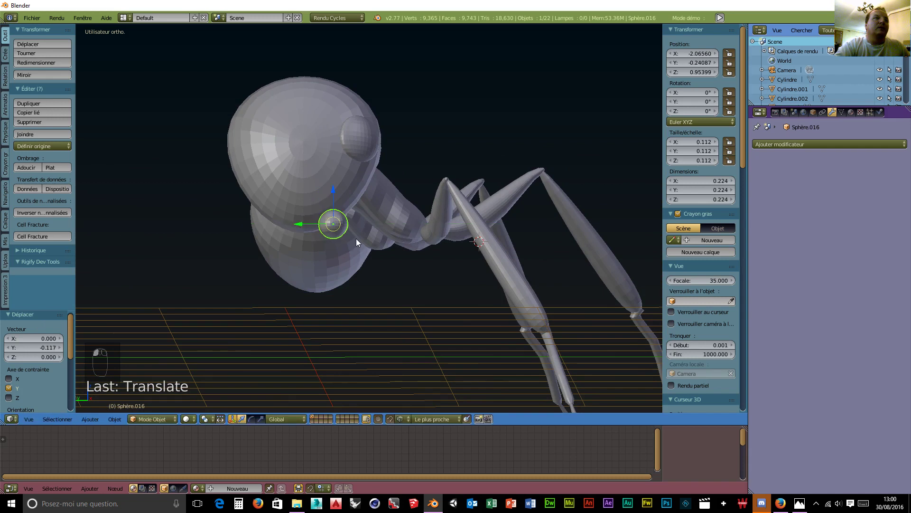
# Move the small sphere 0.285 along X so it sits under the head
pyautogui.press('g')
pyautogui.press('x')
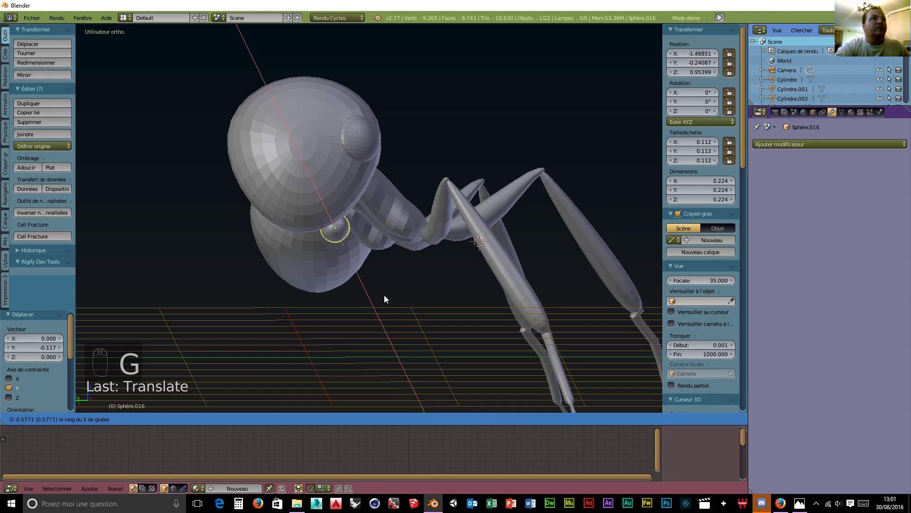
pyautogui.click(371, 281)
pyautogui.moveTo(371, 281)
pyautogui.mouseDown(button='middle')
pyautogui.moveTo(378, 286)
pyautogui.moveTo(300, 285)
pyautogui.moveTo(364, 266)
pyautogui.mouseUp(button='middle')
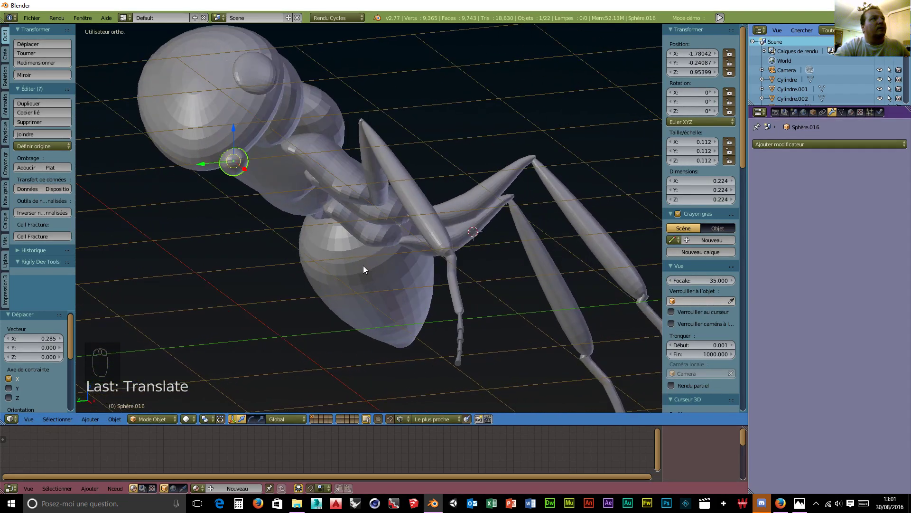
pyautogui.scroll(4, 279, 266)
pyautogui.moveTo(279, 266); pyautogui.dragTo(164, 363, button='middle')
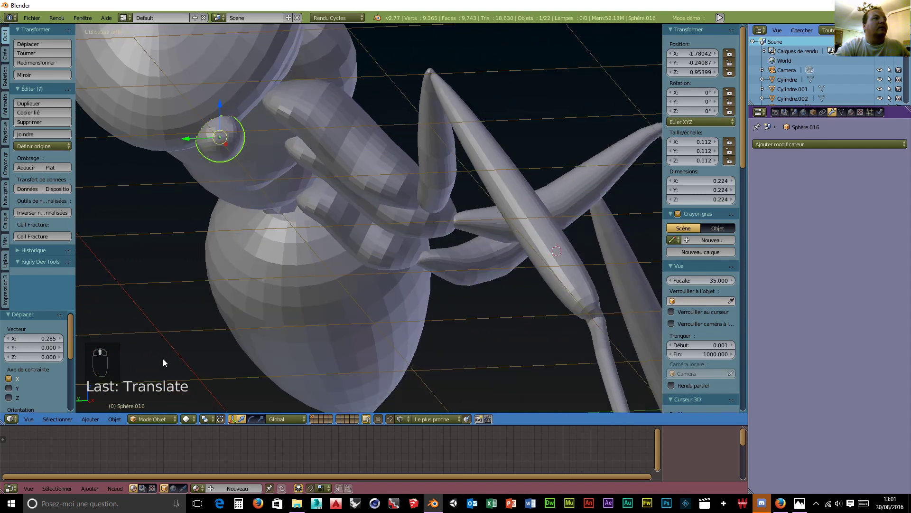
# Display the viewport in wireframe and put the small sphere into Edit Mode
pyautogui.click(190, 420)
pyautogui.click(193, 399)
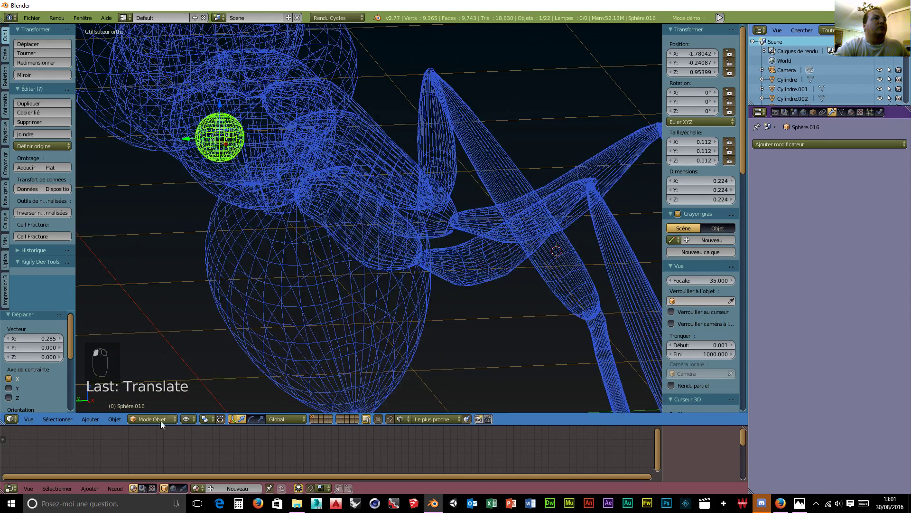
pyautogui.click(161, 420)
pyautogui.click(160, 397)
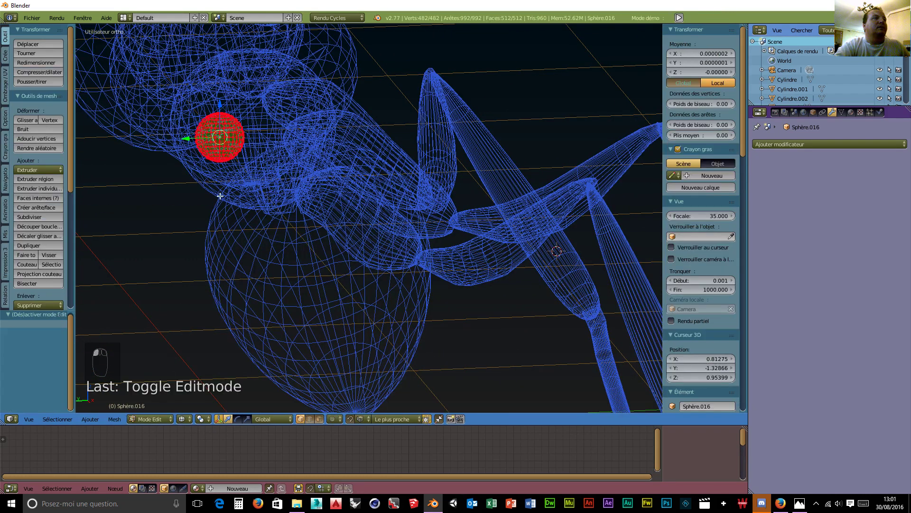
# Select only the bottom pole vertex of the small sphere
pyautogui.rightClick(219, 164)
pyautogui.moveTo(219, 164); pyautogui.dragTo(252, 240, button='middle')
pyautogui.moveTo(215, 279); pyautogui.dragTo(240, 256, button='middle')
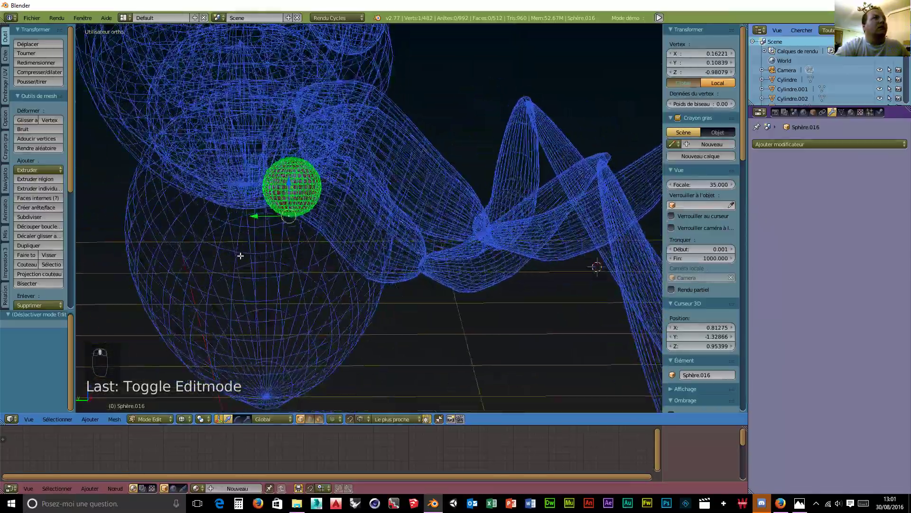
pyautogui.scroll(6, 241, 256)
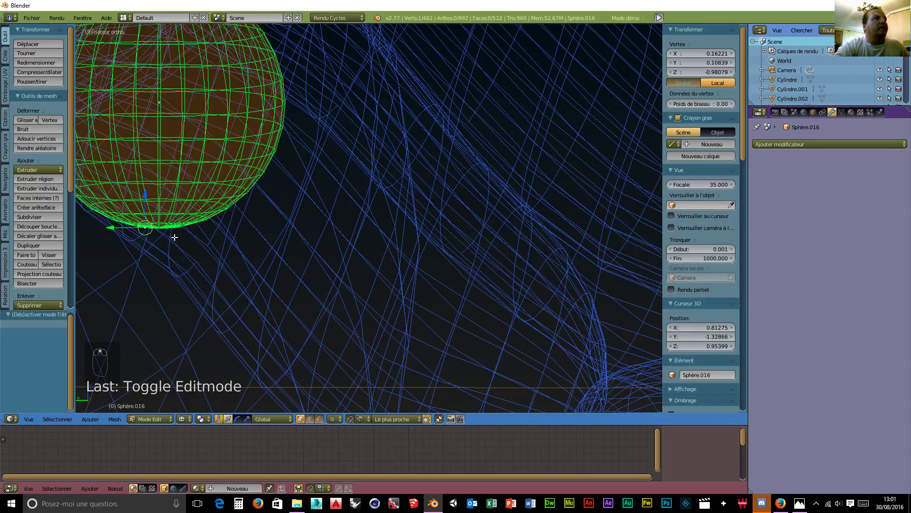
pyautogui.scroll(6, 194, 238)
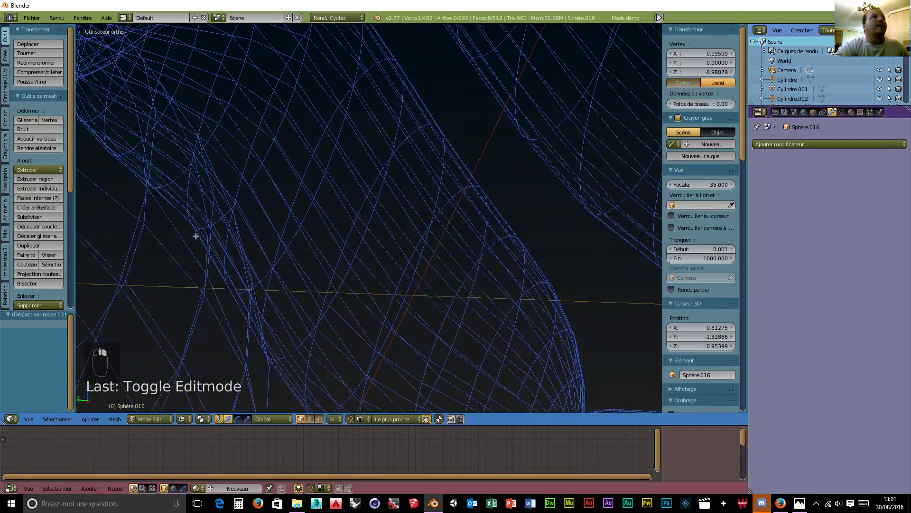
pyautogui.keyDown('shift'); pyautogui.moveTo(235, 202); pyautogui.dragTo(244, 242, button='middle'); pyautogui.keyUp('shift')
pyautogui.scroll(-6, 244, 242)
pyautogui.keyDown('shift'); pyautogui.moveTo(465, 153); pyautogui.dragTo(354, 198, button='middle'); pyautogui.keyUp('shift')
pyautogui.scroll(5, 417, 244)
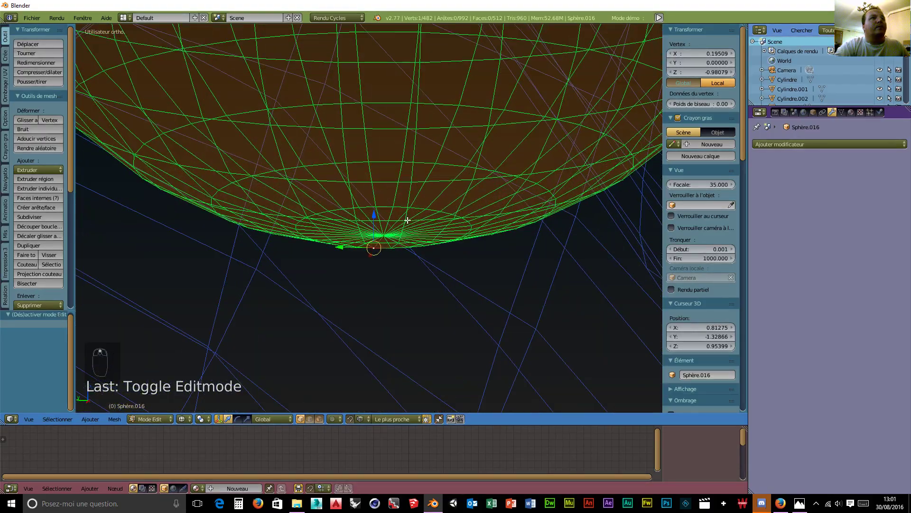
pyautogui.rightClick(387, 236)
pyautogui.scroll(-6, 399, 221)
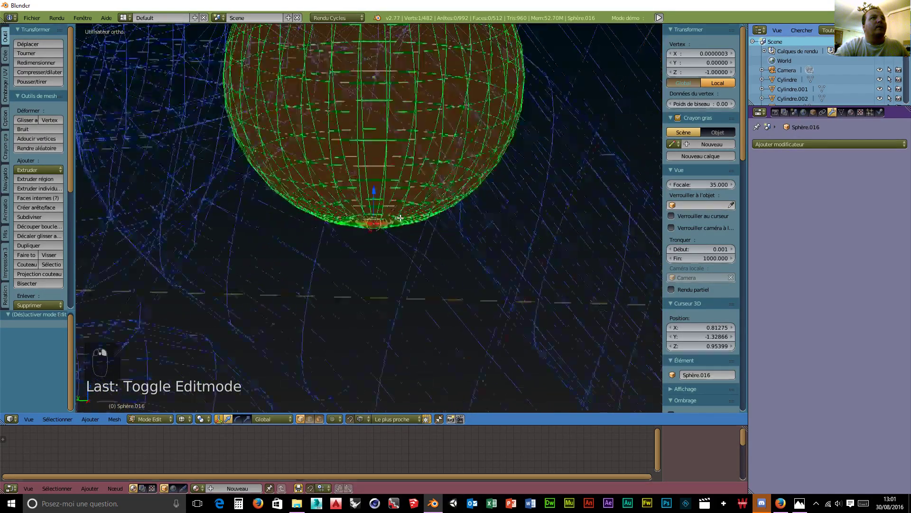
pyautogui.scroll(-4, 398, 209)
pyautogui.moveTo(398, 209); pyautogui.dragTo(264, 297, button='middle')
pyautogui.scroll(3, 304, 285)
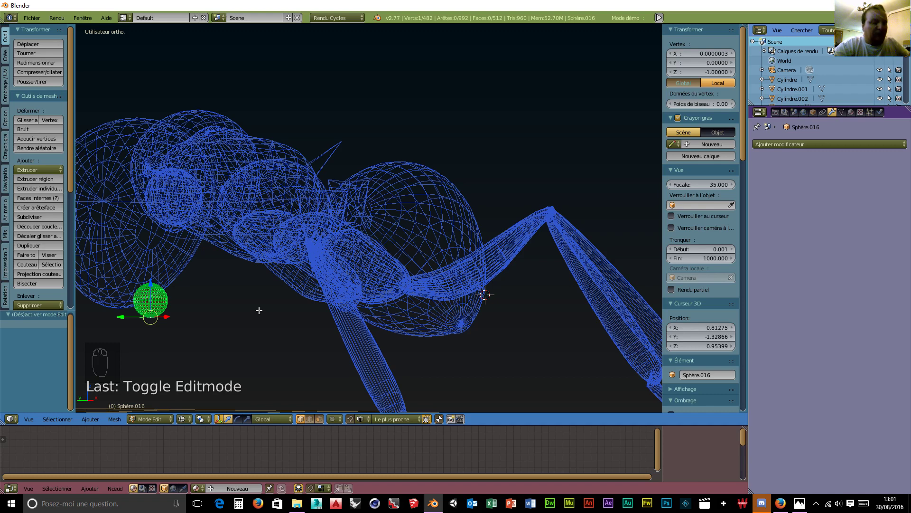
# With proportional editing enabled, pull the bottom pole vertex down to about -3.04 local Z and move it 0.116 along Y
pyautogui.press('o')
pyautogui.moveTo(151, 282); pyautogui.dragTo(158, 351)
pyautogui.moveTo(191, 360); pyautogui.dragTo(241, 356, button='middle')
pyautogui.moveTo(291, 345); pyautogui.dragTo(274, 328)
pyautogui.scroll(-3, 277, 339)
pyautogui.moveTo(391, 335); pyautogui.dragTo(281, 292, button='middle')
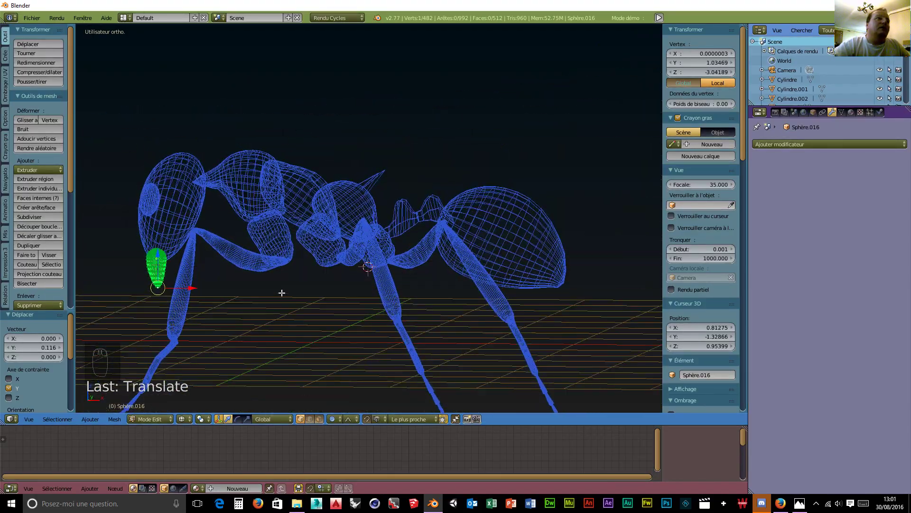
# In front view, select the whole tapered sphere mesh, rotate it to match the mandible drawing and move it -0.038 along X
pyautogui.press('KP_1')
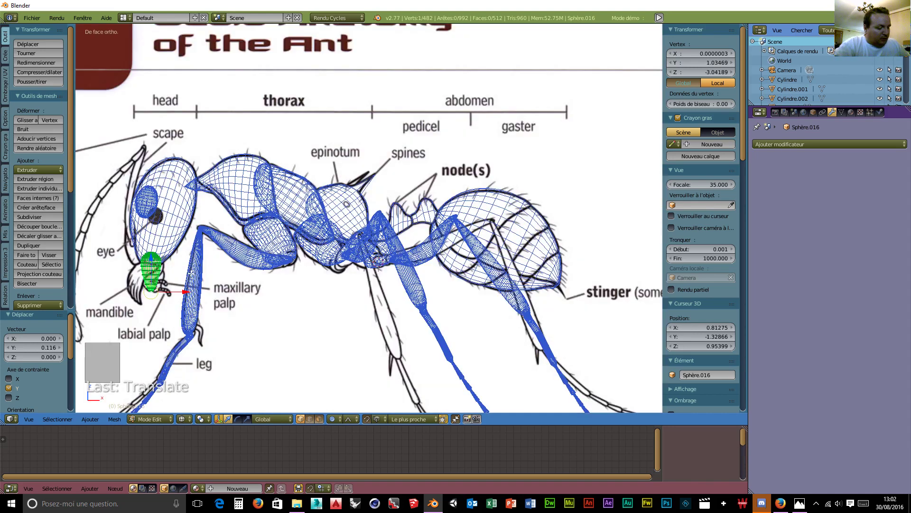
pyautogui.press('a')
pyautogui.press('a')
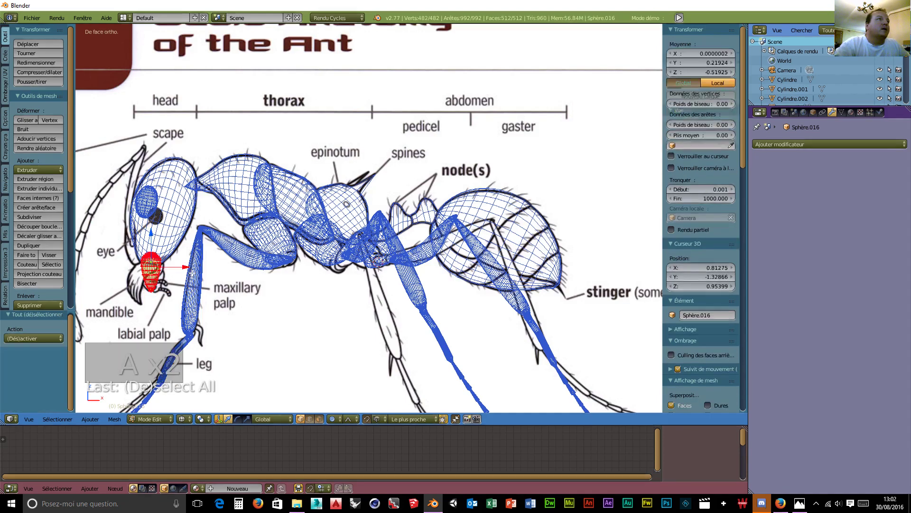
pyautogui.press('r')
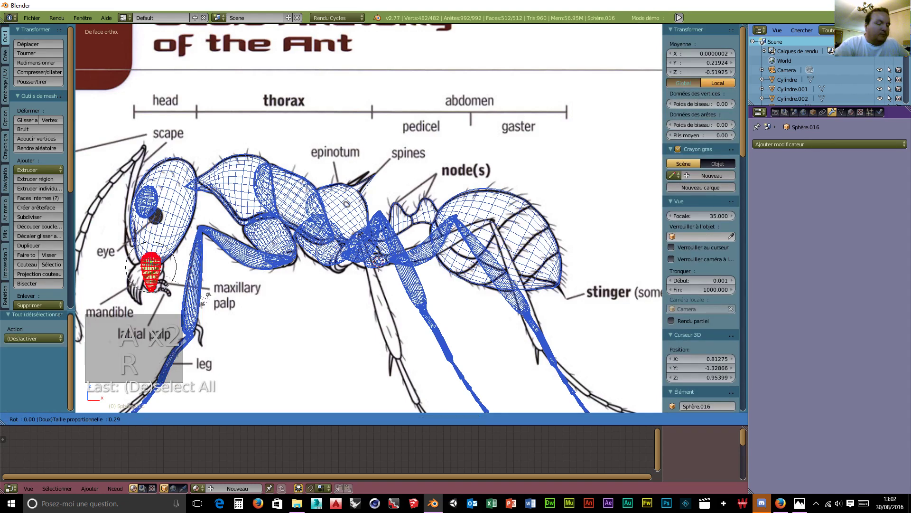
pyautogui.click(172, 302)
pyautogui.moveTo(174, 268); pyautogui.dragTo(170, 267)
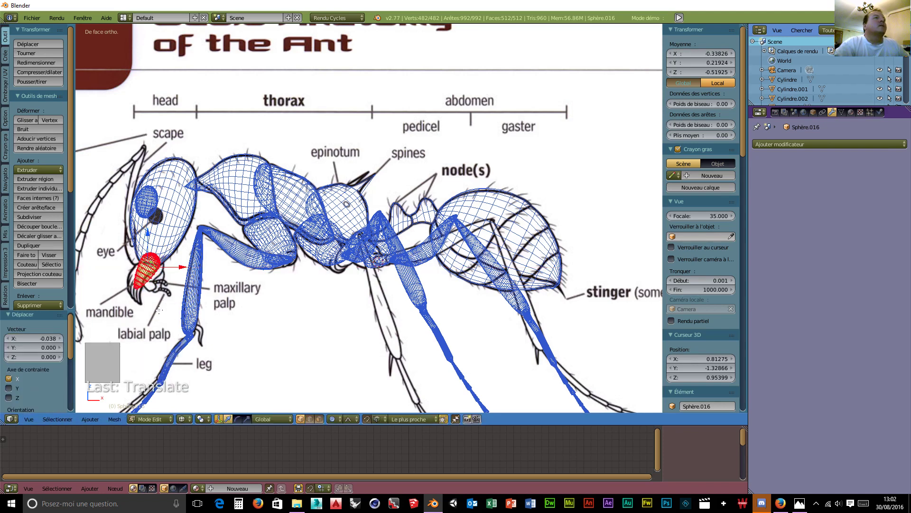
pyautogui.keyDown('shift'); pyautogui.moveTo(227, 284); pyautogui.dragTo(370, 276, button='middle'); pyautogui.keyUp('shift')
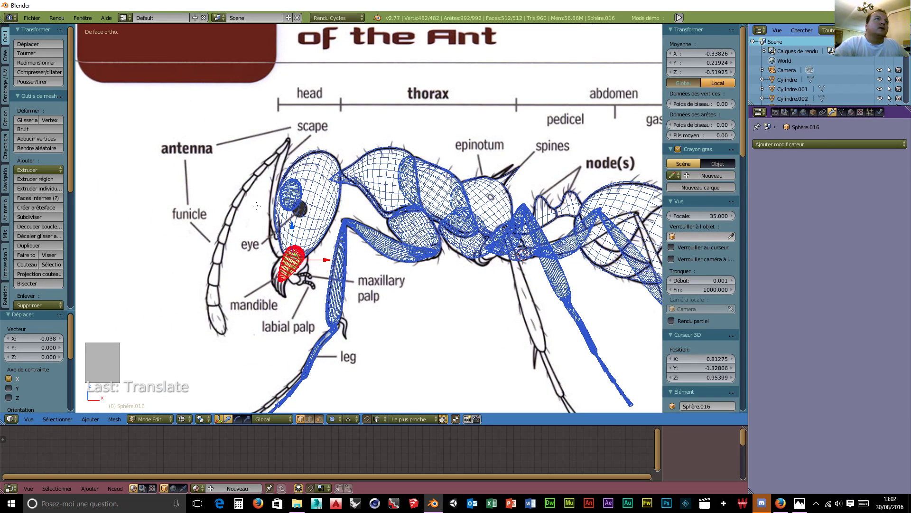
# Return the mandible mesh to Object Mode
pyautogui.click(151, 419)
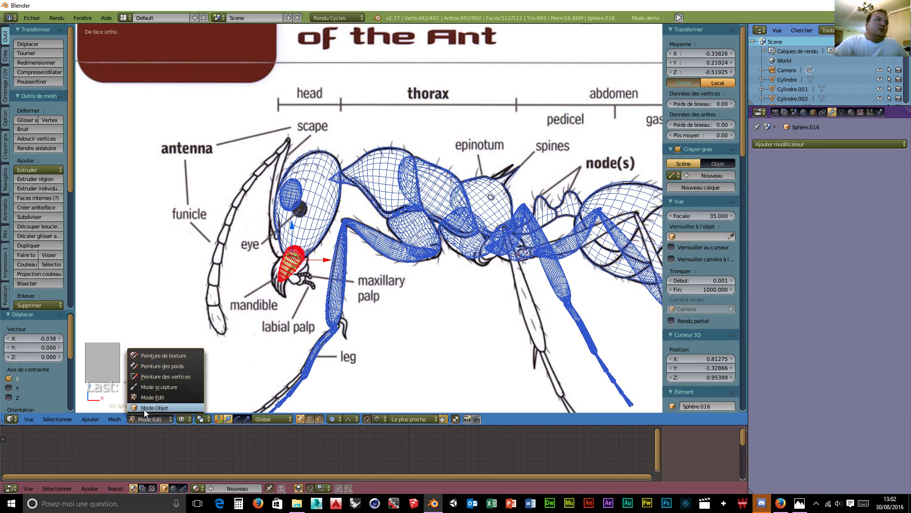
pyautogui.click(147, 408)
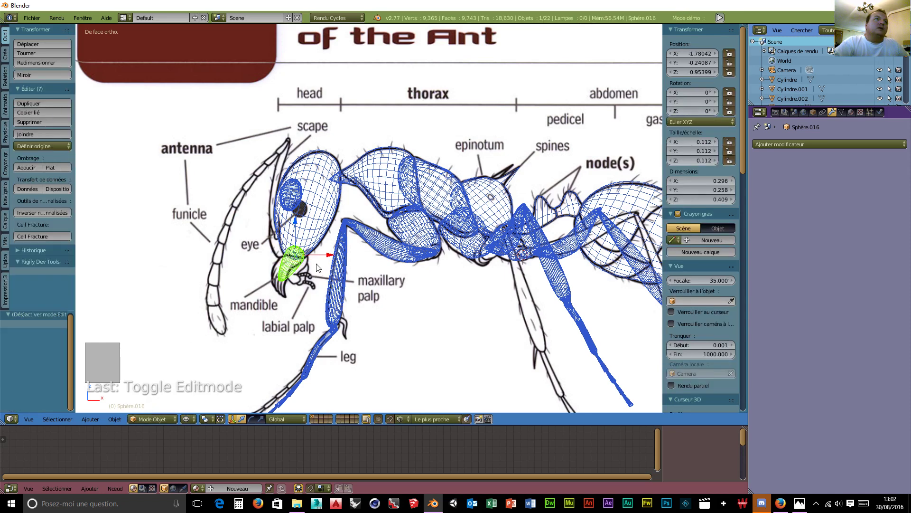
pyautogui.scroll(4, 317, 268)
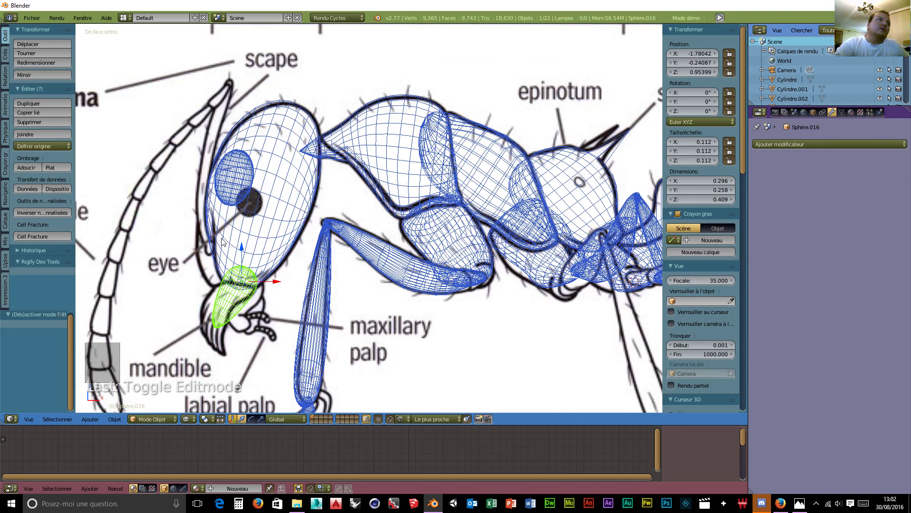
# Add a mesh cylinder and move it -2.460 along X so it lines up with the head
pyautogui.hotkey('shift', 'a')
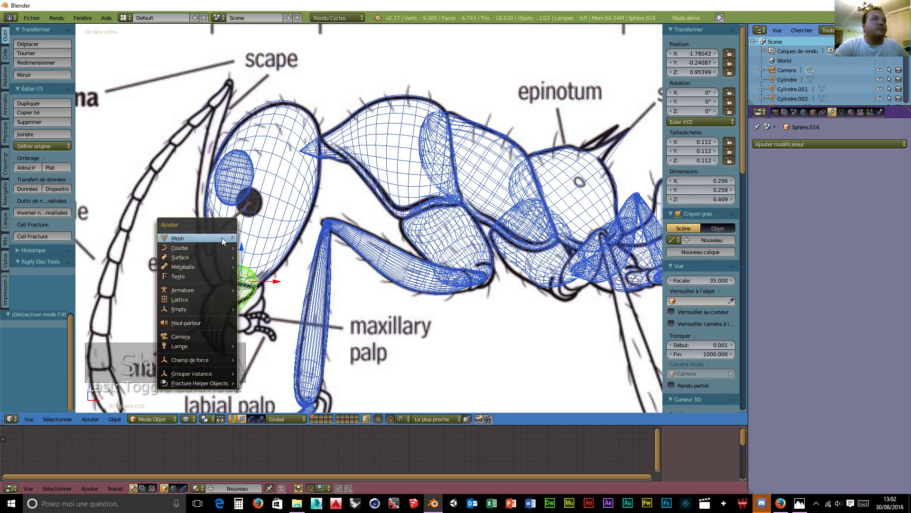
pyautogui.moveTo(221, 237)
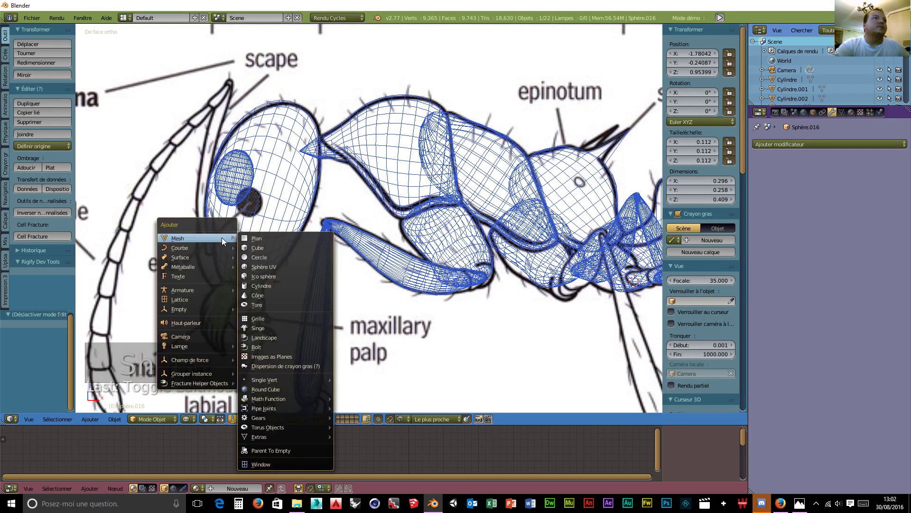
pyautogui.click(262, 286)
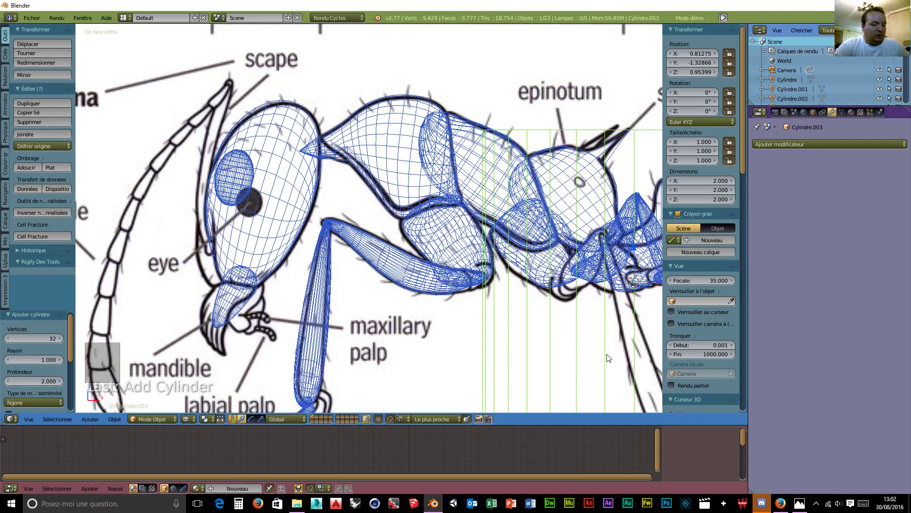
pyautogui.press('g')
pyautogui.press('x')
pyautogui.click(411, 351)
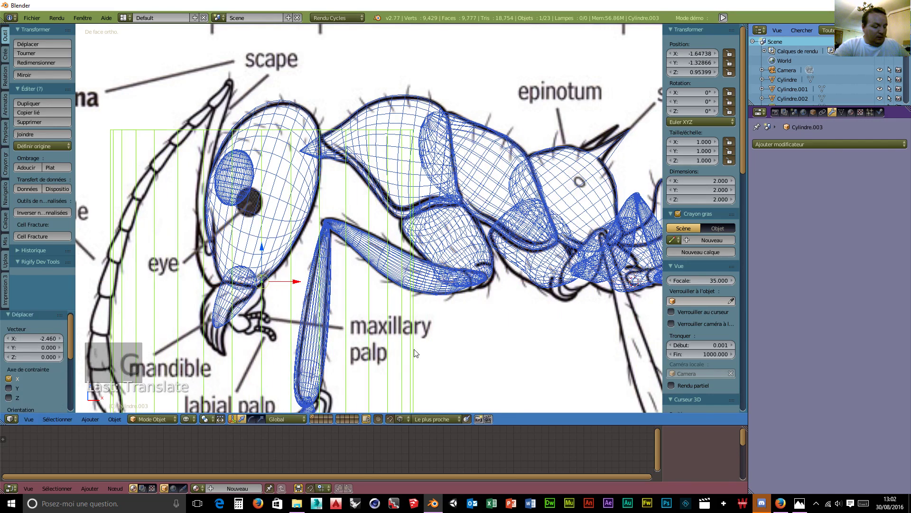
# Scale the cylinder down to 0.111 and rotate it -63.684° about Y
pyautogui.press('s')
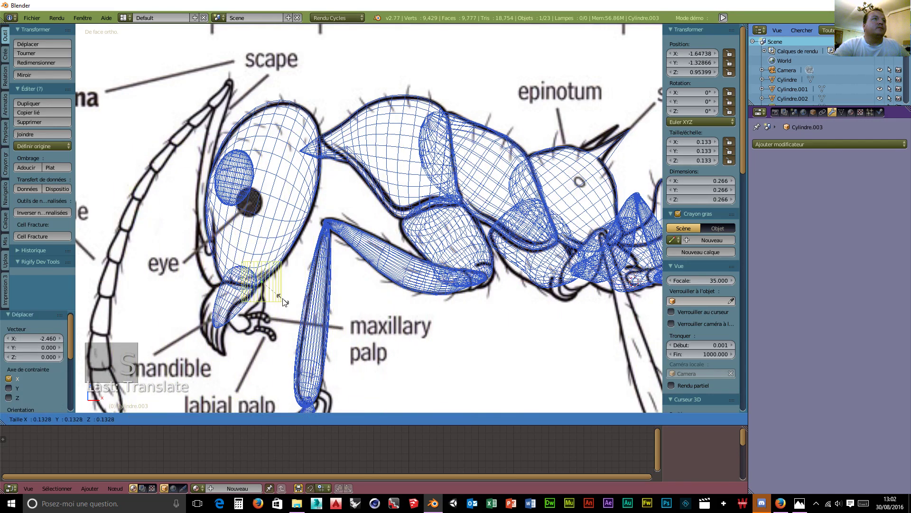
pyautogui.click(282, 299)
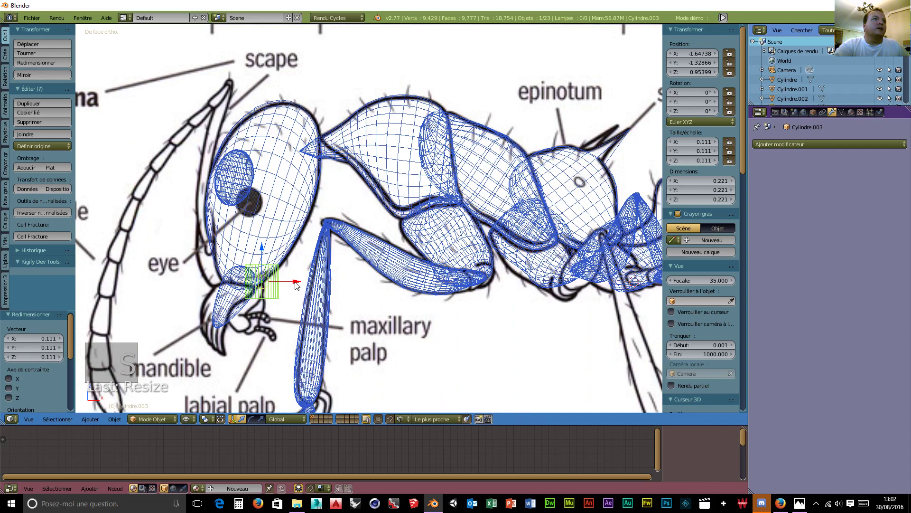
pyautogui.press('r')
pyautogui.press('y')
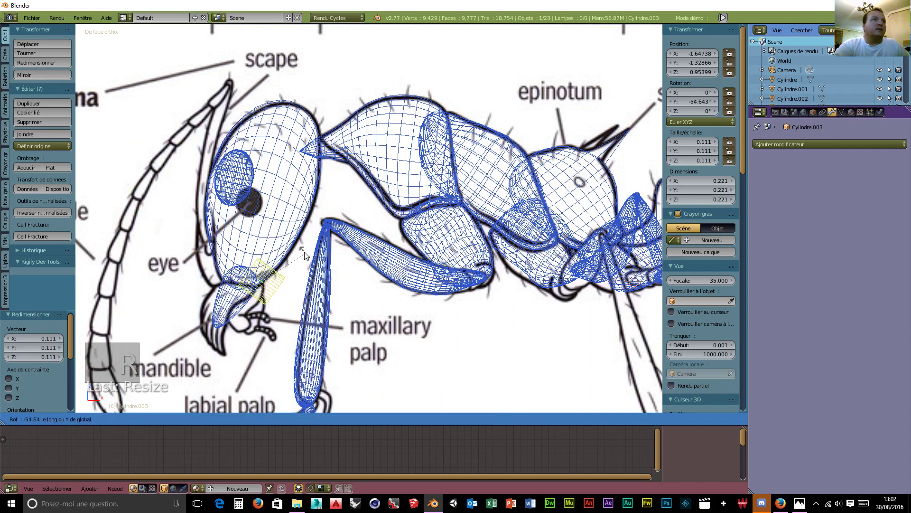
pyautogui.click(299, 248)
# Move the cylinder 1.172 along Y, -0.357 along X and 0.460 along Z to the front of the head beside the eye
pyautogui.moveTo(299, 248); pyautogui.dragTo(399, 291, button='middle')
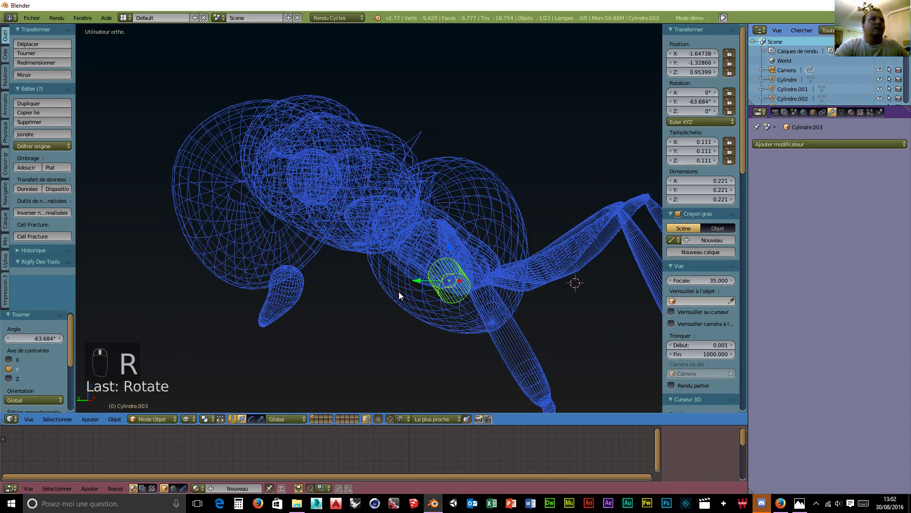
pyautogui.press('g')
pyautogui.press('y')
pyautogui.click(285, 295)
pyautogui.moveTo(285, 296); pyautogui.dragTo(231, 313, button='middle')
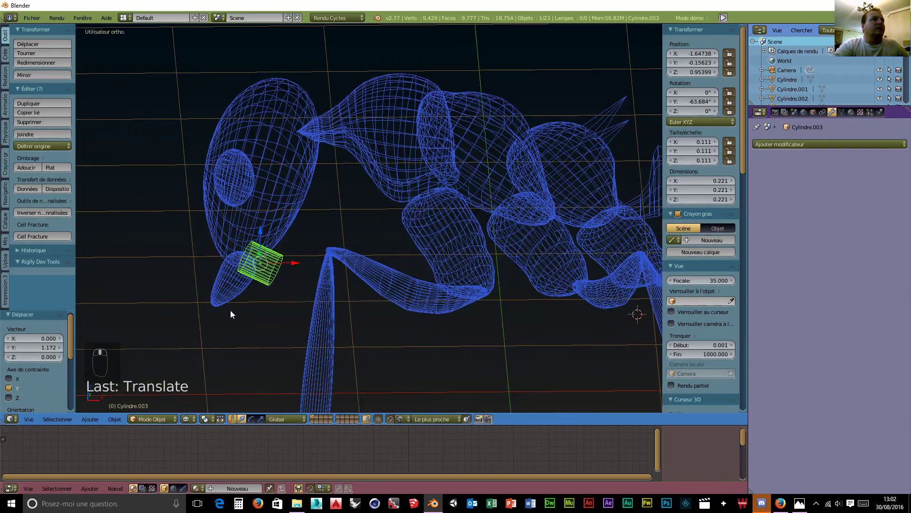
pyautogui.press('g')
pyautogui.press('x')
pyautogui.click(227, 259)
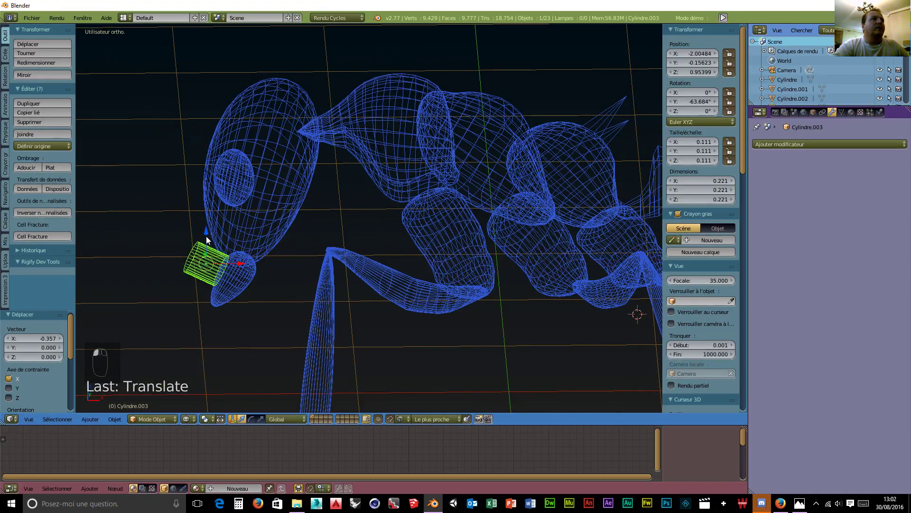
pyautogui.press('g')
pyautogui.press('z')
pyautogui.click(204, 189)
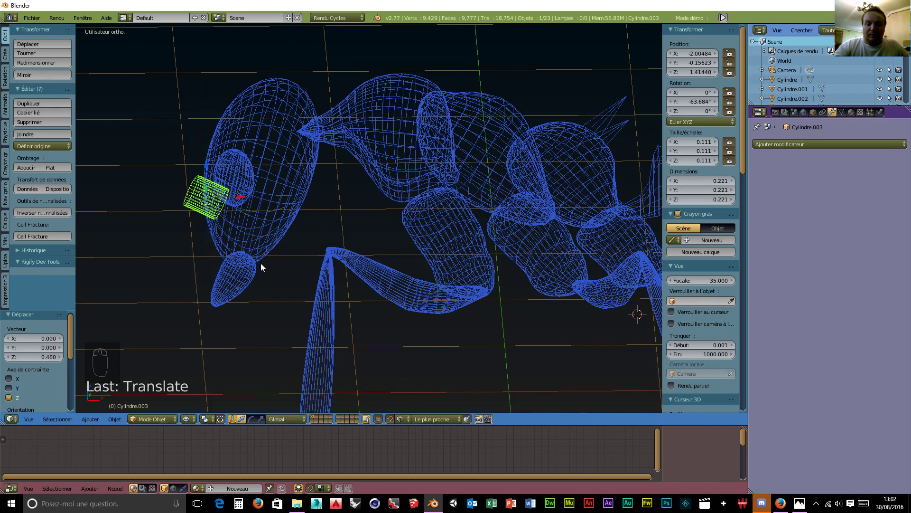
# In front view, reposition the cylinder to X -2.09029 and Z 1.39560 at the front edge of the head
pyautogui.press('KP_1')
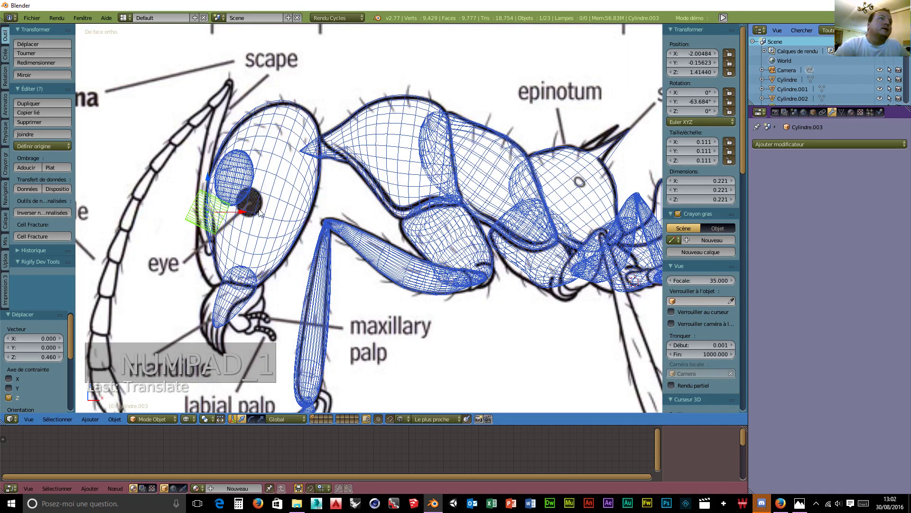
pyautogui.moveTo(208, 183); pyautogui.dragTo(206, 188)
pyautogui.moveTo(212, 243); pyautogui.dragTo(224, 212, button='middle')
pyautogui.moveTo(225, 215); pyautogui.dragTo(224, 215)
# Rotate the cylinder a further -21.533° about Y so it points almost straight out from the face
pyautogui.moveTo(224, 215); pyautogui.dragTo(203, 240, button='middle')
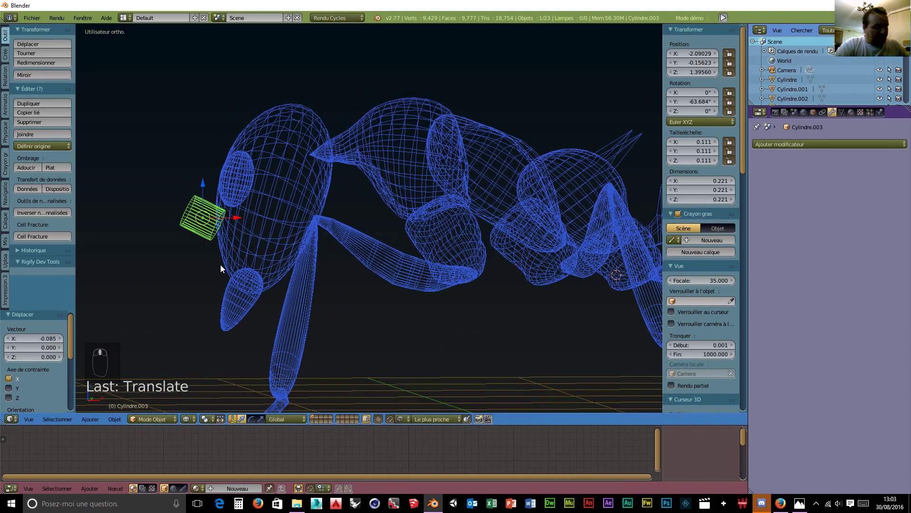
pyautogui.press('r')
pyautogui.press('y')
pyautogui.click(219, 258)
# Switch the viewport to solid shading and move the cylinder 0.035 along X toward the head
pyautogui.moveTo(226, 244); pyautogui.dragTo(266, 273, button='middle')
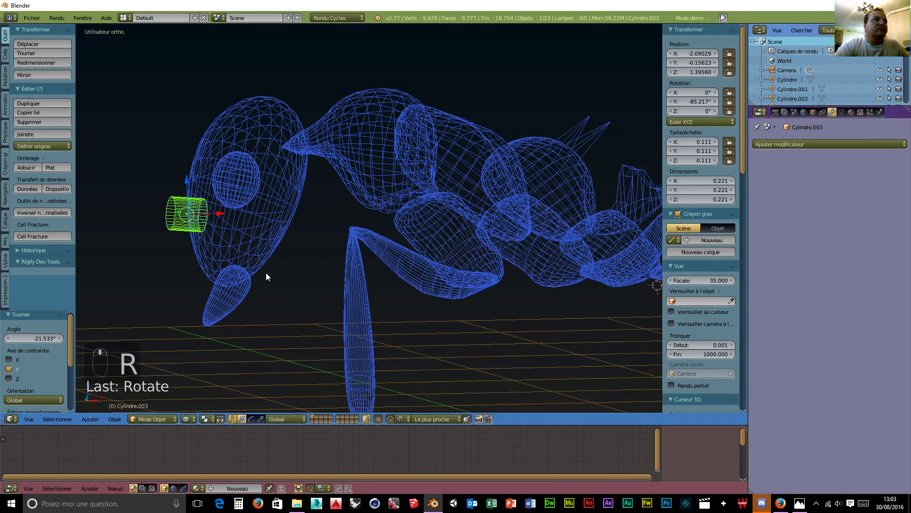
pyautogui.click(189, 418)
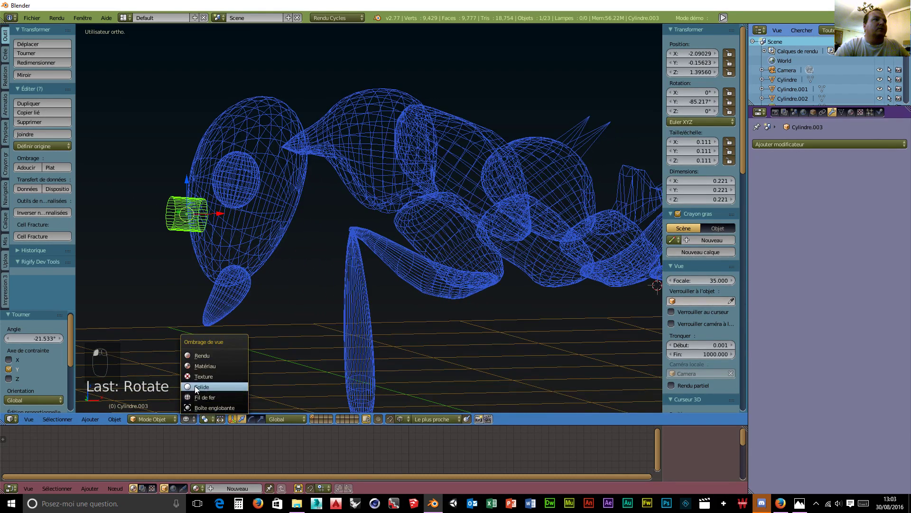
pyautogui.click(195, 385)
pyautogui.moveTo(216, 344); pyautogui.dragTo(266, 344, button='middle')
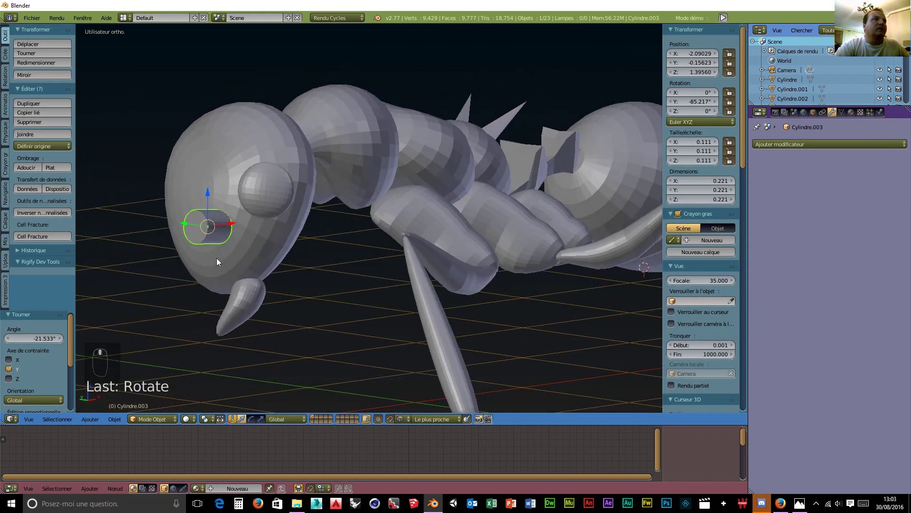
pyautogui.click(234, 222)
# Scale the cylinder uniformly by 0.519
pyautogui.moveTo(287, 262); pyautogui.dragTo(313, 315, button='middle')
pyautogui.press('s')
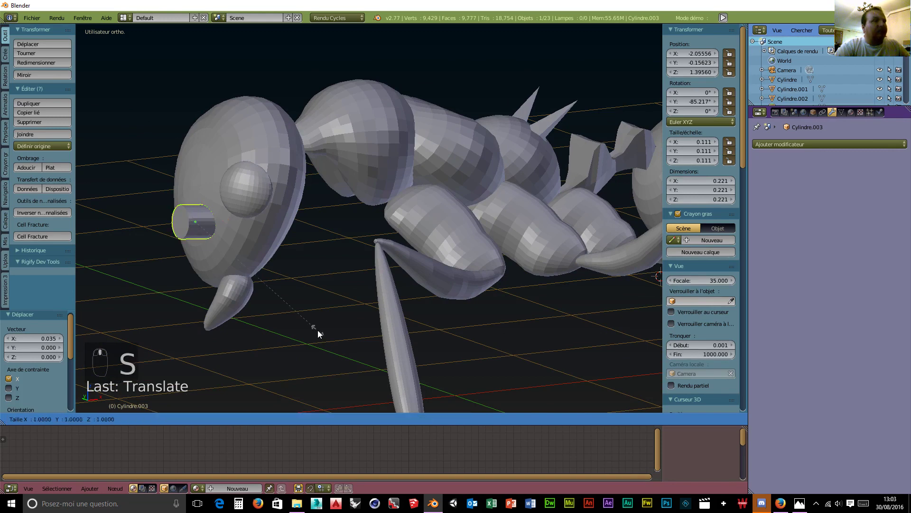
pyautogui.click(266, 269)
# In front view, move the cylinder -0.081 along Z and 0.041 along X onto the antenna base
pyautogui.press('KP_1')
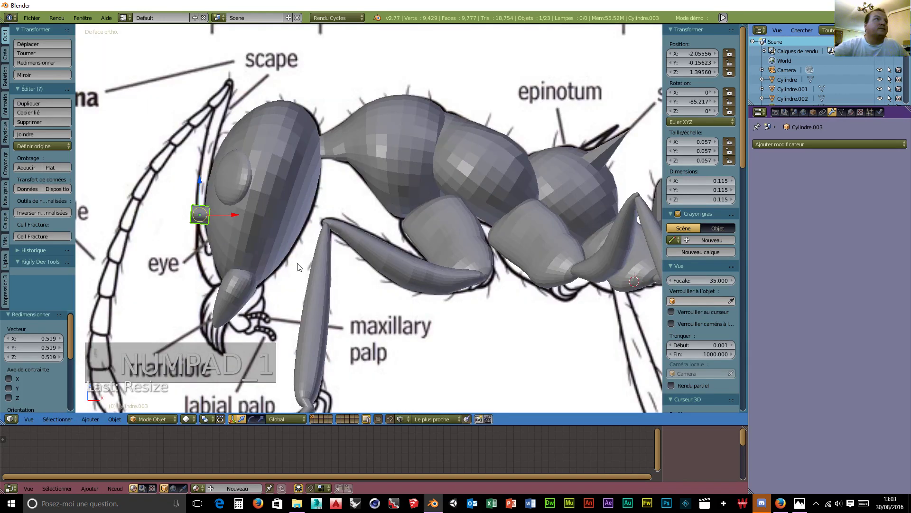
pyautogui.moveTo(196, 184); pyautogui.dragTo(202, 197)
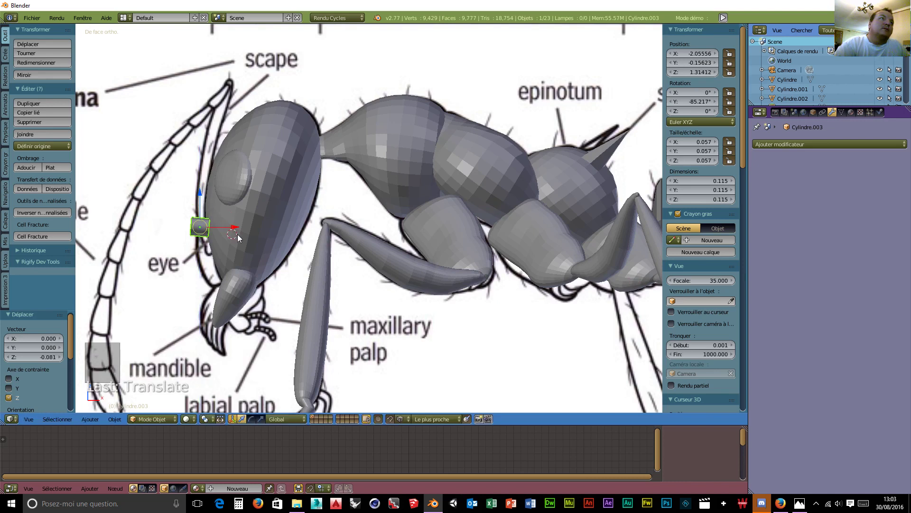
pyautogui.moveTo(237, 235); pyautogui.dragTo(241, 231)
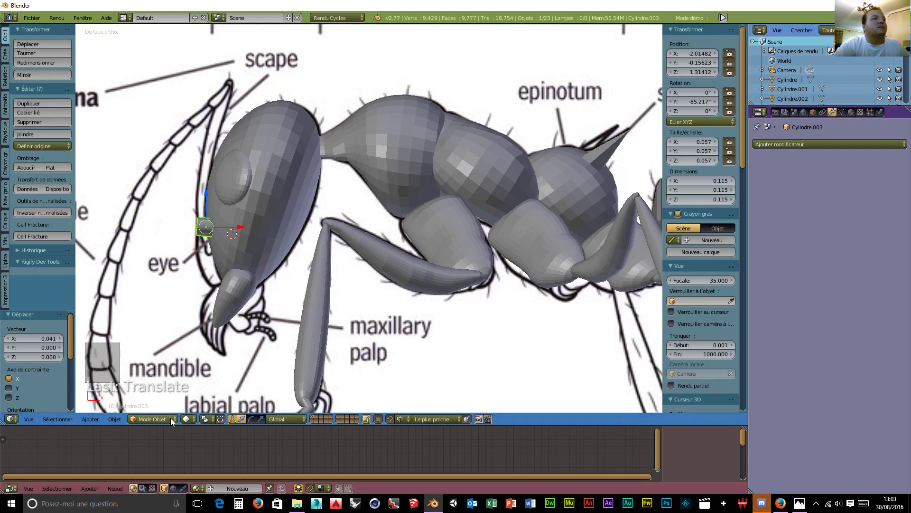
# Return the viewport to wireframe shading and put the cylinder in Edit Mode
pyautogui.click(186, 418)
pyautogui.click(195, 403)
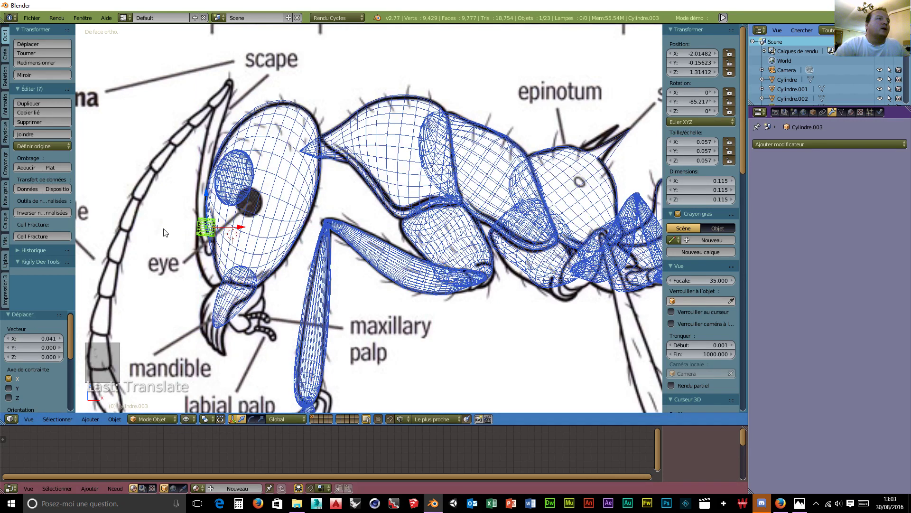
pyautogui.click(152, 418)
pyautogui.click(153, 397)
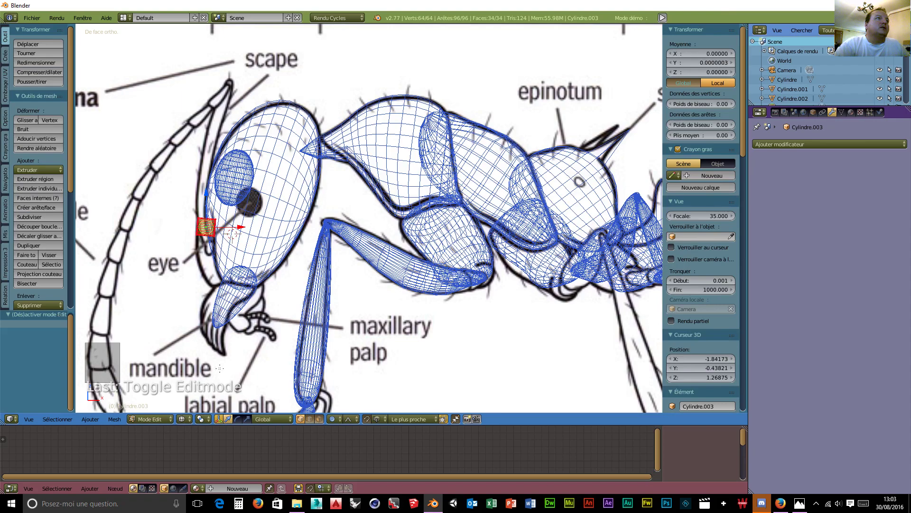
# Select only the cylinder's outer end ring and move it 0.043 along X with proportional editing active
pyautogui.scroll(3, 260, 370)
pyautogui.keyDown('shift'); pyautogui.moveTo(206, 340); pyautogui.dragTo(448, 342, button='middle'); pyautogui.keyUp('shift')
pyautogui.scroll(4, 445, 341)
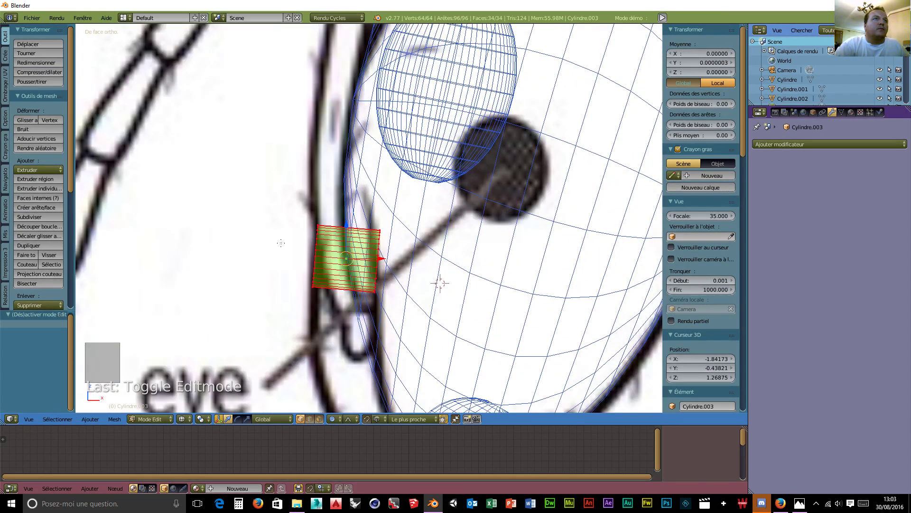
pyautogui.press('a')
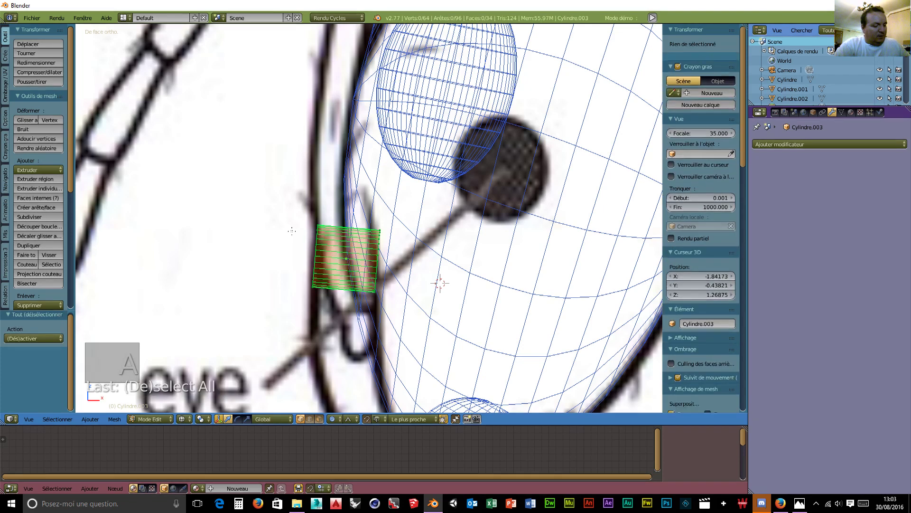
pyautogui.press('b')
pyautogui.moveTo(287, 212); pyautogui.dragTo(322, 314)
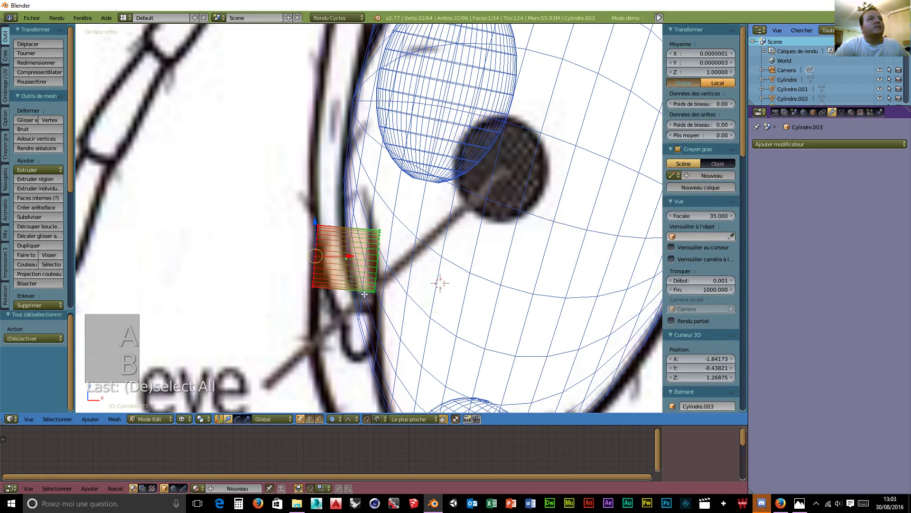
pyautogui.moveTo(348, 258); pyautogui.dragTo(371, 260)
# Disable proportional editing and move the outer end ring 0.042 along X to shorten the cylinder
pyautogui.click(335, 417)
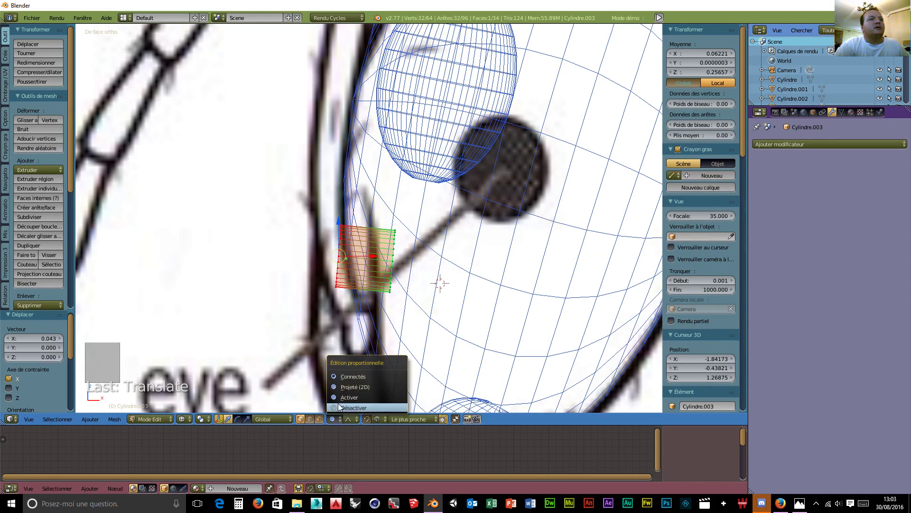
pyautogui.click(348, 408)
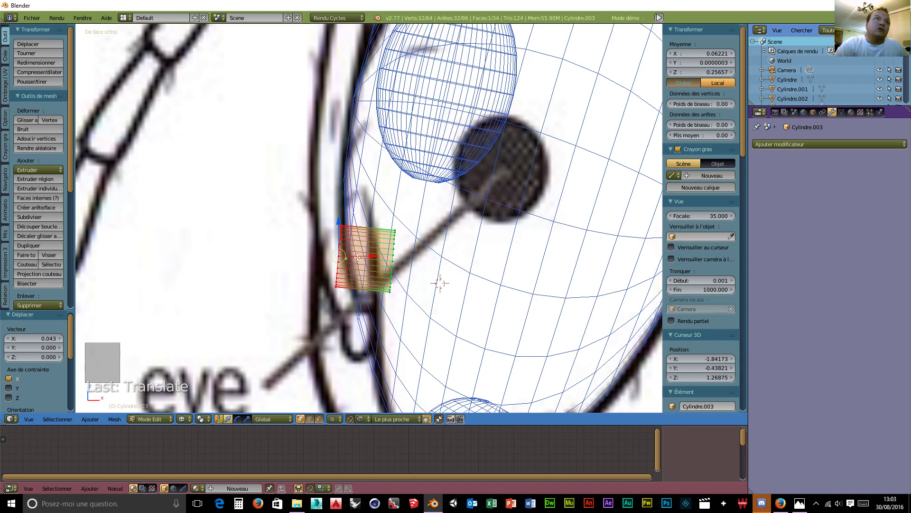
pyautogui.press('g')
pyautogui.press('x')
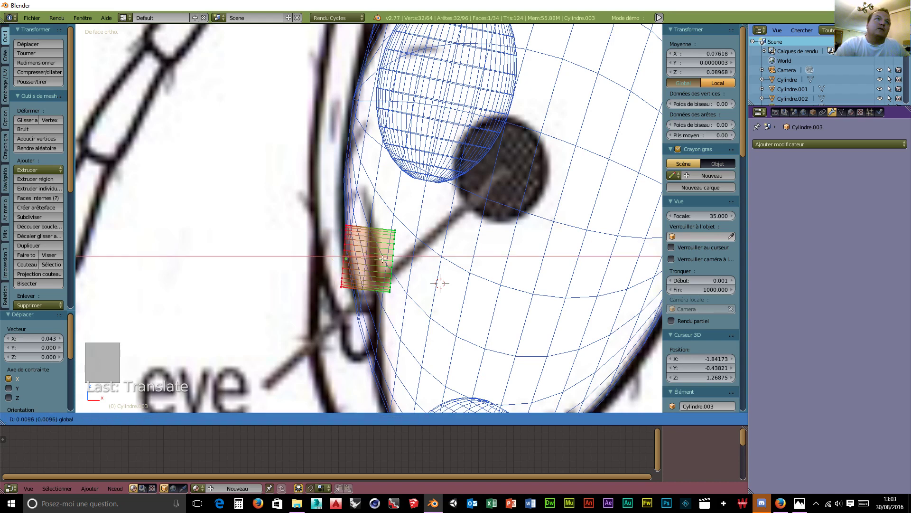
pyautogui.click(397, 263)
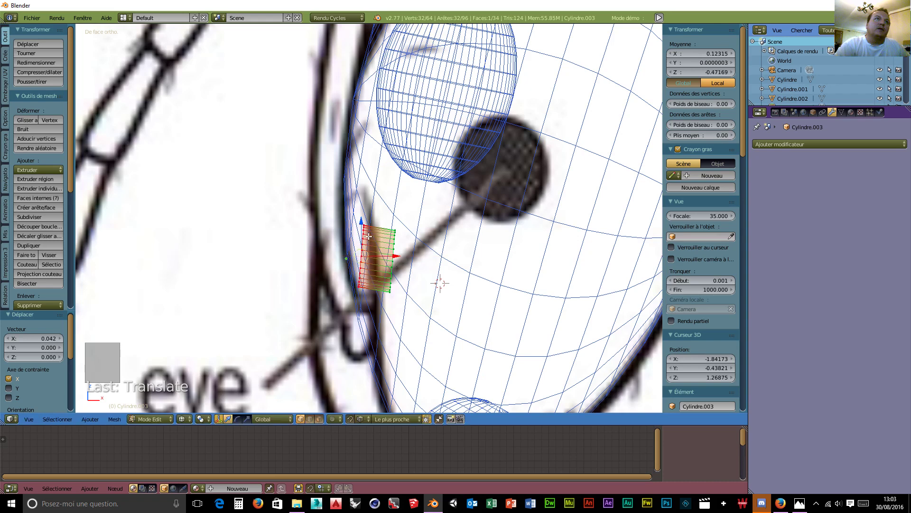
# Select the whole cylinder mesh and rotate it -26.046° about Y to follow the antenna base
pyautogui.press('a')
pyautogui.press('a')
pyautogui.press('a')
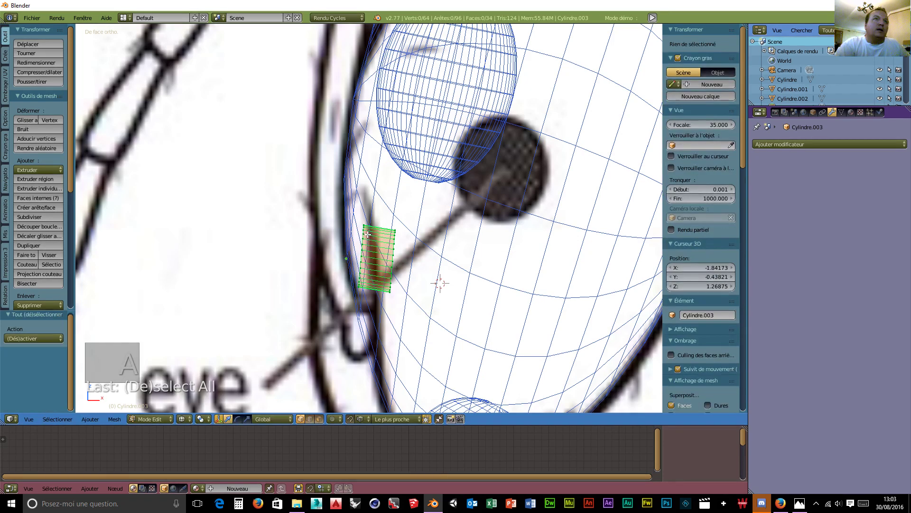
pyautogui.press('r')
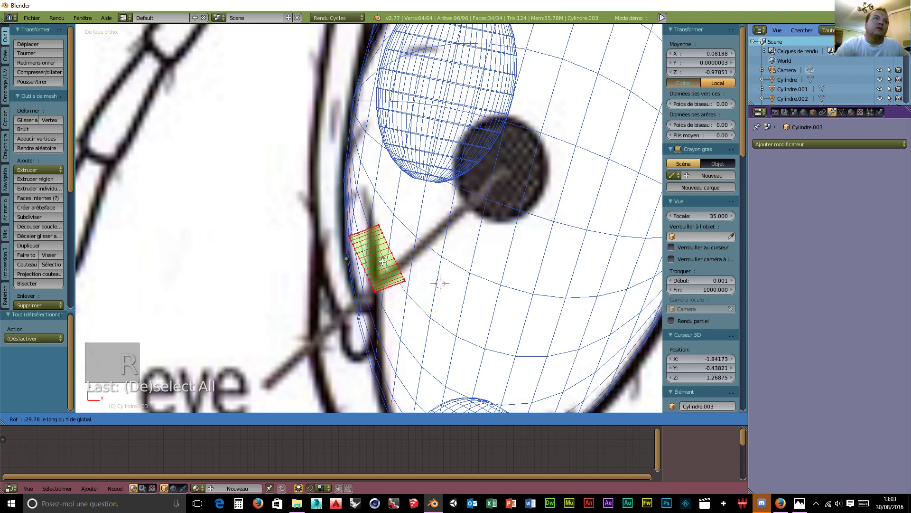
pyautogui.click(383, 262)
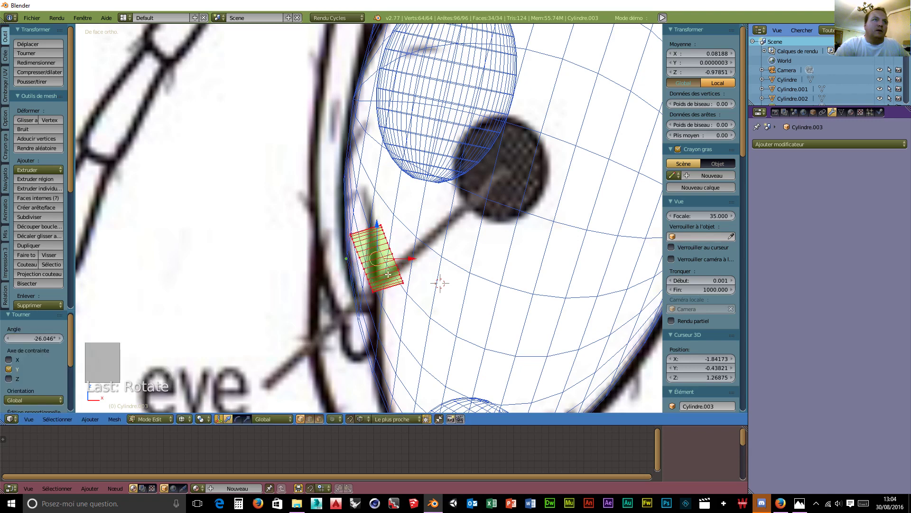
# Select only the cylinder's outer end ring and extrude it 0.045 outward along its normal
pyautogui.press('a')
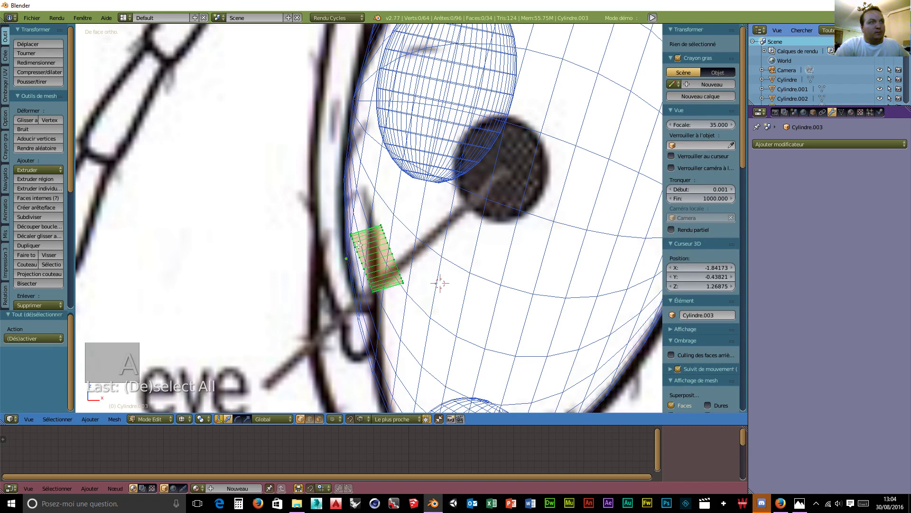
pyautogui.press('c')
pyautogui.moveTo(344, 227); pyautogui.dragTo(354, 296)
pyautogui.rightClick(354, 296)
pyautogui.press('e')
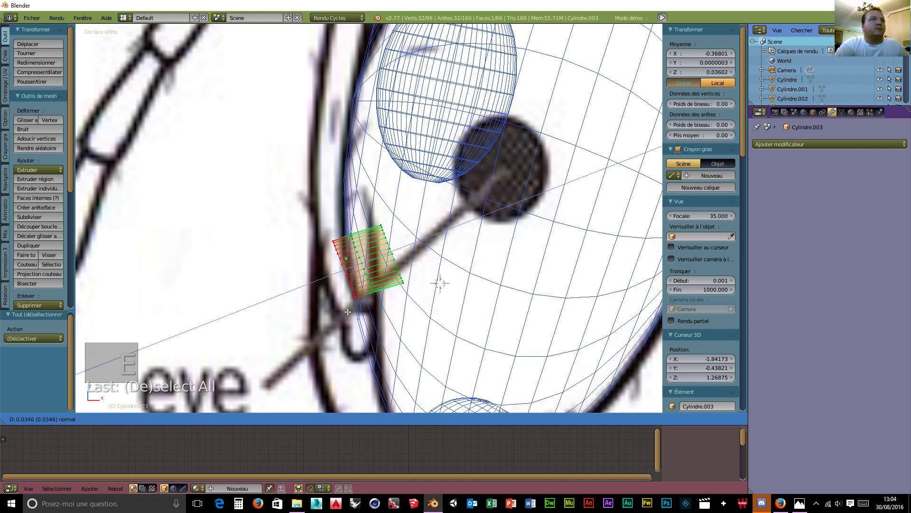
pyautogui.click(343, 313)
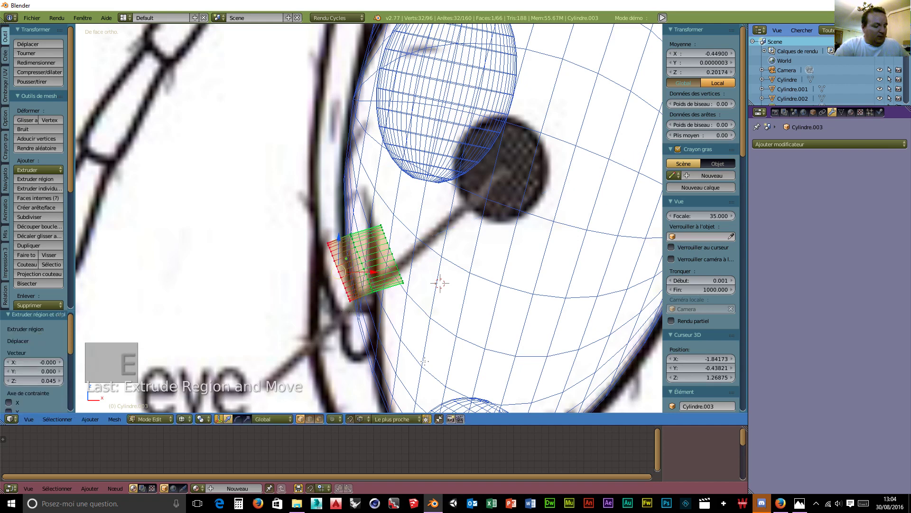
# Scale the cylinder's outer end ring to 0.518 and rotate it 36.667° about Y
pyautogui.press('s')
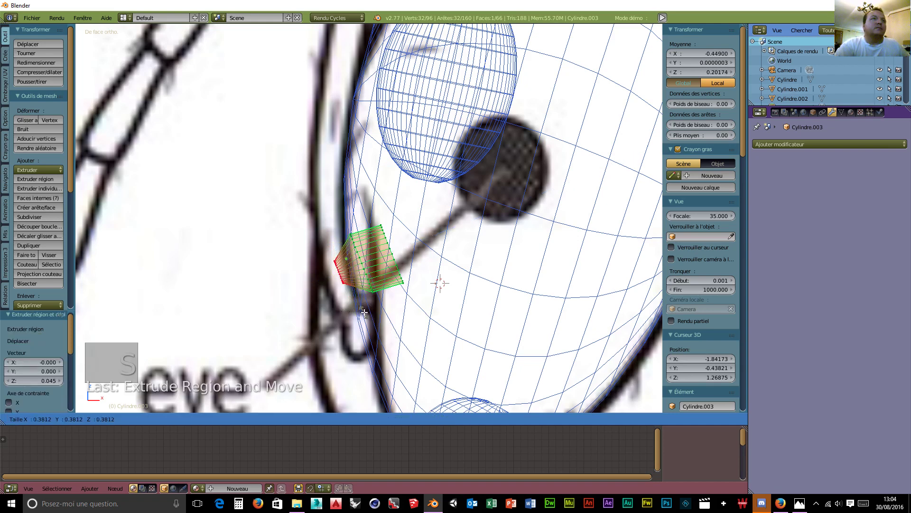
pyautogui.click(376, 331)
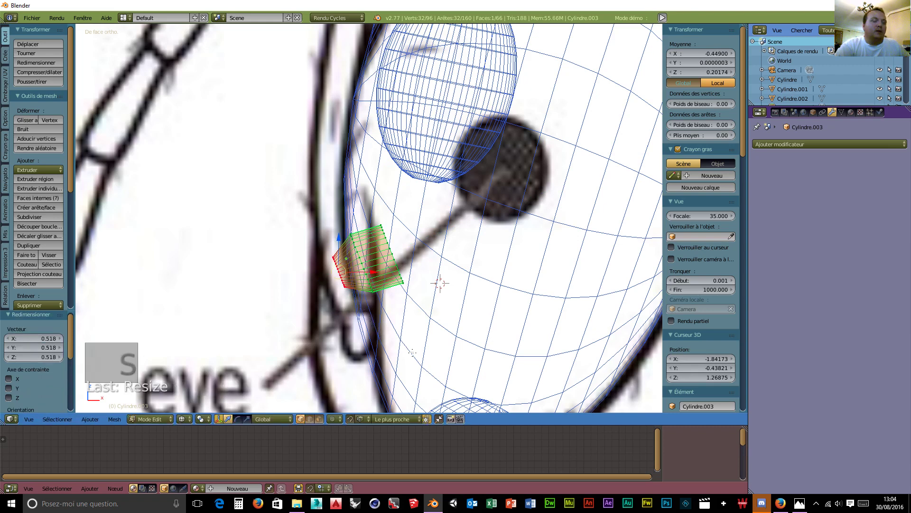
pyautogui.press('r')
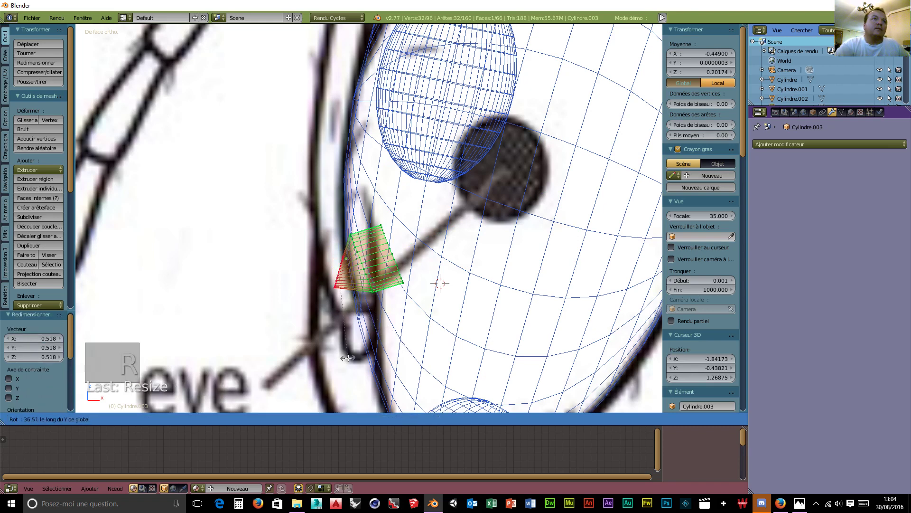
pyautogui.click(347, 355)
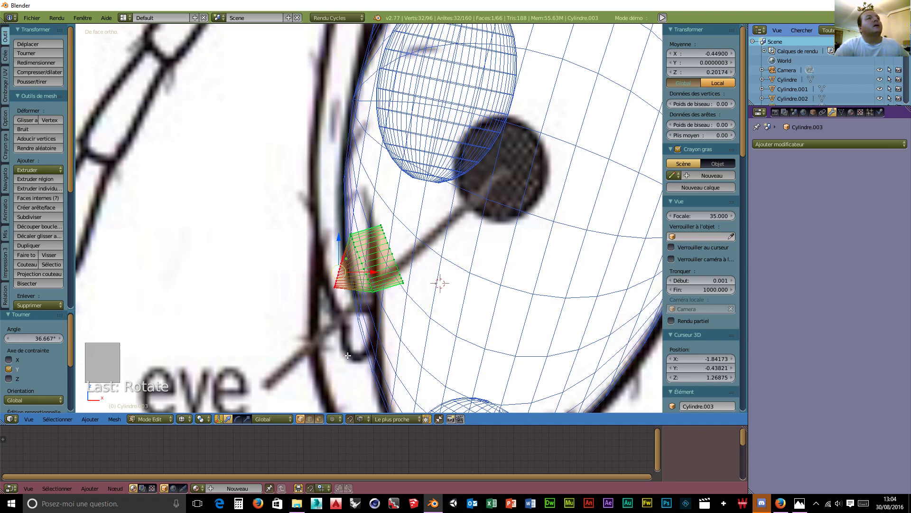
# Extrude the end ring 0.029 along its normal and realign it by 21.439° about Y, 0.016 along X and 0.018 along Z
pyautogui.press('e')
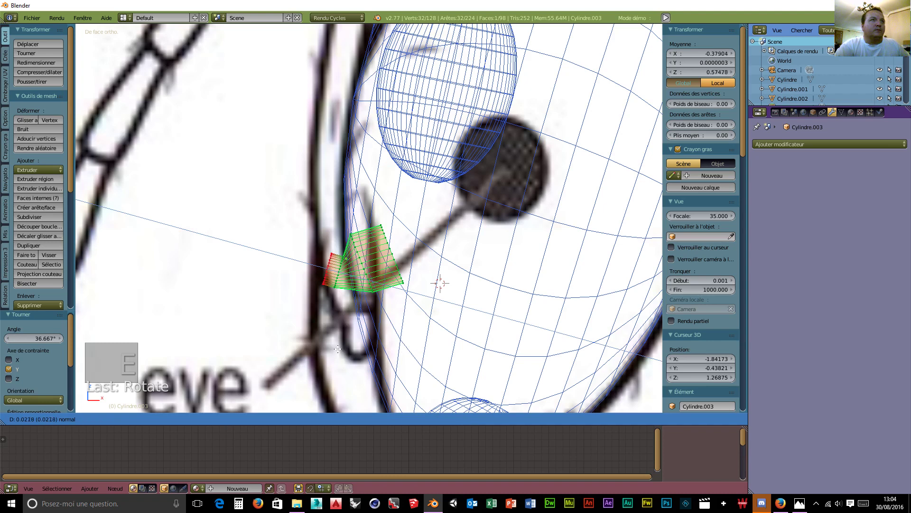
pyautogui.click(335, 345)
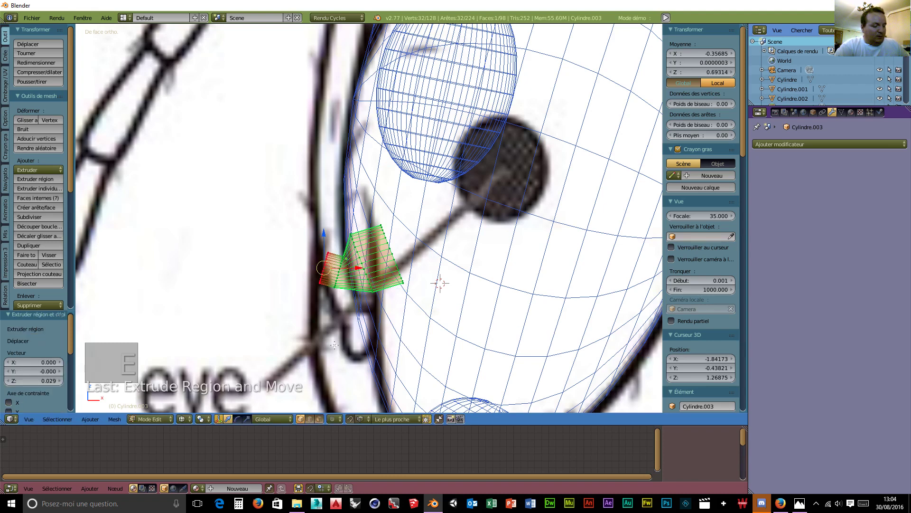
pyautogui.press('r')
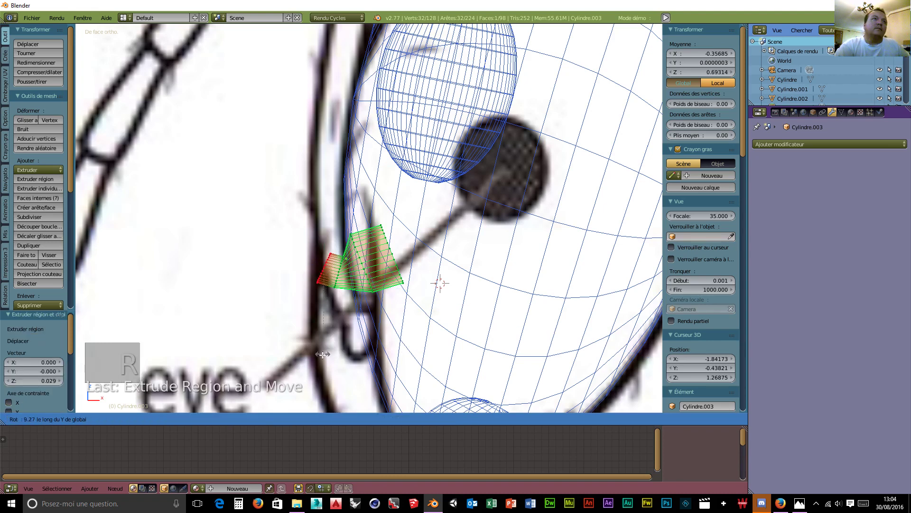
pyautogui.click(312, 338)
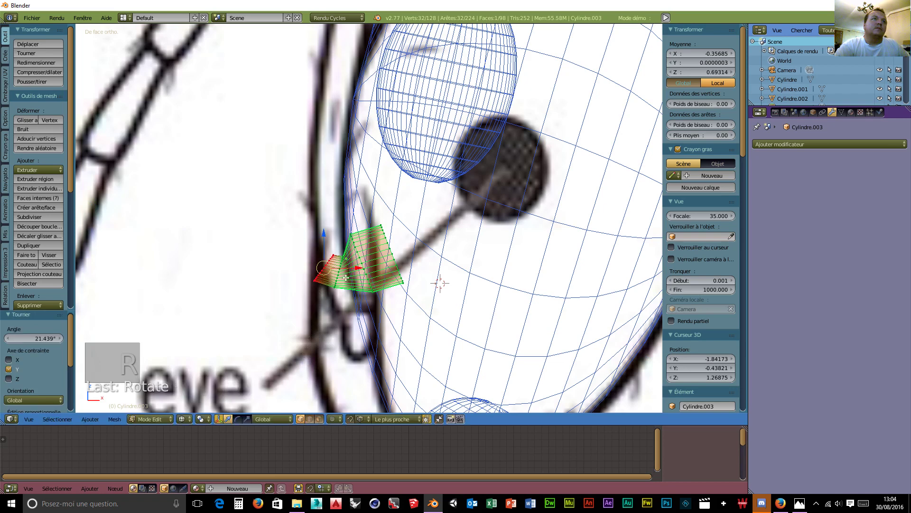
pyautogui.moveTo(356, 269); pyautogui.dragTo(363, 275)
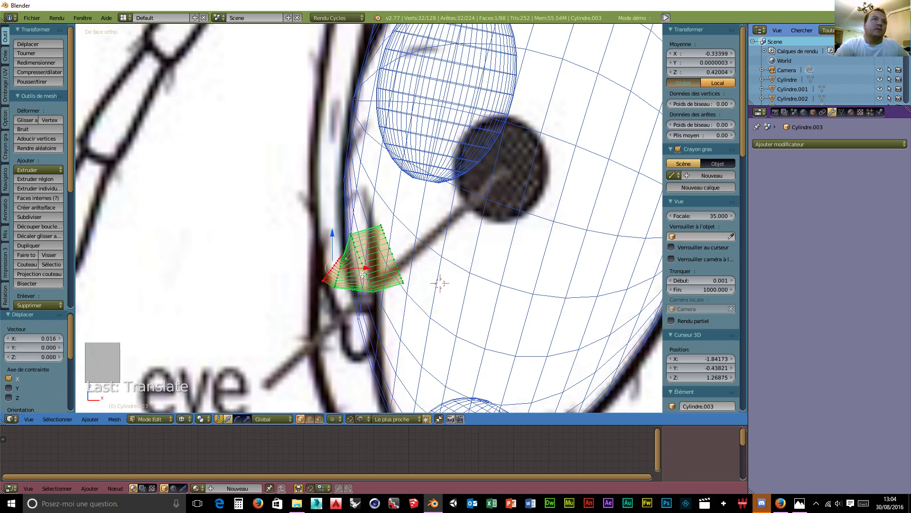
pyautogui.moveTo(332, 234); pyautogui.dragTo(331, 225)
# Extrude the end ring outward again to start the upward bend and move it 0.047 along X
pyautogui.press('e')
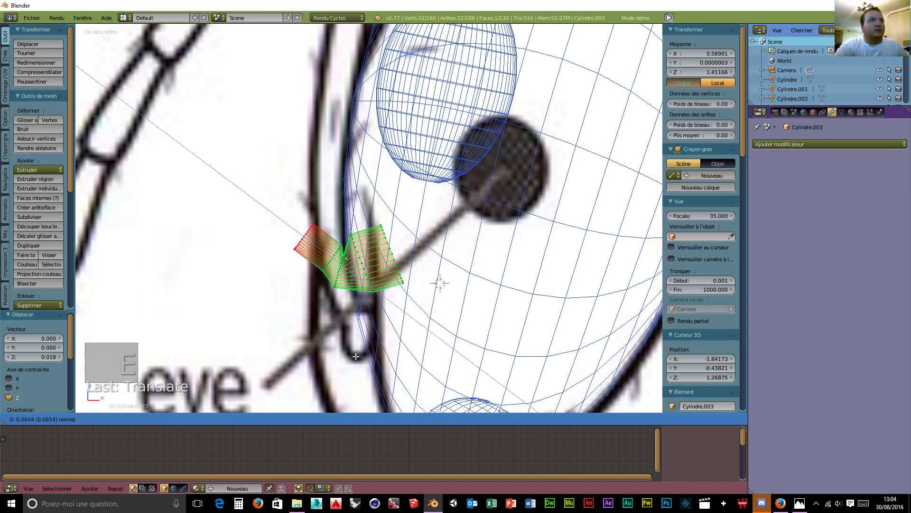
pyautogui.click(326, 274)
pyautogui.moveTo(337, 234); pyautogui.dragTo(364, 238)
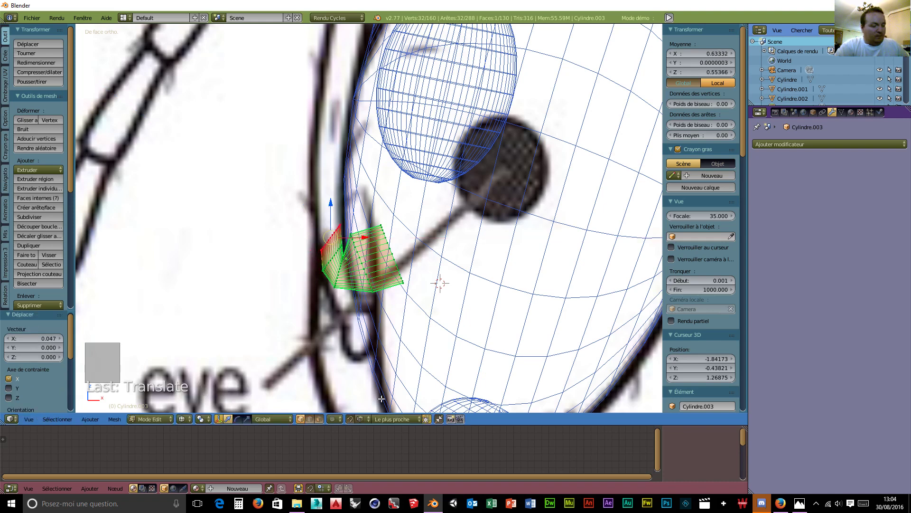
# Rotate the new end ring 40.015° about Y and scale it to 0.969
pyautogui.press('r')
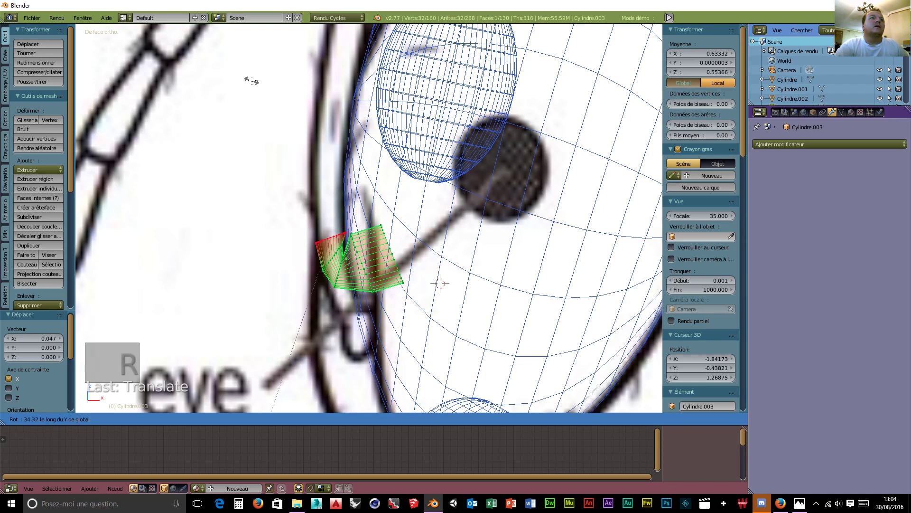
pyautogui.click(233, 70)
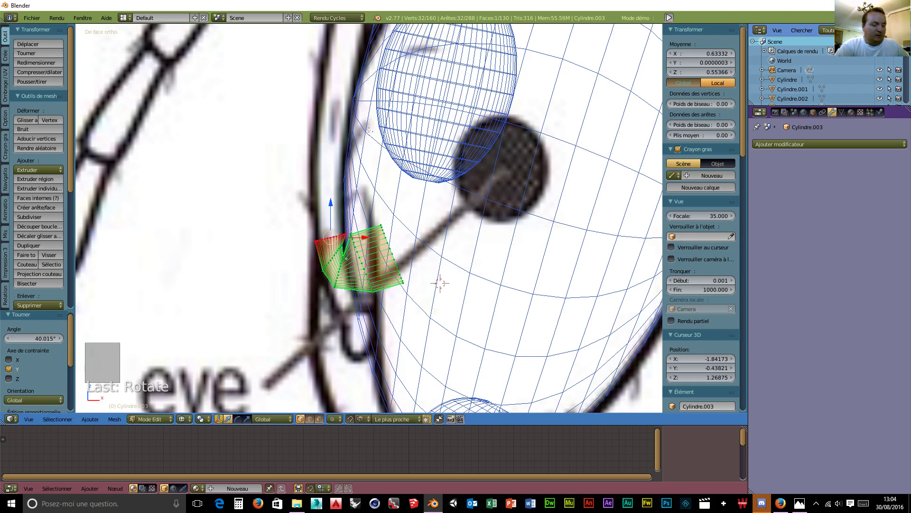
pyautogui.press('s')
pyautogui.press('Return')
# Extrude a long segment up the scape and move its end ring onto the outline, including -0.159 along Z
pyautogui.scroll(-6, 369, 218)
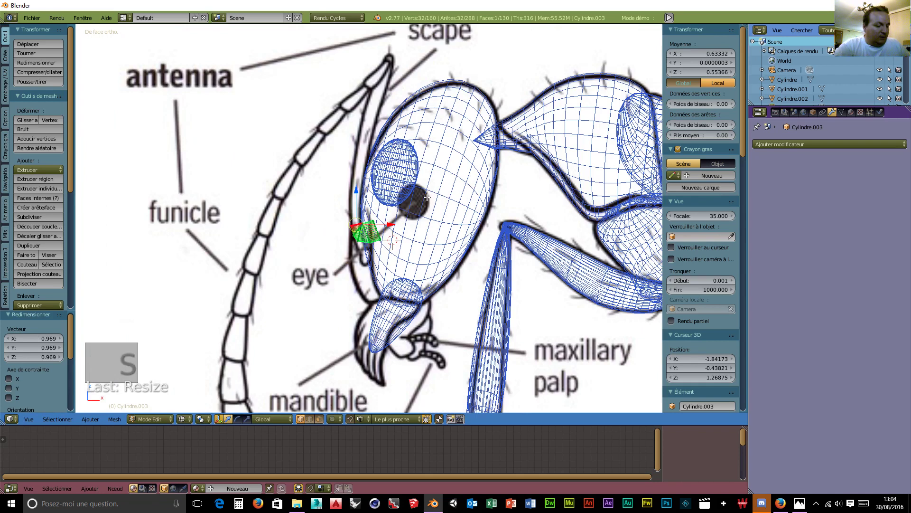
pyautogui.press('e')
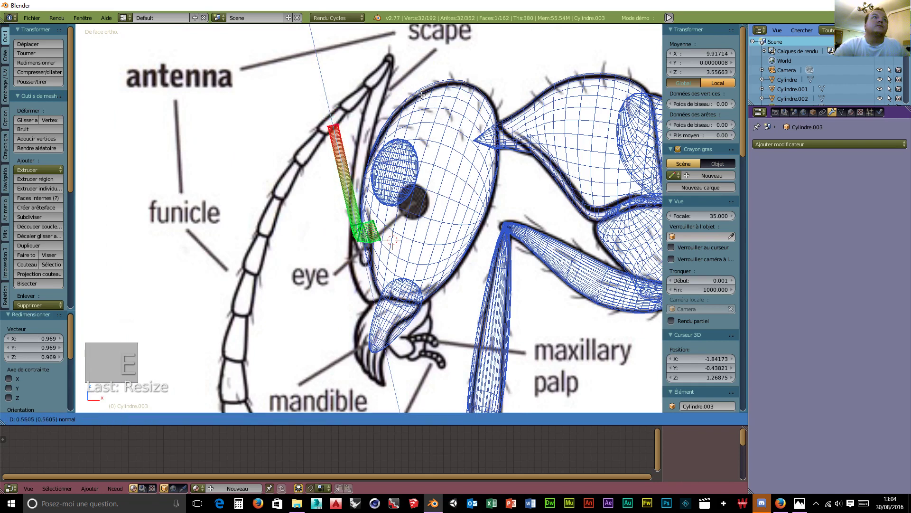
pyautogui.click(403, 118)
pyautogui.moveTo(359, 126); pyautogui.dragTo(391, 126)
pyautogui.moveTo(361, 91); pyautogui.dragTo(360, 120)
# Rotate the scape segment's end ring 19.238° about Y and reposition it by -0.037 along X and -0.146 along Z
pyautogui.press('r')
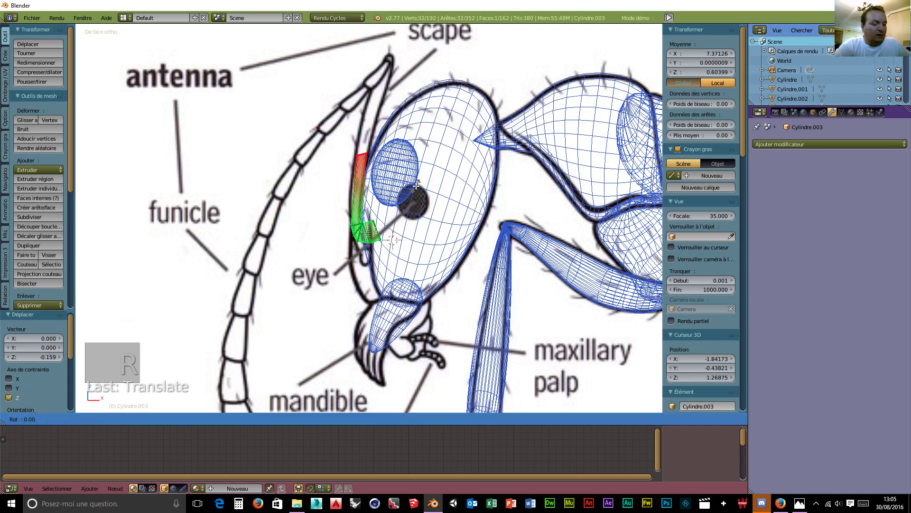
pyautogui.click(418, 221)
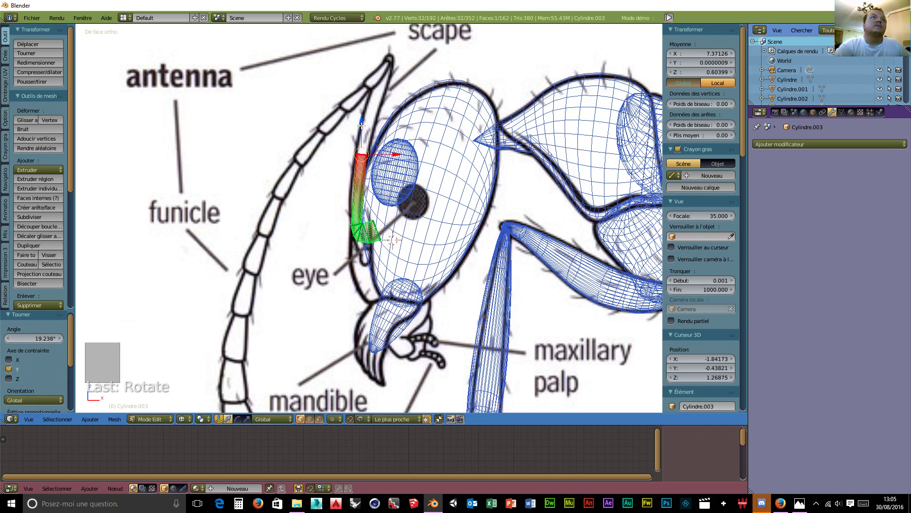
pyautogui.moveTo(361, 122); pyautogui.dragTo(360, 126)
pyautogui.moveTo(396, 156); pyautogui.dragTo(389, 156)
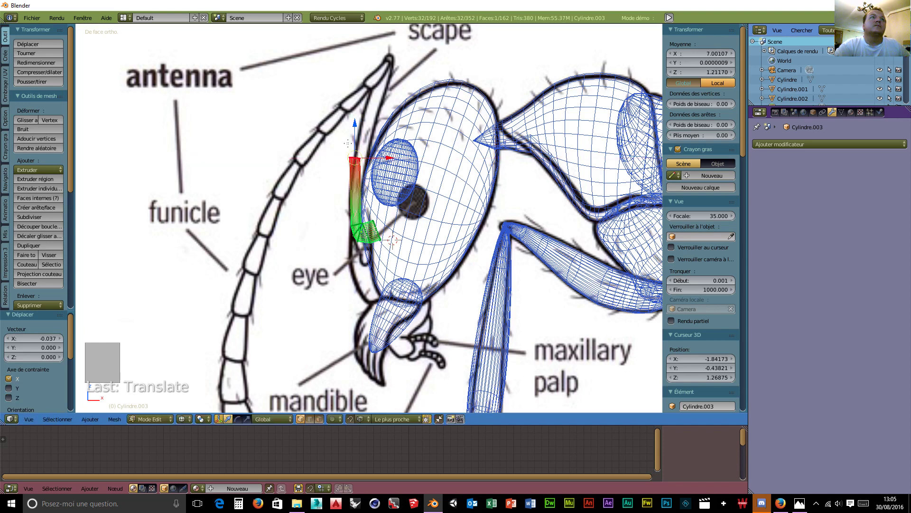
pyautogui.moveTo(354, 125); pyautogui.dragTo(355, 153)
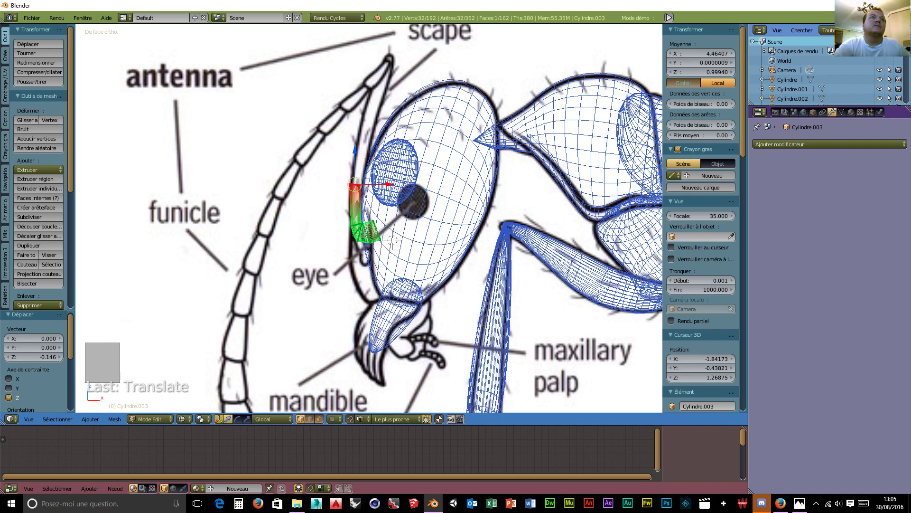
# Extrude the next segment upward along the scape outline and move its end ring 0.031 along X
pyautogui.press('e')
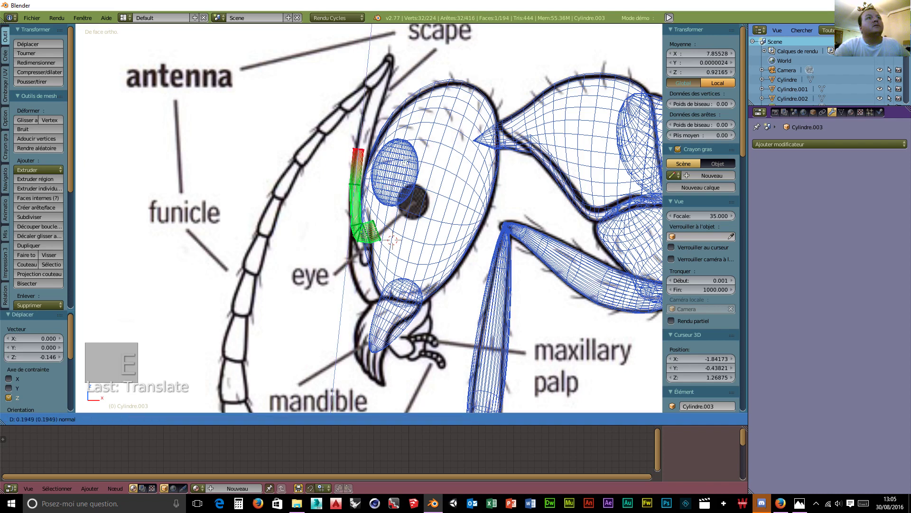
pyautogui.click(403, 147)
pyautogui.moveTo(393, 131); pyautogui.dragTo(399, 131)
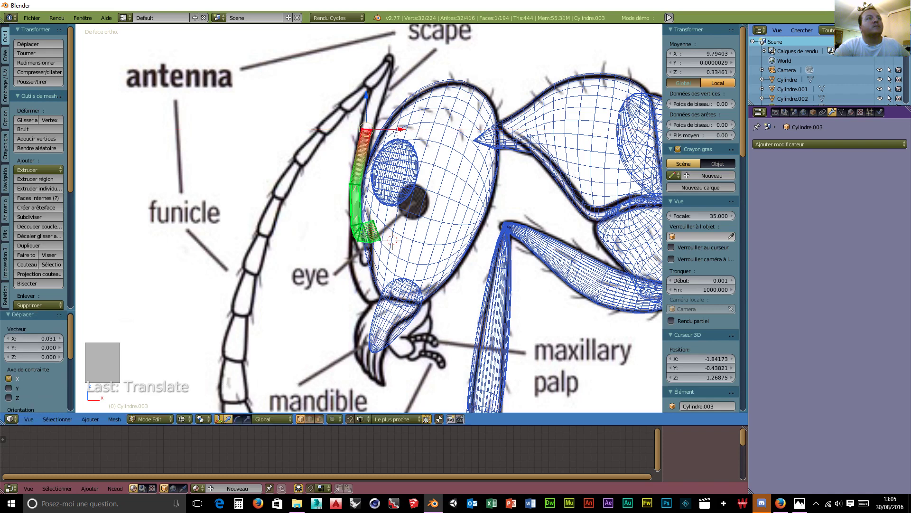
# Extrude the end ring 0.354 toward the scape's top and move it 0.073 along X
pyautogui.press('e')
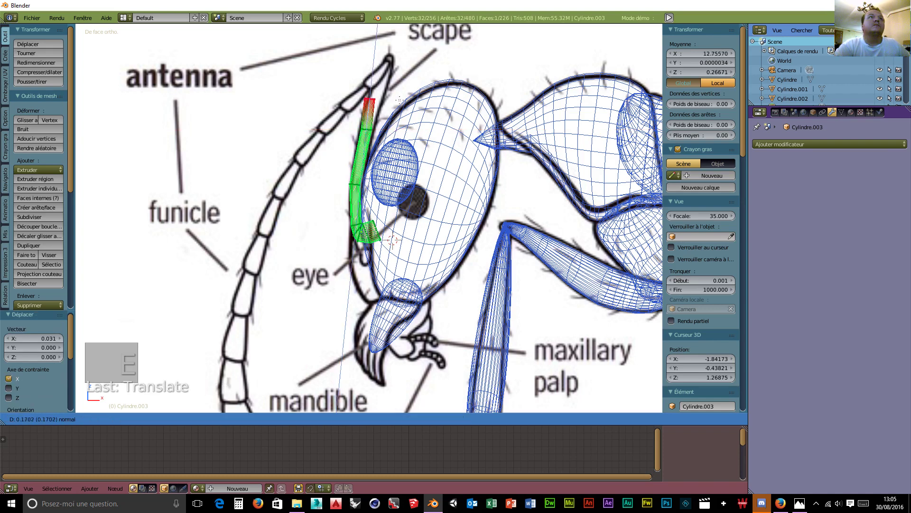
pyautogui.click(399, 68)
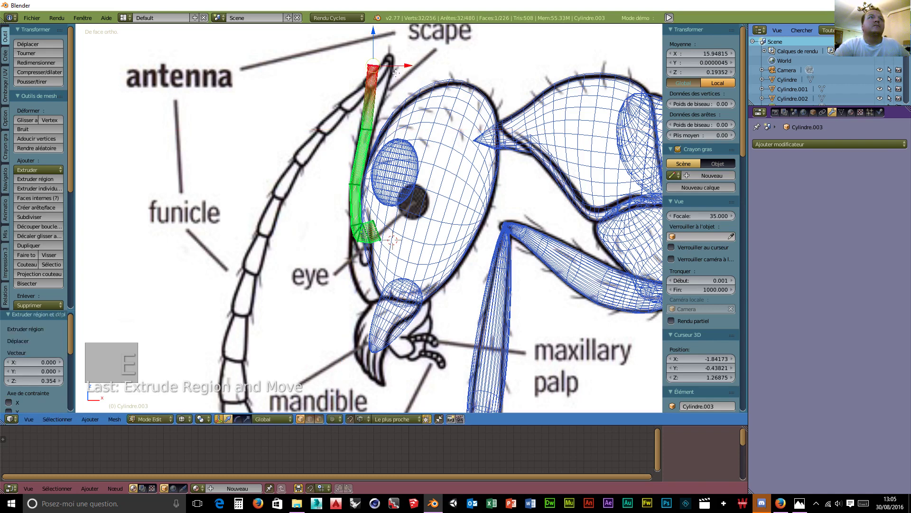
pyautogui.moveTo(400, 66); pyautogui.dragTo(416, 72)
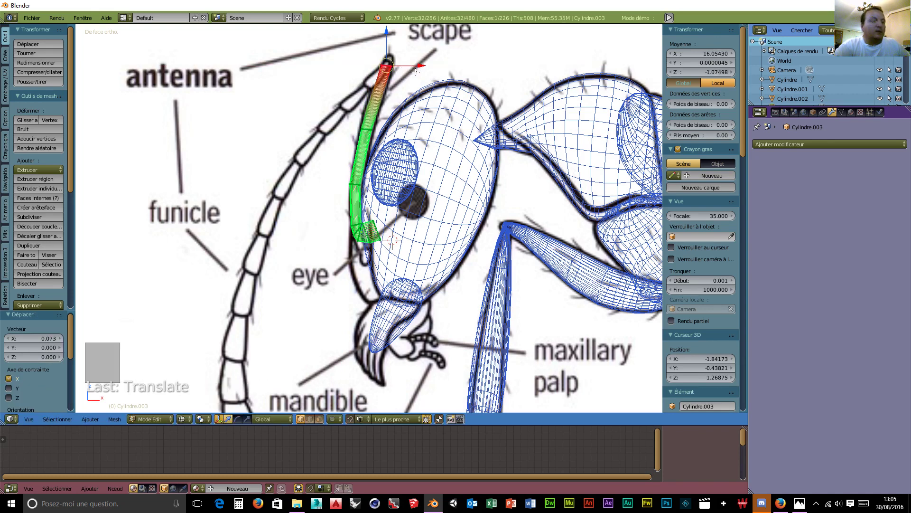
# Extrude the scape's tip by 0.063 and scale the end ring to 0.568
pyautogui.press('e')
pyautogui.click(415, 60)
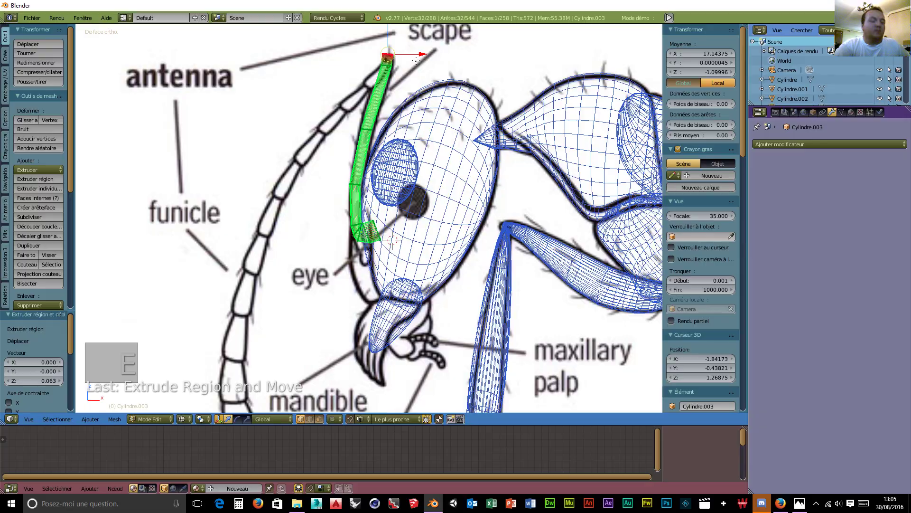
pyautogui.press('s')
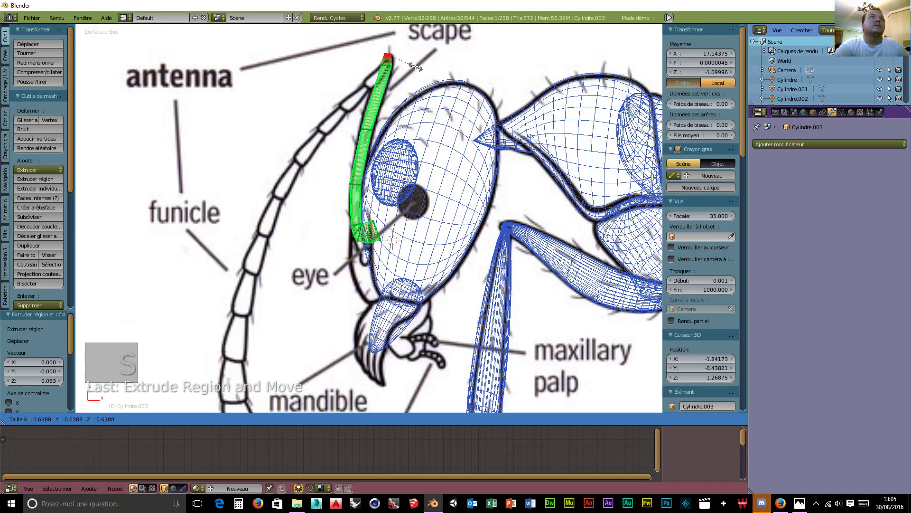
pyautogui.click(413, 65)
pyautogui.moveTo(413, 65); pyautogui.dragTo(462, 83, button='middle')
pyautogui.press('KP_1')
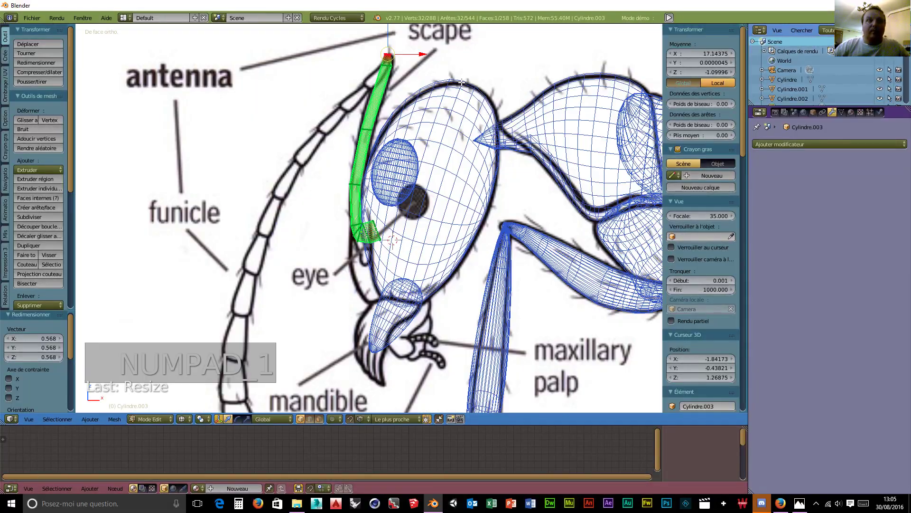
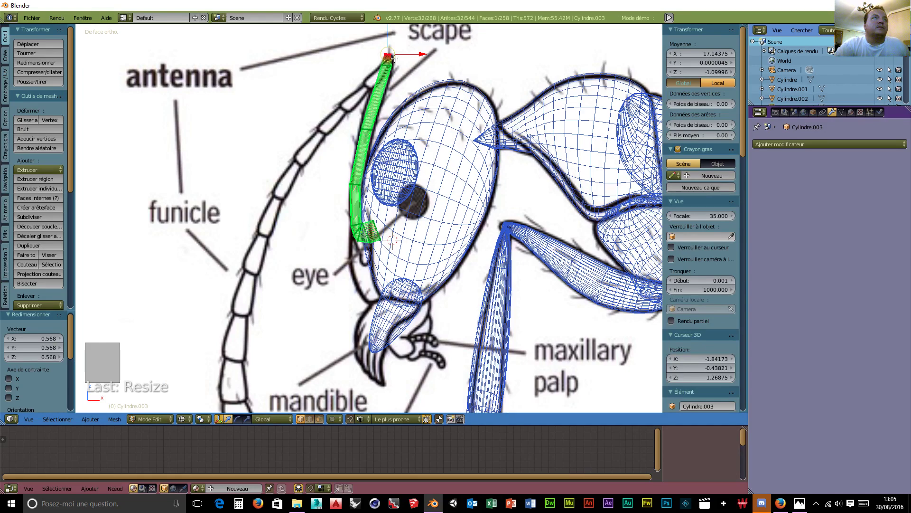
pyautogui.moveTo(444, 70)
pyautogui.mouseDown(button='middle')
pyautogui.moveTo(438, 86)
pyautogui.moveTo(433, 63)
pyautogui.mouseUp(button='middle')
pyautogui.press('KP_1')
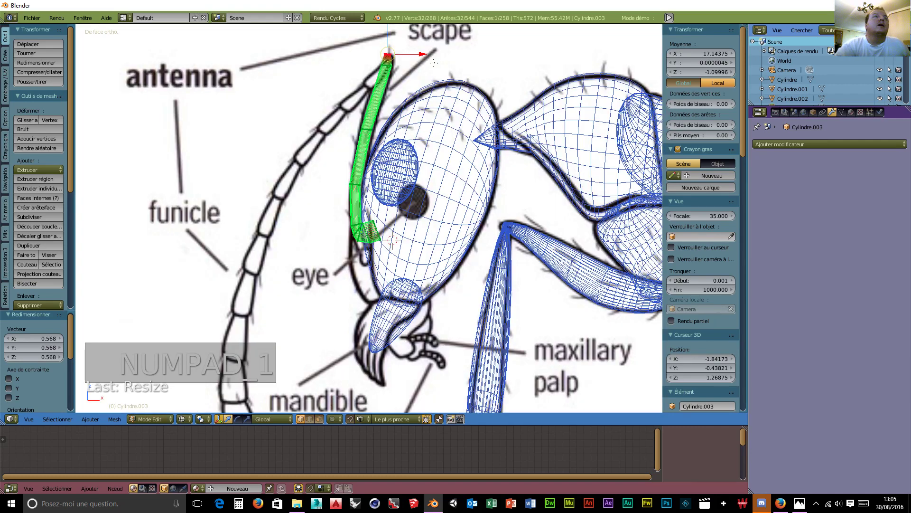
# Add a UV sphere with 32 segments and 16 rings to the antenna mesh and scale it to 0.092
pyautogui.scroll(-3, 298, 323)
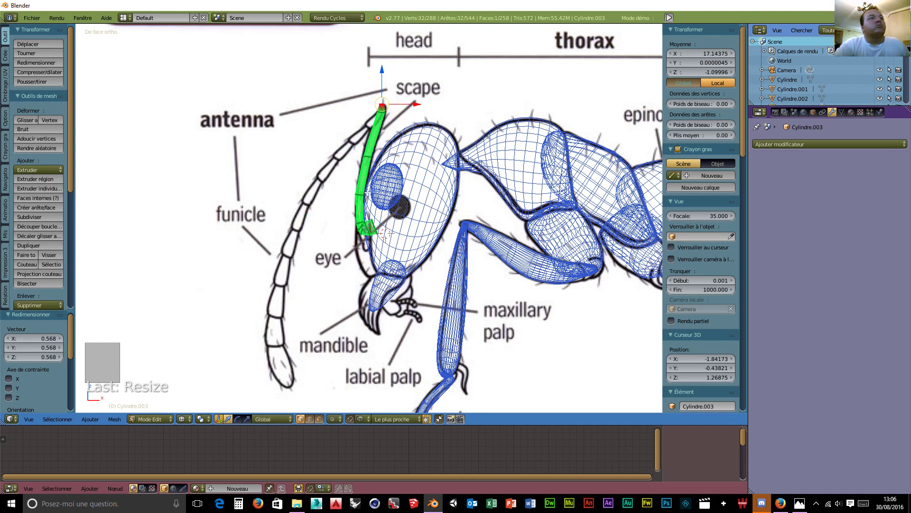
pyautogui.hotkey('shift', 'a')
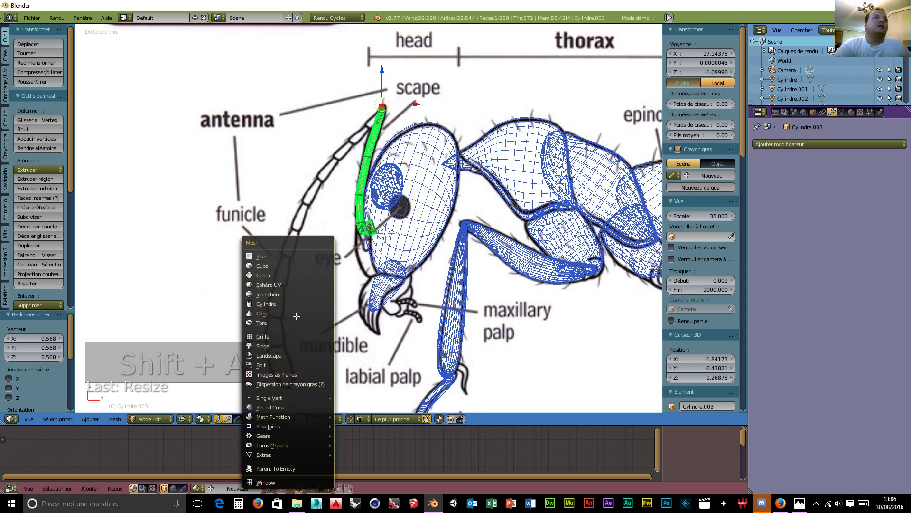
pyautogui.click(287, 284)
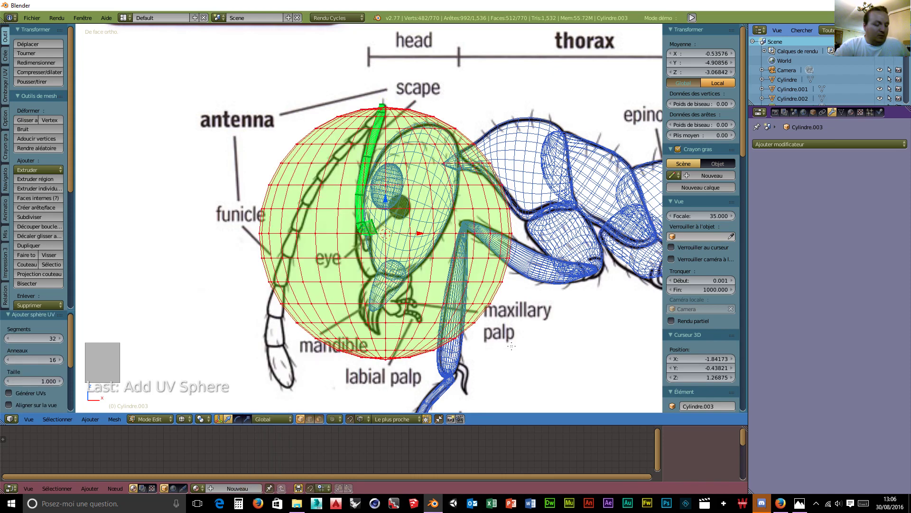
pyautogui.press('s')
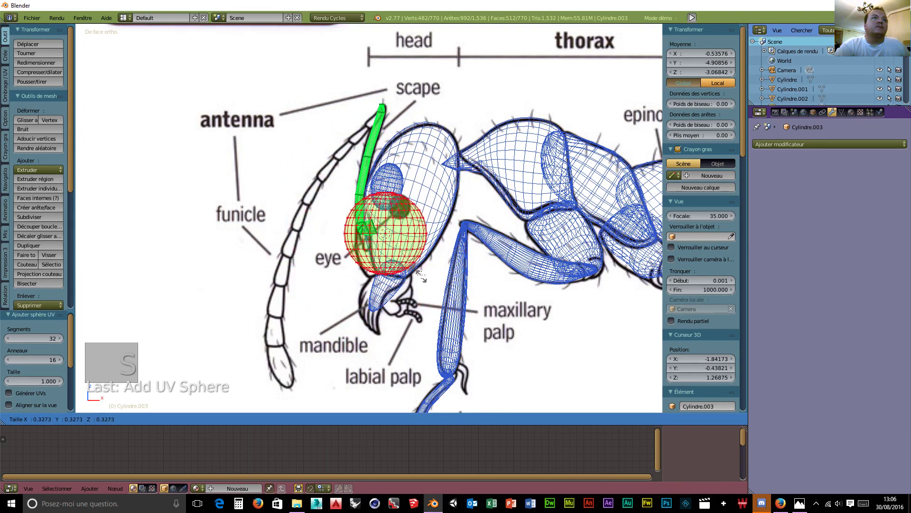
pyautogui.click(394, 245)
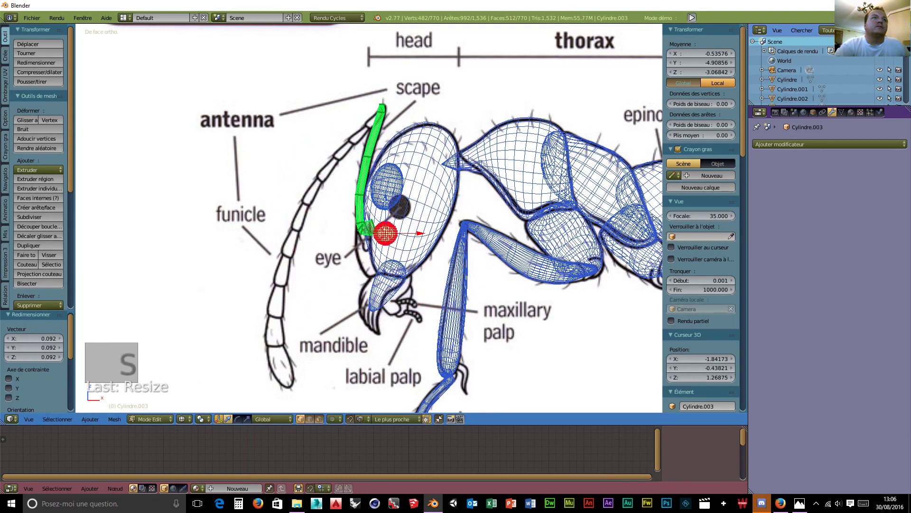
# Move the small sphere -1.004 along Z, down to the level of the funicle's lower end
pyautogui.press('g')
pyautogui.press('z')
pyautogui.click(351, 328)
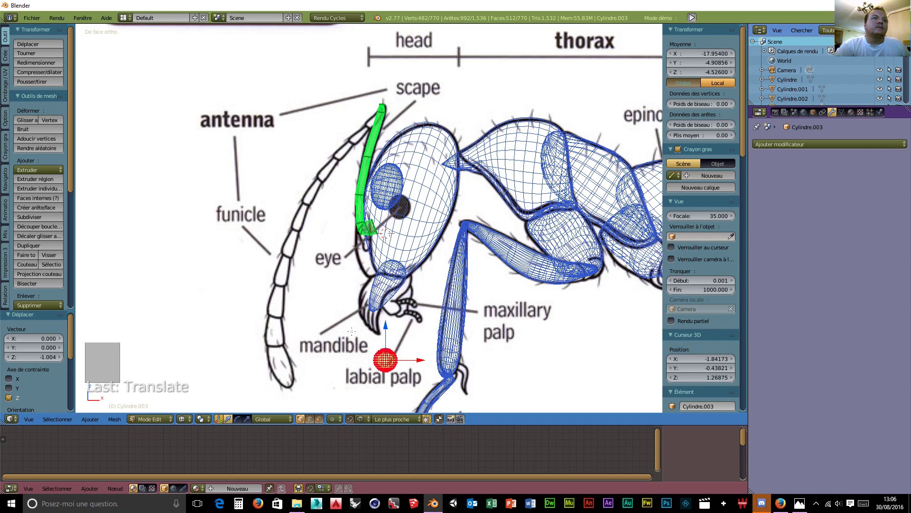
# Move the small sphere along X onto the drawn funicle's last segment and adjust its height along Z
pyautogui.press('g')
pyautogui.press('x')
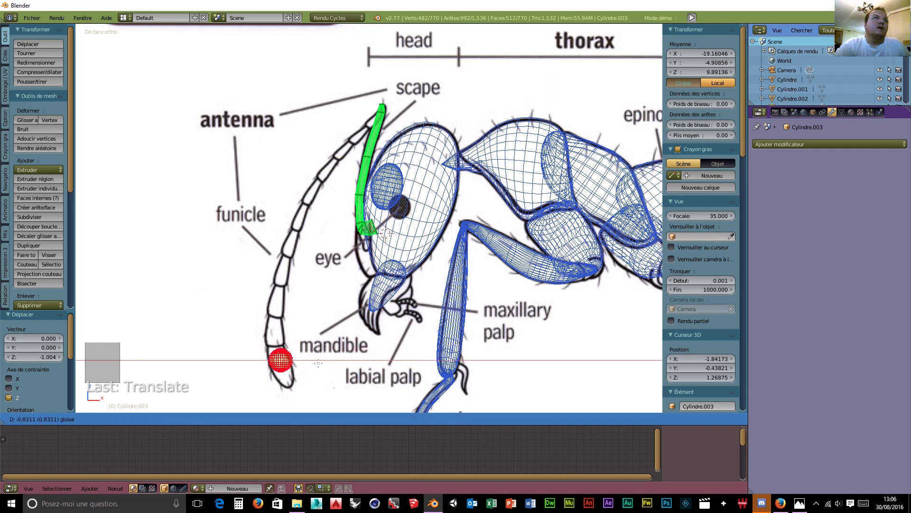
pyautogui.click(319, 363)
pyautogui.moveTo(281, 325); pyautogui.dragTo(318, 380)
pyautogui.moveTo(278, 349); pyautogui.dragTo(279, 347)
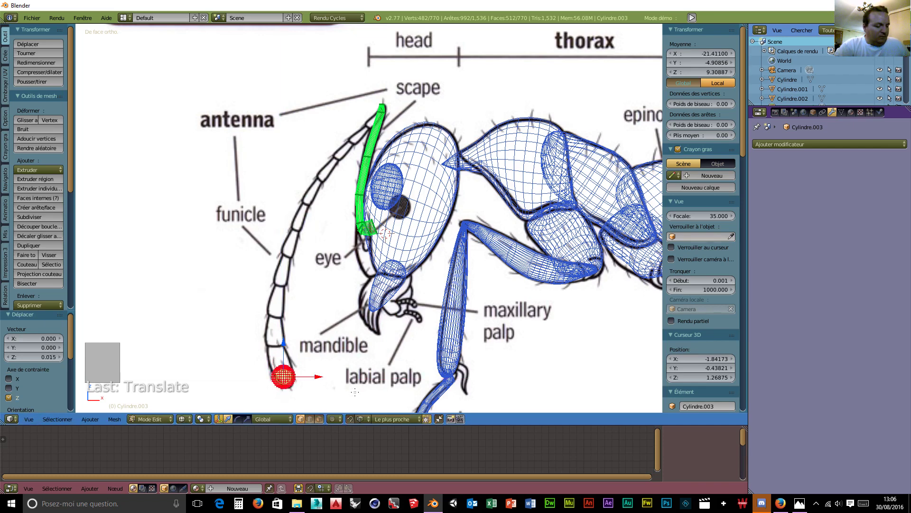
# Rotate the small sphere -18.086° about Y and scale it down to the width of the funicle's tip
pyautogui.press('r')
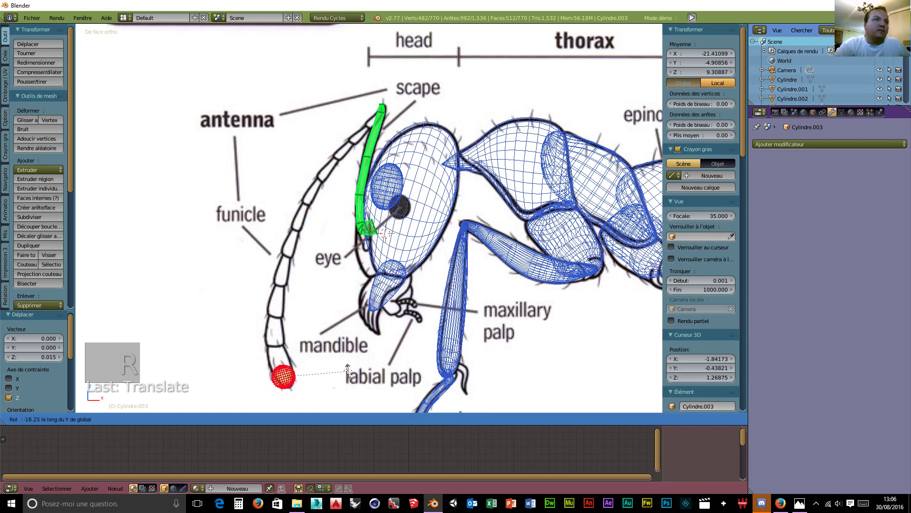
pyautogui.click(347, 370)
pyautogui.press('s')
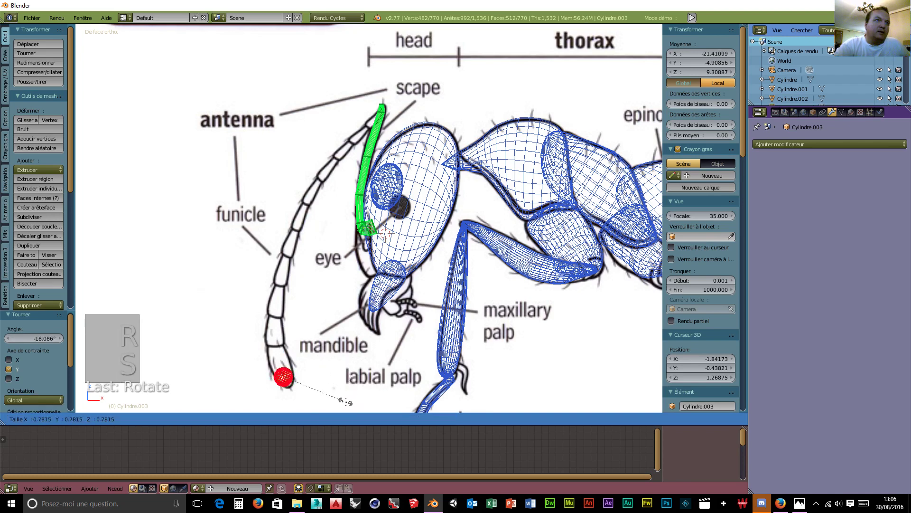
pyautogui.click(344, 401)
# Reposition the small sphere along Z and X to centre it inside the funicle's last drawn segment
pyautogui.click(288, 348)
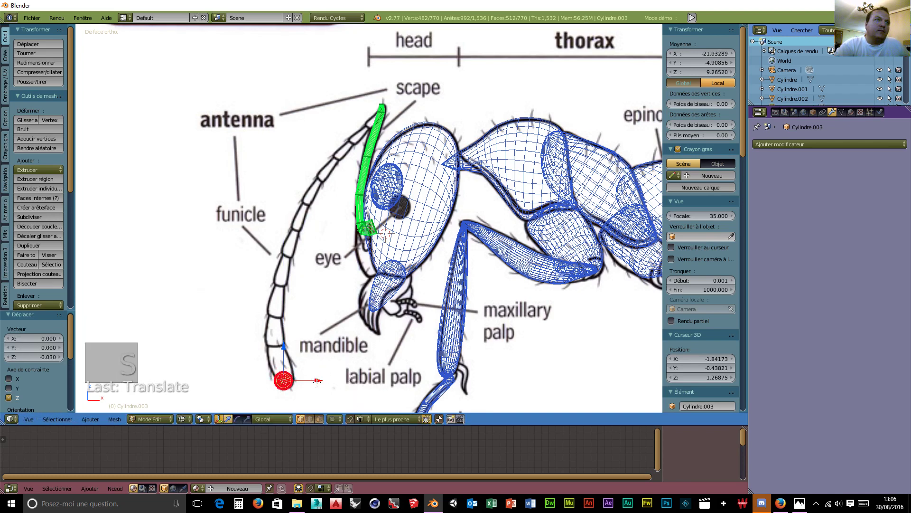
pyautogui.moveTo(284, 348); pyautogui.dragTo(285, 336)
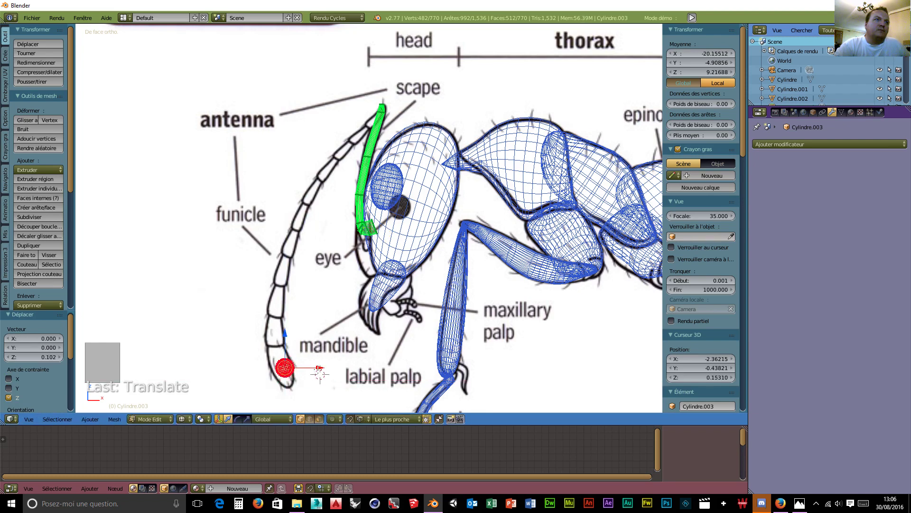
pyautogui.moveTo(319, 368); pyautogui.dragTo(313, 366)
pyautogui.click(320, 373)
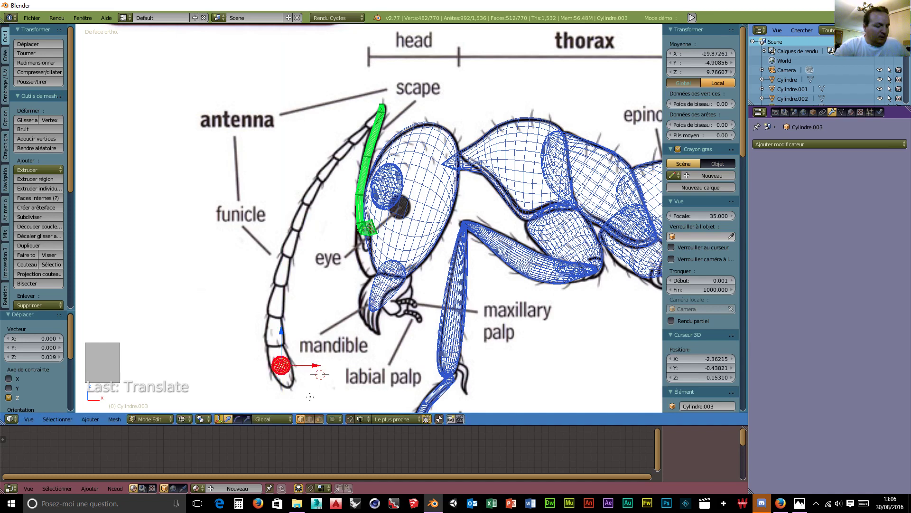
# Stretch the sphere by 2.114 along Z and rotate it -22.244° about Y to follow the funicle's last segment
pyautogui.press('s')
pyautogui.press('z')
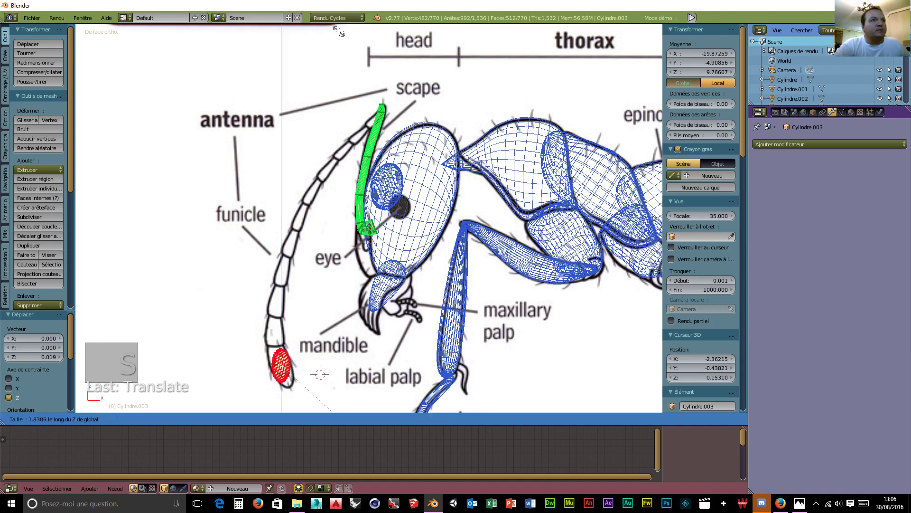
pyautogui.click(345, 40)
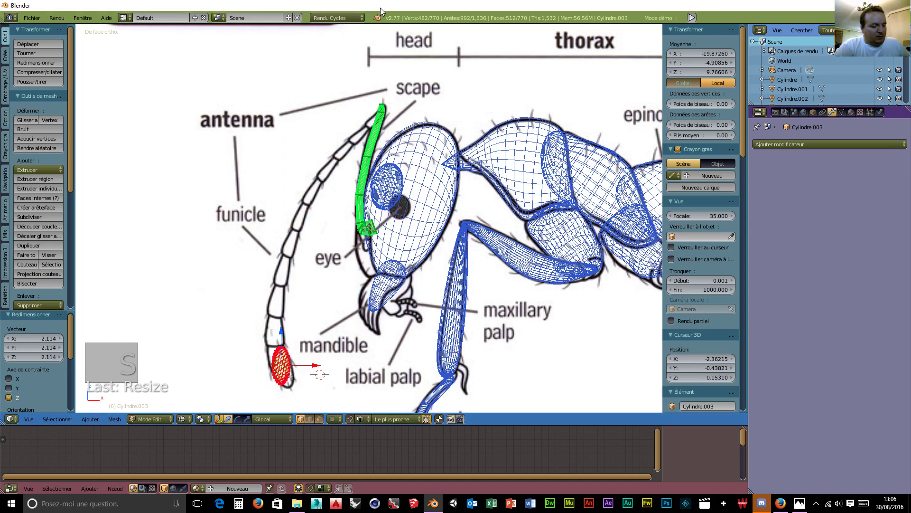
pyautogui.press('r')
pyautogui.press('y')
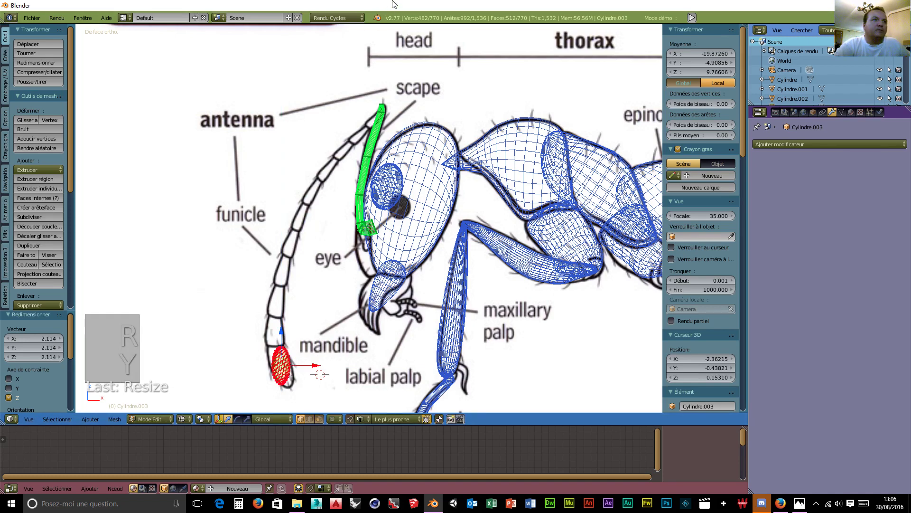
pyautogui.press('r')
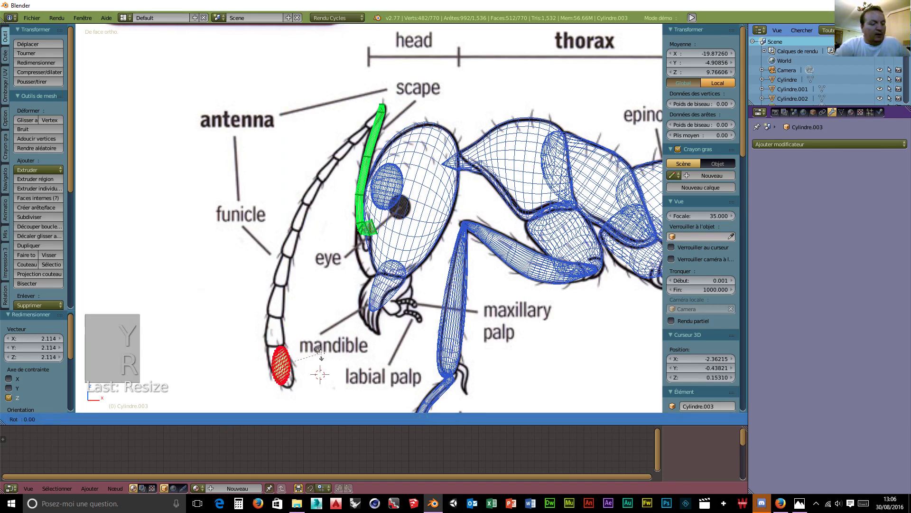
pyautogui.press('y')
pyautogui.click(319, 334)
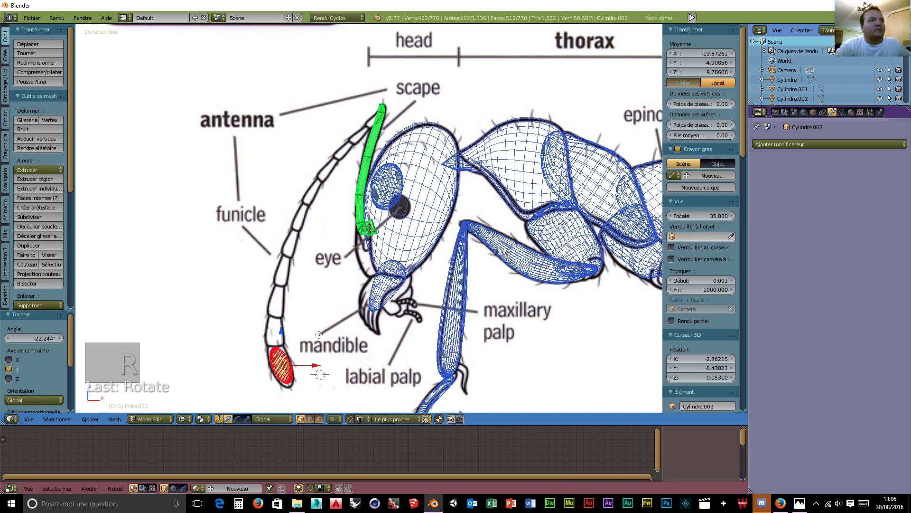
# Scale the tilted ellipsoid by 1.253 along Z to fill the funicle's last segment
pyautogui.press('s')
pyautogui.press('z')
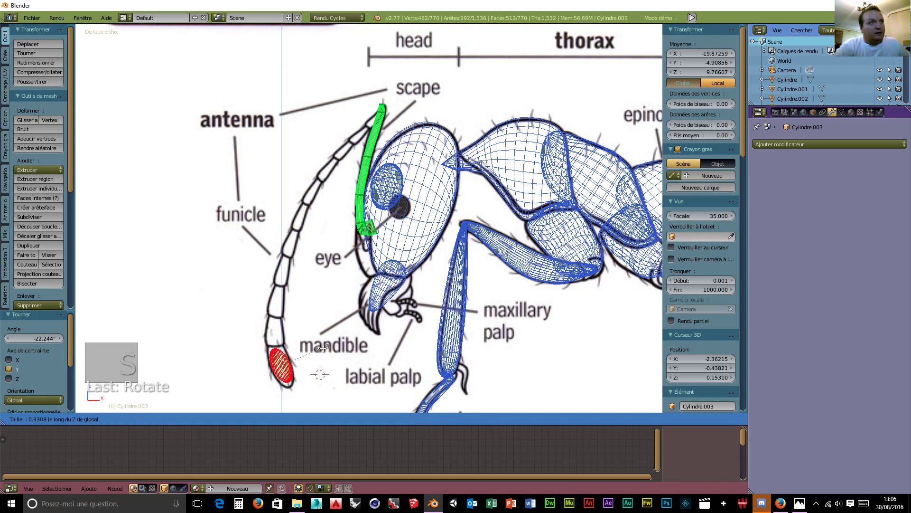
pyautogui.click(305, 316)
# Add a cylinder with 32 vertices, radius 1 and depth 2 to the antenna mesh and scale it to 0.055
pyautogui.scroll(2, 277, 356)
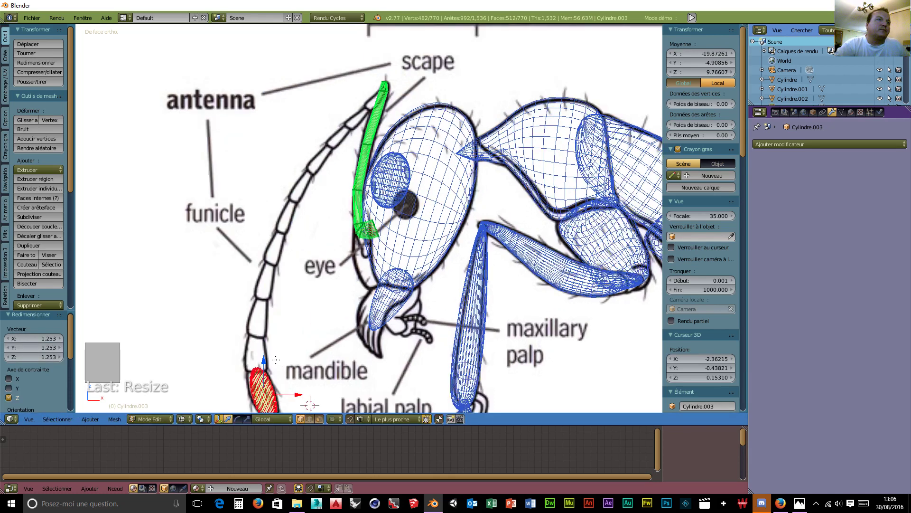
pyautogui.scroll(-1, 275, 349)
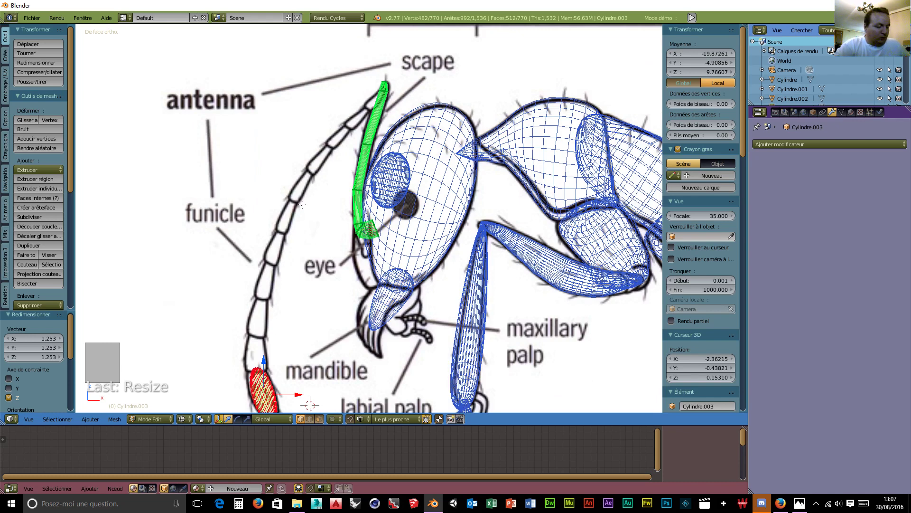
pyautogui.hotkey('shift', 'a')
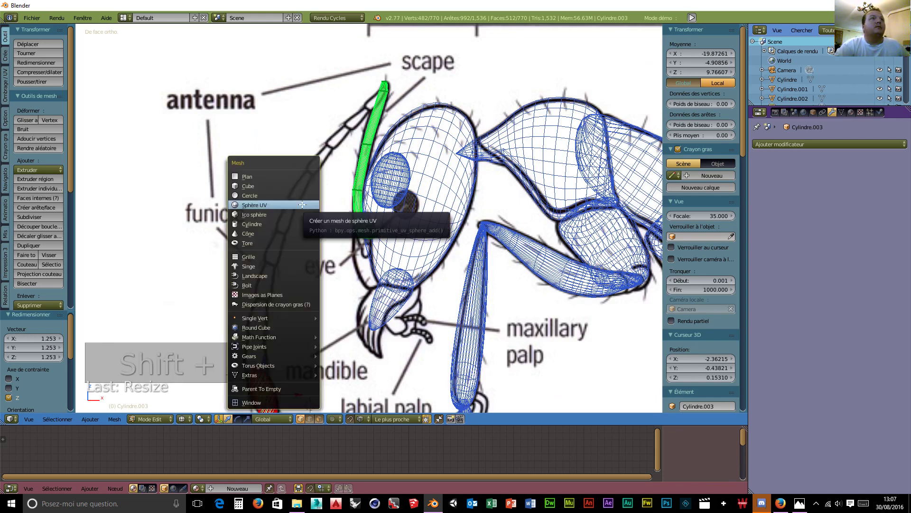
pyautogui.click(285, 224)
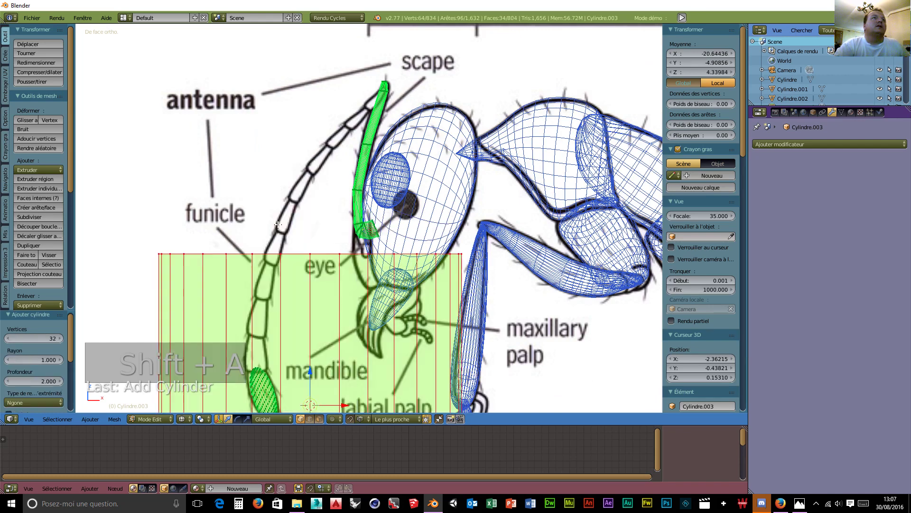
pyautogui.press('s')
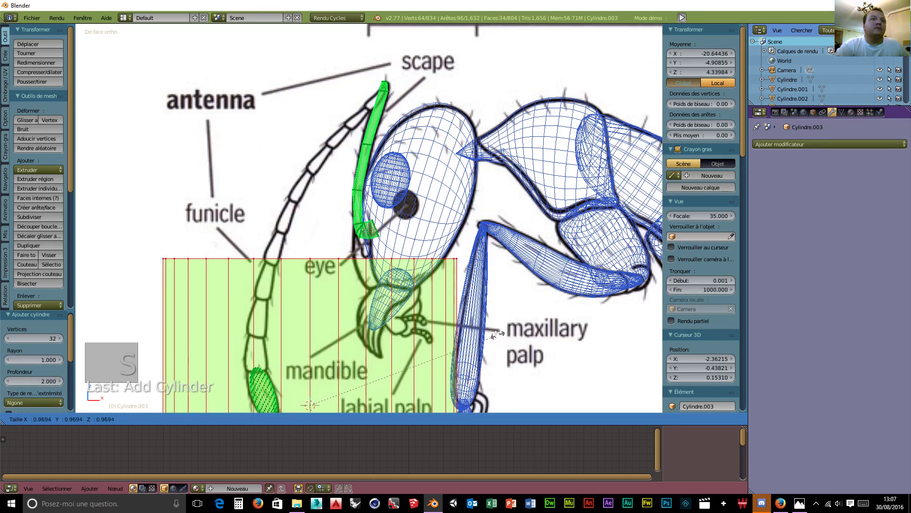
pyautogui.click(320, 28)
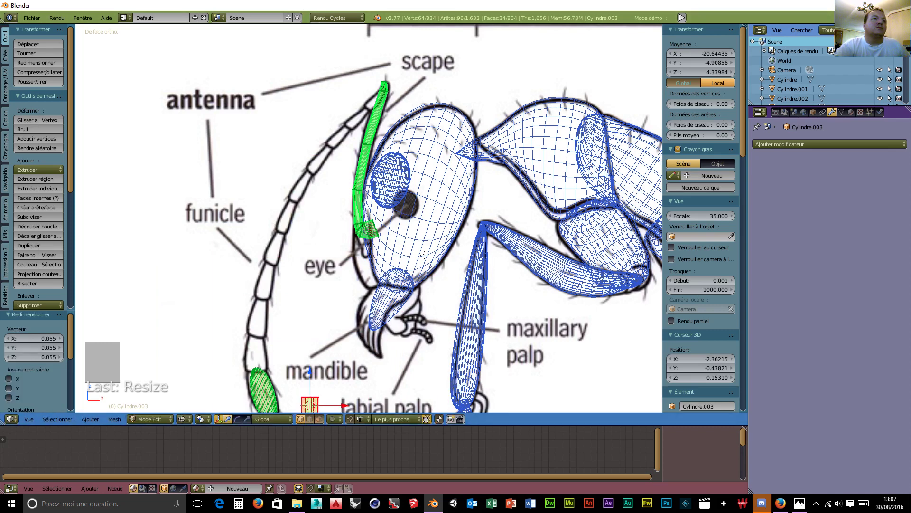
# Move the small cylinder 1.661 along Z, up to the funicle's upper part
pyautogui.moveTo(309, 373); pyautogui.dragTo(321, 121)
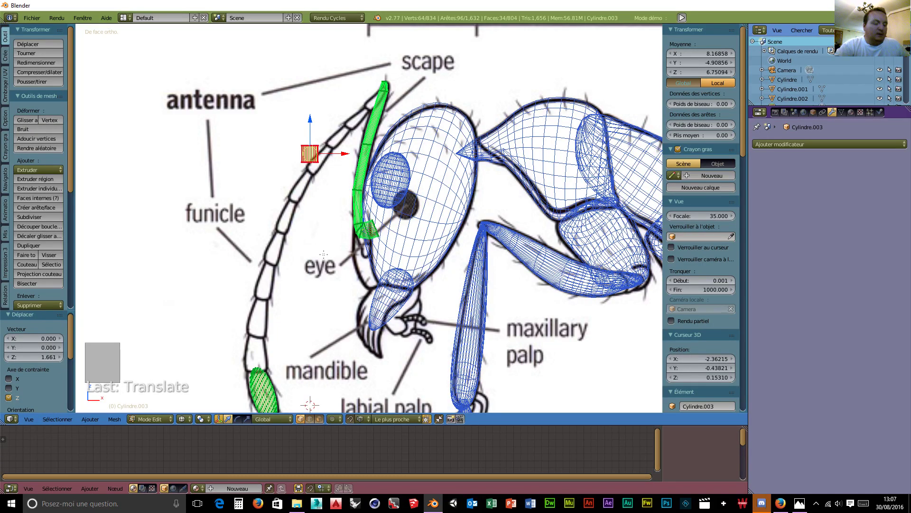
pyautogui.moveTo(304, 260); pyautogui.dragTo(410, 256, button='middle')
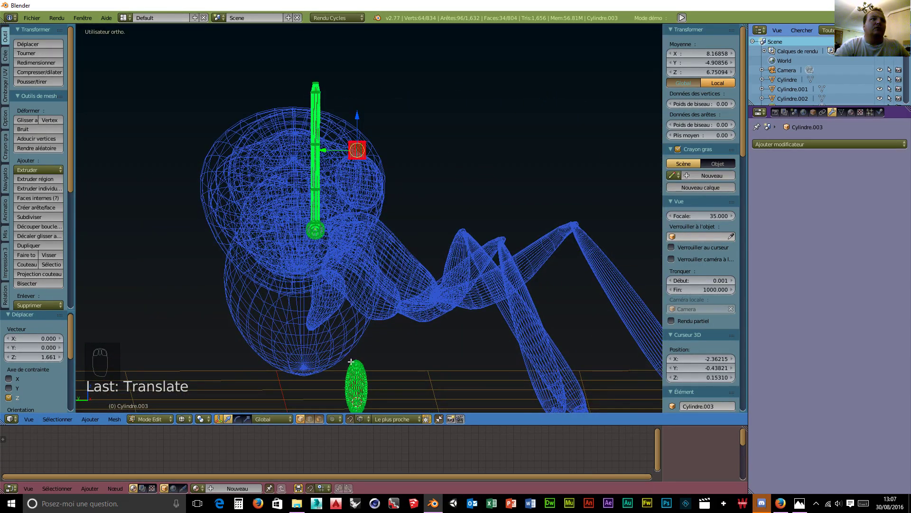
pyautogui.moveTo(424, 147); pyautogui.dragTo(334, 189, button='middle')
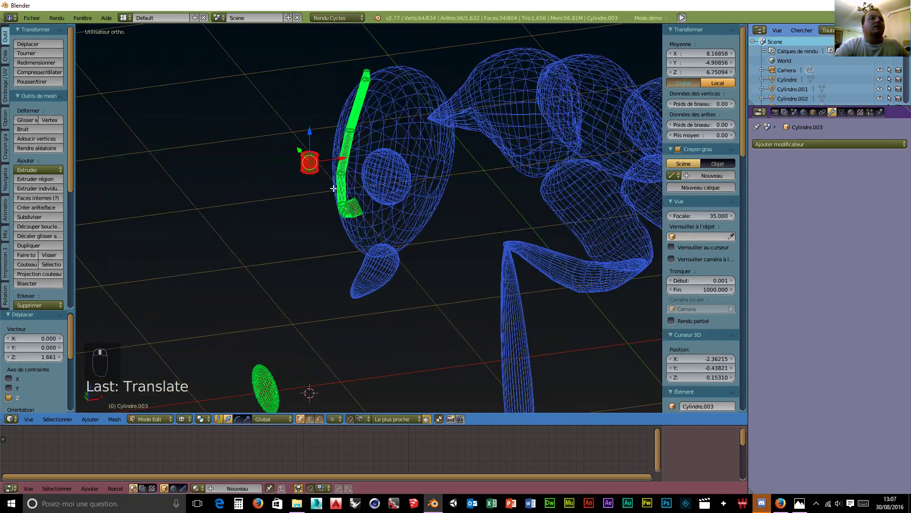
pyautogui.press('KP_1')
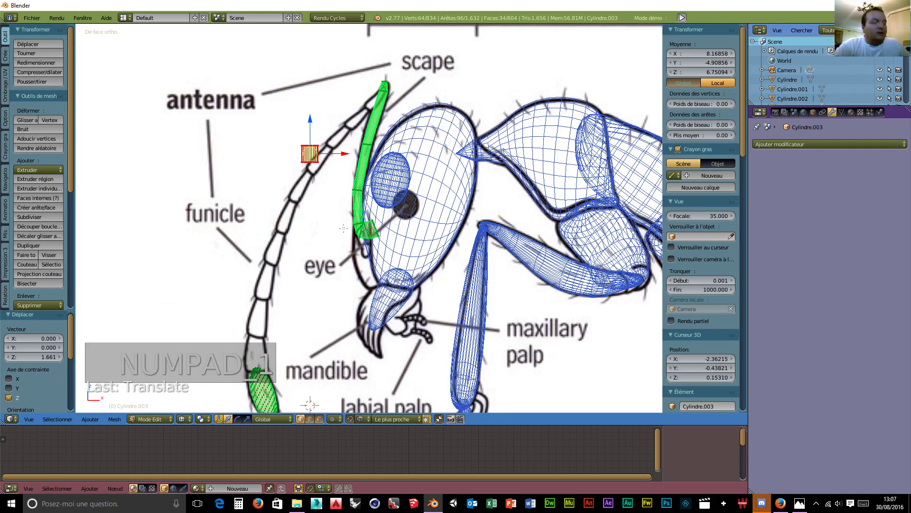
# Scale the small cylinder to 0.462 and rotate it 41.844° about Y to match the slope of the funicle's upper segments
pyautogui.press('s')
pyautogui.click(325, 188)
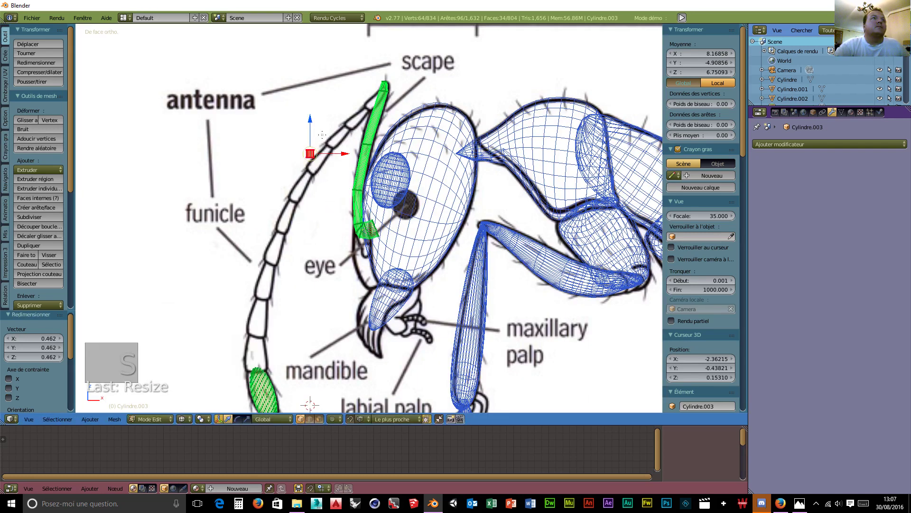
pyautogui.press('r')
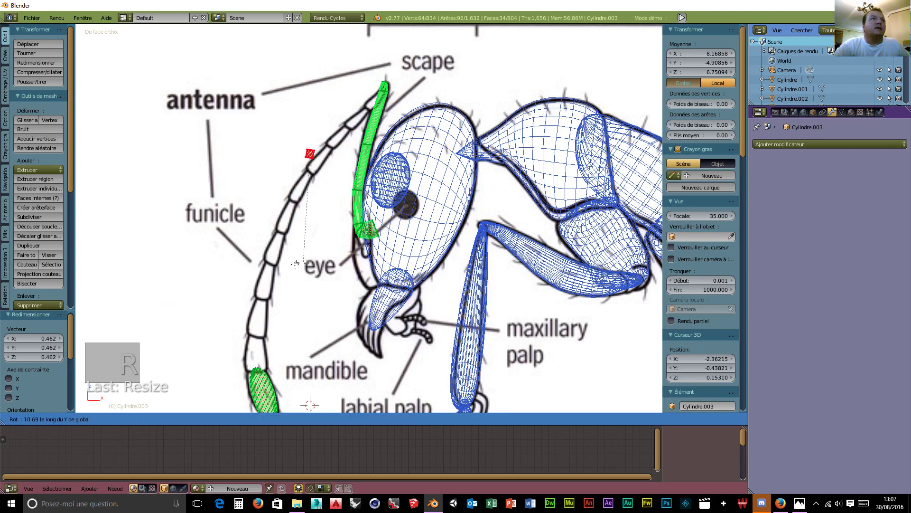
pyautogui.click(291, 154)
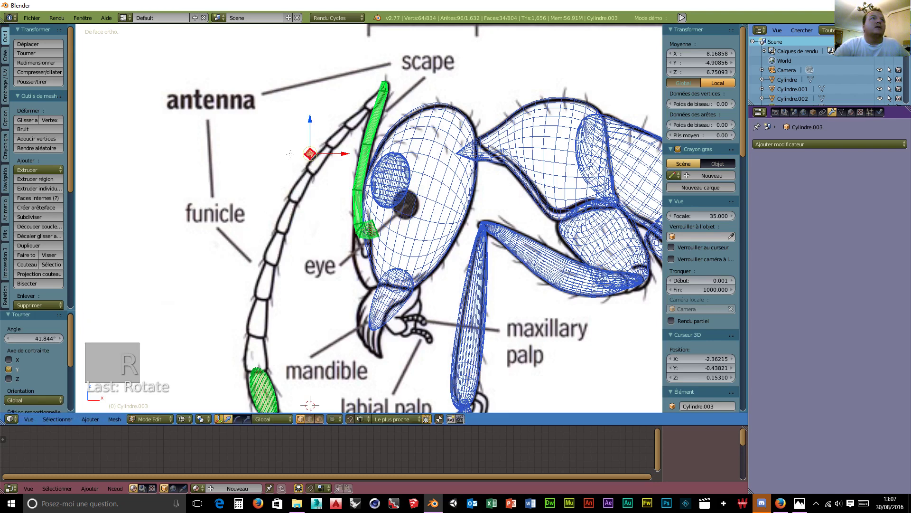
# Move the small cylinder 0.508 up along Z, then shift it along X and fit it over the scape's tip
pyautogui.moveTo(309, 127); pyautogui.dragTo(297, 48)
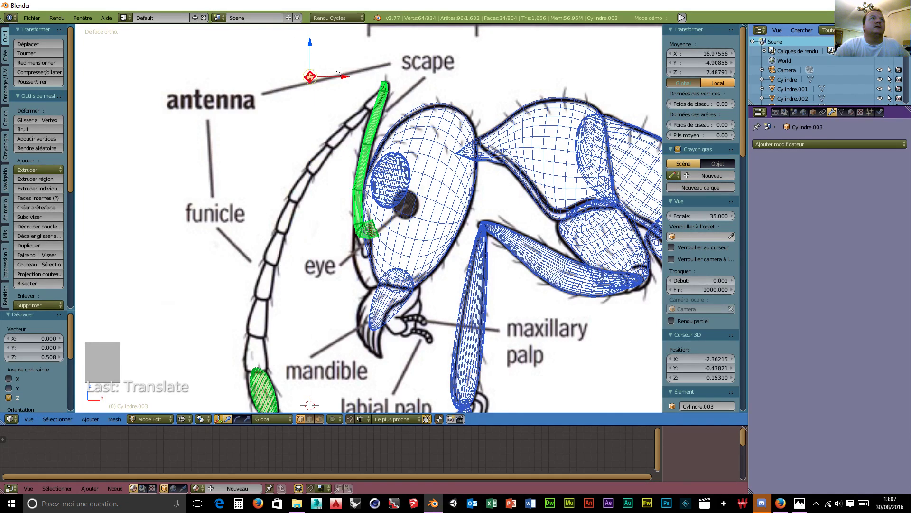
pyautogui.moveTo(338, 69); pyautogui.dragTo(402, 84)
pyautogui.moveTo(345, 77); pyautogui.dragTo(377, 76)
pyautogui.moveTo(374, 35); pyautogui.dragTo(414, 94)
pyautogui.moveTo(378, 60); pyautogui.dragTo(378, 51)
pyautogui.moveTo(414, 87); pyautogui.dragTo(415, 90)
# Move the small cylinder 0.279 along Y to line it up with the scape
pyautogui.scroll(5, 342, 93)
pyautogui.moveTo(342, 93); pyautogui.dragTo(361, 190, button='middle')
pyautogui.scroll(-10, 343, 88)
pyautogui.scroll(2, 381, 199)
pyautogui.scroll(5, 381, 199)
pyautogui.moveTo(322, 62); pyautogui.dragTo(261, 69)
pyautogui.moveTo(340, 128); pyautogui.dragTo(328, 127, button='middle')
pyautogui.scroll(-3, 329, 122)
pyautogui.scroll(-1, 329, 121)
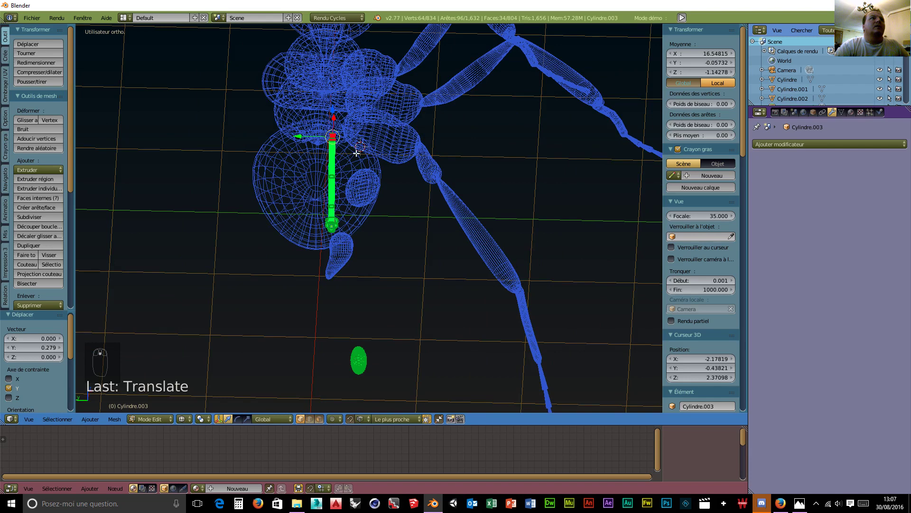
# Rotate the small cylinder -21.163° about X
pyautogui.press('r')
pyautogui.press('x')
pyautogui.click(378, 154)
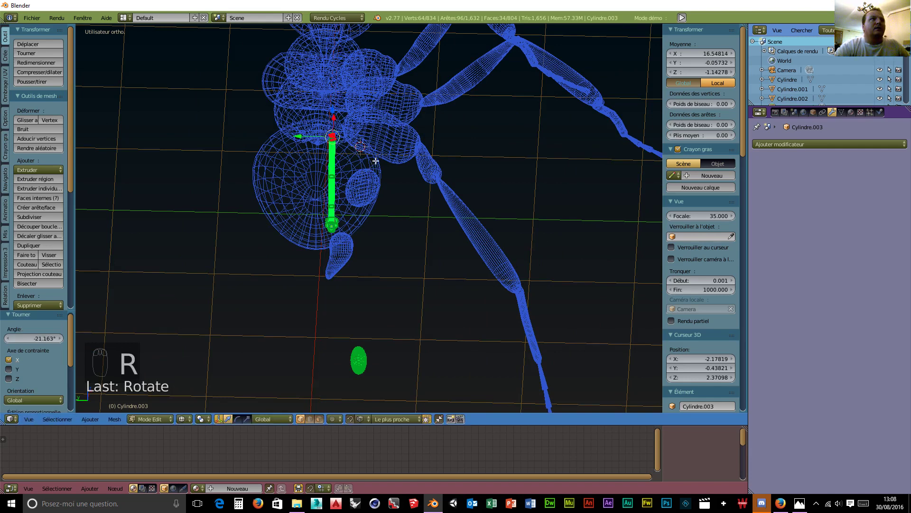
# Examine the small cylinder's fit on the scape's tip from several angles
pyautogui.moveTo(384, 188); pyautogui.dragTo(355, 174, button='middle')
pyautogui.scroll(5, 355, 174)
pyautogui.moveTo(373, 122); pyautogui.dragTo(378, 163, button='middle')
pyautogui.scroll(-4, 379, 155)
pyautogui.scroll(3, 384, 129)
pyautogui.scroll(-2, 382, 102)
pyautogui.moveTo(380, 95); pyautogui.dragTo(387, 93, button='middle')
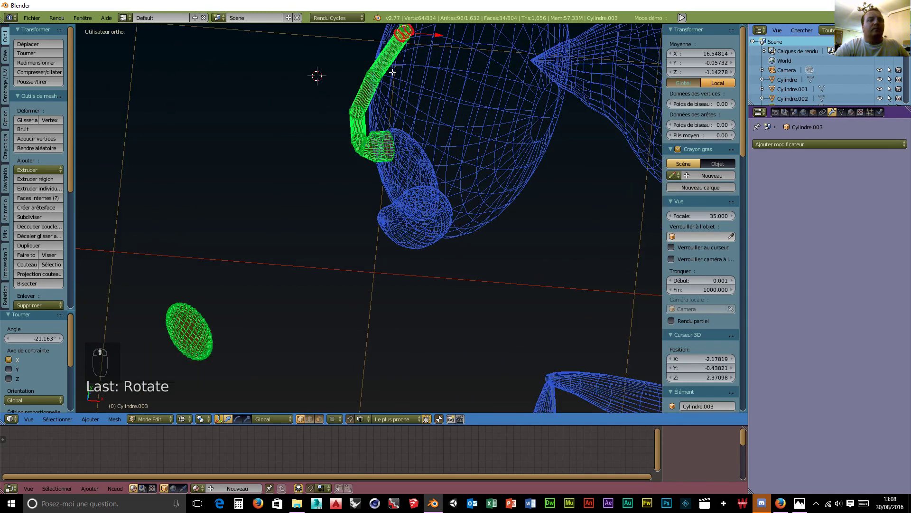
# Select the lower end face of the small cylinder in front view and move it -0.016 along Z
pyautogui.press('KP_1')
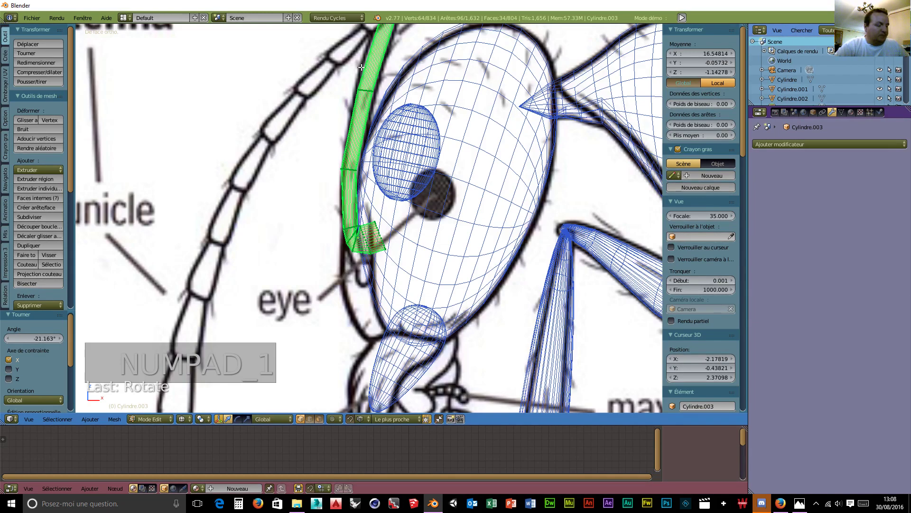
pyautogui.keyDown('shift'); pyautogui.moveTo(359, 74); pyautogui.dragTo(346, 153, button='middle'); pyautogui.keyUp('shift')
pyautogui.keyDown('shift'); pyautogui.moveTo(299, 38); pyautogui.dragTo(316, 173, button='middle'); pyautogui.keyUp('shift')
pyautogui.scroll(9, 316, 173)
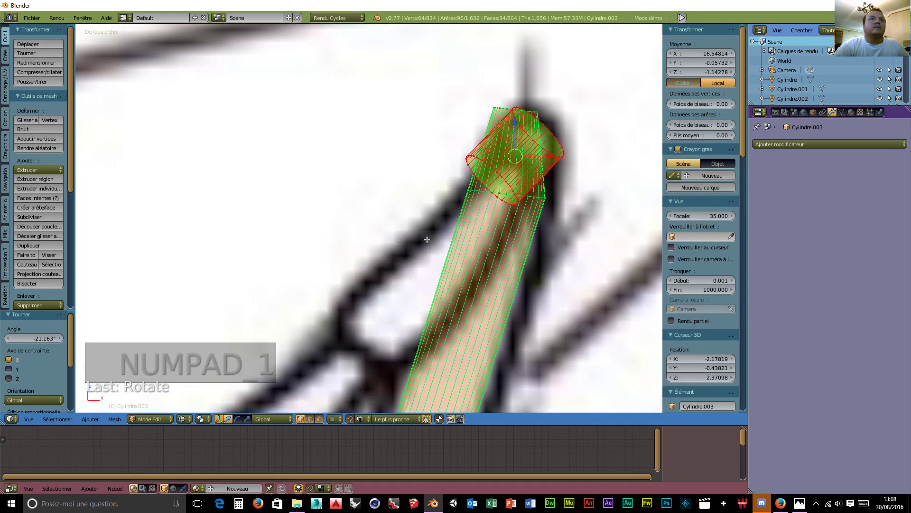
pyautogui.press('a')
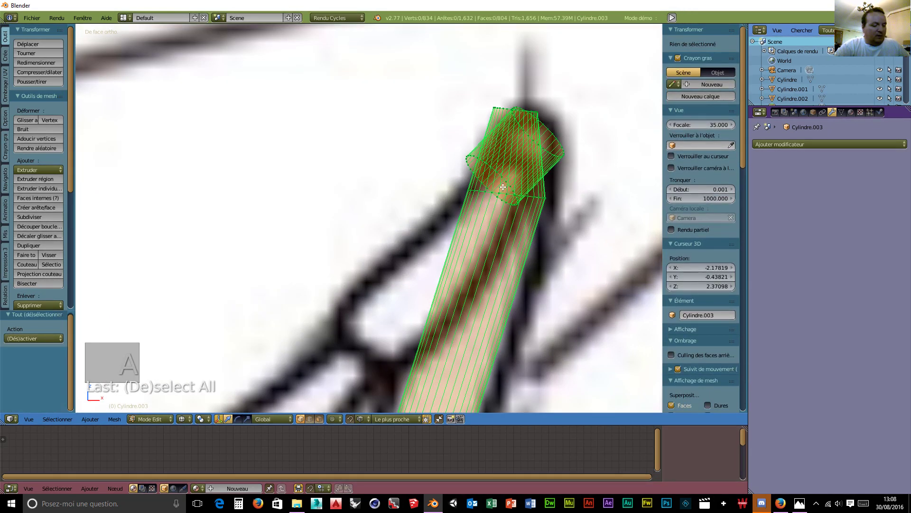
pyautogui.rightClick(469, 167)
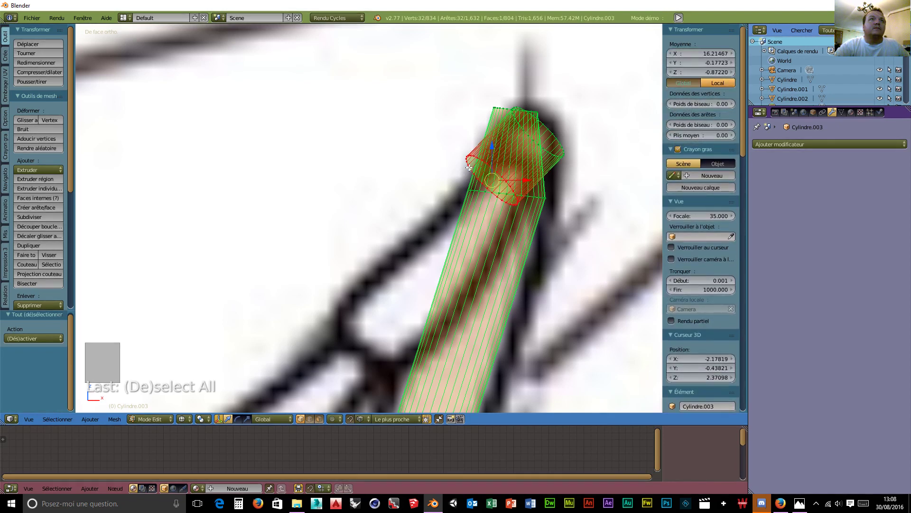
pyautogui.press('g')
pyautogui.press('z')
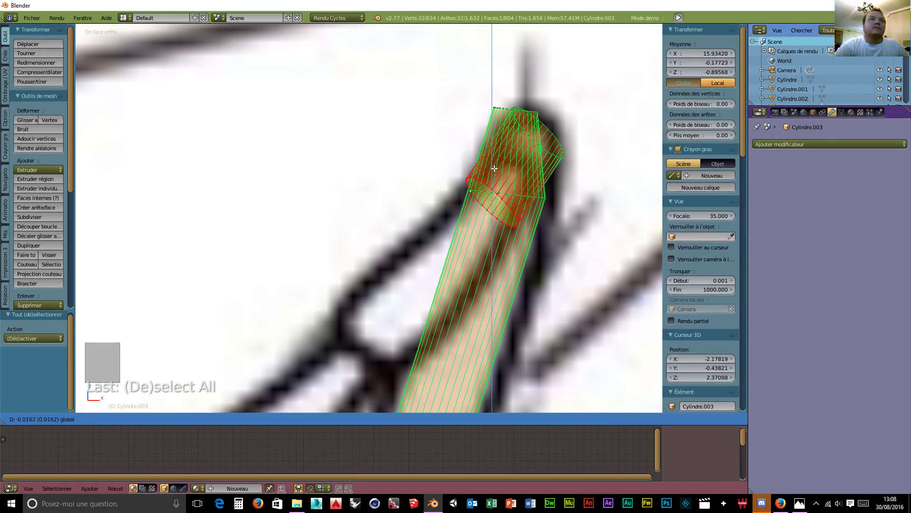
pyautogui.click(494, 168)
# Move the end face -0.134 along X and -0.142 along Z to stretch the cylinder along the funicle in the reference
pyautogui.press('g')
pyautogui.press('x')
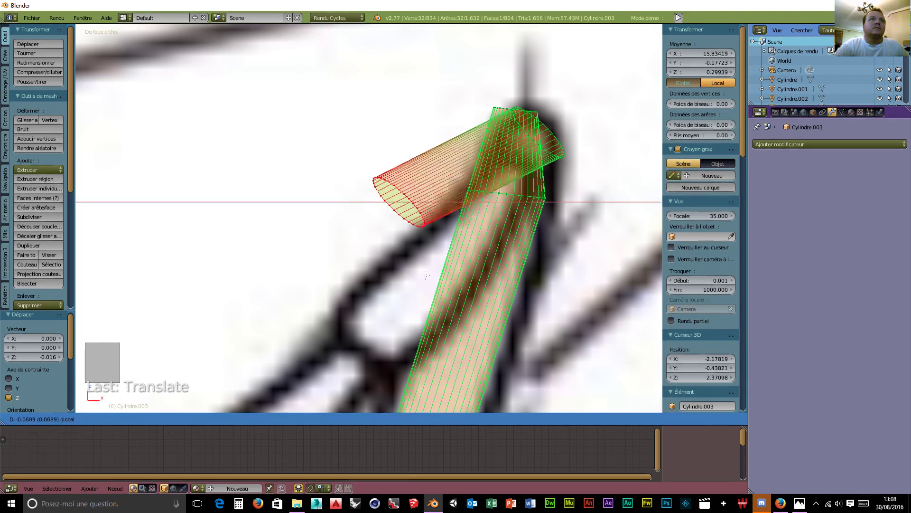
pyautogui.click(322, 209)
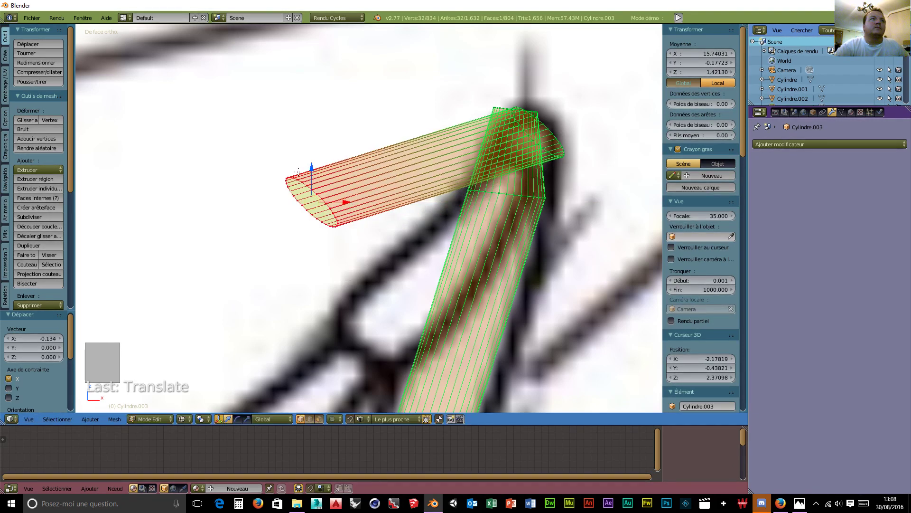
pyautogui.press('g')
pyautogui.press('z')
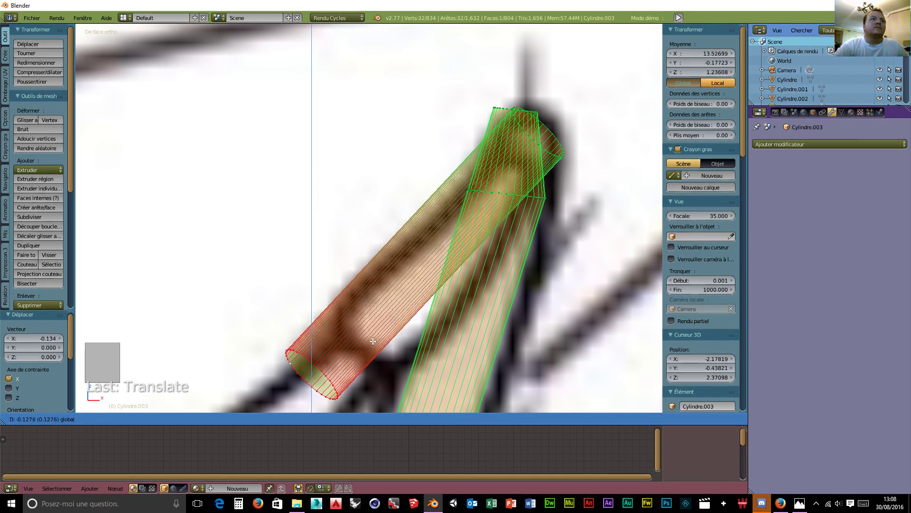
pyautogui.click(382, 358)
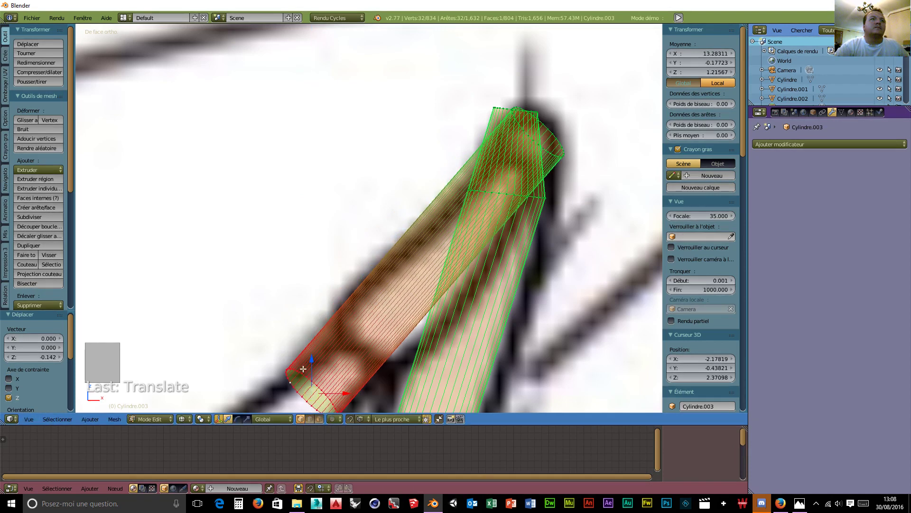
# Pull the end face back to the first funicle joint in the reference and scale it by 1.42
pyautogui.moveTo(310, 362); pyautogui.dragTo(314, 304)
pyautogui.moveTo(344, 336); pyautogui.dragTo(399, 357)
pyautogui.moveTo(366, 301); pyautogui.dragTo(379, 352)
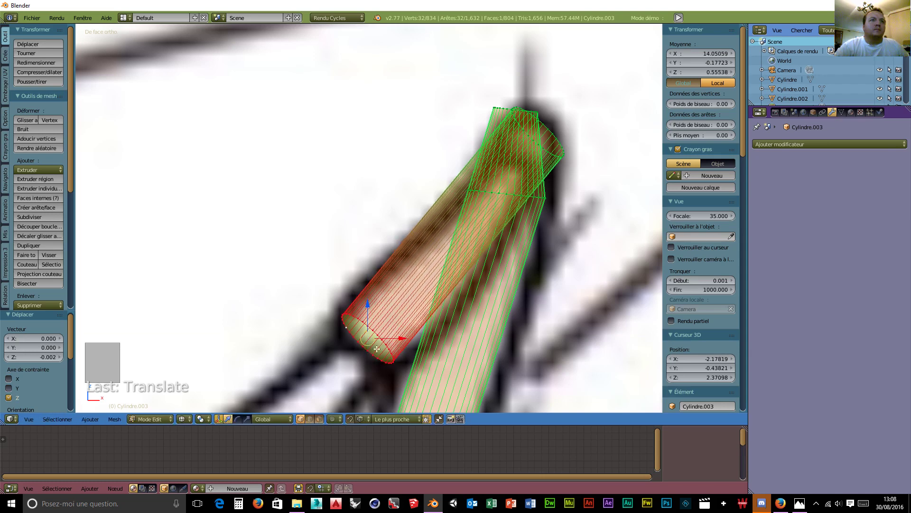
pyautogui.press('s')
pyautogui.click(396, 382)
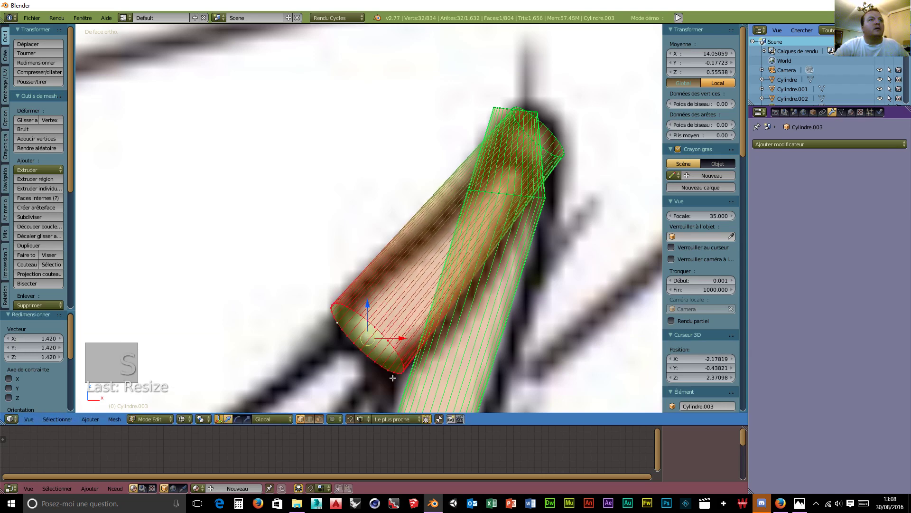
# Rotate the end face 21.414° about X and move it -0.009 along Z
pyautogui.scroll(-4, 394, 361)
pyautogui.moveTo(381, 330); pyautogui.dragTo(378, 326, button='middle')
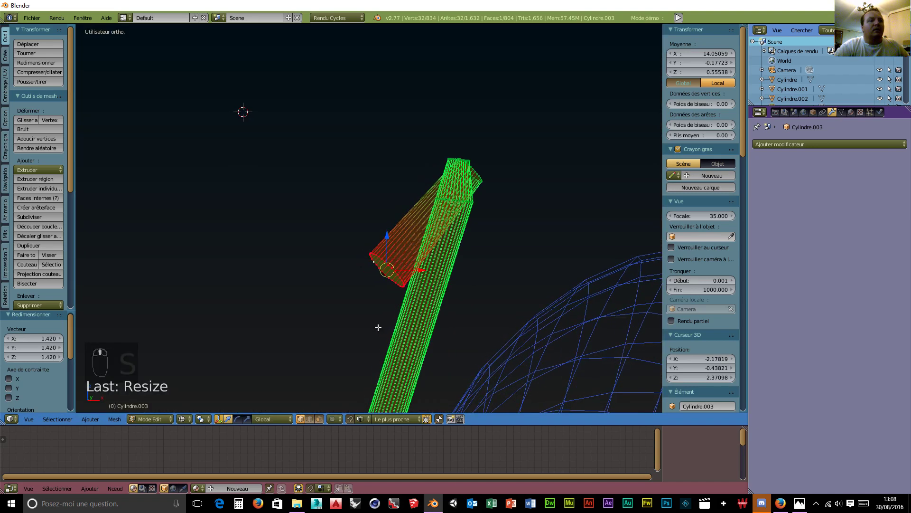
pyautogui.press('KP_1')
pyautogui.scroll(-5, 378, 328)
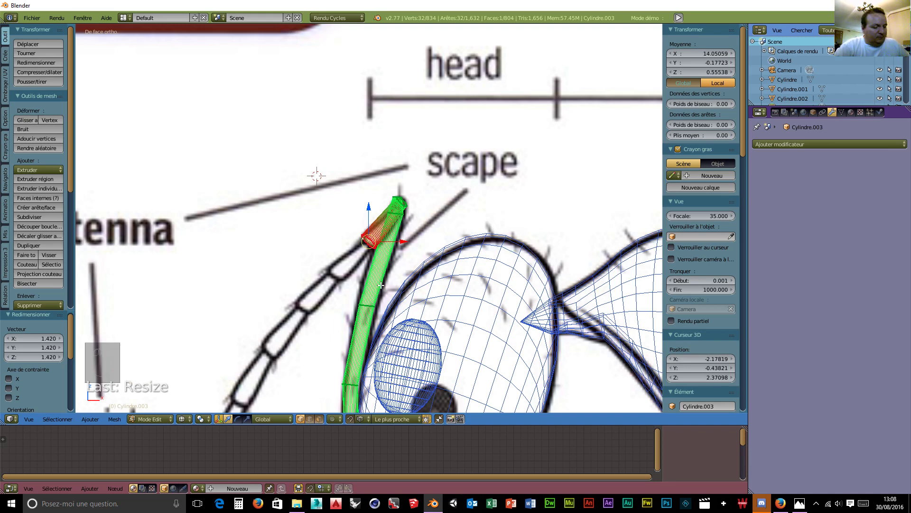
pyautogui.press('r')
pyautogui.press('x')
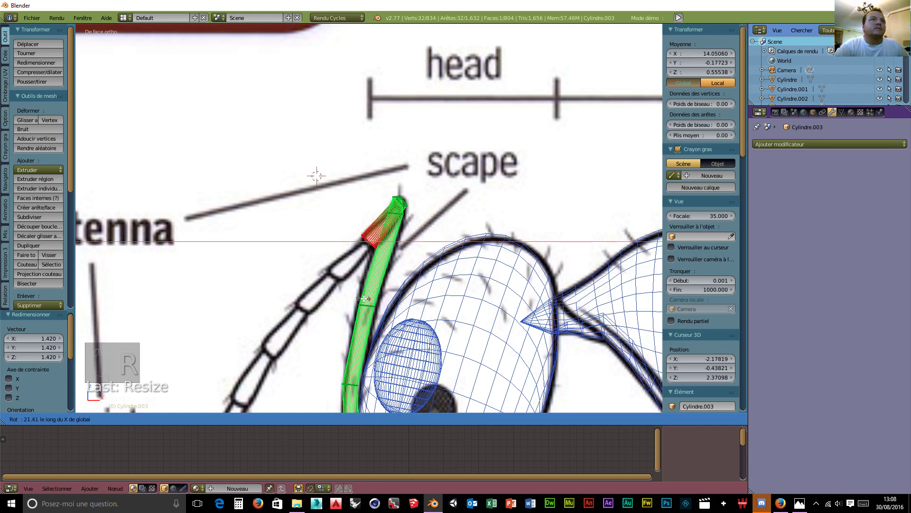
pyautogui.click(364, 298)
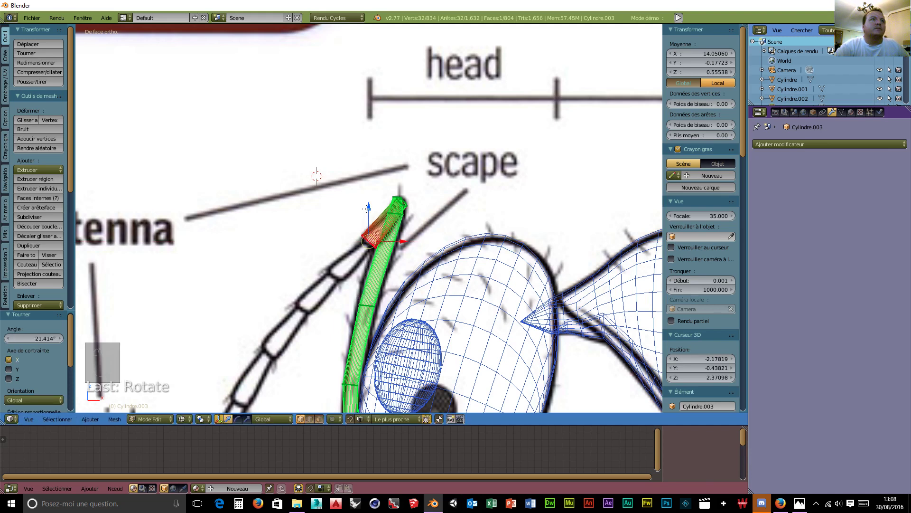
pyautogui.press('g')
pyautogui.press('z')
pyautogui.click(364, 298)
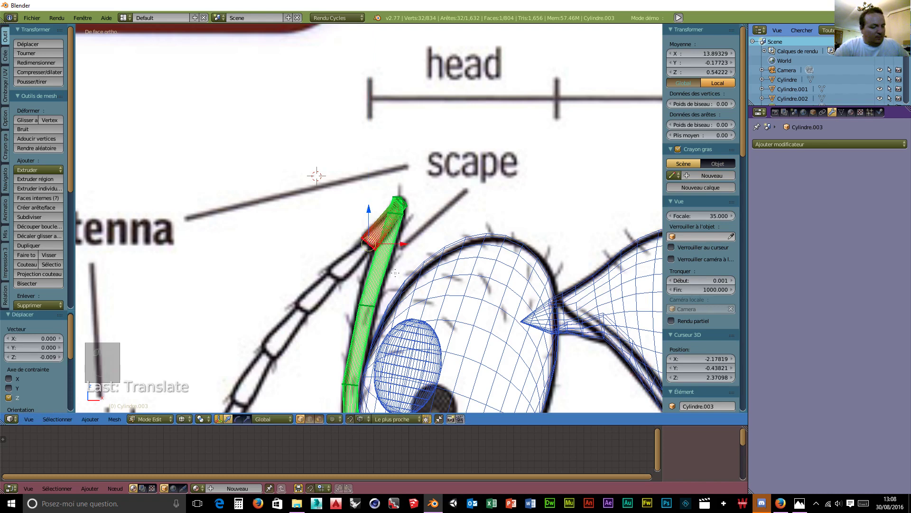
# Extrude the first segment's end face in place and scale it by 0.593 to narrow the joint
pyautogui.press('e')
pyautogui.press('s')
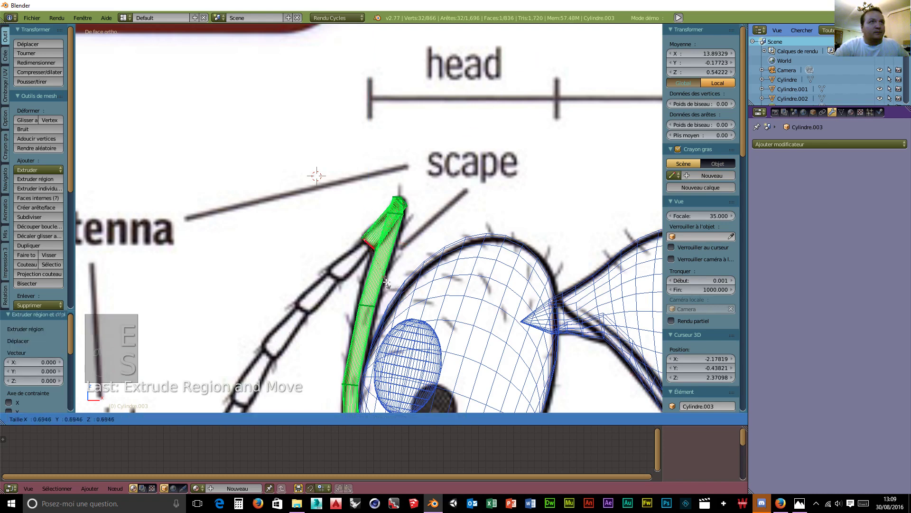
pyautogui.click(380, 278)
# Extrude the narrowed face to the second funicle joint in the reference and scale its end by 1.632
pyautogui.press('e')
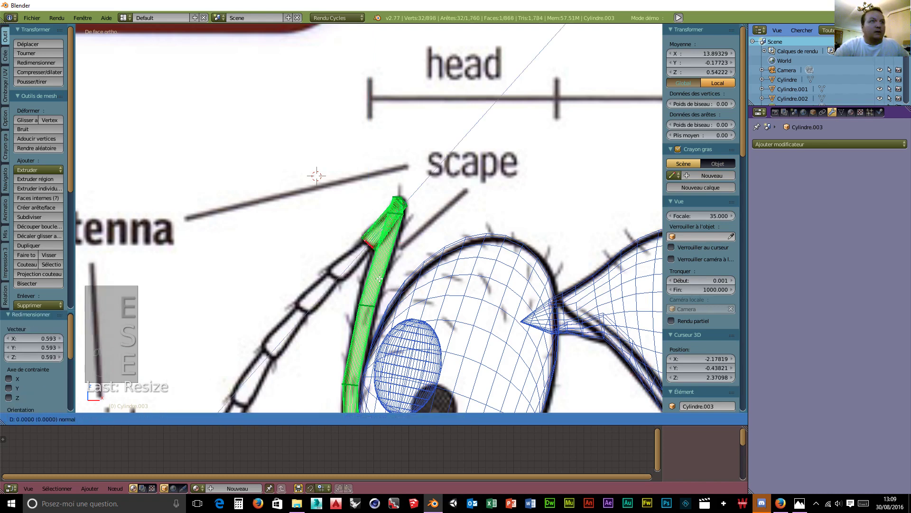
pyautogui.click(350, 299)
pyautogui.moveTo(367, 279); pyautogui.dragTo(360, 280)
pyautogui.moveTo(336, 250); pyautogui.dragTo(335, 246)
pyautogui.press('s')
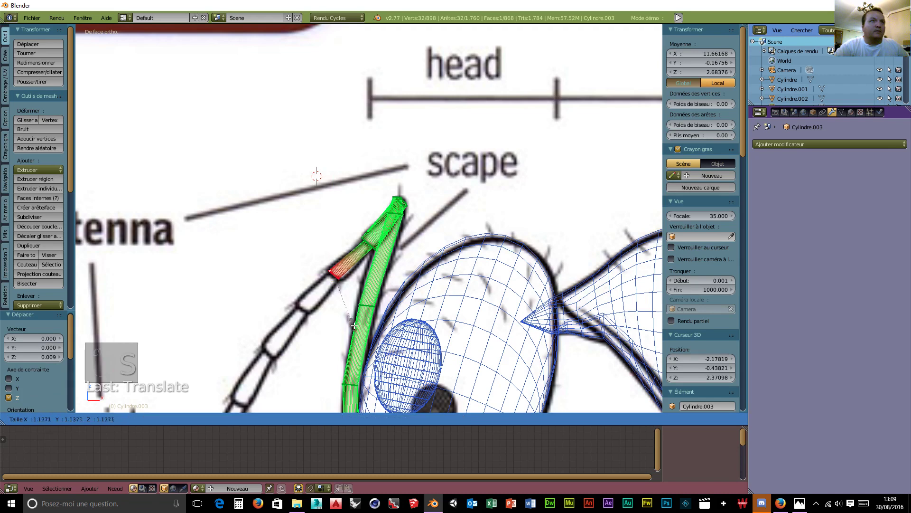
pyautogui.click(365, 342)
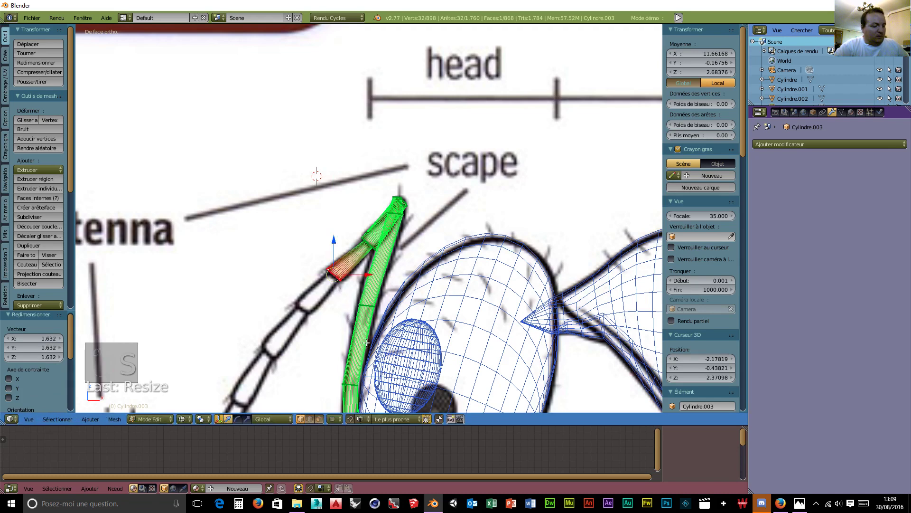
# Extrude the second segment's end face in place and scale it by 0.613
pyautogui.press('e')
pyautogui.press('s')
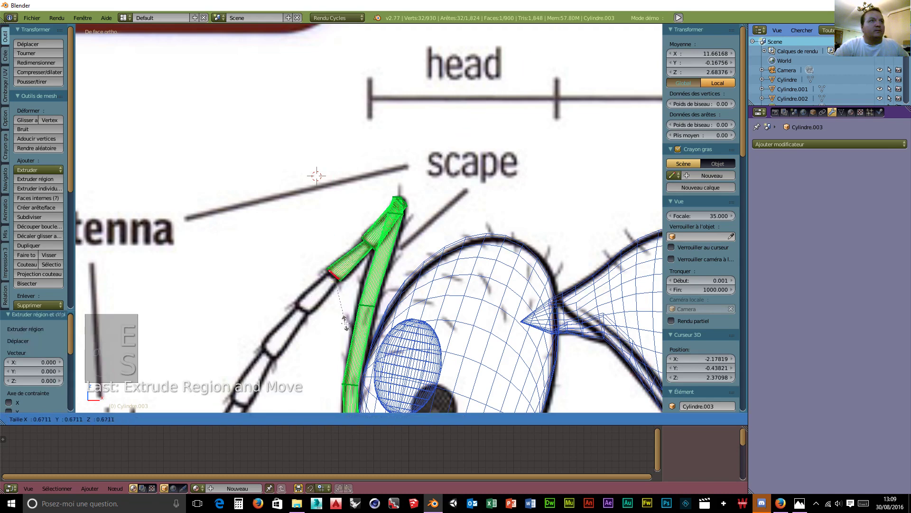
pyautogui.click(342, 319)
# Stretch the third funicle segment by moving its end face down along Z and -0.181 along X
pyautogui.press('g')
pyautogui.press('z')
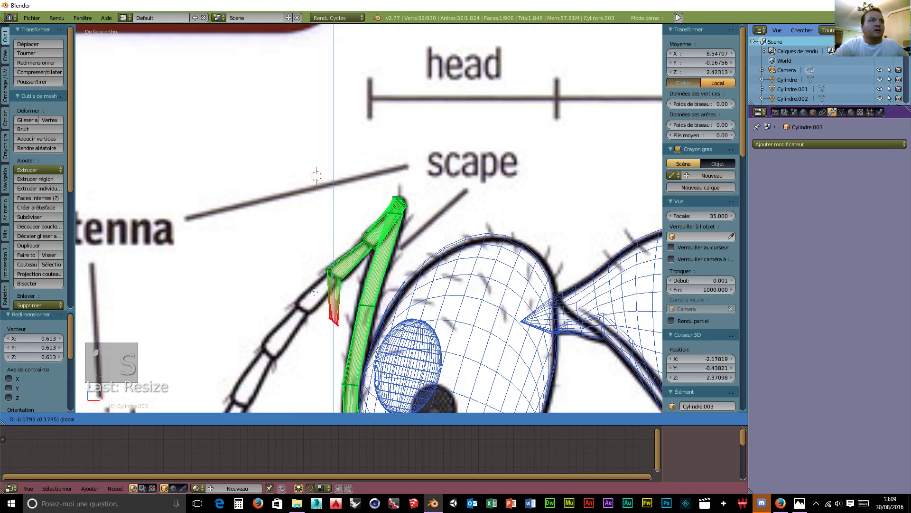
pyautogui.click(355, 322)
pyautogui.press('g')
pyautogui.press('x')
pyautogui.click(304, 277)
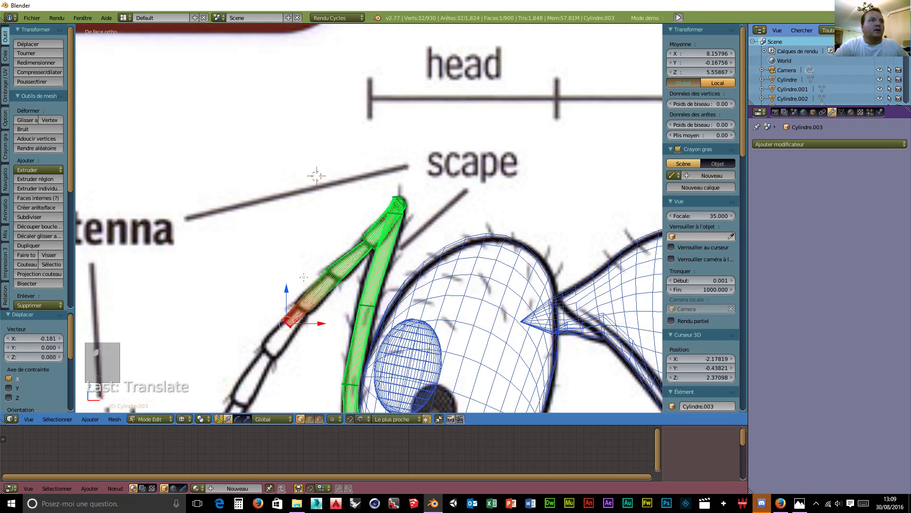
# Fit the third segment's end face to the reference's joint and scale it by 1.808
pyautogui.moveTo(287, 294); pyautogui.dragTo(286, 275)
pyautogui.moveTo(306, 305); pyautogui.dragTo(326, 305)
pyautogui.moveTo(304, 272); pyautogui.dragTo(299, 275)
pyautogui.moveTo(342, 311)
pyautogui.mouseDown()
pyautogui.moveTo(328, 306)
pyautogui.moveTo(332, 317)
pyautogui.mouseUp()
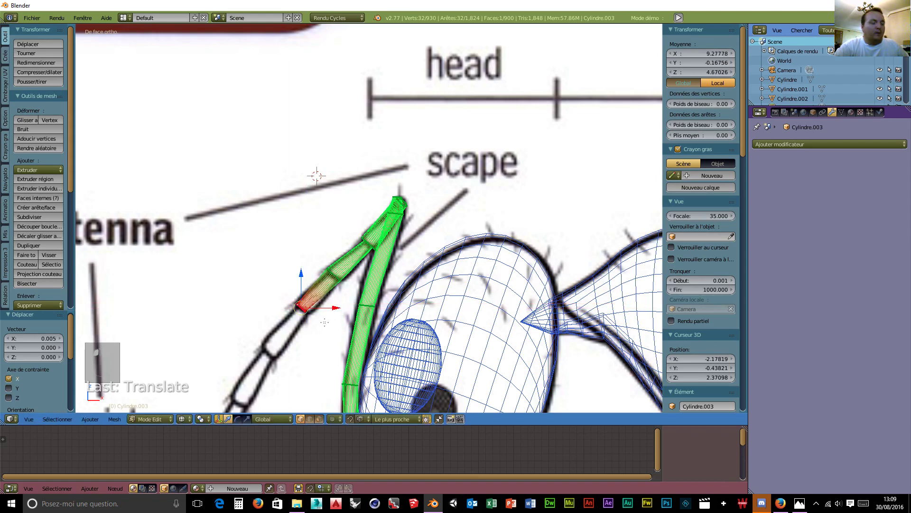
pyautogui.press('s')
pyautogui.click(342, 349)
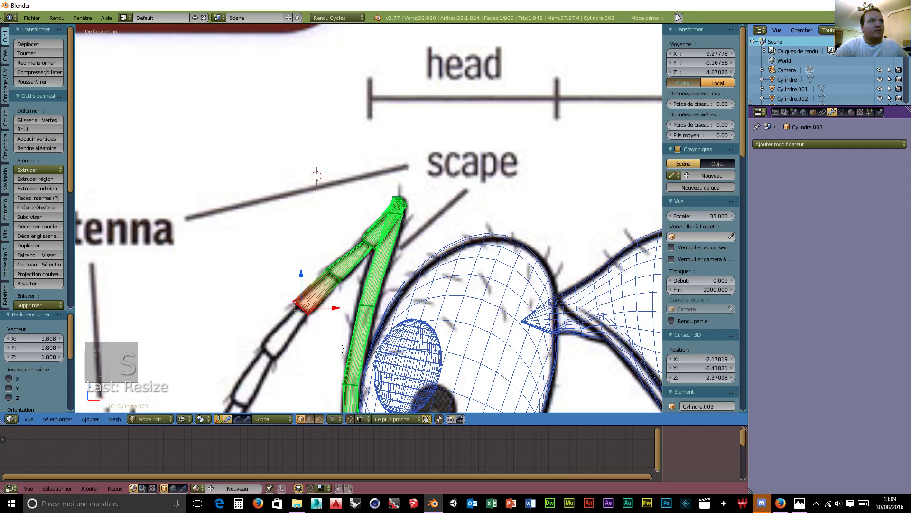
# Extrude the third segment's end face in place and scale it by 0.516
pyautogui.press('e')
pyautogui.press('s')
pyautogui.click(309, 332)
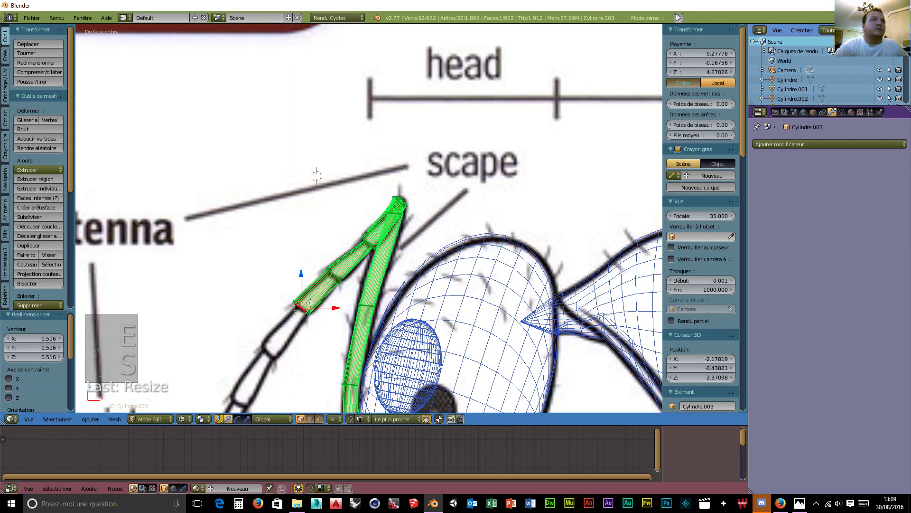
# Try to form the fourth segment by moving the narrowed face down along Z and -0.174 along X, nudging it onto the joint
pyautogui.press('g')
pyautogui.press('z')
pyautogui.click(324, 369)
pyautogui.press('g')
pyautogui.press('x')
pyautogui.click(264, 324)
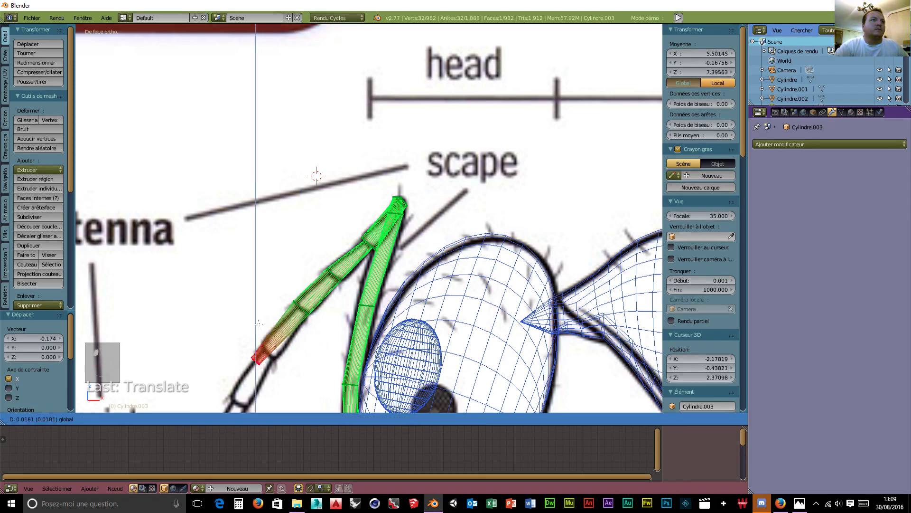
pyautogui.moveTo(287, 353); pyautogui.dragTo(299, 360)
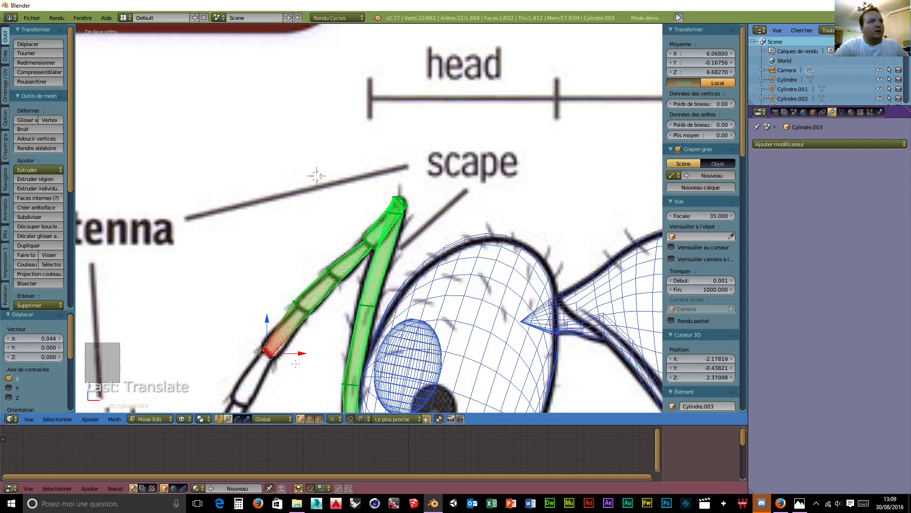
pyautogui.press('s')
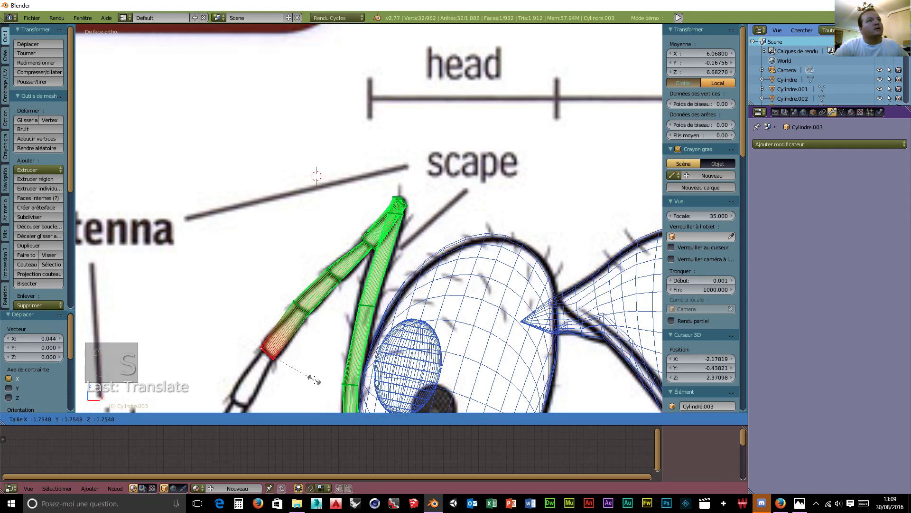
pyautogui.rightClick(312, 378)
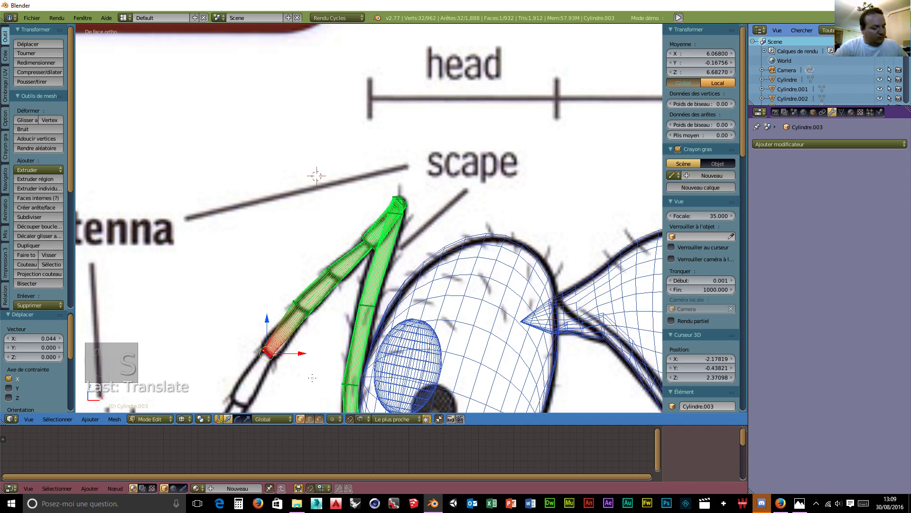
# Undo the fourth segment's moves back to the narrowed face at the third segment's end
pyautogui.hotkey('ctrl', 'z')
pyautogui.hotkey('ctrl', 'z')
pyautogui.hotkey('ctrl', 'z')
pyautogui.hotkey('ctrl', 'z')
pyautogui.hotkey('ctrl', 'z')
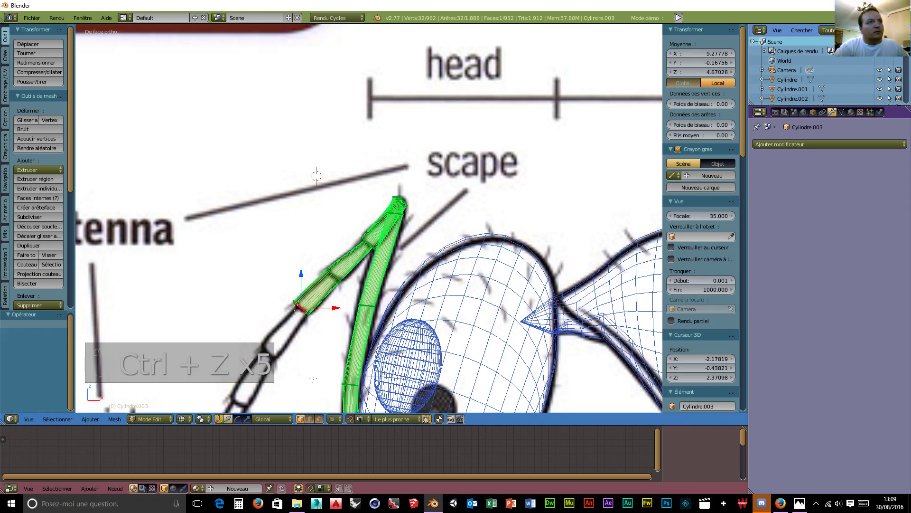
# Scale the narrowed face by 0.831 and extrude the fourth funicle segment 0.190 along its normal towards the reference's next joint
pyautogui.press('s')
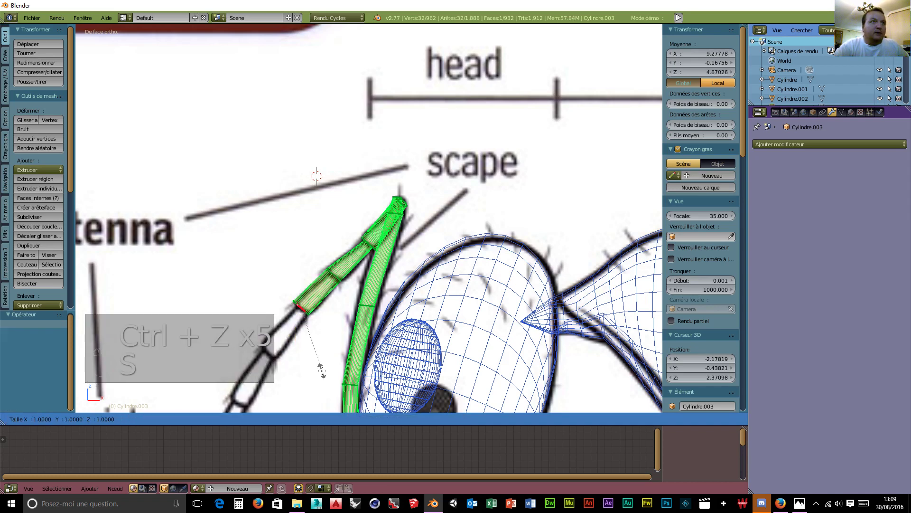
pyautogui.click(317, 361)
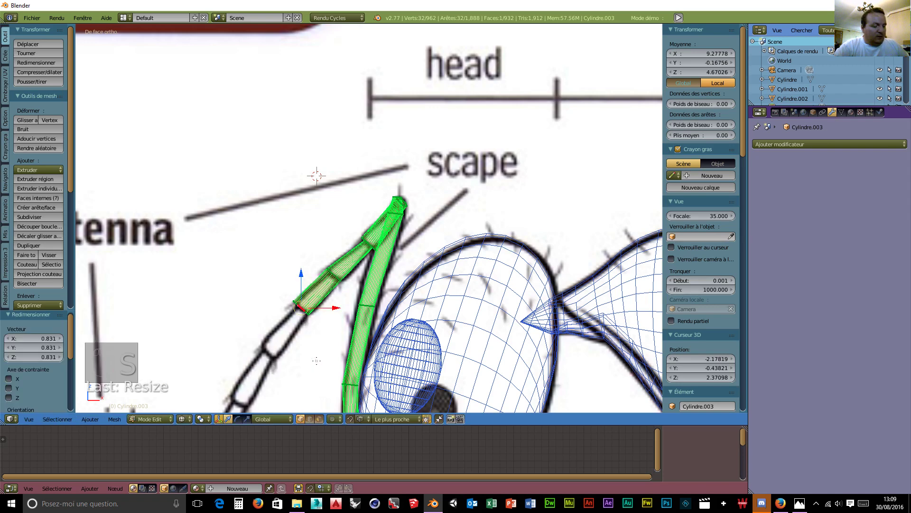
pyautogui.press('e')
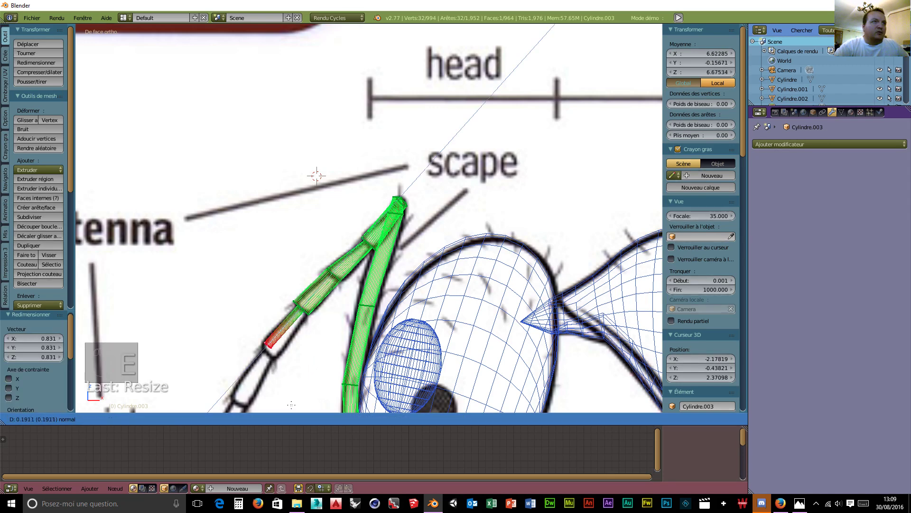
pyautogui.click(291, 403)
# Move the fourth segment's end face -0.027 along Z and scale it by 2.332 to fit the drawn joint
pyautogui.press('g')
pyautogui.press('z')
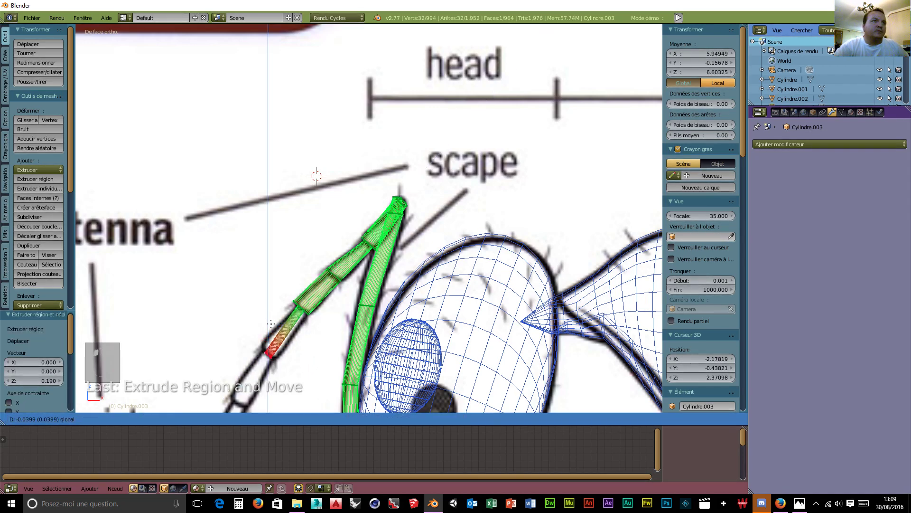
pyautogui.click(294, 391)
pyautogui.press('s')
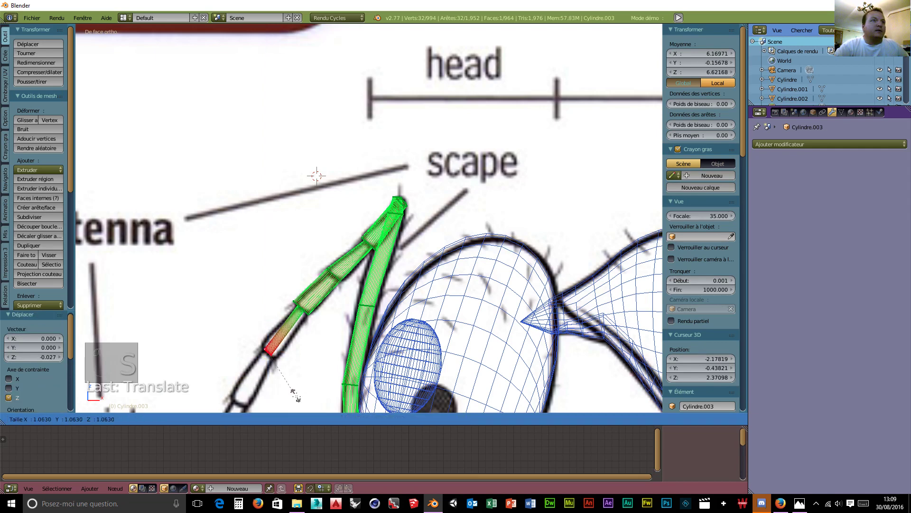
pyautogui.click(335, 55)
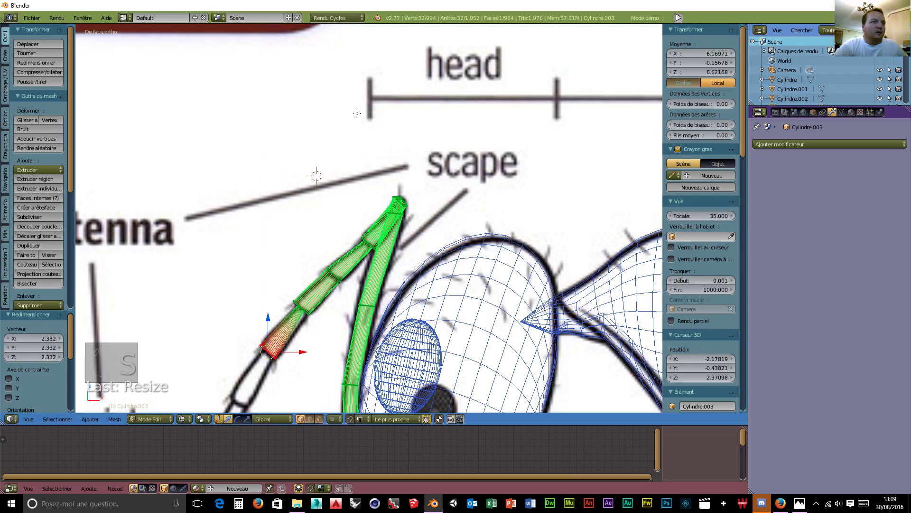
# Extrude the fourth segment's end face in place and scale it by 0.531
pyautogui.keyDown('shift'); pyautogui.moveTo(303, 352); pyautogui.dragTo(400, 100, button='middle'); pyautogui.keyUp('shift')
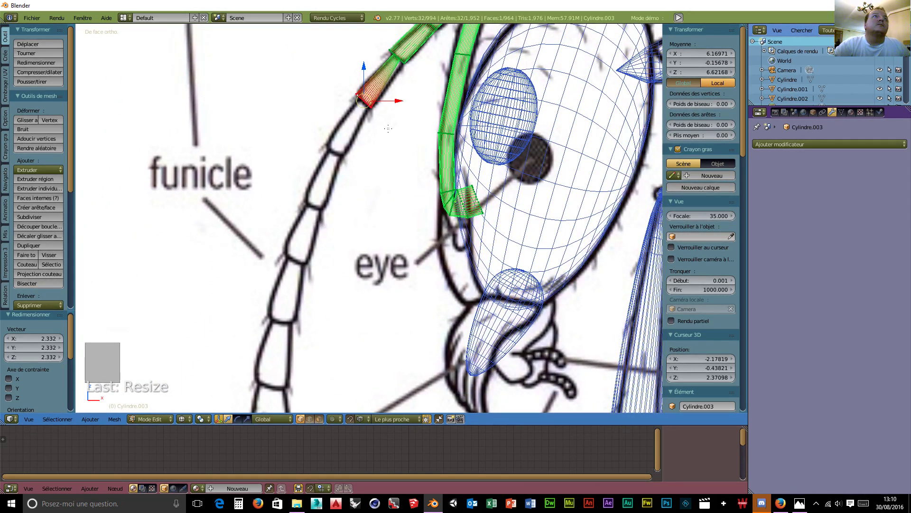
pyautogui.press('e')
pyautogui.click(389, 128)
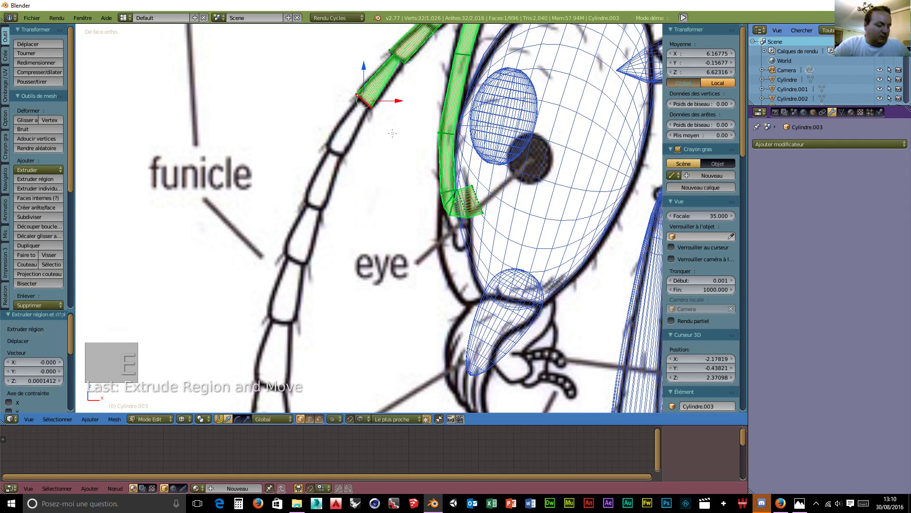
pyautogui.press('s')
pyautogui.click(382, 127)
pyautogui.press('r')
pyautogui.rightClick(381, 126)
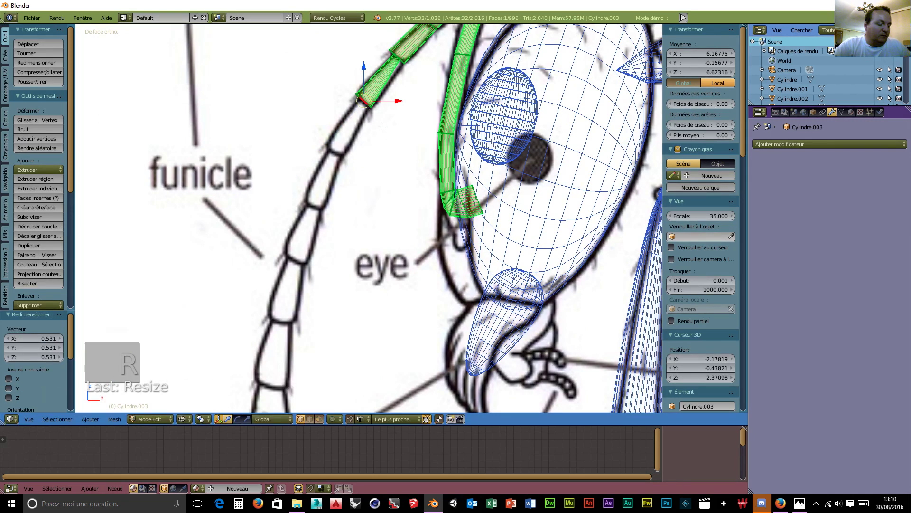
# Extrude the fifth funicle segment to the reference's next joint and adjust its end face, including -0.016 along X
pyautogui.press('e')
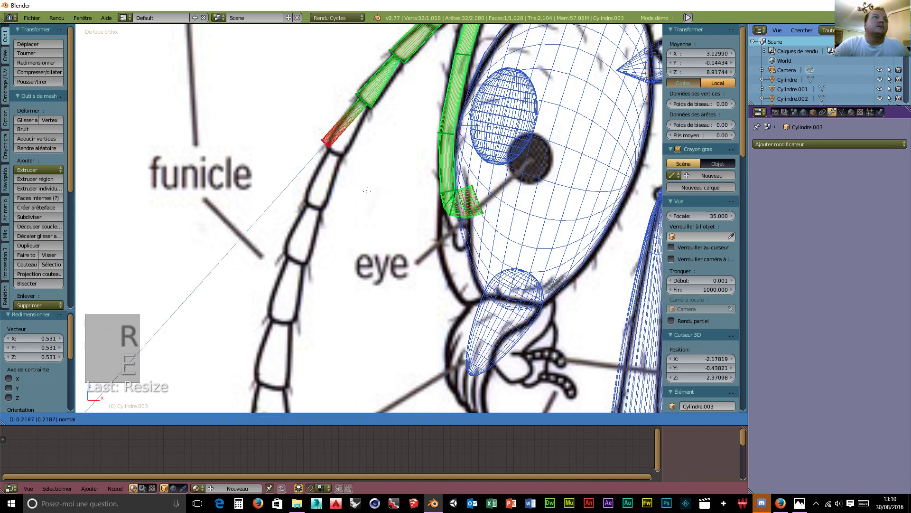
pyautogui.click(346, 143)
pyautogui.moveTo(348, 143); pyautogui.dragTo(361, 143)
pyautogui.moveTo(337, 110); pyautogui.dragTo(360, 167)
# Fit the fifth segment's end face to the joint: scale 1.826, rotate -14.082° about Y and shift 0.007 along X
pyautogui.press('s')
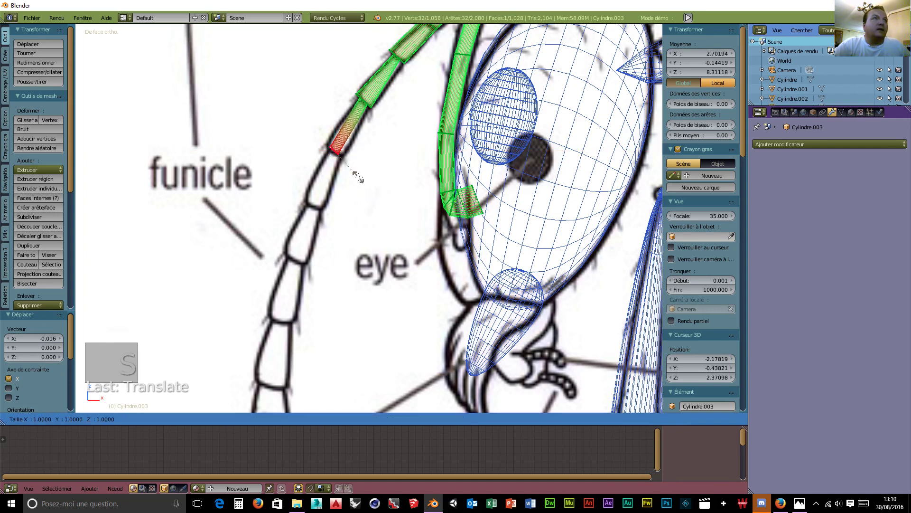
pyautogui.click(387, 190)
pyautogui.press('r')
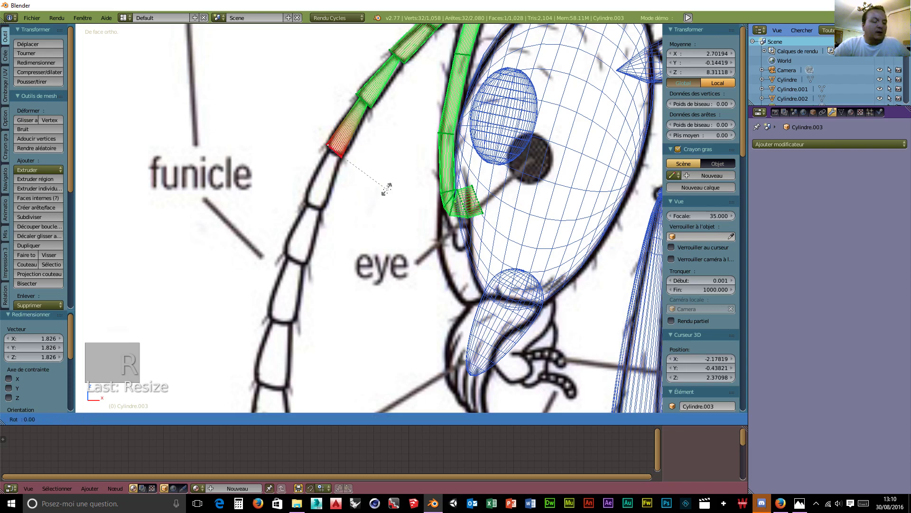
pyautogui.click(396, 175)
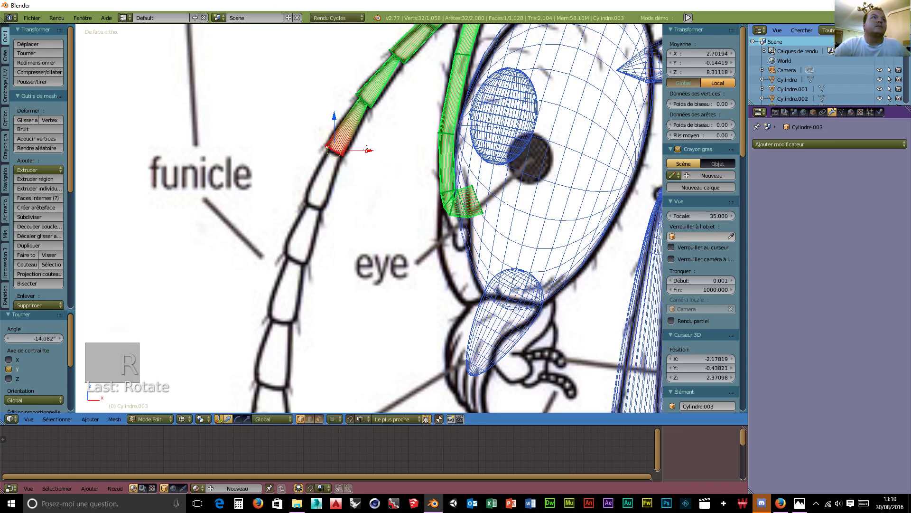
pyautogui.moveTo(368, 150); pyautogui.dragTo(370, 180)
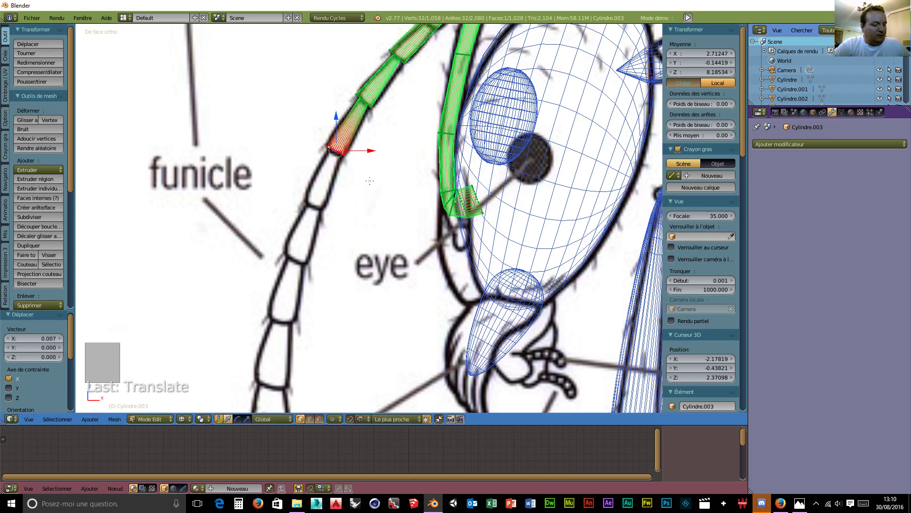
# Extrude the fifth segment's end face in place and scale it down to form the narrow joint
pyautogui.press('e')
pyautogui.press('s')
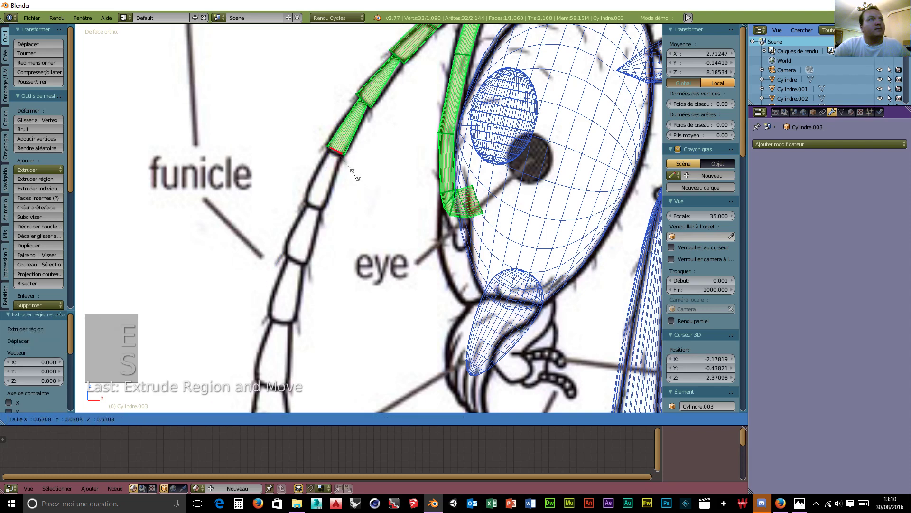
# Extrude the next funicle segment from the narrowed antenna end, shifting its end 0.016 along X and -0.024 along Z to match the drawing
pyautogui.click(356, 174)
pyautogui.press('e')
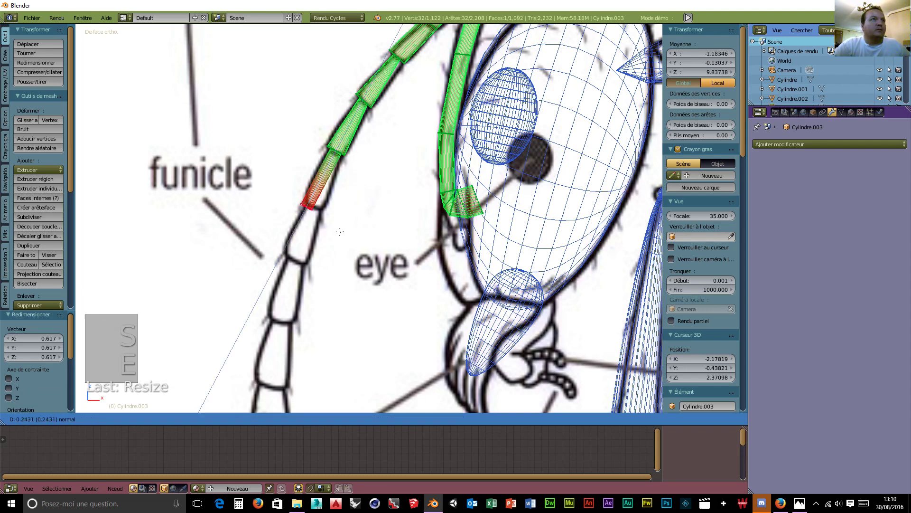
pyautogui.click(341, 229)
pyautogui.press('g')
pyautogui.press('x')
pyautogui.click(334, 200)
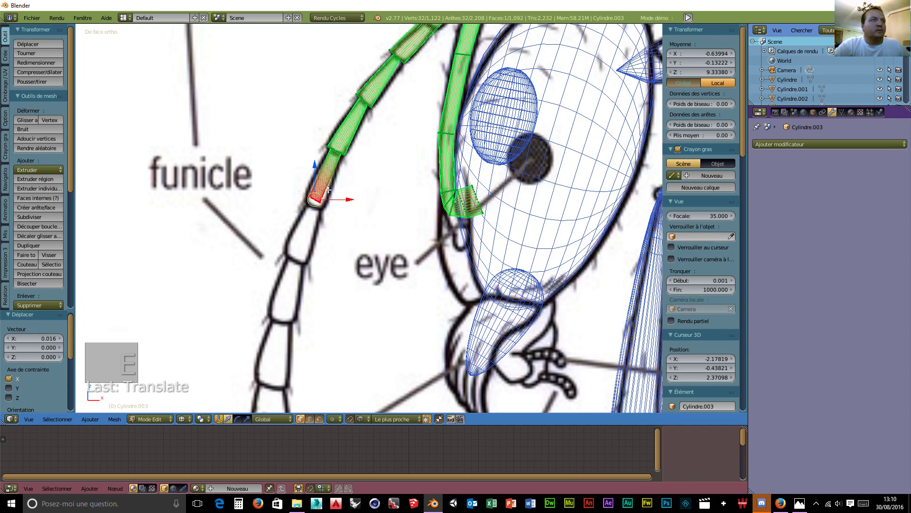
pyautogui.press('g')
pyautogui.press('z')
pyautogui.click(313, 174)
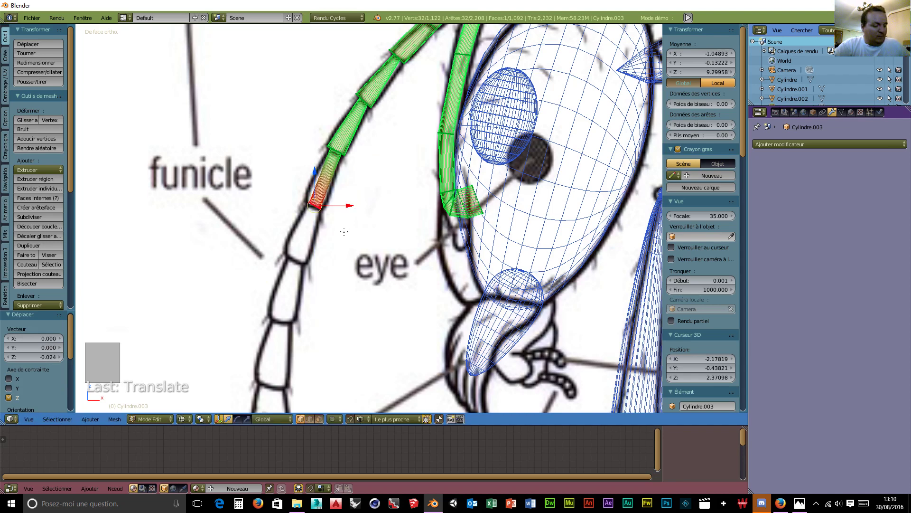
# Scale the new segment's end ring by 1.913 and rotate it -11.028° about Y to follow the drawn joint
pyautogui.press('s')
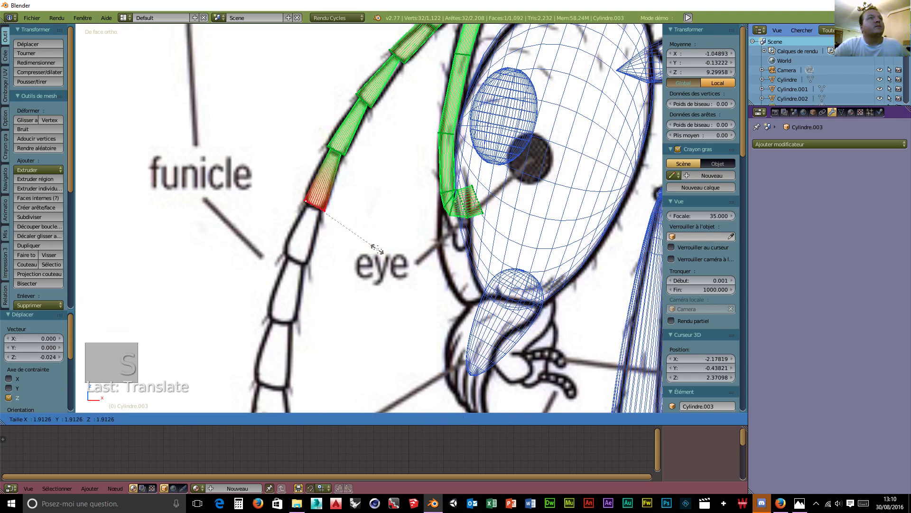
pyautogui.click(377, 249)
pyautogui.press('r')
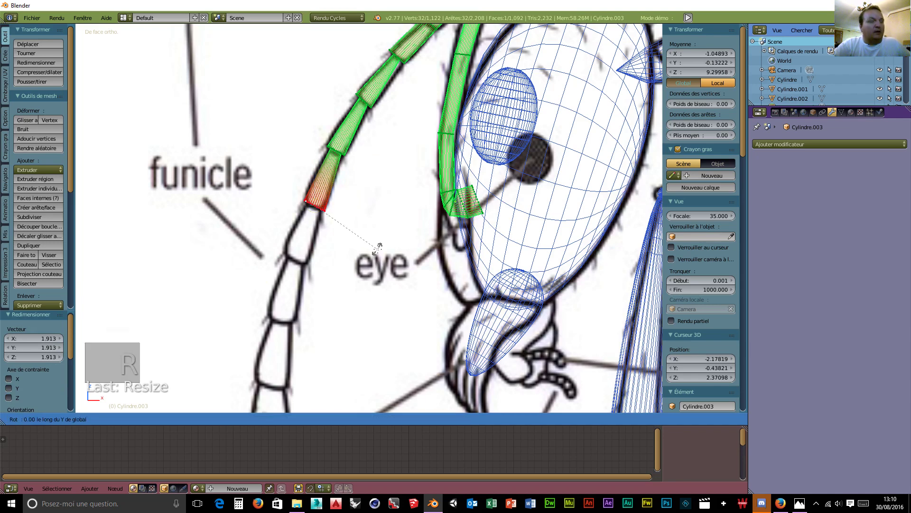
pyautogui.click(384, 236)
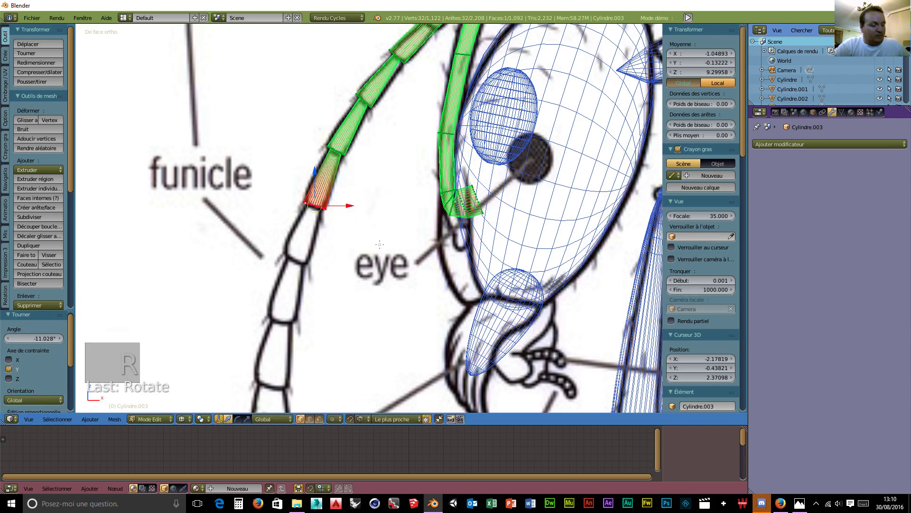
# Build the next funicle segment from an in-place extrusion scaled to 0.525, extruded 0.216 and flared at its end by 3.006
pyautogui.press('e')
pyautogui.click(380, 244)
pyautogui.press('s')
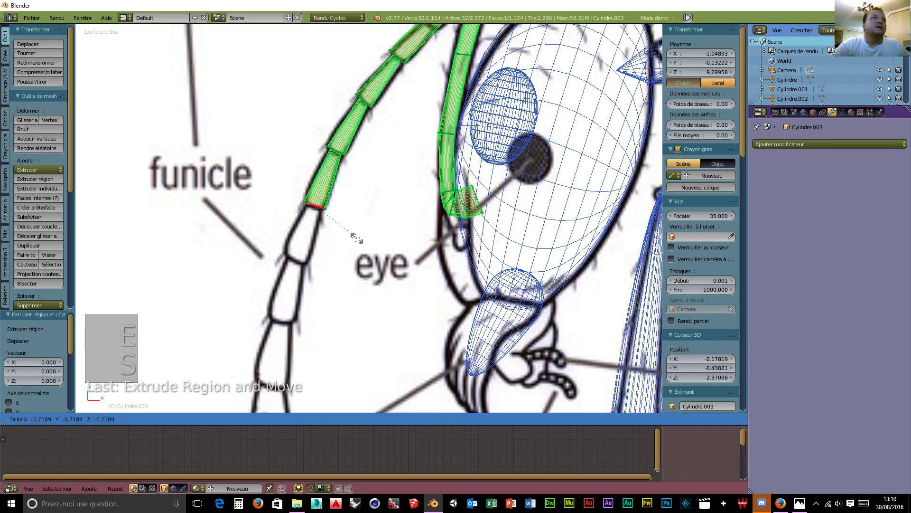
pyautogui.click(343, 233)
pyautogui.press('e')
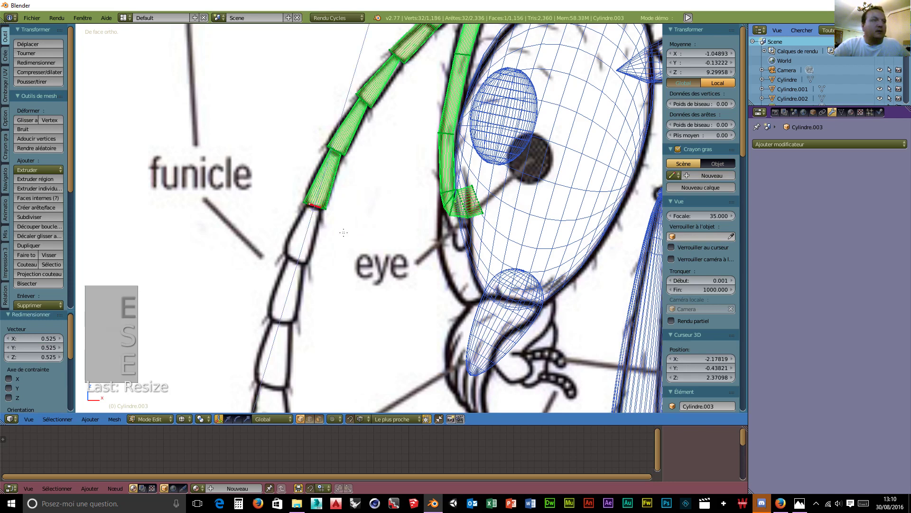
pyautogui.click(320, 283)
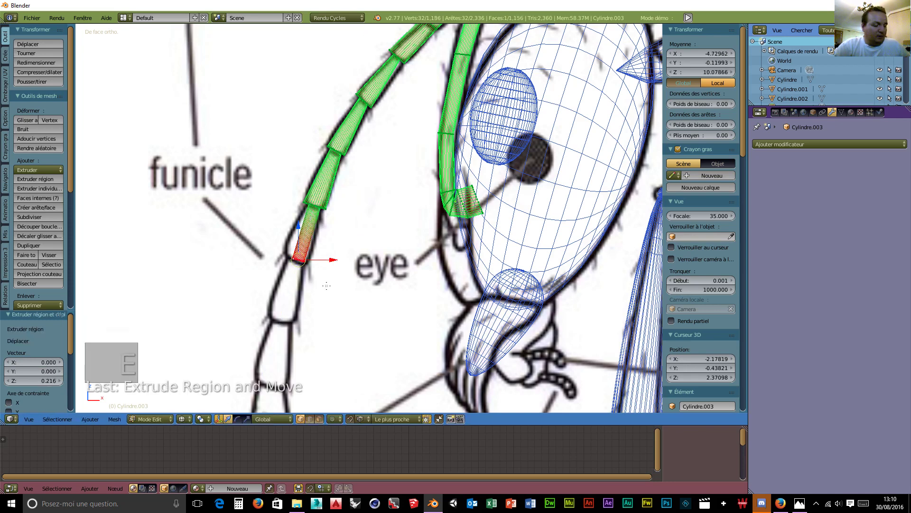
pyautogui.press('s')
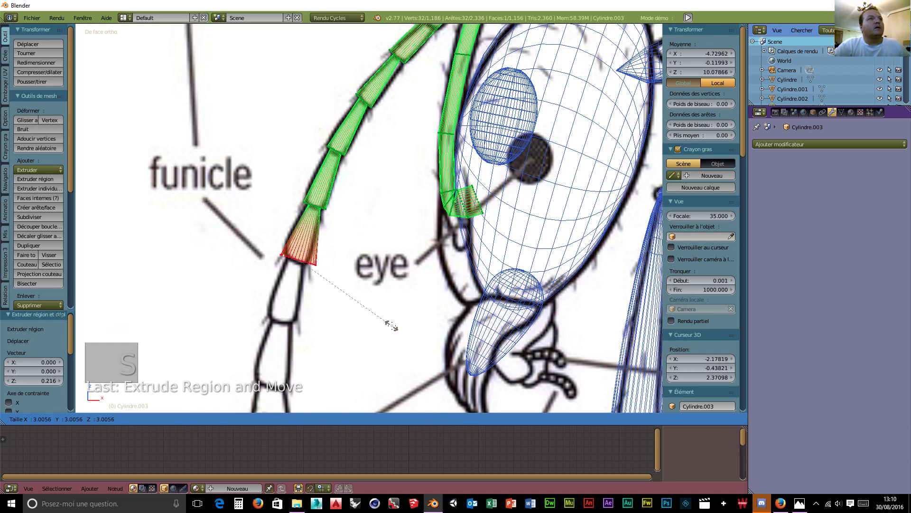
pyautogui.click(391, 326)
# Build another funicle segment from an in-place extrusion scaled to 0.541, extruded 0.235 and flared at its end by about 1.77
pyautogui.press('e')
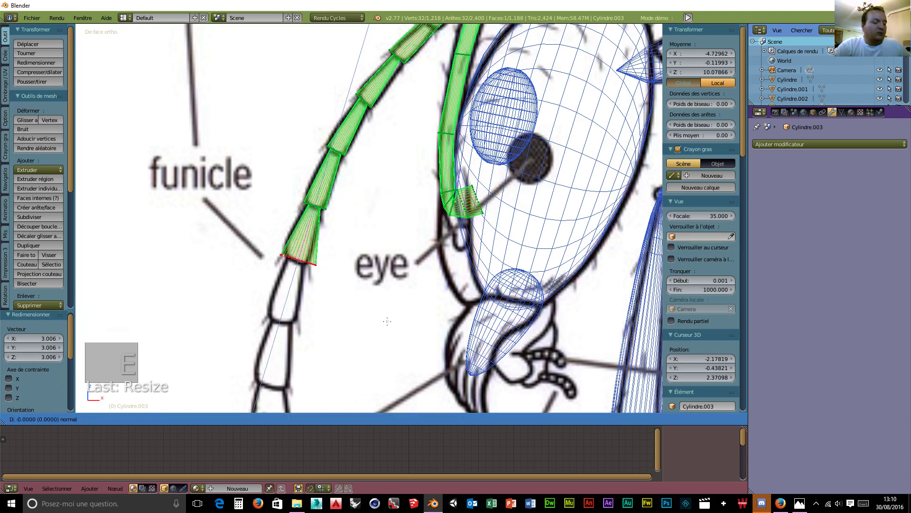
pyautogui.rightClick(386, 321)
pyautogui.press('s')
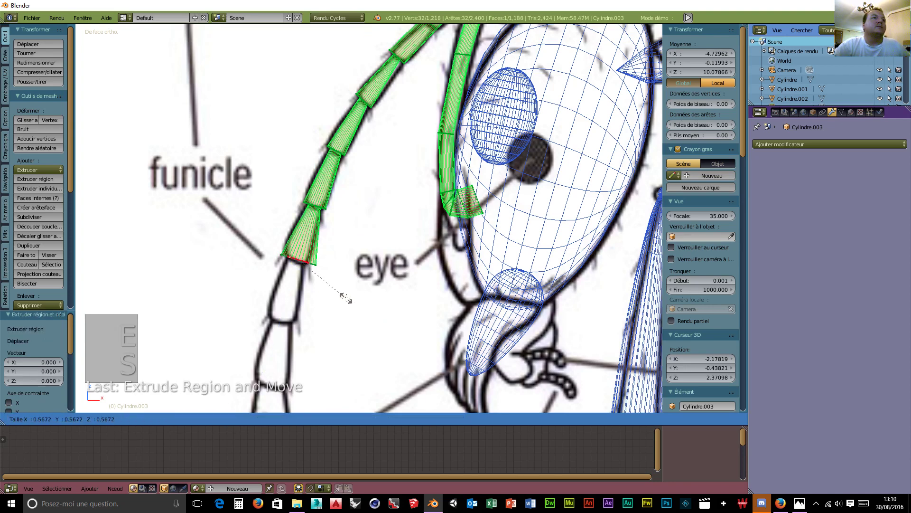
pyautogui.click(343, 296)
pyautogui.press('e')
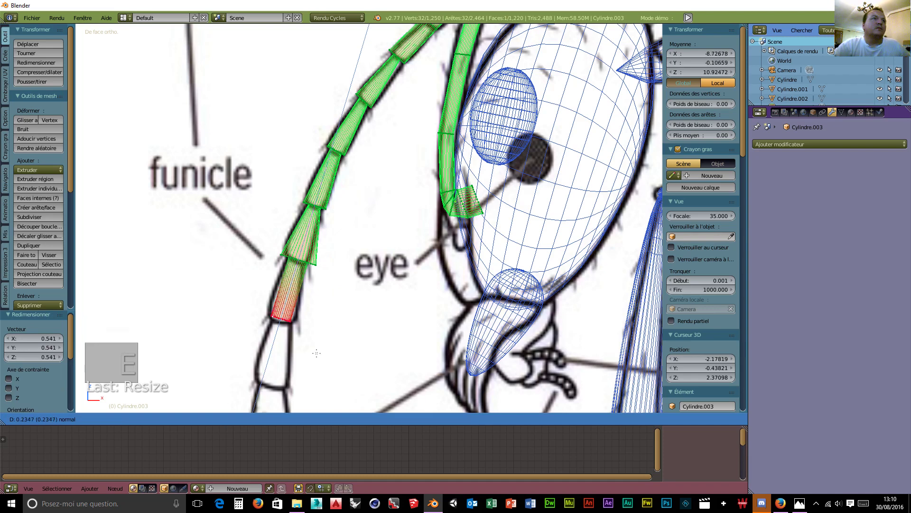
pyautogui.click(316, 353)
pyautogui.press('s')
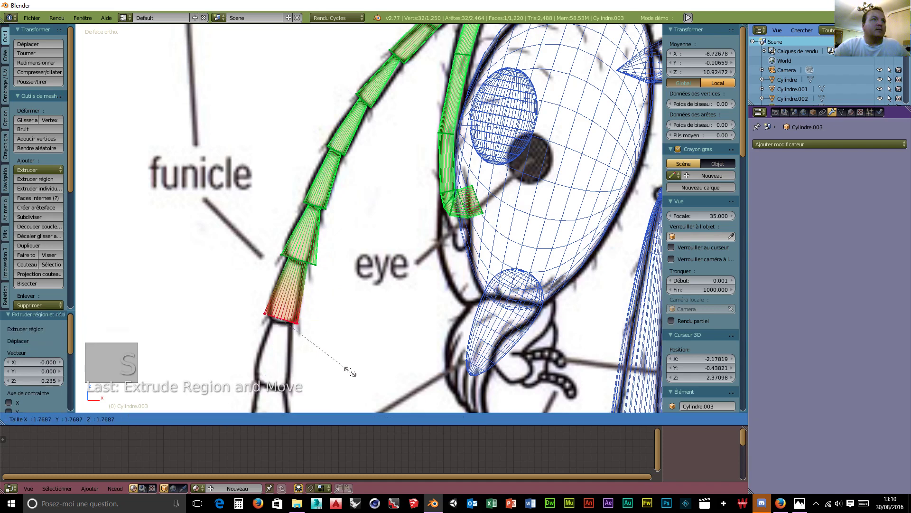
pyautogui.click(350, 372)
# Extrude in place scaled to 0.590, extend a 0.253 segment, and shift its end 0.036 along X and -0.013 along Z
pyautogui.press('e')
pyautogui.rightClick(335, 366)
pyautogui.press('s')
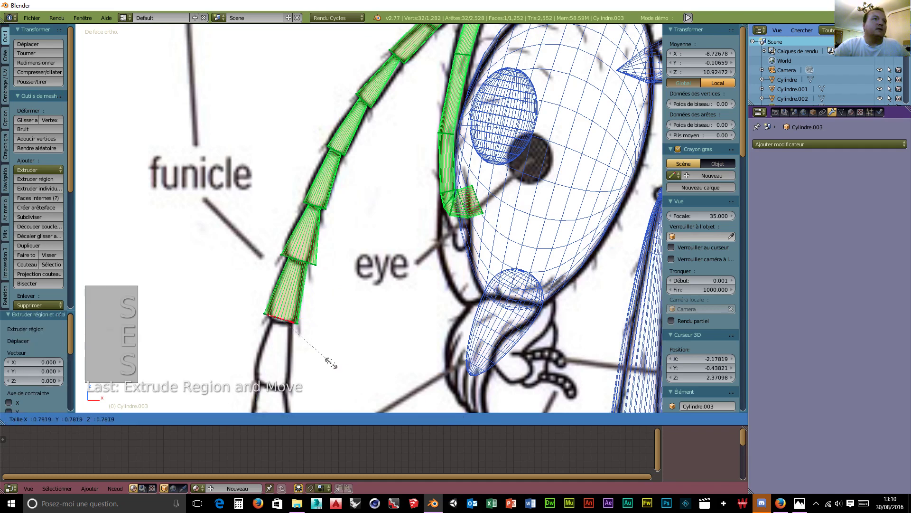
pyautogui.click(314, 357)
pyautogui.press('e')
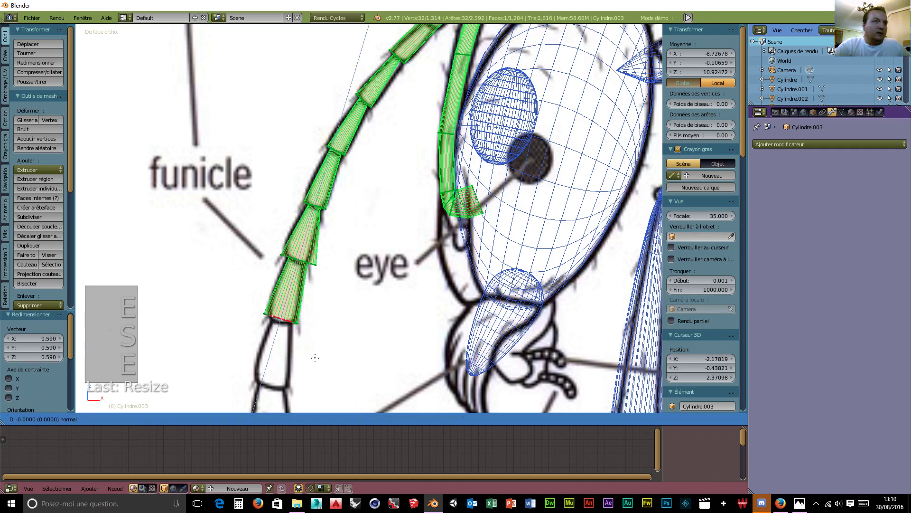
pyautogui.click(310, 1)
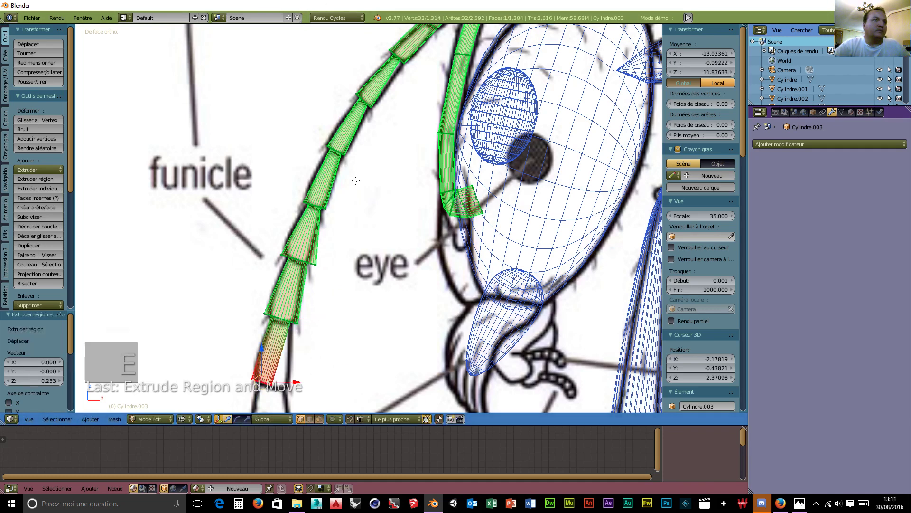
pyautogui.keyDown('shift'); pyautogui.moveTo(298, 379); pyautogui.dragTo(309, 218, button='middle'); pyautogui.keyUp('shift')
pyautogui.moveTo(308, 221); pyautogui.dragTo(312, 220)
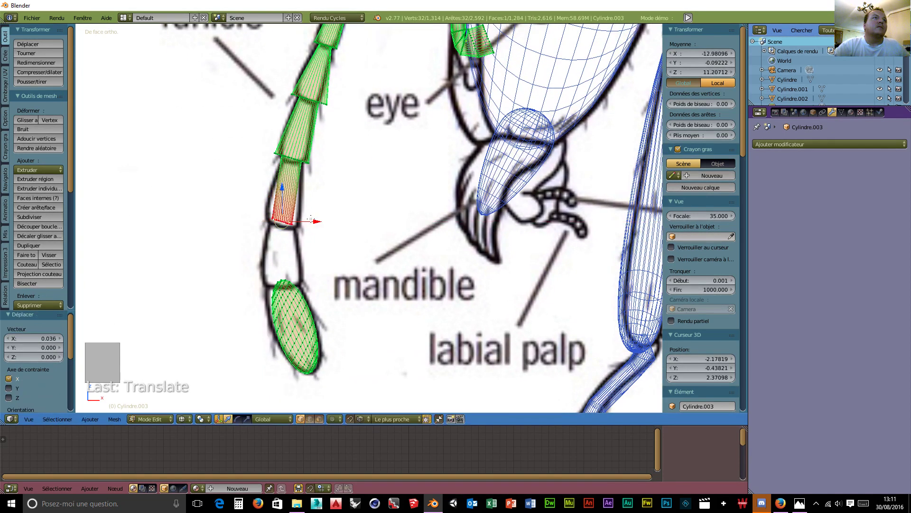
pyautogui.moveTo(281, 188); pyautogui.dragTo(282, 192)
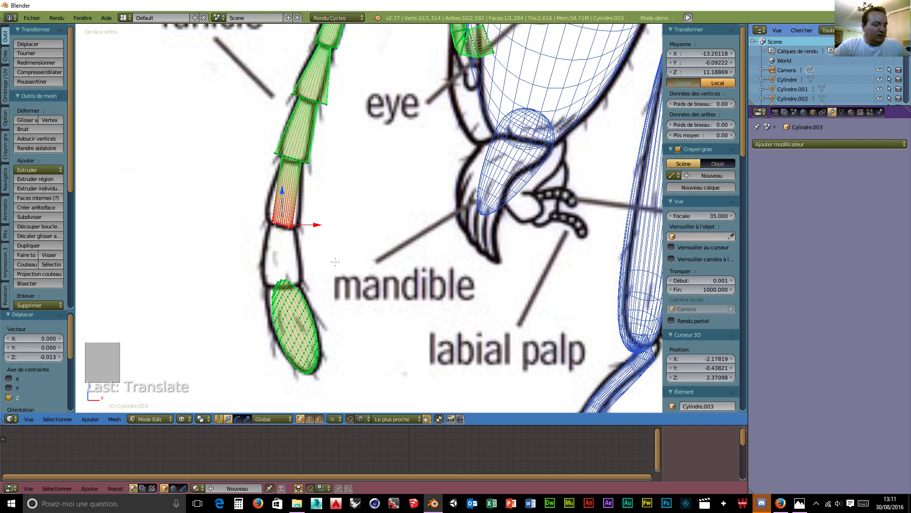
# Rotate the segment's end ring -9.601° about Y and widen it to match the drawn outline
pyautogui.press('r')
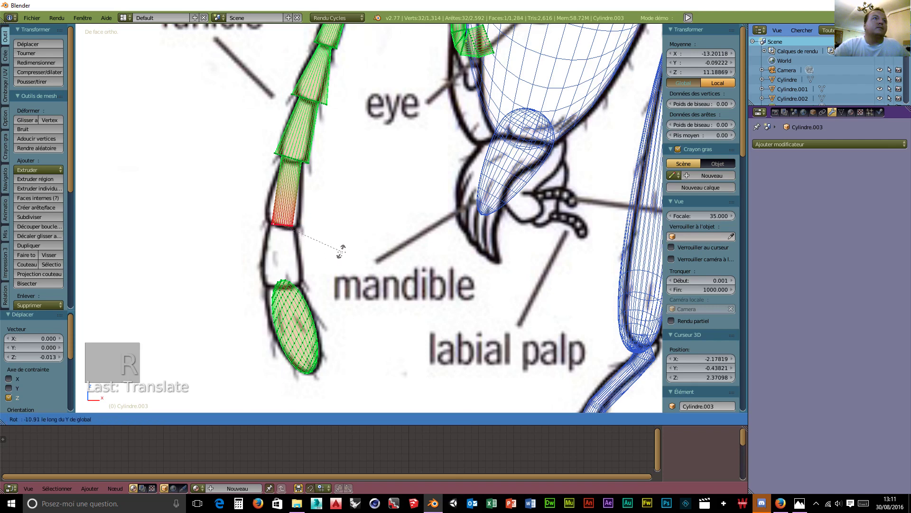
pyautogui.click(345, 261)
pyautogui.press('s')
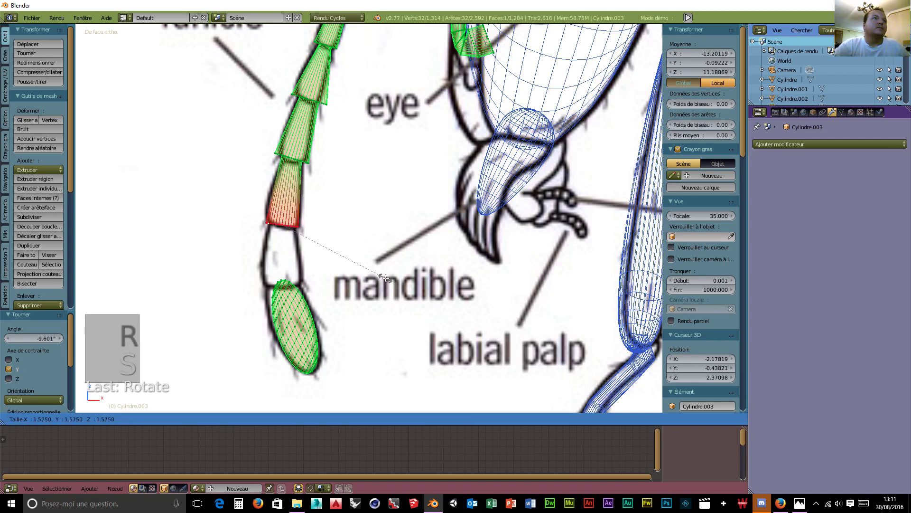
pyautogui.click(395, 285)
# Extrude in place scaled to 0.698, extend the last funicle segment 0.275 to the antenna tip, and shift its end 0.049 along X
pyautogui.press('e')
pyautogui.click(395, 285)
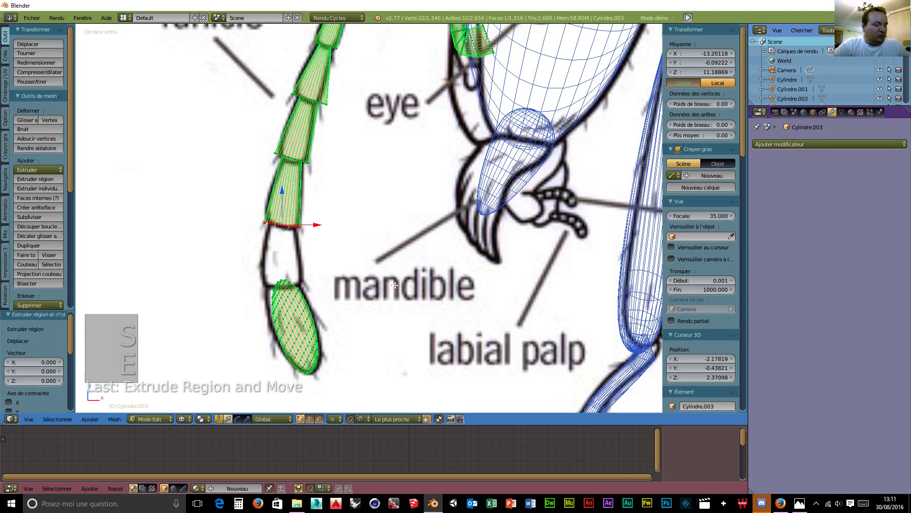
pyautogui.press('s')
pyautogui.click(358, 273)
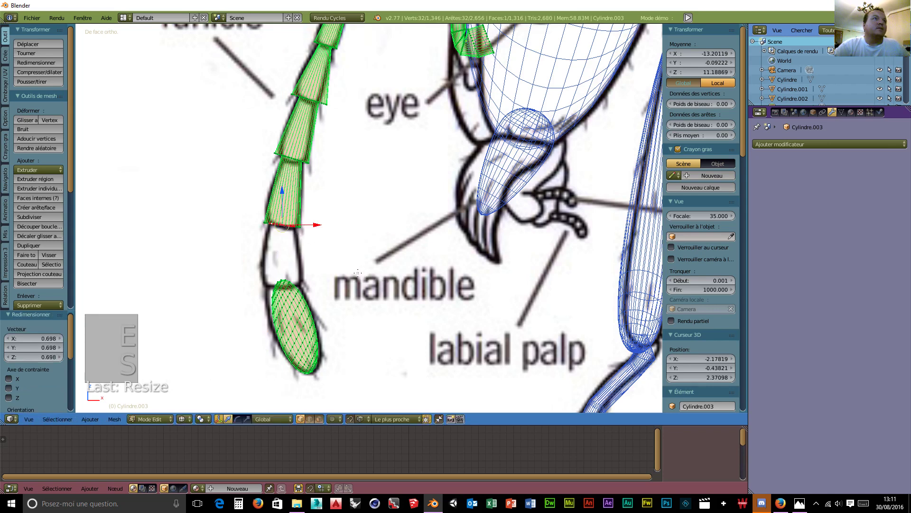
pyautogui.press('e')
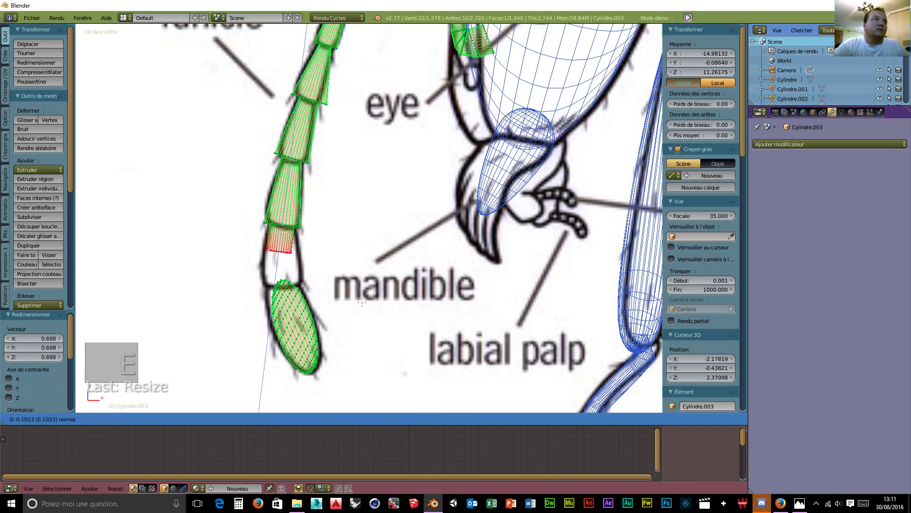
pyautogui.click(359, 345)
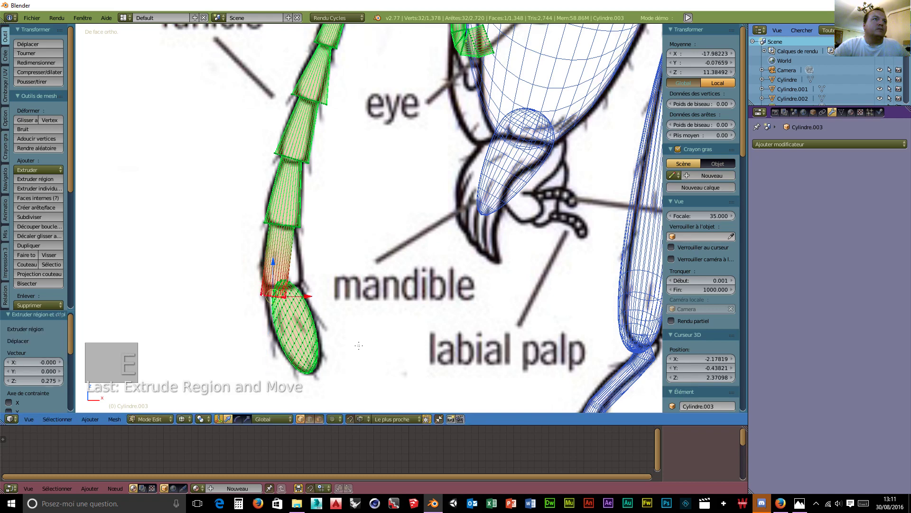
pyautogui.moveTo(308, 296); pyautogui.dragTo(328, 311)
# Rotate the last segment's end ring -18.736° about Y and scale it by 1.305 to meet the tip
pyautogui.press('r')
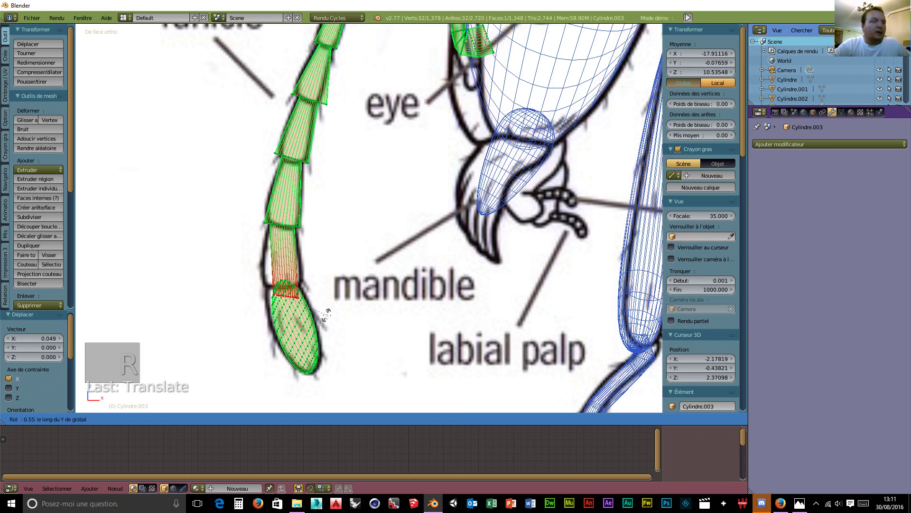
pyautogui.click(338, 301)
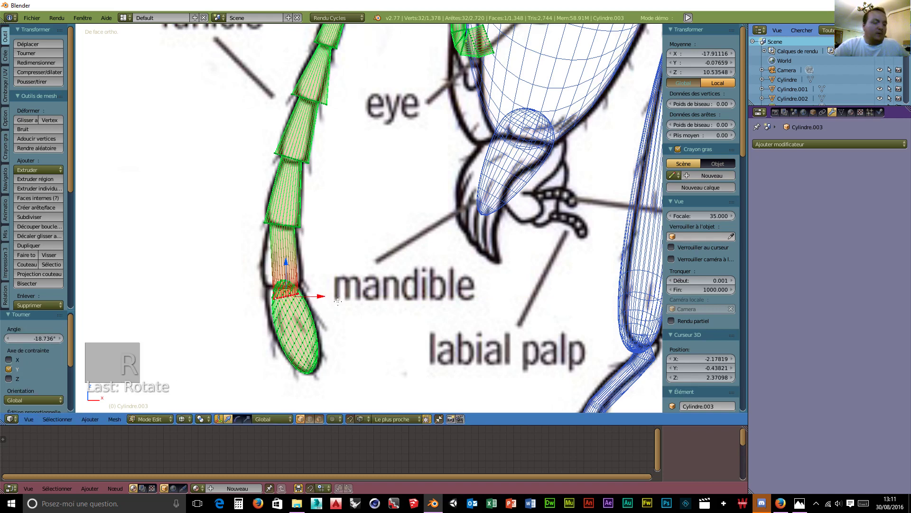
pyautogui.press('s')
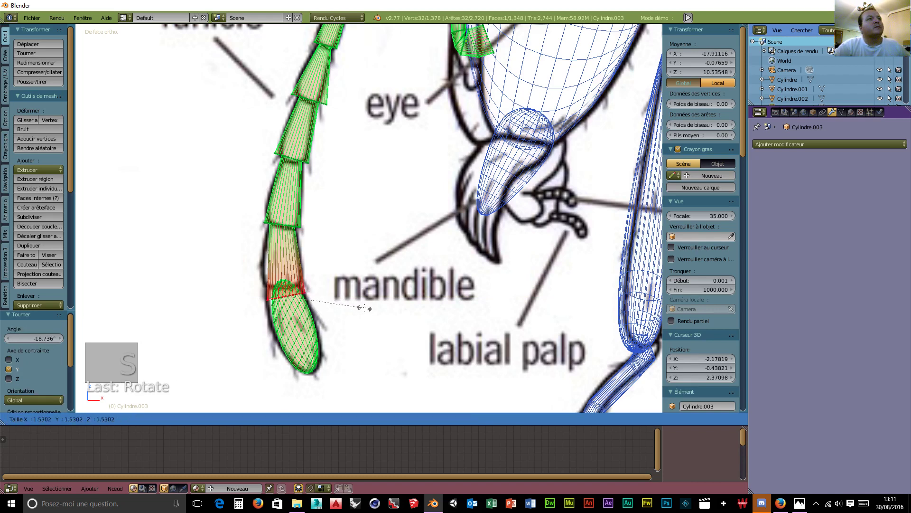
pyautogui.click(355, 307)
# Select only the detached oval antenna tip and move it along Y into line with the end of the last segment
pyautogui.moveTo(355, 307); pyautogui.dragTo(410, 320, button='middle')
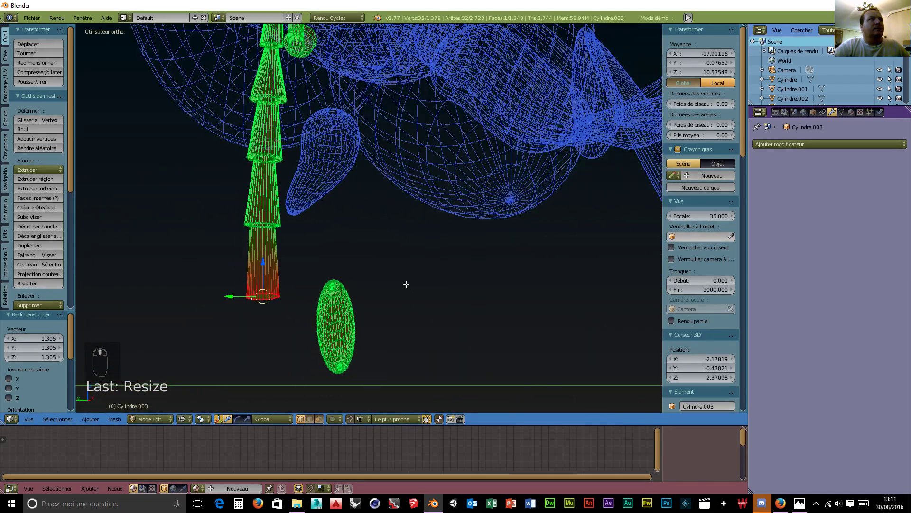
pyautogui.scroll(-5, 406, 289)
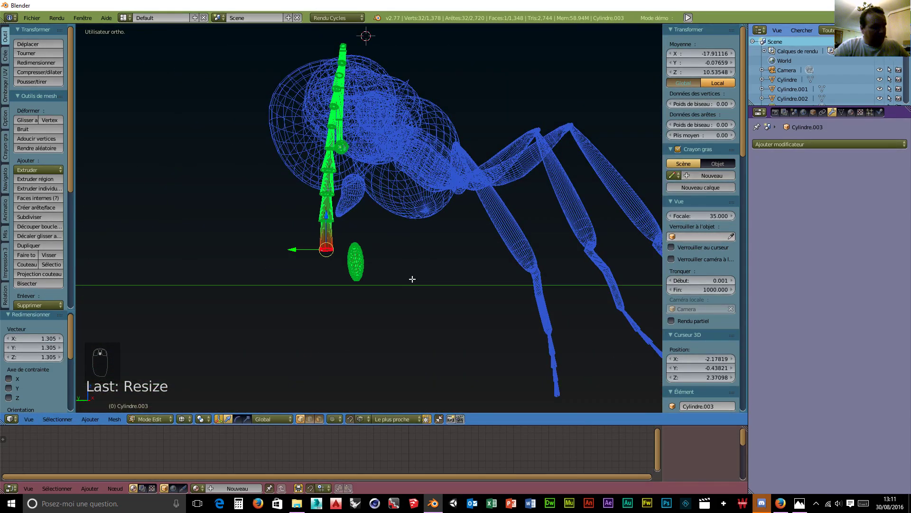
pyautogui.press('a')
pyautogui.press('b')
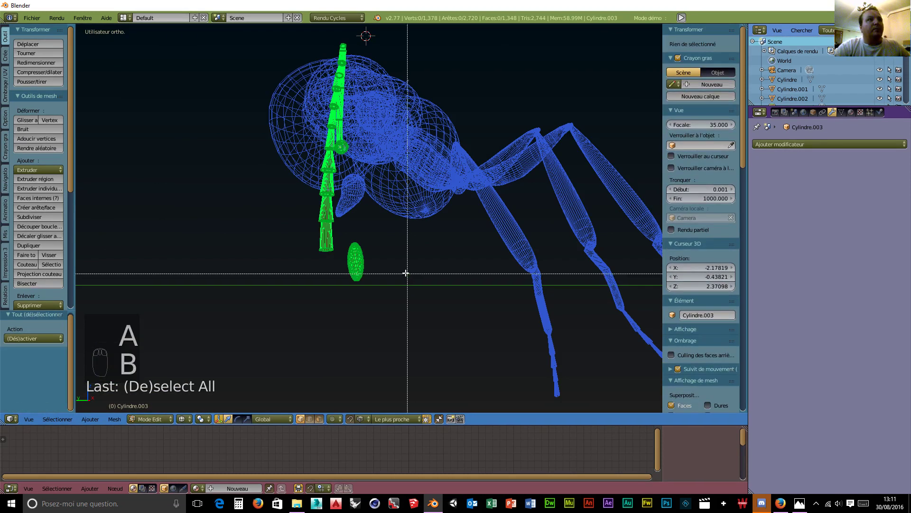
pyautogui.moveTo(345, 233); pyautogui.dragTo(377, 299)
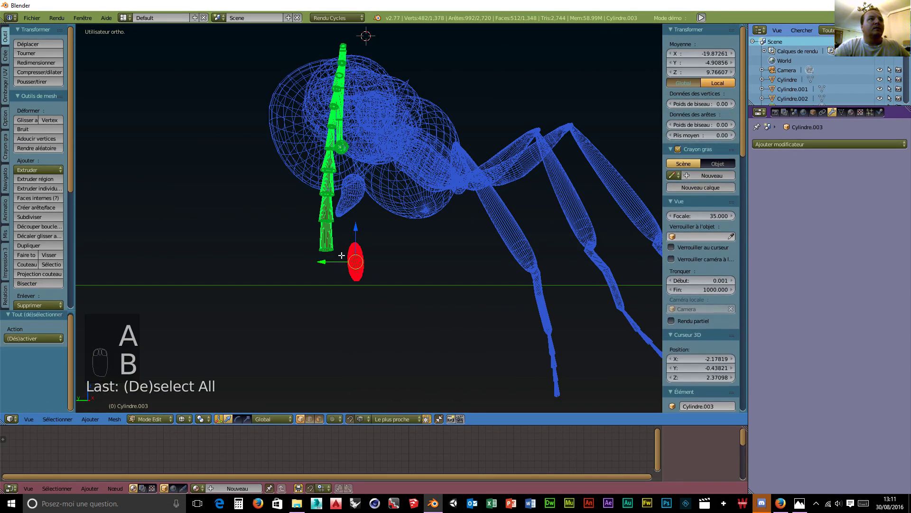
pyautogui.moveTo(323, 262); pyautogui.dragTo(297, 261)
# Return to Object Mode and rotate the whole antenna -10.492° about the global X axis
pyautogui.moveTo(298, 261); pyautogui.dragTo(517, 223, button='middle')
pyautogui.click(150, 419)
pyautogui.click(147, 405)
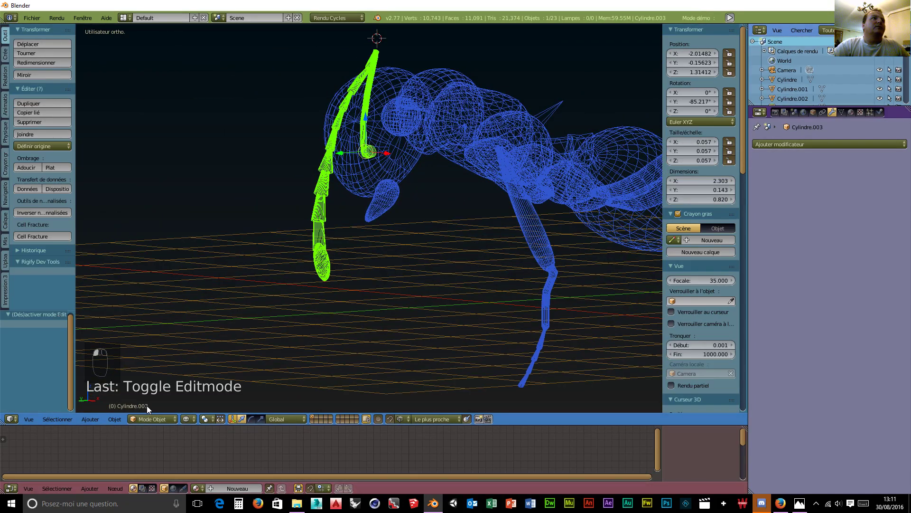
pyautogui.moveTo(203, 364); pyautogui.dragTo(261, 377, button='middle')
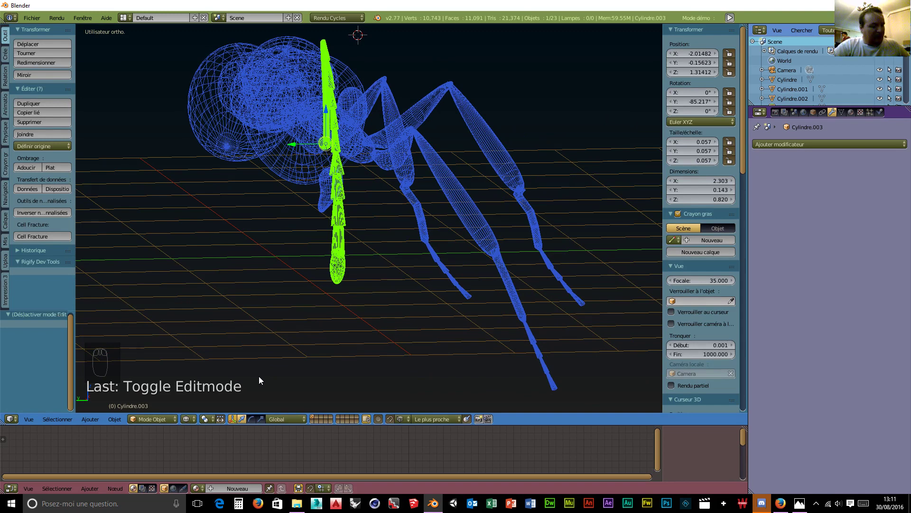
pyautogui.press('r')
pyautogui.press('x')
pyautogui.click(305, 366)
pyautogui.moveTo(305, 366); pyautogui.dragTo(292, 353, button='middle')
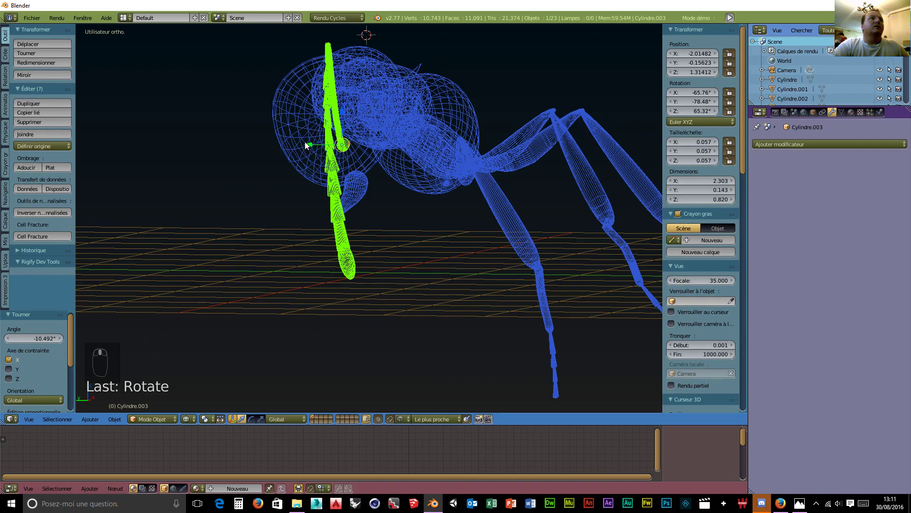
# Move the whole antenna along Y toward the head and shift it -0.059 along Z
pyautogui.press('g')
pyautogui.press('y')
pyautogui.click(356, 152)
pyautogui.moveTo(356, 152); pyautogui.dragTo(294, 164, button='middle')
pyautogui.press('g')
pyautogui.press('z')
pyautogui.click(413, 119)
pyautogui.moveTo(413, 119); pyautogui.dragTo(221, 216, button='middle')
# Select the pedicel piece between thorax and gaster and apply its Subsurf modifier
pyautogui.rightClick(233, 197)
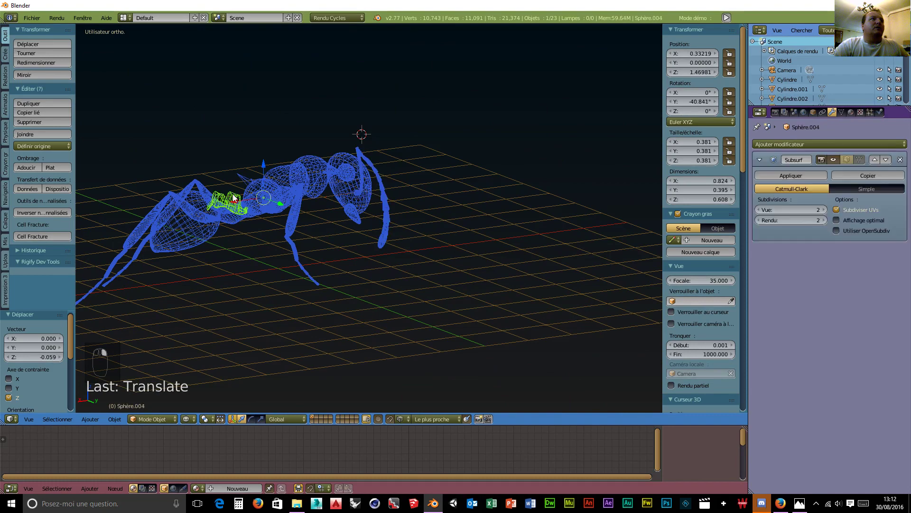
pyautogui.click(807, 175)
pyautogui.moveTo(481, 203); pyautogui.dragTo(301, 167, button='middle')
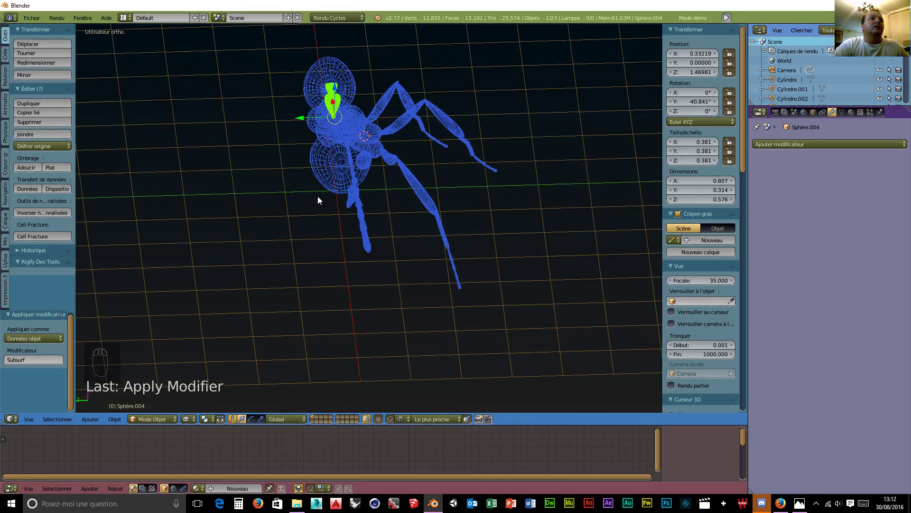
pyautogui.moveTo(383, 245); pyautogui.dragTo(383, 222, button='middle')
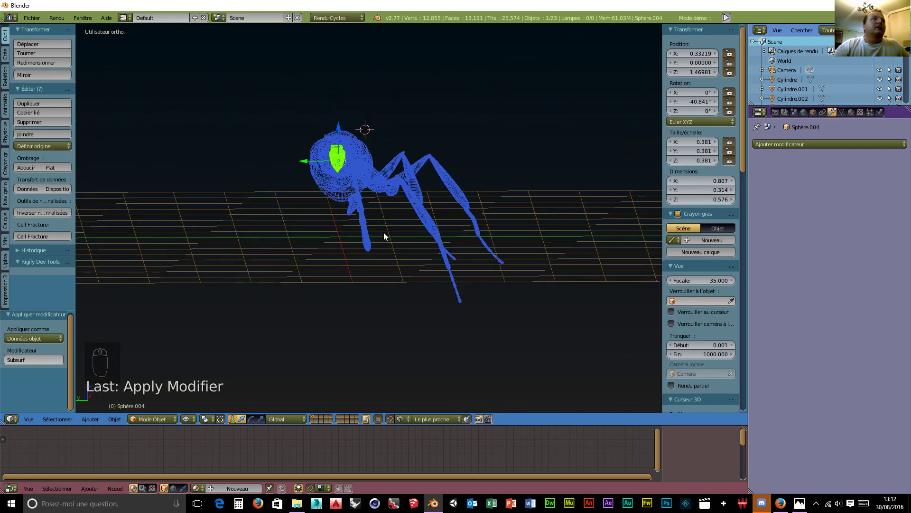
# Select all objects and join every ant part into a single mesh
pyautogui.press('KP_3')
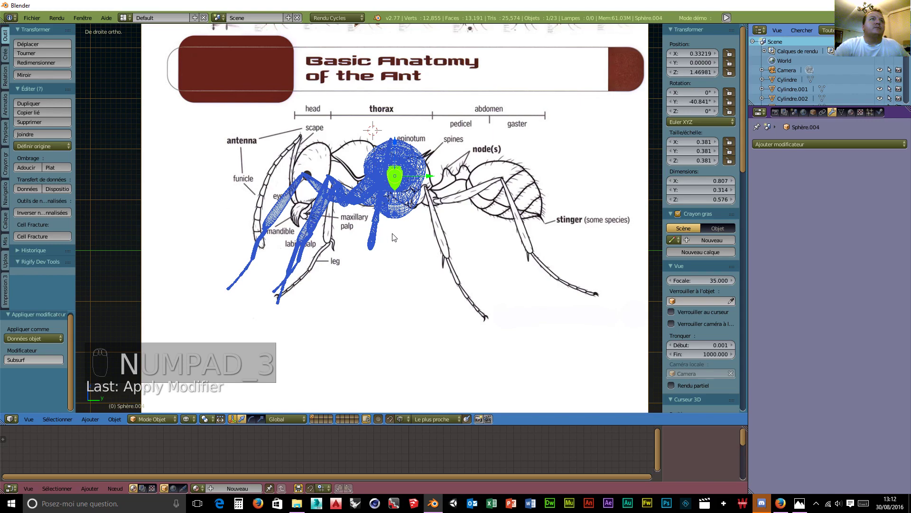
pyautogui.scroll(5, 428, 238)
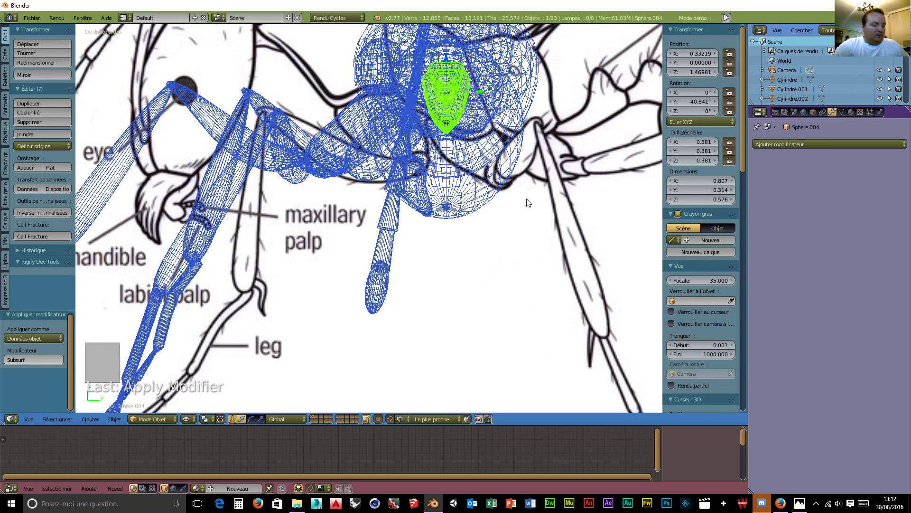
pyautogui.scroll(-3, 464, 242)
pyautogui.scroll(-4, 280, 302)
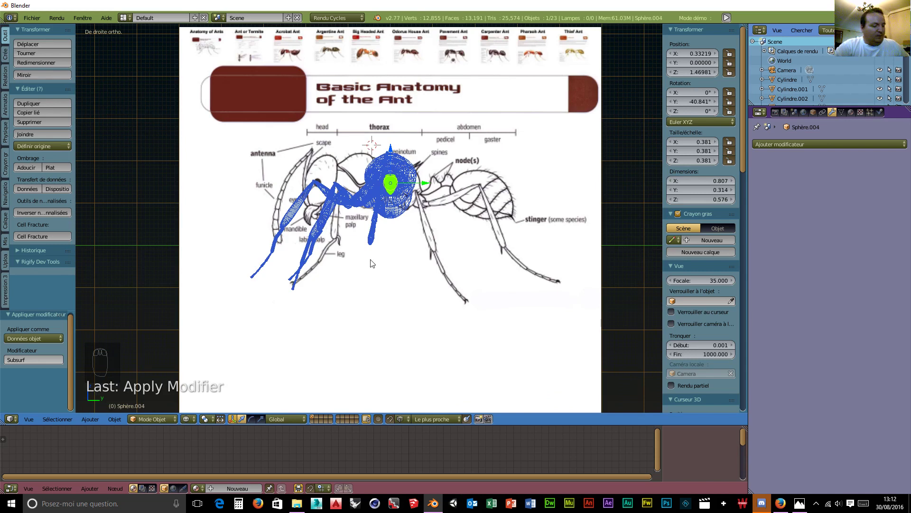
pyautogui.press('a')
pyautogui.press('a')
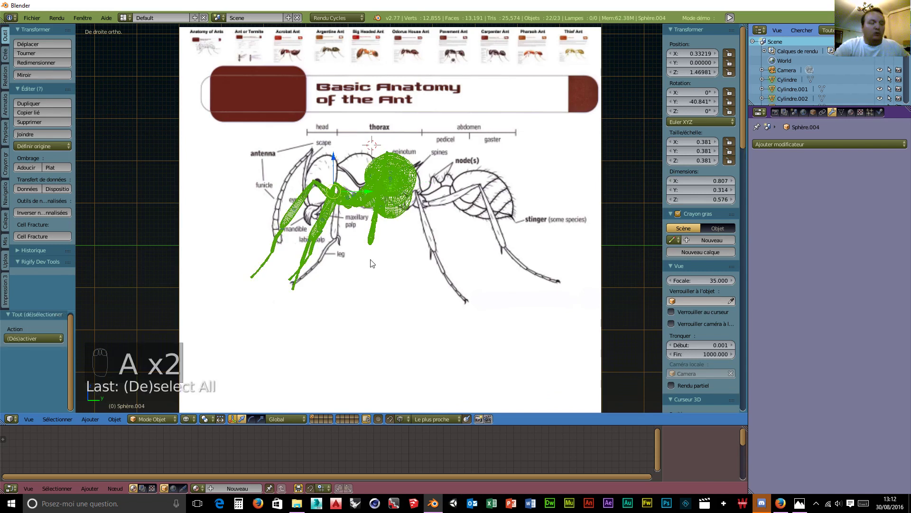
pyautogui.hotkey('ctrl', 'j')
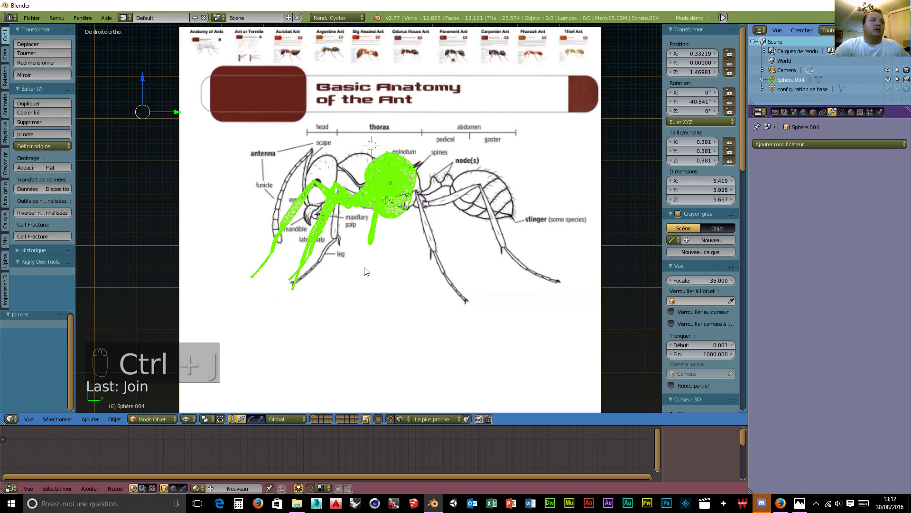
# Enter Edit Mode on the joined ant, clear the selection, and box-select the vertices beyond the body's midline on the positive Y side
pyautogui.click(147, 419)
pyautogui.click(154, 396)
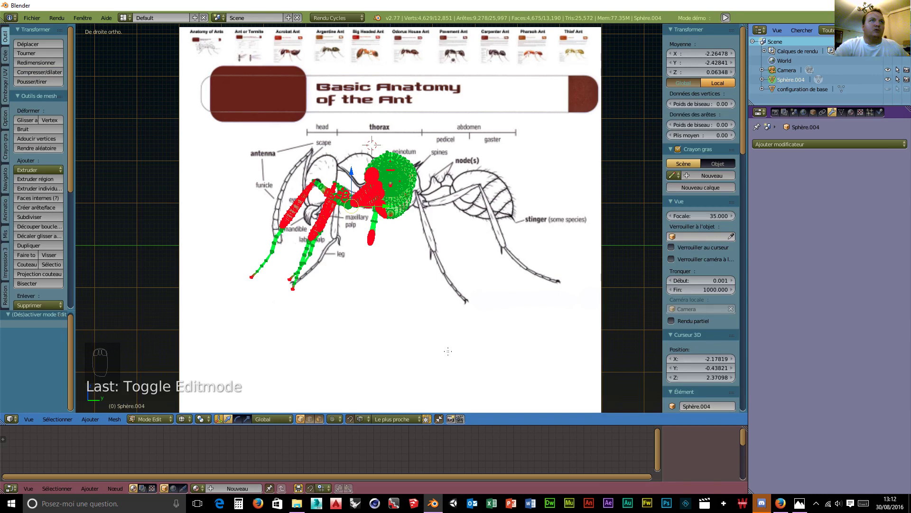
pyautogui.scroll(1, 510, 286)
pyautogui.press('a')
pyautogui.scroll(5, 530, 229)
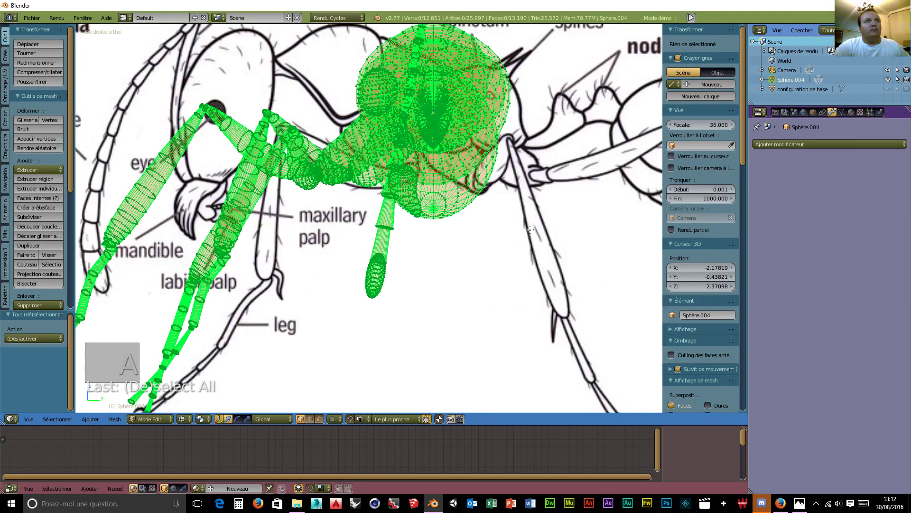
pyautogui.keyDown('shift'); pyautogui.moveTo(603, 194); pyautogui.dragTo(529, 331, button='middle'); pyautogui.keyUp('shift')
pyautogui.scroll(2, 555, 285)
pyautogui.scroll(1, 529, 331)
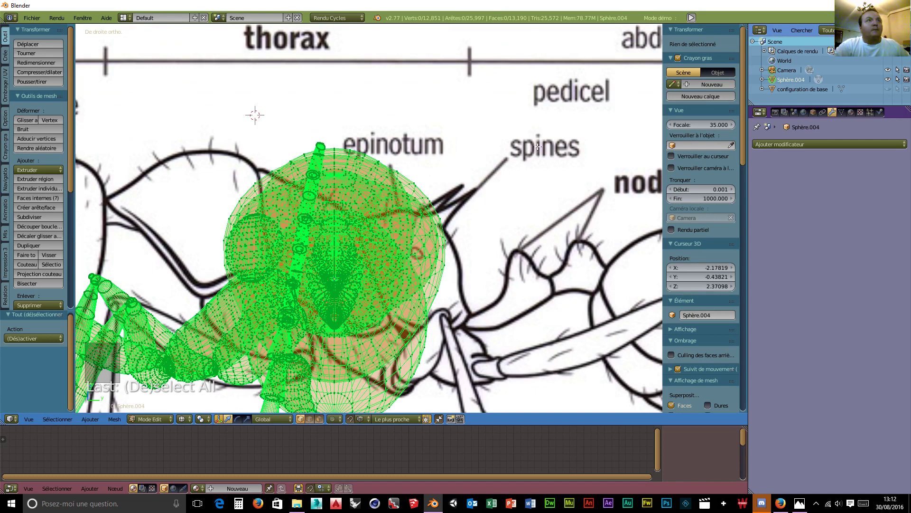
pyautogui.press('b')
pyautogui.moveTo(535, 132); pyautogui.dragTo(335, 446)
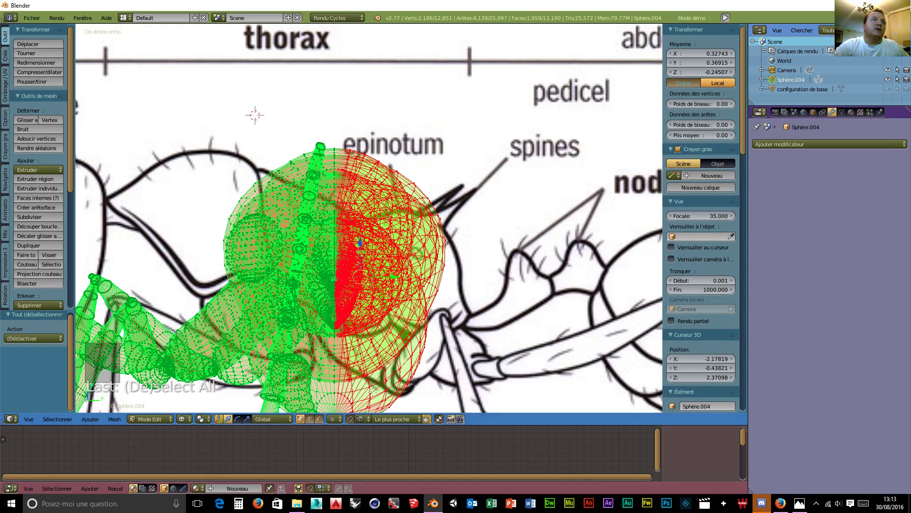
# Examine the selection's boundary along the body's midline from several angles and up close in the right view
pyautogui.moveTo(382, 371); pyautogui.dragTo(370, 350, button='middle')
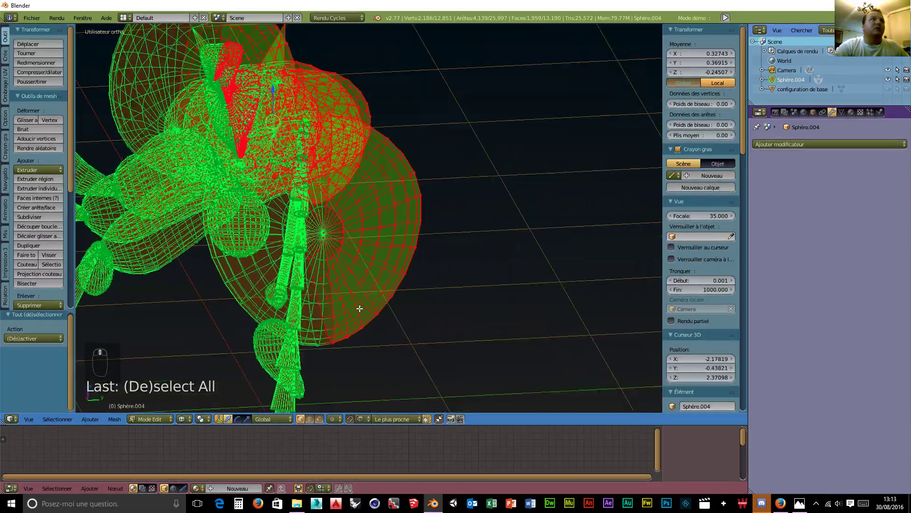
pyautogui.press('KP_1')
pyautogui.press('KP_3')
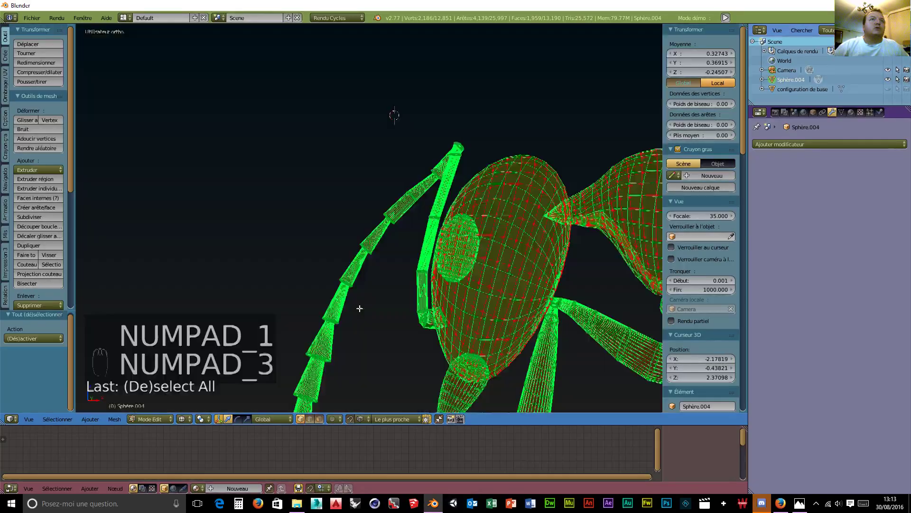
pyautogui.scroll(8, 348, 240)
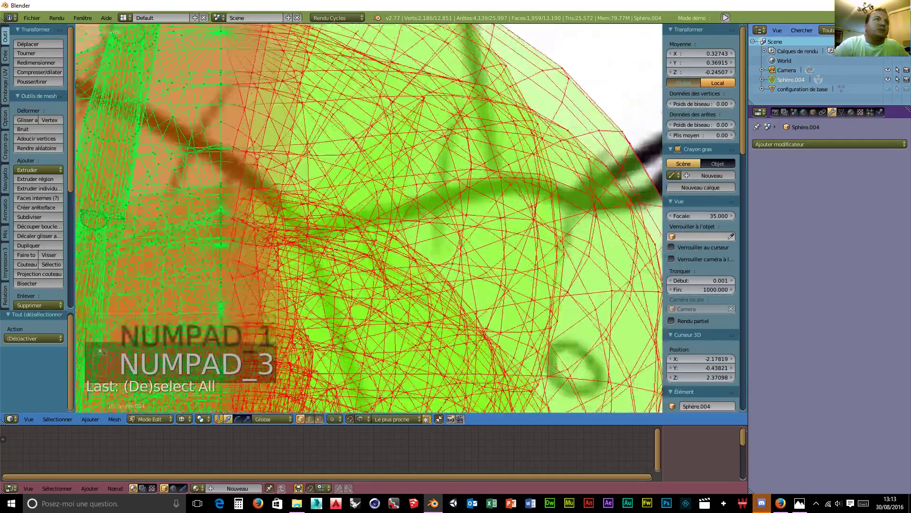
pyautogui.moveTo(348, 240); pyautogui.dragTo(309, 242, button='middle')
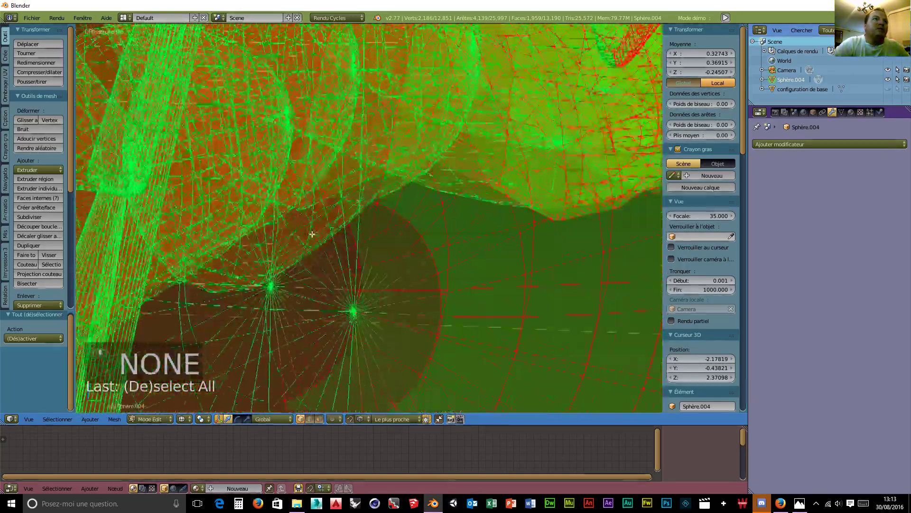
pyautogui.press('KP_3')
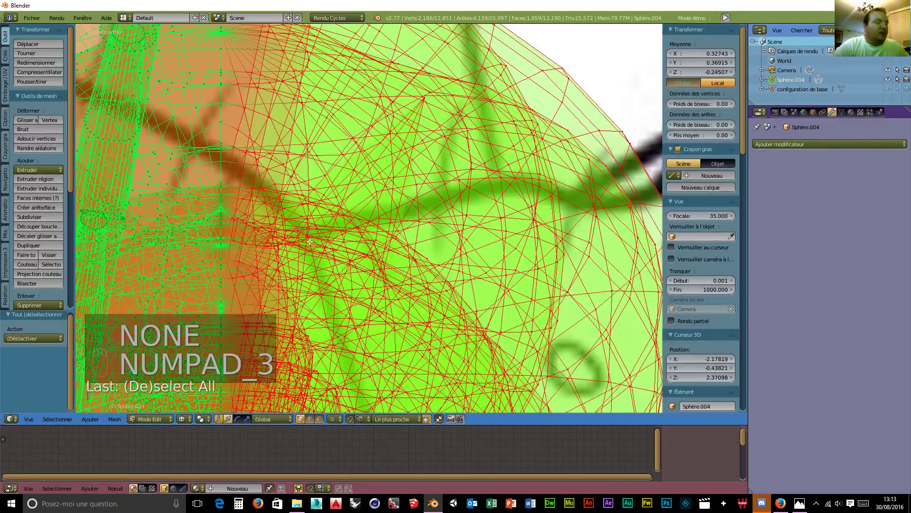
pyautogui.scroll(5, 309, 241)
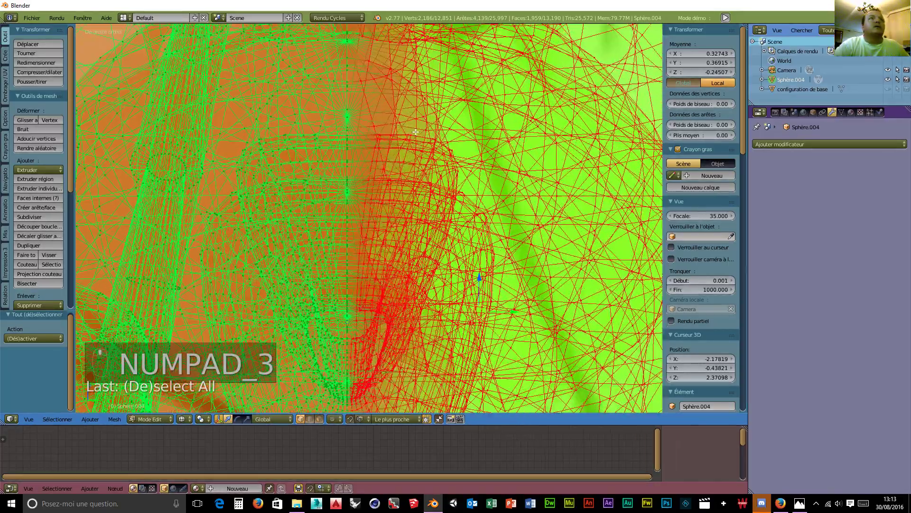
pyautogui.scroll(-4, 415, 132)
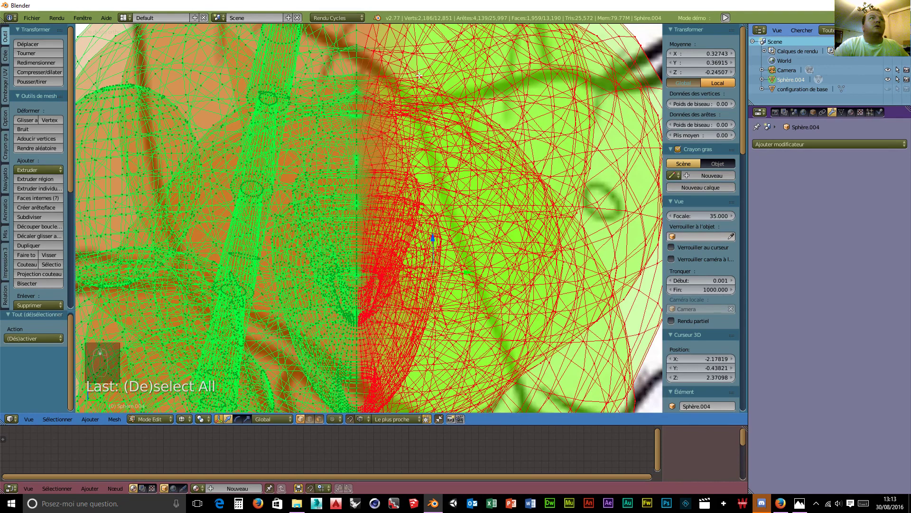
pyautogui.scroll(-3, 419, 75)
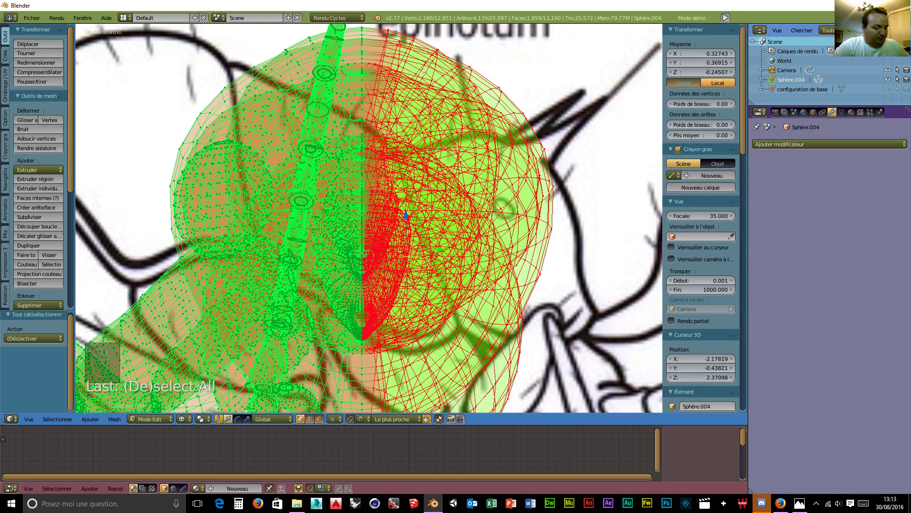
# Box-select along the midline and delete the selected vertices of the body's positive Y half
pyautogui.press('b')
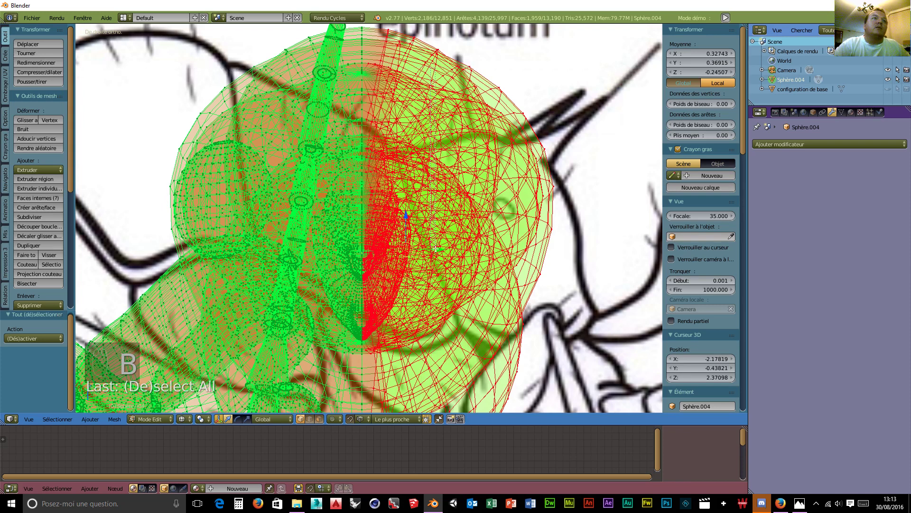
pyautogui.moveTo(383, 388); pyautogui.dragTo(363, 391)
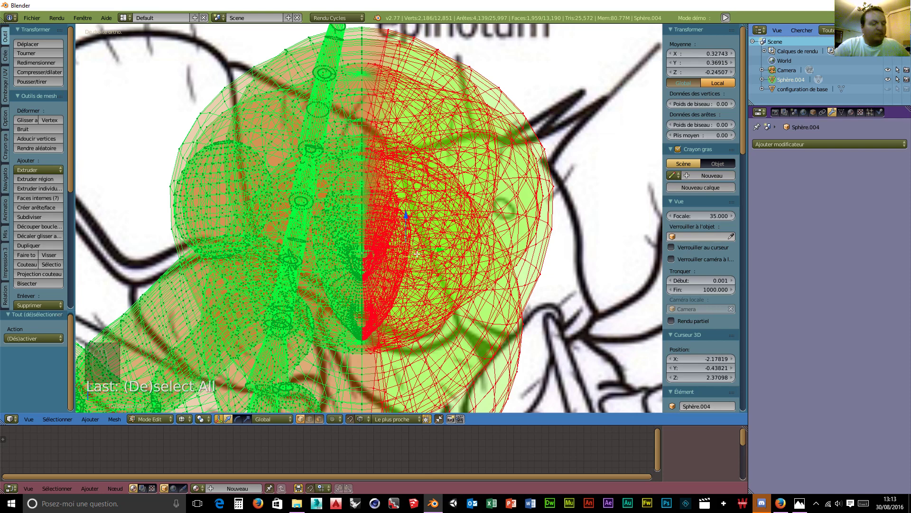
pyautogui.press('x')
pyautogui.click(417, 254)
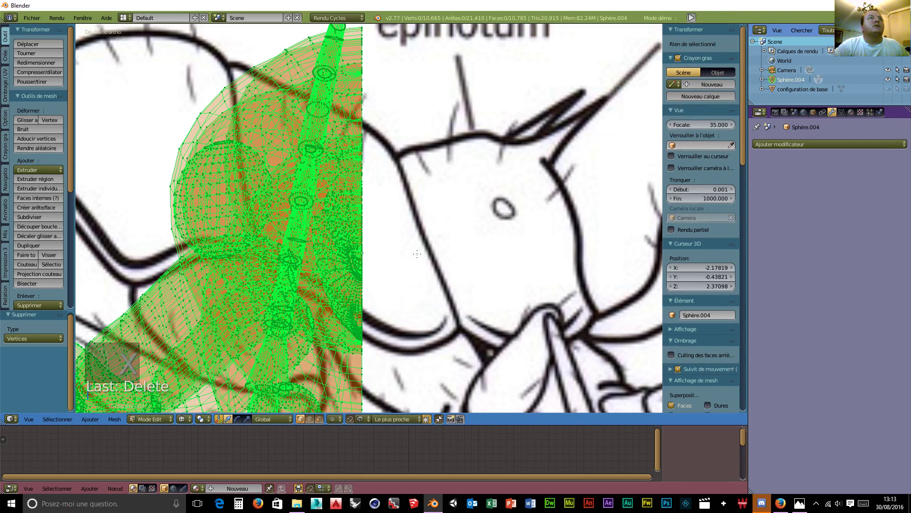
# Box-select the leftover vertices protruding past the midline at the body's underside and delete them
pyautogui.scroll(-3, 416, 254)
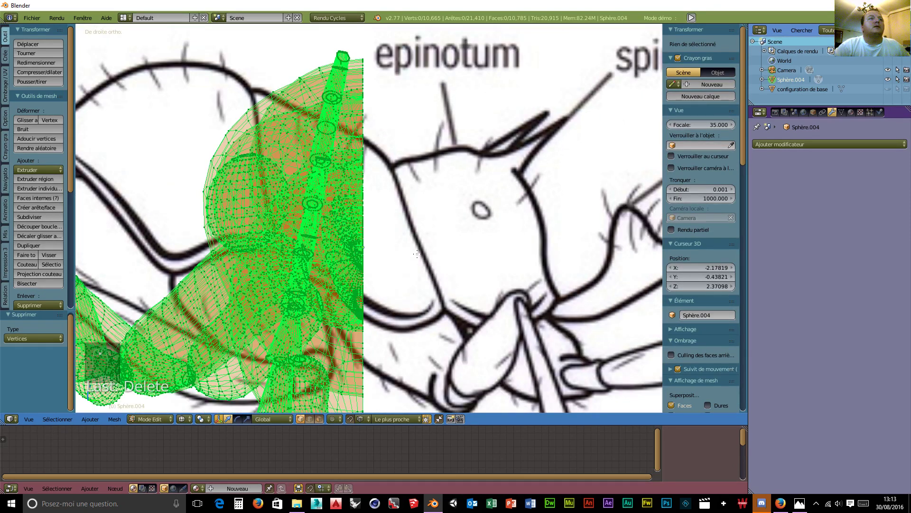
pyautogui.scroll(-1, 417, 254)
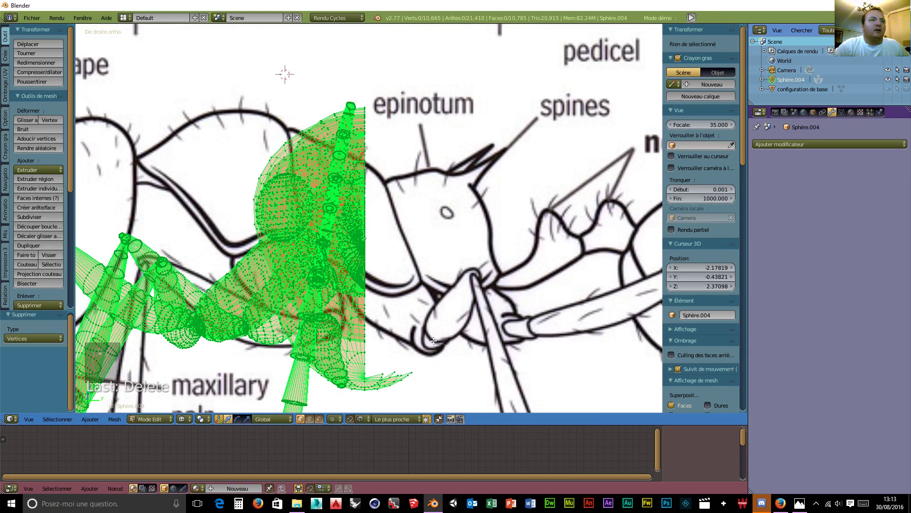
pyautogui.scroll(6, 437, 373)
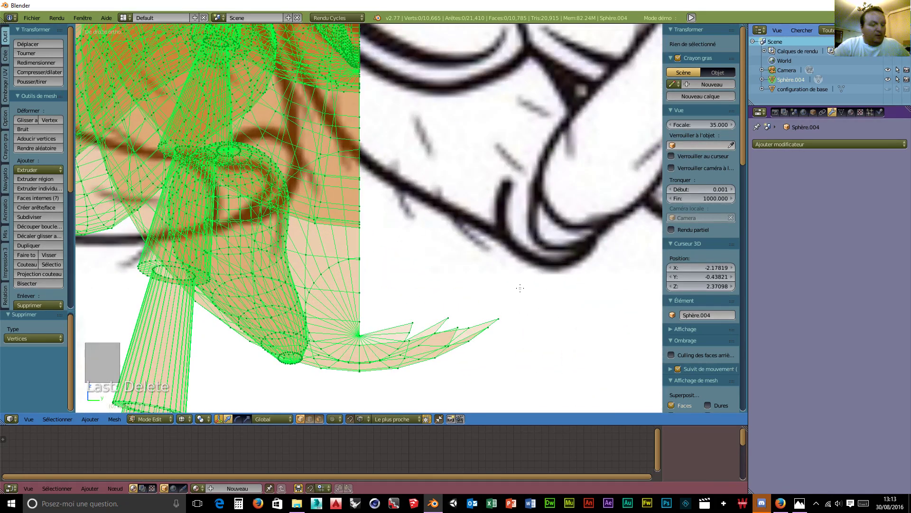
pyautogui.press('b')
pyautogui.moveTo(524, 277); pyautogui.dragTo(364, 405)
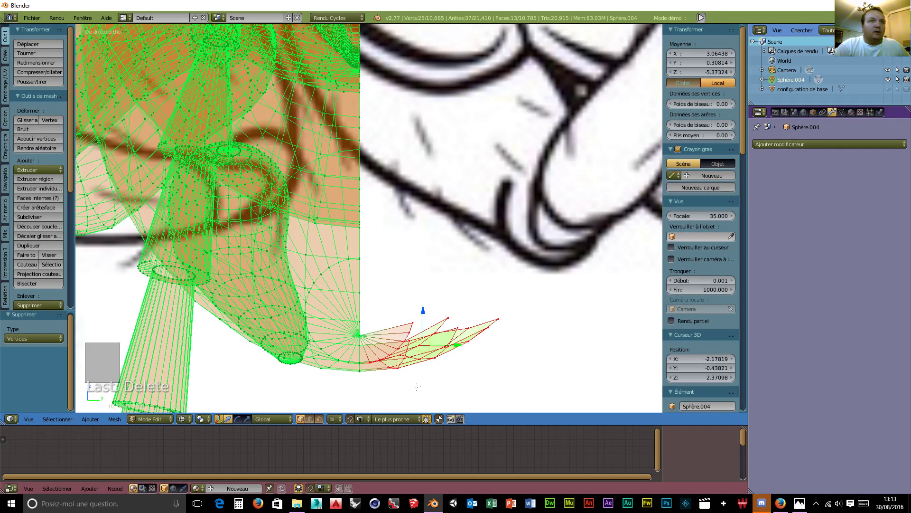
pyautogui.press('x')
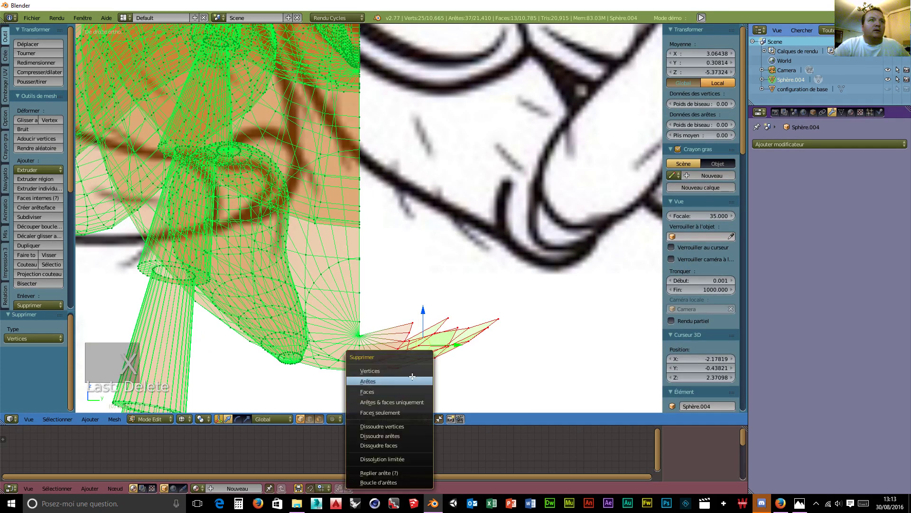
pyautogui.click(413, 370)
pyautogui.scroll(-8, 413, 366)
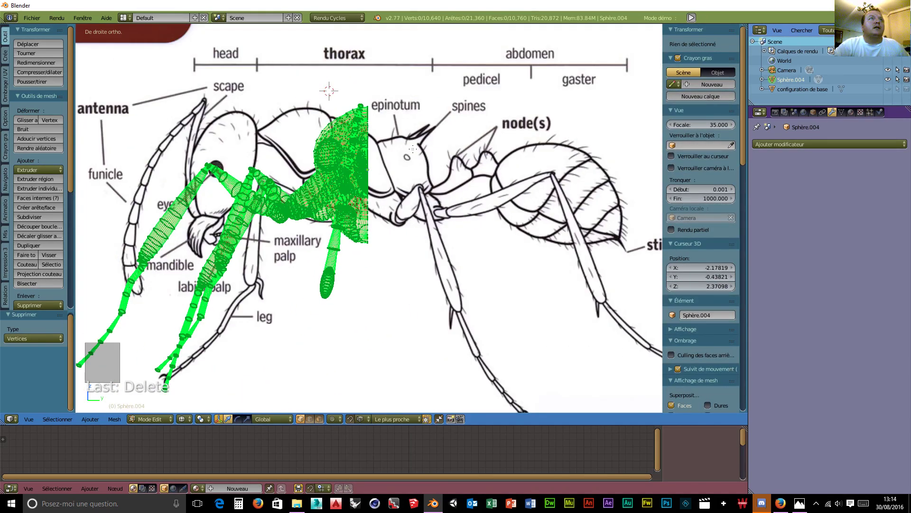
pyautogui.scroll(3, 415, 153)
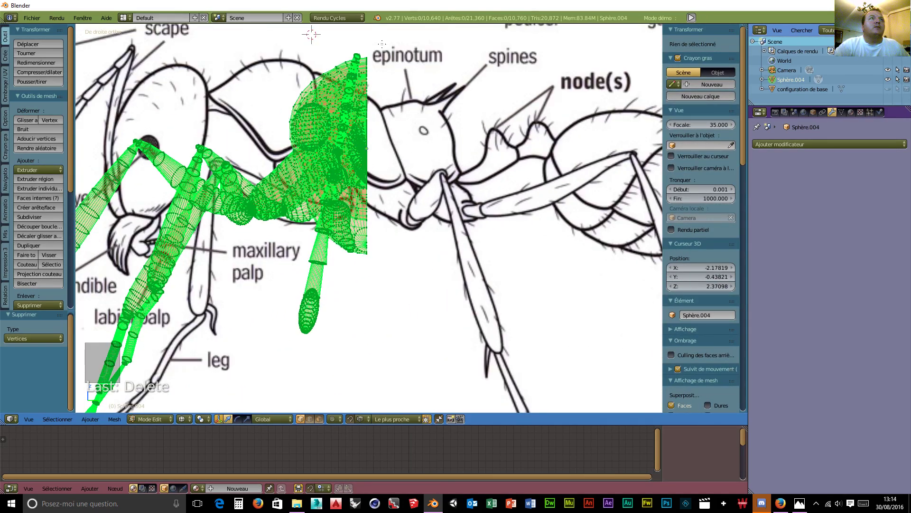
pyautogui.press('a')
pyautogui.press('b')
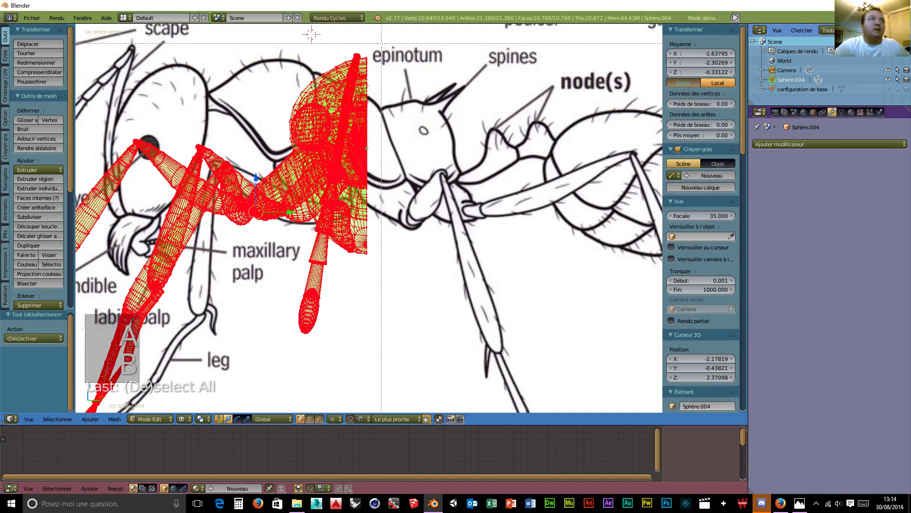
pyautogui.rightClick(384, 41)
pyautogui.press('a')
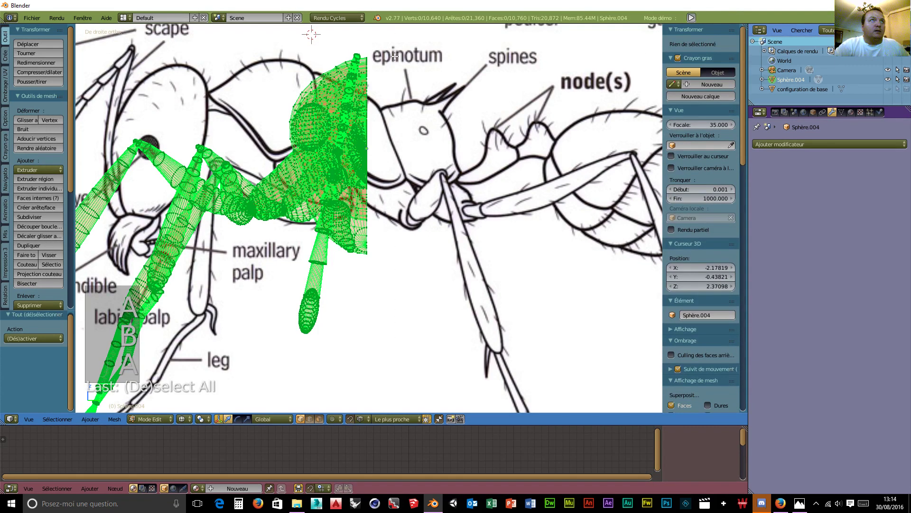
# Box-select the vertices along the body's cut midline and flatten them by scaling to 0 on the Y axis
pyautogui.press('b')
pyautogui.moveTo(407, 46); pyautogui.dragTo(367, 329)
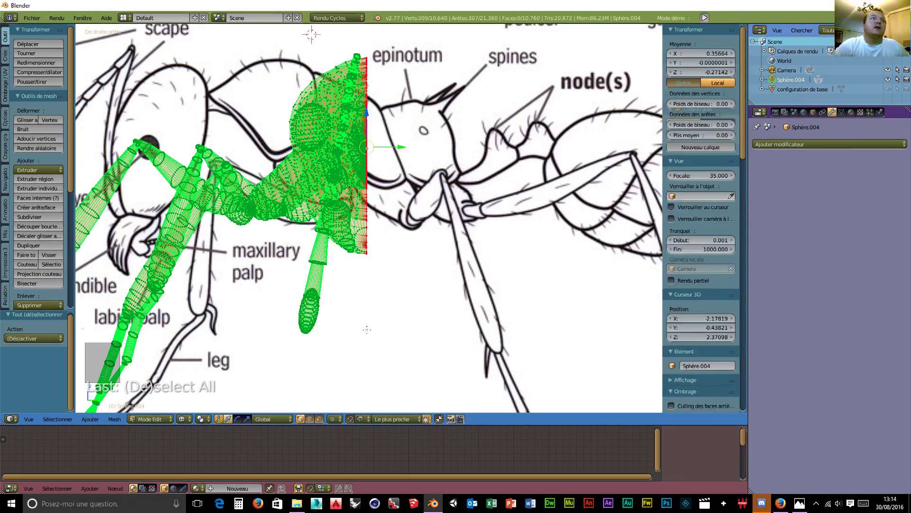
pyautogui.scroll(5, 390, 263)
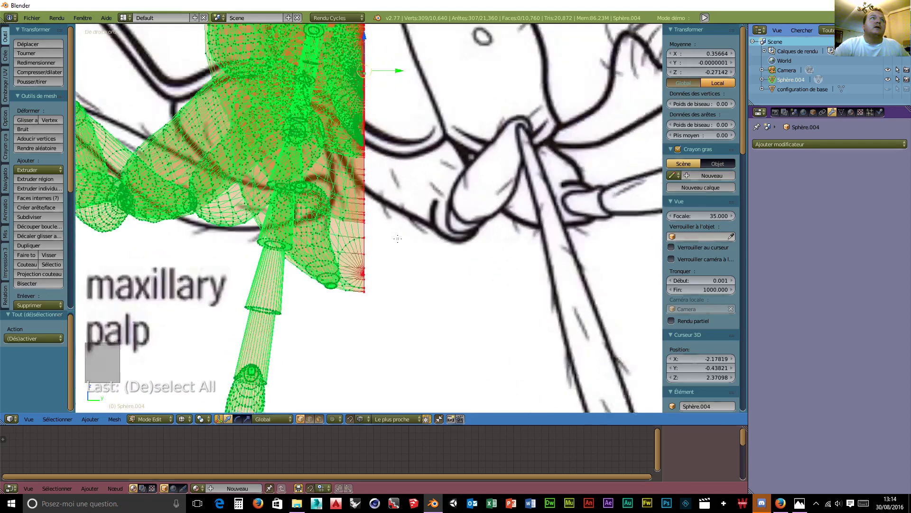
pyautogui.keyDown('shift'); pyautogui.moveTo(426, 71); pyautogui.dragTo(472, 282, button='middle'); pyautogui.keyUp('shift')
pyautogui.scroll(6, 473, 282)
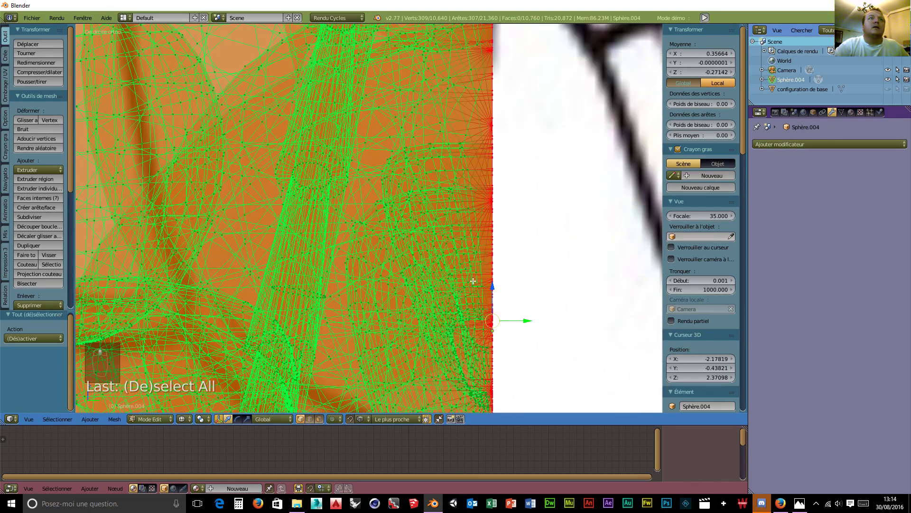
pyautogui.keyDown('shift'); pyautogui.moveTo(545, 162); pyautogui.dragTo(448, 194, button='middle'); pyautogui.keyUp('shift')
pyautogui.scroll(-10, 448, 194)
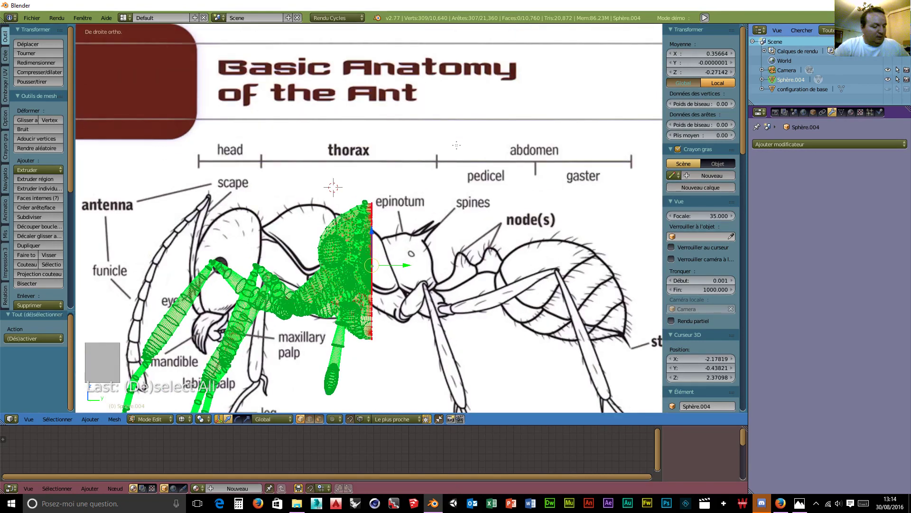
pyautogui.press('s')
pyautogui.press('y')
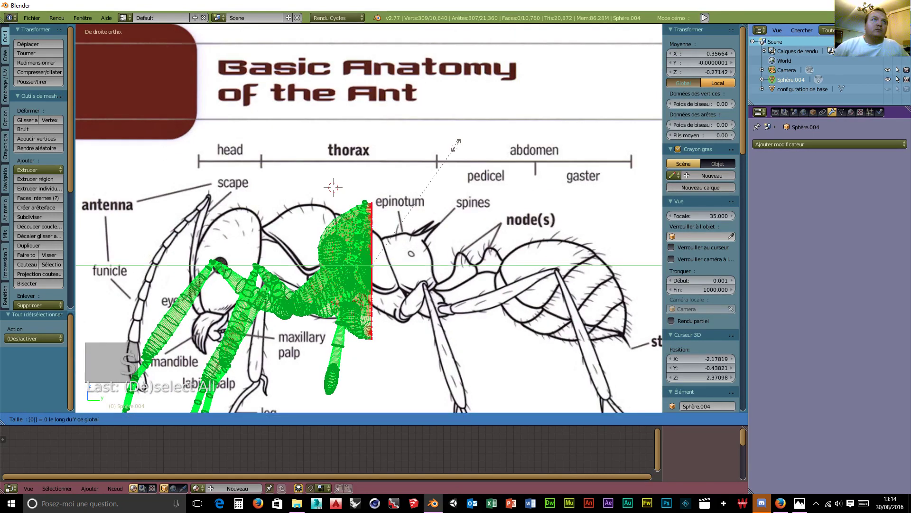
pyautogui.press('Return')
pyautogui.scroll(-2, 500, 202)
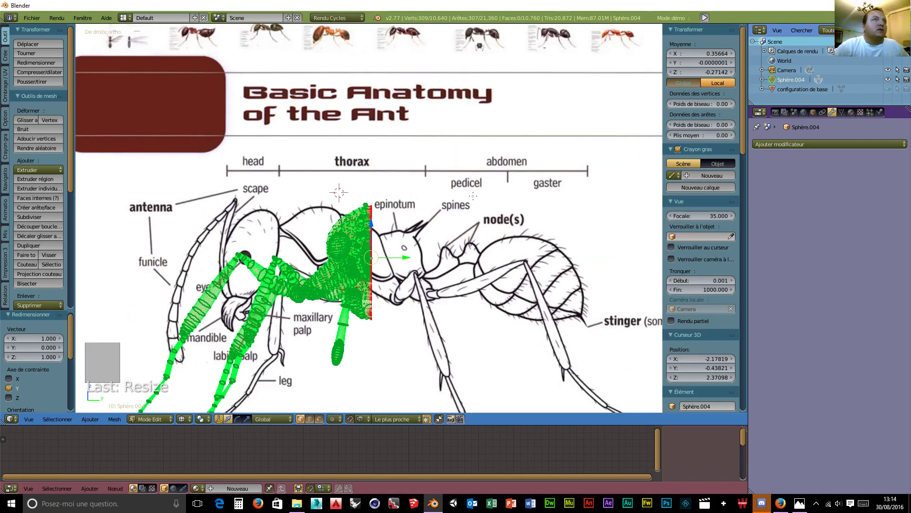
# Return to Object Mode and add a Mirror modifier to the half ant, mirroring across Y instead of X
pyautogui.moveTo(500, 203); pyautogui.dragTo(287, 202, button='middle')
pyautogui.click(145, 419)
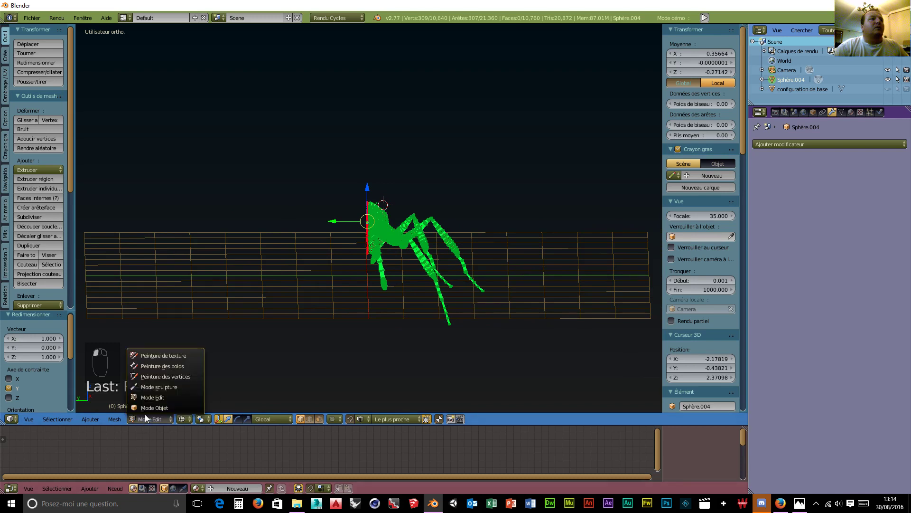
pyautogui.click(148, 408)
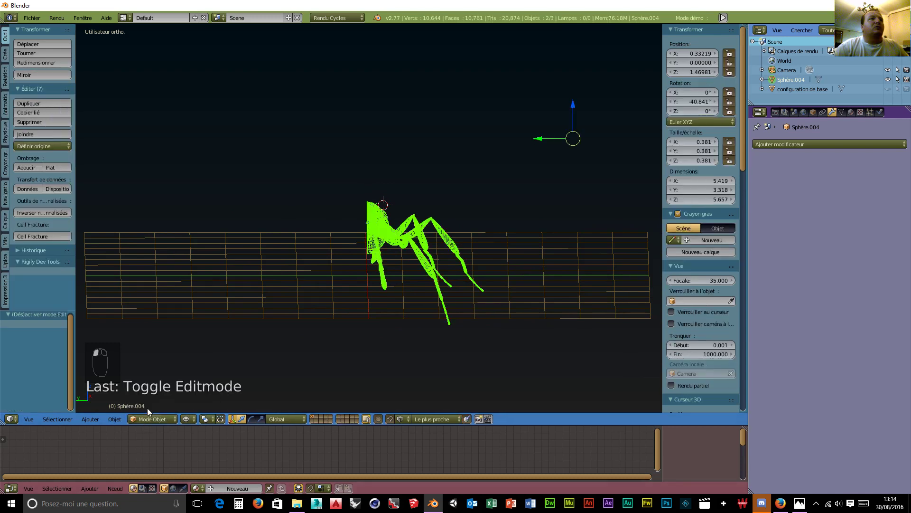
pyautogui.click(799, 143)
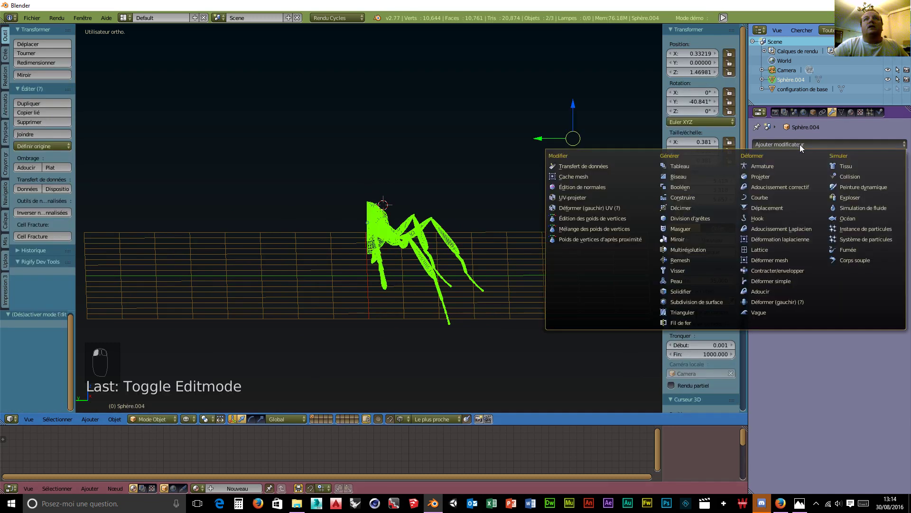
pyautogui.click(677, 238)
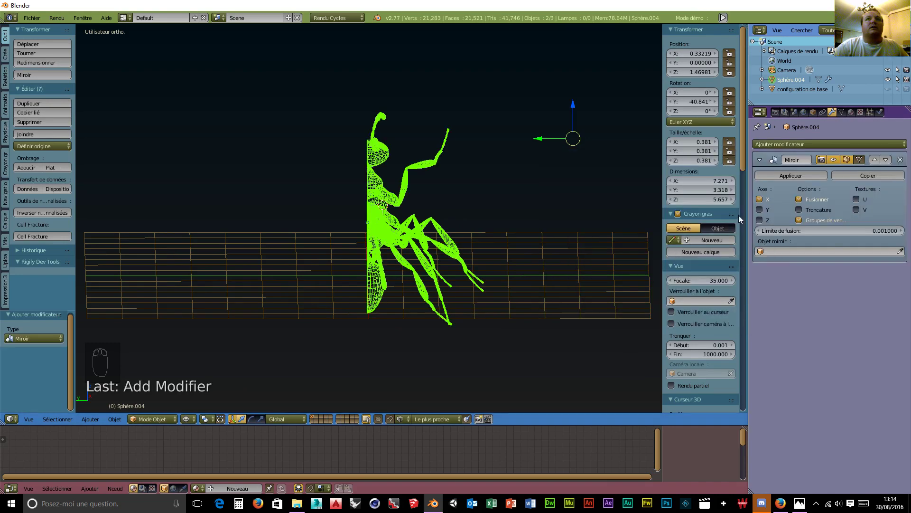
pyautogui.click(759, 199)
pyautogui.click(760, 209)
# Check the mirrored ant in perspective view and apply the Mirror modifier
pyautogui.moveTo(482, 280); pyautogui.dragTo(304, 252, button='middle')
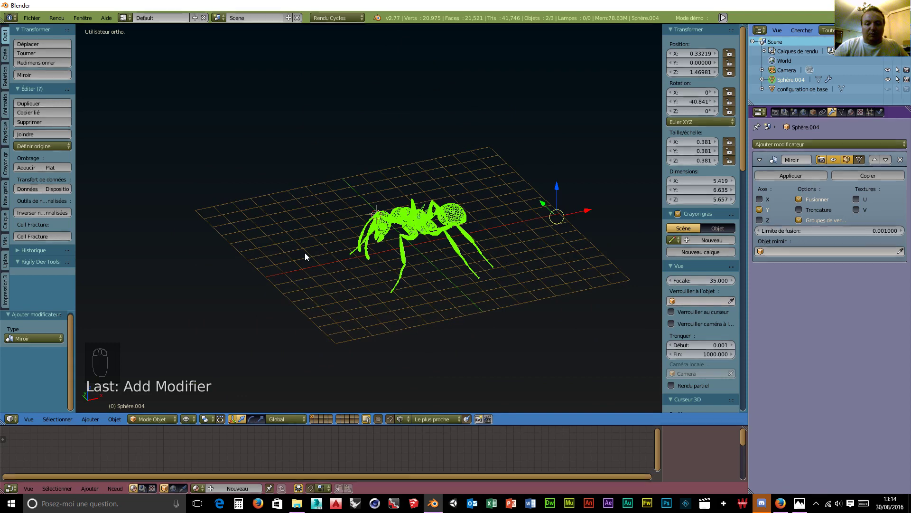
pyautogui.press('KP_5')
pyautogui.scroll(-3, 413, 279)
pyautogui.moveTo(409, 277); pyautogui.dragTo(380, 273, button='middle')
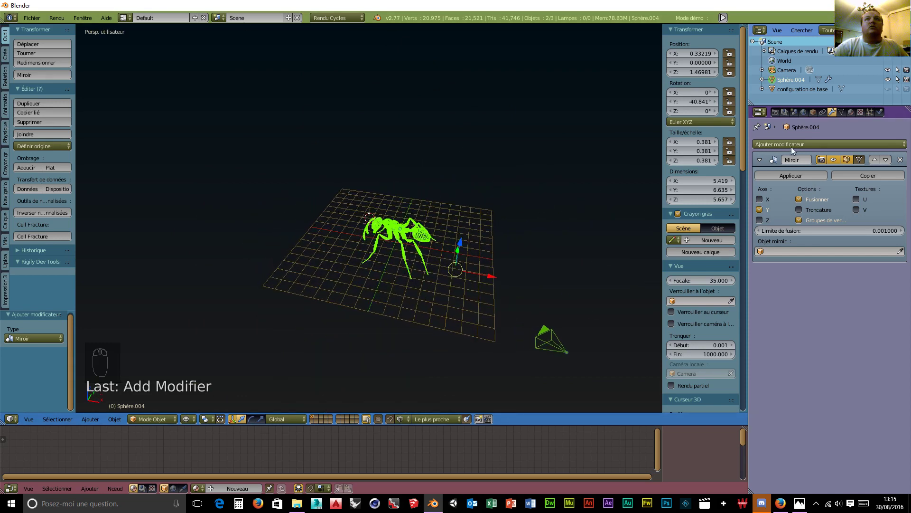
pyautogui.click(805, 177)
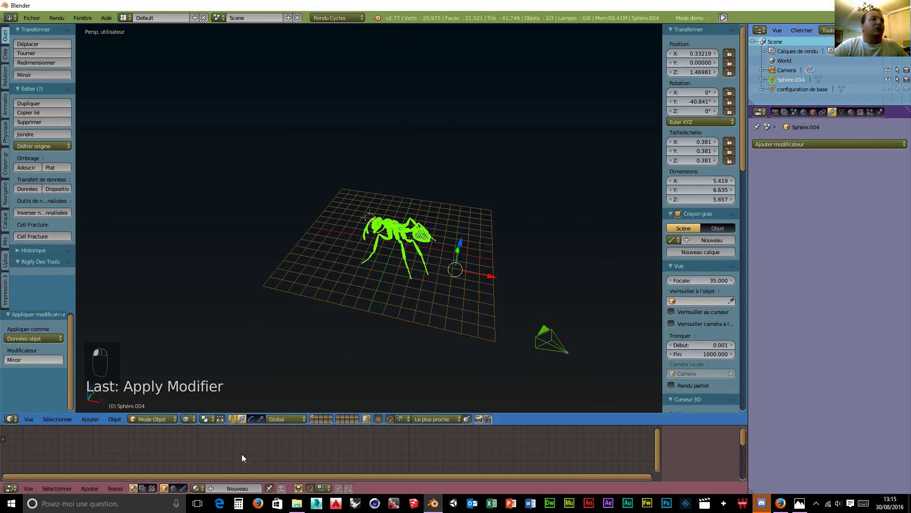
# Create a new material for the ant, enlarge the node editor, and delete the default diffuse BSDF node
pyautogui.click(851, 112)
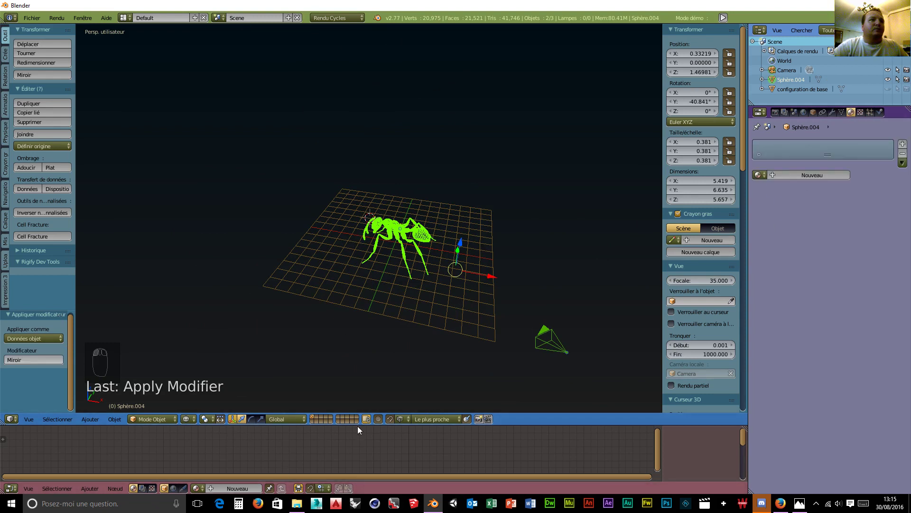
pyautogui.moveTo(358, 426); pyautogui.dragTo(349, 367)
pyautogui.click(236, 486)
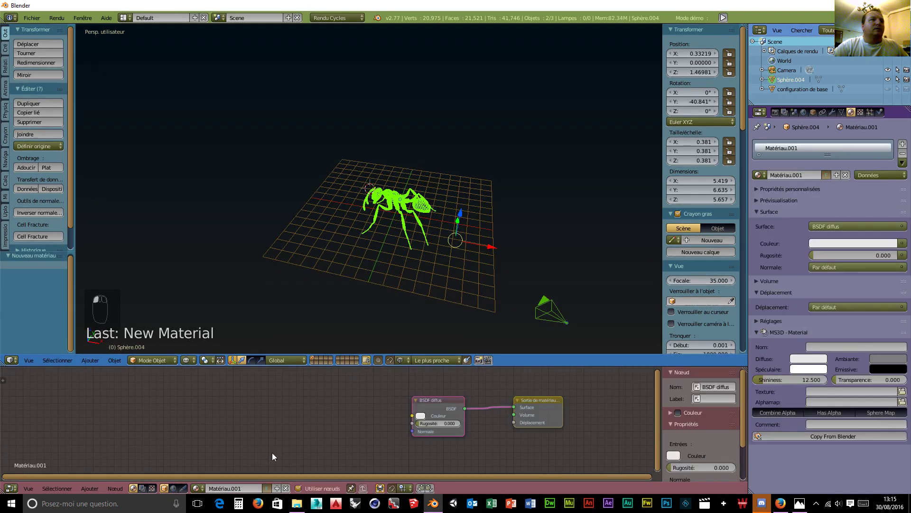
pyautogui.click(439, 401)
pyautogui.press('Delete')
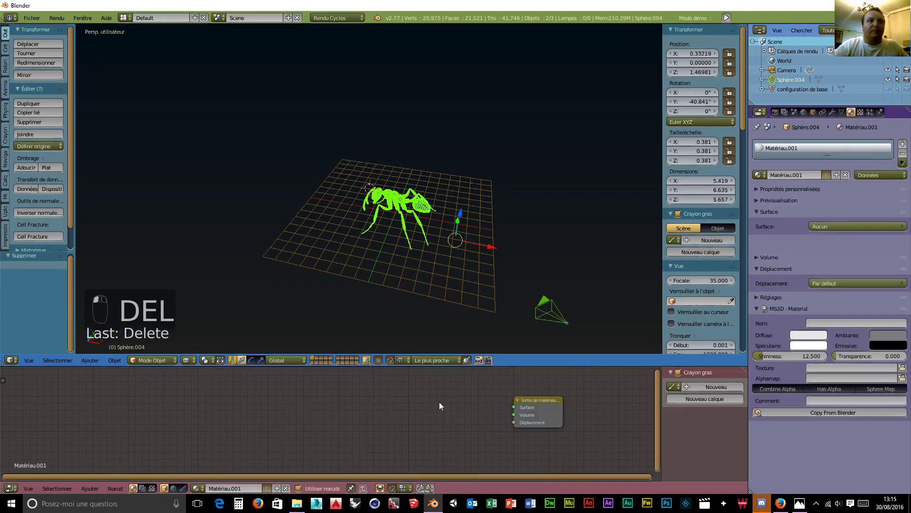
# Add the RBP Non Métallic group node and link its shader output to the material output's Surface
pyautogui.hotkey('shift', 'a')
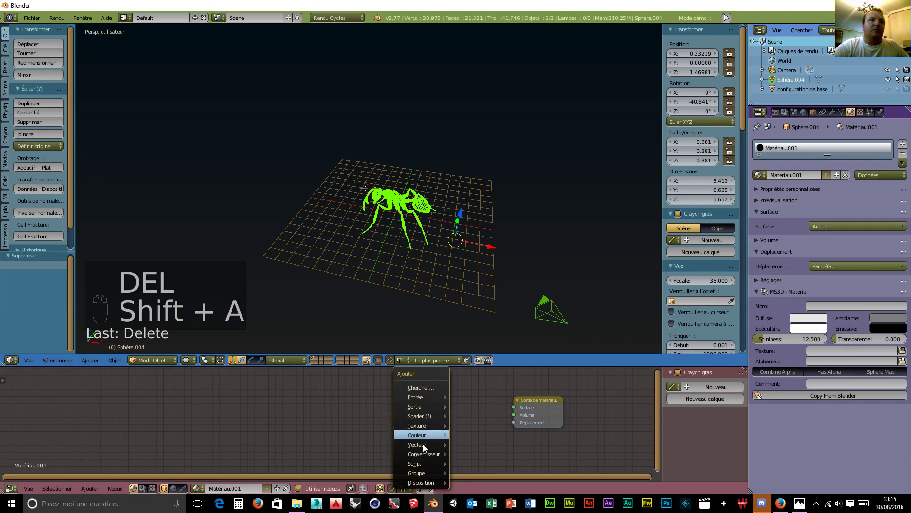
pyautogui.moveTo(424, 472)
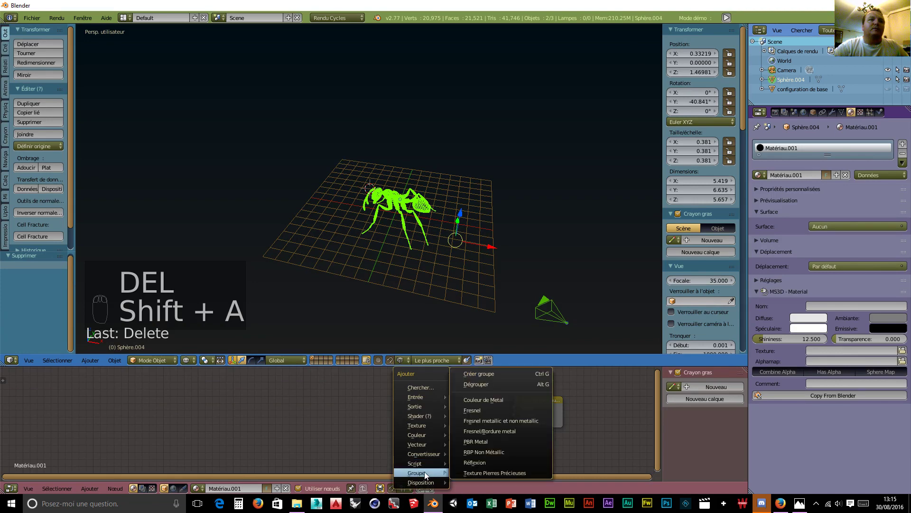
pyautogui.click(494, 450)
pyautogui.click(420, 374)
pyautogui.click(472, 389)
pyautogui.moveTo(469, 388); pyautogui.dragTo(514, 407)
# Set the RBP Non Métallic node's colour to black and its roughness to 0.191
pyautogui.click(428, 404)
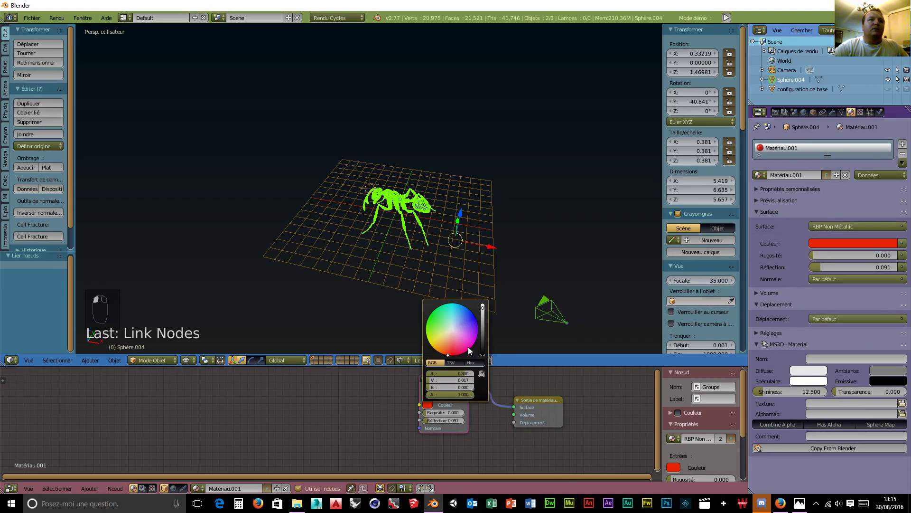
pyautogui.moveTo(484, 327); pyautogui.dragTo(483, 355)
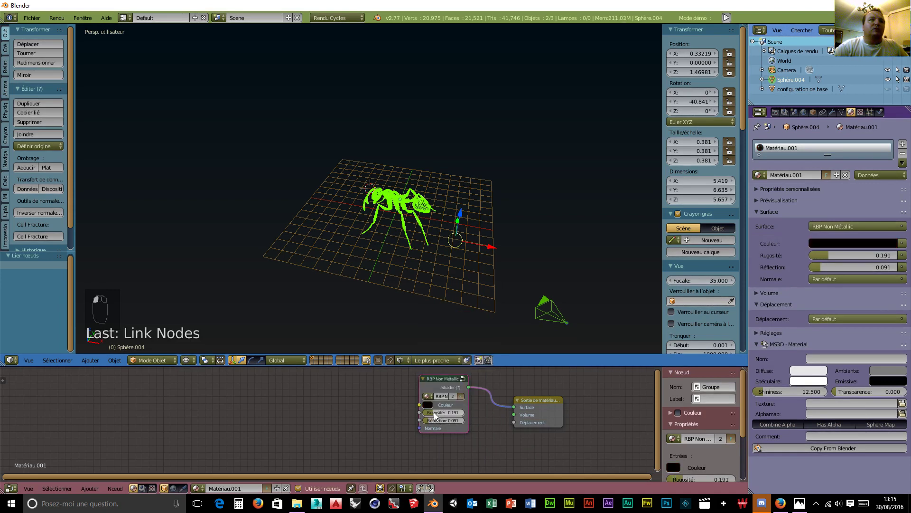
# Raise the ant about 4.97 units along the Z axis above the grid
pyautogui.scroll(-2, 409, 283)
pyautogui.scroll(6, 408, 283)
pyautogui.moveTo(417, 288); pyautogui.dragTo(406, 197, button='middle')
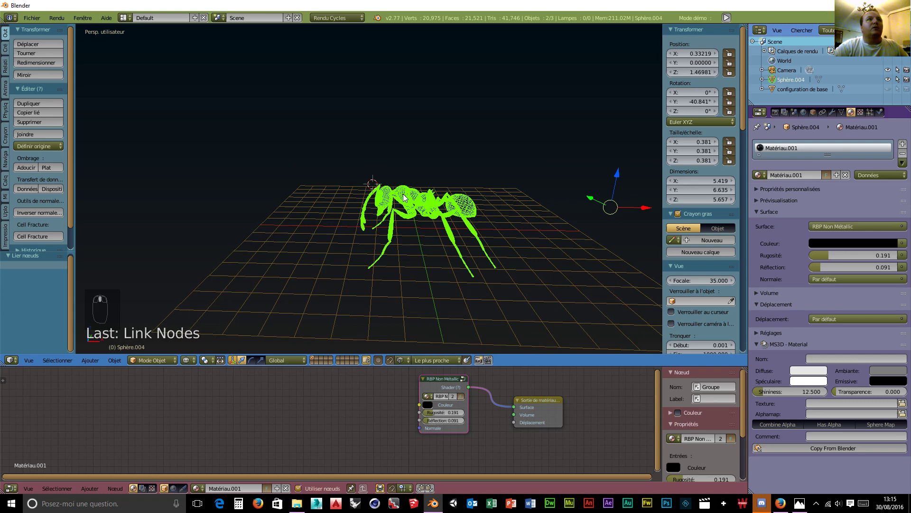
pyautogui.moveTo(426, 176); pyautogui.dragTo(435, 77)
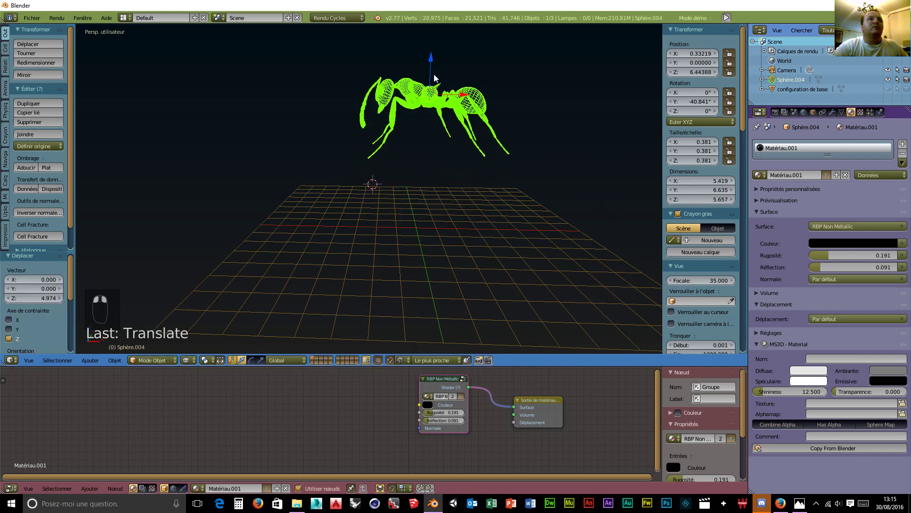
# Snap the 3D cursor to the scene's centre
pyautogui.click(115, 360)
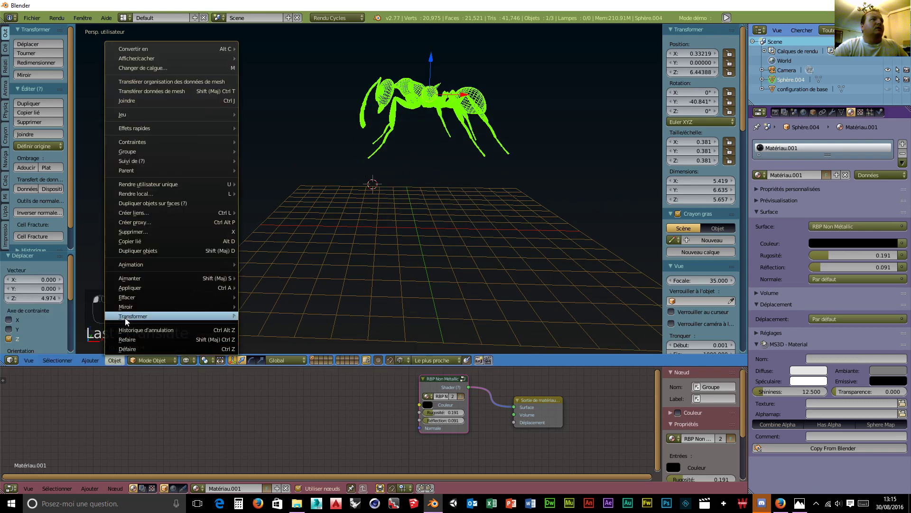
pyautogui.moveTo(138, 284)
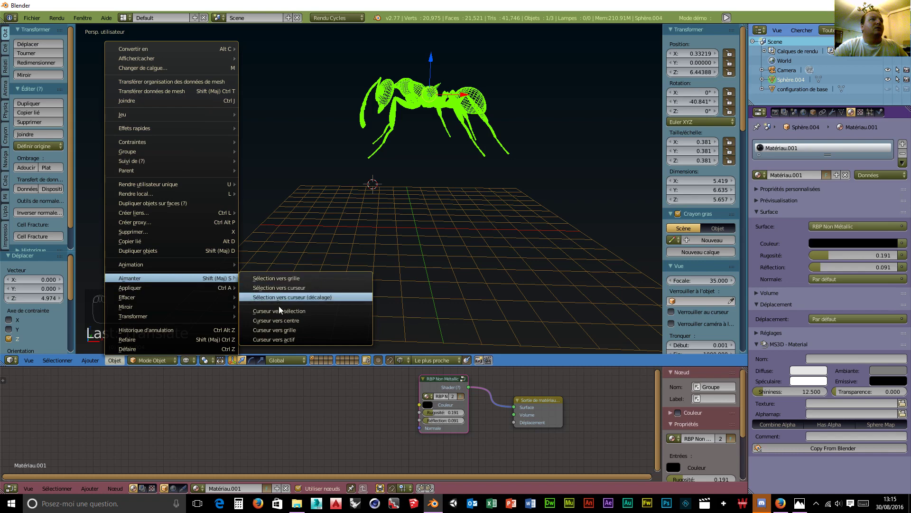
pyautogui.click(283, 322)
# Add a plane at the 3D cursor and scale it up about 13.5 times as the ground beneath the ant
pyautogui.hotkey('shift', 'a')
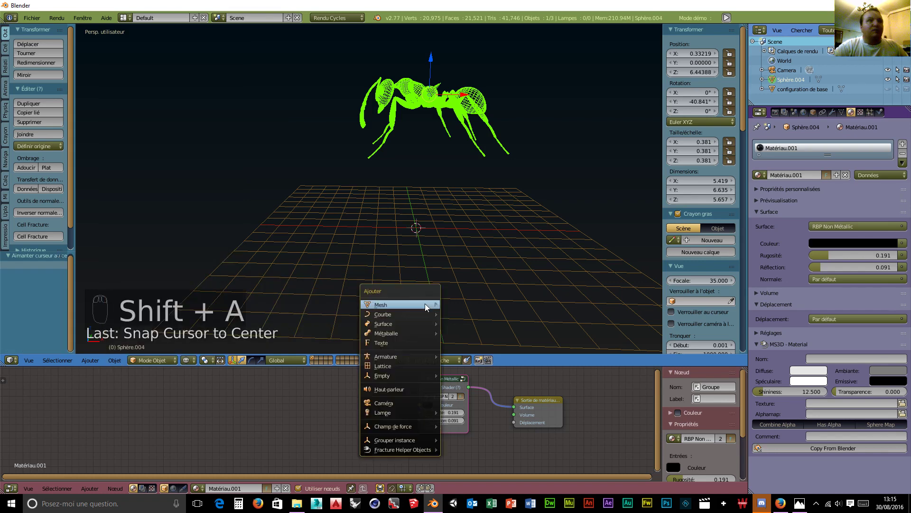
pyautogui.moveTo(426, 306)
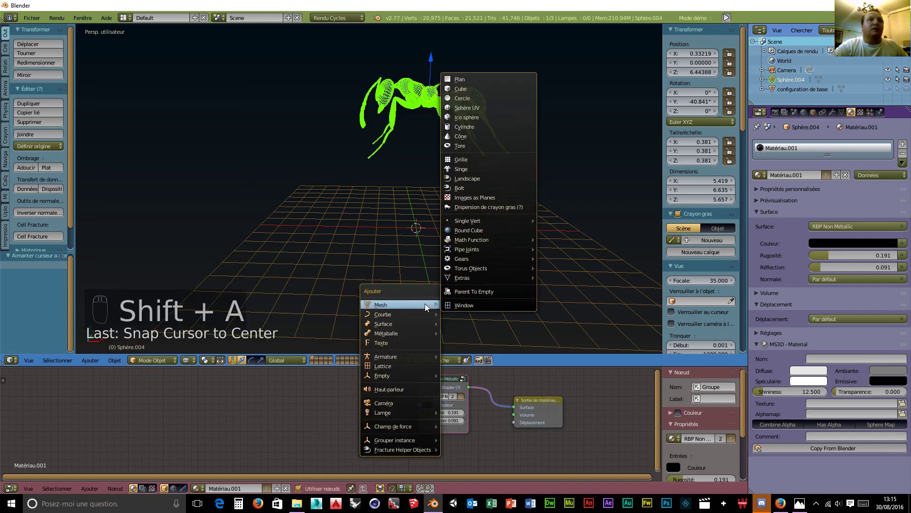
pyautogui.click(478, 81)
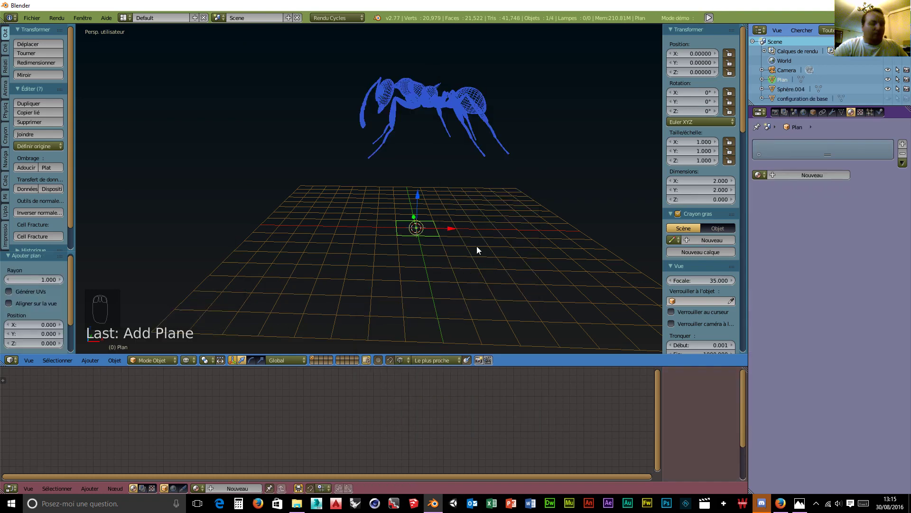
pyautogui.press('s')
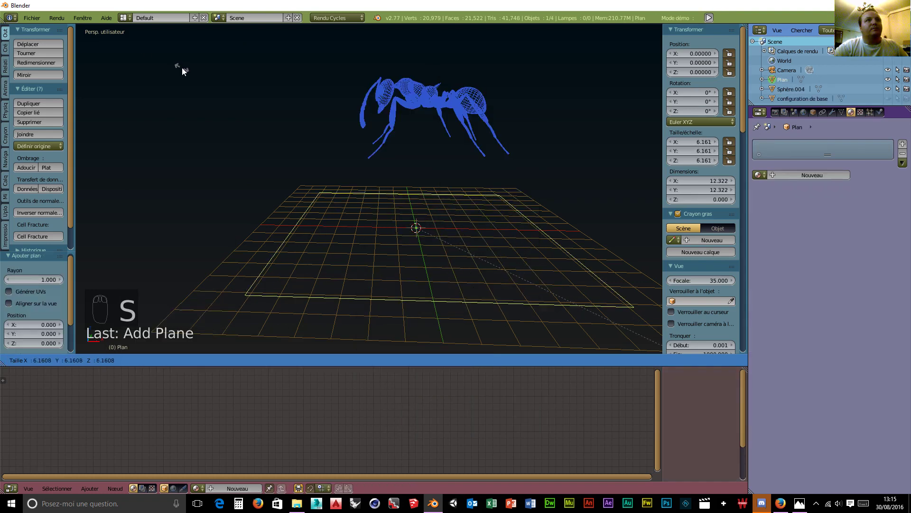
pyautogui.click(563, 332)
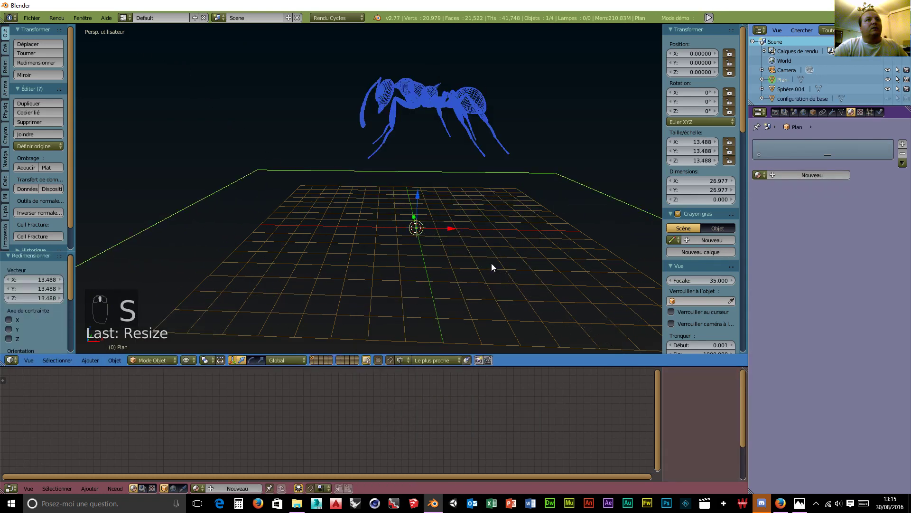
# Switch the viewport to solid shading and apply smooth shading to the ant
pyautogui.scroll(2, 491, 263)
pyautogui.moveTo(493, 284); pyautogui.dragTo(490, 293, button='middle')
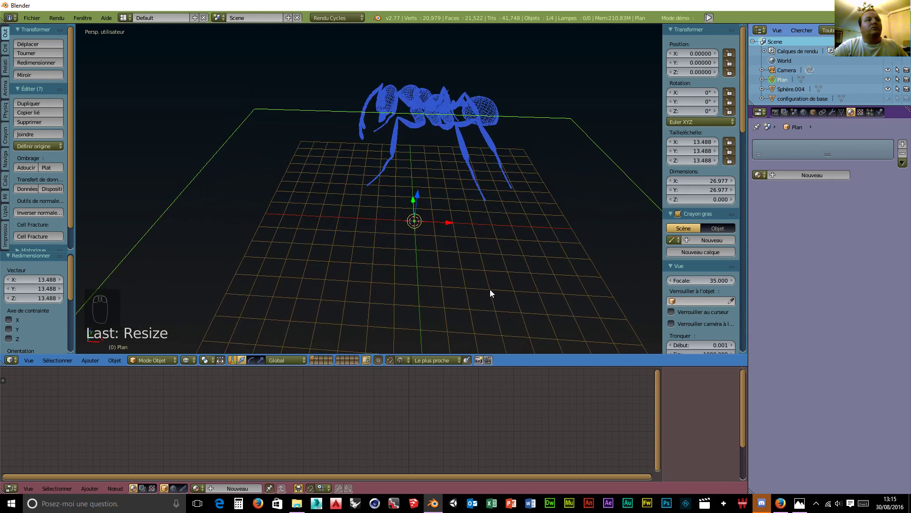
pyautogui.click(195, 362)
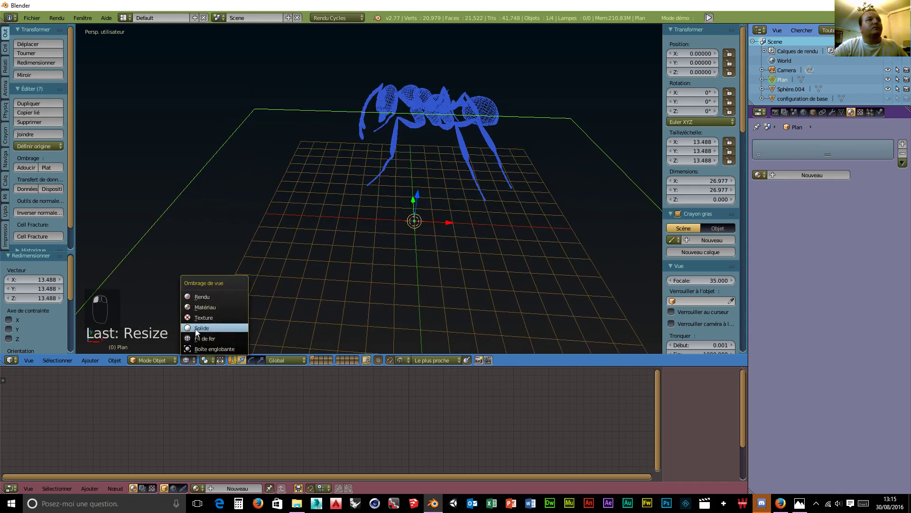
pyautogui.click(197, 332)
pyautogui.rightClick(426, 102)
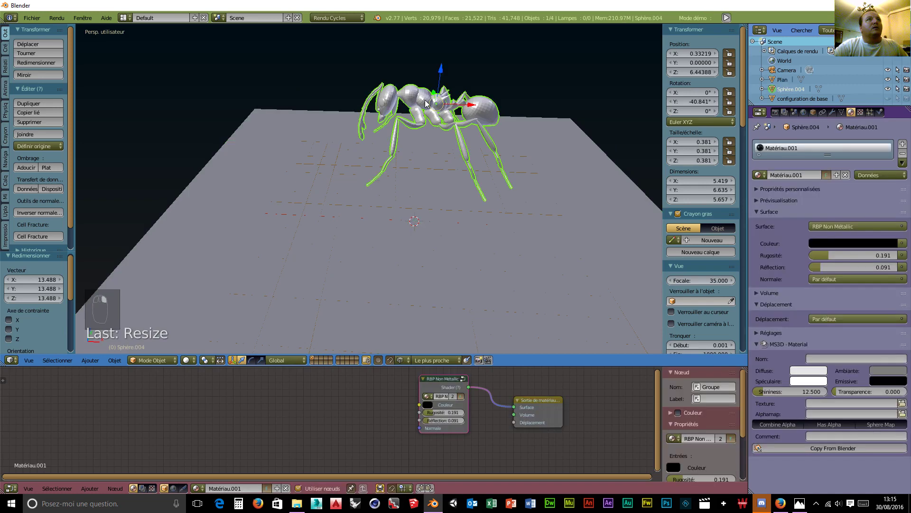
pyautogui.click(28, 167)
# Examine the smooth-shaded ant from several sides and up close
pyautogui.moveTo(366, 174); pyautogui.dragTo(500, 175, button='middle')
pyautogui.scroll(4, 408, 167)
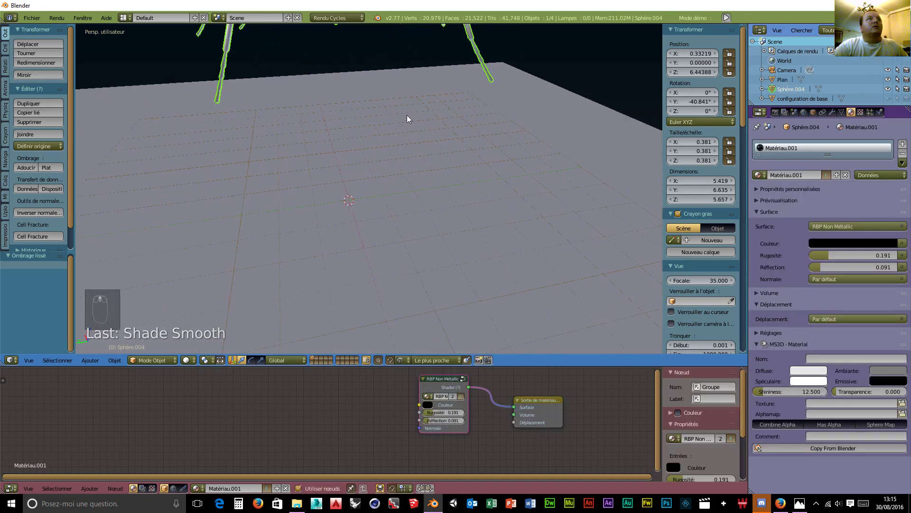
pyautogui.scroll(-4, 405, 121)
pyautogui.moveTo(405, 121); pyautogui.dragTo(525, 122, button='middle')
pyautogui.scroll(5, 296, 137)
pyautogui.scroll(-5, 295, 136)
pyautogui.moveTo(296, 136); pyautogui.dragTo(104, 174, button='middle')
pyautogui.scroll(5, 336, 178)
pyautogui.scroll(-5, 336, 178)
pyautogui.scroll(3, 437, 178)
pyautogui.scroll(-3, 437, 179)
pyautogui.scroll(-4, 321, 188)
pyautogui.scroll(-2, 343, 179)
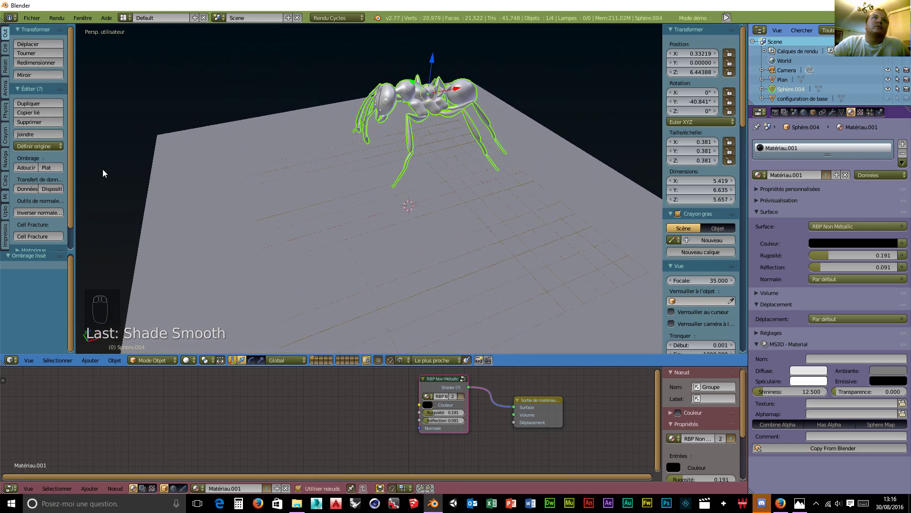
# Add a second material slot with a new material to the ant and delete the material's default shader node
pyautogui.click(903, 144)
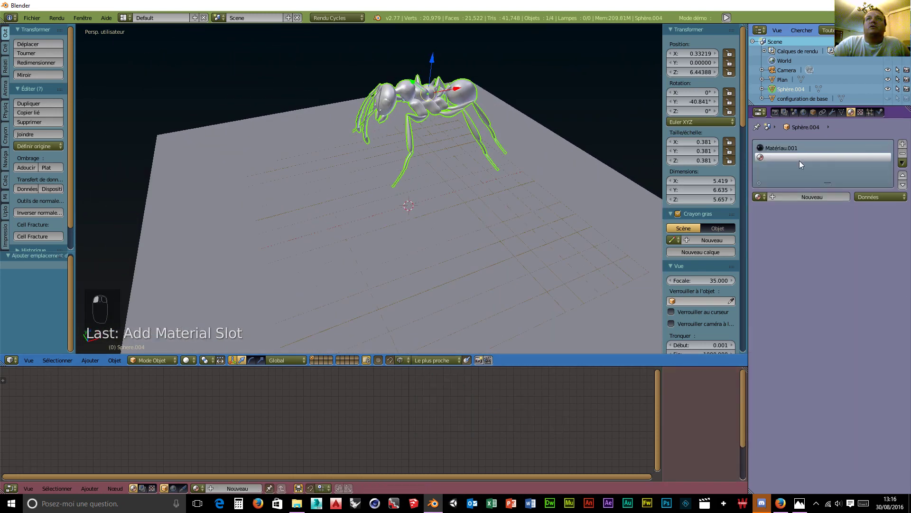
pyautogui.click(790, 196)
pyautogui.click(436, 402)
pyautogui.press('Delete')
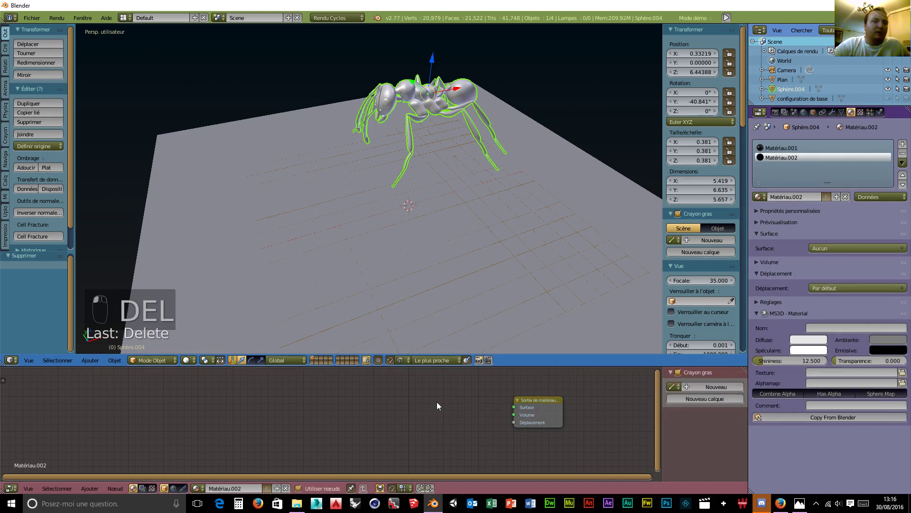
# Add the RBP Non Métallic group node and link its Shader output to the material output's Surface input
pyautogui.hotkey('shift', 'a')
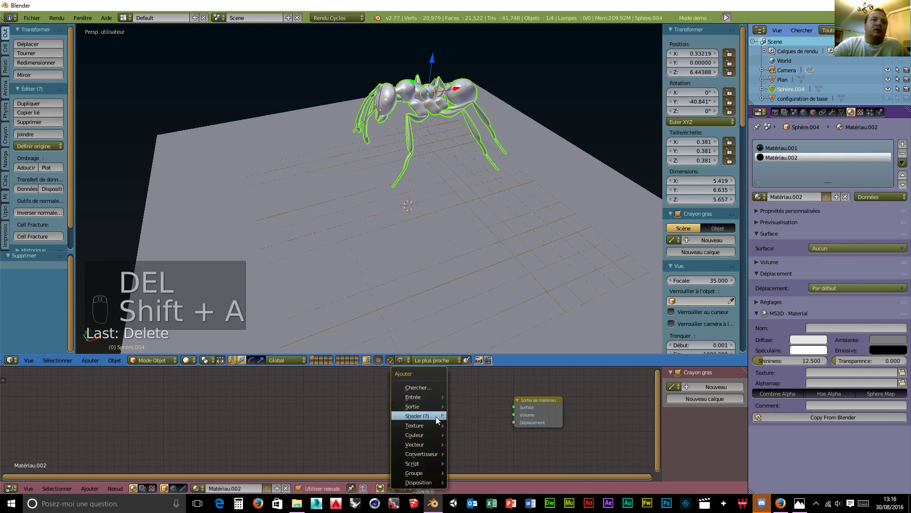
pyautogui.moveTo(429, 472)
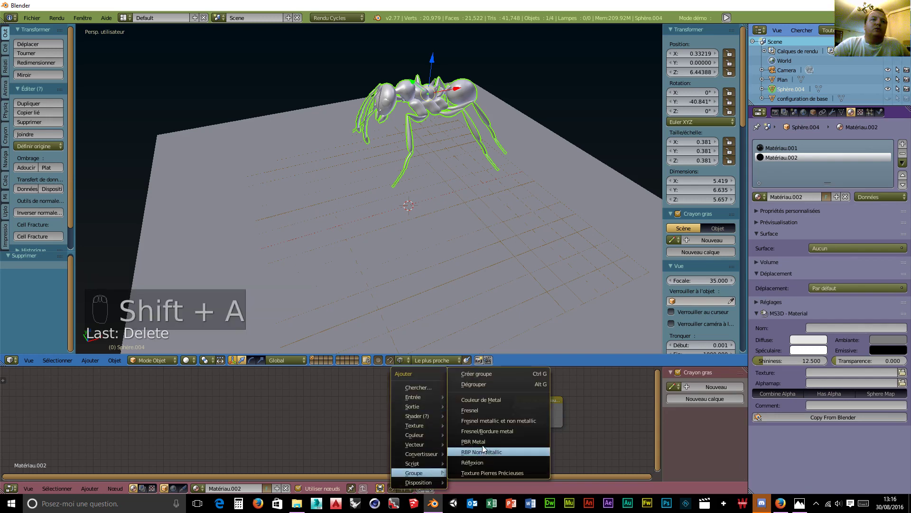
pyautogui.click(484, 453)
pyautogui.click(459, 401)
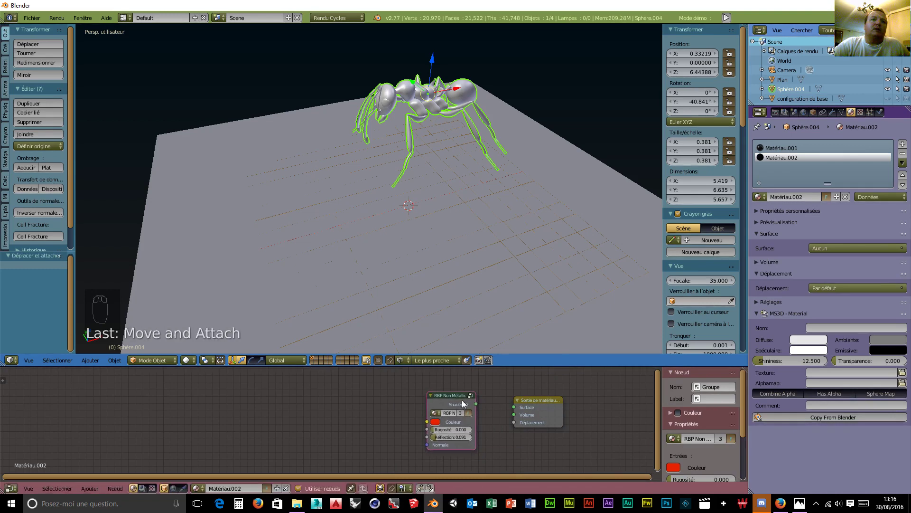
pyautogui.moveTo(475, 404); pyautogui.dragTo(514, 407)
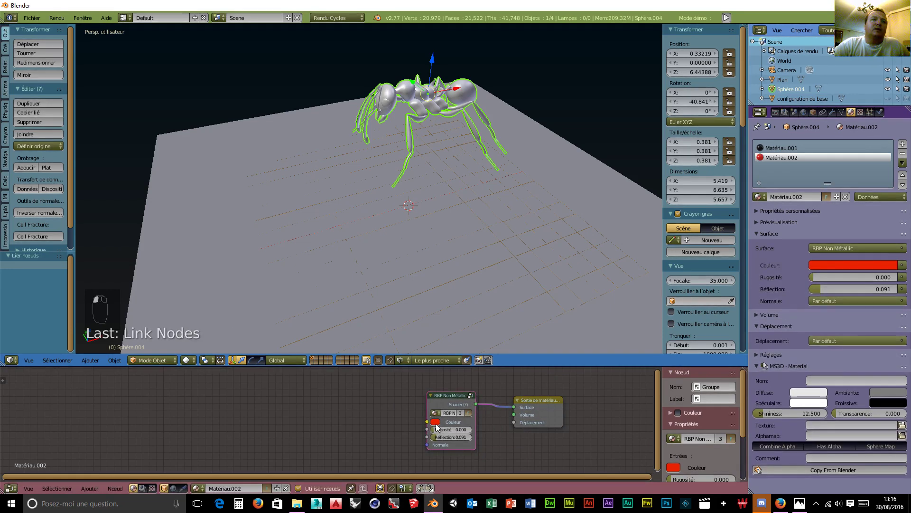
# Set the new material's colour to white and rename the material "poil fourmi"
pyautogui.click(436, 421)
pyautogui.moveTo(474, 391)
pyautogui.mouseDown()
pyautogui.moveTo(484, 390)
pyautogui.moveTo(483, 404)
pyautogui.mouseUp()
pyautogui.click(800, 198)
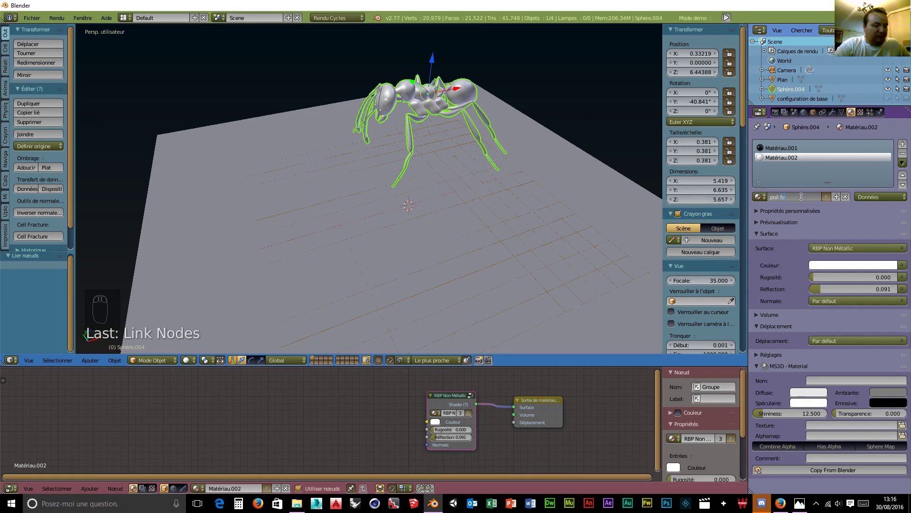
pyautogui.write('mi')
pyautogui.press('Return')
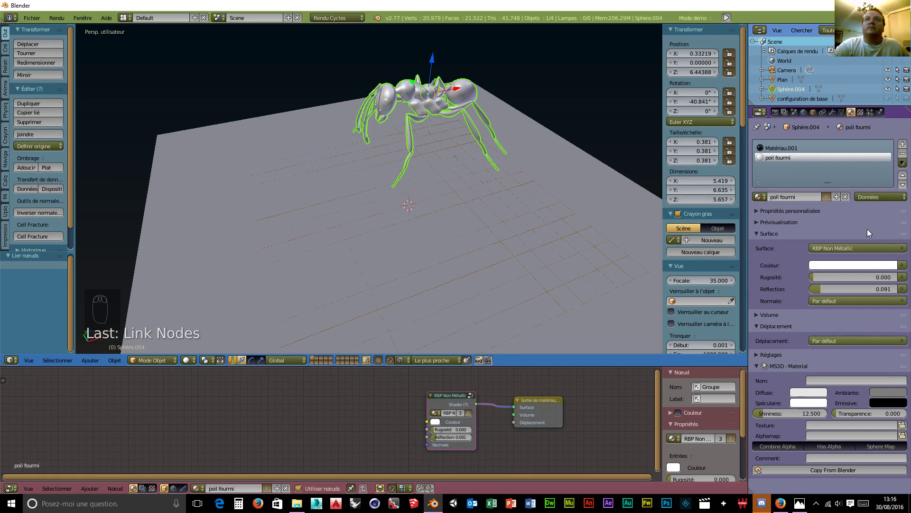
# Set the snap element to Face and lower the ant towards the ground plane to a Z position of about 2.53
pyautogui.moveTo(456, 196); pyautogui.dragTo(382, 214, button='middle')
pyautogui.moveTo(458, 199); pyautogui.dragTo(518, 167, button='middle')
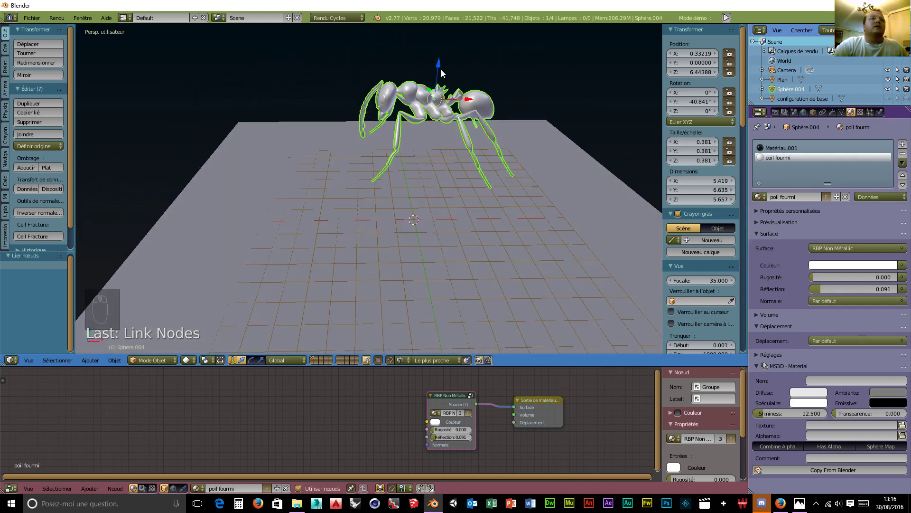
pyautogui.click(426, 360)
pyautogui.click(400, 360)
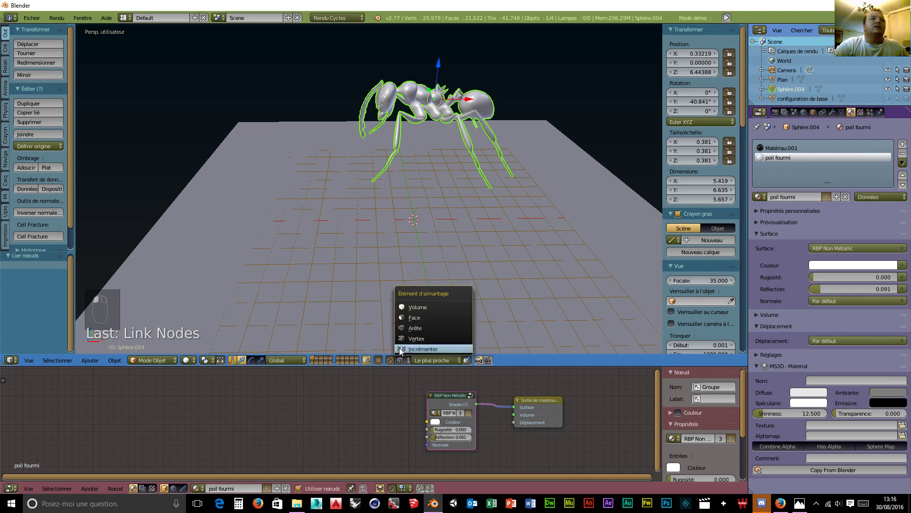
pyautogui.click(418, 317)
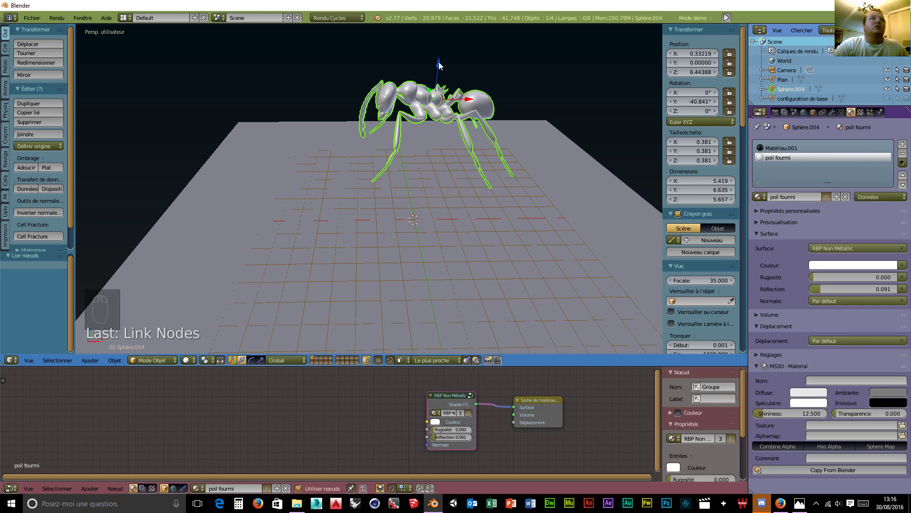
pyautogui.moveTo(438, 61); pyautogui.dragTo(423, 176)
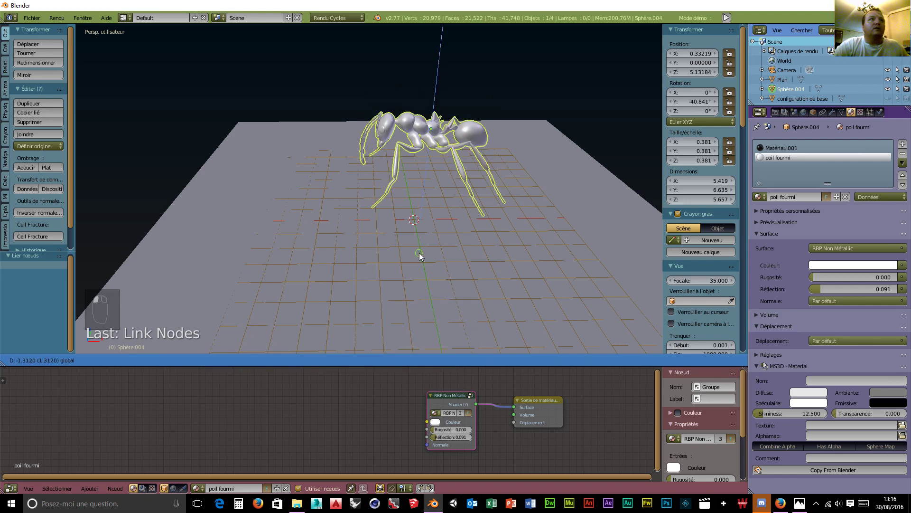
pyautogui.moveTo(420, 252); pyautogui.dragTo(420, 252)
pyautogui.moveTo(419, 253)
pyautogui.mouseDown(button='middle')
pyautogui.moveTo(432, 244)
pyautogui.moveTo(413, 224)
pyautogui.moveTo(426, 240)
pyautogui.mouseUp(button='middle')
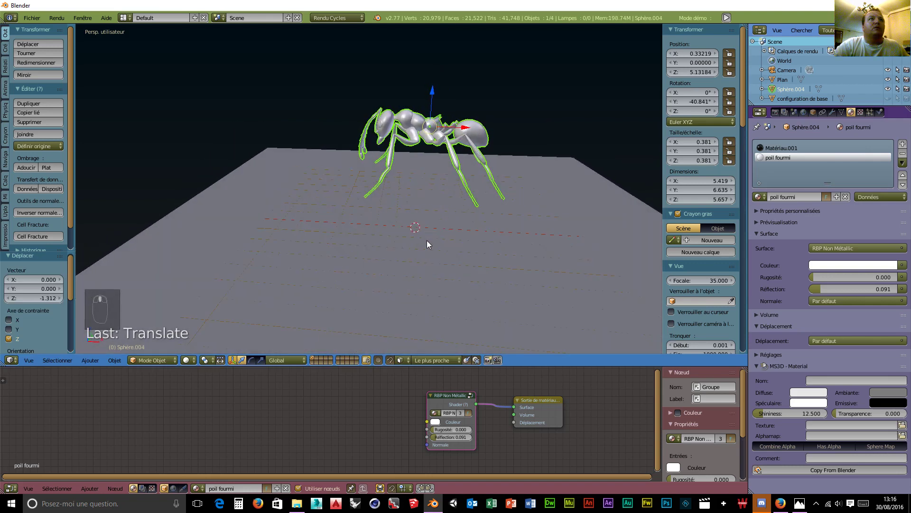
pyautogui.moveTo(432, 91); pyautogui.dragTo(429, 153)
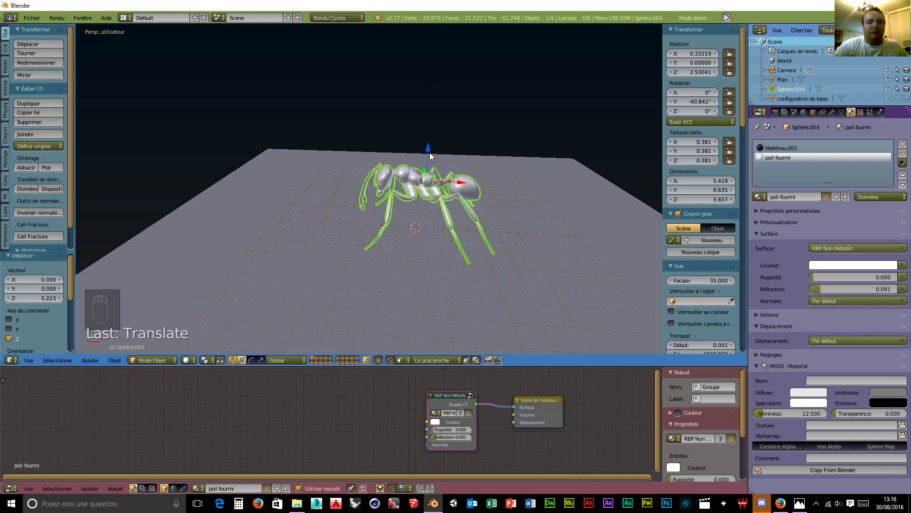
# Switch to orthographic projection and remove the ant anatomy background image from the viewport
pyautogui.press('KP_3')
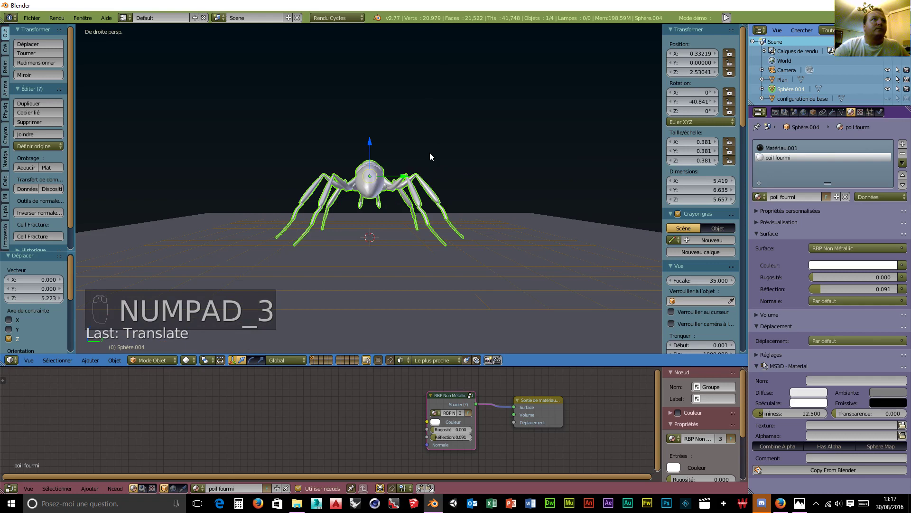
pyautogui.press('KP_5')
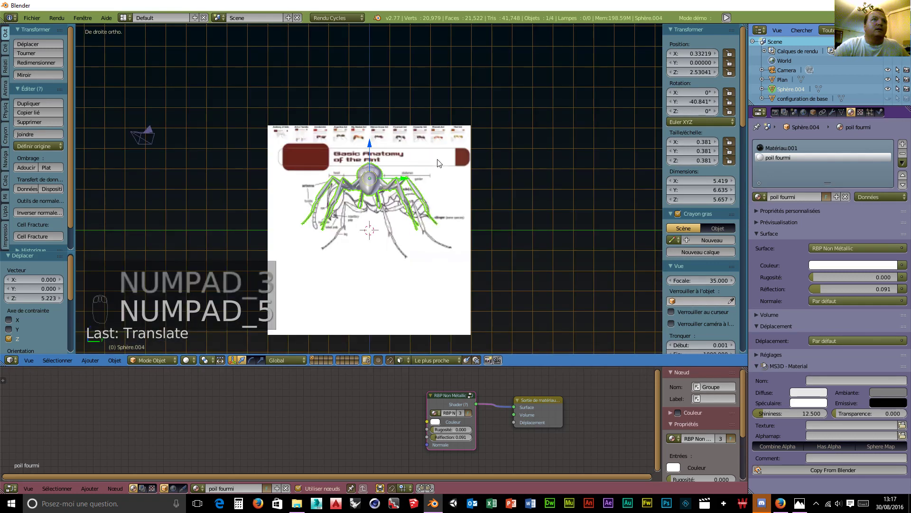
pyautogui.scroll(3, 428, 246)
pyautogui.moveTo(427, 246); pyautogui.dragTo(488, 255, button='middle')
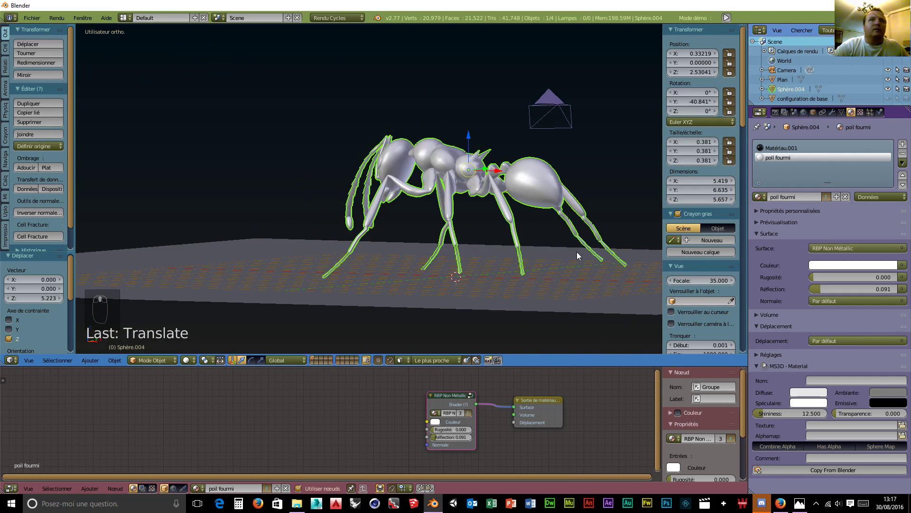
pyautogui.scroll(-15, 734, 237)
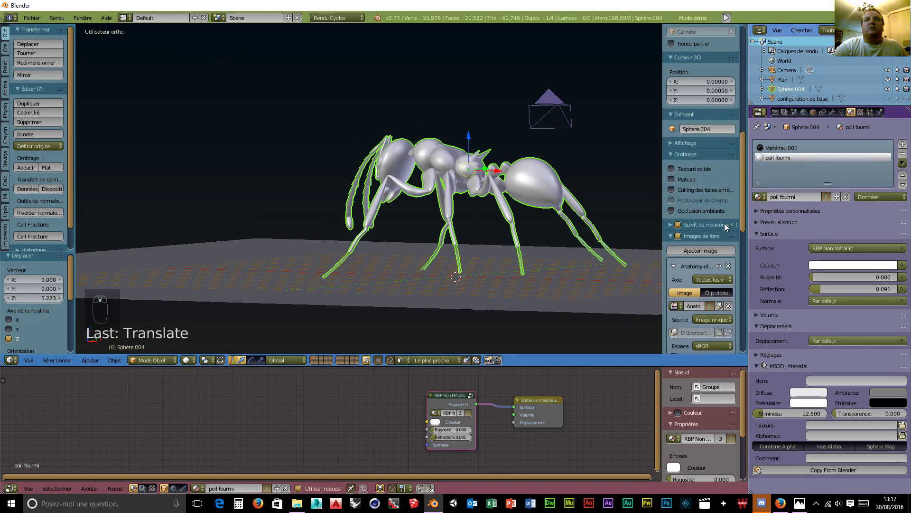
pyautogui.click(728, 266)
pyautogui.moveTo(442, 259); pyautogui.dragTo(446, 275, button='middle')
# In front view, rotate the ant about 2.5° around Y and lower it about 0.11 so its feet meet the ground
pyautogui.press('KP_1')
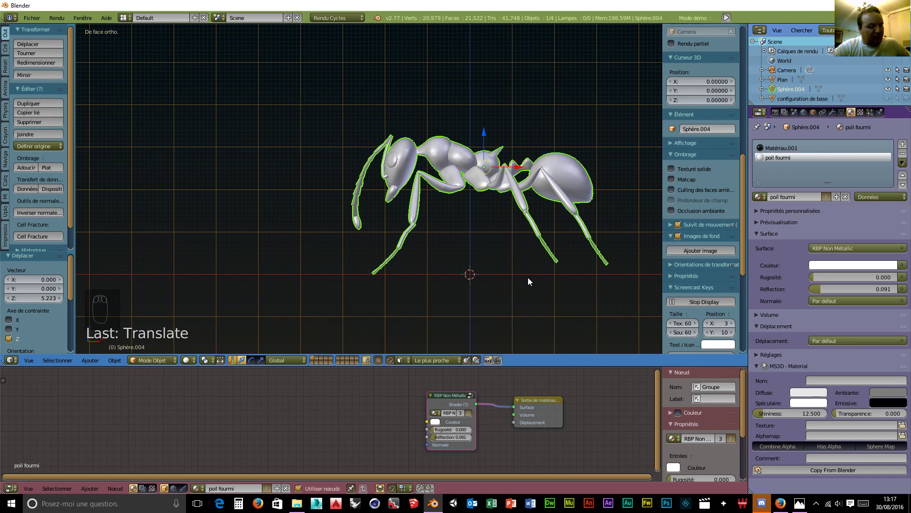
pyautogui.press('r')
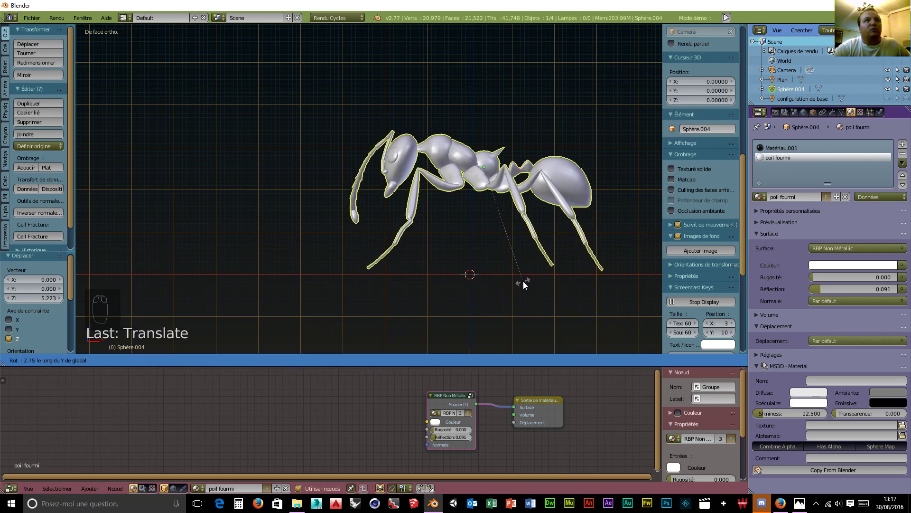
pyautogui.click(521, 277)
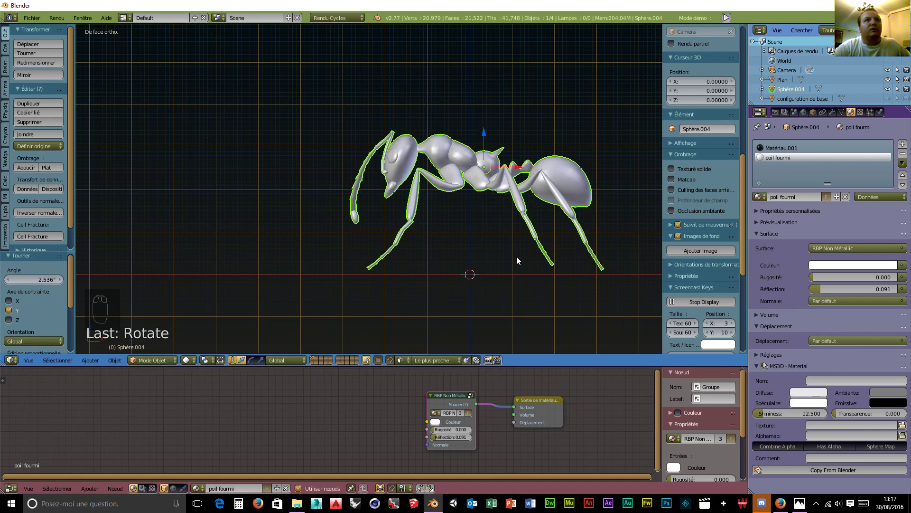
pyautogui.press('g')
pyautogui.press('z')
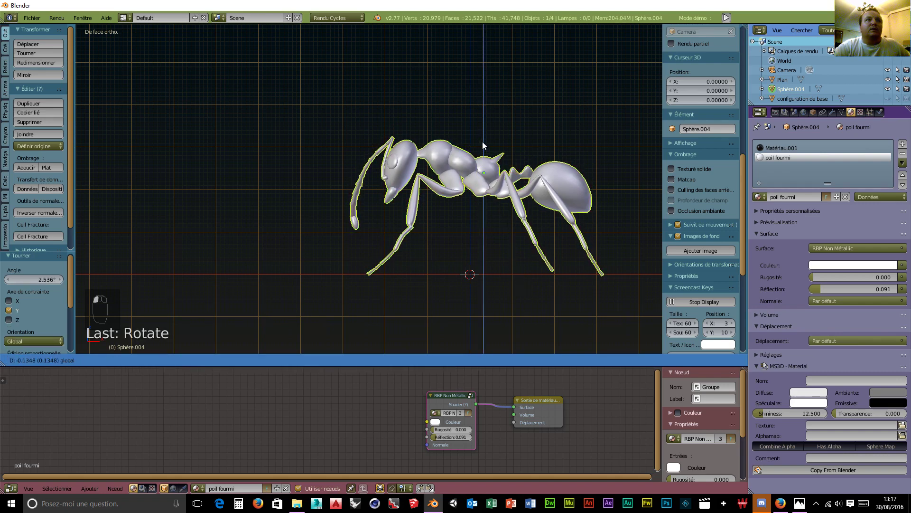
pyautogui.click(483, 141)
# Add a particle system to the ant and set its type to Cheveux (hair)
pyautogui.moveTo(482, 141); pyautogui.dragTo(432, 261, button='middle')
pyautogui.click(870, 113)
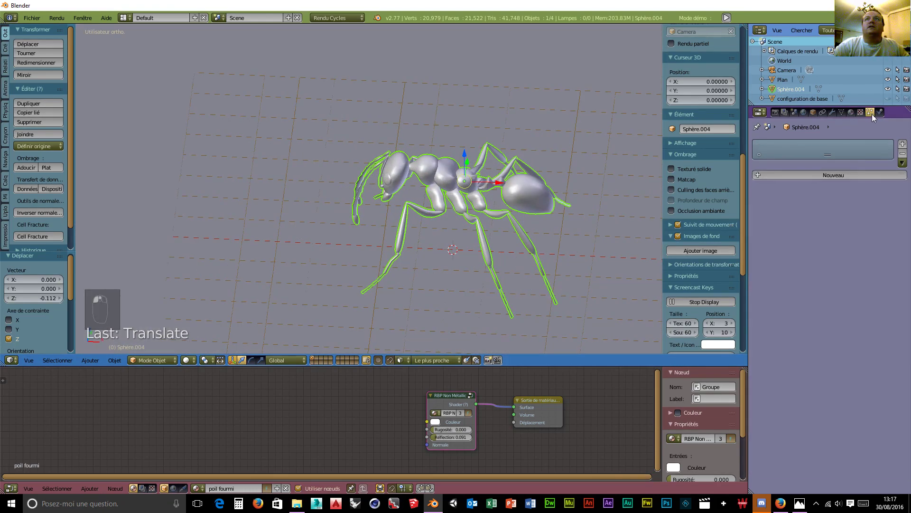
pyautogui.click(765, 173)
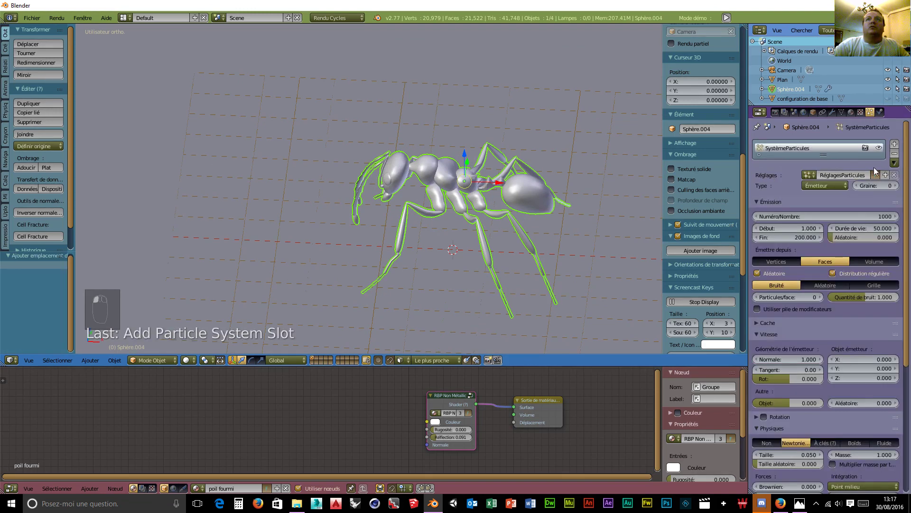
pyautogui.click(839, 175)
pyautogui.click(820, 210)
pyautogui.click(811, 175)
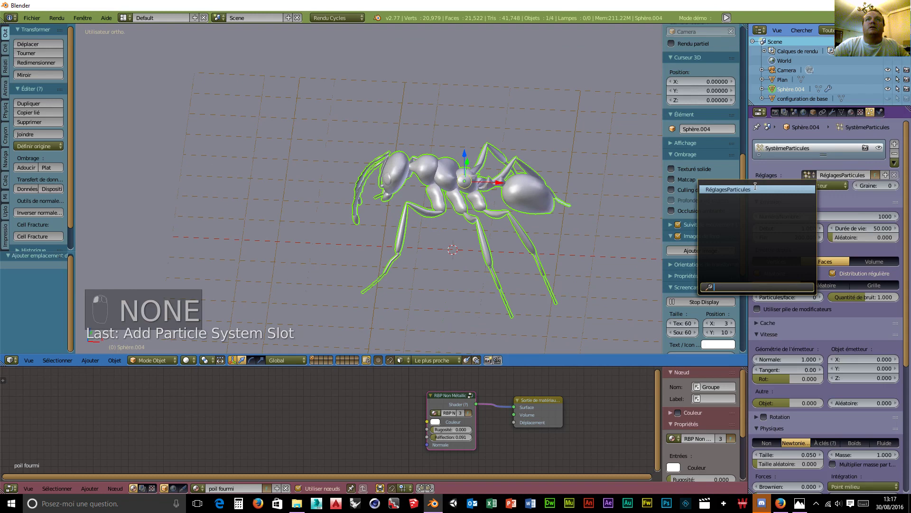
pyautogui.click(842, 187)
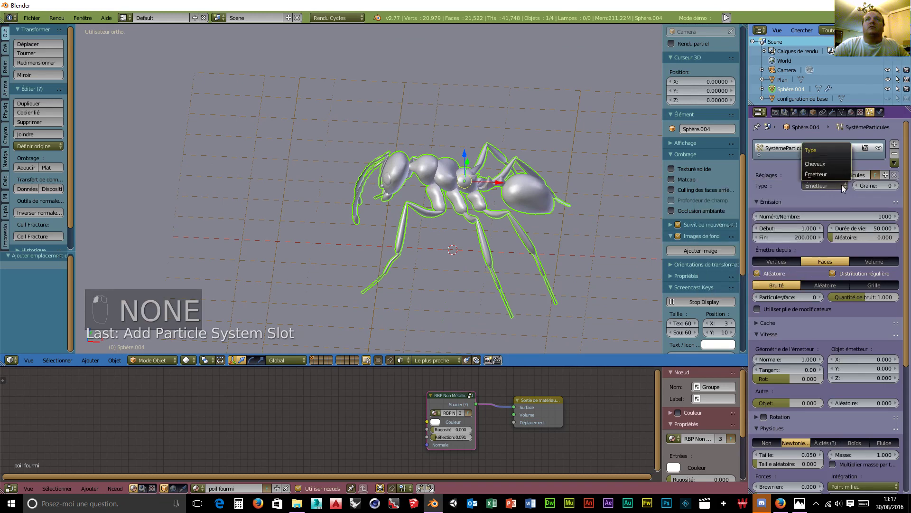
pyautogui.click(825, 166)
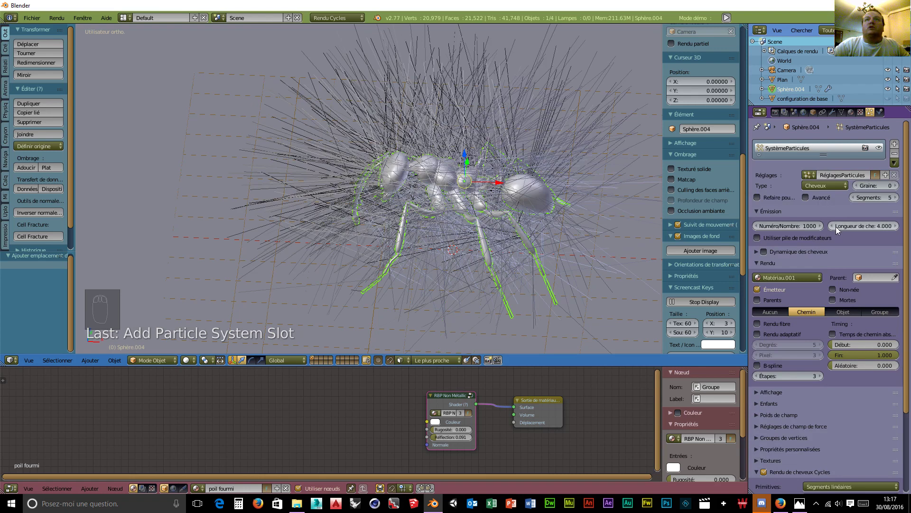
# Set the hair length to 0.100 and check the short hairs on the ant's body up close
pyautogui.hotkey('shift', '1')
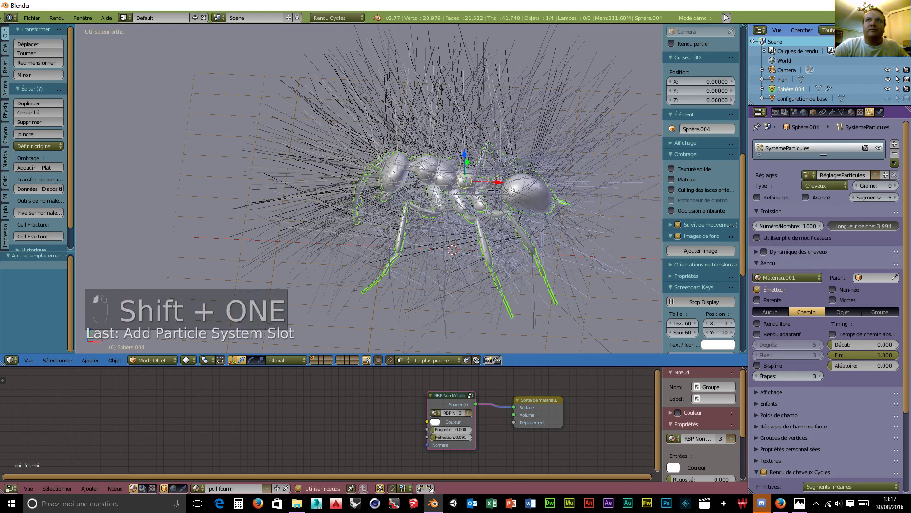
pyautogui.moveTo(863, 226); pyautogui.dragTo(822, 226)
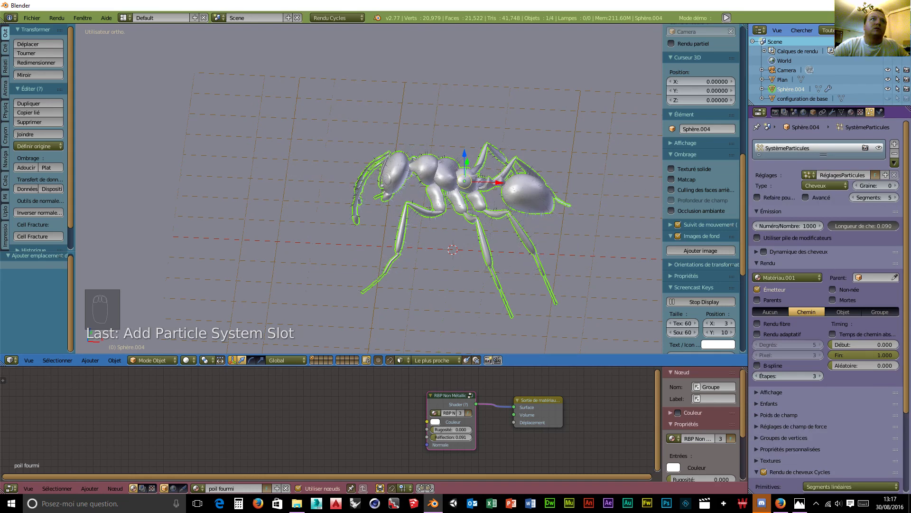
pyautogui.moveTo(822, 226); pyautogui.dragTo(559, 237)
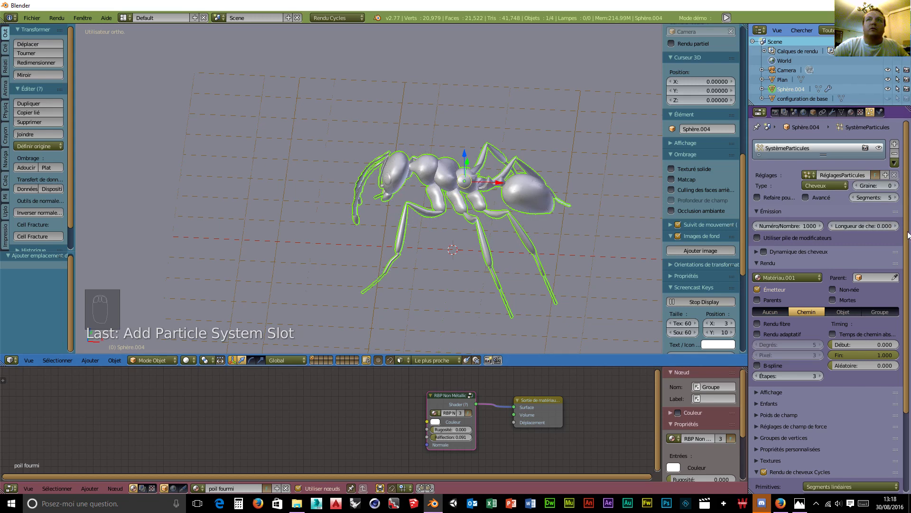
pyautogui.click(895, 226)
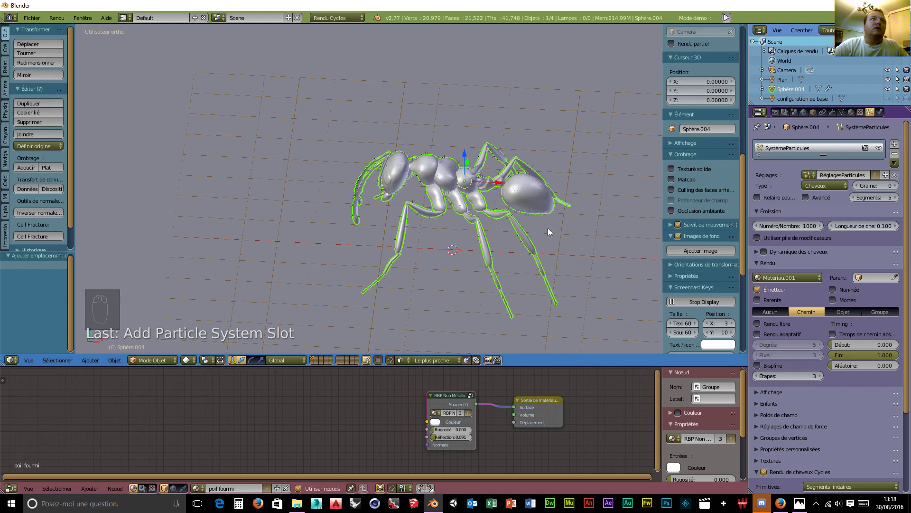
pyautogui.scroll(8, 514, 227)
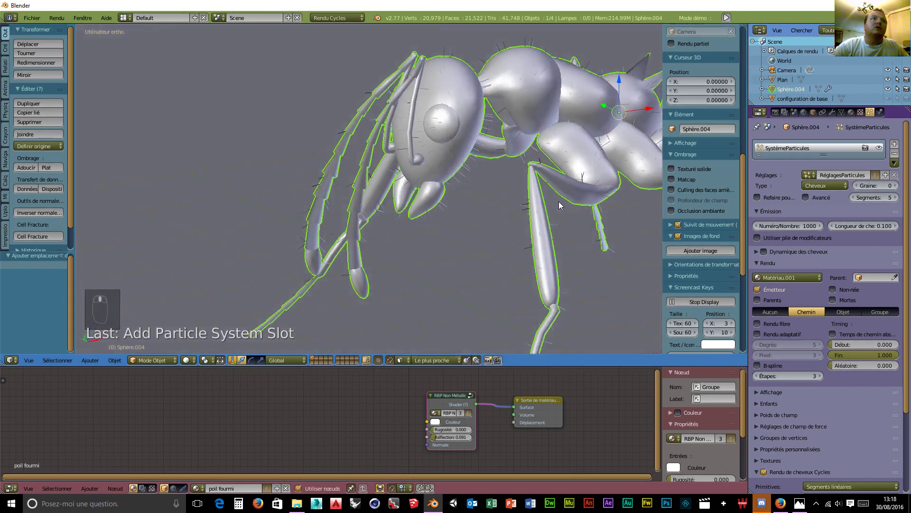
pyautogui.moveTo(560, 205); pyautogui.dragTo(627, 209, button='middle')
# Enable the advanced (Avancé) hair settings of the ant's particle system
pyautogui.scroll(-4, 810, 426)
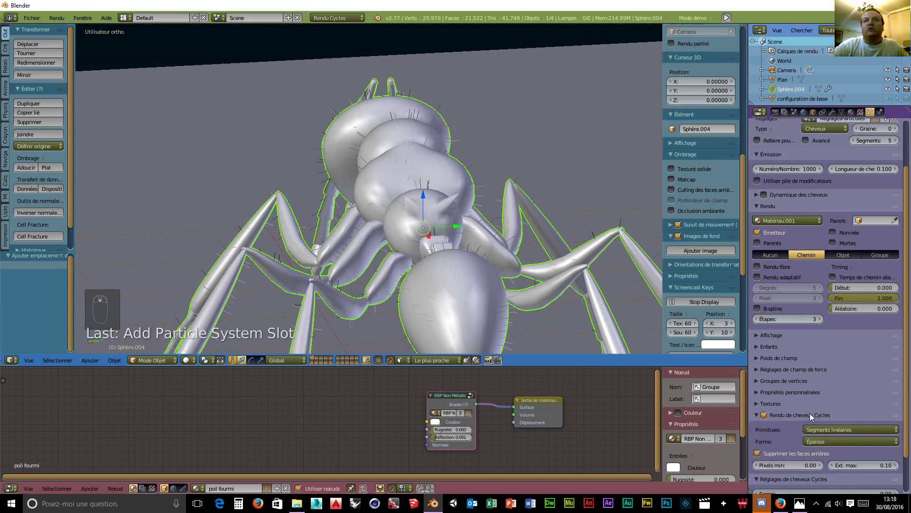
pyautogui.scroll(4, 808, 394)
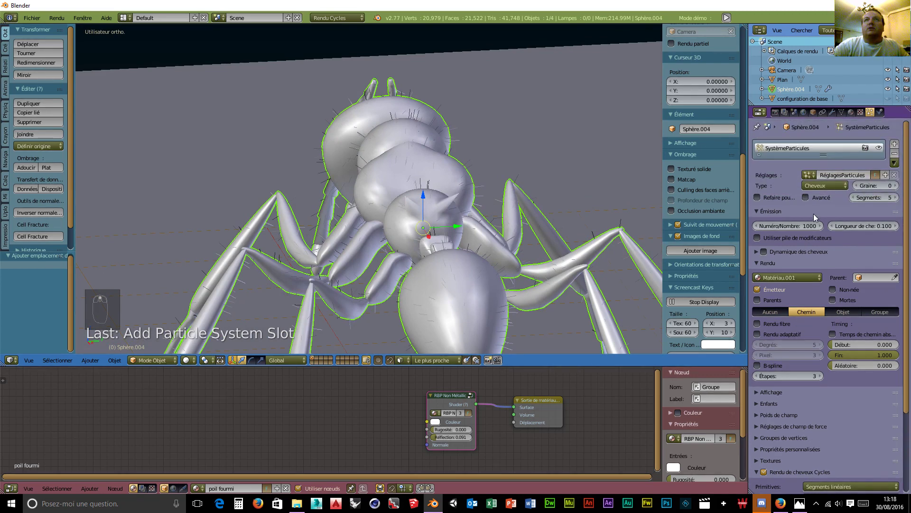
pyautogui.click(806, 197)
pyautogui.scroll(-8, 824, 309)
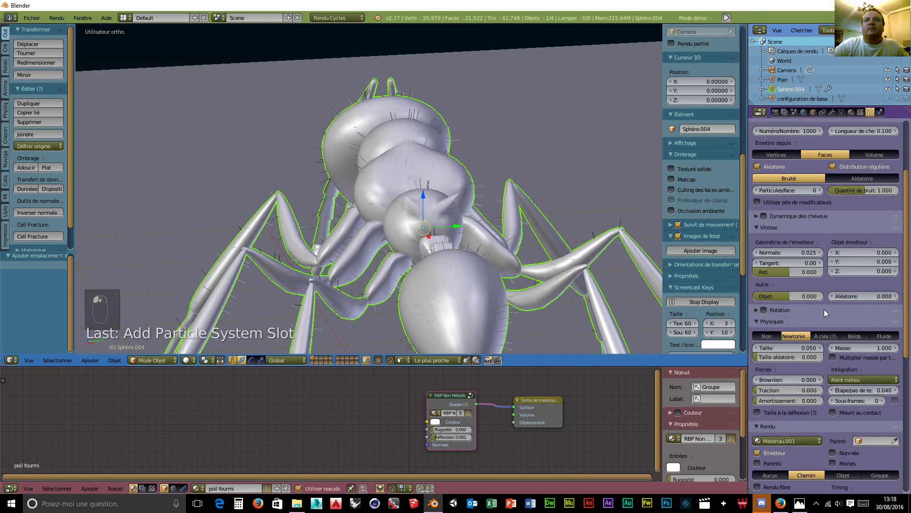
# Set the Brownian force (Brownien) of the ant's hair to 0.017 and the damping (Amortissement) to 0.020
pyautogui.click(818, 323)
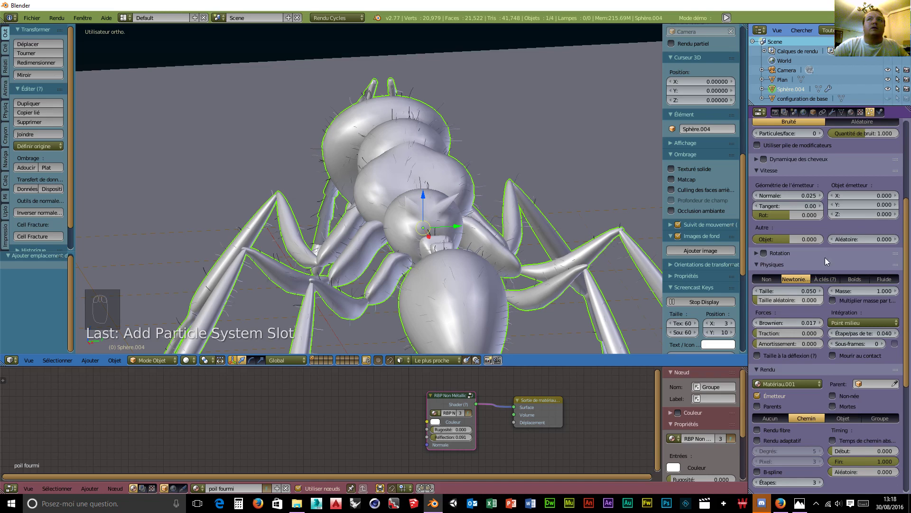
pyautogui.scroll(3, 837, 189)
pyautogui.scroll(-1, 805, 348)
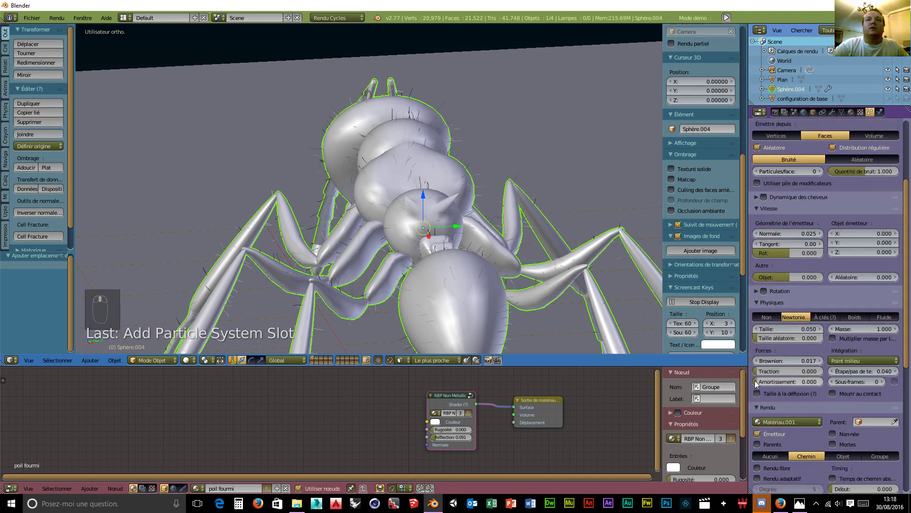
pyautogui.click(818, 383)
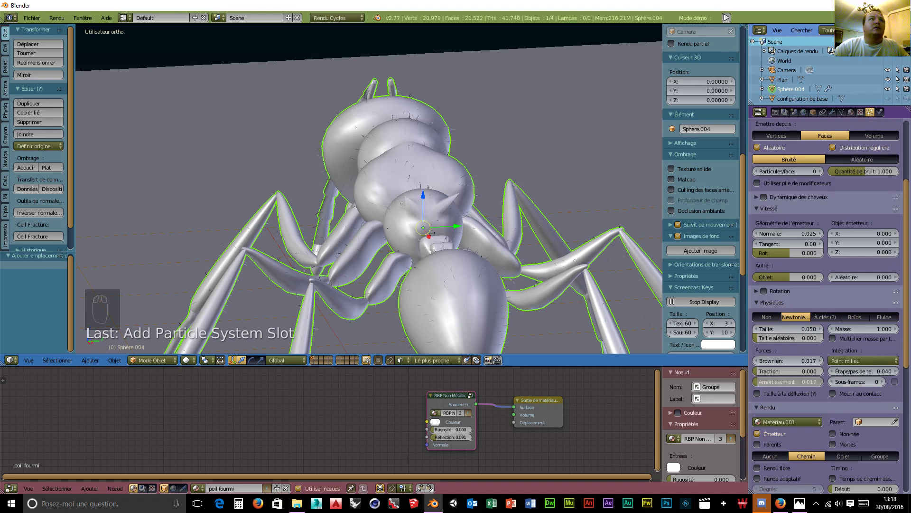
pyautogui.moveTo(555, 249); pyautogui.dragTo(208, 219, button='middle')
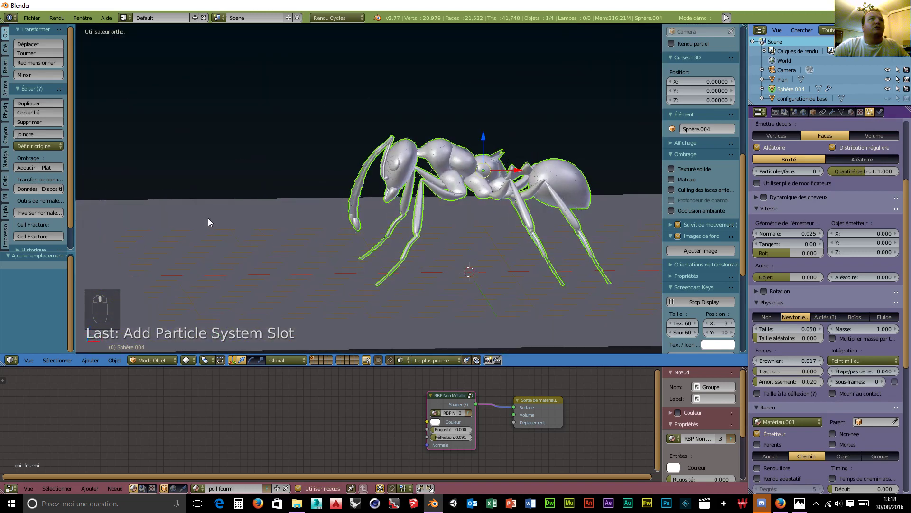
# Assign the poil fourmi material to the ant's particle hairs in the render settings
pyautogui.click(783, 422)
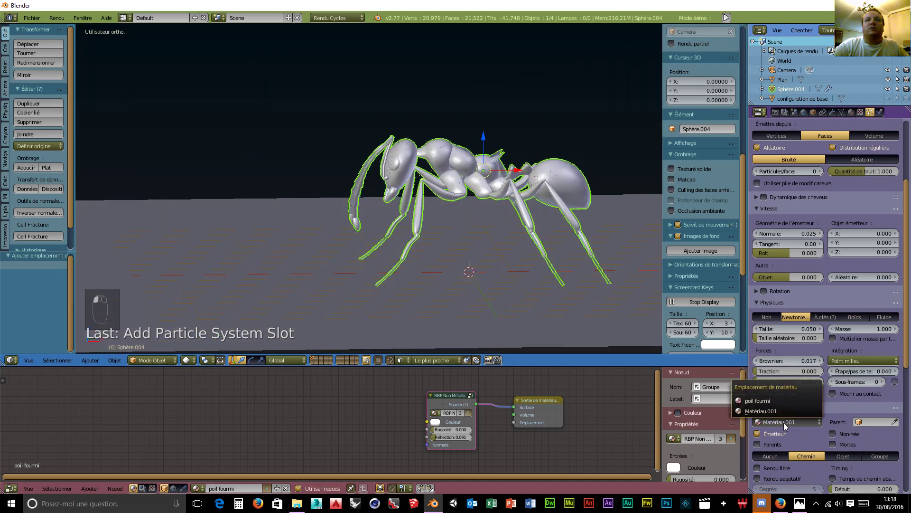
pyautogui.click(762, 401)
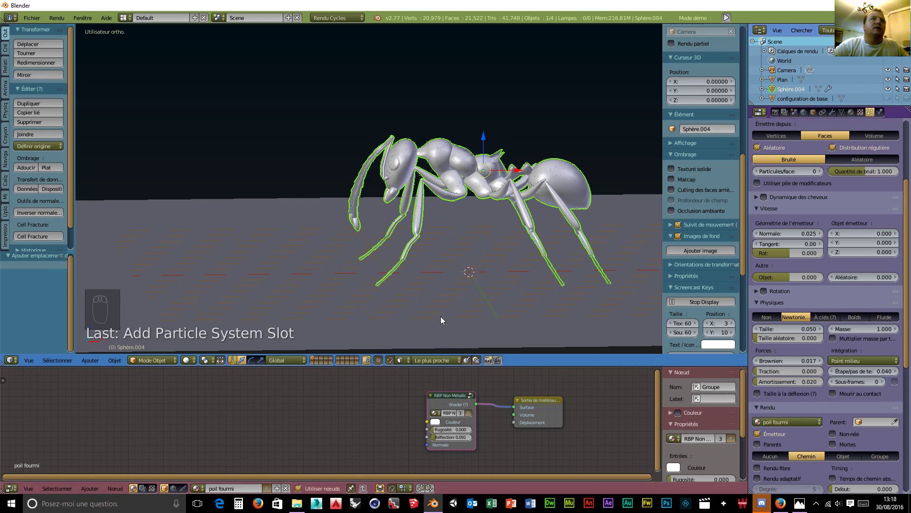
pyautogui.scroll(3, 506, 274)
pyautogui.scroll(-3, 502, 275)
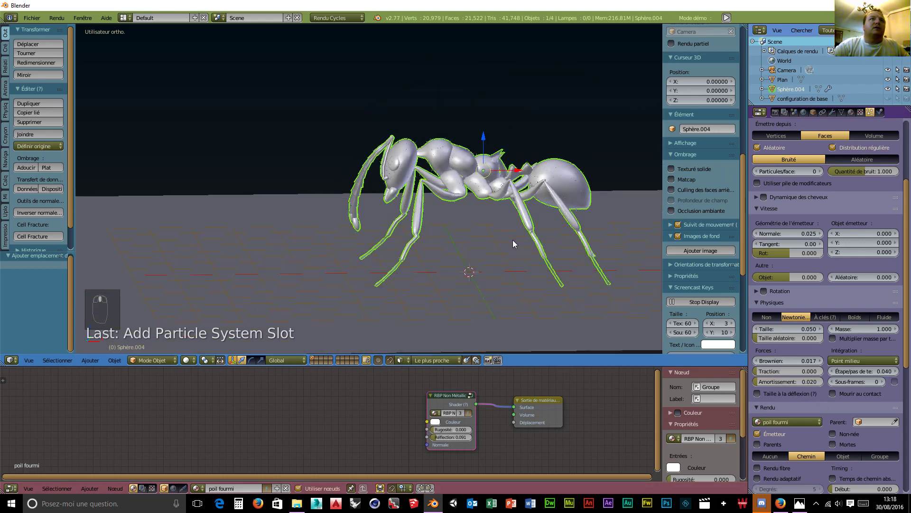
pyautogui.moveTo(514, 241); pyautogui.dragTo(500, 259, button='middle')
pyautogui.scroll(-5, 500, 258)
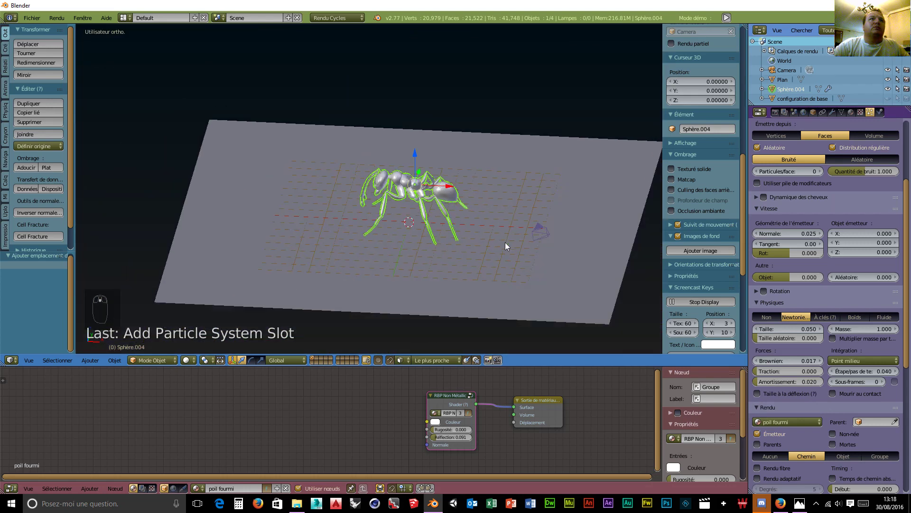
# Convert the ant's particle system modifier into a hair mesh and join that mesh to the ant
pyautogui.click(833, 112)
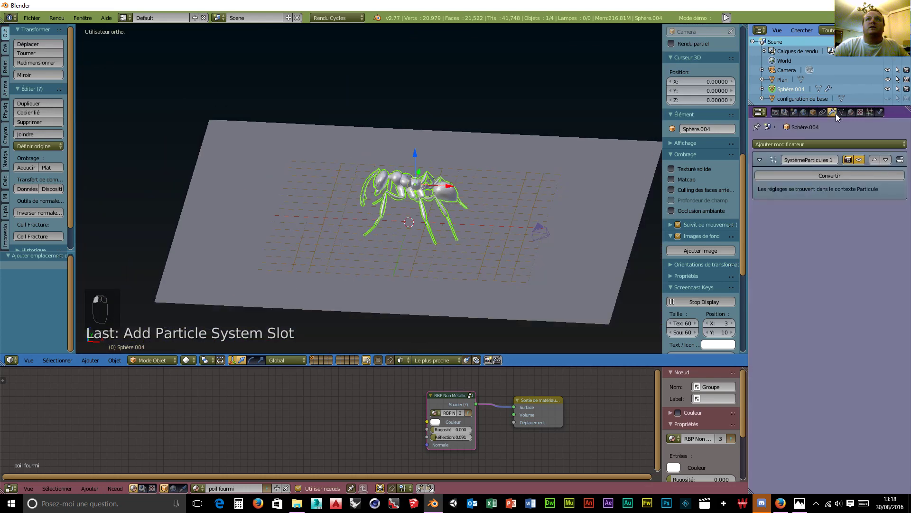
pyautogui.click(799, 174)
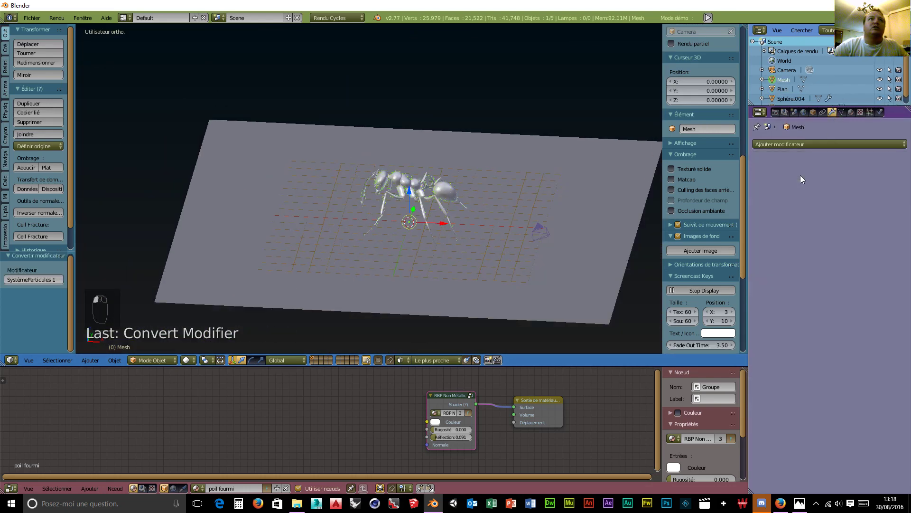
pyautogui.moveTo(425, 245); pyautogui.dragTo(473, 241, button='middle')
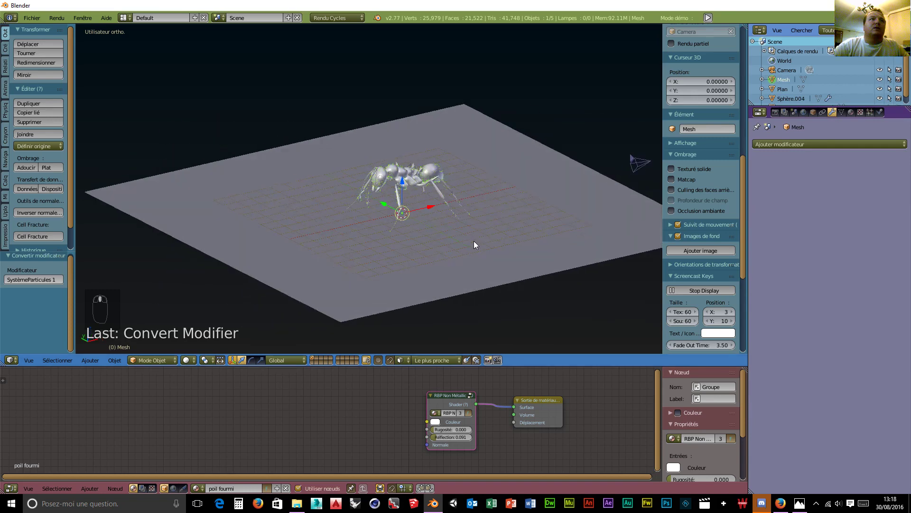
pyautogui.scroll(5, 457, 238)
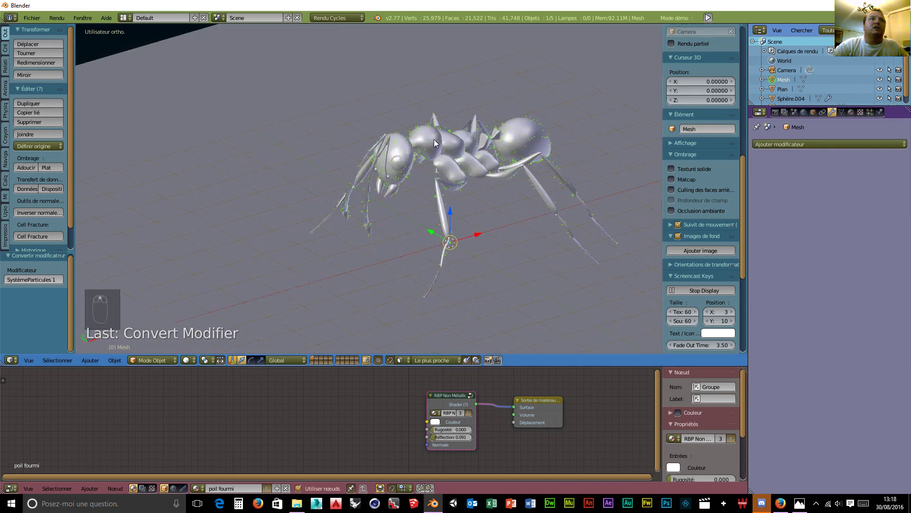
pyautogui.keyDown('shift'); pyautogui.rightClick(435, 142); pyautogui.keyUp('shift')
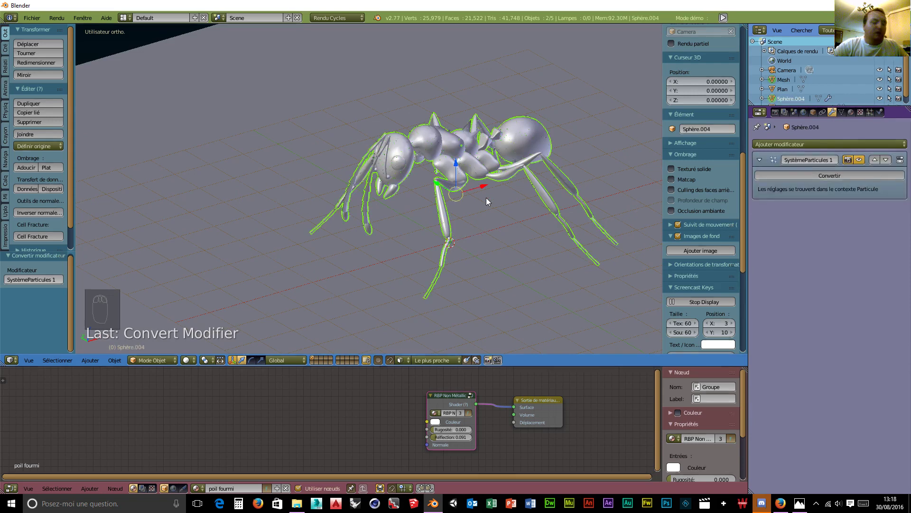
pyautogui.hotkey('ctrl', 'j')
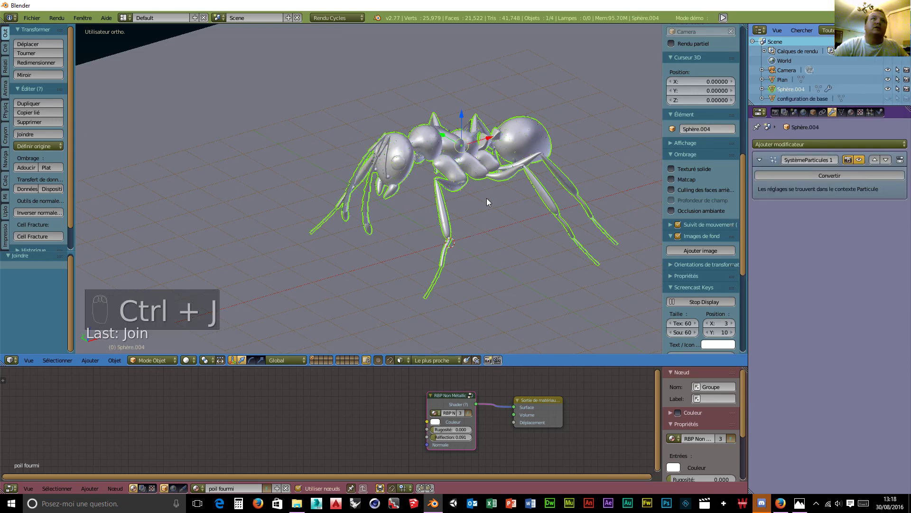
# Remove the particle system from the ant and check the joined hair mesh from several angles
pyautogui.click(871, 112)
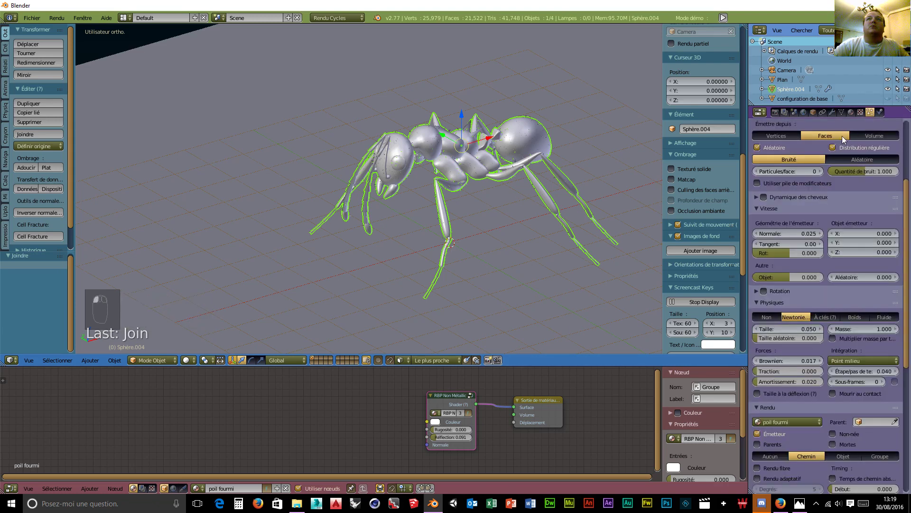
pyautogui.scroll(6, 853, 206)
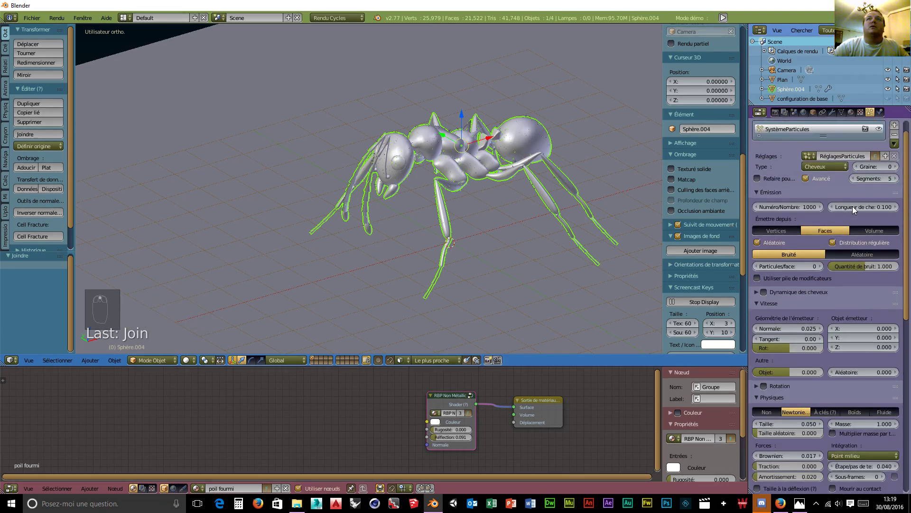
pyautogui.click(896, 153)
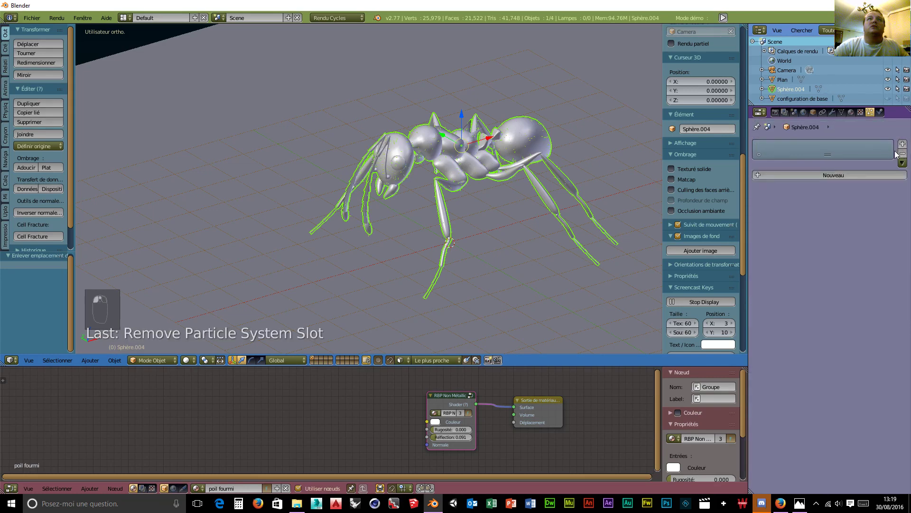
pyautogui.scroll(5, 432, 213)
pyautogui.moveTo(434, 206)
pyautogui.mouseDown(button='middle')
pyautogui.moveTo(528, 179)
pyautogui.moveTo(479, 147)
pyautogui.moveTo(351, 227)
pyautogui.moveTo(428, 241)
pyautogui.moveTo(462, 229)
pyautogui.moveTo(446, 219)
pyautogui.mouseUp(button='middle')
pyautogui.scroll(4, 445, 232)
pyautogui.scroll(-5, 536, 180)
pyautogui.moveTo(535, 181); pyautogui.dragTo(312, 214, button='middle')
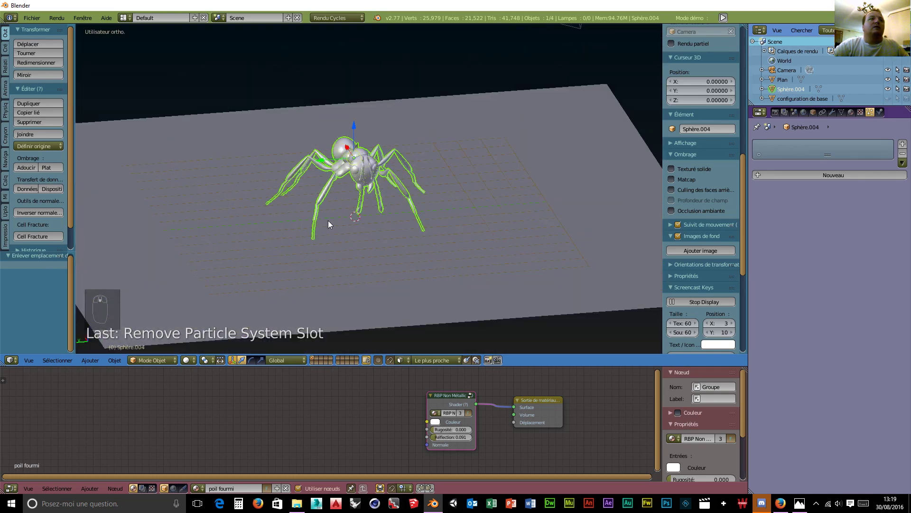
# Give the ground plane a new material and delete its default diffuse shader node
pyautogui.rightClick(389, 292)
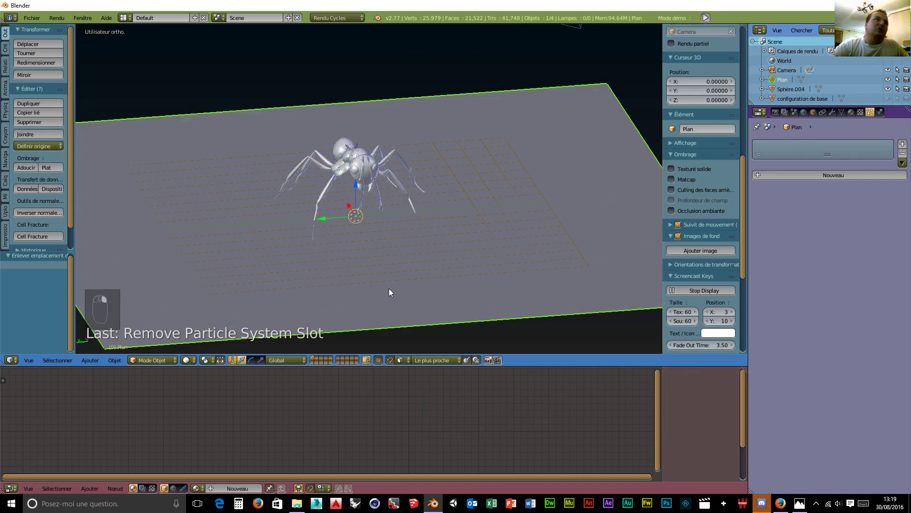
pyautogui.moveTo(389, 289); pyautogui.dragTo(384, 282, button='middle')
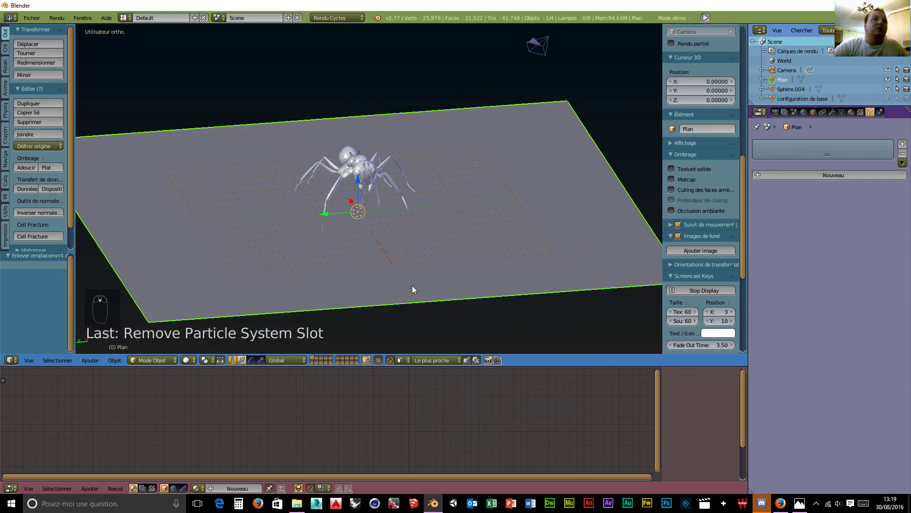
pyautogui.moveTo(509, 236); pyautogui.dragTo(406, 247, button='middle')
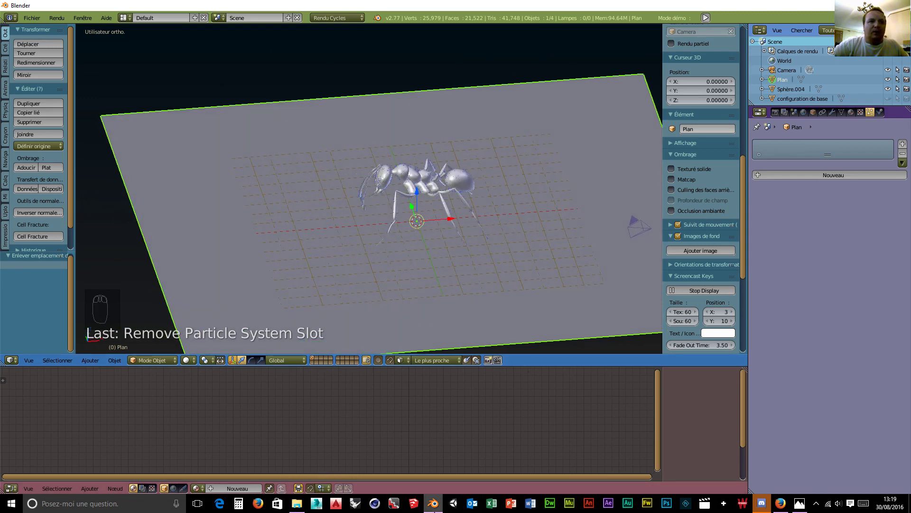
pyautogui.click(233, 488)
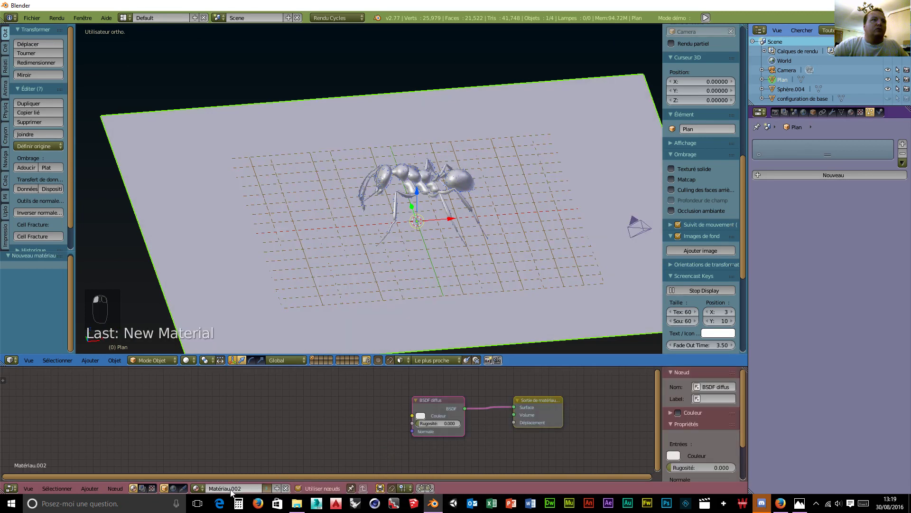
pyautogui.rightClick(438, 401)
pyautogui.press('Delete')
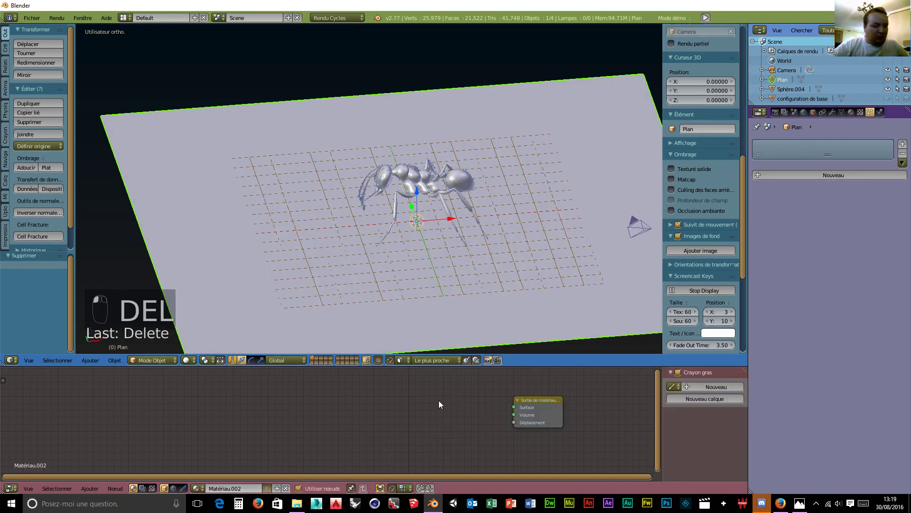
# Add the RBP Non Métallic group node to the plane's material and connect its shader to the output's Surface
pyautogui.hotkey('shift', 'a')
pyautogui.moveTo(440, 401)
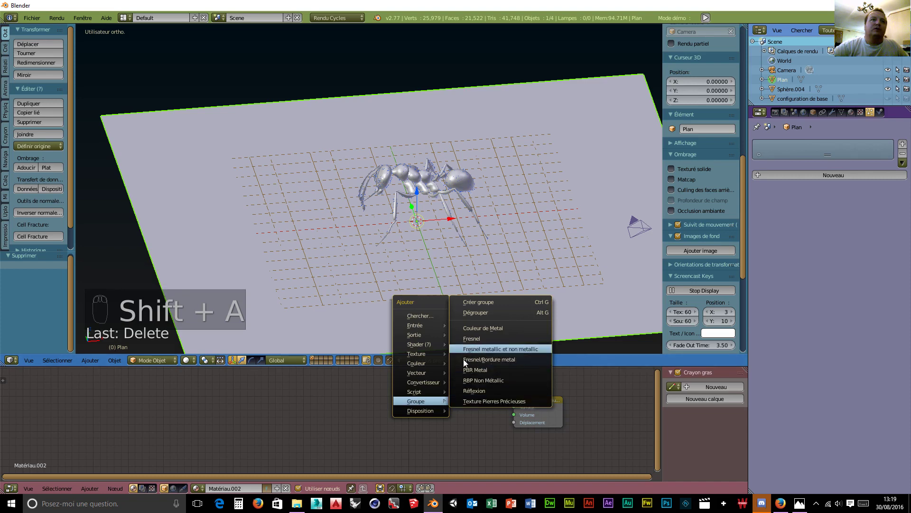
pyautogui.click(494, 380)
pyautogui.click(411, 381)
pyautogui.moveTo(463, 392); pyautogui.dragTo(513, 408)
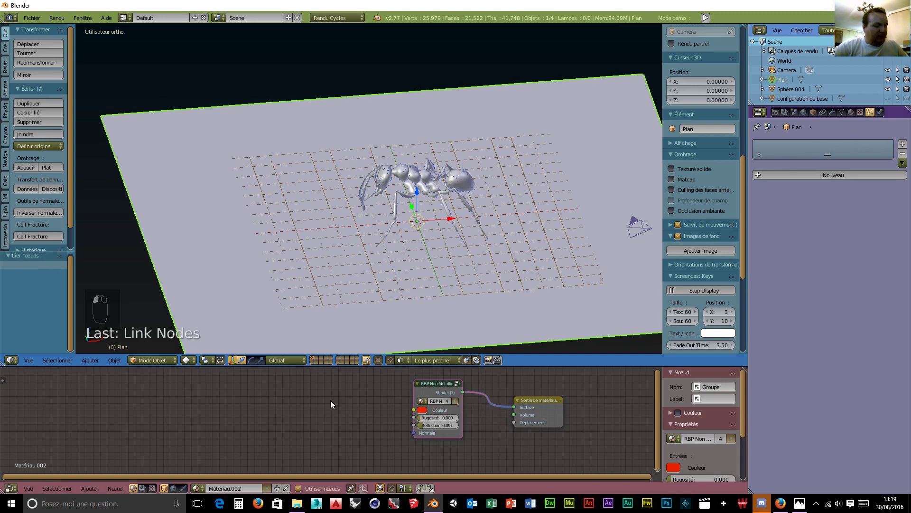
# Add an image texture node and connect its colour output to the RBP Non Métallic group's Couleur input
pyautogui.hotkey('shift', 'a')
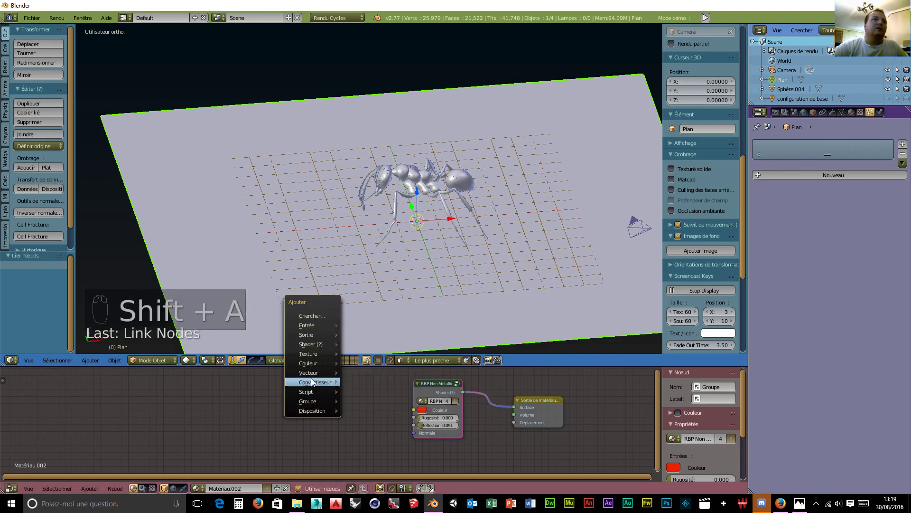
pyautogui.moveTo(308, 354)
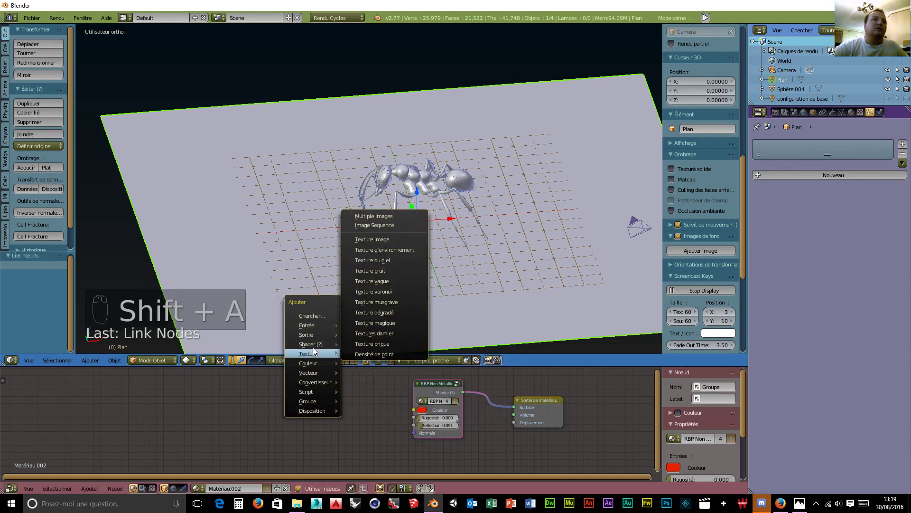
pyautogui.click(374, 245)
pyautogui.click(266, 383)
pyautogui.moveTo(286, 378); pyautogui.dragTo(413, 409)
pyautogui.scroll(-1, 367, 431)
pyautogui.moveTo(366, 431); pyautogui.dragTo(434, 454, button='middle')
# Load gravier_beige.jpg from the D:\texture 3d\sol folder into the plane's image texture node
pyautogui.click(341, 407)
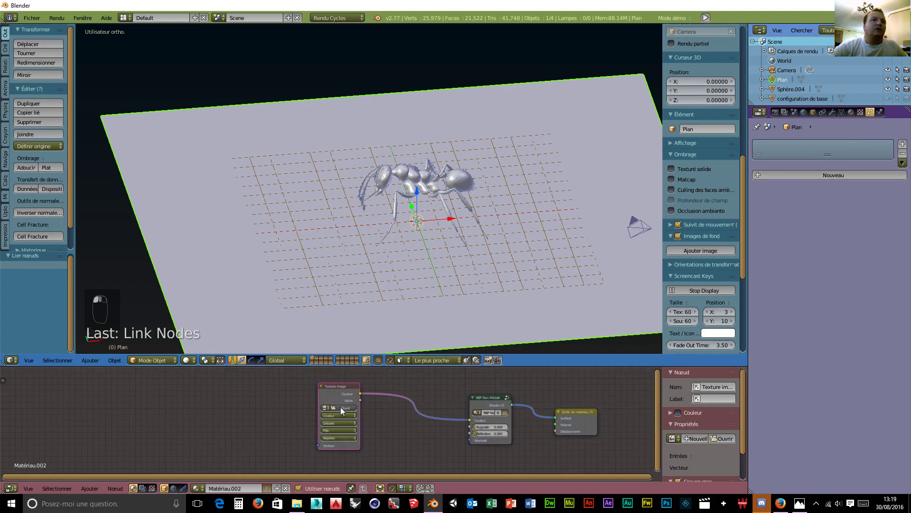
pyautogui.click(23, 69)
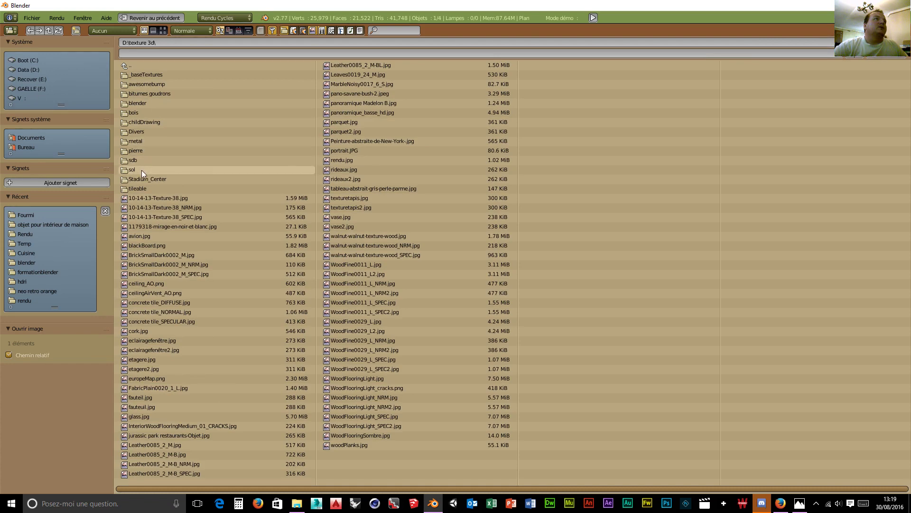
pyautogui.click(141, 170)
pyautogui.click(164, 31)
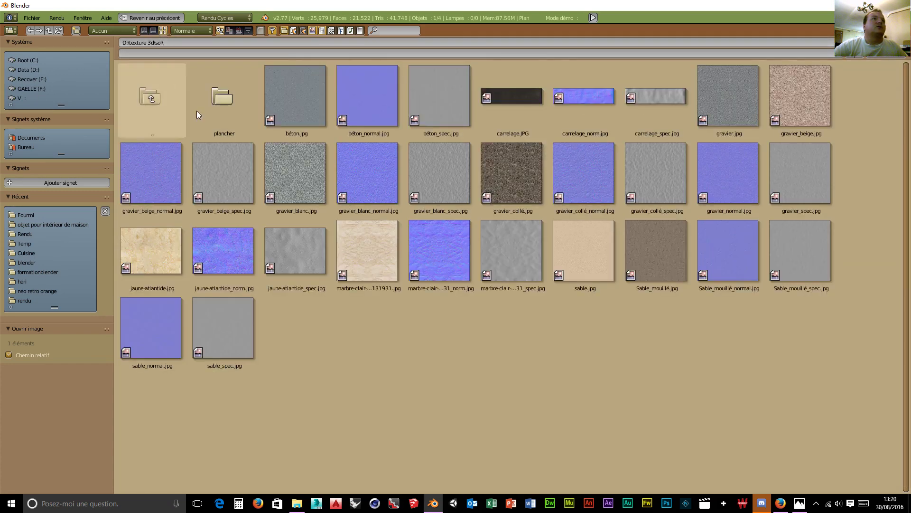
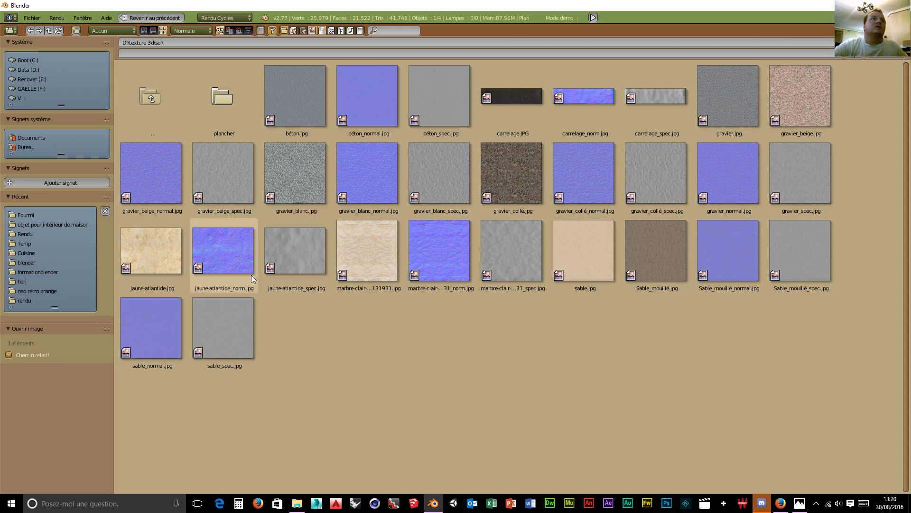
pyautogui.click(807, 104)
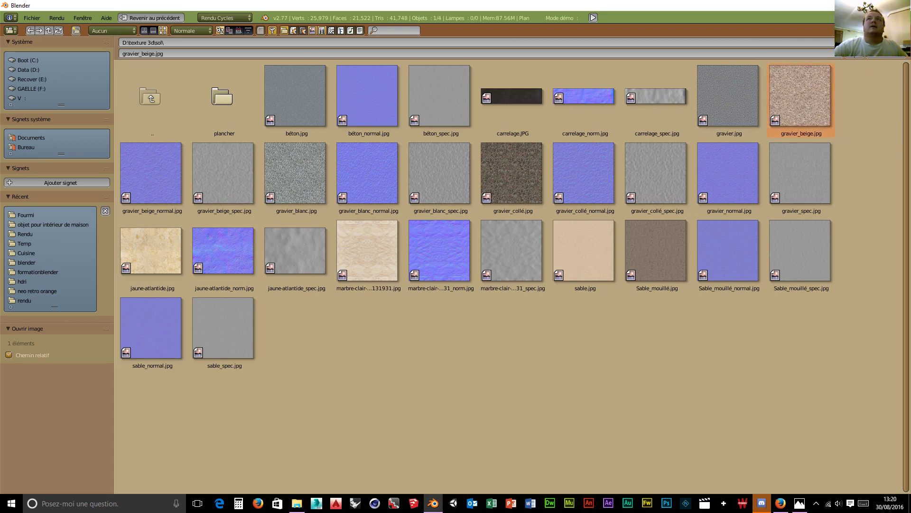
pyautogui.press('Return')
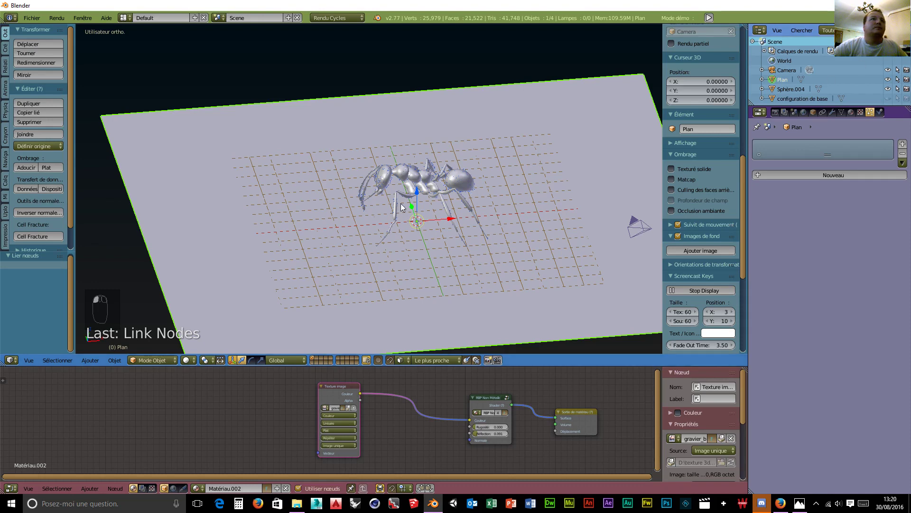
# Switch the ground plane to edit mode and UV-unwrap it with the standard Déplier method
pyautogui.scroll(-1, 333, 252)
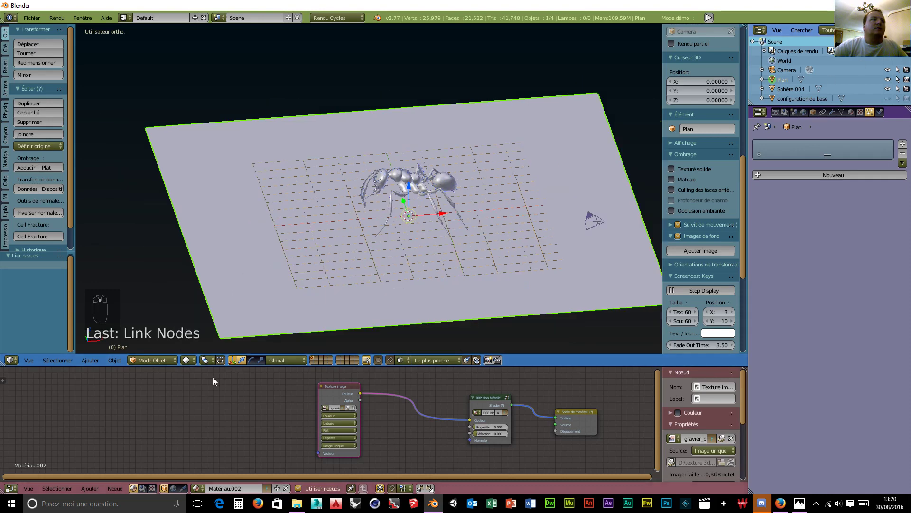
pyautogui.click(159, 360)
pyautogui.click(152, 338)
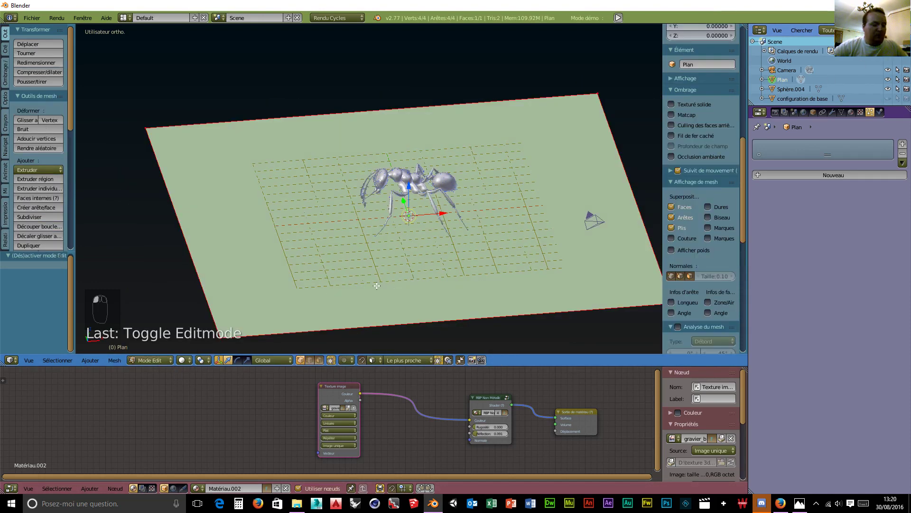
pyautogui.press('u')
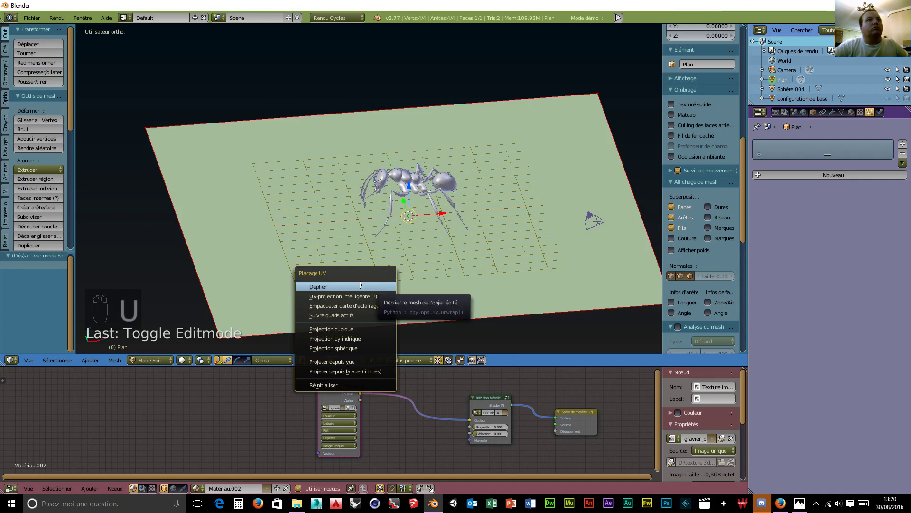
pyautogui.click(361, 285)
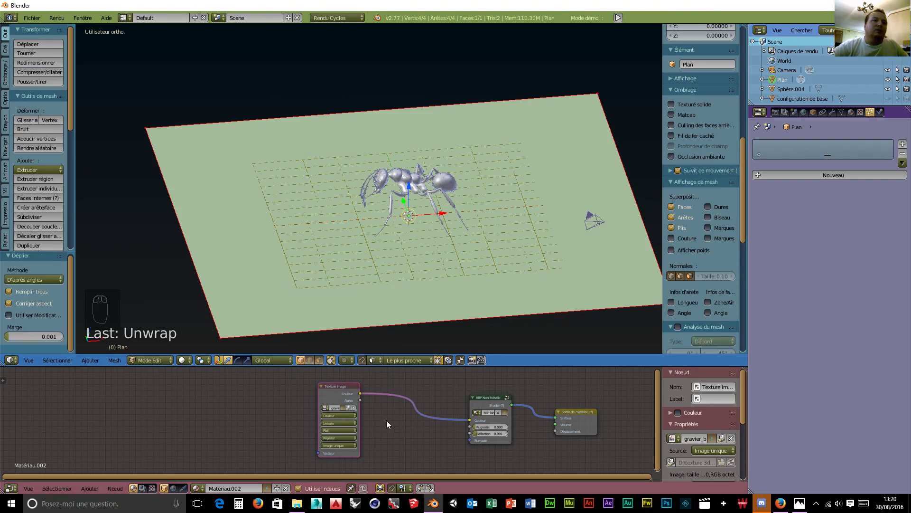
# Add a second image texture node beneath the gravel image texture in the plane's material
pyautogui.scroll(-3, 394, 409)
pyautogui.moveTo(412, 426); pyautogui.dragTo(402, 411, button='middle')
pyautogui.hotkey('shift', 'a')
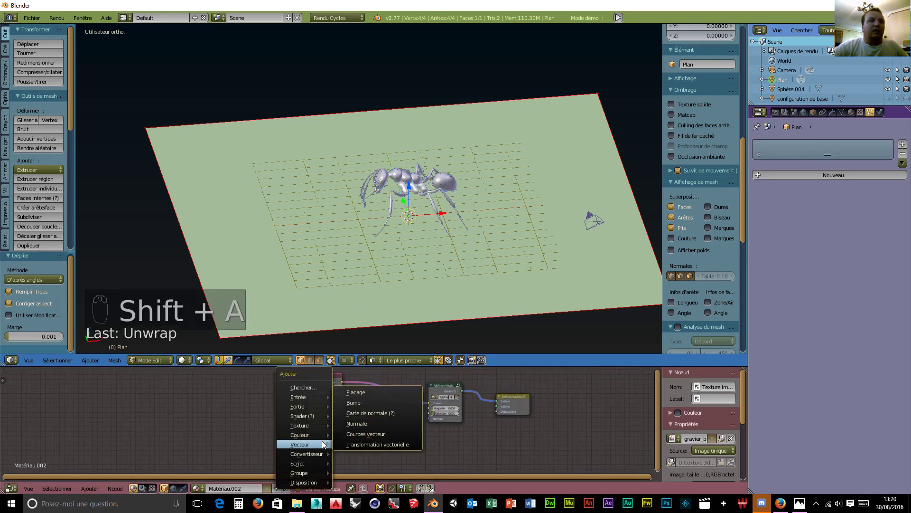
pyautogui.moveTo(306, 423)
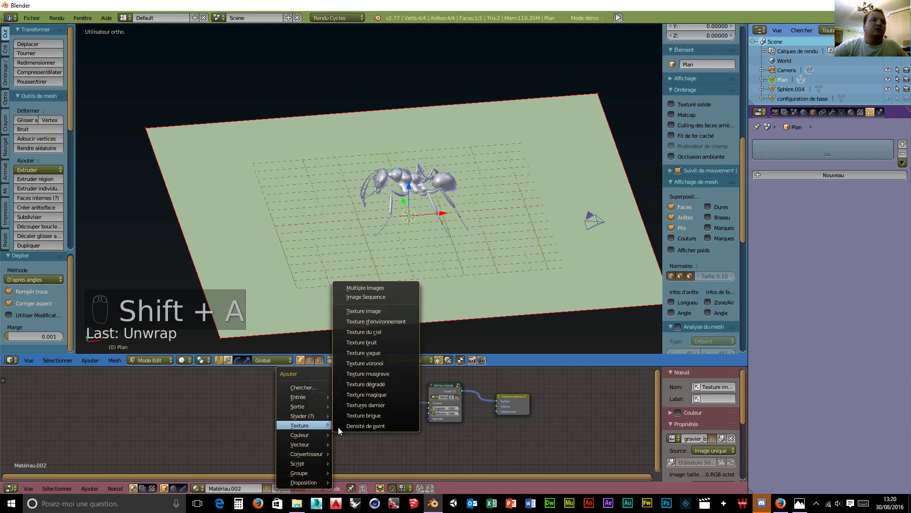
pyautogui.click(386, 311)
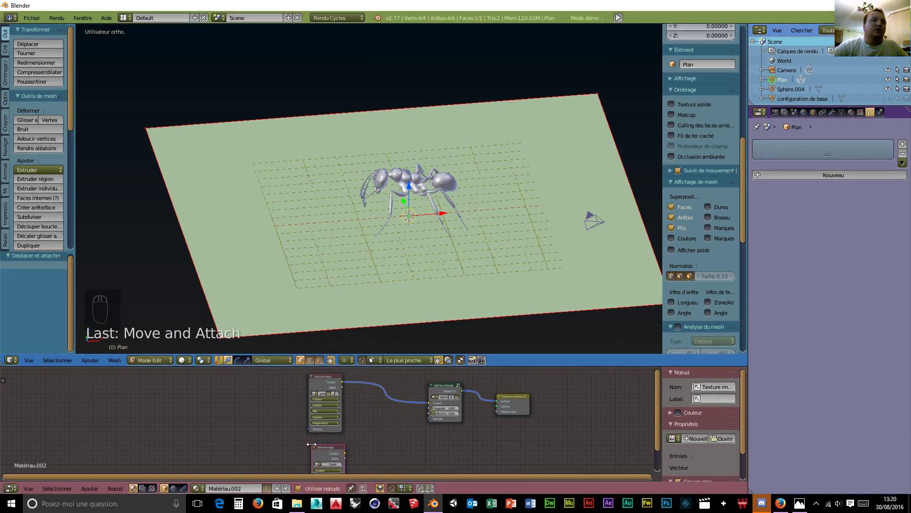
pyautogui.scroll(-2, 390, 431)
pyautogui.moveTo(407, 424); pyautogui.dragTo(378, 409, button='middle')
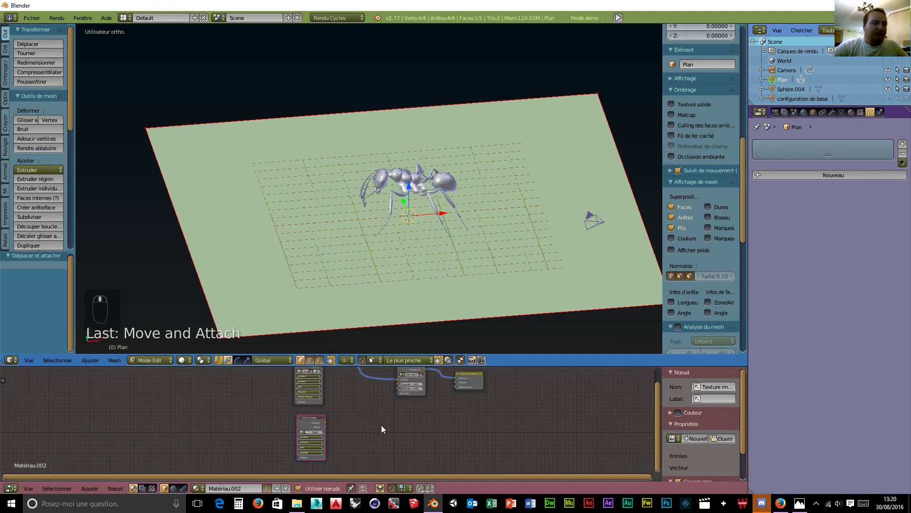
# Add a Carte de normale node beside the second image texture and connect its output to the RBP group's Normale input
pyautogui.hotkey('shift', 'a')
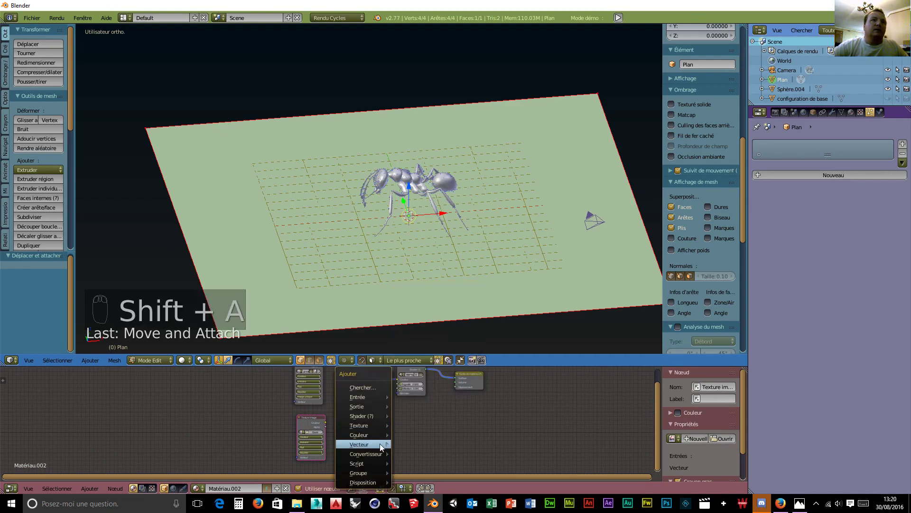
pyautogui.moveTo(380, 446)
pyautogui.click(431, 413)
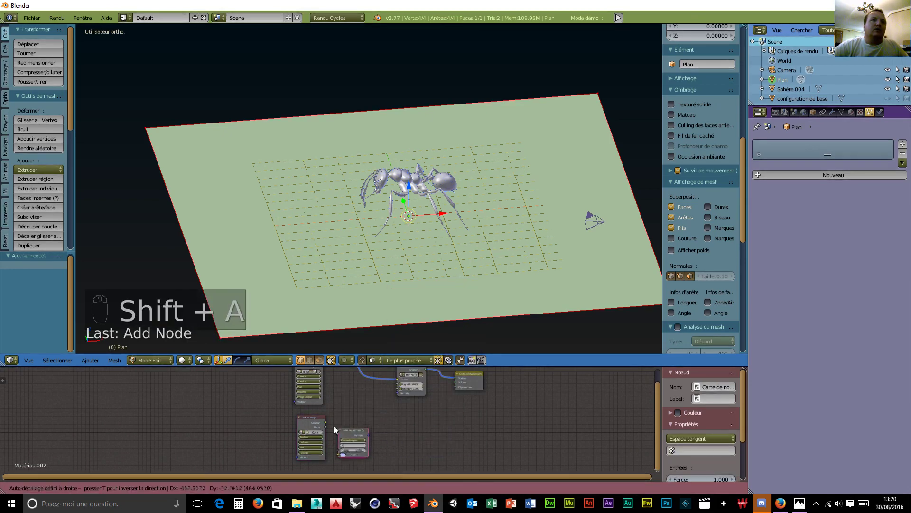
pyautogui.click(350, 416)
pyautogui.moveTo(382, 418); pyautogui.dragTo(400, 393)
# Connect the second image texture's Couleur output to the normal map's Couleur input and open the image selection for that texture
pyautogui.moveTo(326, 422); pyautogui.dragTo(335, 429)
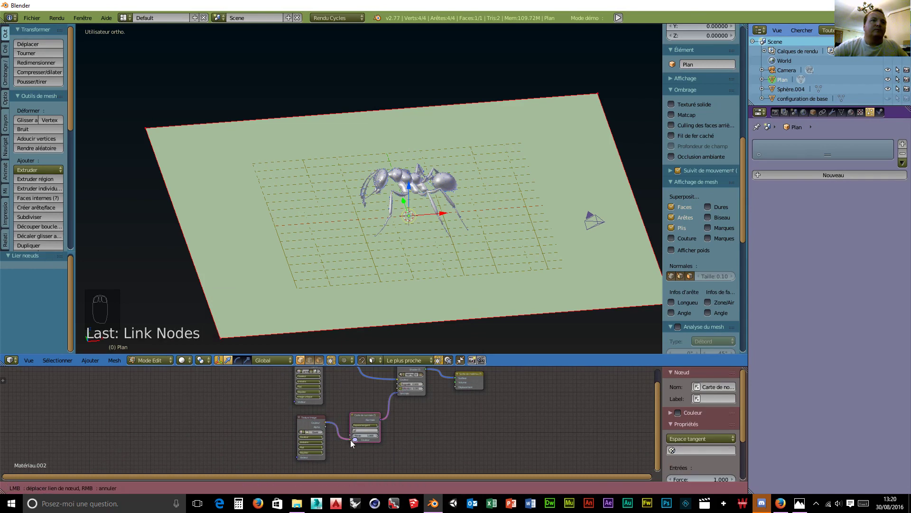
pyautogui.moveTo(350, 440); pyautogui.dragTo(350, 440)
pyautogui.click(315, 433)
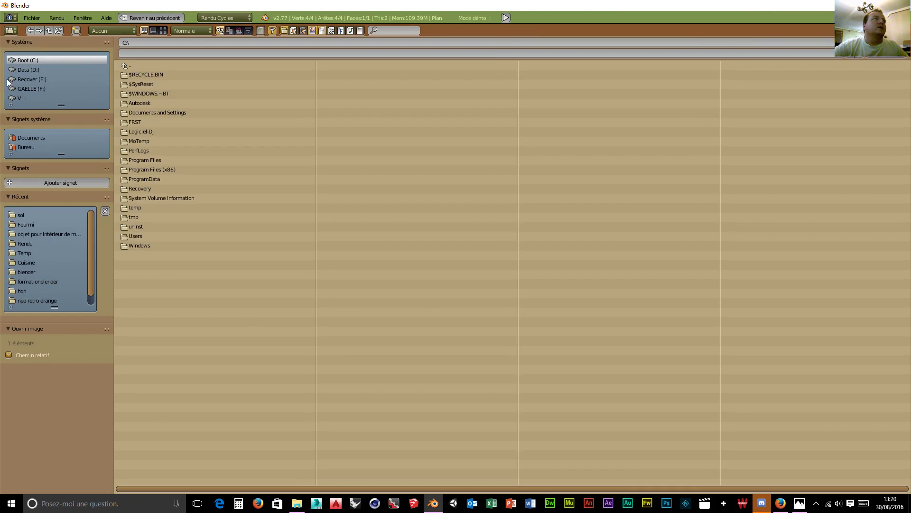
pyautogui.click(30, 71)
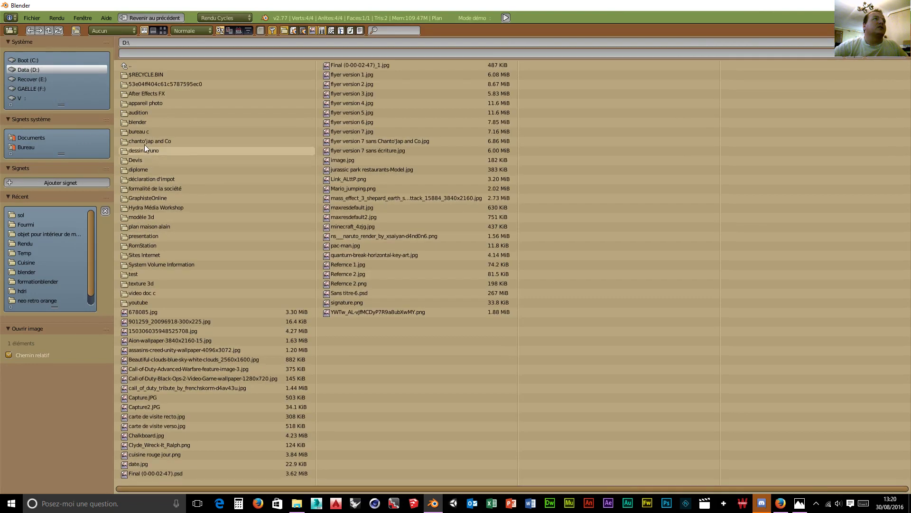
pyautogui.click(146, 121)
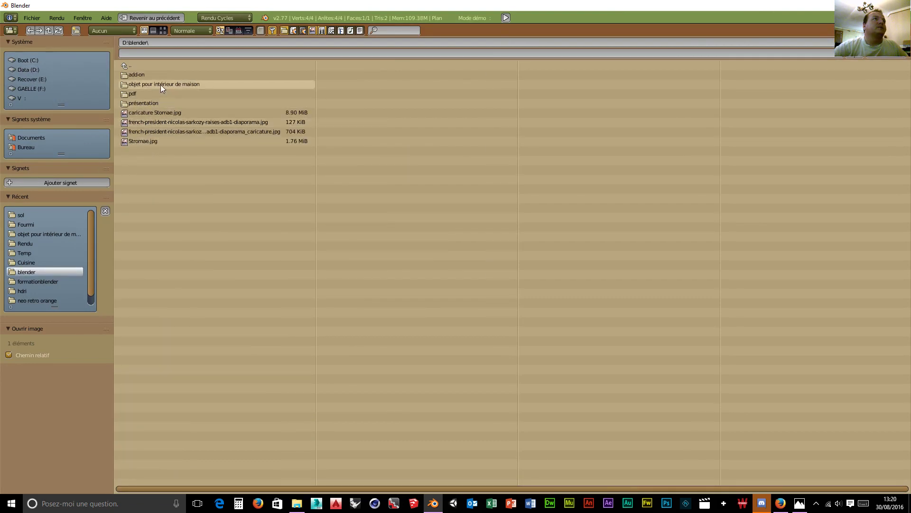
pyautogui.click(161, 85)
pyautogui.click(152, 83)
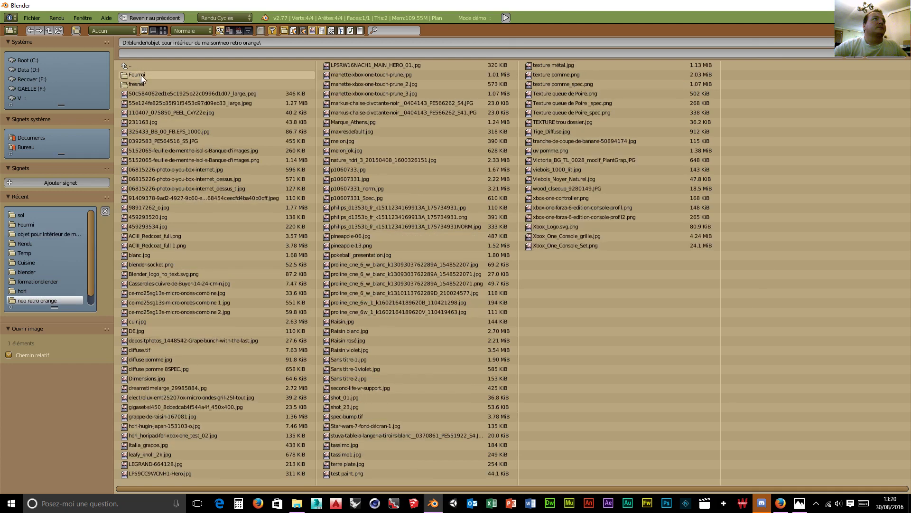
pyautogui.click(141, 76)
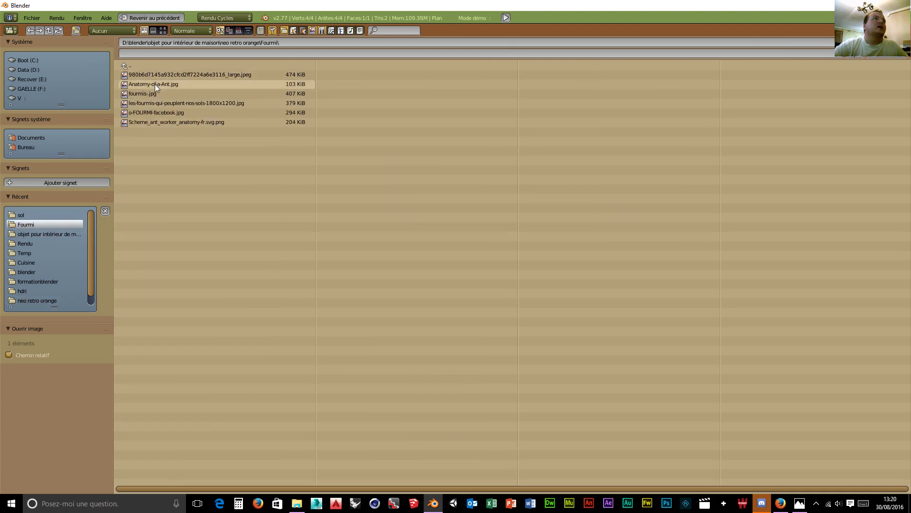
# Load gravier_beige_normal.jpg from the D:\texture 3d\sol folder into the second image texture node, using thumbnails to find it
pyautogui.click(28, 68)
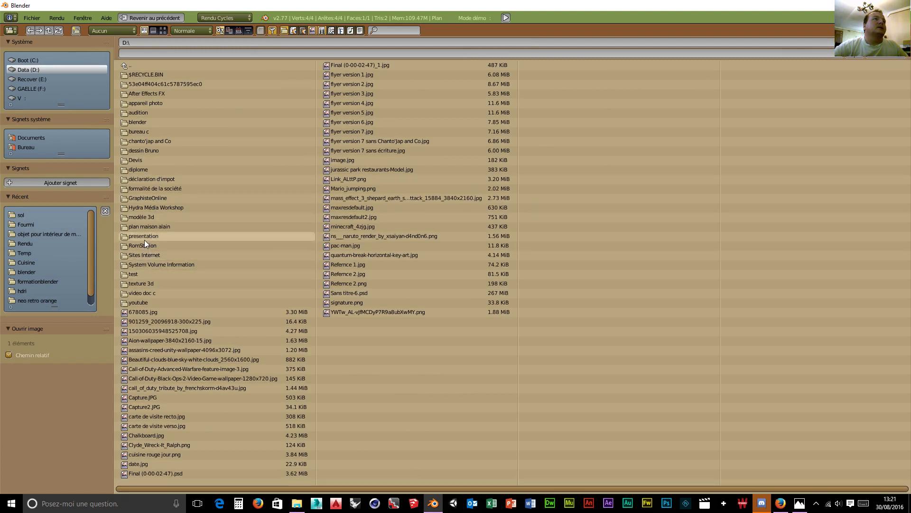
pyautogui.click(146, 284)
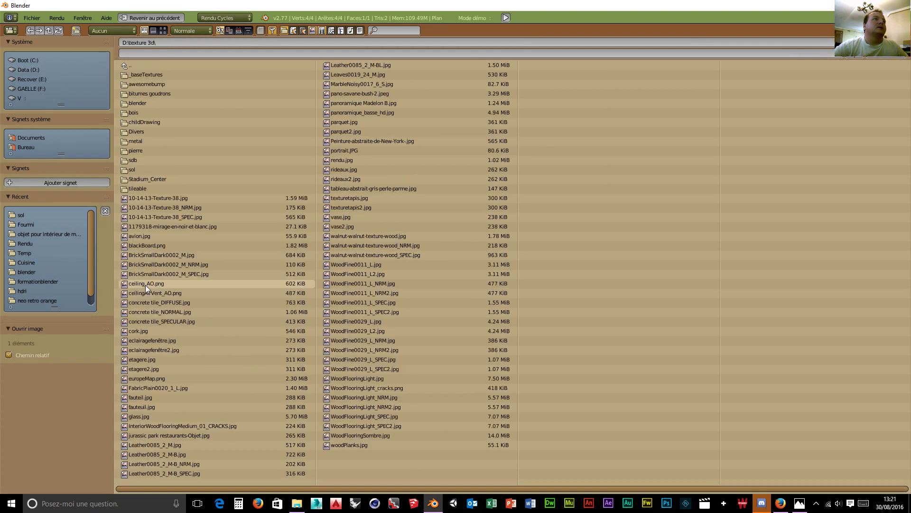
pyautogui.click(139, 170)
pyautogui.click(162, 30)
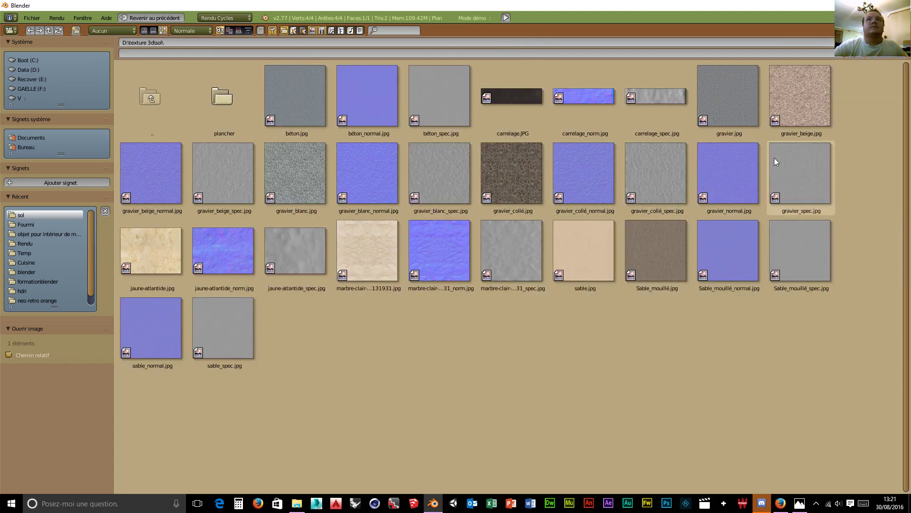
pyautogui.click(160, 180)
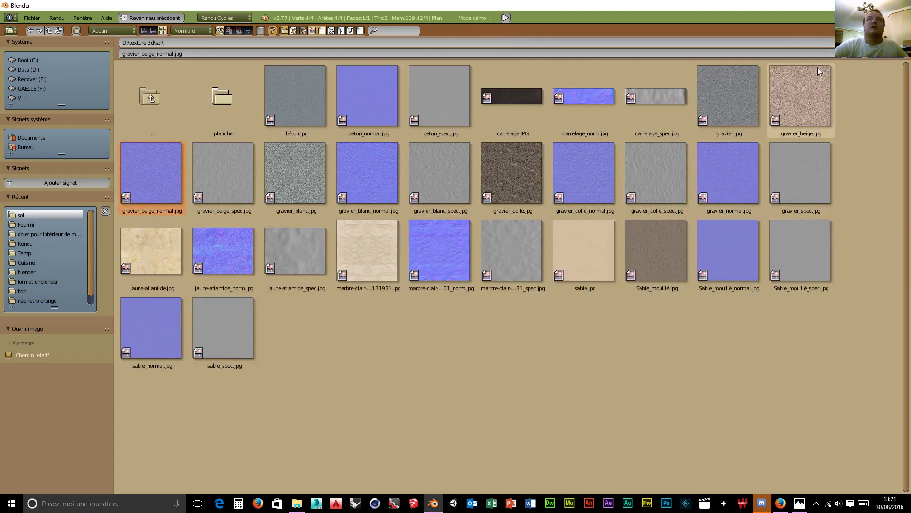
pyautogui.press('Return')
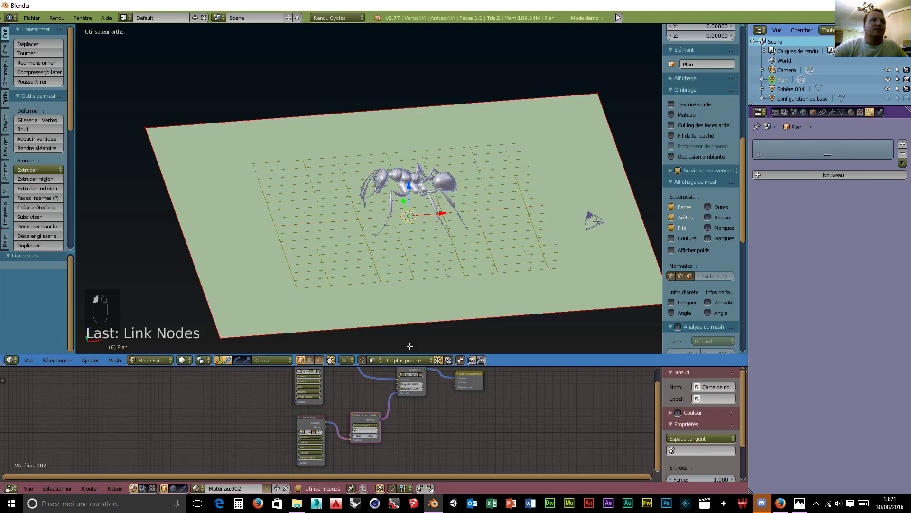
# Add a third image texture node beneath the normal texture and set its colour space to non-colour data
pyautogui.scroll(-1, 393, 443)
pyautogui.moveTo(399, 436); pyautogui.dragTo(408, 401, button='middle')
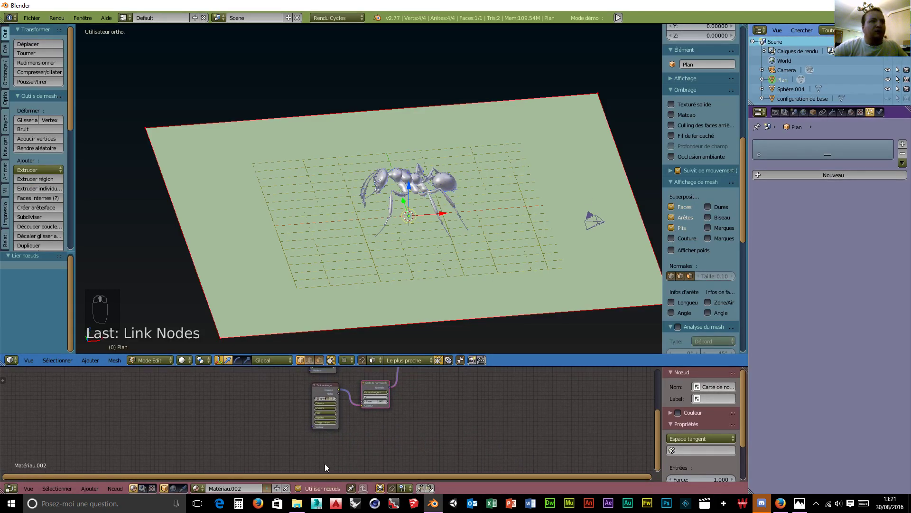
pyautogui.hotkey('shift', 'a')
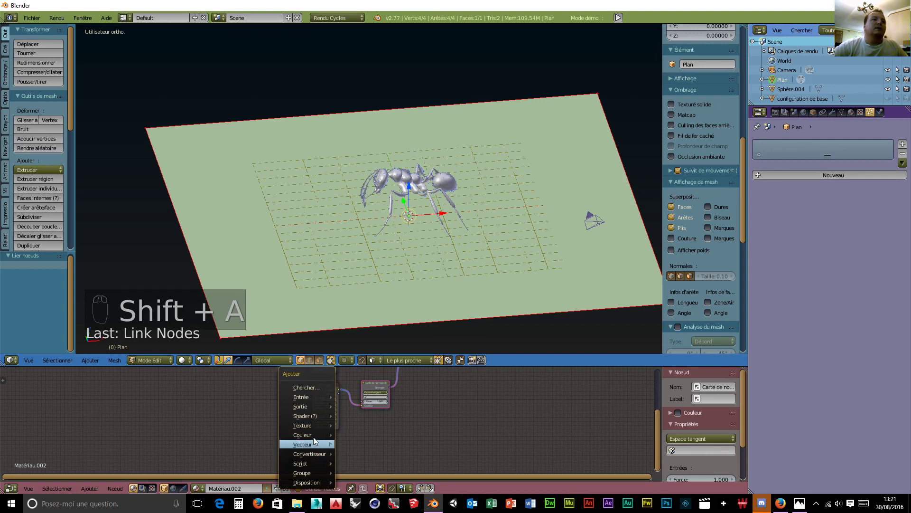
pyautogui.moveTo(314, 424)
pyautogui.click(376, 309)
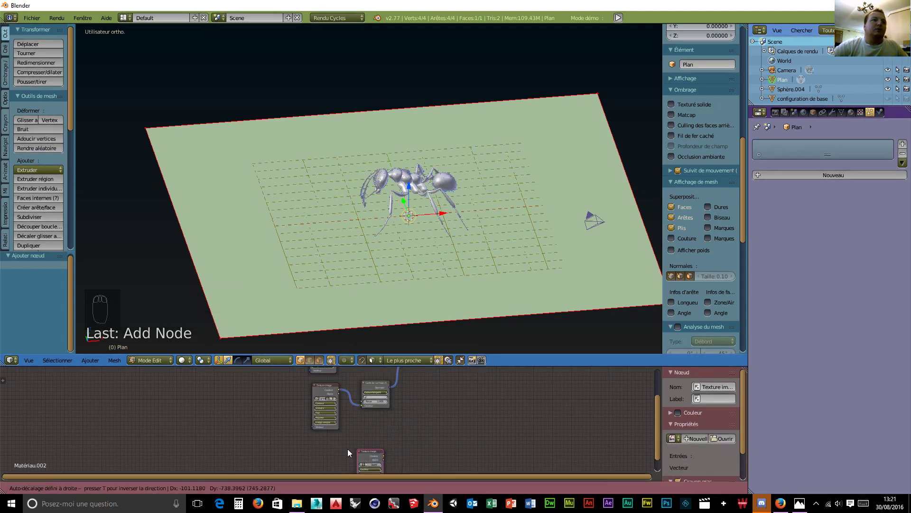
pyautogui.click(312, 442)
pyautogui.click(324, 463)
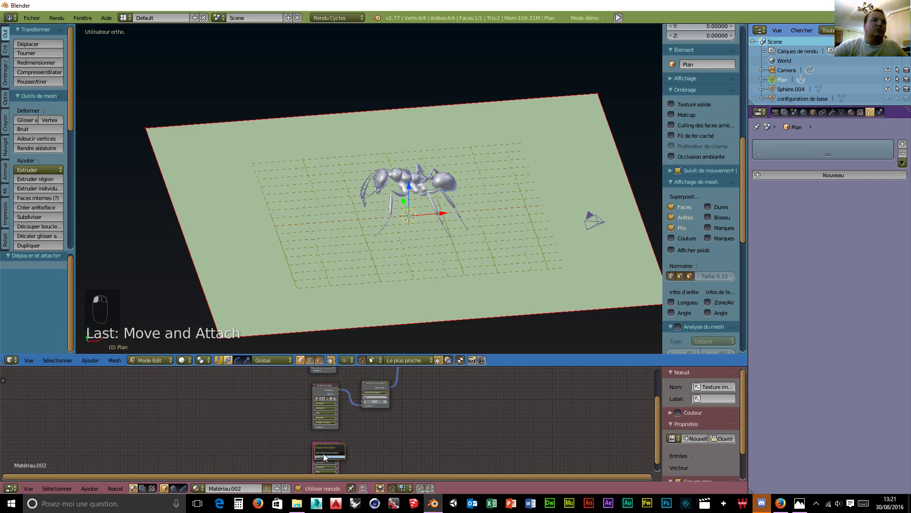
pyautogui.scroll(-2, 343, 454)
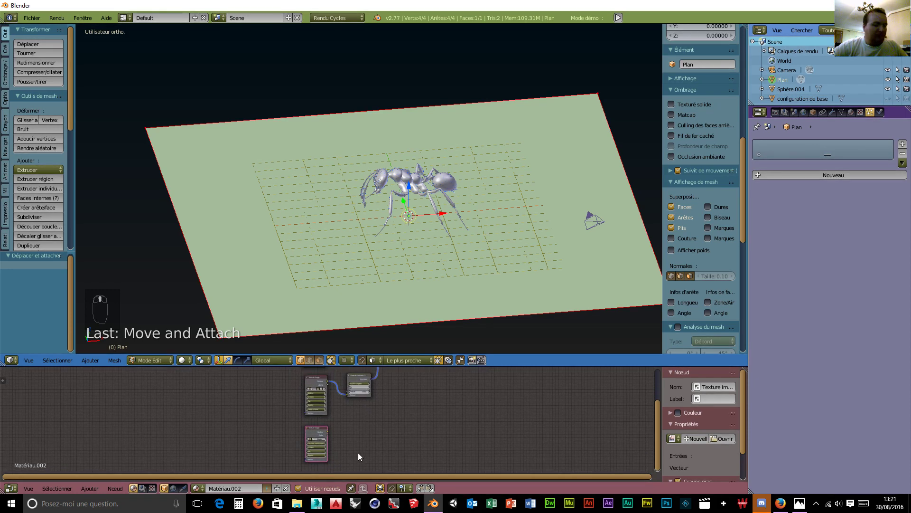
pyautogui.hotkey('shift', 'a')
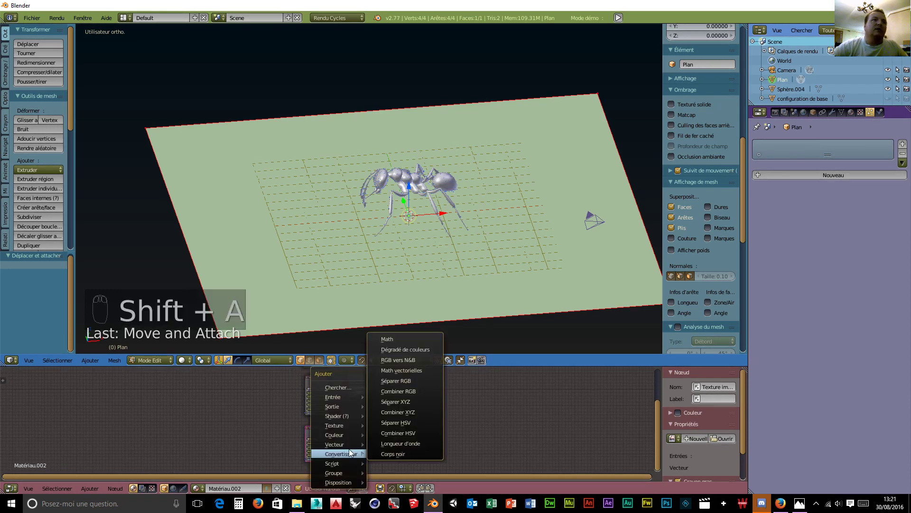
pyautogui.moveTo(344, 445)
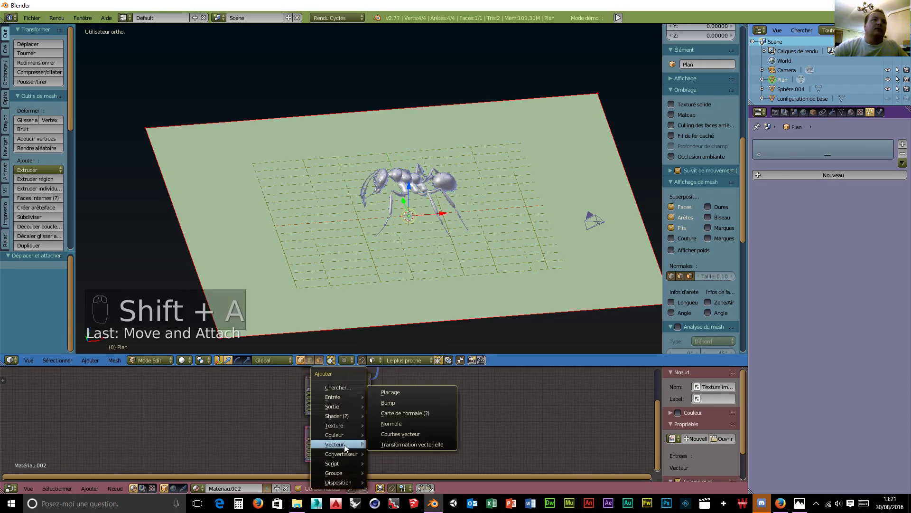
pyautogui.click(411, 412)
pyautogui.click(343, 420)
pyautogui.scroll(-1, 414, 422)
pyautogui.moveTo(414, 423); pyautogui.dragTo(379, 438, button='middle')
pyautogui.moveTo(328, 440); pyautogui.dragTo(375, 383)
pyautogui.click(317, 442)
pyautogui.press('Delete')
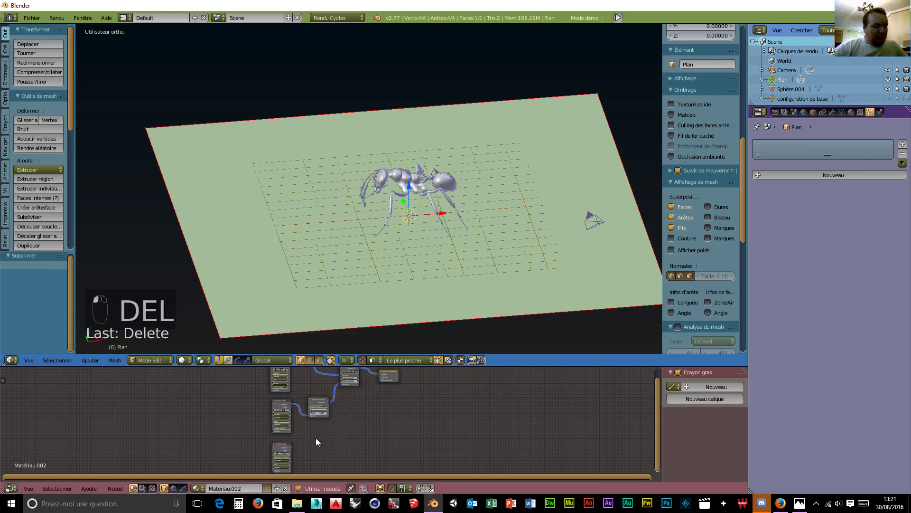
# Add a Math node beside the third image texture, connect its output to the material output's Déplacement, and move the output node aside
pyautogui.hotkey('shift', 'a')
pyautogui.moveTo(312, 448)
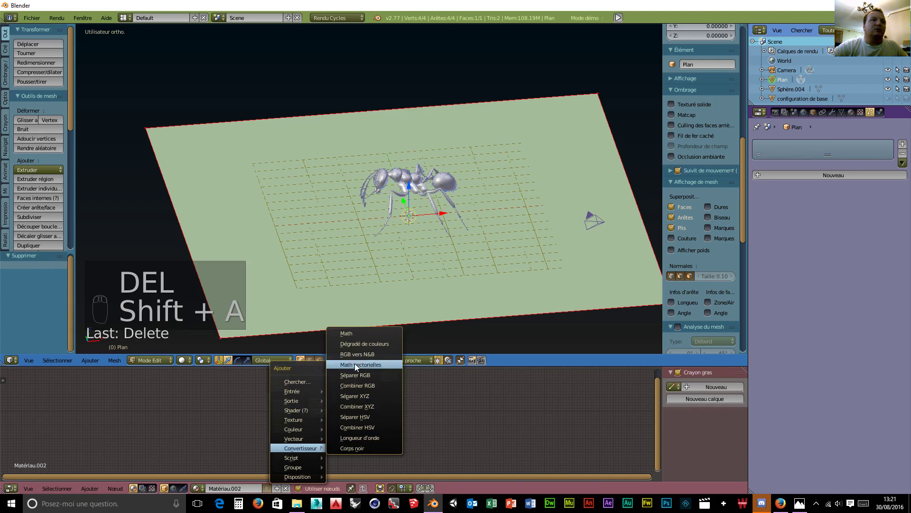
pyautogui.click(354, 334)
pyautogui.click(325, 440)
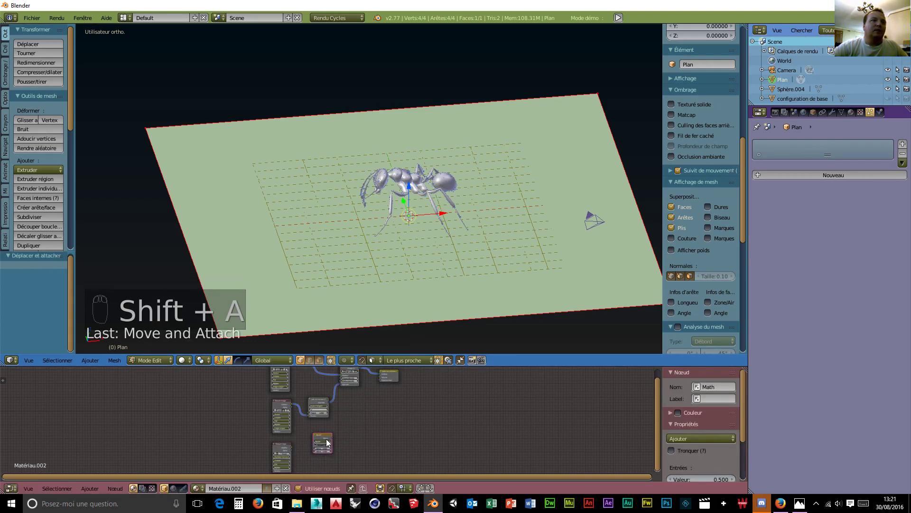
pyautogui.moveTo(332, 435); pyautogui.dragTo(428, 388)
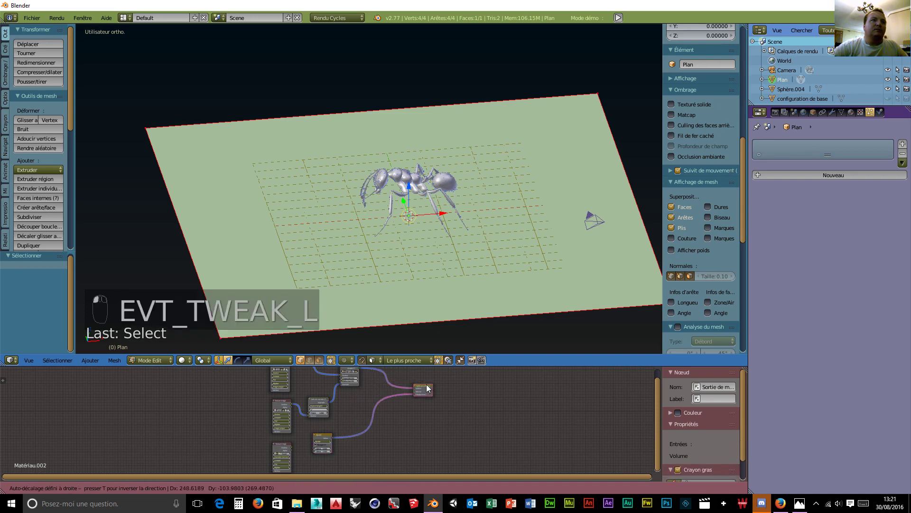
# Load gravier_beige_spec.jpg from the D:\texture 3d\sol folder into the third image texture node, using thumbnails to find it
pyautogui.scroll(4, 330, 455)
pyautogui.moveTo(381, 450); pyautogui.dragTo(508, 423, button='middle')
pyautogui.scroll(2, 454, 452)
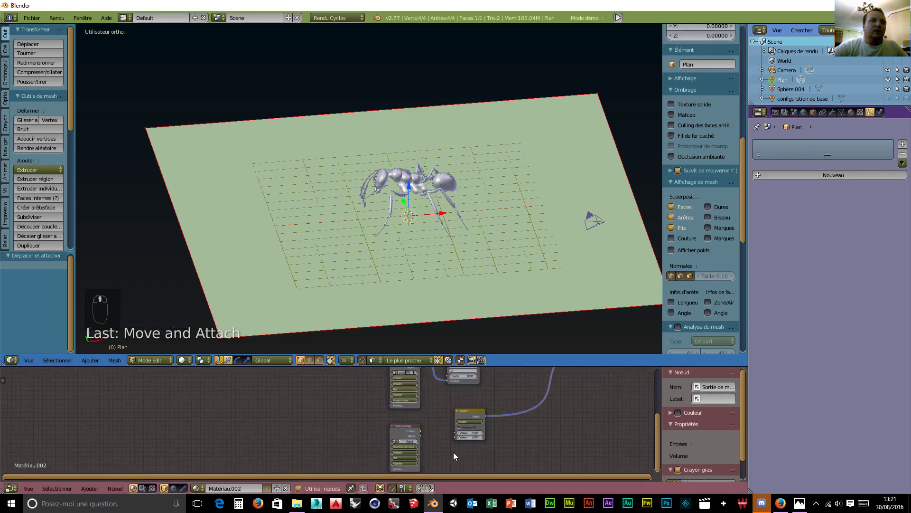
pyautogui.moveTo(462, 452); pyautogui.dragTo(421, 446, button='middle')
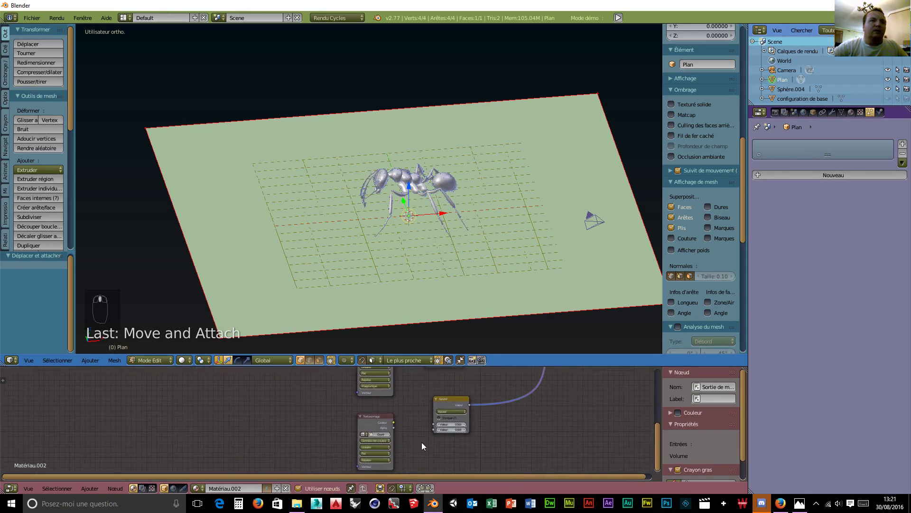
pyautogui.click(378, 431)
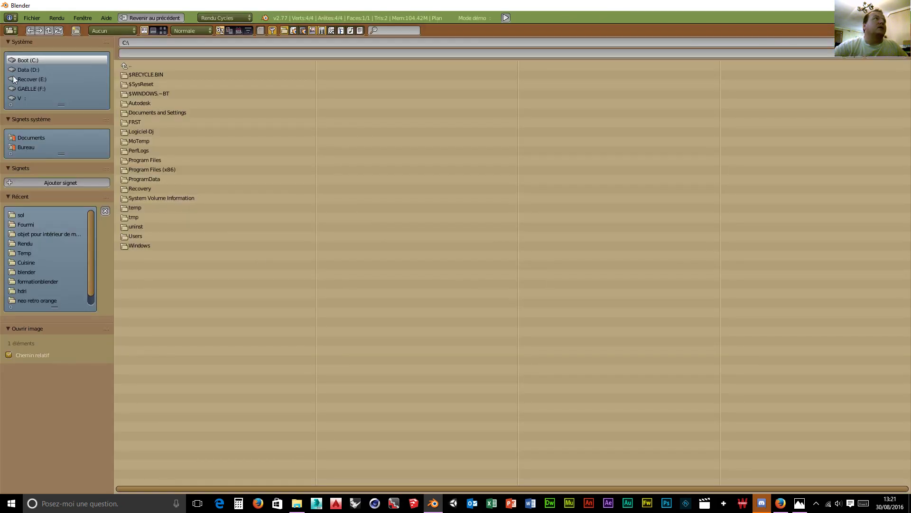
pyautogui.click(28, 69)
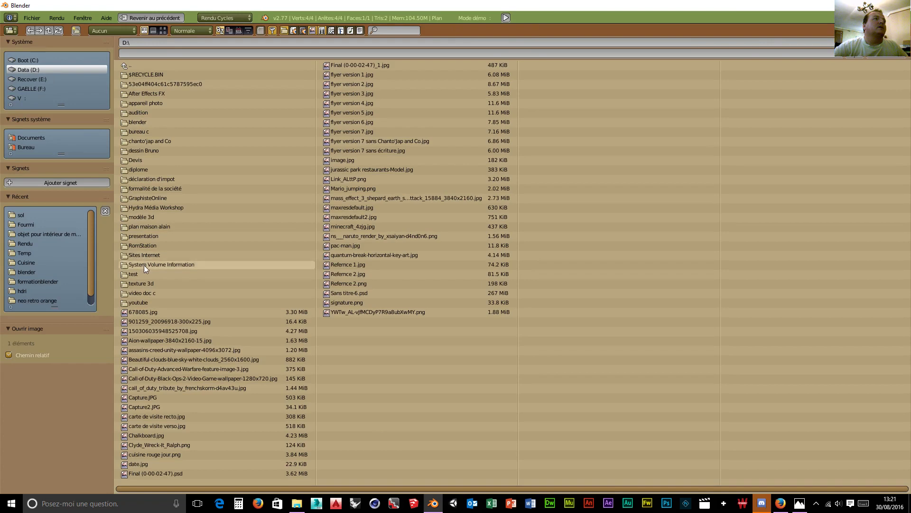
pyautogui.click(143, 284)
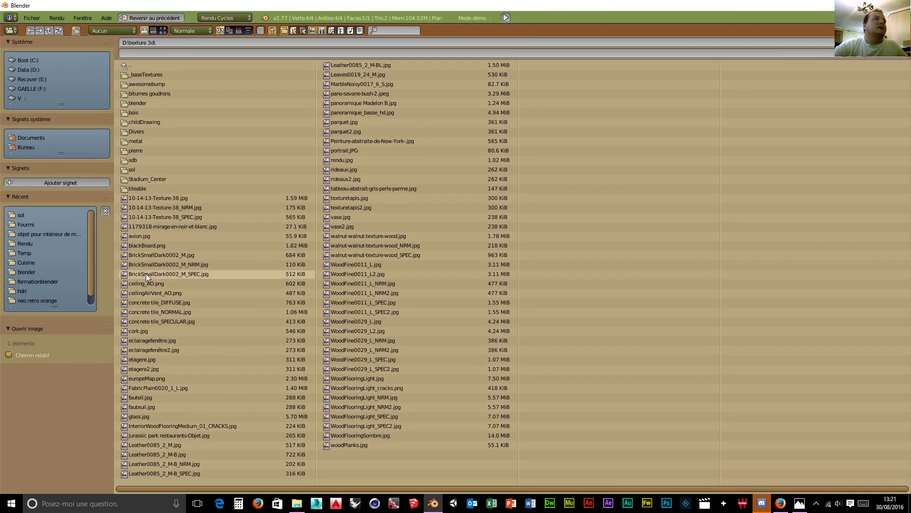
pyautogui.click(139, 169)
pyautogui.click(163, 30)
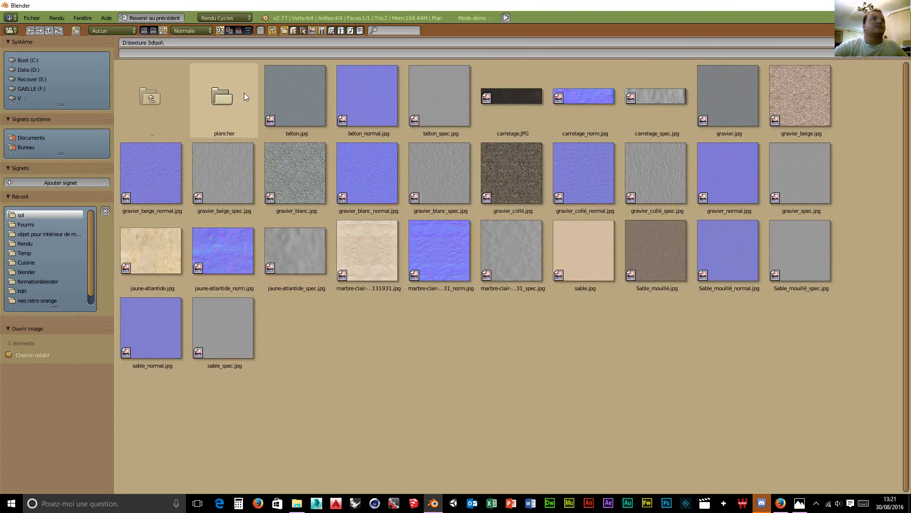
pyautogui.click(226, 179)
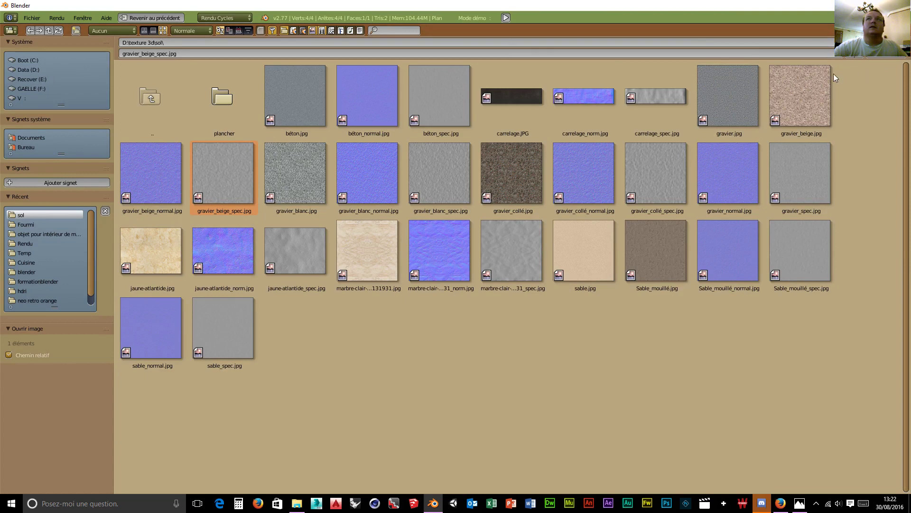
pyautogui.click(886, 43)
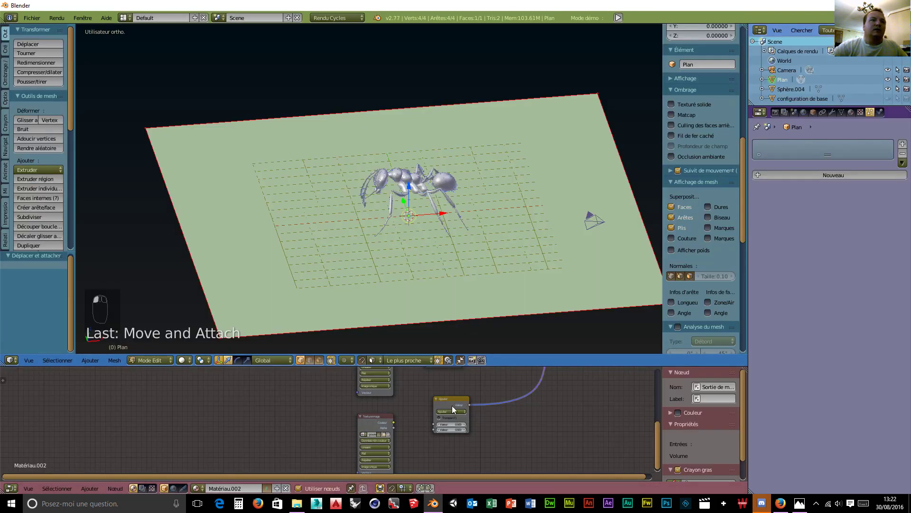
# Connect the third image texture's Couleur output to the Math node's first value input
pyautogui.moveTo(394, 423); pyautogui.dragTo(450, 430)
pyautogui.click(447, 429)
pyautogui.scroll(-2, 437, 244)
pyautogui.moveTo(439, 244); pyautogui.dragTo(430, 240, button='middle')
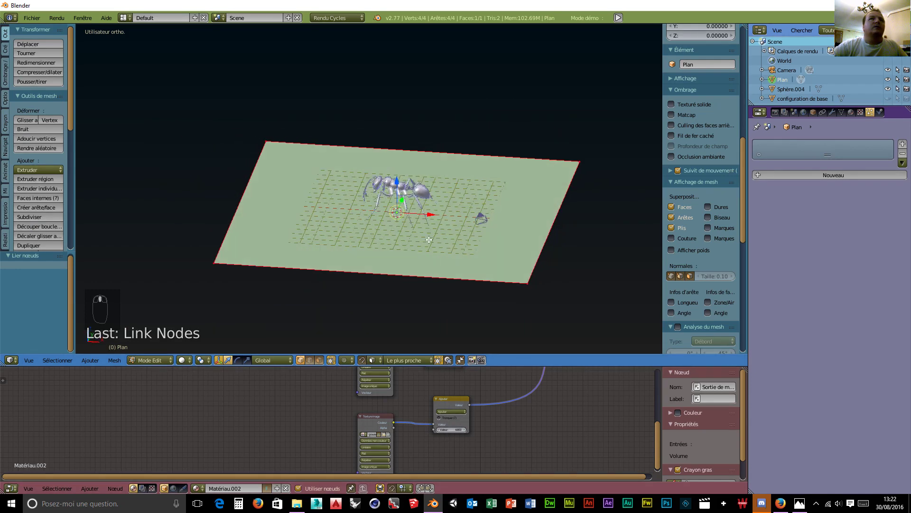
# Replace the world's environment texture with outdoors.jpg from the D:\chanto'jap and Co folder
pyautogui.click(804, 112)
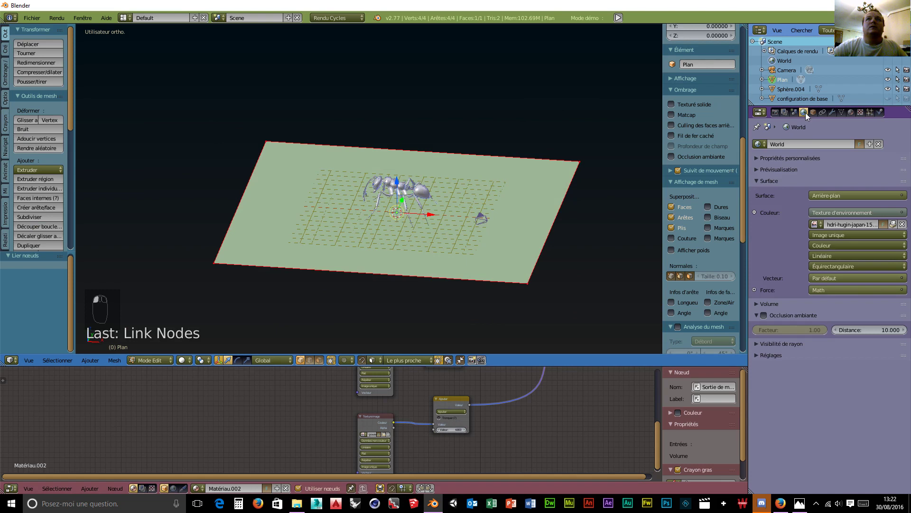
pyautogui.click(903, 225)
pyautogui.click(886, 225)
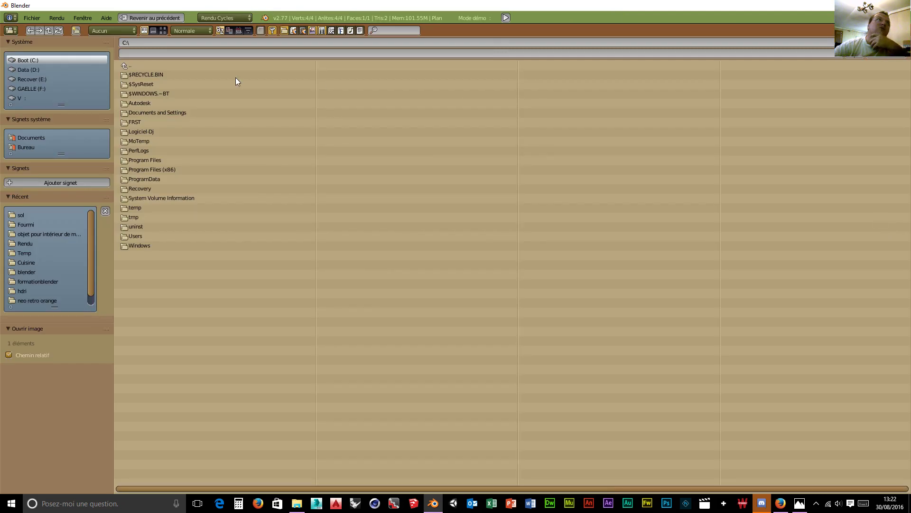
pyautogui.click(30, 70)
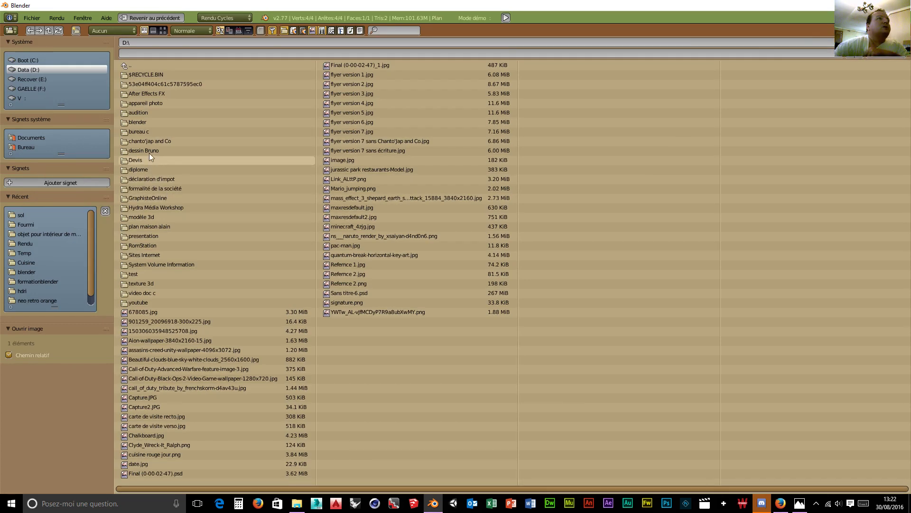
pyautogui.click(152, 141)
pyautogui.click(163, 30)
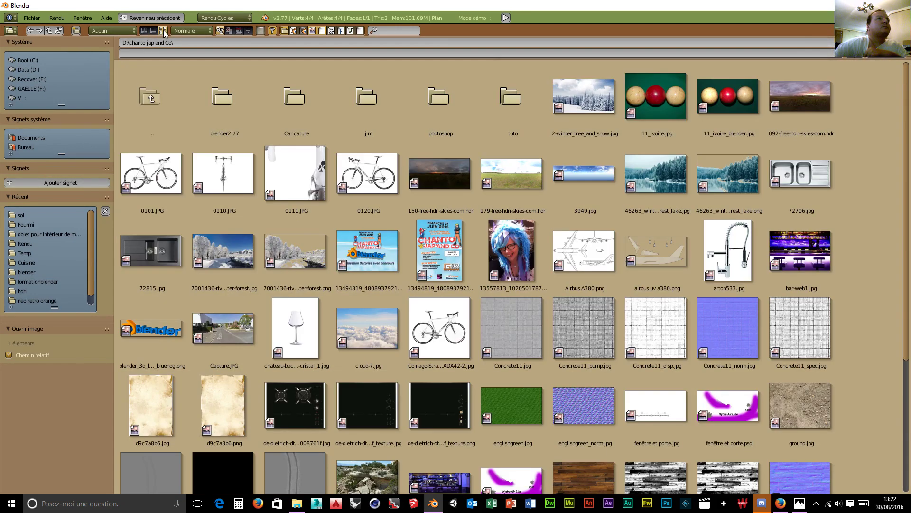
pyautogui.scroll(-3, 235, 188)
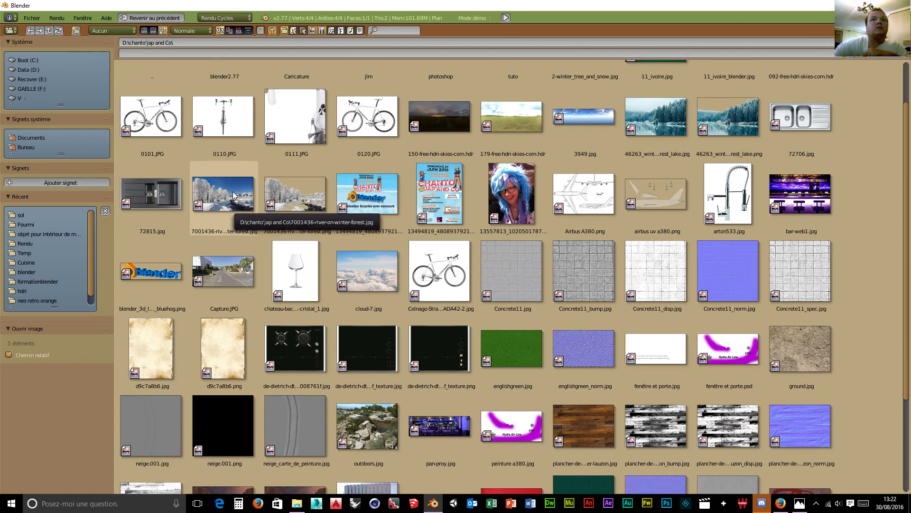
pyautogui.click(390, 437)
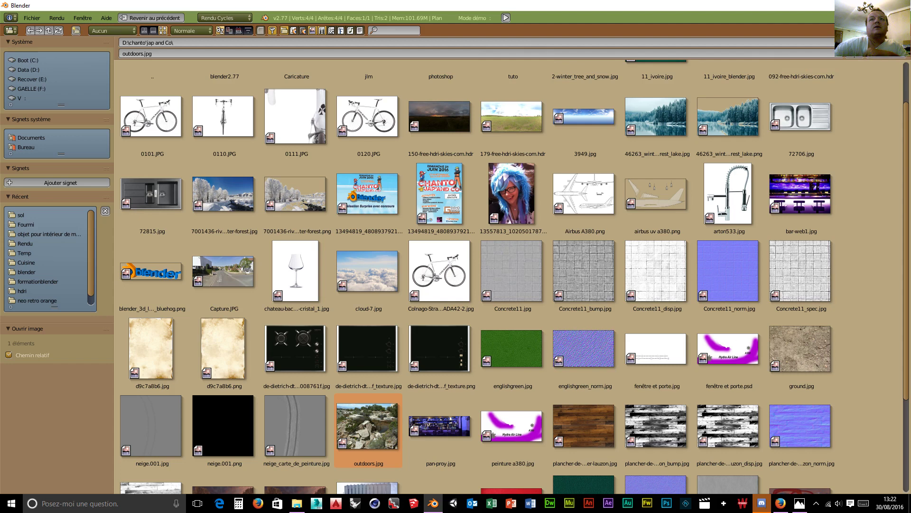
pyautogui.click(887, 43)
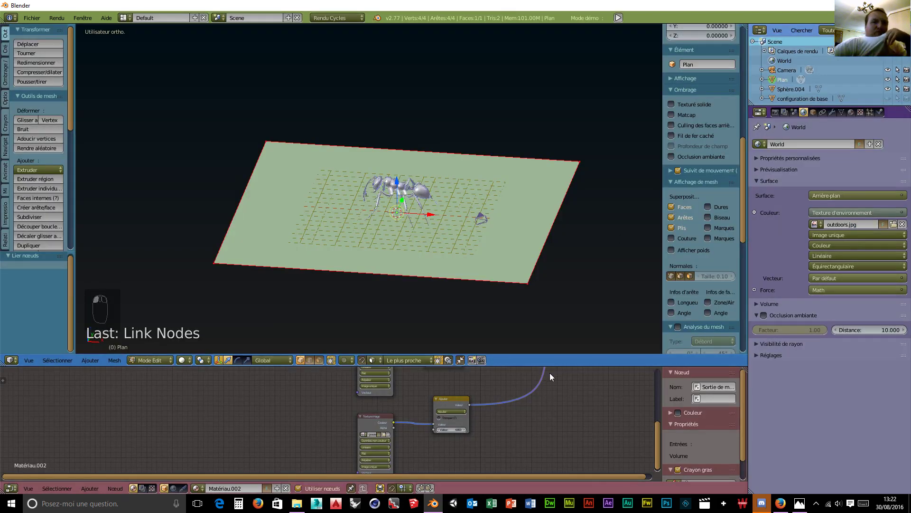
# Display the world's node tree and move the environment texture node clear of the Math nodes, ahead of them
pyautogui.scroll(-3, 549, 392)
pyautogui.scroll(-2, 545, 392)
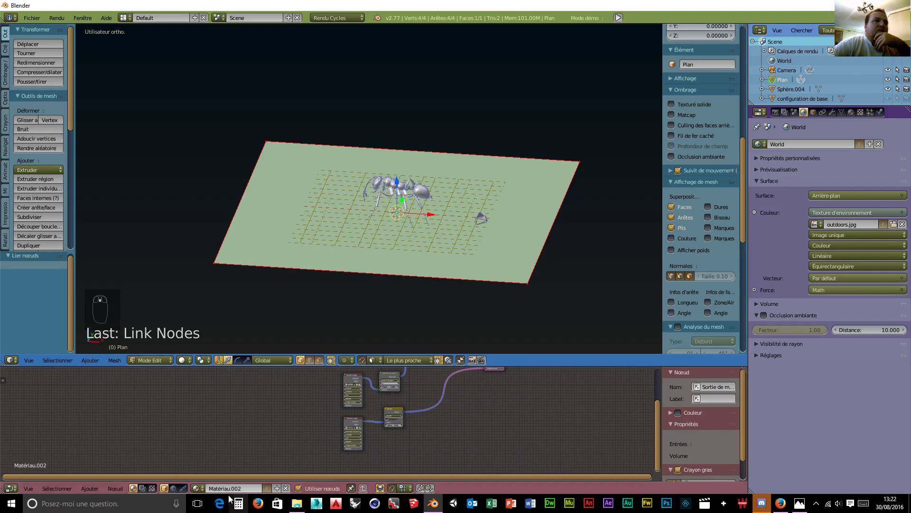
pyautogui.click(173, 488)
pyautogui.moveTo(424, 407); pyautogui.dragTo(444, 462, button='middle')
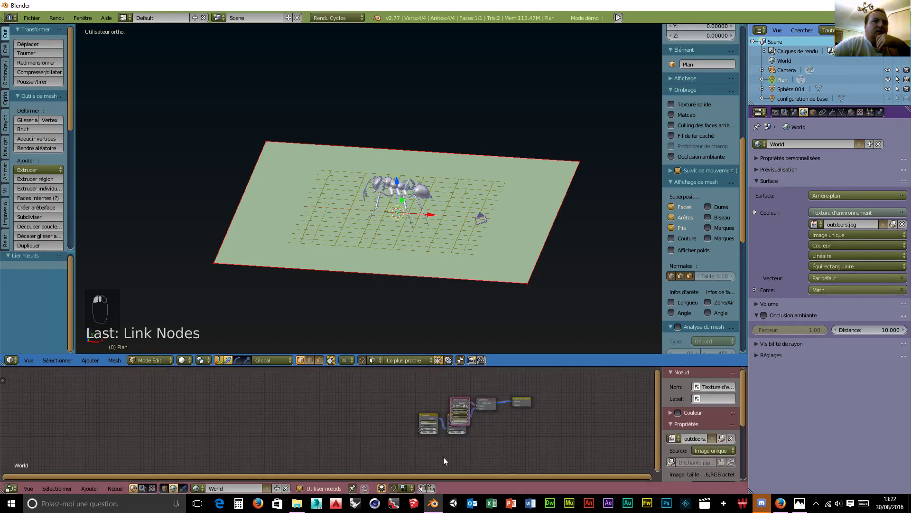
pyautogui.moveTo(457, 401); pyautogui.dragTo(420, 429)
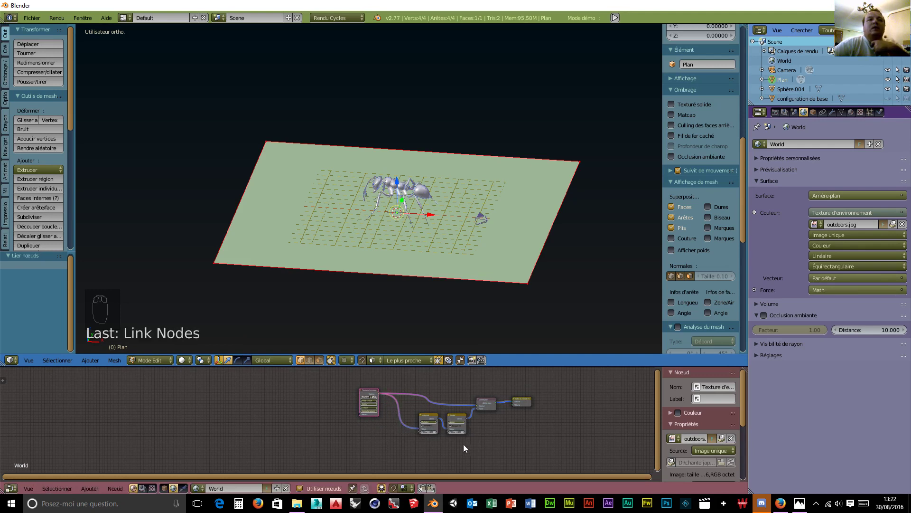
pyautogui.scroll(3, 462, 444)
pyautogui.moveTo(559, 451); pyautogui.dragTo(477, 464, button='middle')
pyautogui.scroll(2, 414, 334)
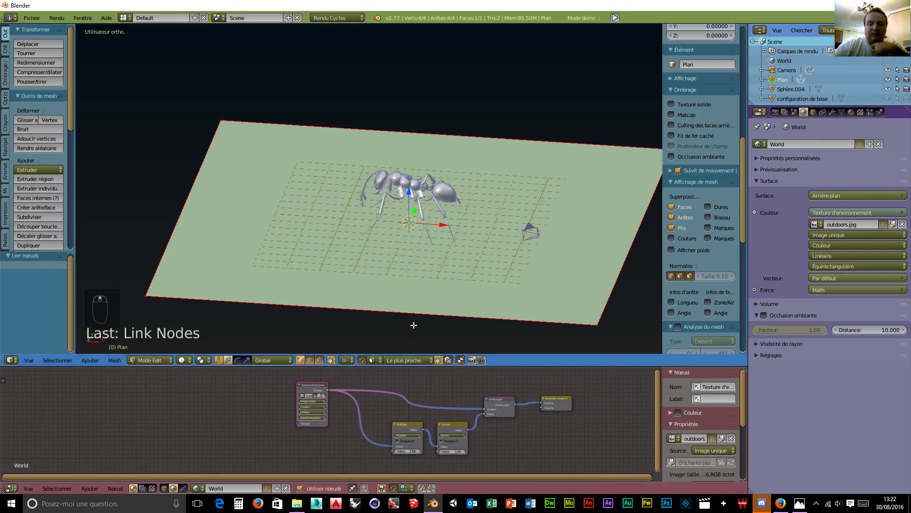
# Switch the viewport to perspective projection and look through the camera
pyautogui.press('KP_5')
pyautogui.scroll(-4, 443, 299)
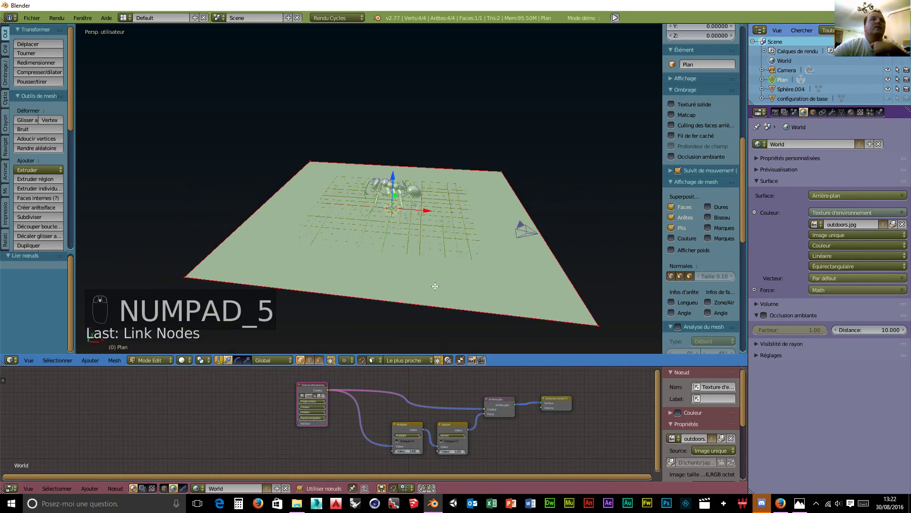
pyautogui.moveTo(395, 262); pyautogui.dragTo(444, 268, button='middle')
pyautogui.press('KP_0')
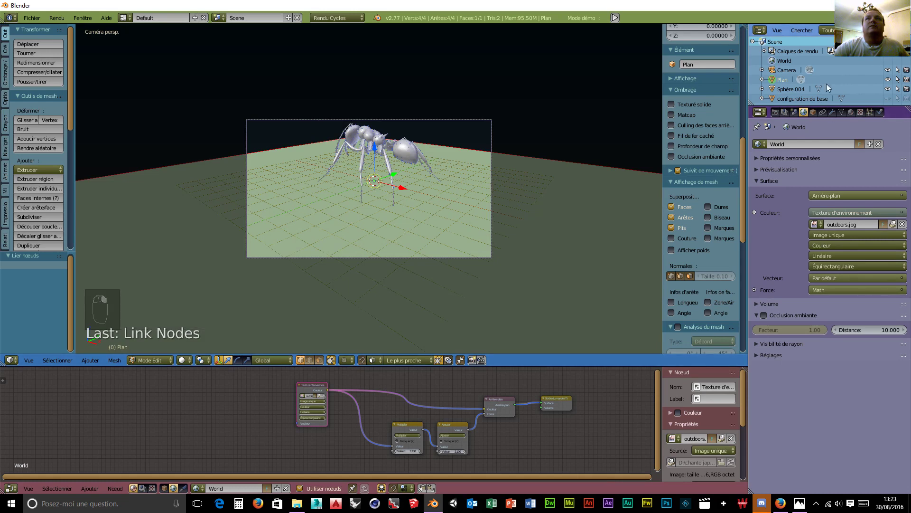
# Lock the camera to the view and reframe the ant from a low side angle, using rendered shading to check the framing
pyautogui.click(788, 70)
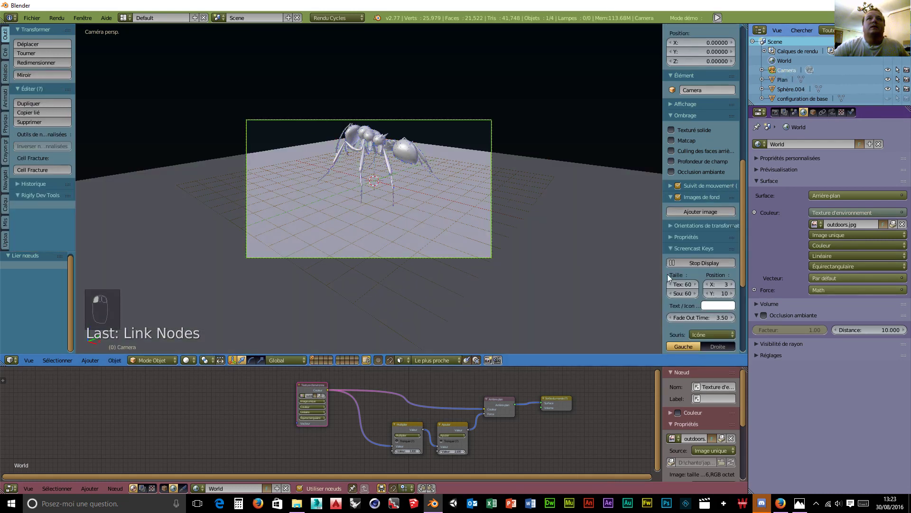
pyautogui.scroll(8, 697, 241)
pyautogui.click(673, 95)
pyautogui.moveTo(636, 115); pyautogui.dragTo(409, 214, button='middle')
pyautogui.scroll(-4, 438, 235)
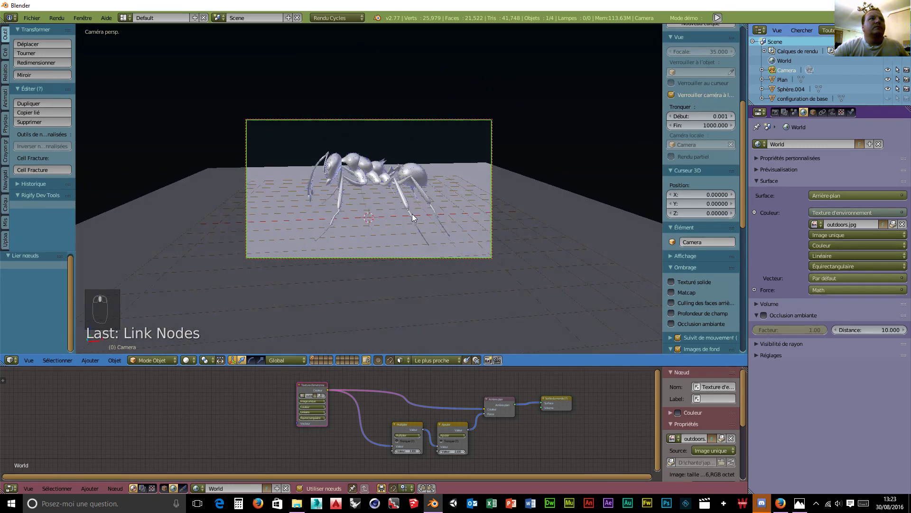
pyautogui.moveTo(412, 214); pyautogui.dragTo(415, 215, button='middle')
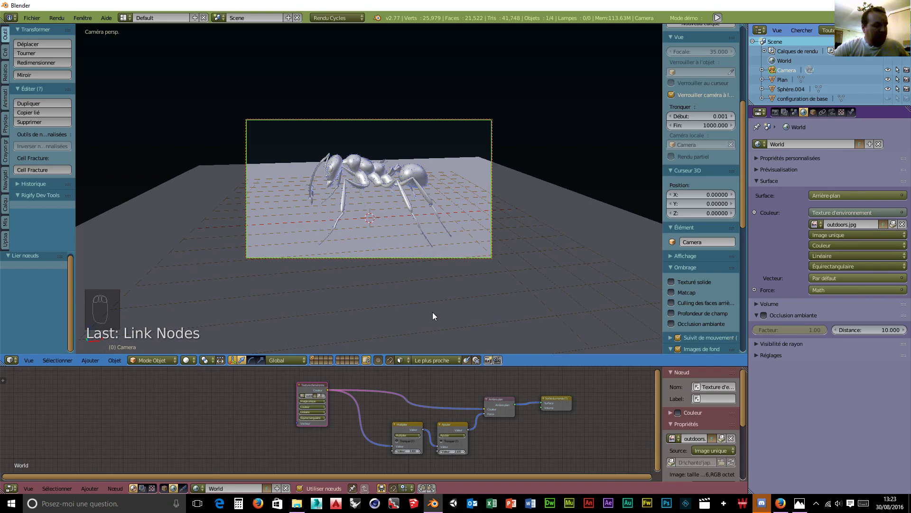
pyautogui.hotkey('shift', 'z')
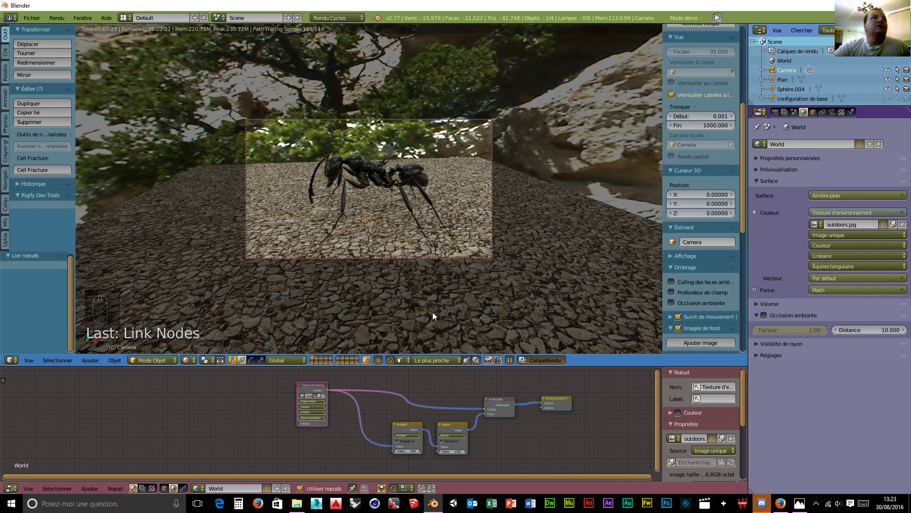
pyautogui.moveTo(432, 312); pyautogui.dragTo(411, 322, button='middle')
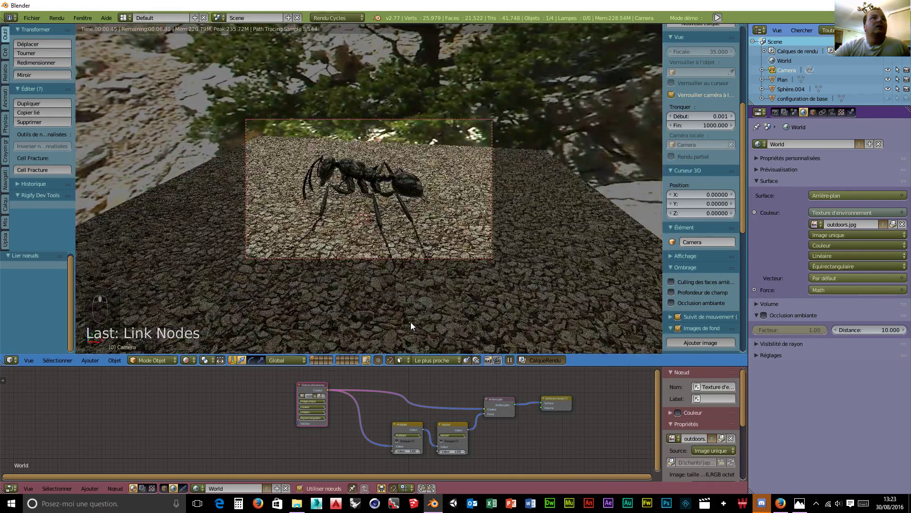
# Scale the ground plane uniformly by a factor of 20
pyautogui.rightClick(440, 196)
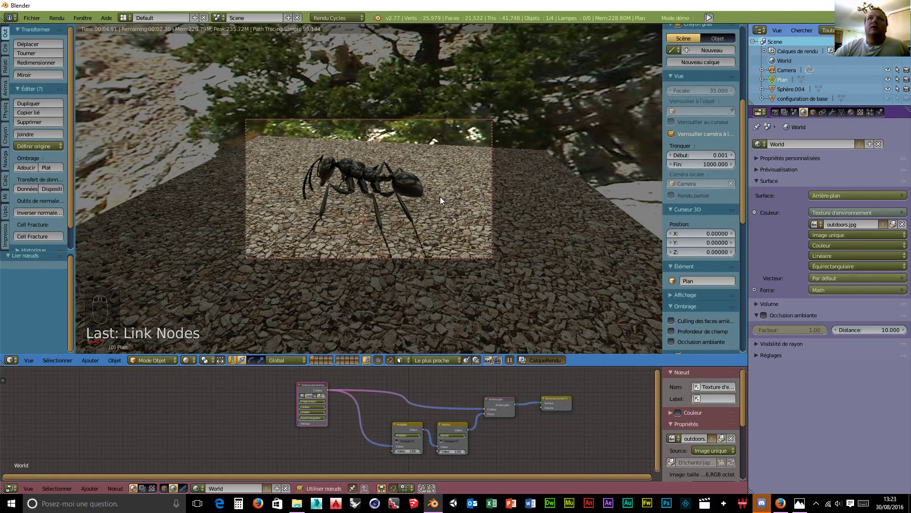
pyautogui.write('s20')
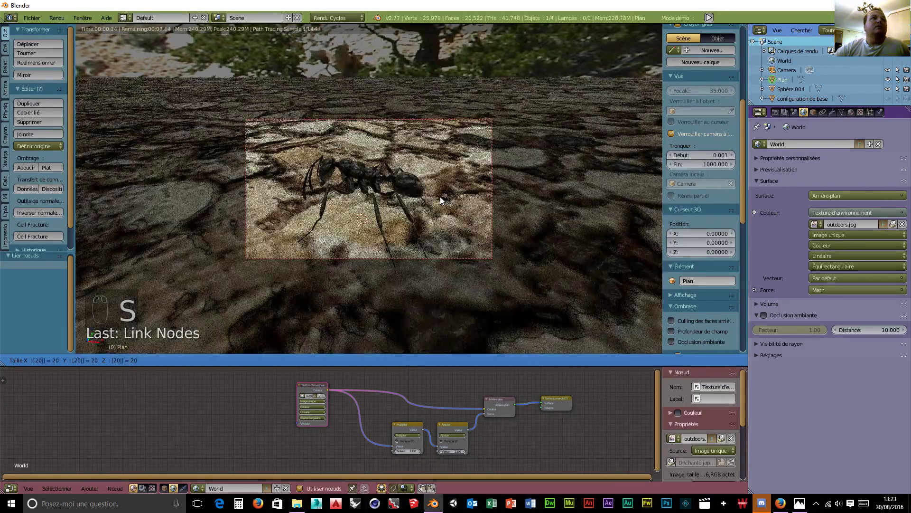
pyautogui.click(440, 197)
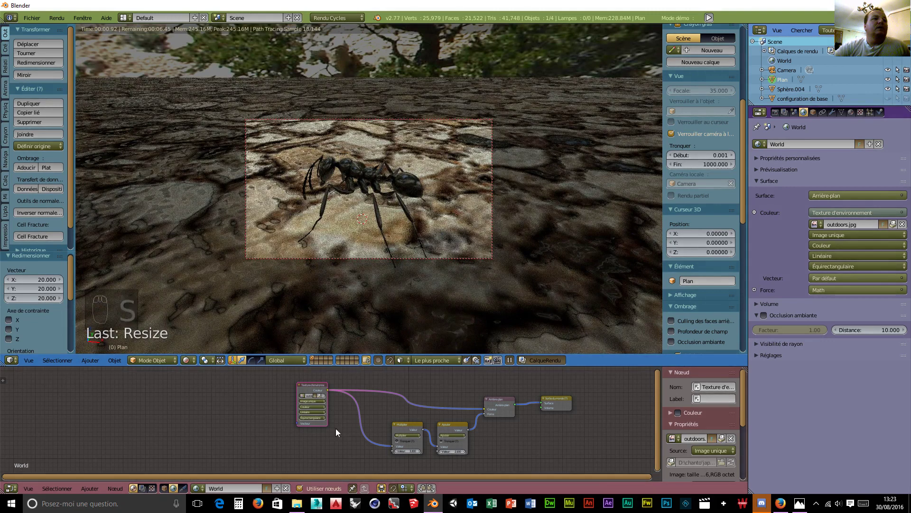
# Return to the plane's material nodes and add a texture coordinates node well ahead of the image textures
pyautogui.click(164, 488)
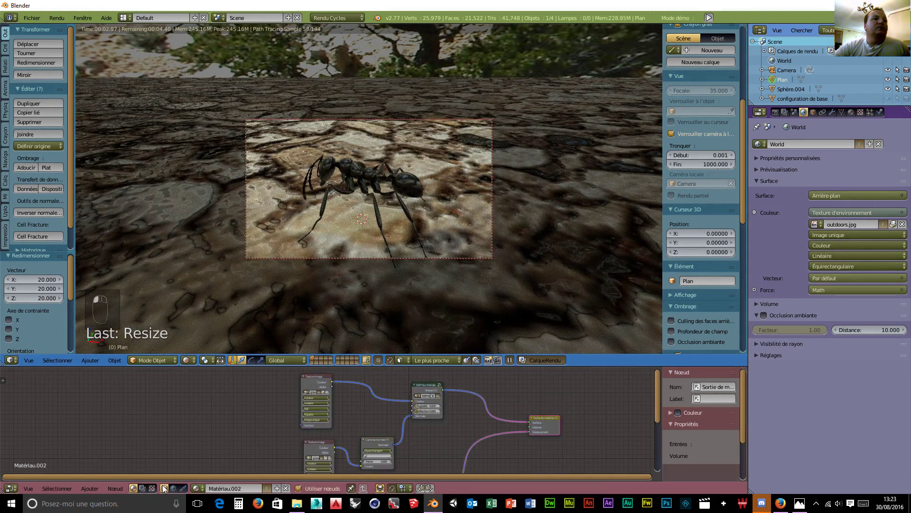
pyautogui.hotkey('shift', 'a')
pyautogui.moveTo(184, 391)
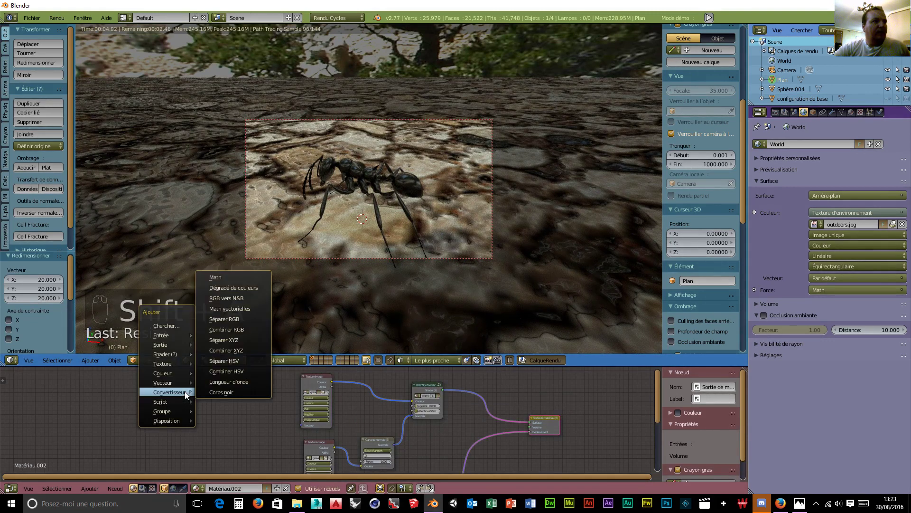
pyautogui.moveTo(176, 334)
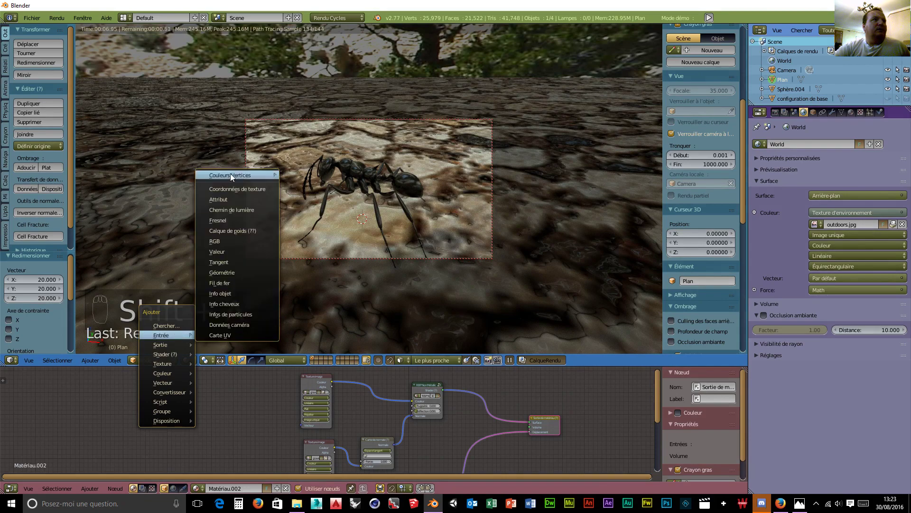
pyautogui.click(233, 189)
pyautogui.click(128, 401)
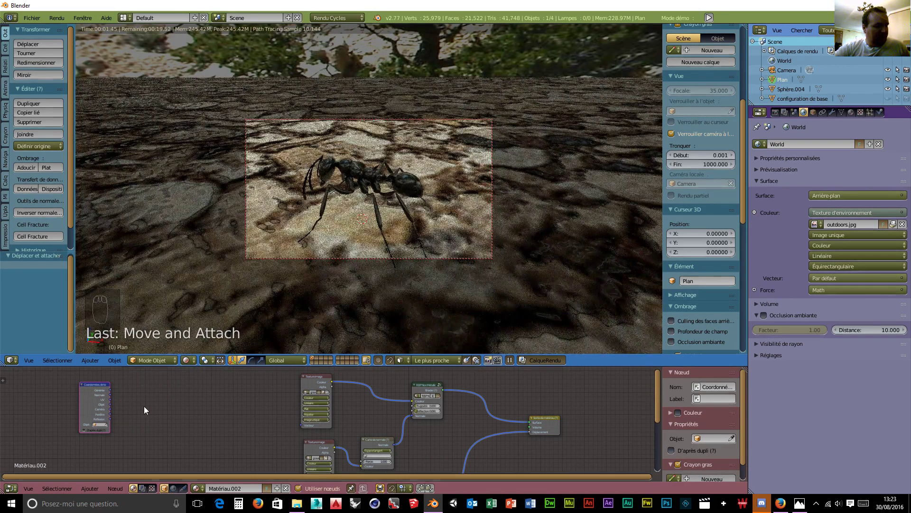
# Add a Mapping node to the plane's material and place it between the texture coordinates node and the image textures
pyautogui.hotkey('shift', 'a')
pyautogui.moveTo(144, 447)
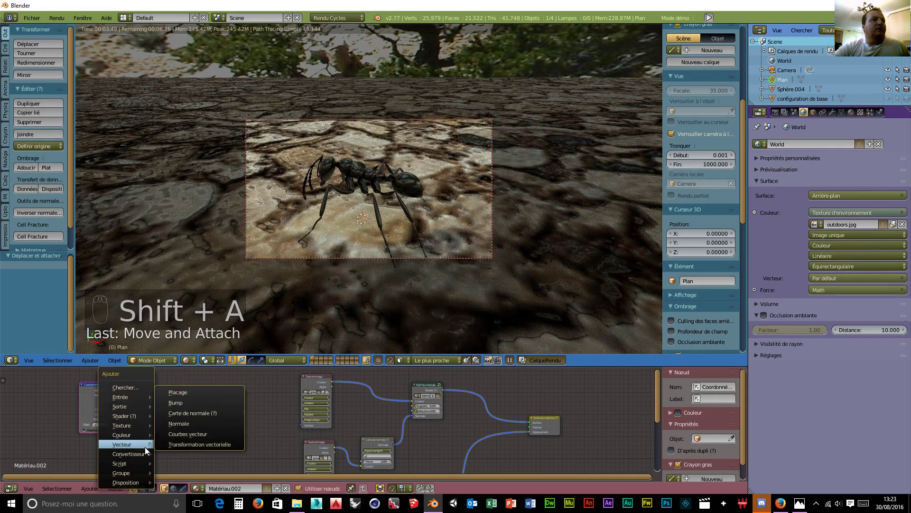
pyautogui.click(180, 392)
pyautogui.click(168, 387)
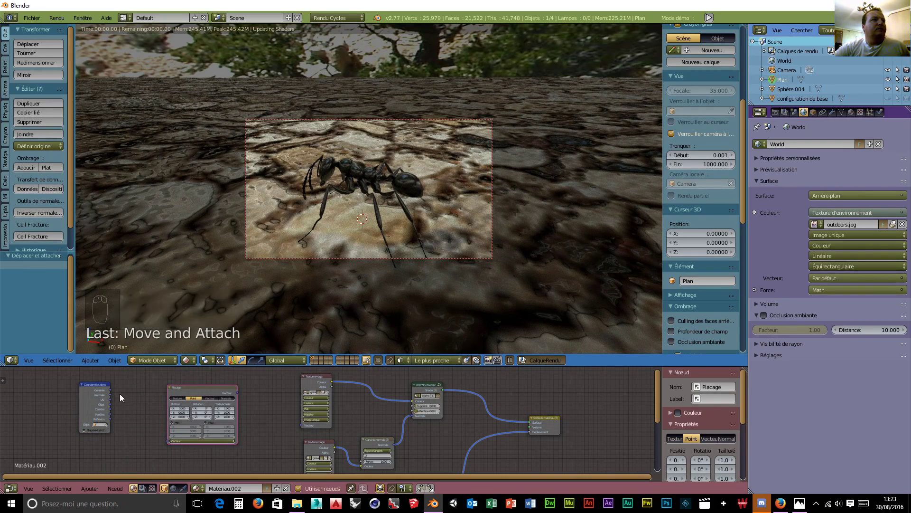
# Link the UV coordinates to the Mapping node and its vector output to all three image textures
pyautogui.moveTo(110, 400); pyautogui.dragTo(167, 440)
pyautogui.moveTo(236, 393); pyautogui.dragTo(300, 423)
pyautogui.scroll(-4, 290, 444)
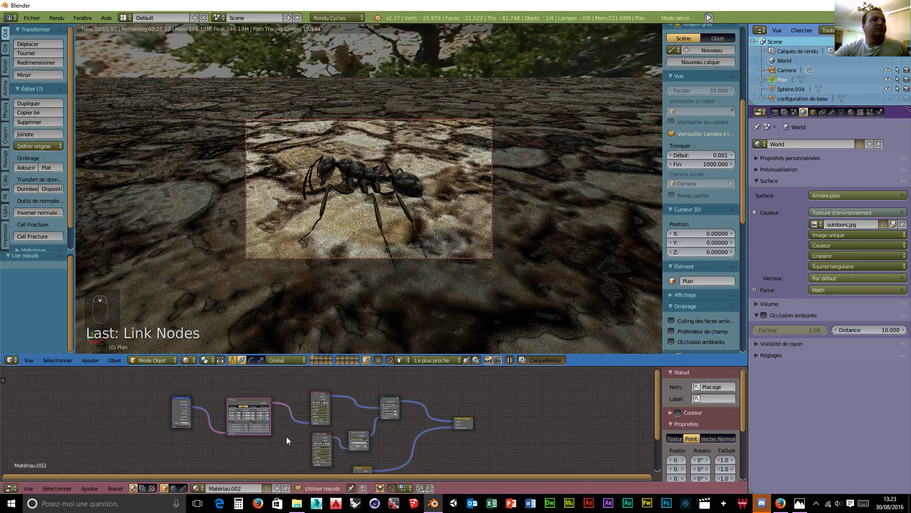
pyautogui.moveTo(268, 403); pyautogui.dragTo(312, 463)
pyautogui.scroll(-2, 267, 461)
pyautogui.moveTo(264, 459); pyautogui.dragTo(279, 432, button='middle')
pyautogui.moveTo(286, 383); pyautogui.dragTo(322, 474)
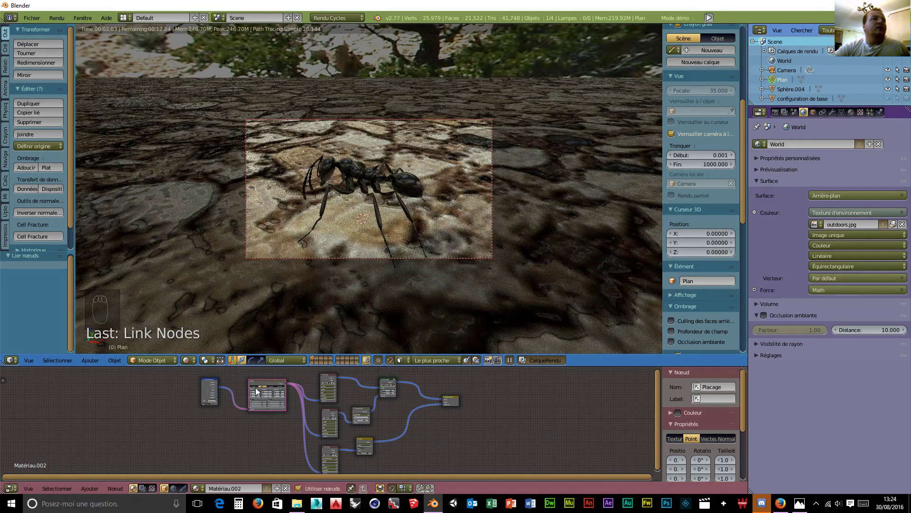
# Set the Mapping node's scale to 20 on the X, Y and Z axes
pyautogui.scroll(6, 278, 392)
pyautogui.moveTo(263, 397); pyautogui.dragTo(332, 456, button='middle')
pyautogui.scroll(3, 332, 446)
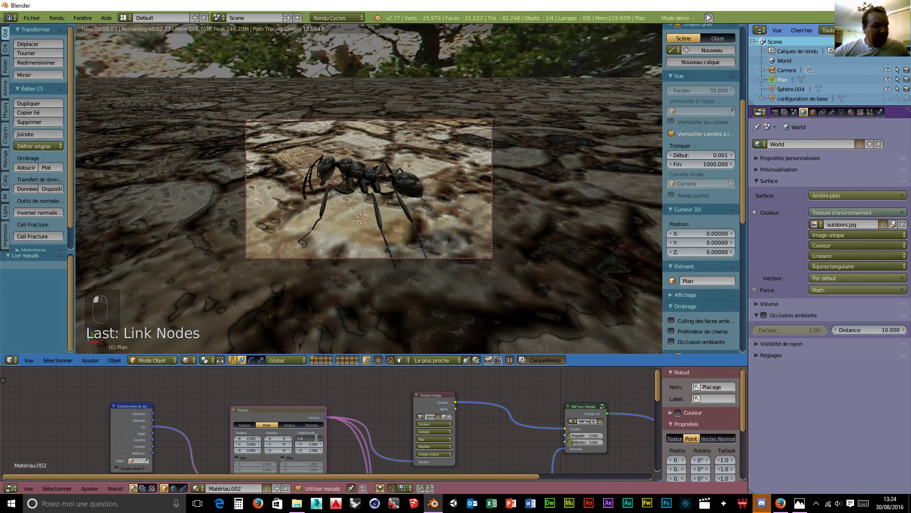
pyautogui.press('Tab')
pyautogui.write('20')
pyautogui.press('Tab')
pyautogui.write('20')
pyautogui.press('Tab')
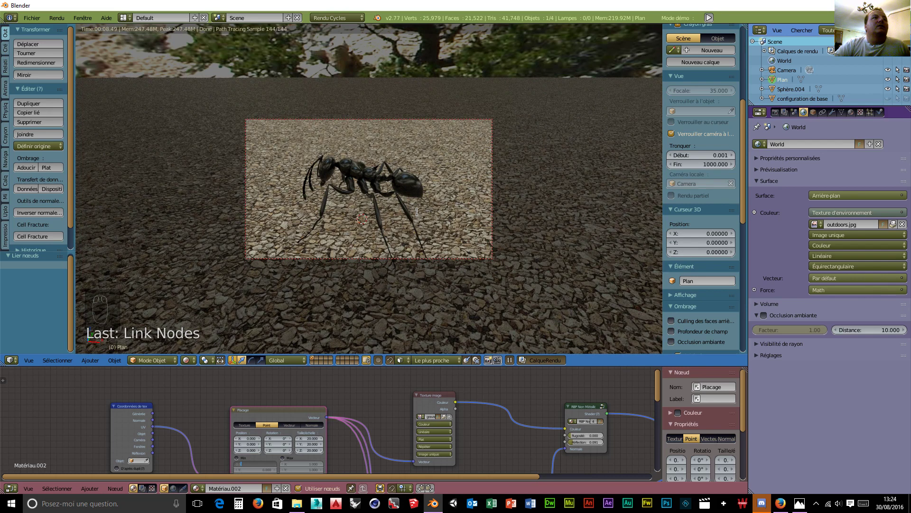
pyautogui.press('Return')
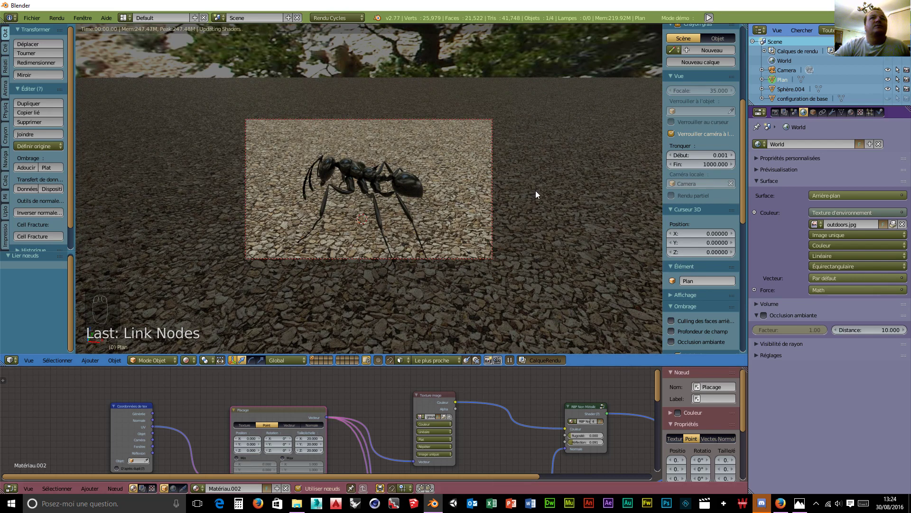
# Unlock the camera from the view and examine the ant and the tiled gravel from close up and from several angles
pyautogui.click(670, 134)
pyautogui.scroll(4, 515, 224)
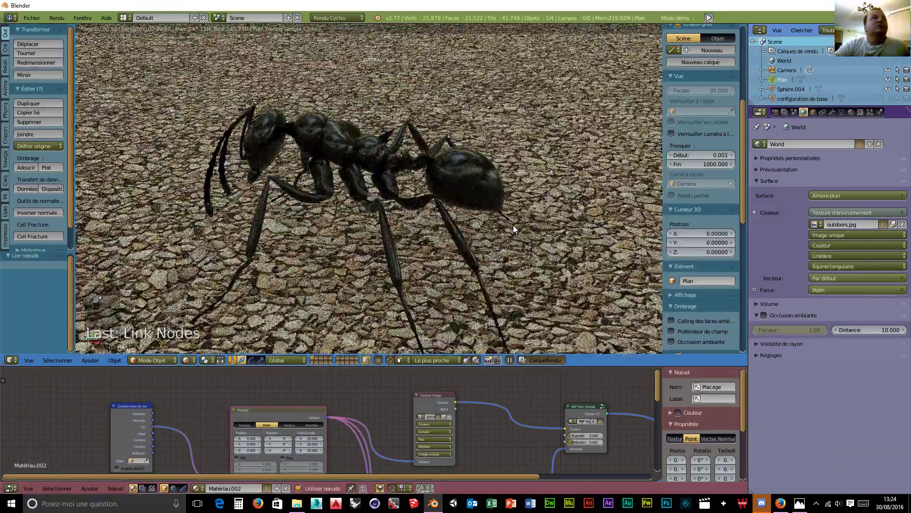
pyautogui.scroll(6, 458, 237)
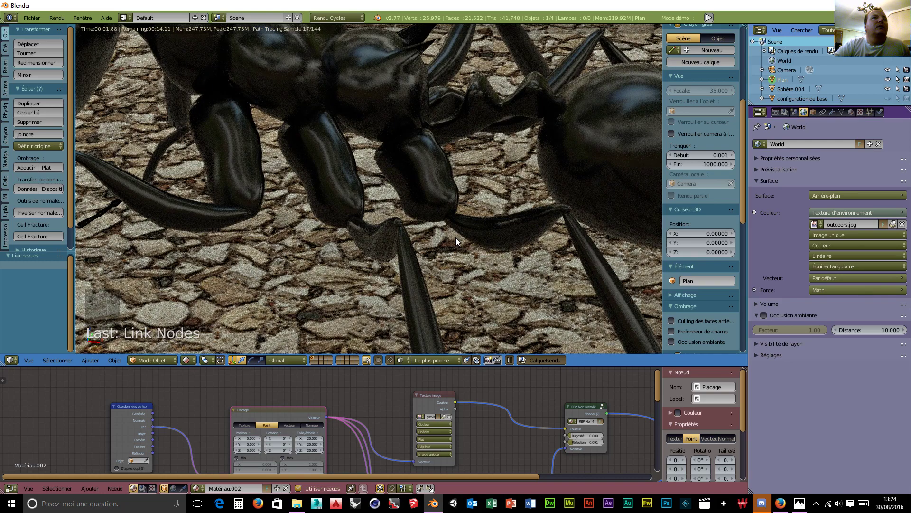
pyautogui.scroll(4, 456, 240)
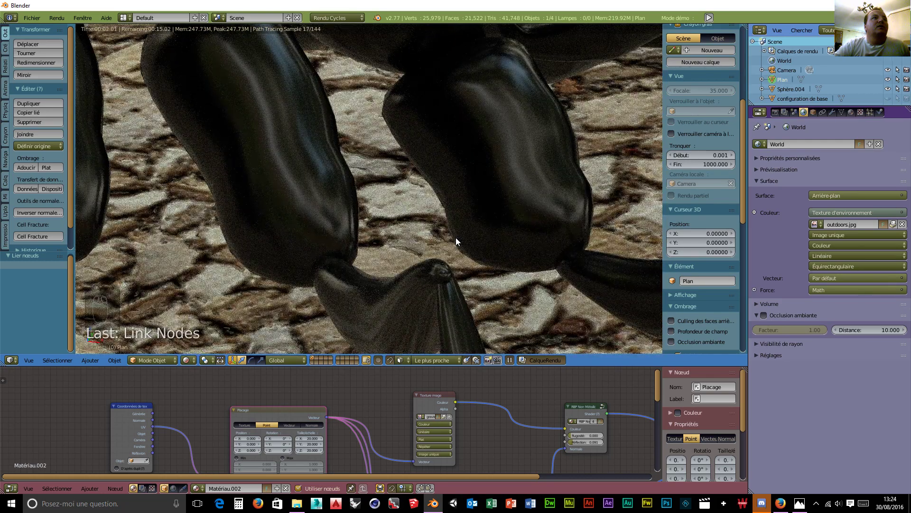
pyautogui.scroll(-8, 455, 241)
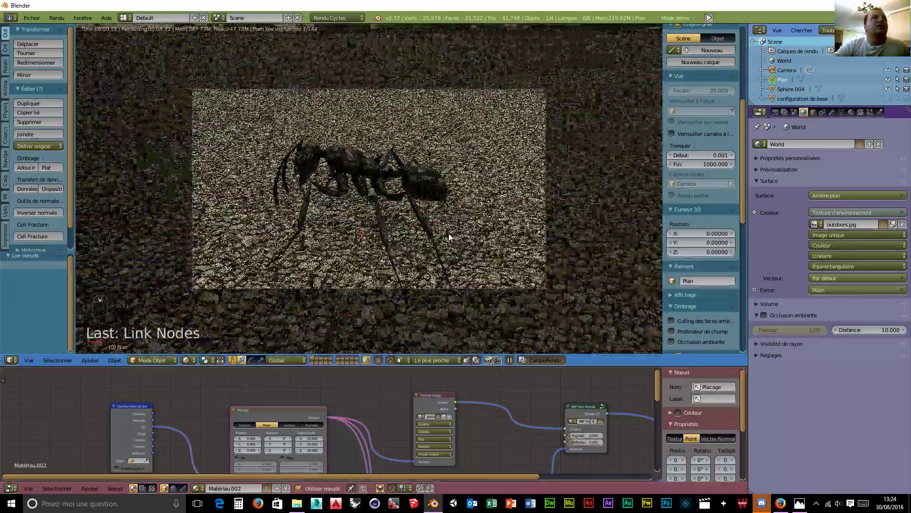
pyautogui.scroll(5, 431, 234)
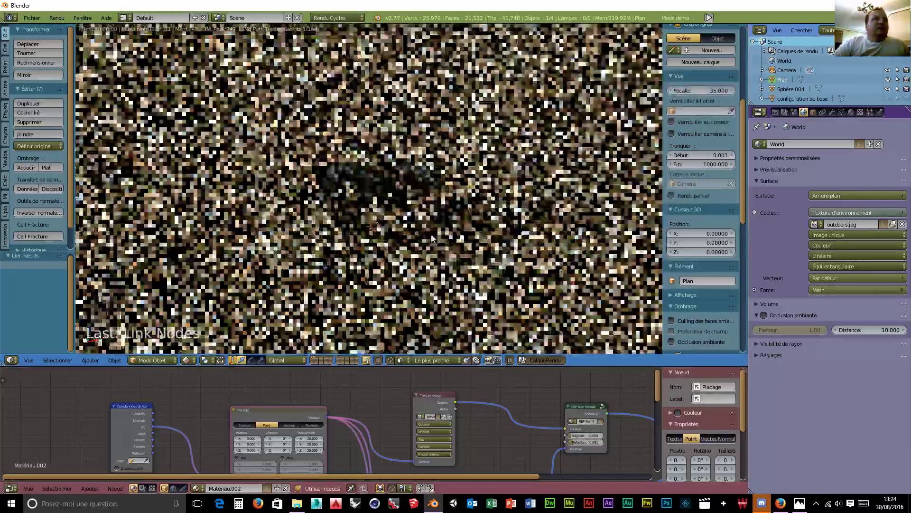
pyautogui.scroll(5, 441, 237)
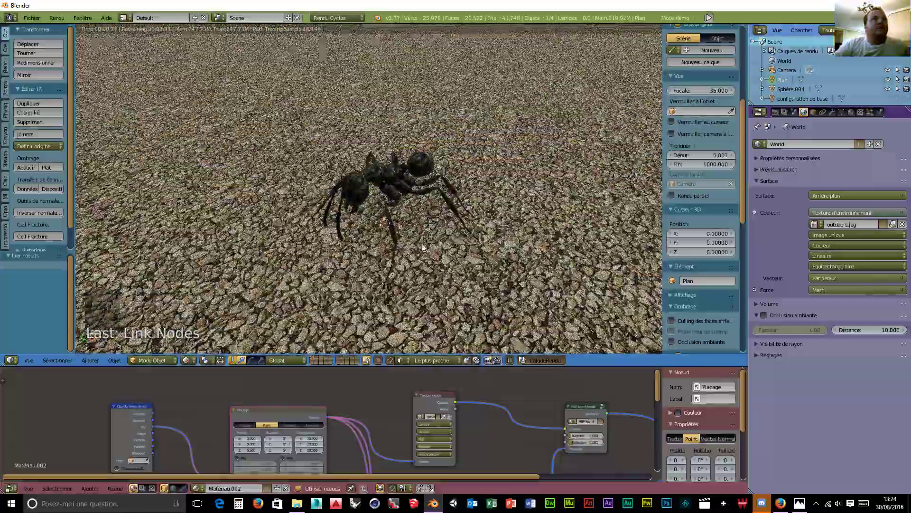
pyautogui.scroll(2, 437, 242)
pyautogui.moveTo(429, 243); pyautogui.dragTo(418, 227, button='middle')
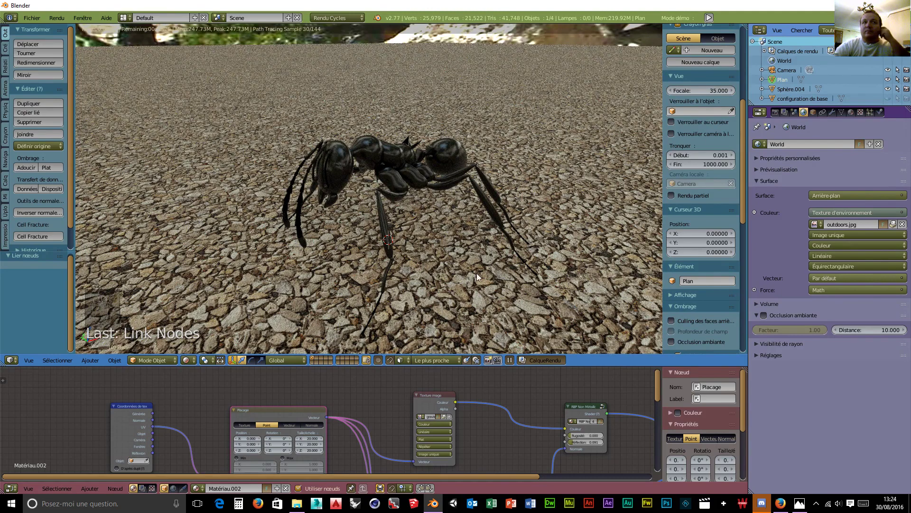
# Select the ant and rename the object Fourmi
pyautogui.rightClick(395, 167)
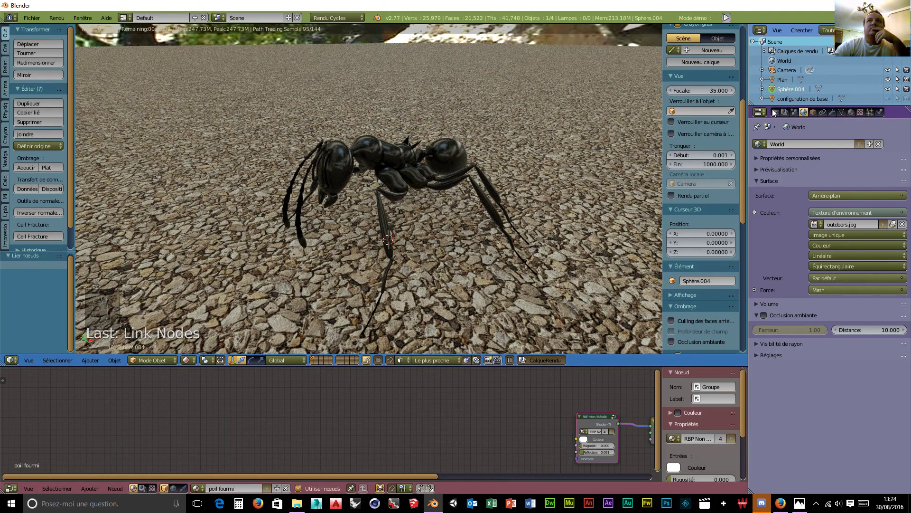
pyautogui.click(813, 111)
pyautogui.click(801, 144)
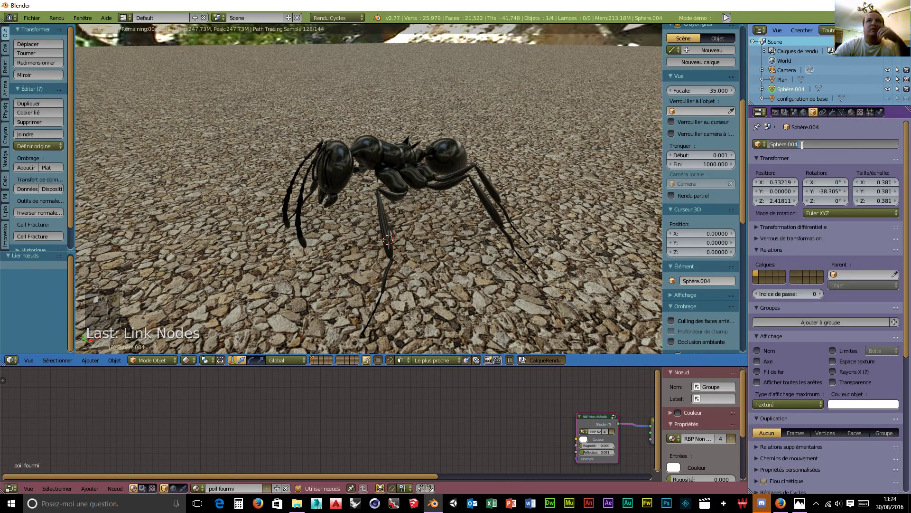
pyautogui.write('Four')
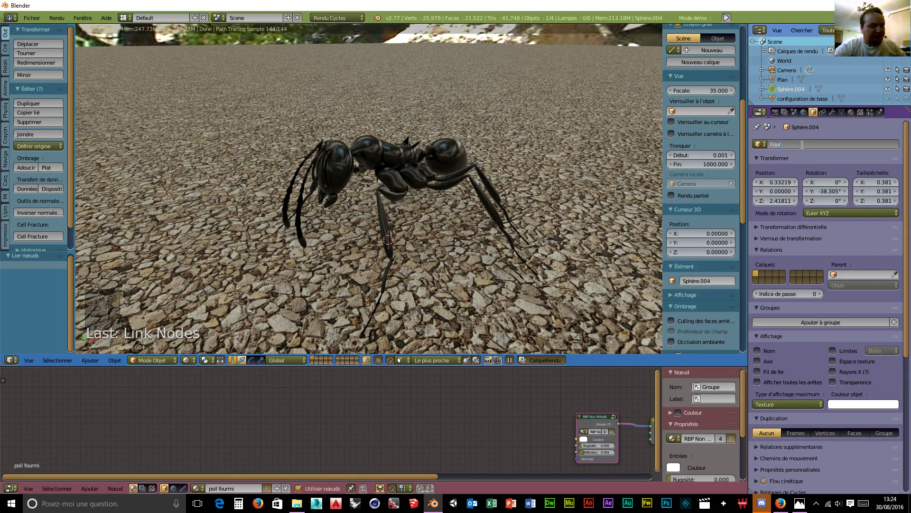
pyautogui.write('mi')
pyautogui.press('Return')
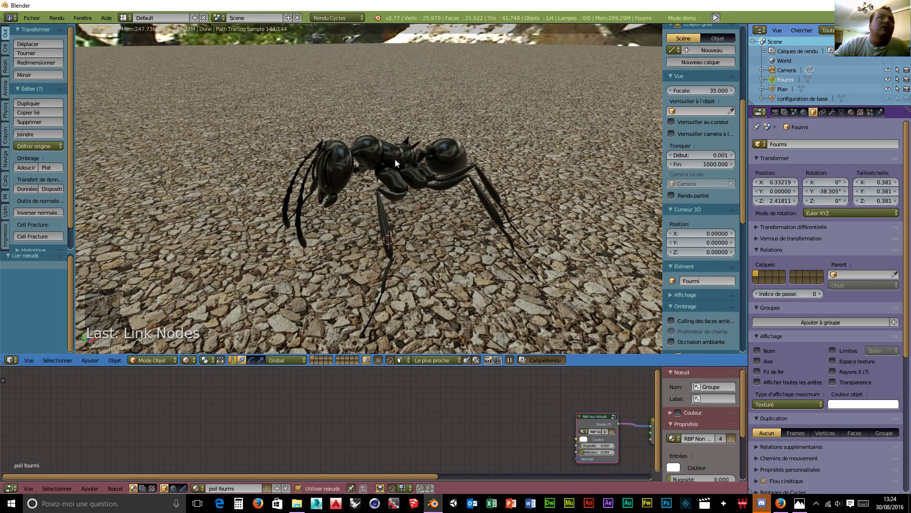
# Inspect the ant up close, then align the camera to a three-quarter front view of it
pyautogui.scroll(4, 380, 150)
pyautogui.scroll(2, 381, 150)
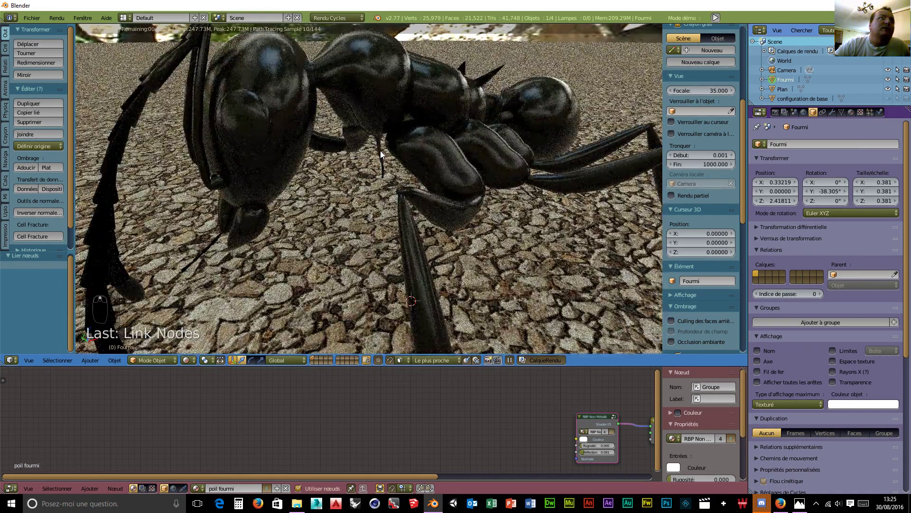
pyautogui.scroll(2, 381, 150)
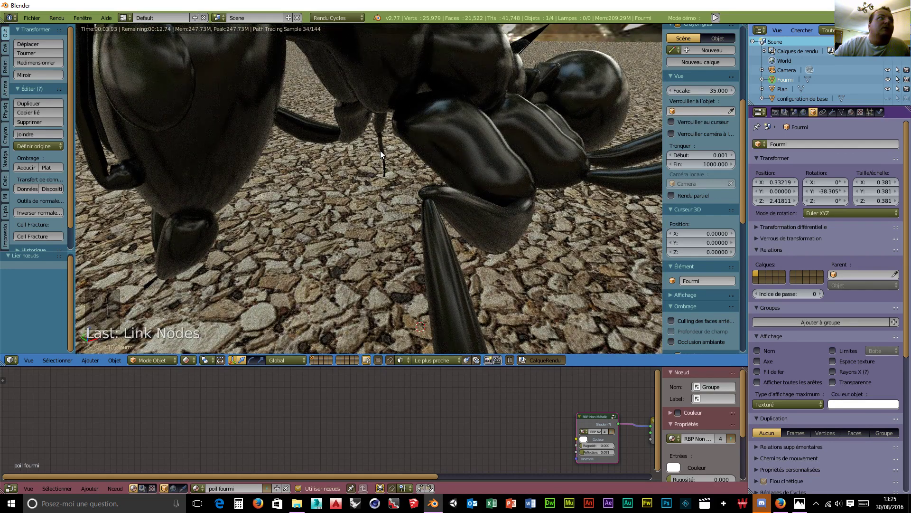
pyautogui.scroll(-8, 380, 150)
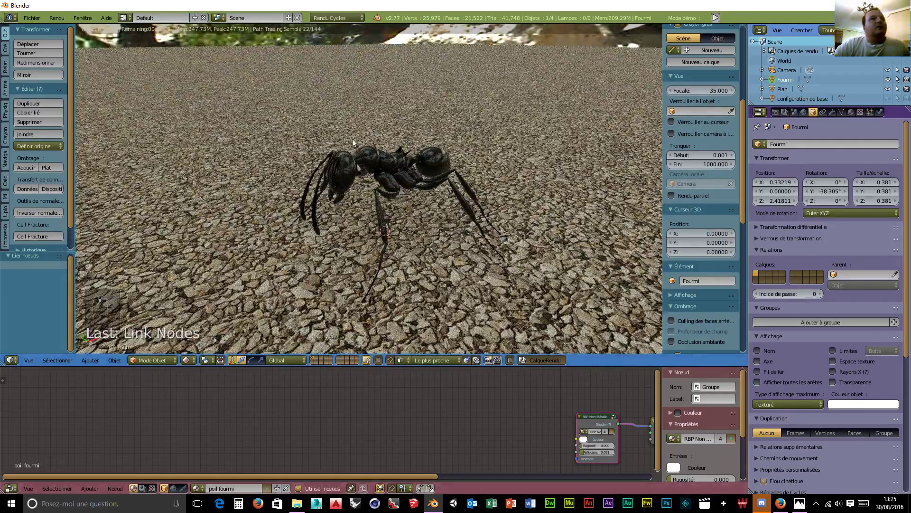
pyautogui.moveTo(346, 169); pyautogui.dragTo(352, 169, button='middle')
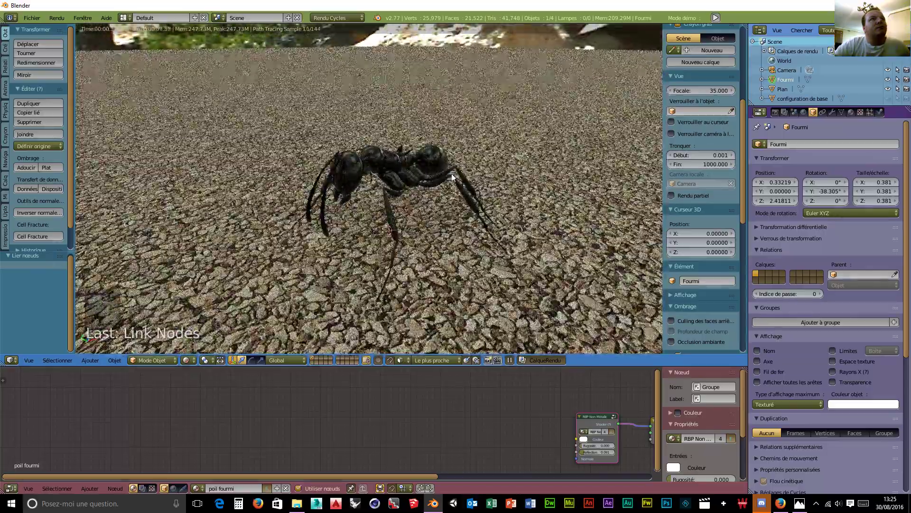
pyautogui.moveTo(431, 183); pyautogui.dragTo(429, 189, button='middle')
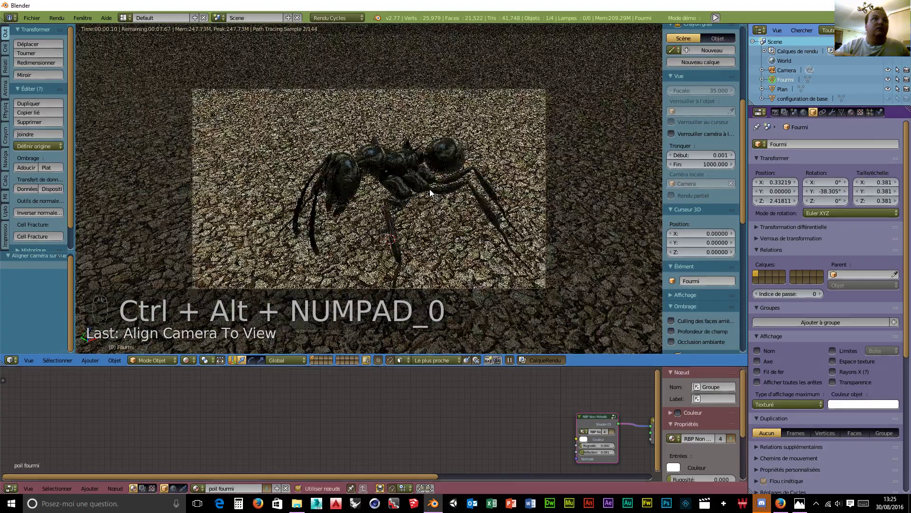
pyautogui.press('ctrl+alt+KP_0')
pyautogui.scroll(-1, 431, 199)
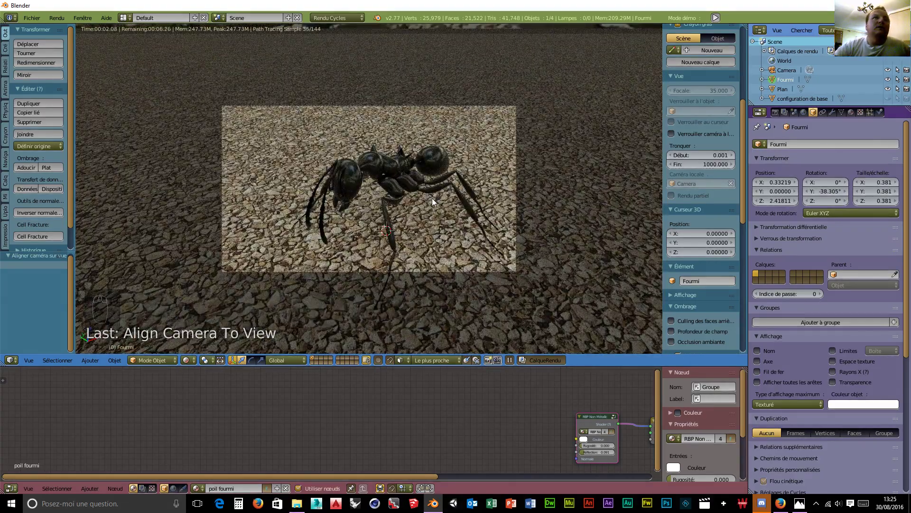
pyautogui.scroll(-1, 432, 198)
pyautogui.scroll(1, 432, 198)
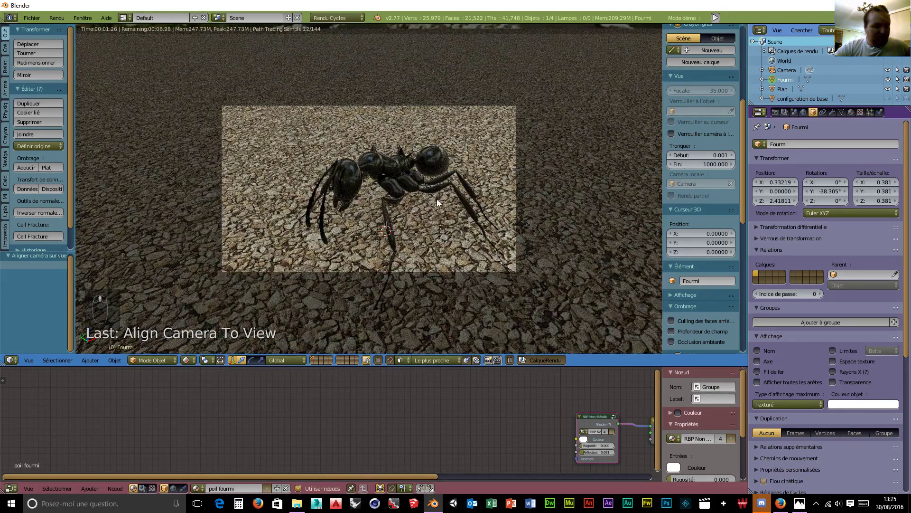
# Lock the camera to the view again and reframe the ant from a lower, more sideways angle
pyautogui.press('ctrl+alt+KP_0')
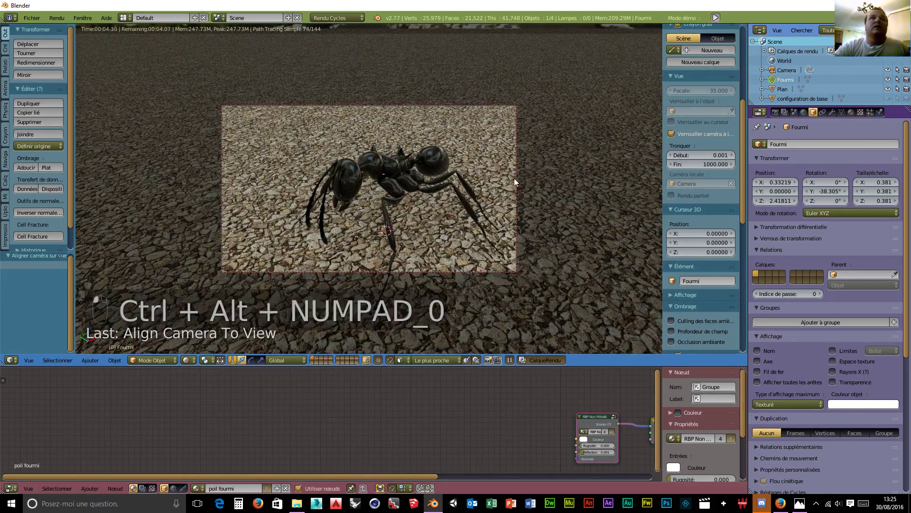
pyautogui.scroll(-2, 497, 180)
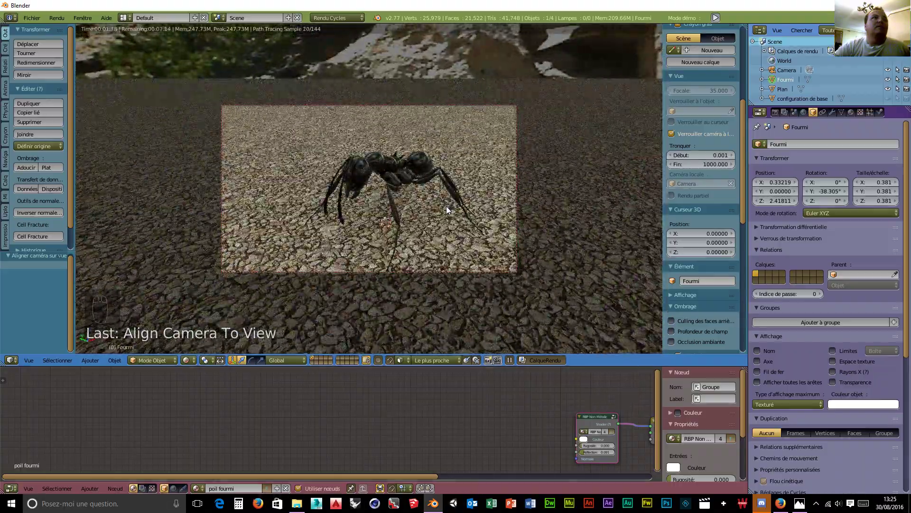
pyautogui.moveTo(446, 206); pyautogui.dragTo(415, 204, button='middle')
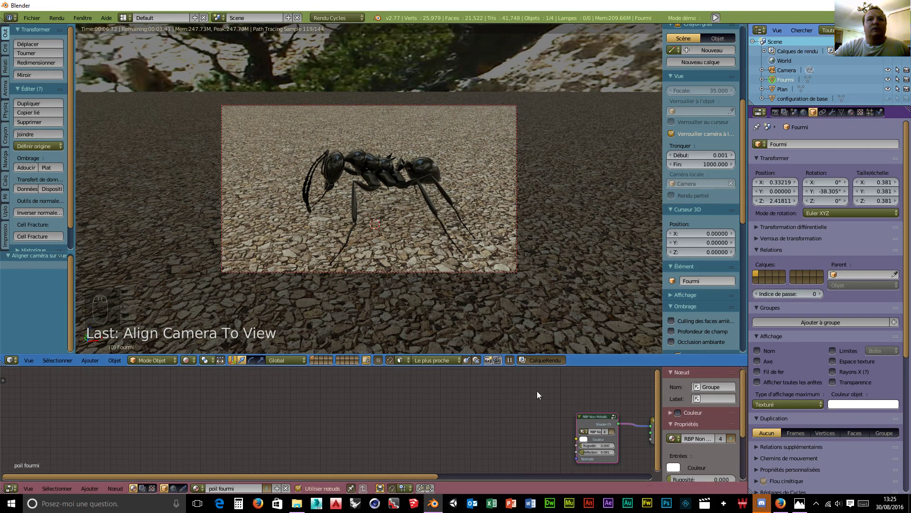
# Open the ant's black body material Matériau.001 and set its roughness to 0.245
pyautogui.rightClick(374, 166)
pyautogui.rightClick(374, 167)
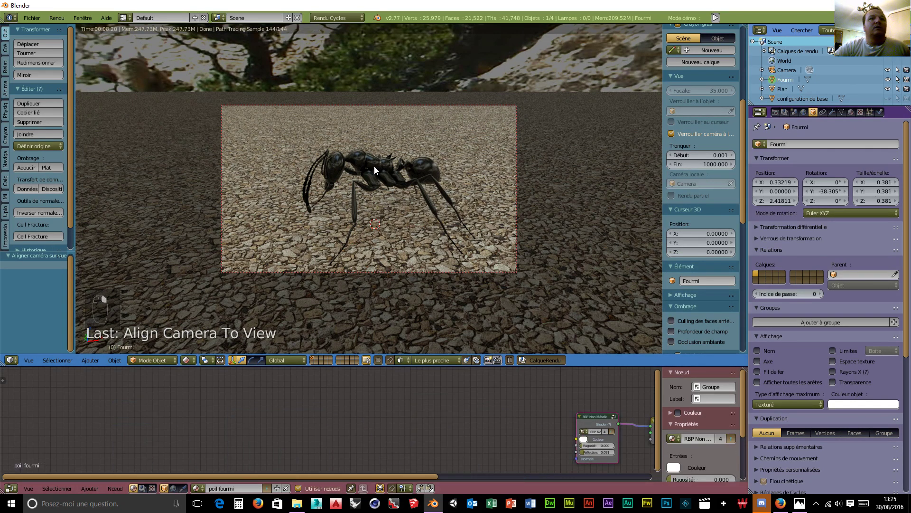
pyautogui.click(852, 113)
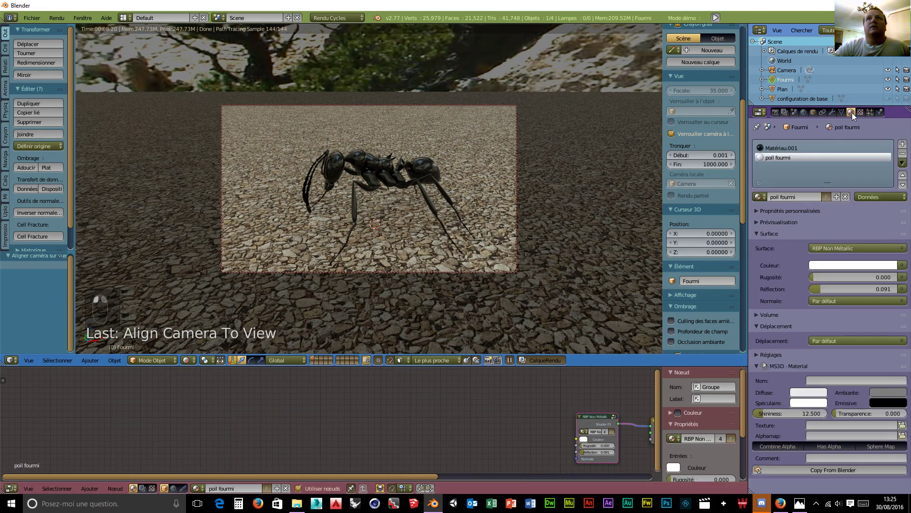
pyautogui.click(799, 148)
pyautogui.moveTo(507, 403); pyautogui.dragTo(373, 393, button='middle')
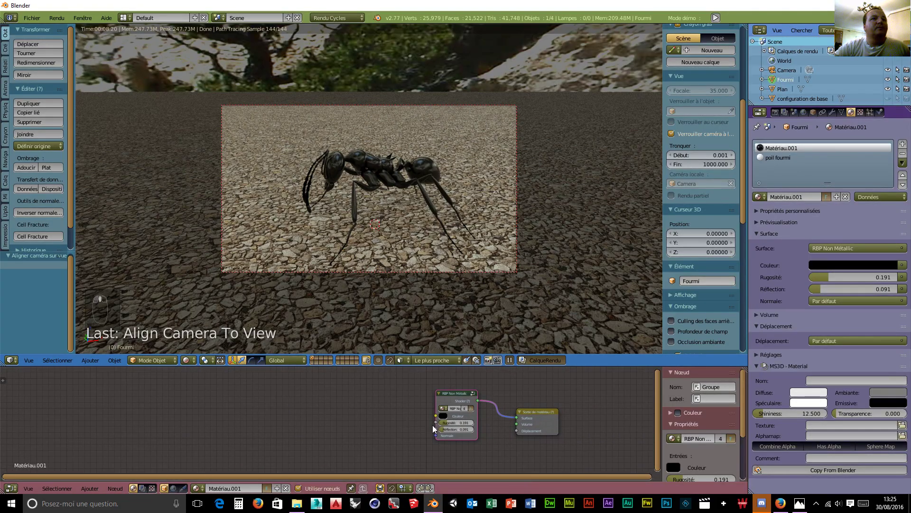
pyautogui.scroll(2, 450, 438)
pyautogui.moveTo(493, 423)
pyautogui.mouseDown()
pyautogui.moveTo(522, 422)
pyautogui.moveTo(494, 425)
pyautogui.mouseUp()
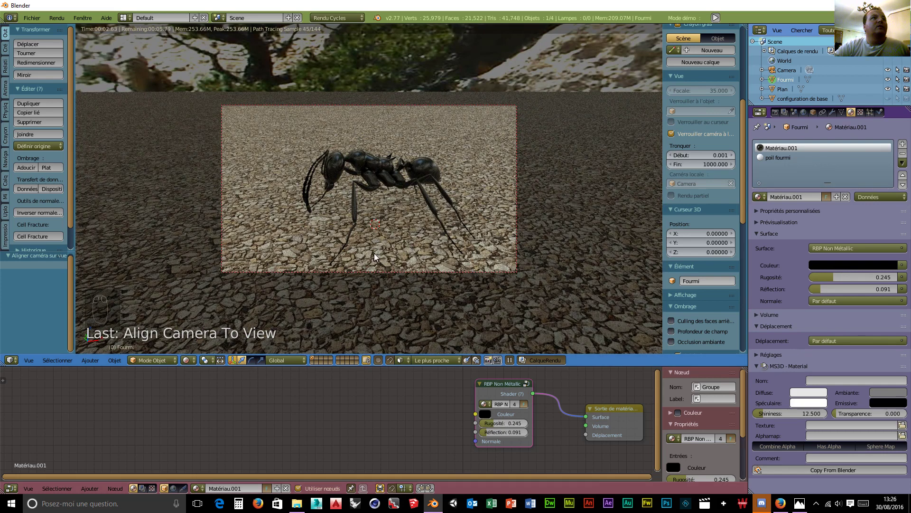
# Apply the Final sampling preset in the scene's render settings
pyautogui.click(776, 113)
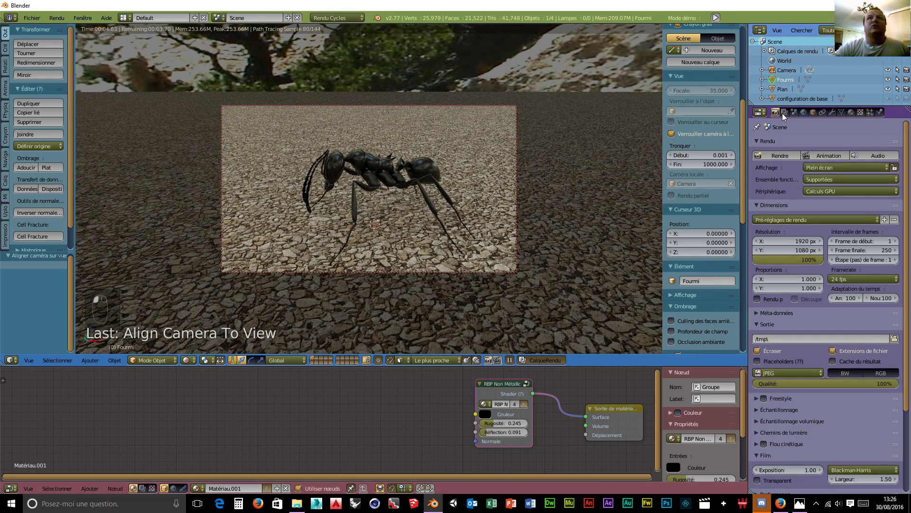
pyautogui.click(763, 410)
pyautogui.click(807, 424)
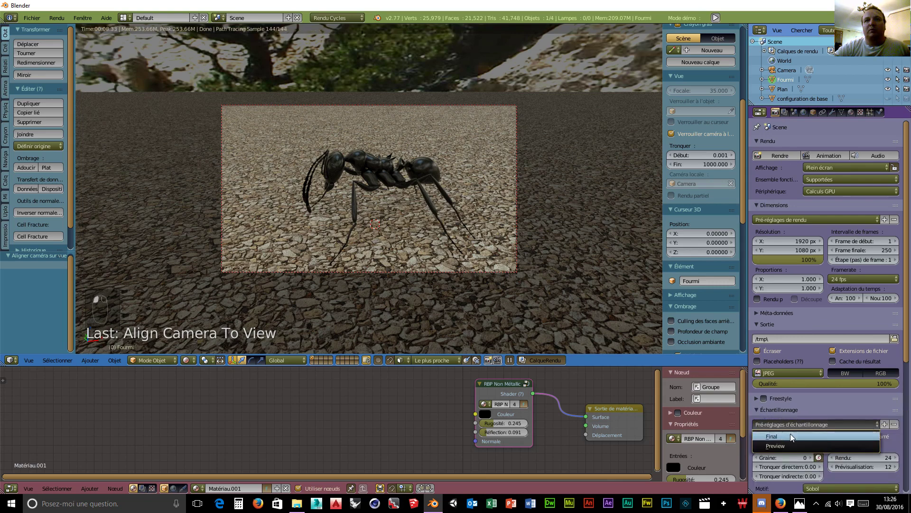
pyautogui.click(772, 440)
pyautogui.scroll(-5, 834, 440)
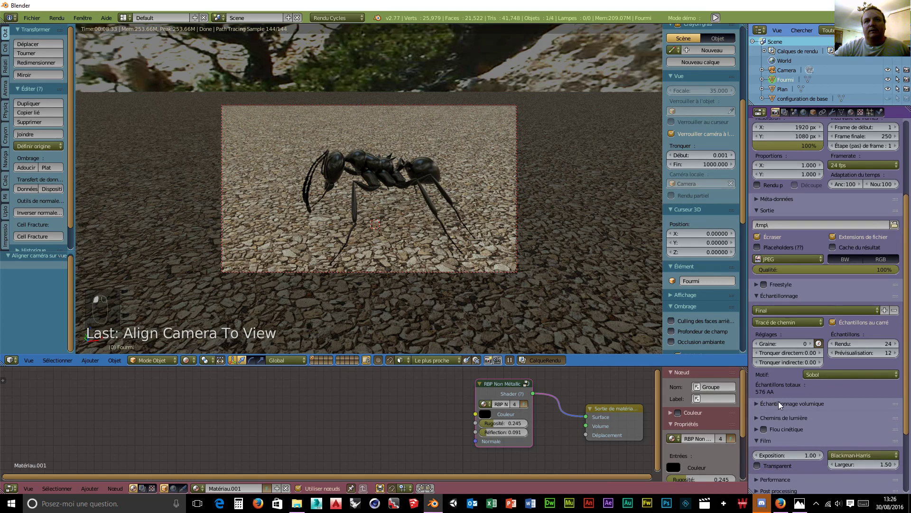
# Apply the Full Global Illumination integrator preset and set the render tile height to 1080
pyautogui.click(783, 419)
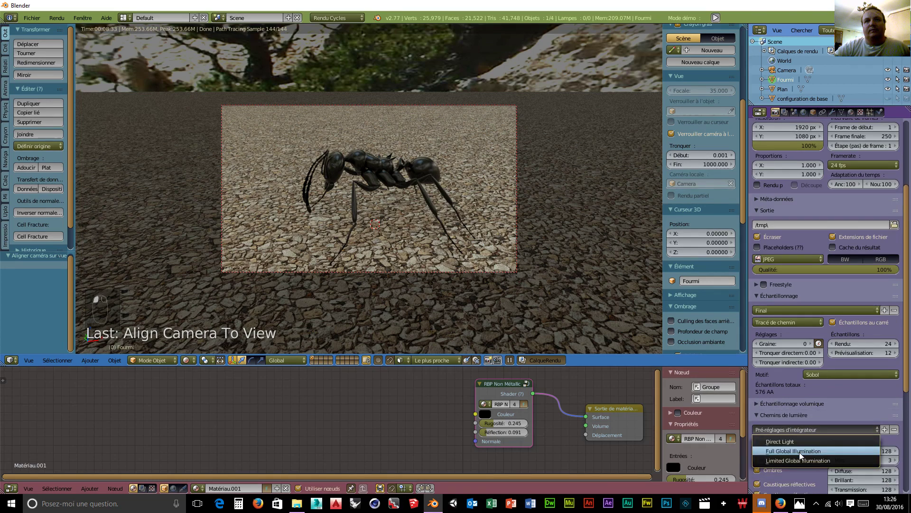
pyautogui.scroll(-6, 802, 433)
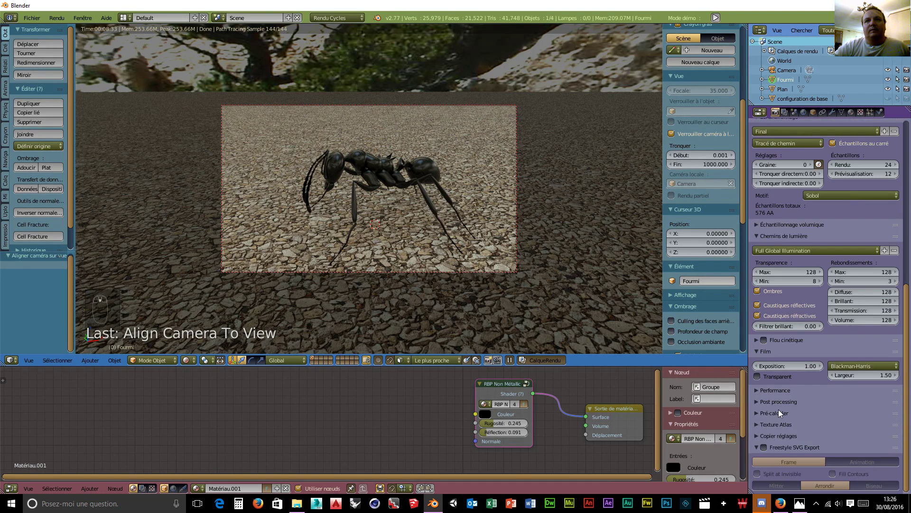
pyautogui.click(777, 391)
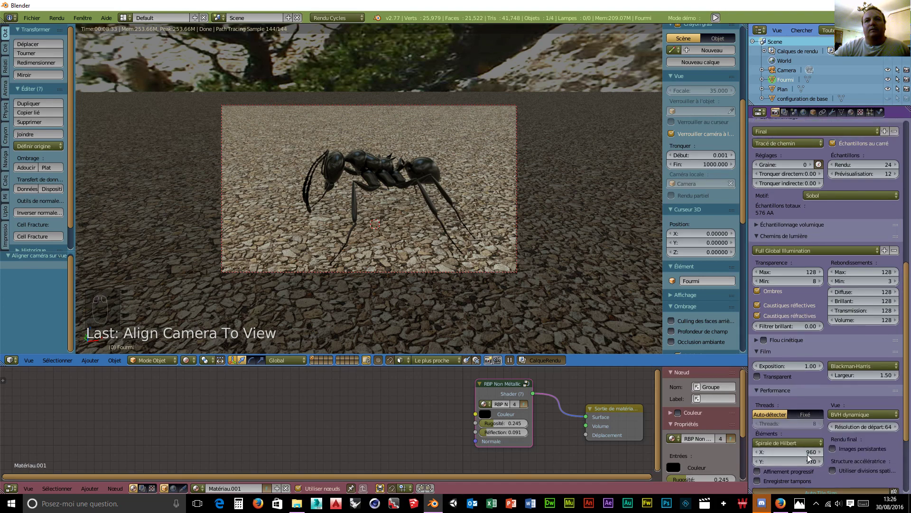
pyautogui.click(797, 464)
pyautogui.write('1080')
pyautogui.press('Return')
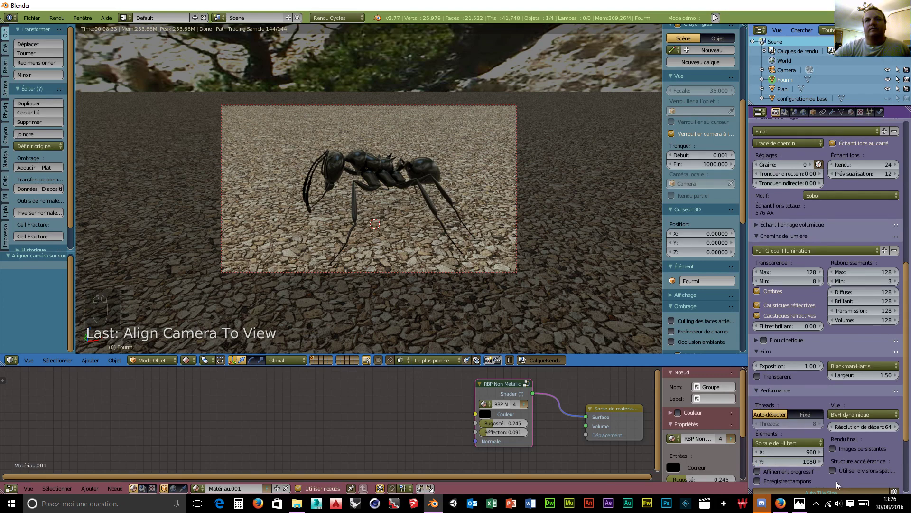
# Render the active scene, stop the render partway and return to the 3D view
pyautogui.scroll(15, 838, 484)
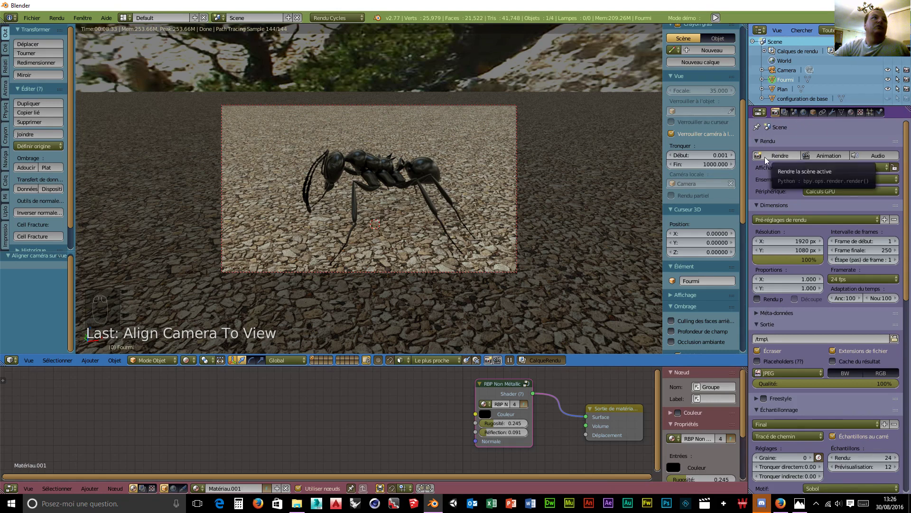
pyautogui.click(776, 155)
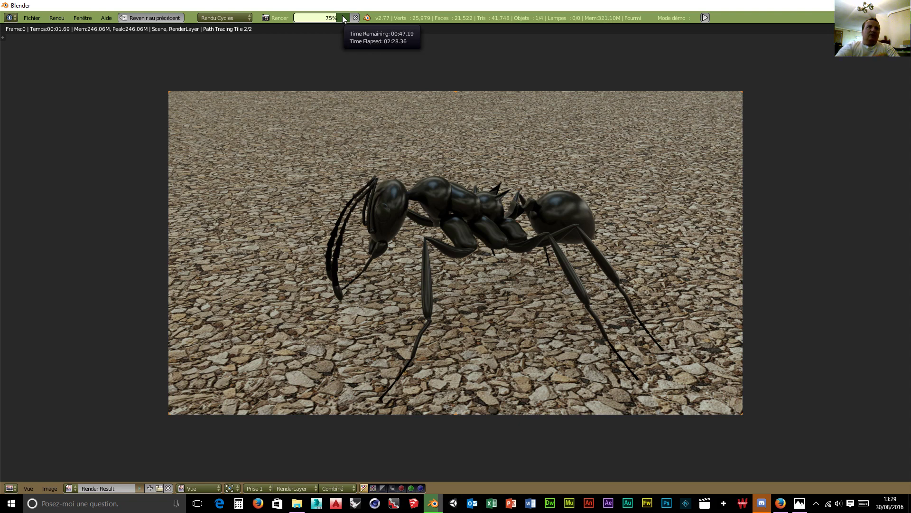
pyautogui.click(355, 18)
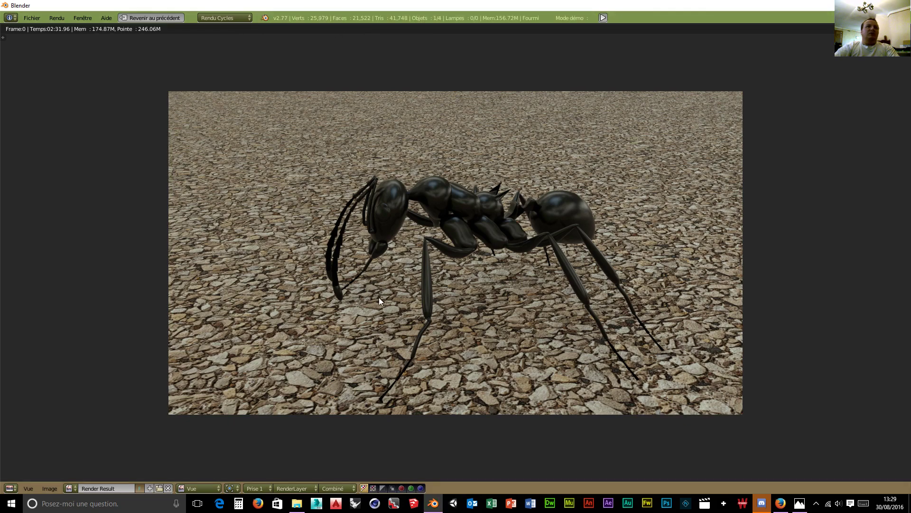
pyautogui.click(155, 17)
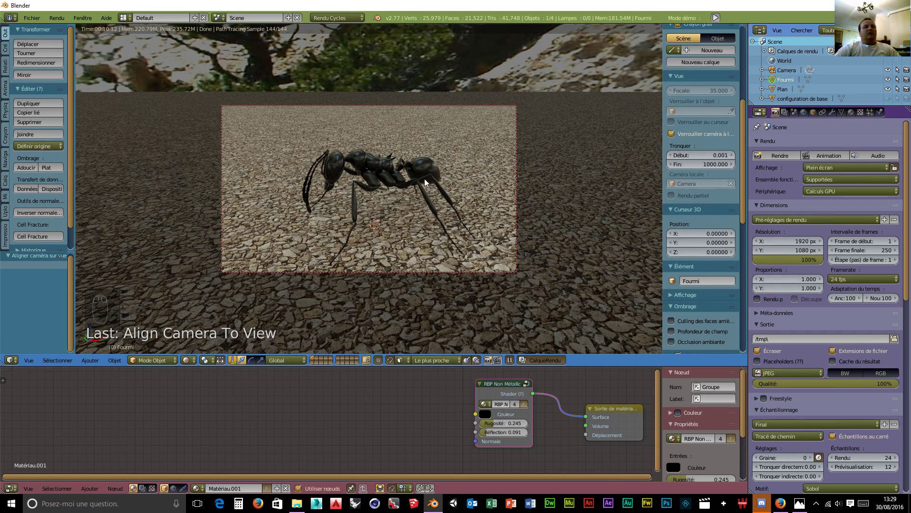
# Unlock the camera from the view and add a Sun lamp raised about 7.2 units along Z
pyautogui.click(672, 134)
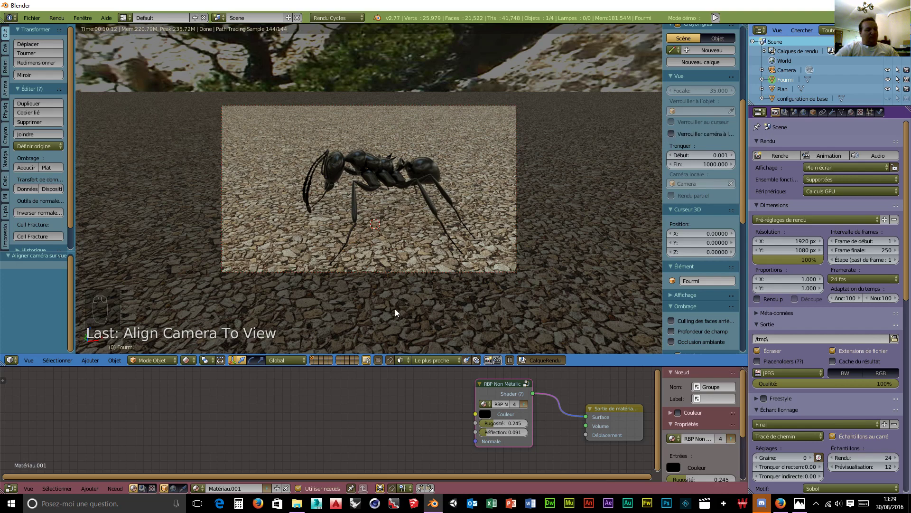
pyautogui.hotkey('shift', 'a')
pyautogui.moveTo(396, 312)
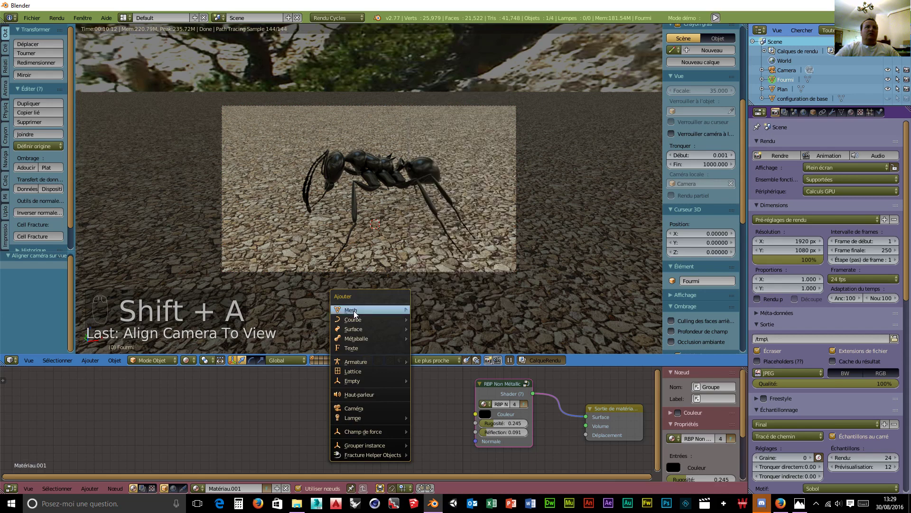
pyautogui.moveTo(367, 422)
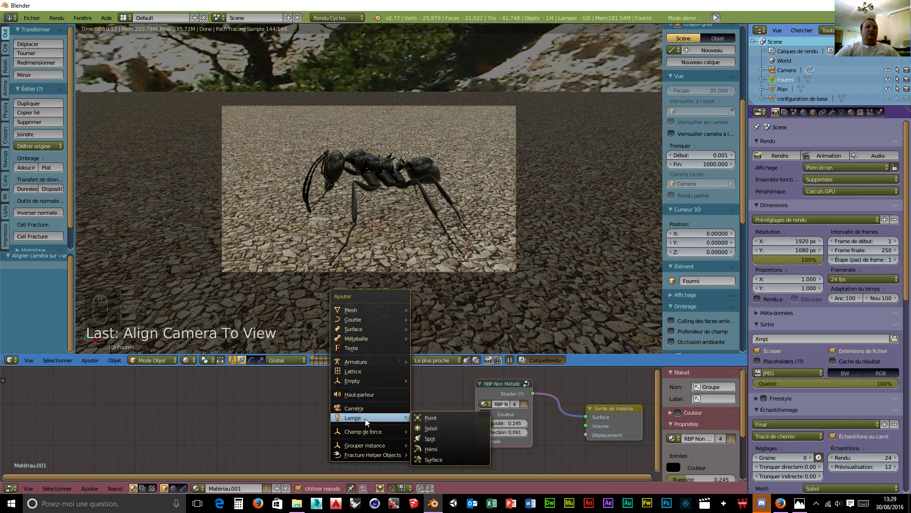
pyautogui.click(442, 428)
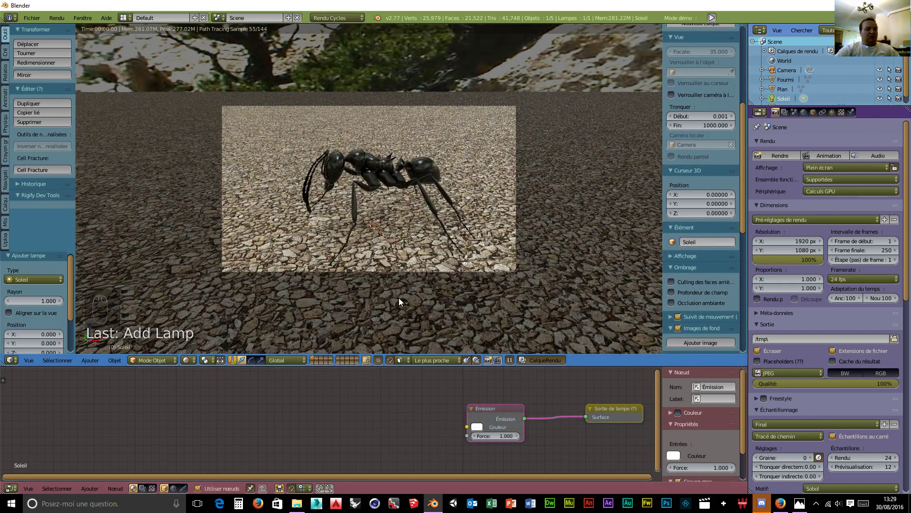
pyautogui.press('g')
pyautogui.press('z')
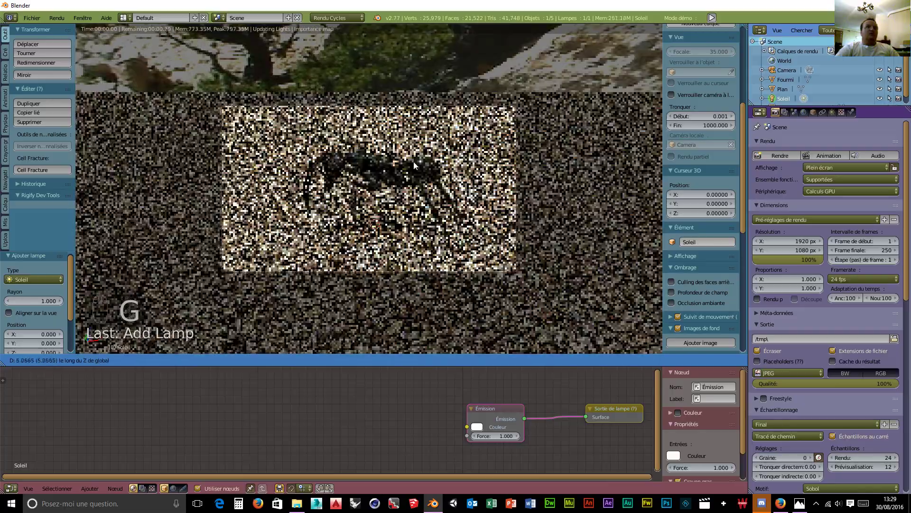
pyautogui.click(414, 107)
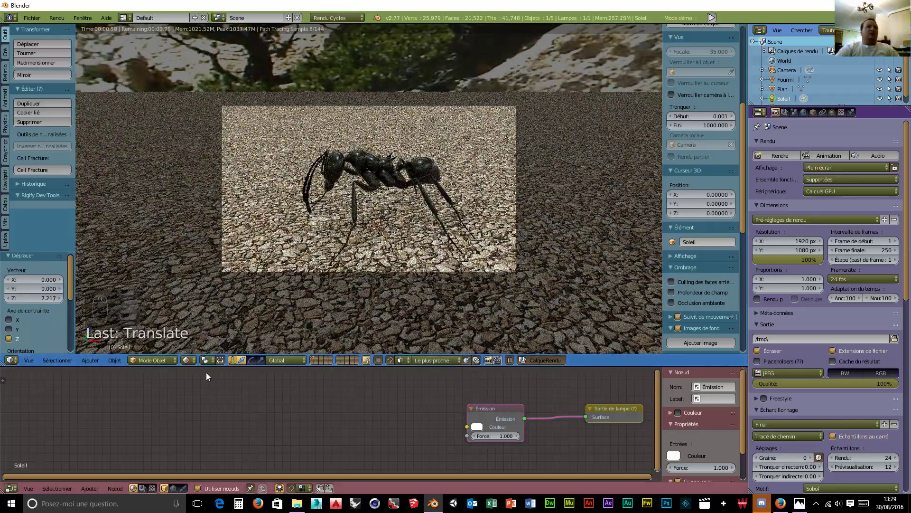
# In wireframe shading, move the sun lamp up about 0.84 units and about 4.96 units along Y
pyautogui.click(188, 359)
pyautogui.click(198, 339)
pyautogui.scroll(-3, 298, 280)
pyautogui.moveTo(316, 271)
pyautogui.mouseDown(button='middle')
pyautogui.moveTo(407, 275)
pyautogui.moveTo(315, 280)
pyautogui.moveTo(350, 222)
pyautogui.mouseUp(button='middle')
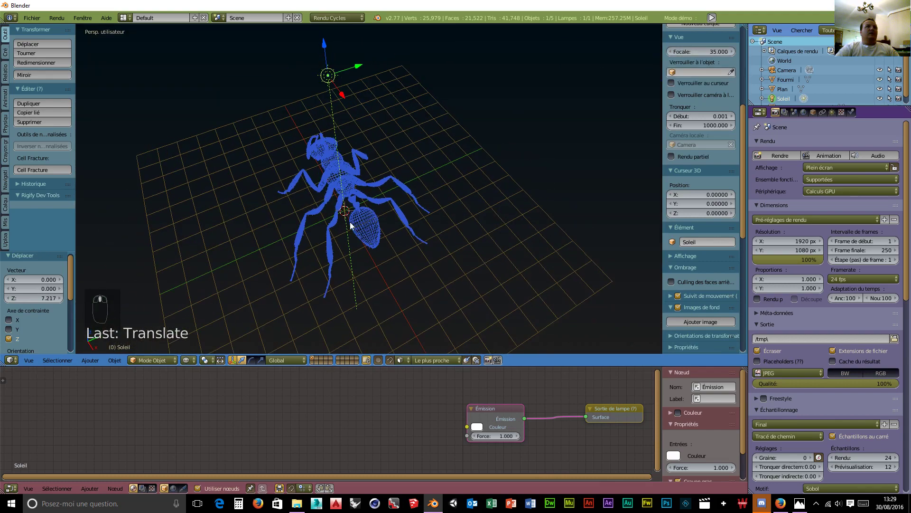
pyautogui.moveTo(324, 47); pyautogui.dragTo(321, 349)
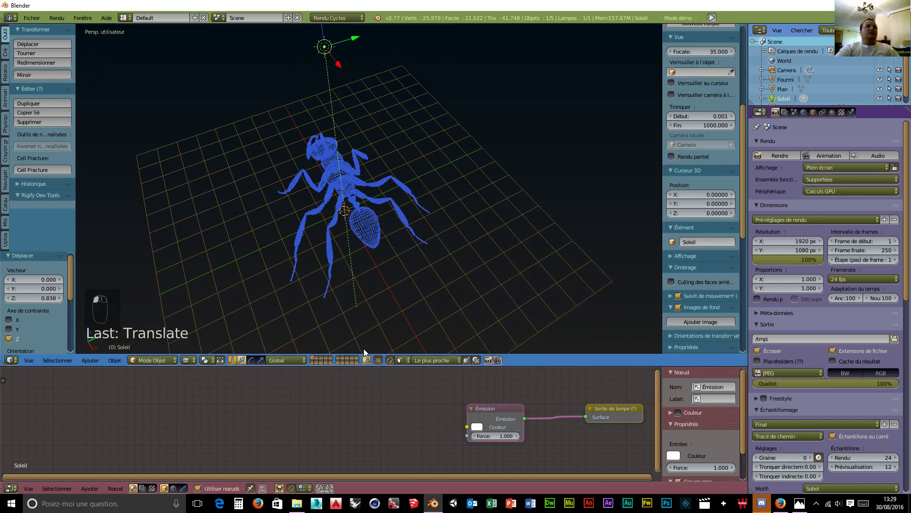
pyautogui.moveTo(356, 38); pyautogui.dragTo(519, 85)
pyautogui.scroll(-8, 522, 123)
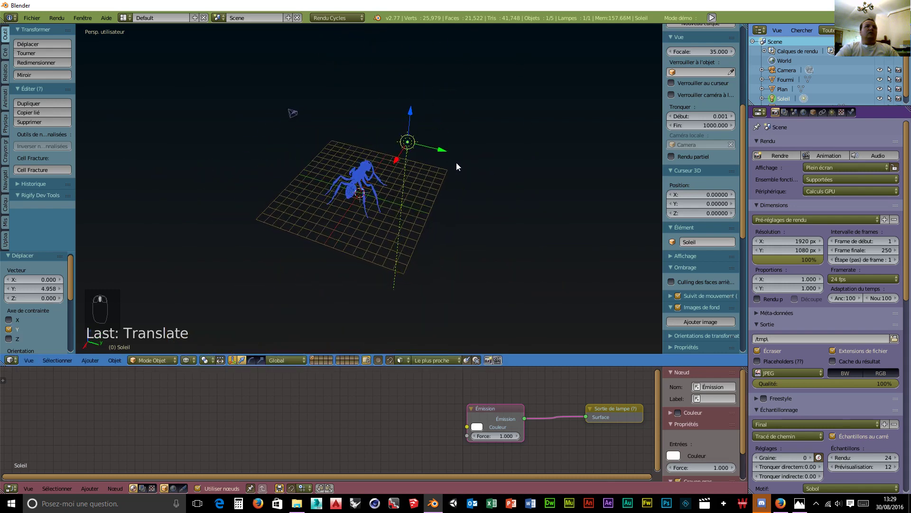
# Rotate the sun lamp about -41.3° around the global X axis so it points towards the ant
pyautogui.press('r')
pyautogui.press('x')
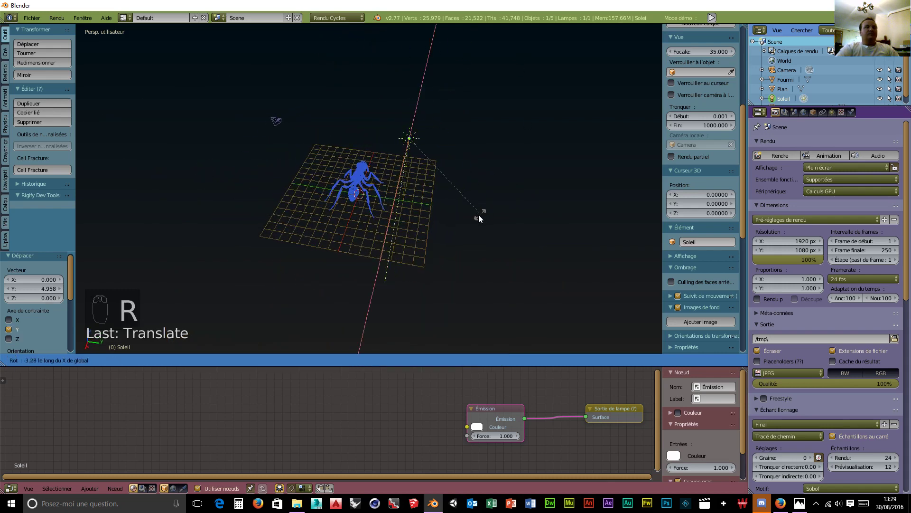
pyautogui.moveTo(391, 250); pyautogui.dragTo(473, 221, button='middle')
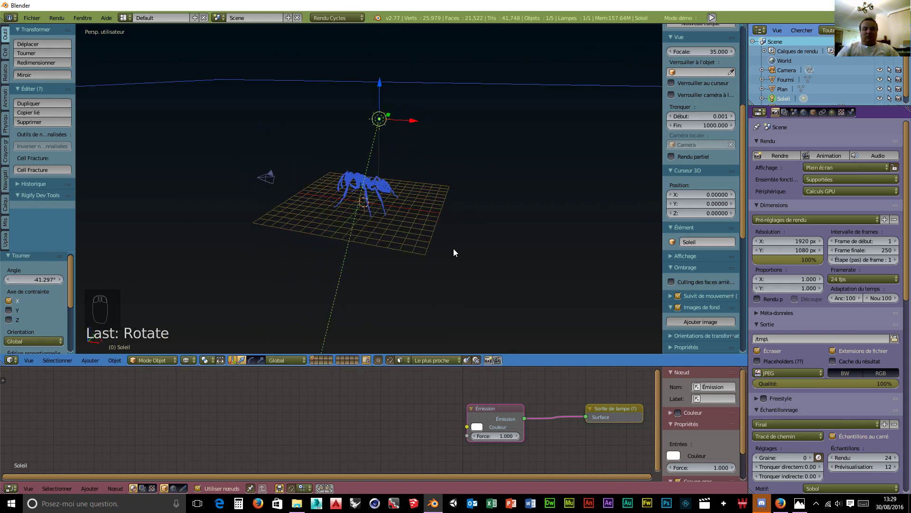
# Preview the rendered camera view and set the sun lamp's emission strength to 27.7
pyautogui.press('KP_0')
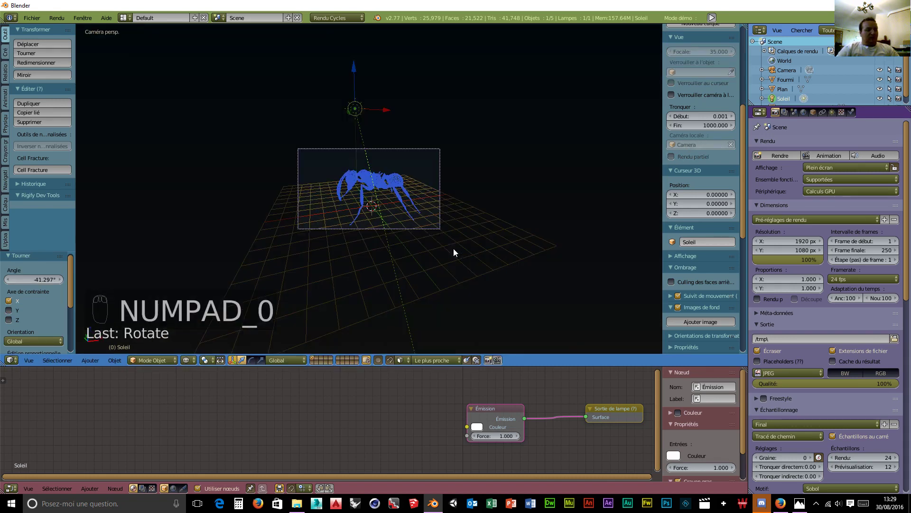
pyautogui.hotkey('shift', 'z')
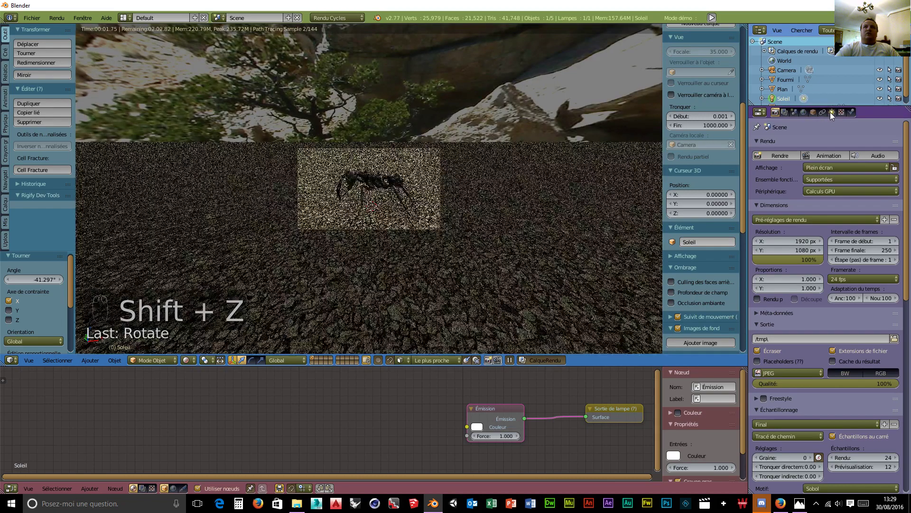
pyautogui.click(832, 112)
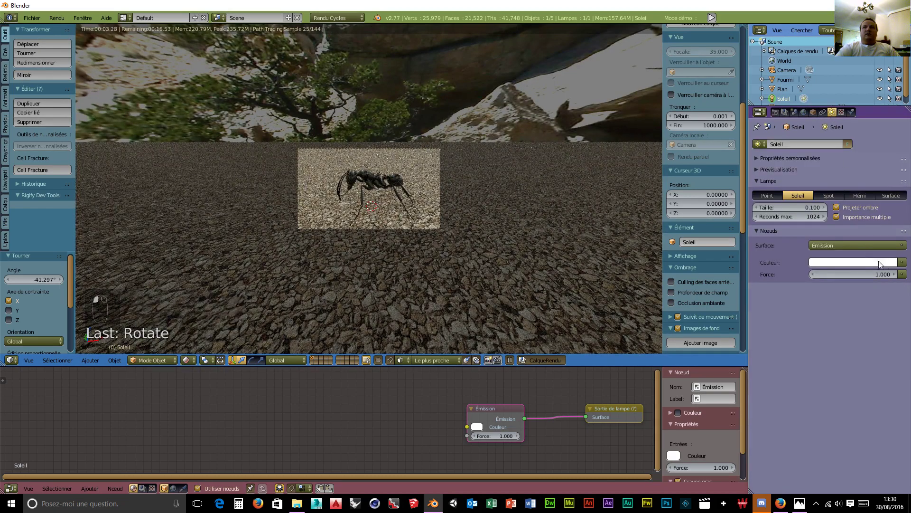
pyautogui.moveTo(875, 274); pyautogui.dragTo(903, 274)
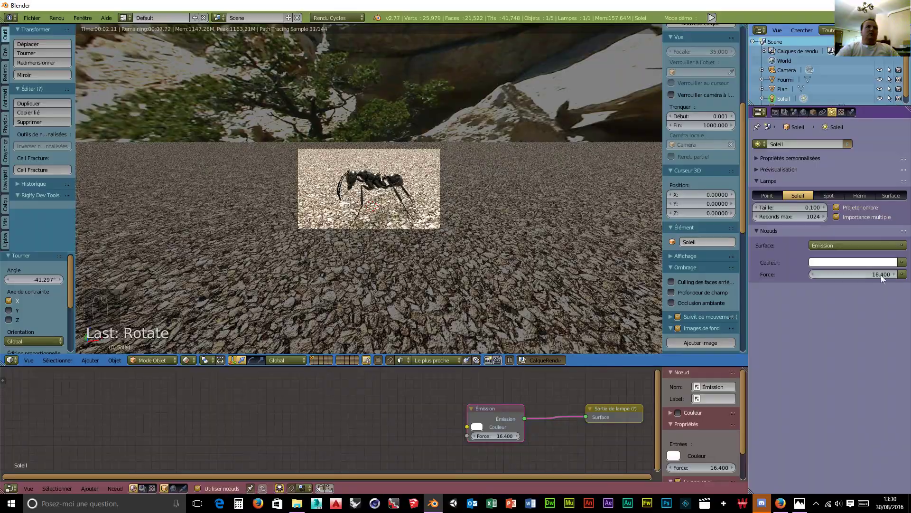
pyautogui.scroll(5, 353, 225)
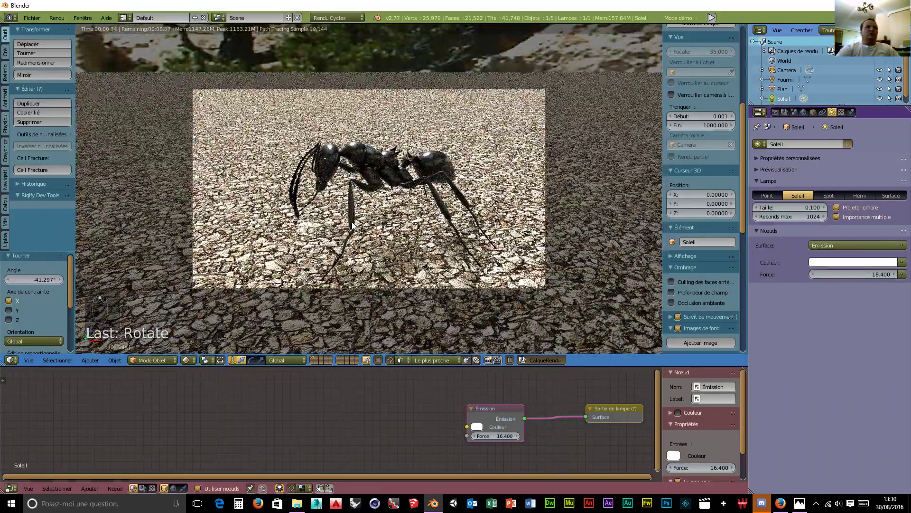
pyautogui.scroll(2, 352, 225)
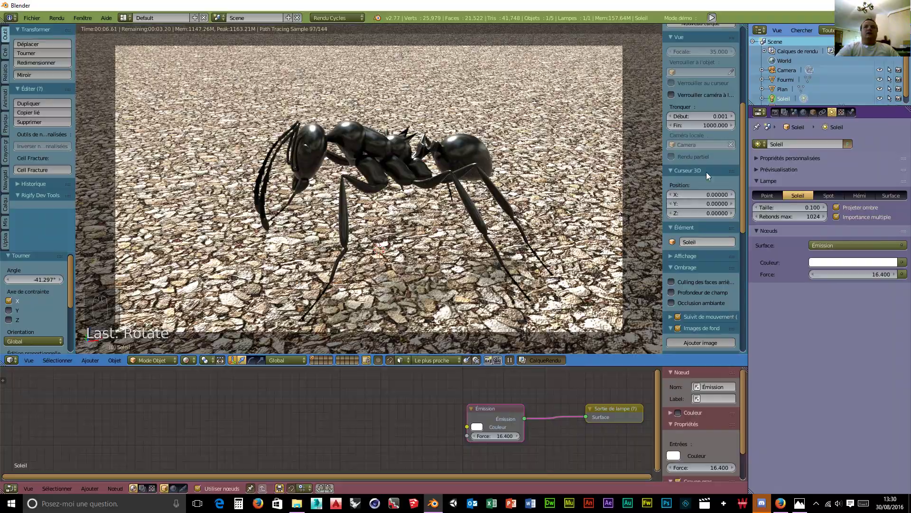
pyautogui.moveTo(893, 276); pyautogui.dragTo(910, 275)
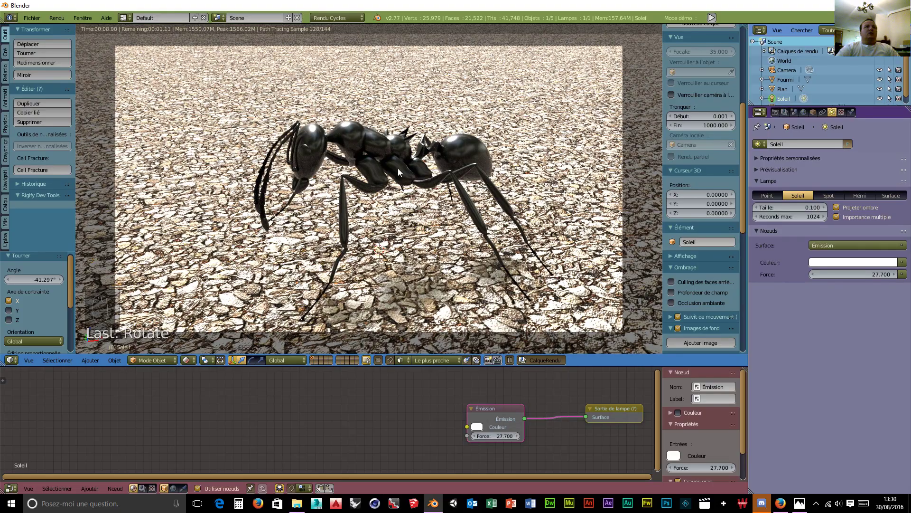
# Raise the sun lamp about 18.7 units further along Z and preview the rendered camera view
pyautogui.scroll(-1, 393, 174)
pyautogui.scroll(-3, 393, 173)
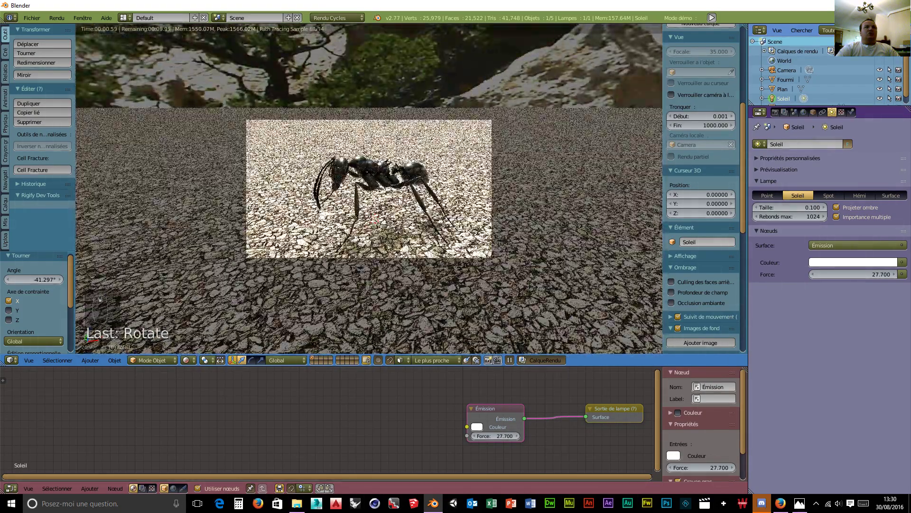
pyautogui.click(186, 359)
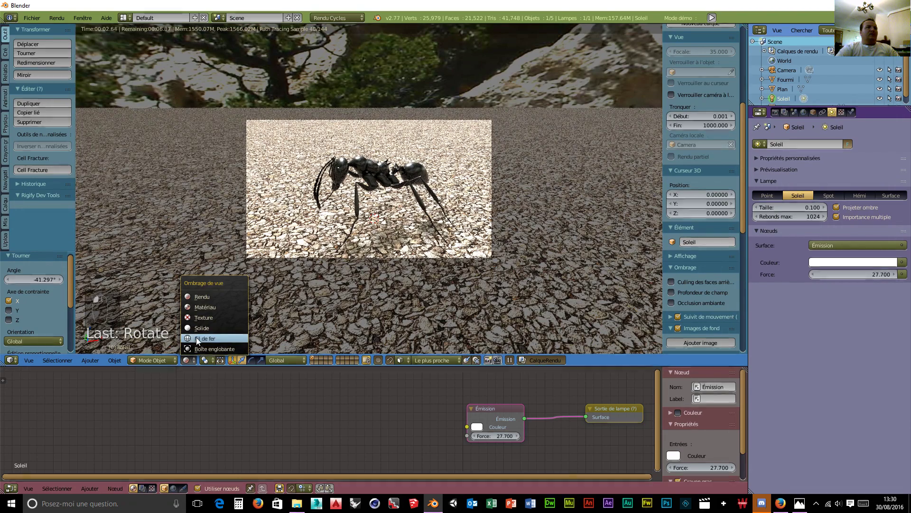
pyautogui.click(195, 337)
pyautogui.scroll(-3, 385, 212)
pyautogui.moveTo(385, 211); pyautogui.dragTo(309, 220, button='middle')
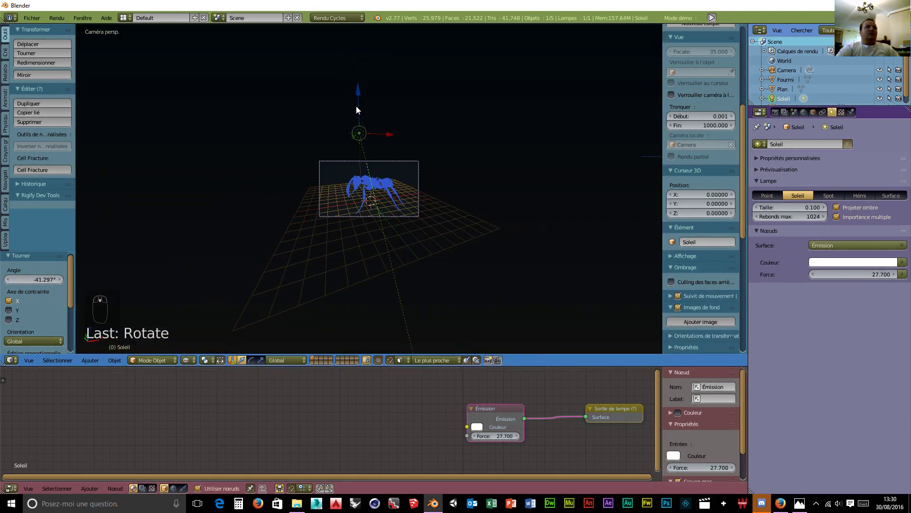
pyautogui.scroll(-5, 335, 189)
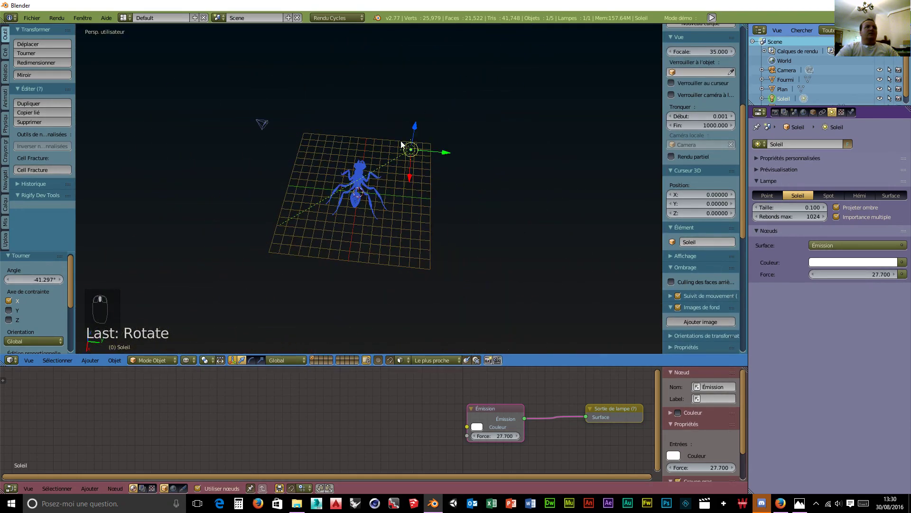
pyautogui.moveTo(413, 134); pyautogui.dragTo(453, 166)
pyautogui.press('KP_0')
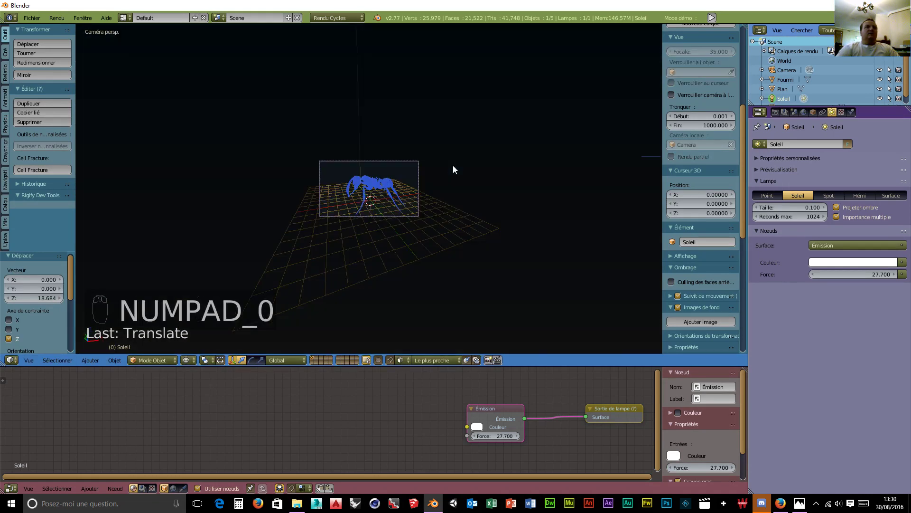
pyautogui.scroll(6, 420, 290)
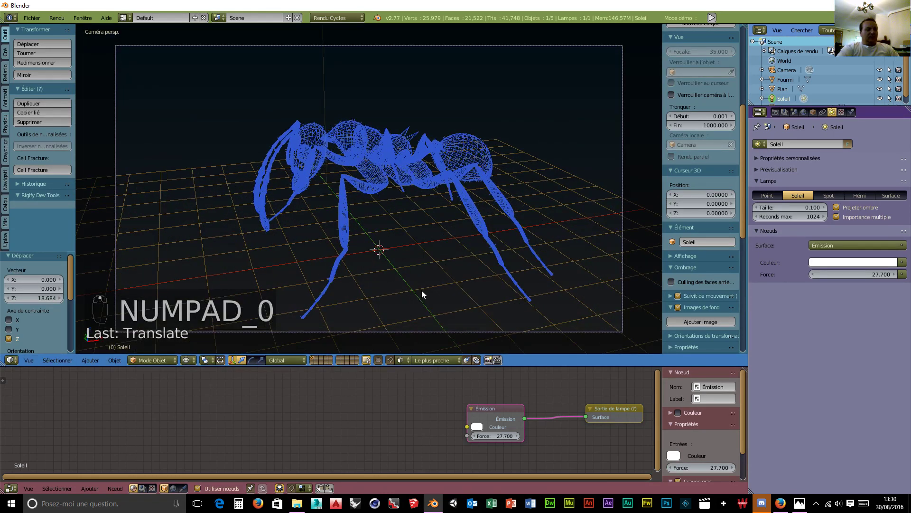
pyautogui.hotkey('shift', 'z')
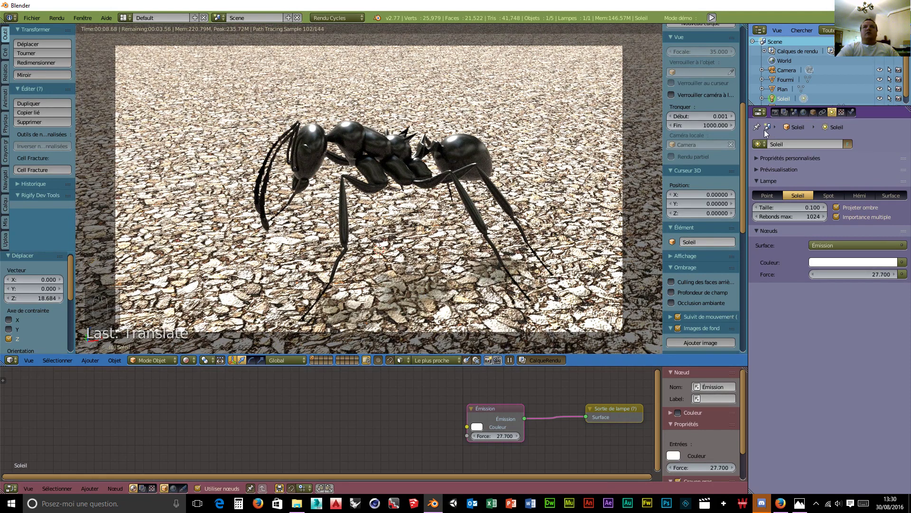
# Switch the camera view to solid shading and select the ant
pyautogui.hotkey('shift', 'z')
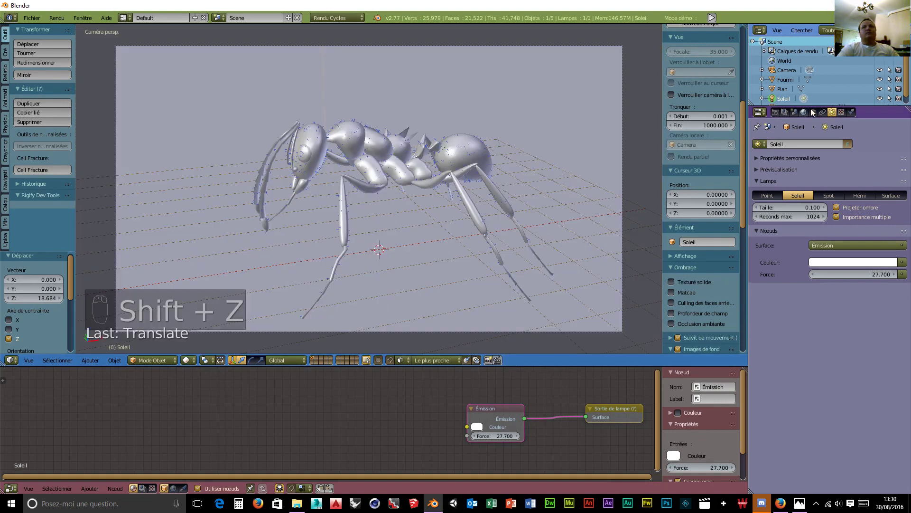
pyautogui.rightClick(308, 133)
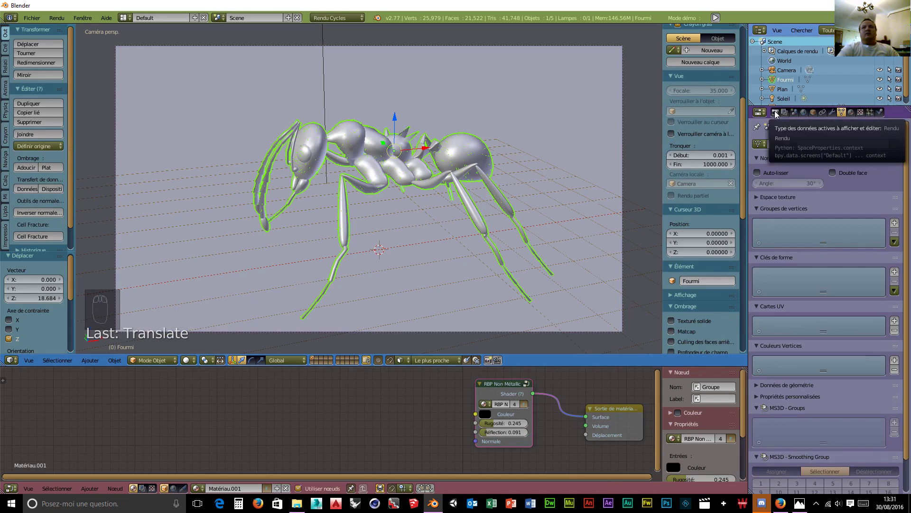
# Try rendering the camera view with the current sampling settings, checking the ant's appearance and the remaining render time
pyautogui.click(776, 114)
pyautogui.click(775, 154)
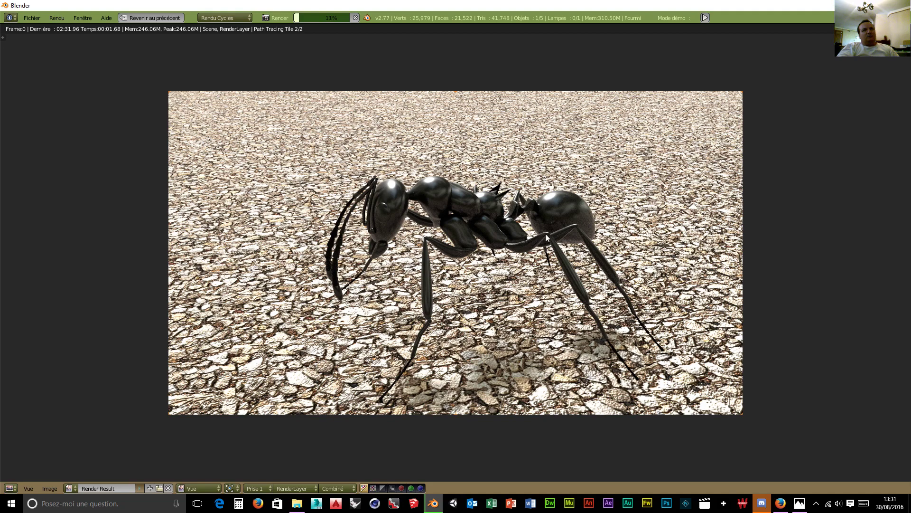
pyautogui.scroll(4, 555, 243)
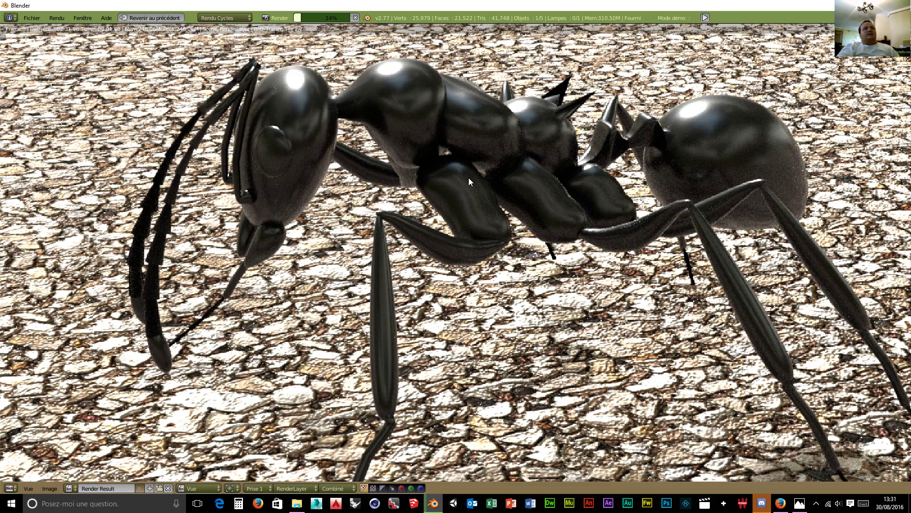
pyautogui.moveTo(340, 17)
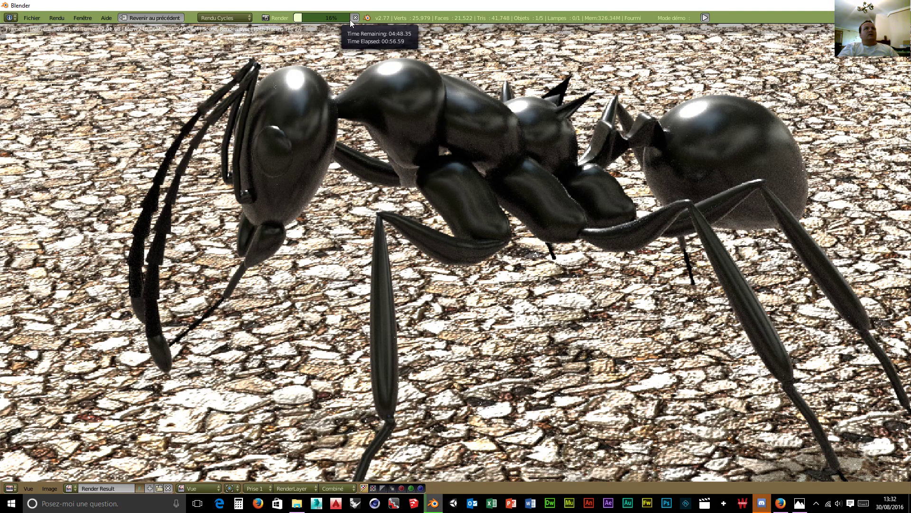
pyautogui.click(355, 18)
pyautogui.click(153, 17)
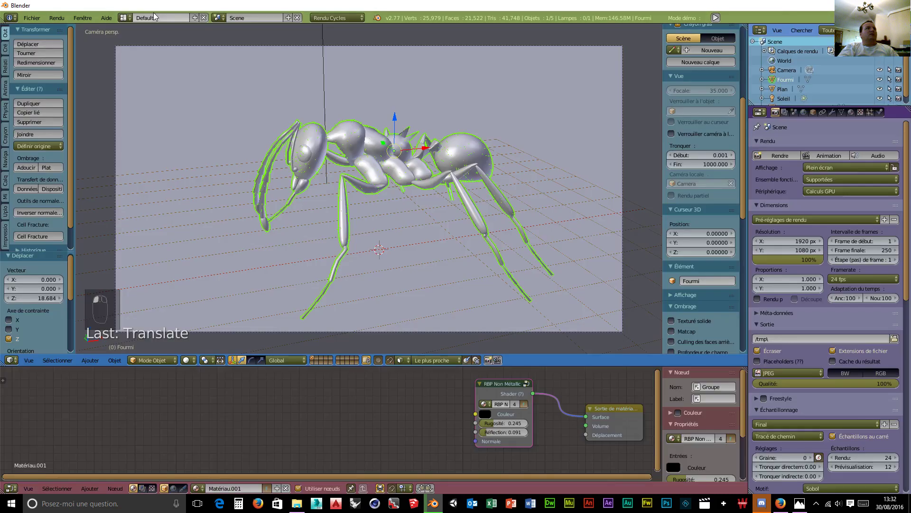
# Set the final render samples to 10 and render the ant scene as a still image
pyautogui.click(881, 458)
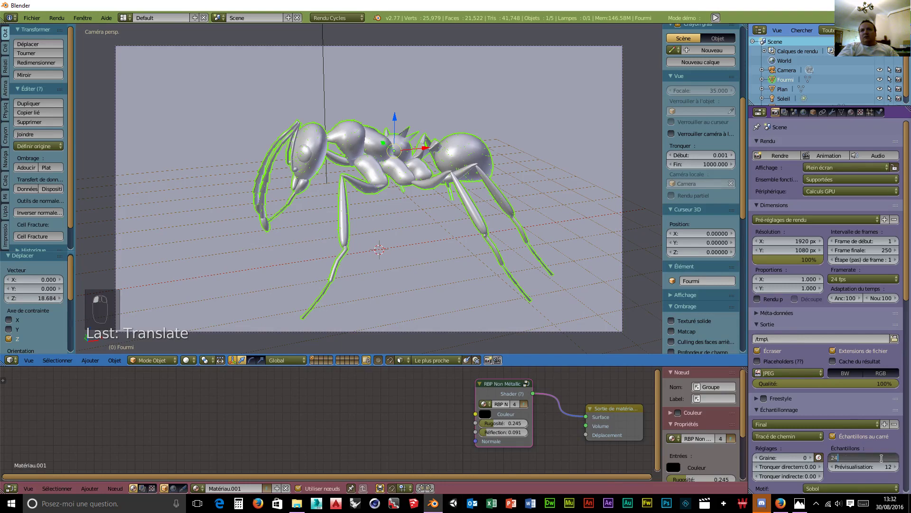
pyautogui.write('10')
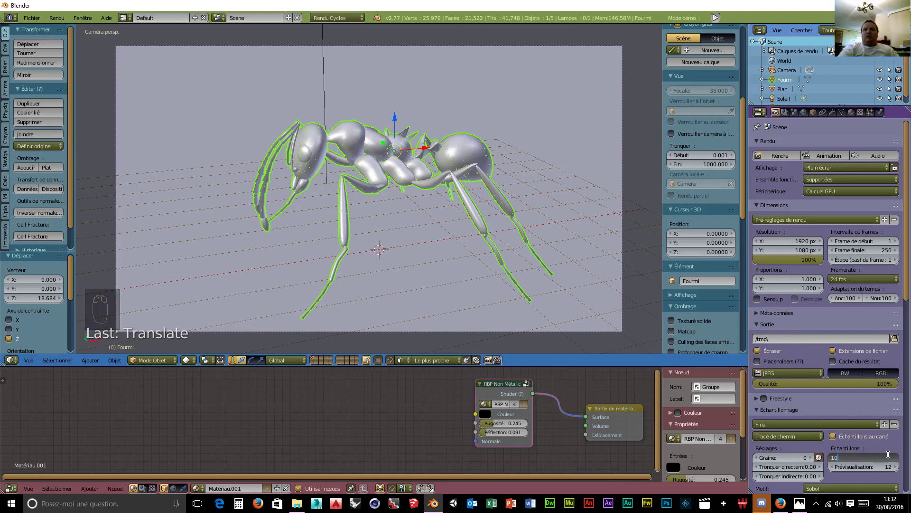
pyautogui.press('Return')
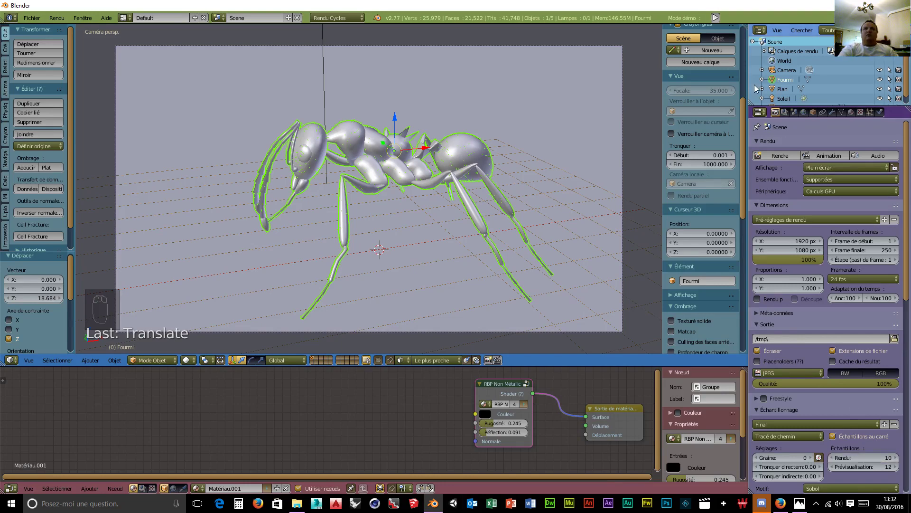
pyautogui.click(778, 155)
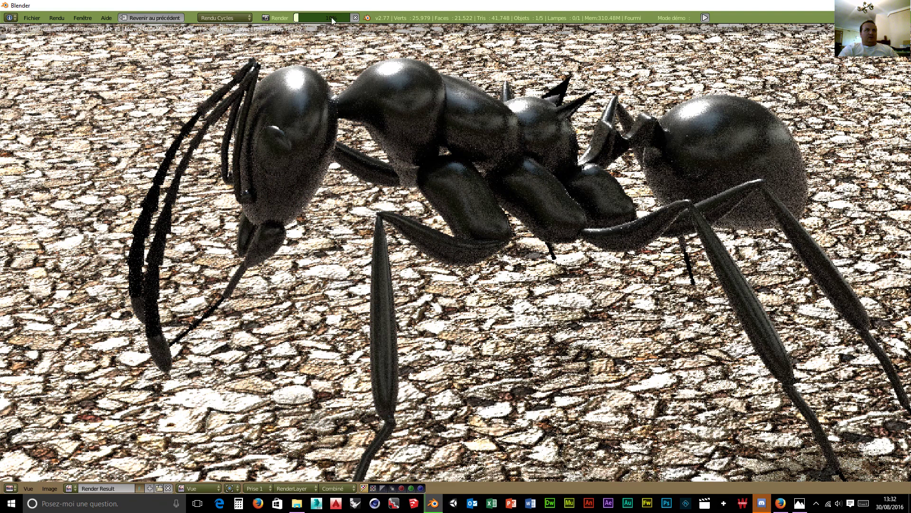
# Examine the render in progress, comparing the ant's body and the gravel ground up close and in full frame
pyautogui.moveTo(338, 16)
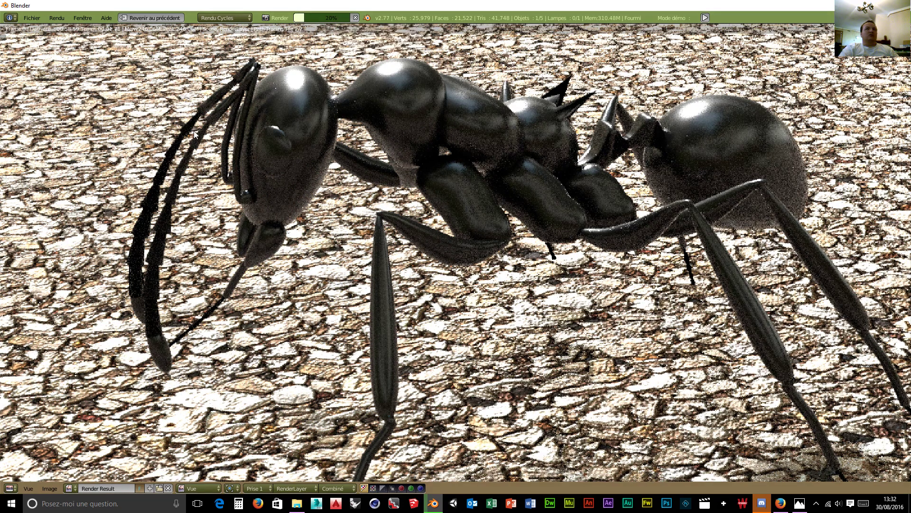
pyautogui.scroll(-2, 211, 134)
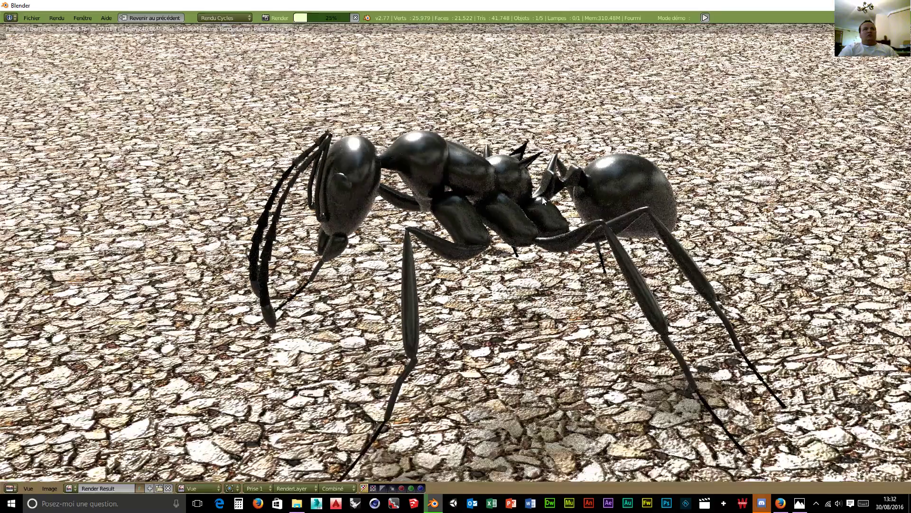
pyautogui.scroll(-1, 540, 199)
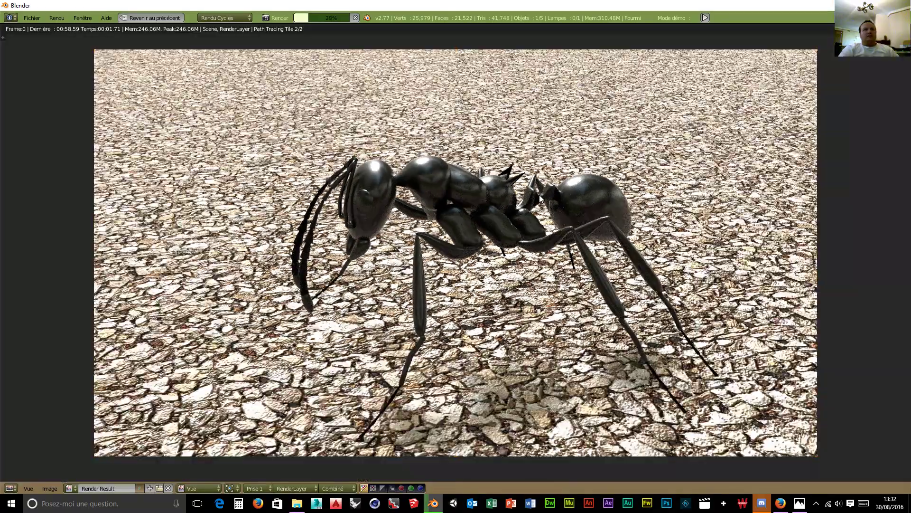
pyautogui.scroll(1, 540, 198)
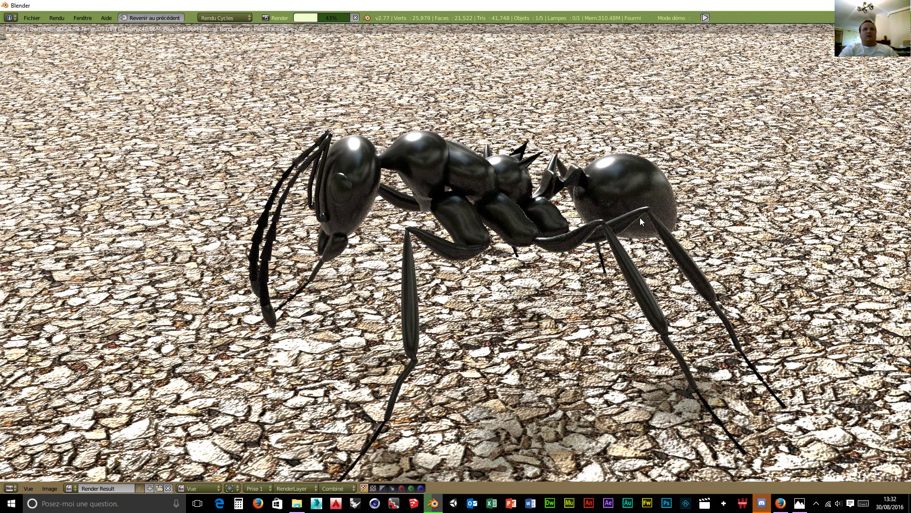
pyautogui.scroll(1, 639, 216)
pyautogui.scroll(1, 637, 217)
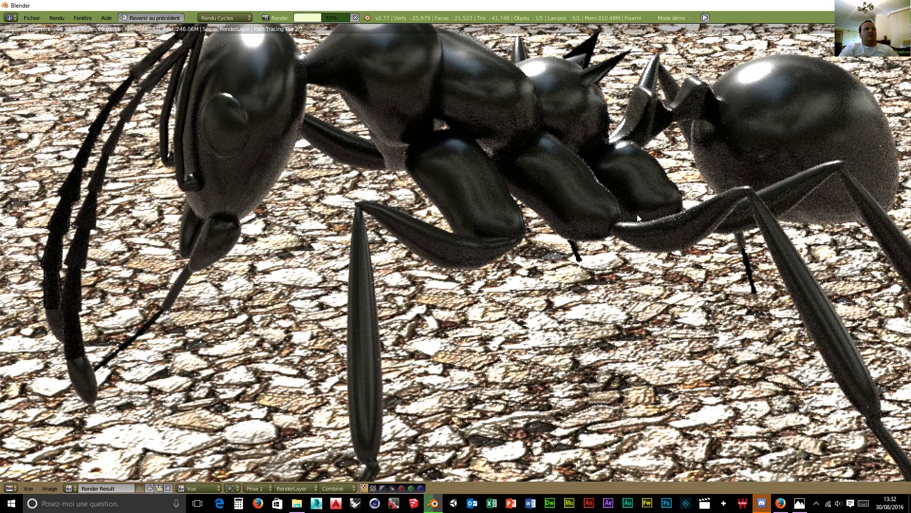
pyautogui.scroll(-1, 638, 217)
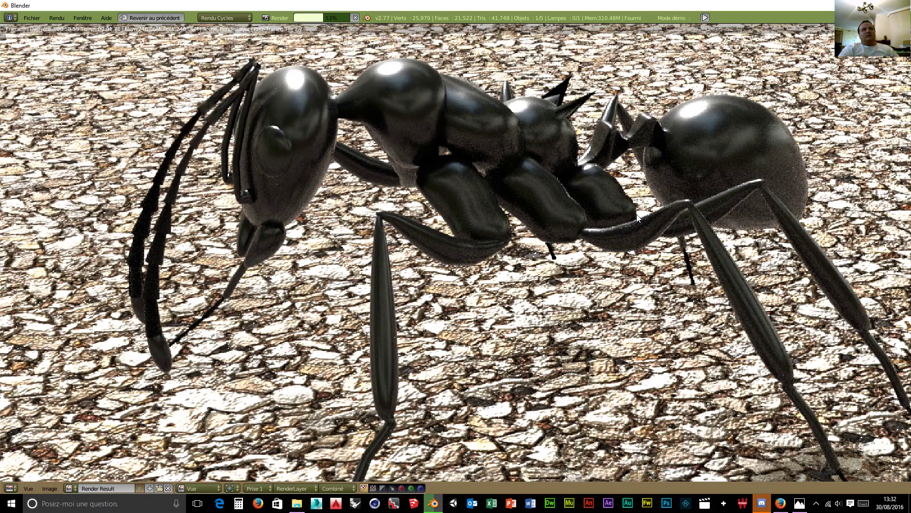
pyautogui.scroll(-1, 638, 217)
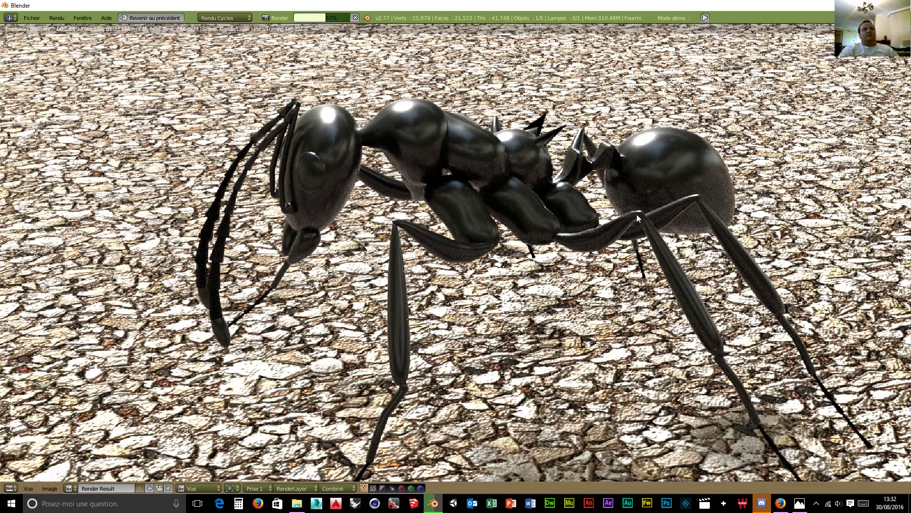
pyautogui.scroll(-1, 638, 217)
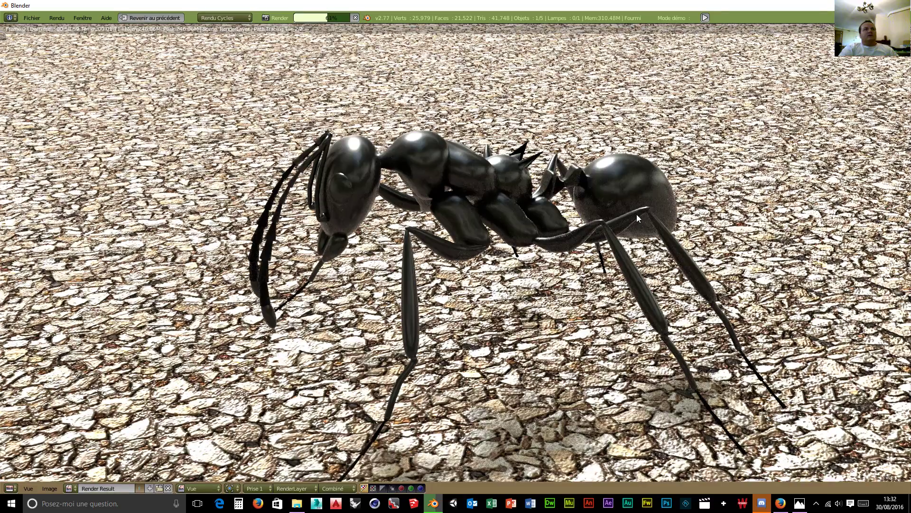